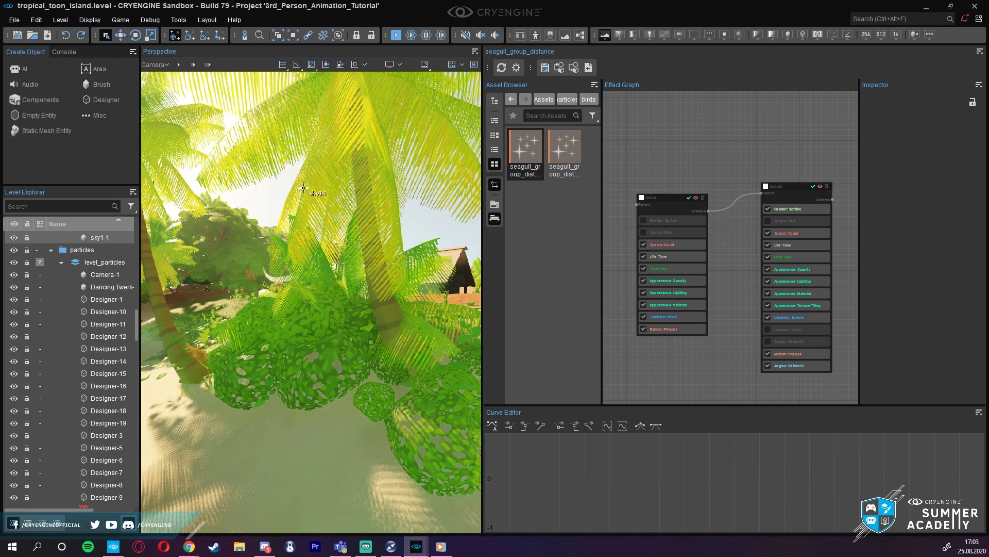
# - Examine the palm tree and surrounding bushes up close by flying the viewport camera around them
pyautogui.press('s')
pyautogui.moveTo(303, 188); pyautogui.dragTo(243, 251, button='right')
pyautogui.press('d')
pyautogui.press('a')
pyautogui.press('w')
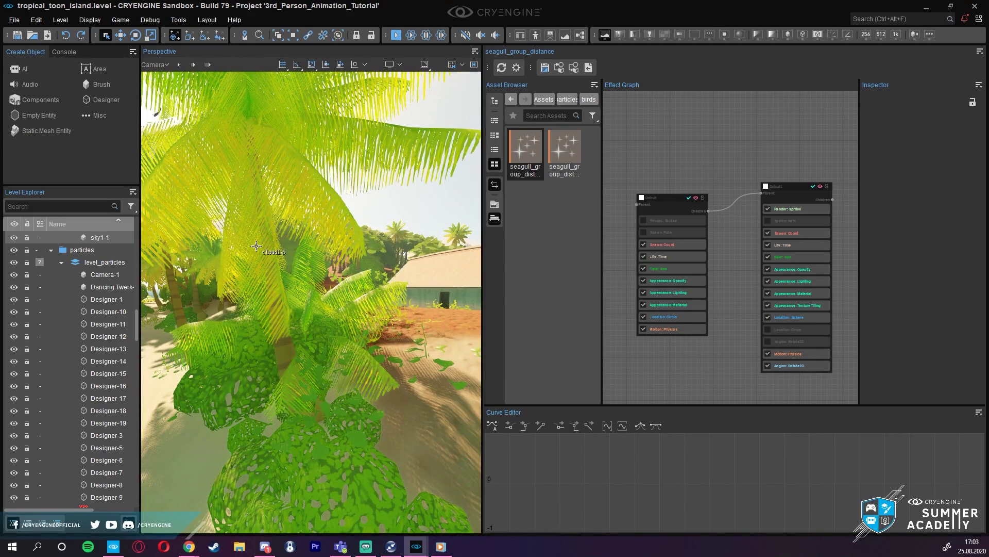
pyautogui.press('s')
pyautogui.moveTo(332, 227)
pyautogui.mouseDown(button='right')
pyautogui.moveTo(318, 230)
pyautogui.moveTo(340, 238)
pyautogui.mouseUp(button='right')
pyautogui.press('d')
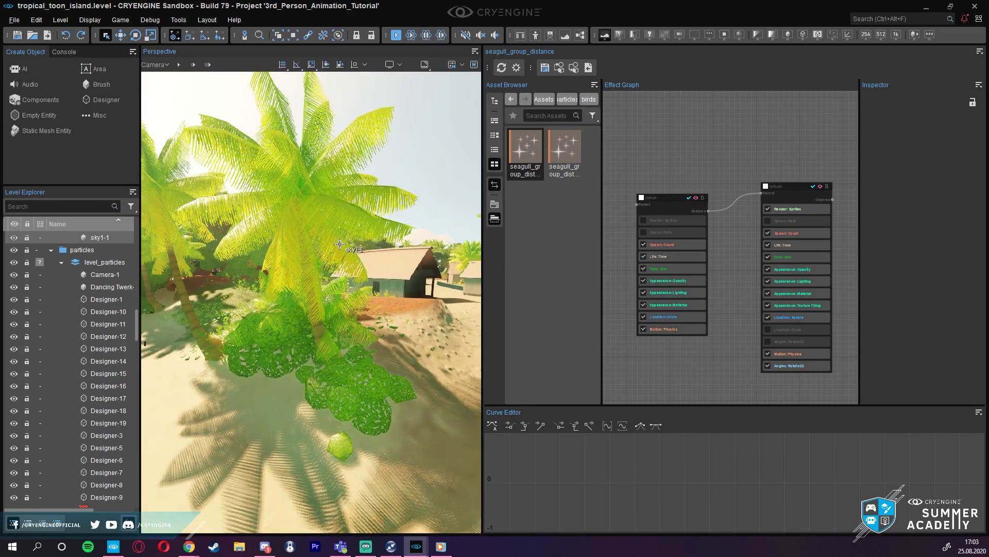
# - Survey the sandy village area with its huts, vegetation and sky from a wider viewpoint
pyautogui.press('s')
pyautogui.moveTo(357, 235); pyautogui.dragTo(358, 273, button='right')
pyautogui.press('w')
pyautogui.press('s')
pyautogui.press('w')
pyautogui.press('s')
pyautogui.press('w')
pyautogui.press('s')
pyautogui.press('s')
pyautogui.press('s')
pyautogui.moveTo(258, 206); pyautogui.dragTo(273, 208, button='right')
pyautogui.moveTo(258, 204); pyautogui.dragTo(264, 226, button='middle')
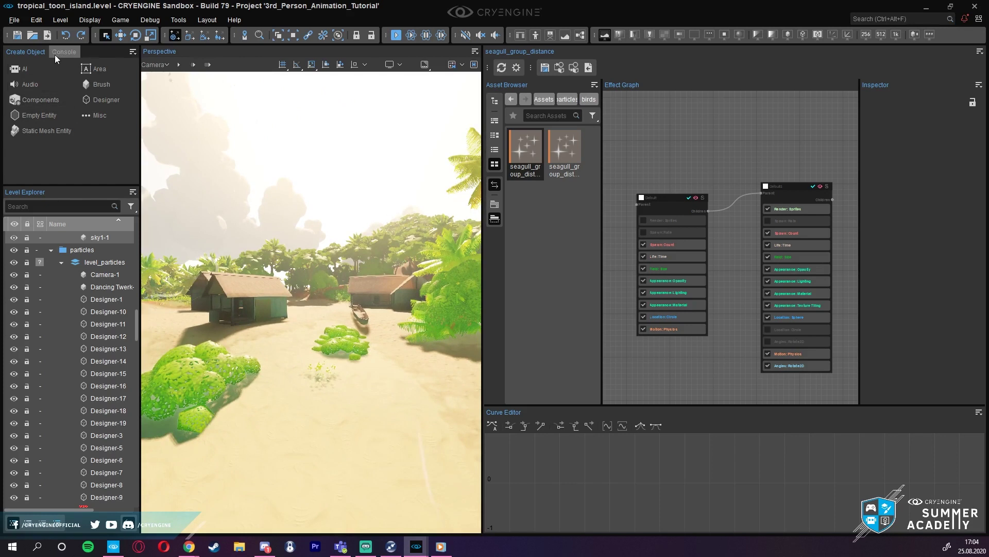
# - Undock the Console panel and dock it back beside the Create Object panel
pyautogui.moveTo(57, 51); pyautogui.dragTo(0, 57)
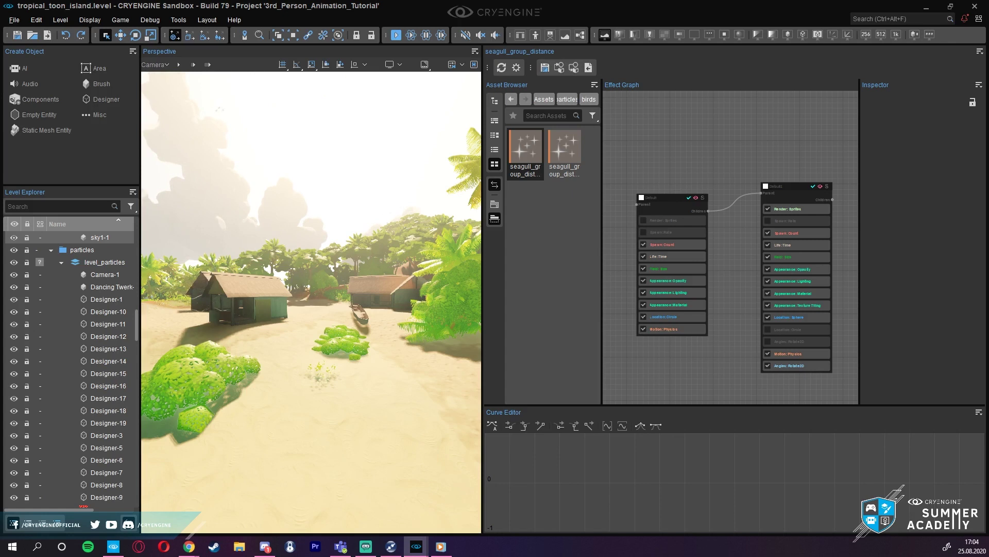
pyautogui.moveTo(0, 257); pyautogui.dragTo(26, 53)
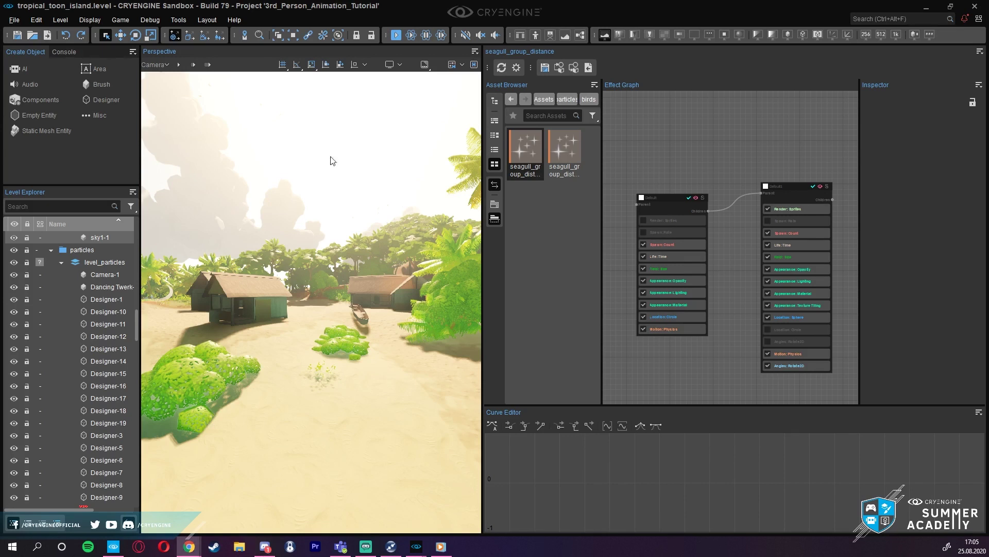
pyautogui.moveTo(367, 232); pyautogui.dragTo(221, 235, button='right')
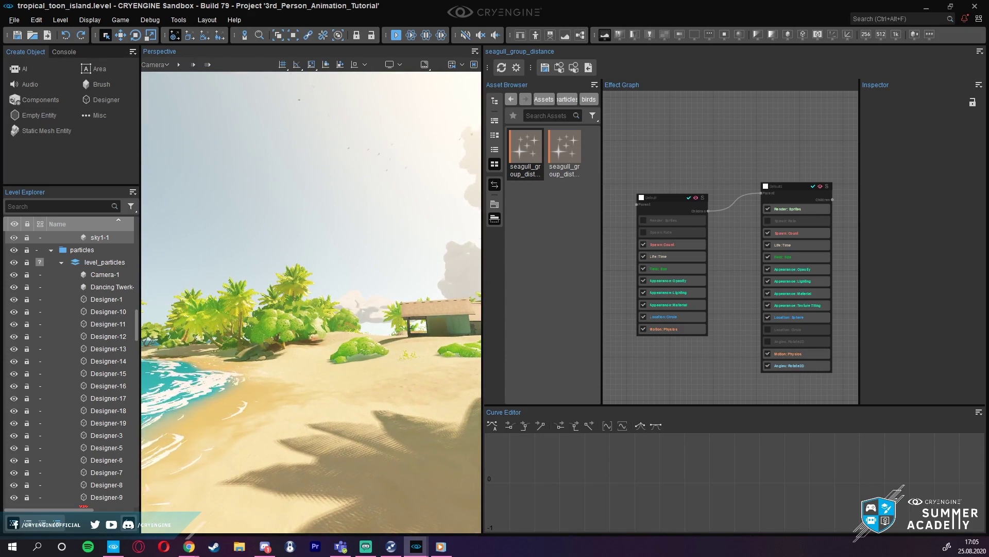
pyautogui.press('super+e')
pyautogui.moveTo(559, 5); pyautogui.dragTo(588, 1)
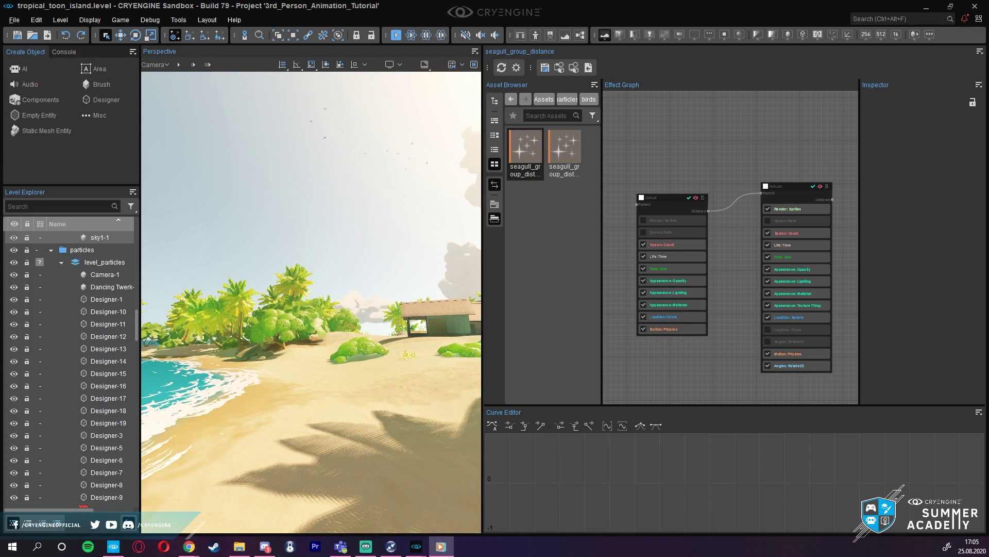
# - Playtest the level from the palm beach in game mode, running and jumping with the character, and return to editing
pyautogui.press('s')
pyautogui.press('s')
pyautogui.scroll(2, 311, 303)
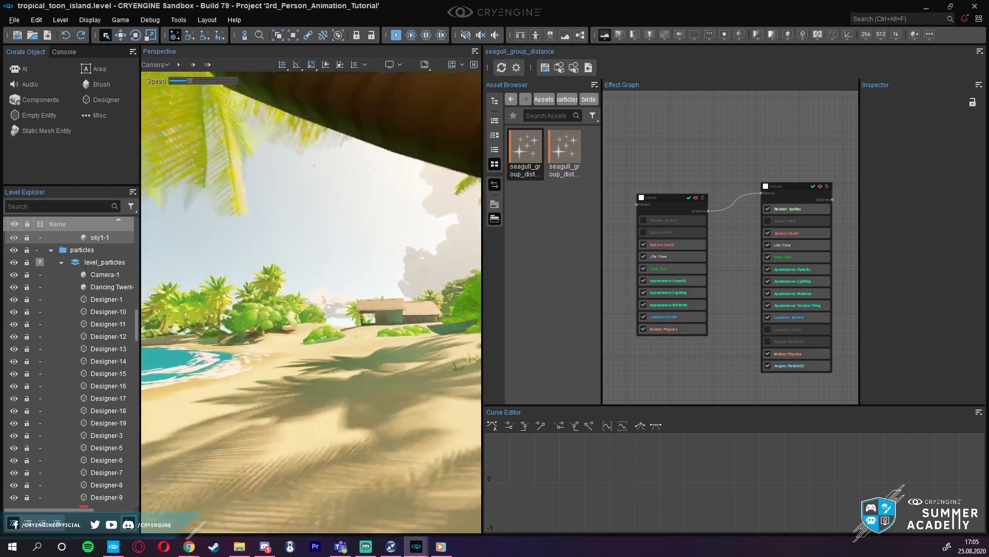
pyautogui.press('a')
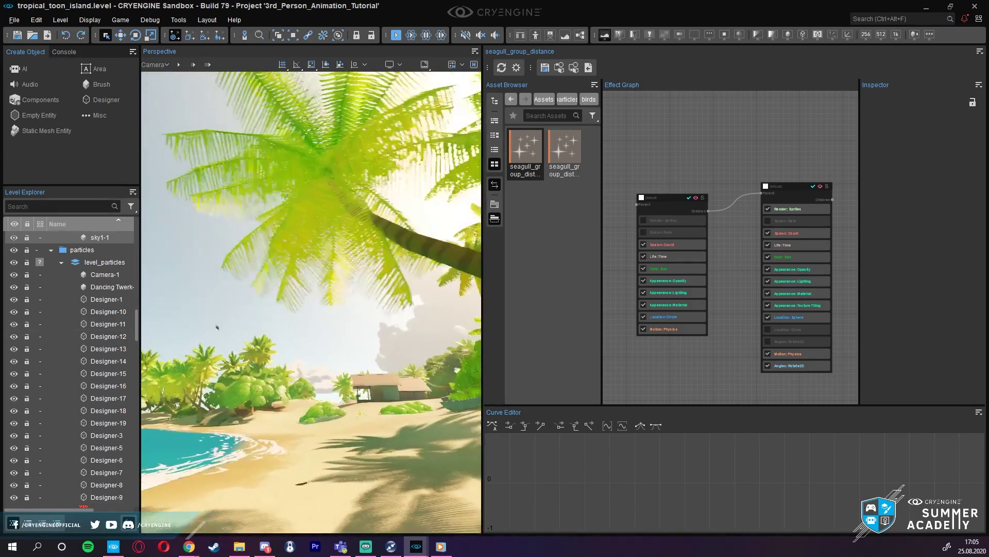
pyautogui.hotkey('ctrl', 'g')
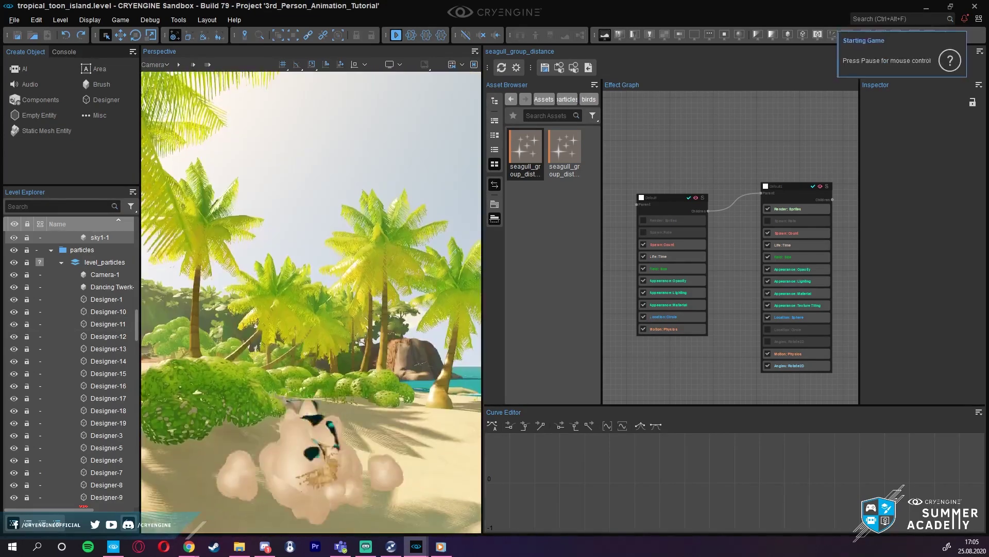
pyautogui.press('w')
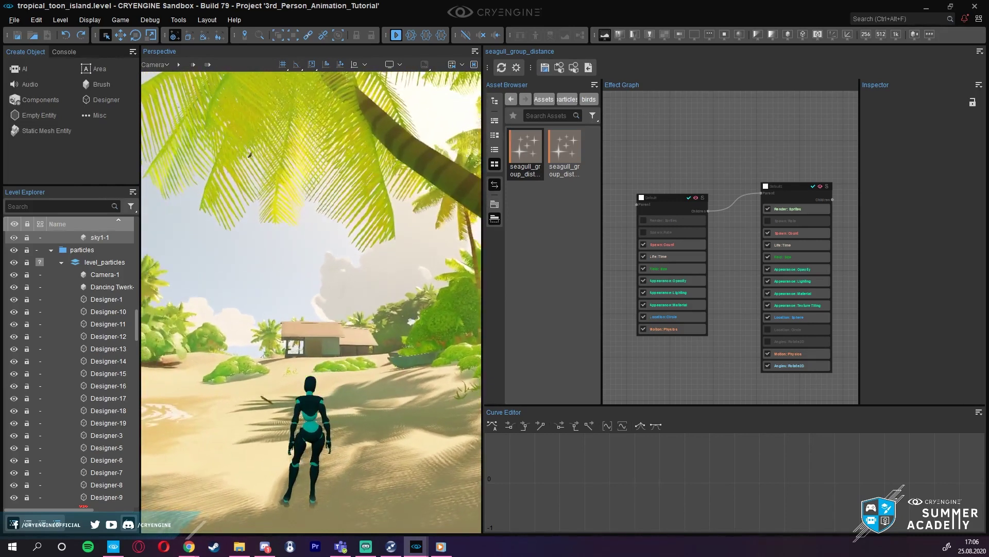
pyautogui.press('w')
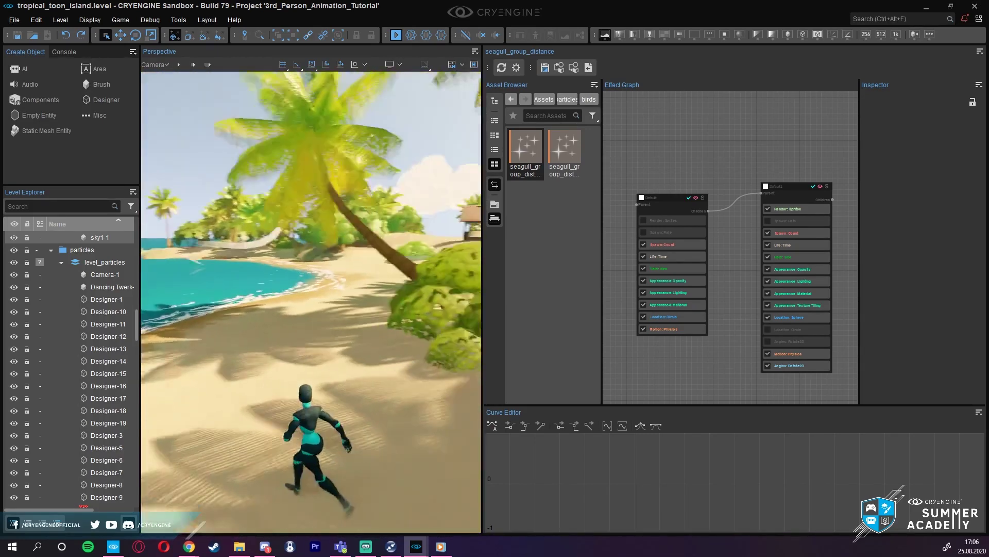
pyautogui.press('space')
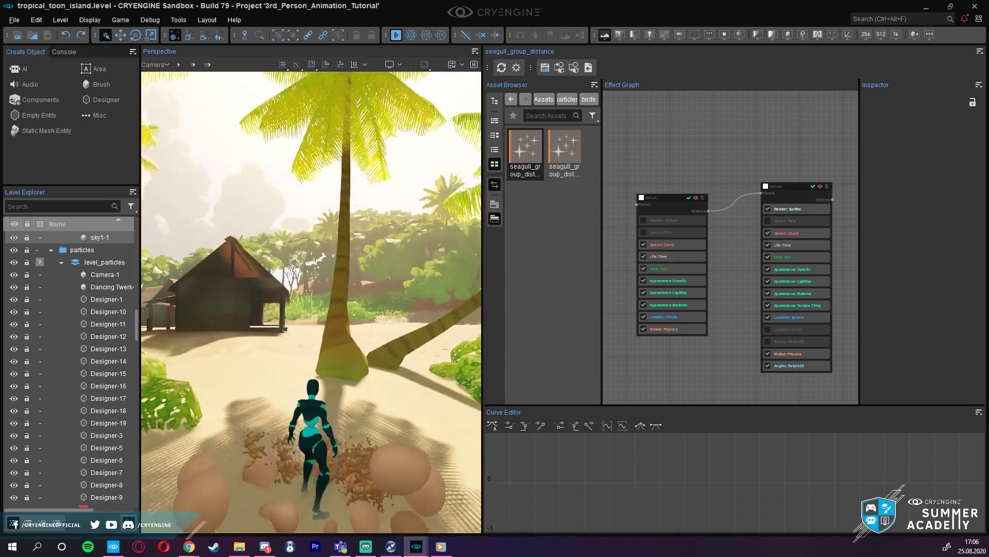
pyautogui.press('space')
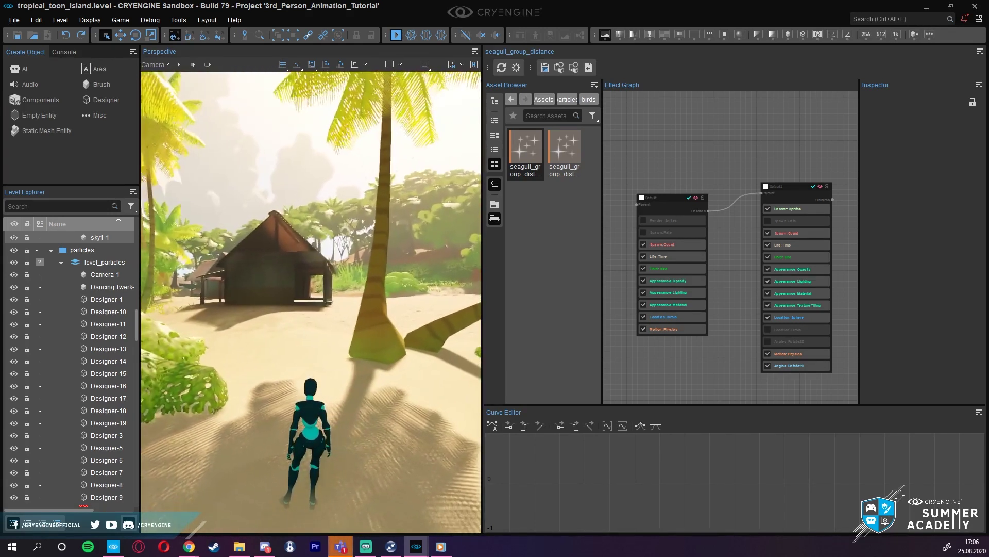
pyautogui.press('space')
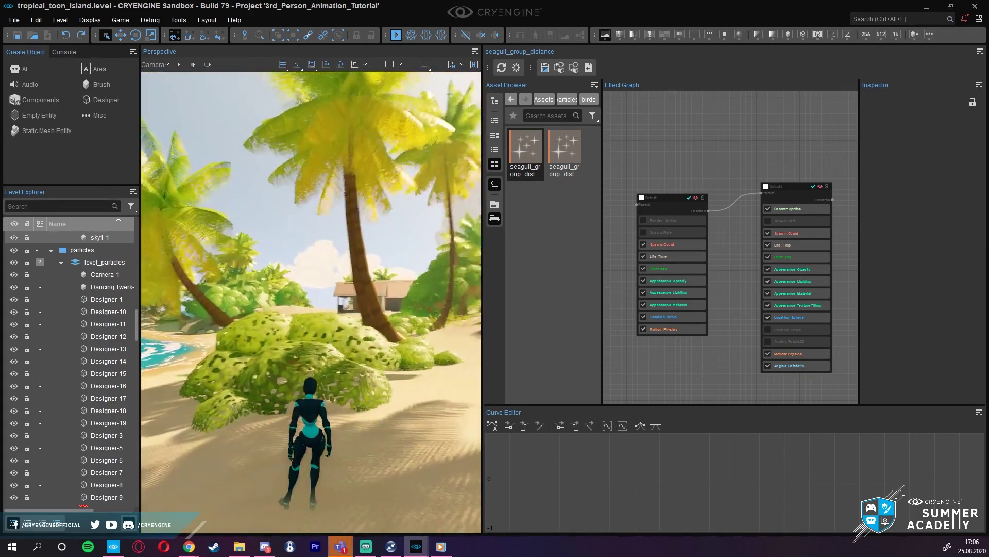
pyautogui.press('Escape')
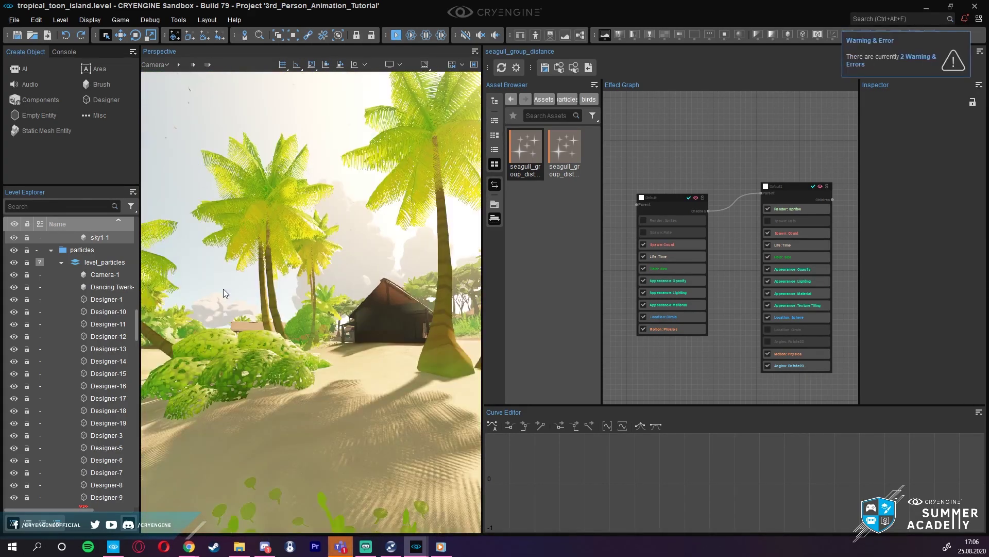
# - Fly the viewport camera across the island to the sandy area facing the rocket and pink platforms
pyautogui.moveTo(311, 302); pyautogui.dragTo(335, 302, button='right')
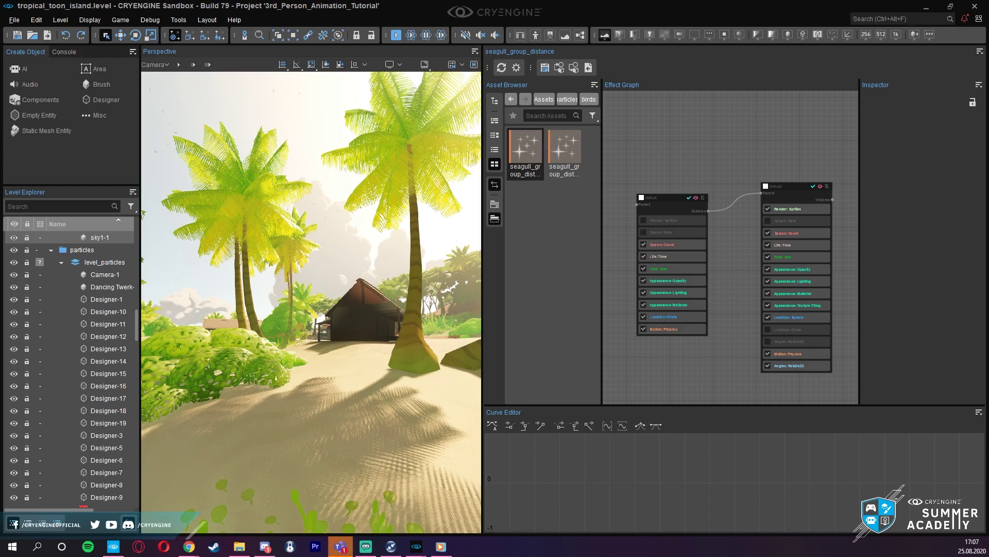
pyautogui.press('a')
pyautogui.moveTo(367, 302); pyautogui.dragTo(355, 327, button='right')
pyautogui.press('w')
pyautogui.scroll(1, 146, 305)
pyautogui.press('w')
pyautogui.press('w')
pyautogui.press('w')
pyautogui.press('w')
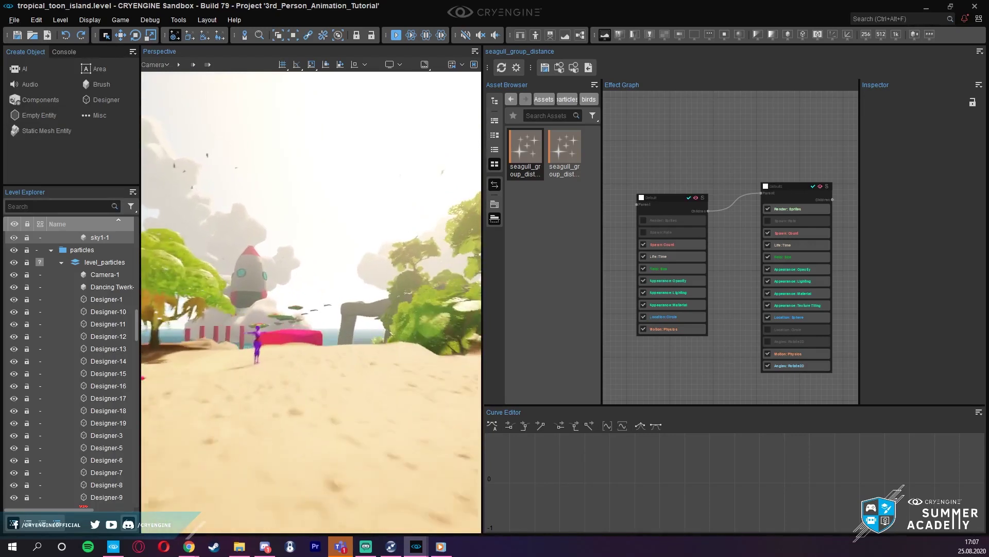
# - Playtest the shore in front of the rocket in game mode by running and jumping, and exit game mode
pyautogui.hotkey('ctrl', 'g')
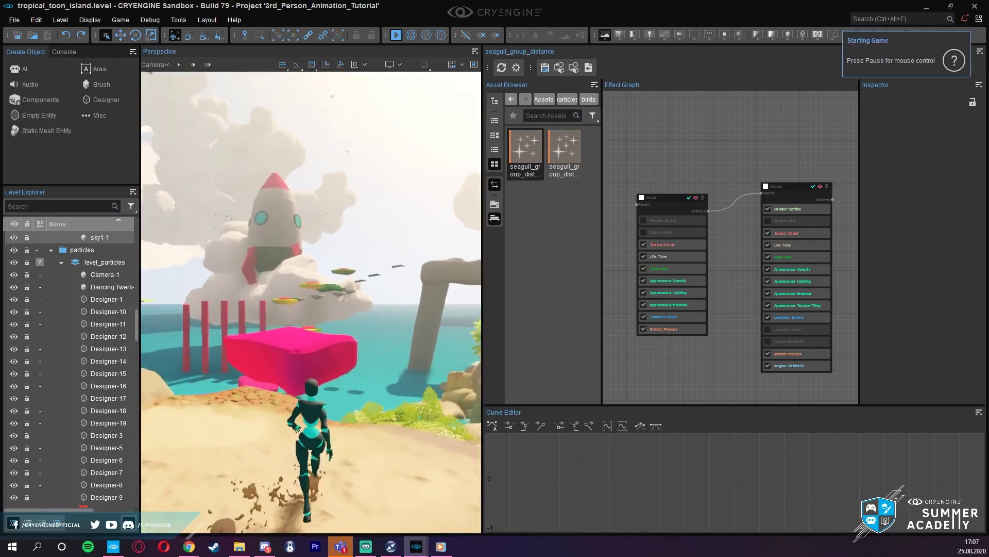
pyautogui.press('w')
pyautogui.press('space')
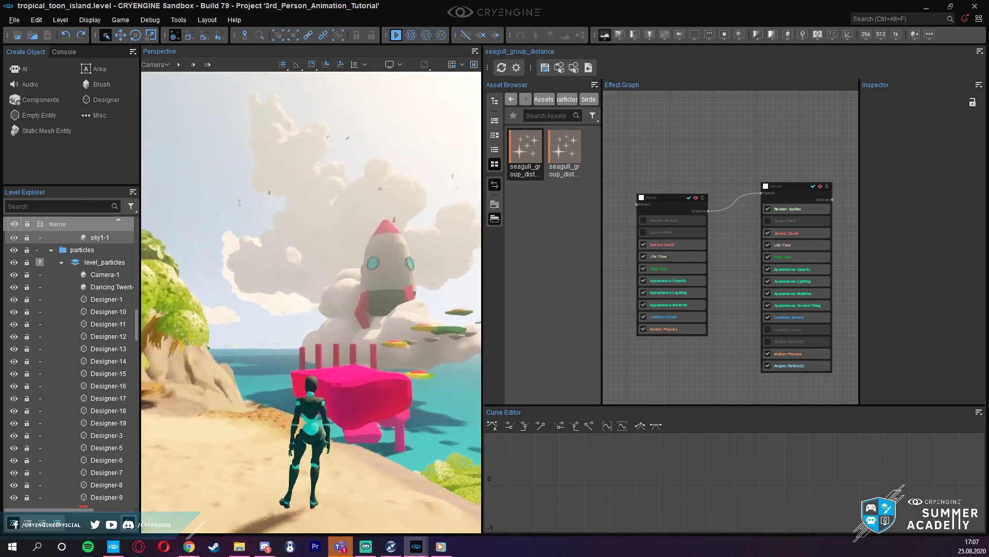
pyautogui.press('w')
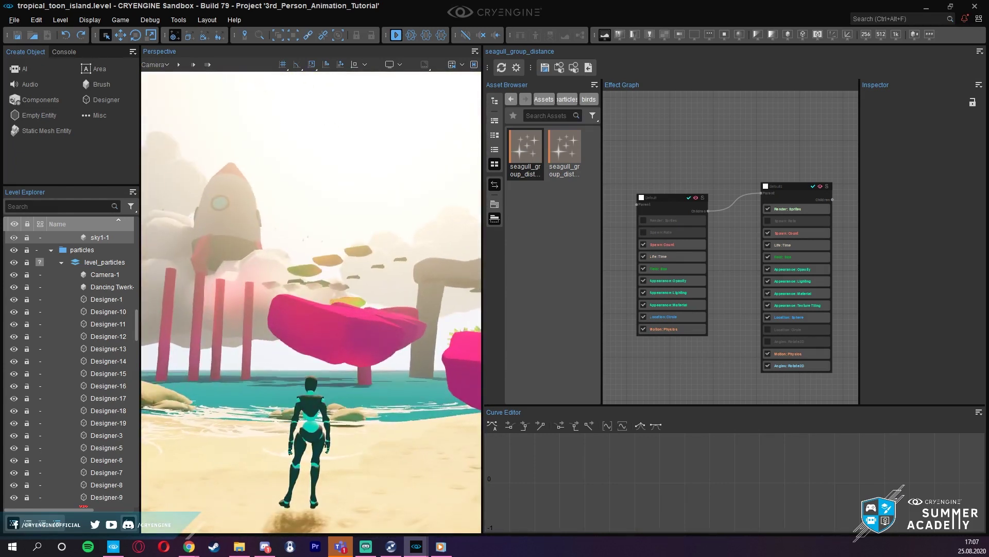
pyautogui.press('Escape')
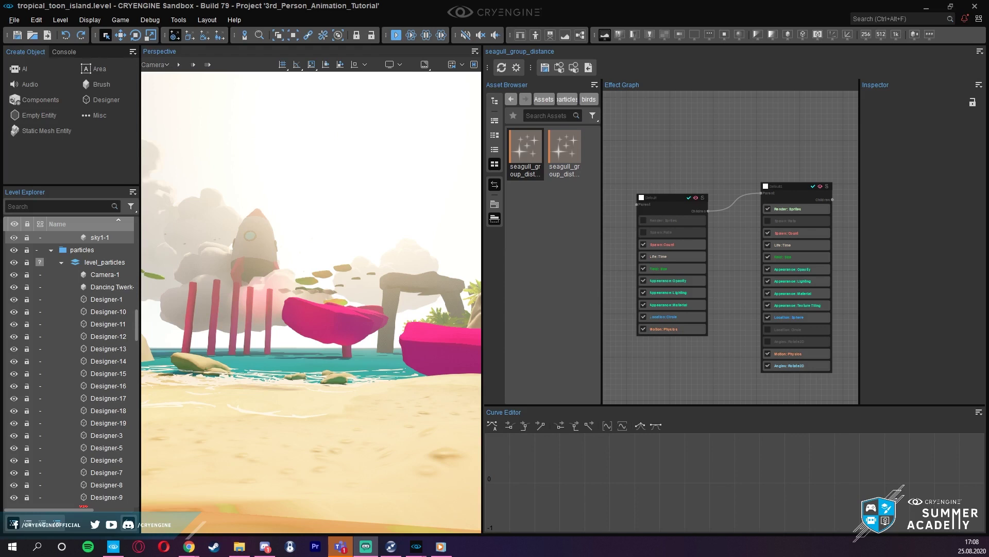
# - Run game mode from the beach, test jumping toward the pink platforms and the cliff, and stop the game
pyautogui.moveTo(316, 211); pyautogui.dragTo(336, 240, button='right')
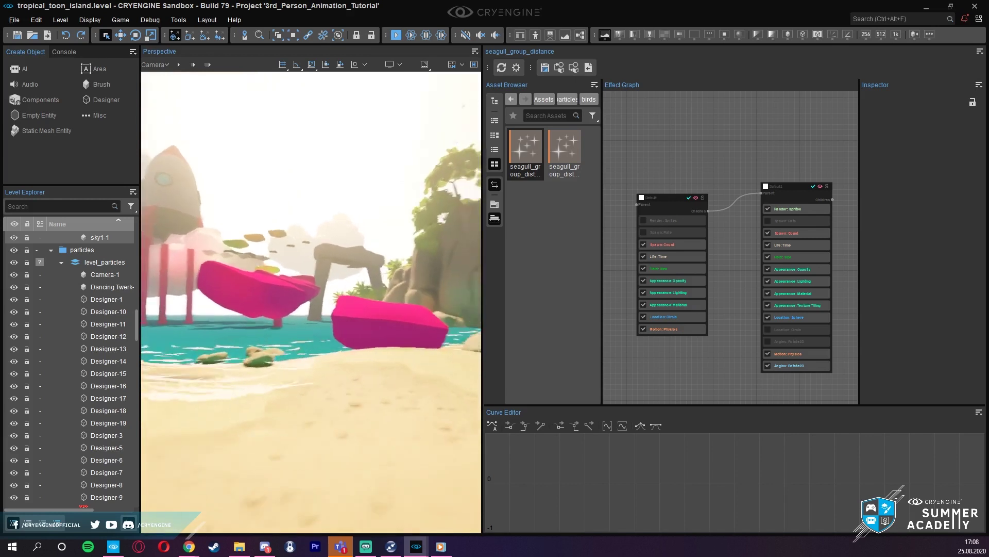
pyautogui.hotkey('ctrl', 'g')
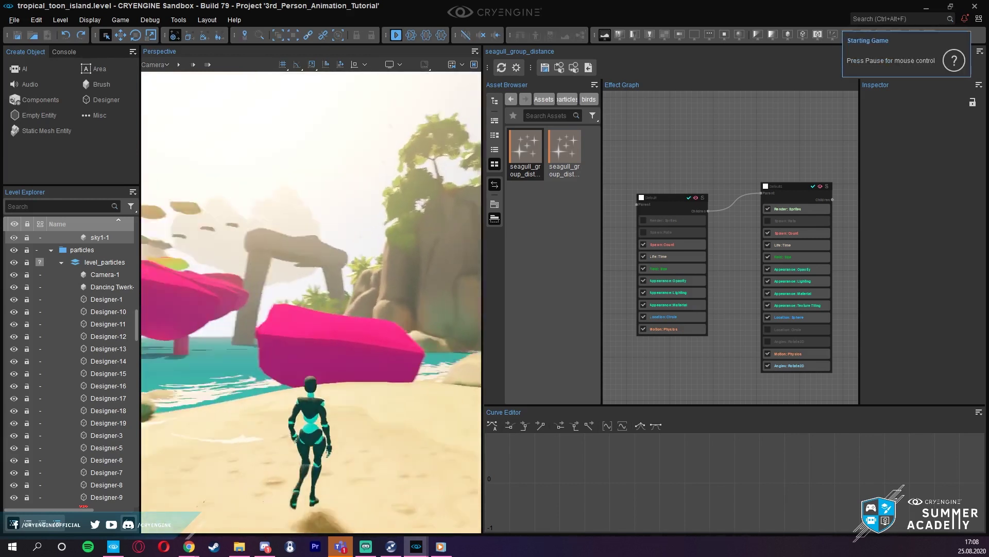
pyautogui.press('w')
pyautogui.press('space')
pyautogui.press('space')
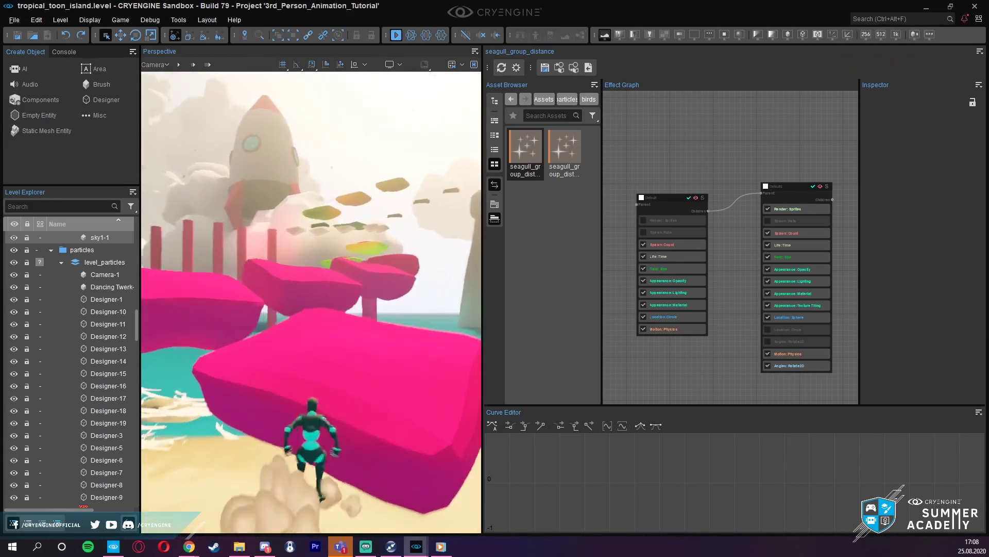
pyautogui.press('w')
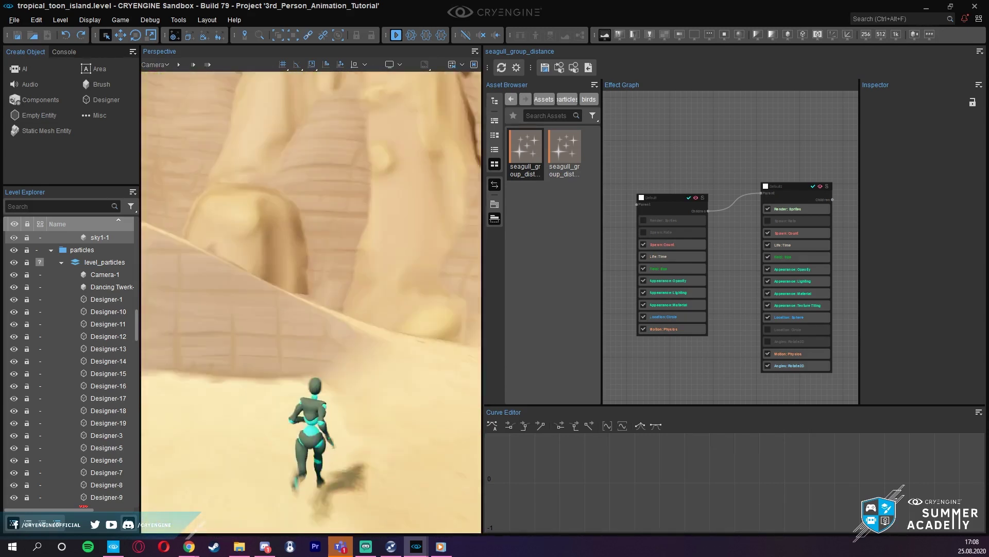
pyautogui.press('space')
pyautogui.press('w')
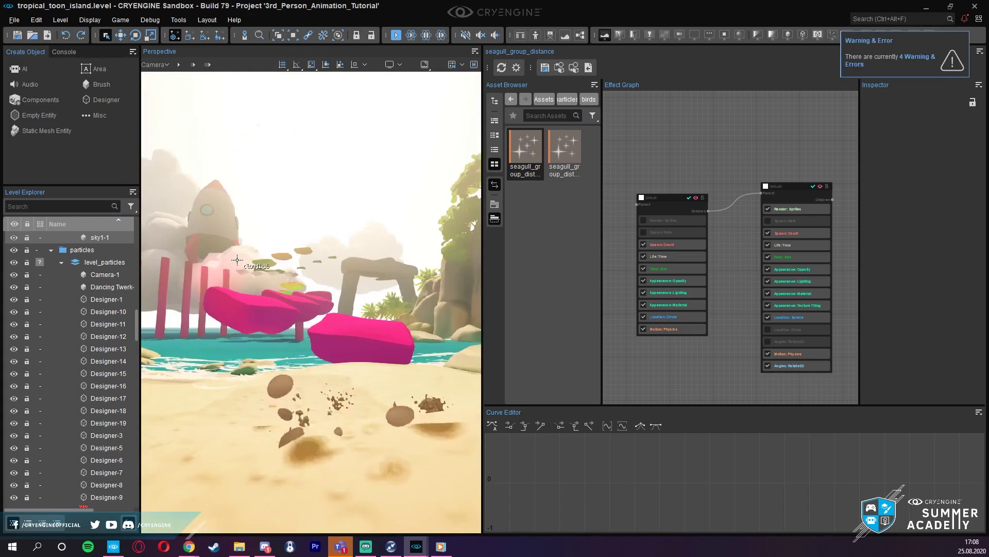
# - Playtest the beach start in game mode, running and jumping the character up onto the pink platforms
pyautogui.press('w')
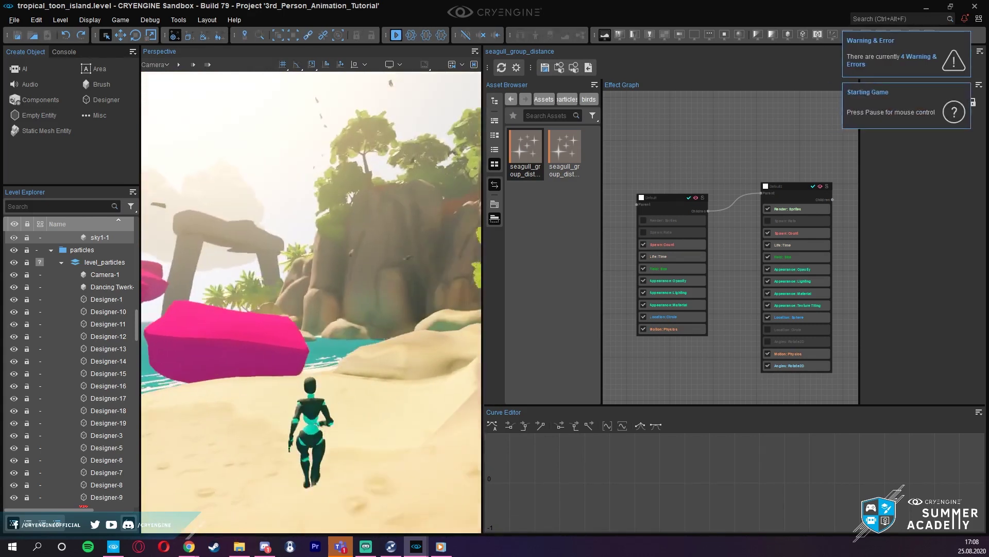
pyautogui.press('space')
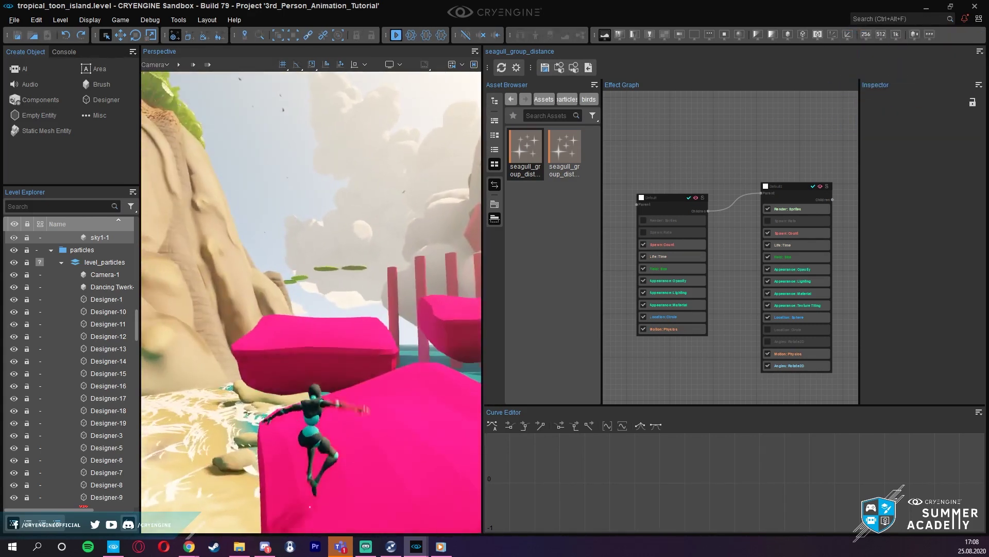
pyautogui.press('w')
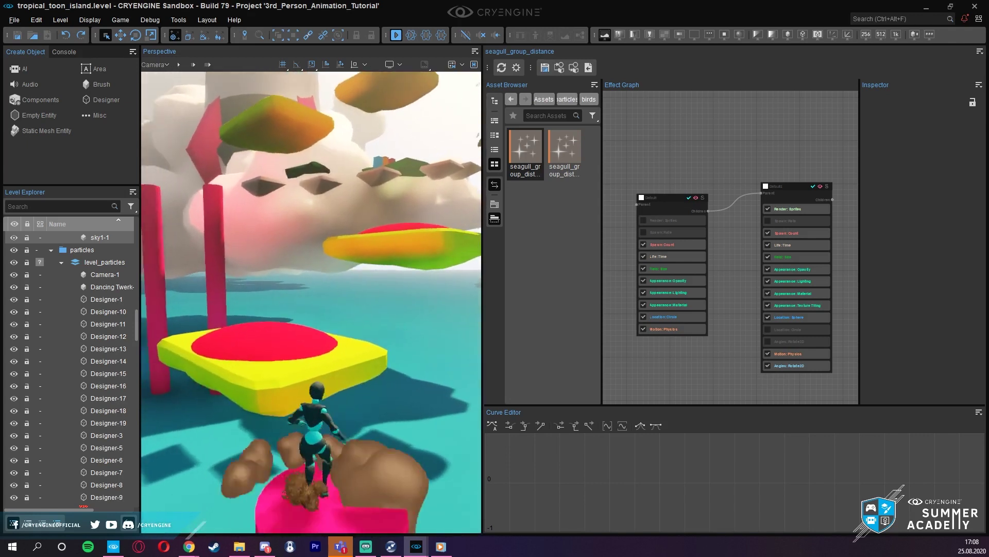
# - Jump from the last pink platform onto the yellow bounce pads and bounce from pad to pad above the water
pyautogui.press('w')
pyautogui.press('space')
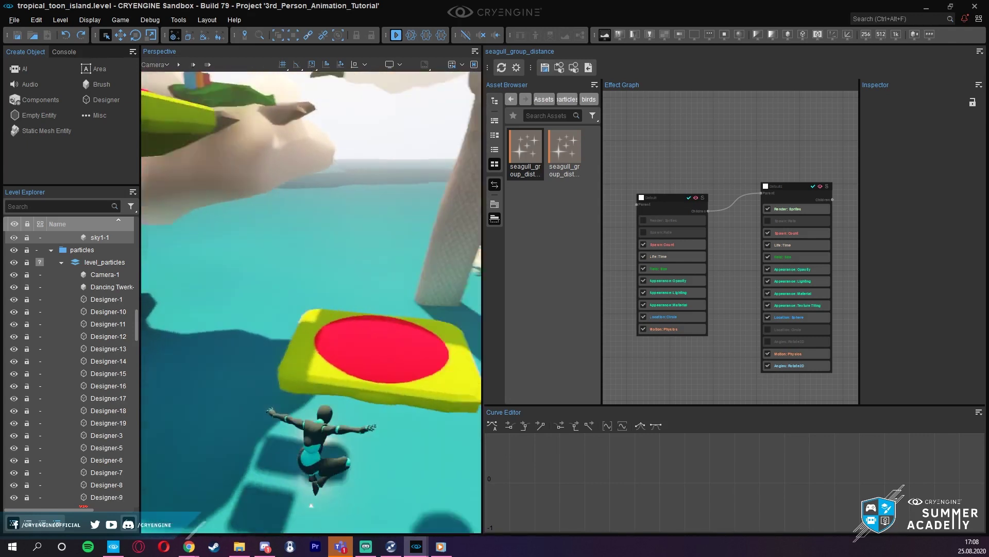
pyautogui.press('w')
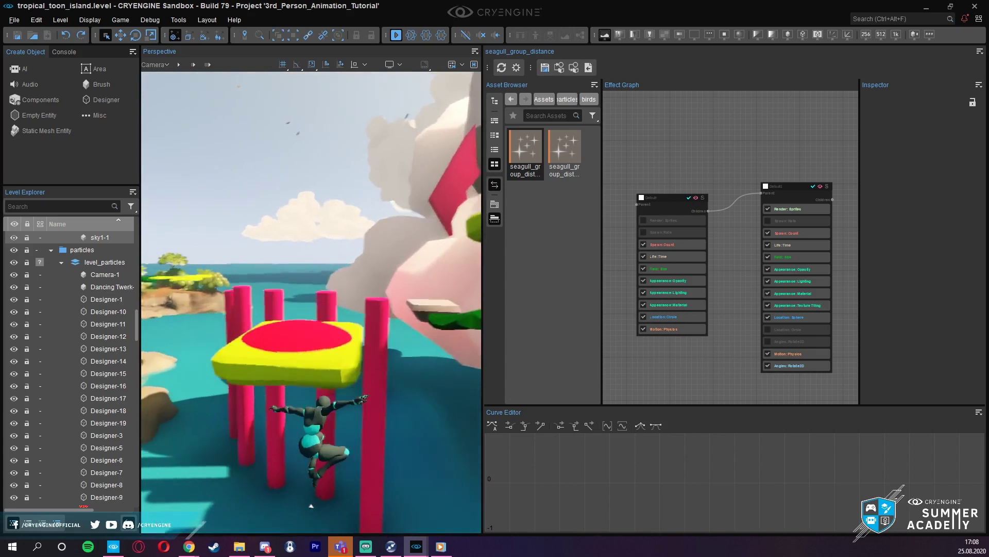
pyautogui.press('w')
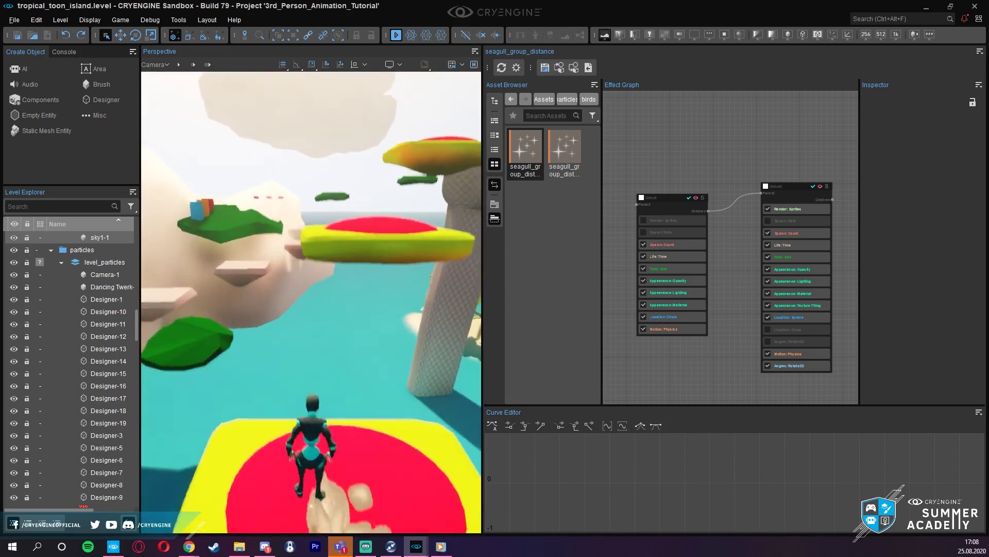
pyautogui.press('w')
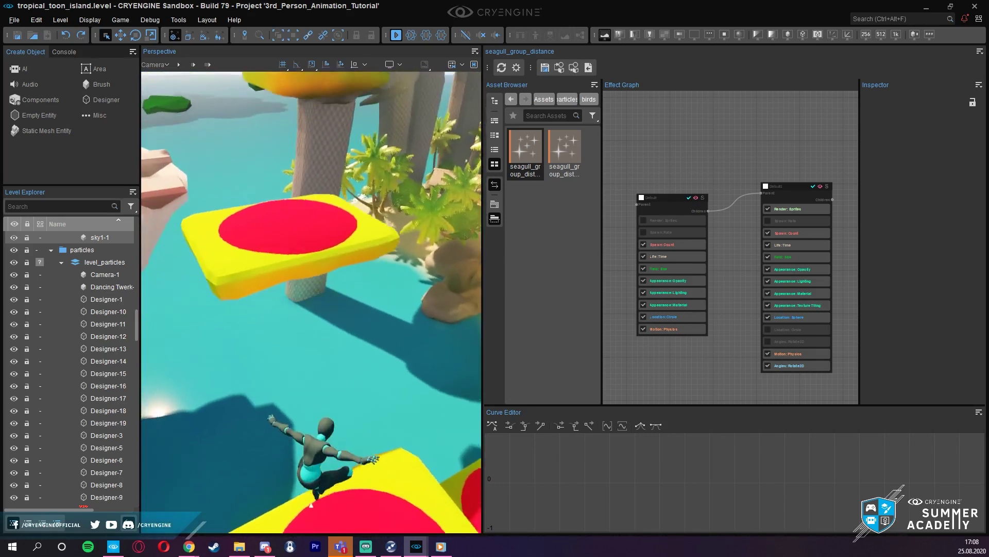
pyautogui.press('w')
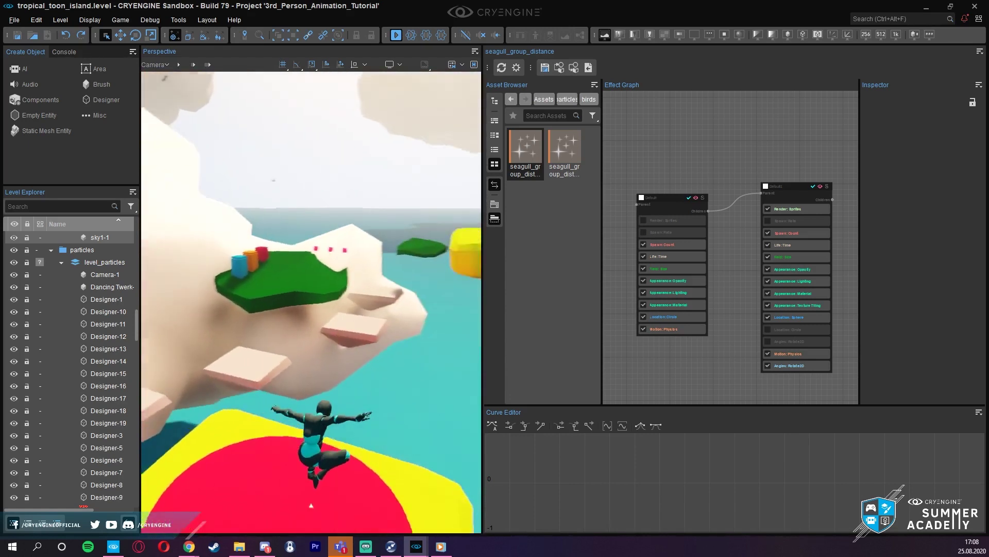
# - Continue the platforming run over the green platform to the pink pillars, and exit game mode
pyautogui.press('w')
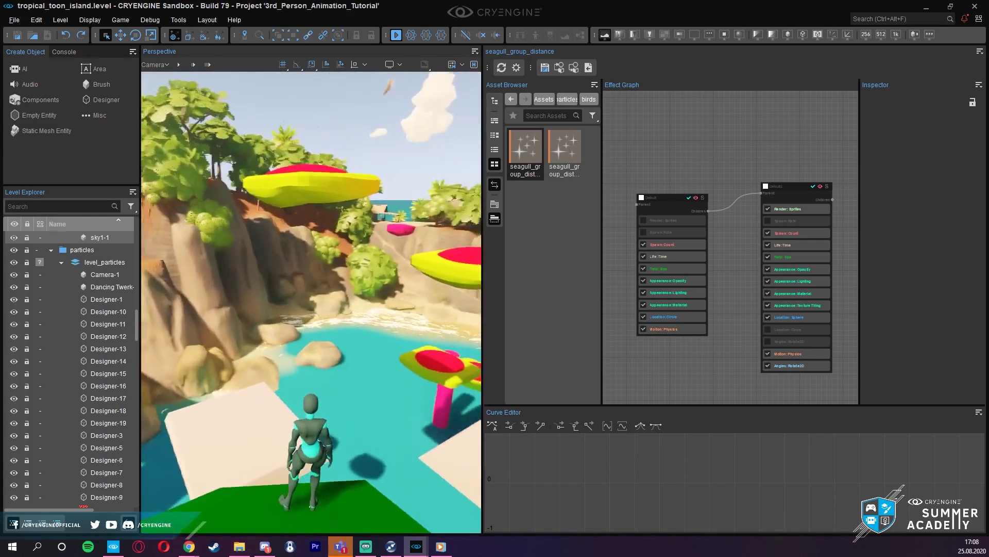
pyautogui.press('w')
pyautogui.press('space')
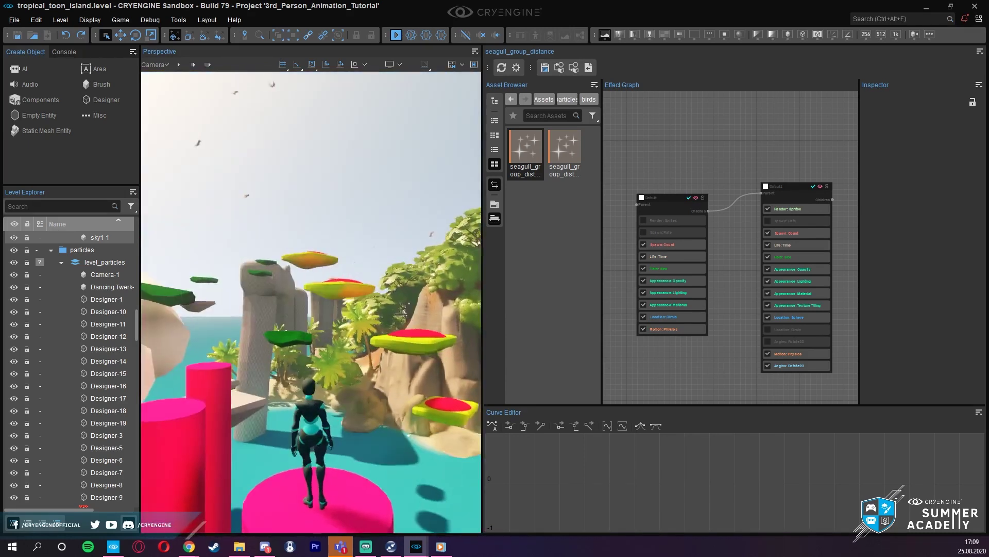
pyautogui.press('Escape')
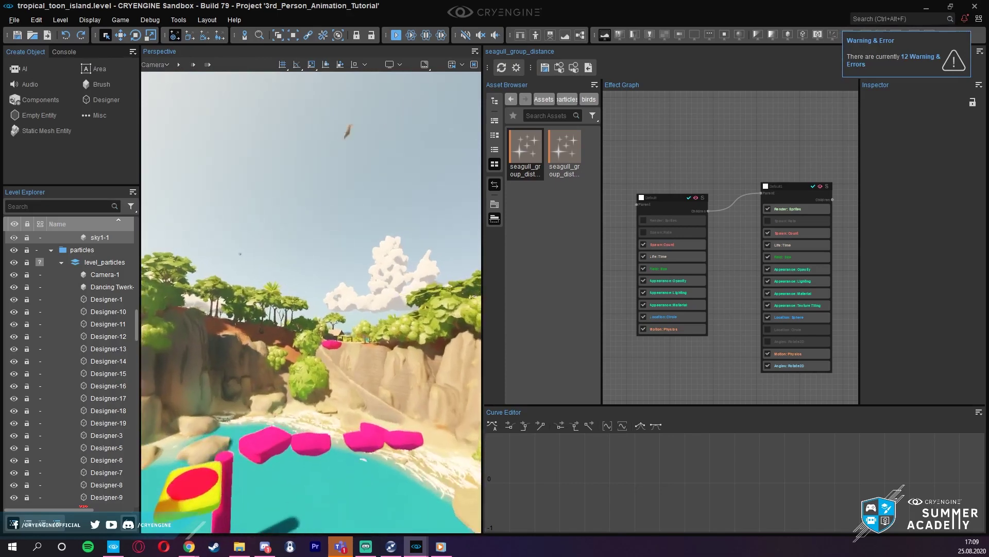
# - Fly the camera to the palm beach, playtest repeated jumps beside the boulders to view the dust effects, and stop the game
pyautogui.press('w')
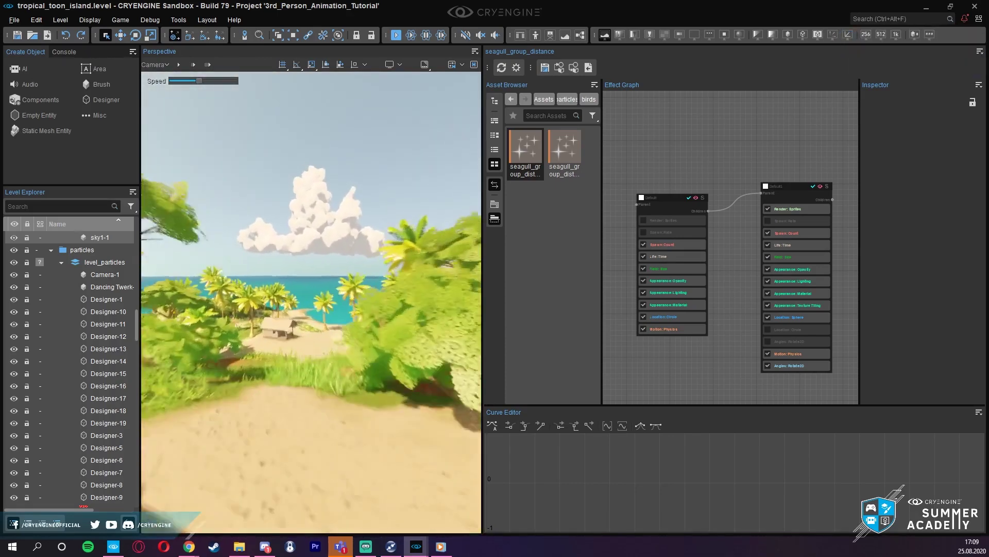
pyautogui.hotkey('ctrl', 'g')
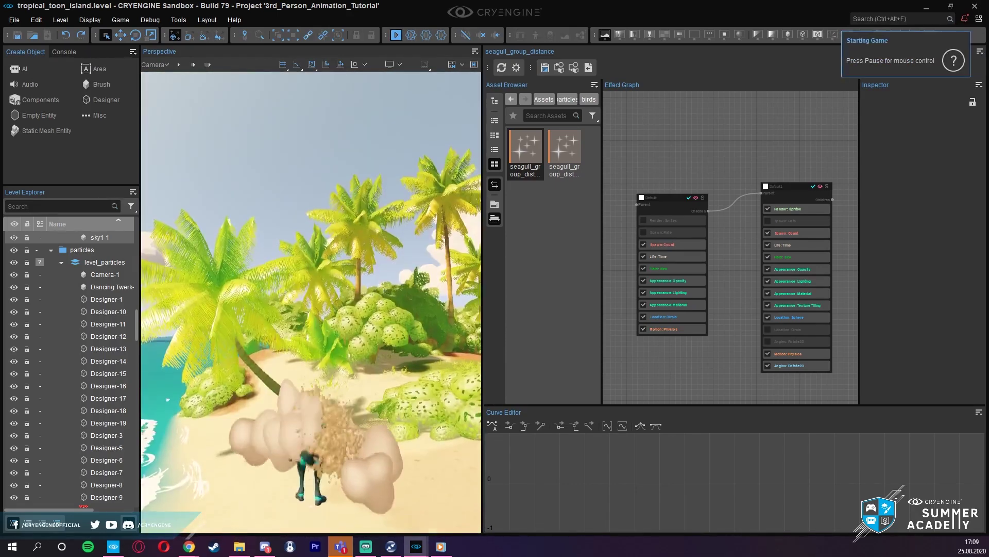
pyautogui.press('w')
pyautogui.press('space')
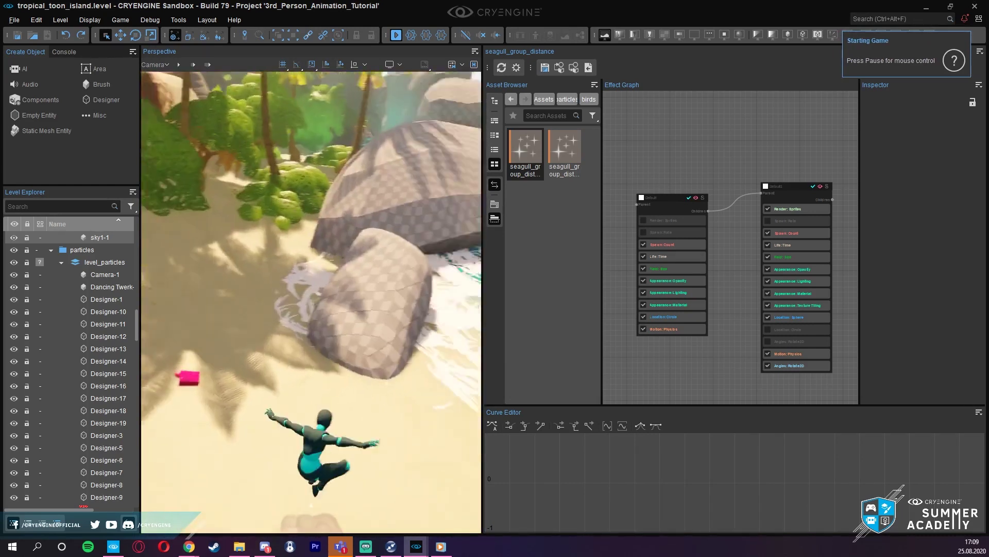
pyautogui.press('space')
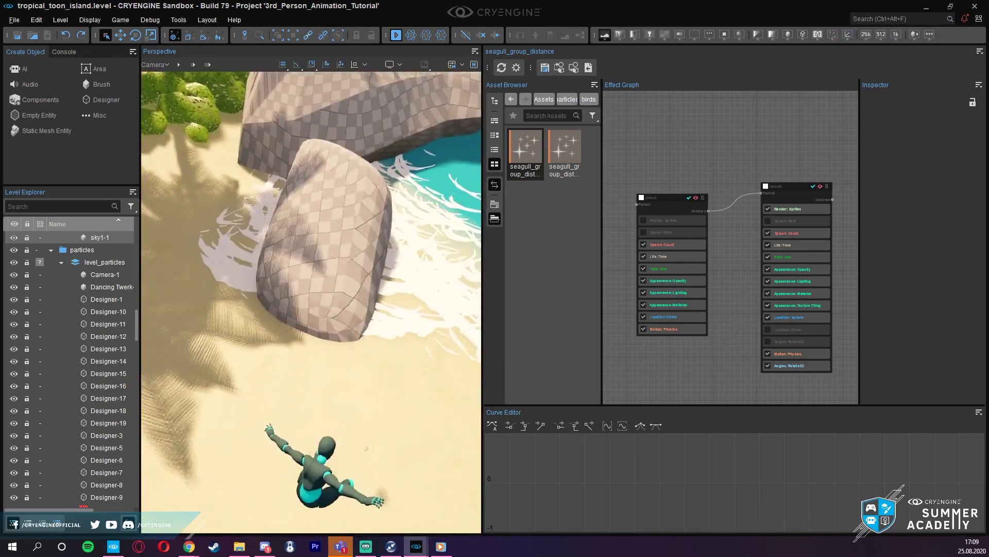
pyautogui.press('space')
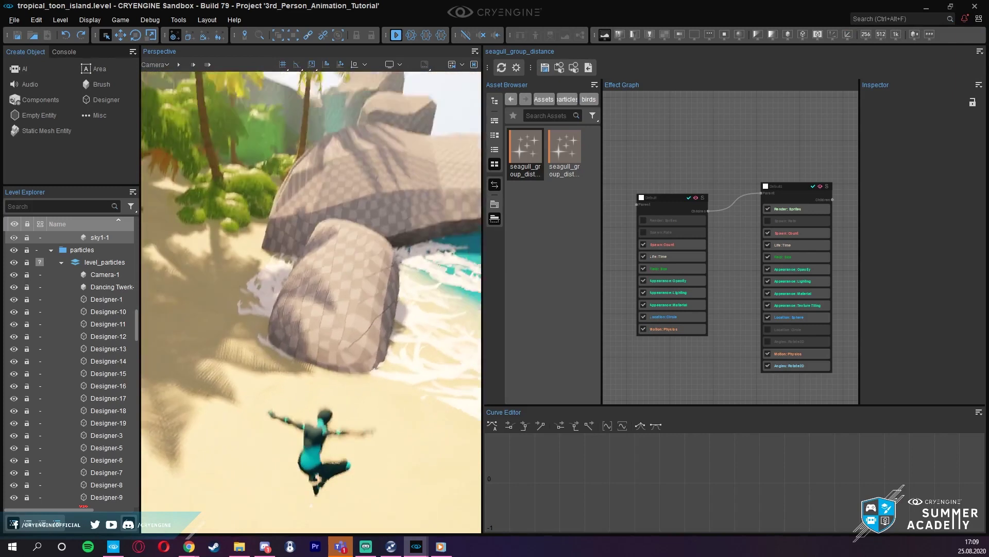
pyautogui.press('space')
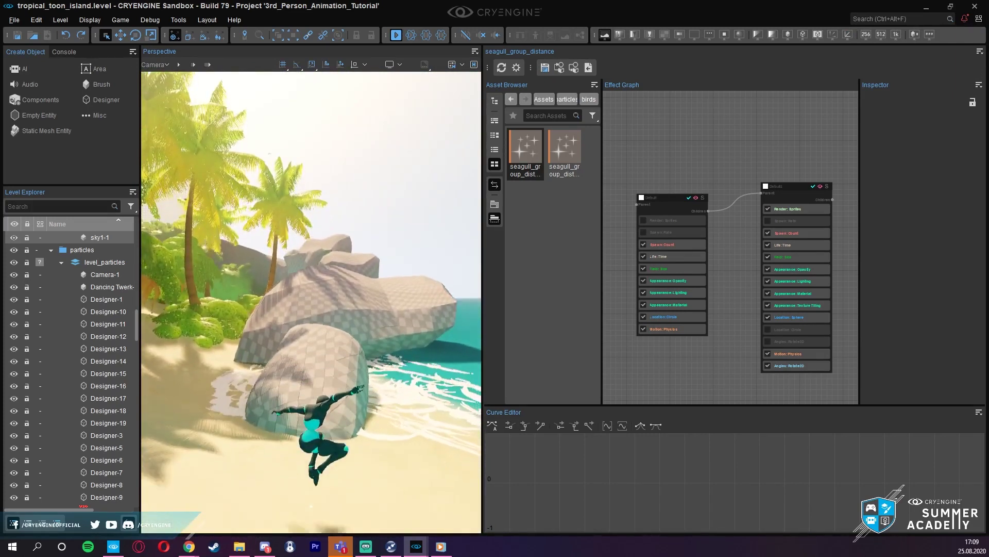
pyautogui.press('space')
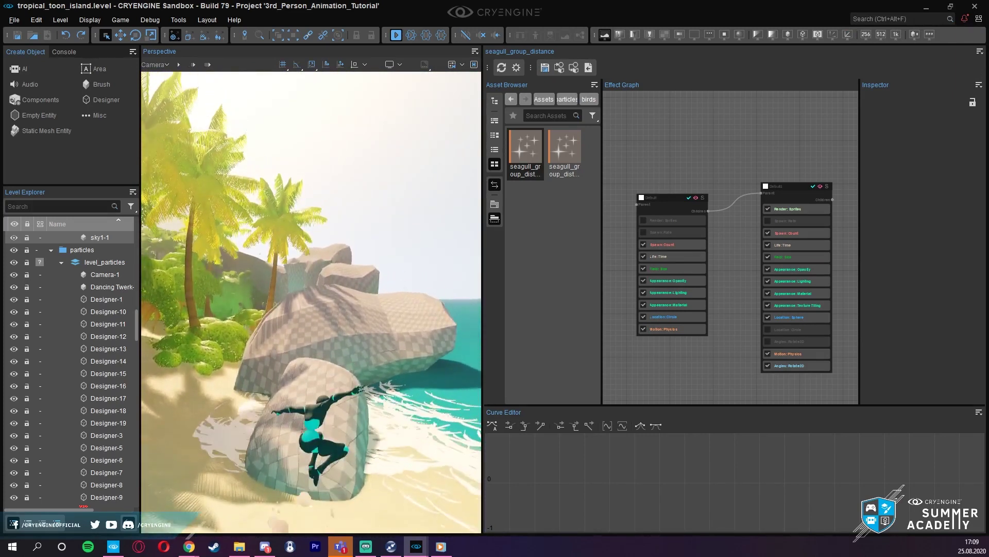
pyautogui.press('space')
pyautogui.press('Escape')
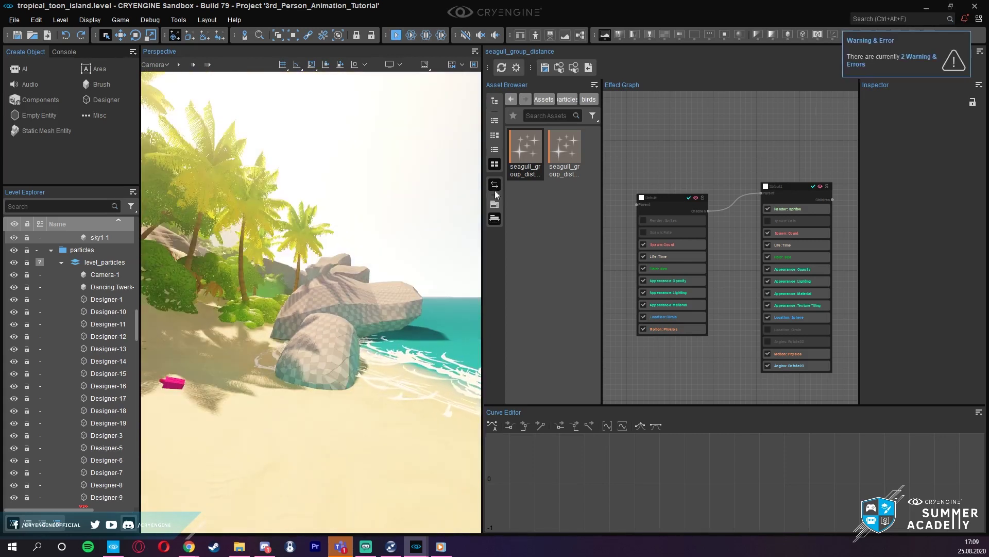
# - Open the jump_dust particle effect from the player folder of the particle assets
pyautogui.click(566, 101)
pyautogui.doubleClick(565, 221)
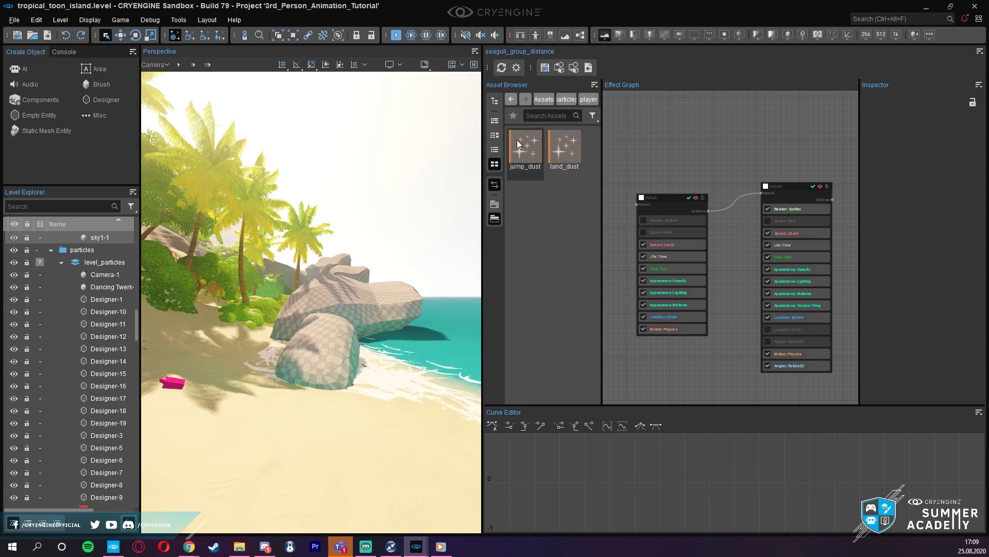
pyautogui.doubleClick(527, 148)
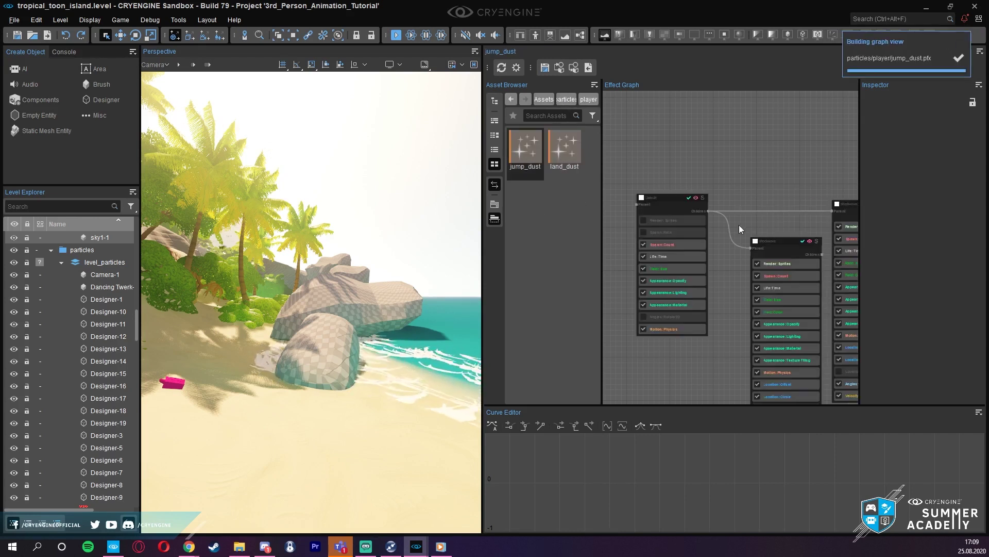
# - Inspect the shockwave node in the jump_dust graph and shift the neighbouring second shockwave node slightly upward
pyautogui.moveTo(739, 196); pyautogui.dragTo(679, 143, button='middle')
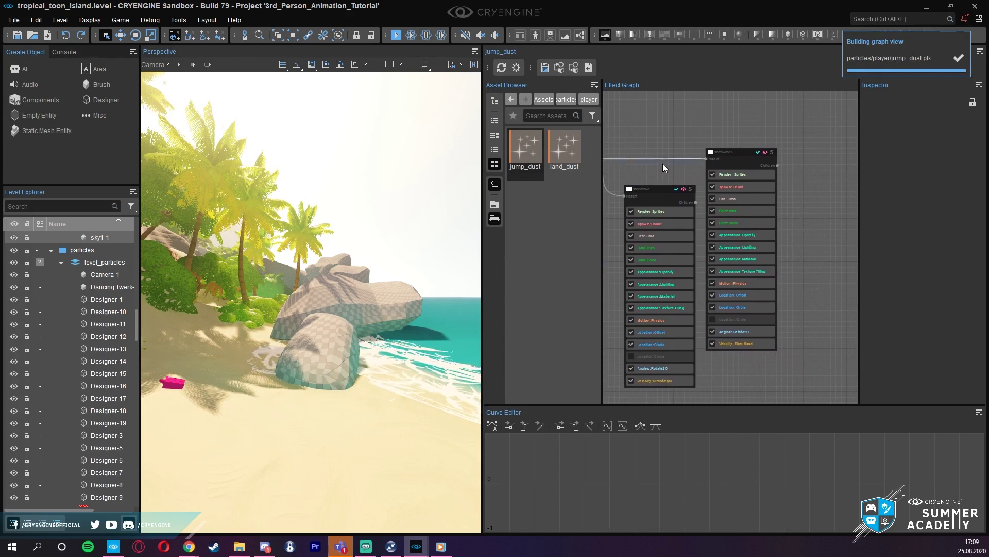
pyautogui.scroll(2, 663, 164)
pyautogui.click(656, 185)
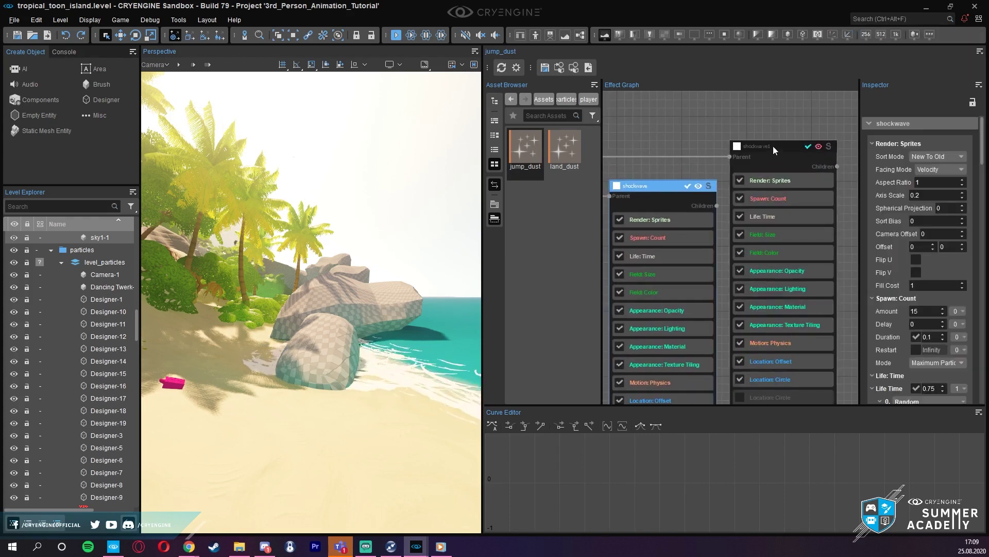
pyautogui.moveTo(774, 146); pyautogui.dragTo(778, 127)
pyautogui.click(698, 163)
# - Examine the shockwave node's Appearance: Material and Appearance: Lighting settings
pyautogui.moveTo(663, 166); pyautogui.dragTo(670, 93, button='middle')
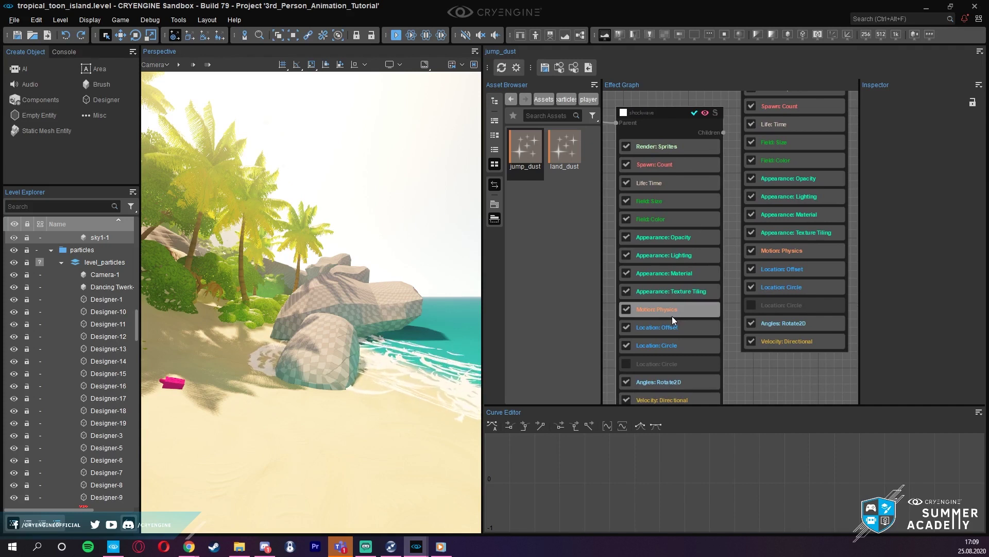
pyautogui.moveTo(739, 374); pyautogui.dragTo(739, 358, button='middle')
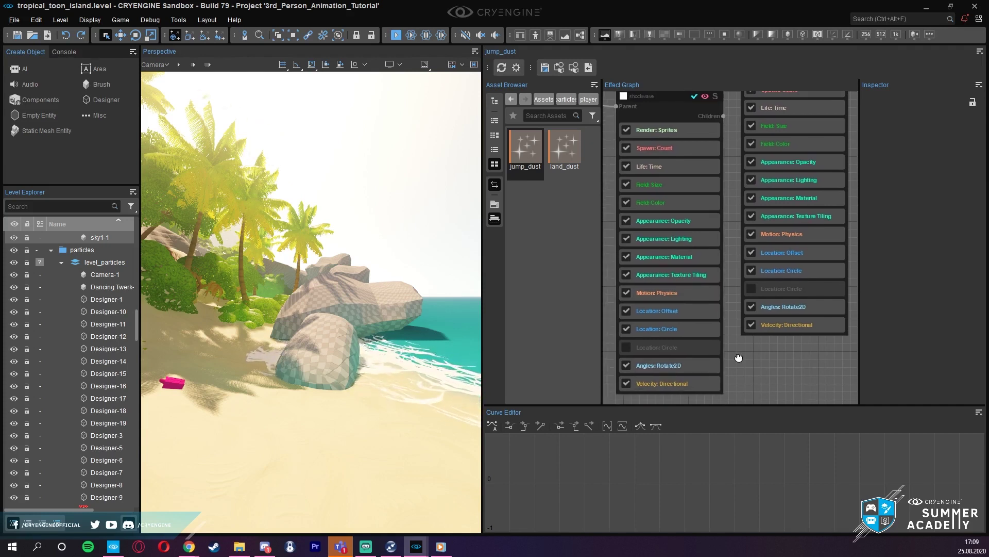
pyautogui.click(687, 254)
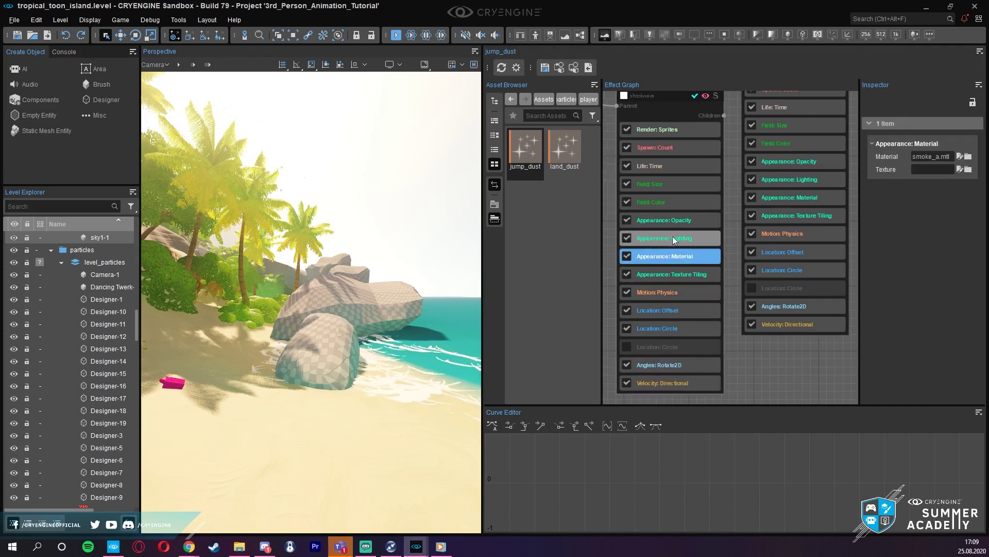
pyautogui.click(669, 240)
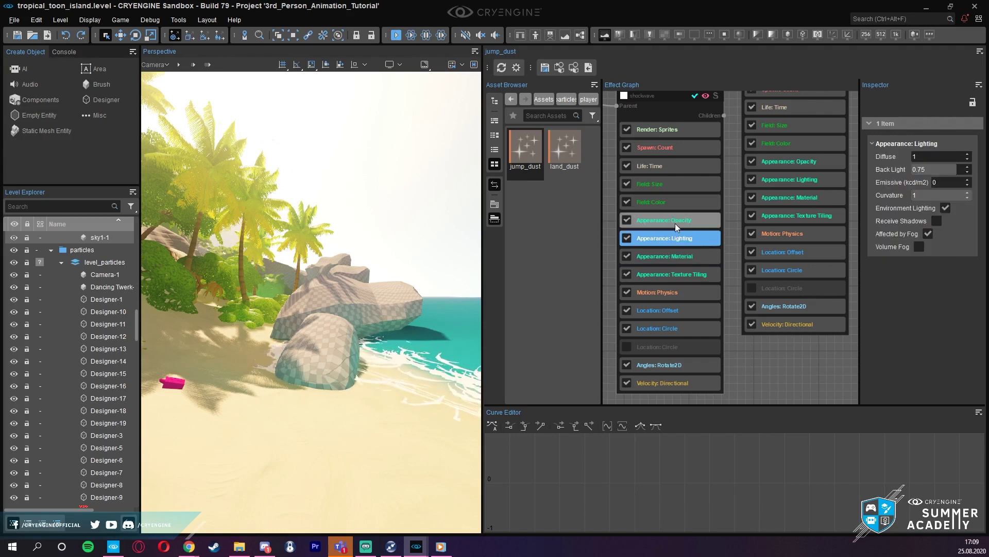
pyautogui.click(678, 258)
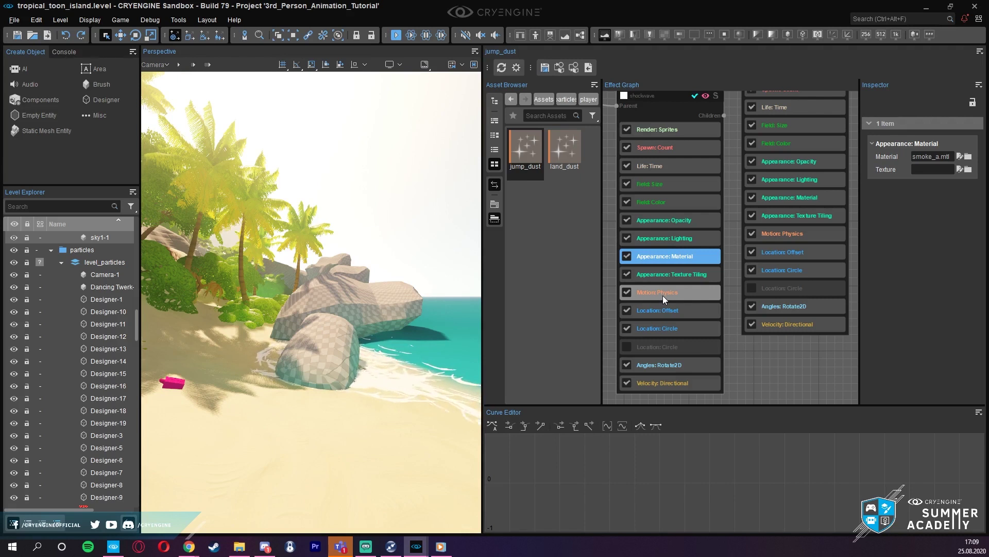
# - Examine how the two shockwave nodes are laid out in the jump_dust graph and view the first one's full properties
pyautogui.scroll(-1, 664, 295)
pyautogui.scroll(-1, 675, 288)
pyautogui.moveTo(691, 122); pyautogui.dragTo(696, 130, button='middle')
pyautogui.click(700, 125)
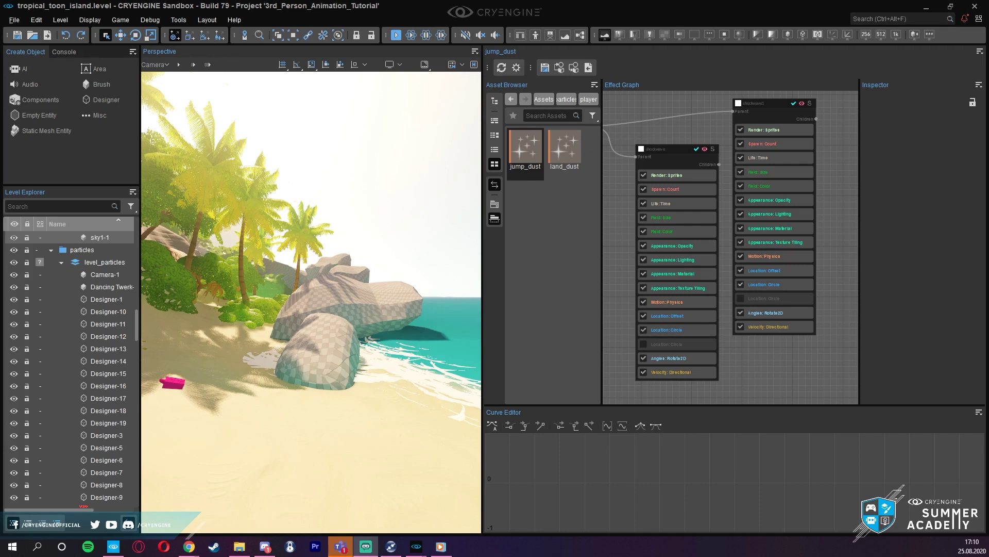
pyautogui.click(672, 148)
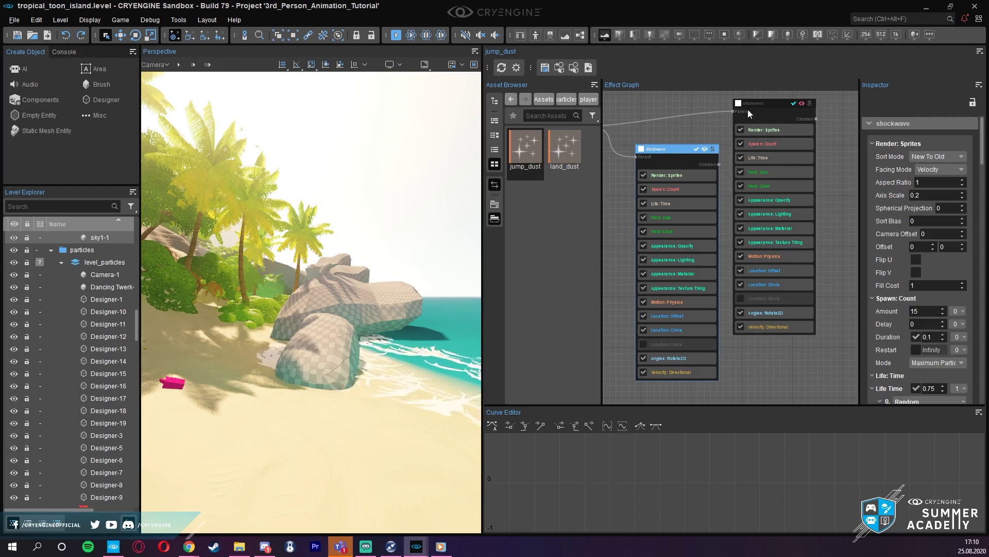
pyautogui.scroll(-1, 626, 220)
pyautogui.scroll(2, 626, 220)
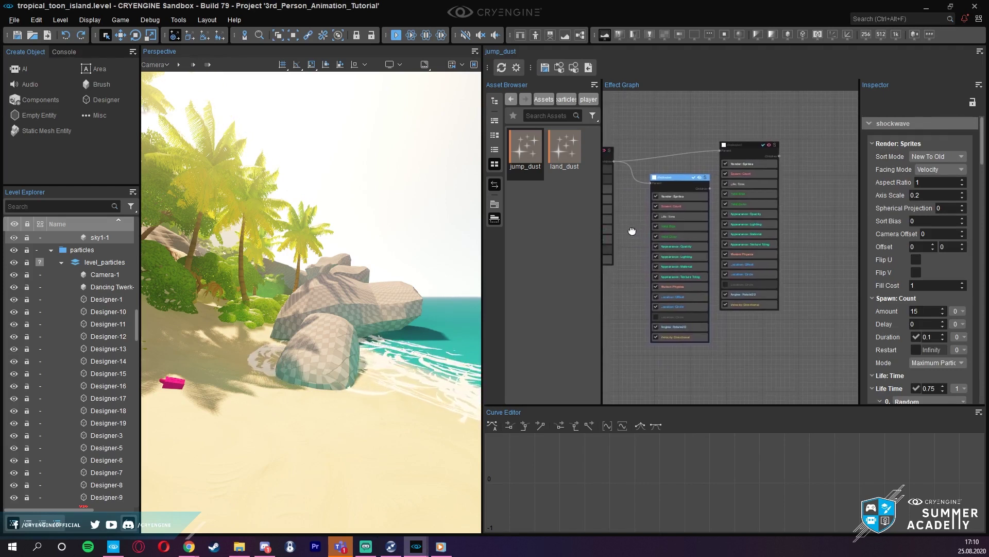
pyautogui.scroll(2, 633, 232)
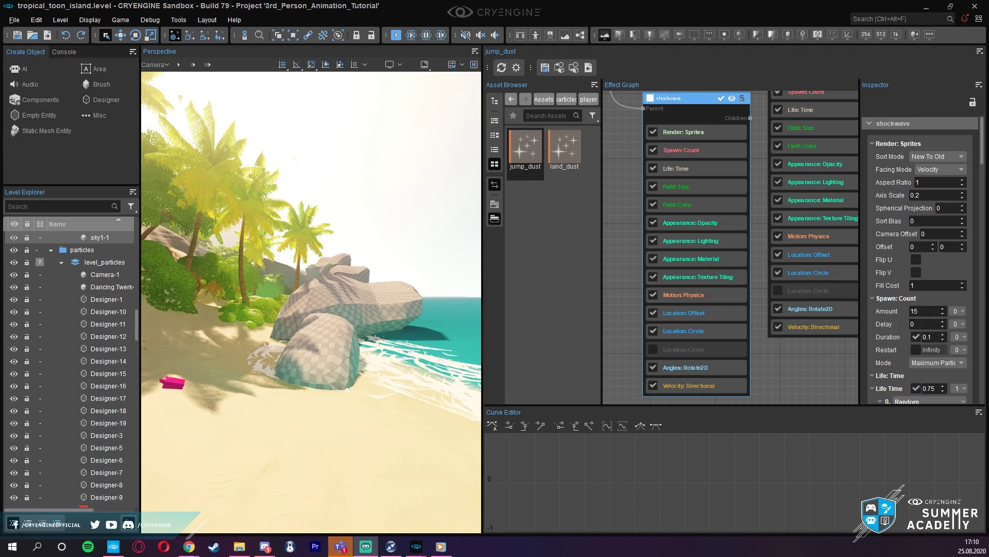
# - Start a playtest on the beach and run and jump the character up over the large boulders at the shoreline
pyautogui.moveTo(396, 219); pyautogui.dragTo(364, 240, button='right')
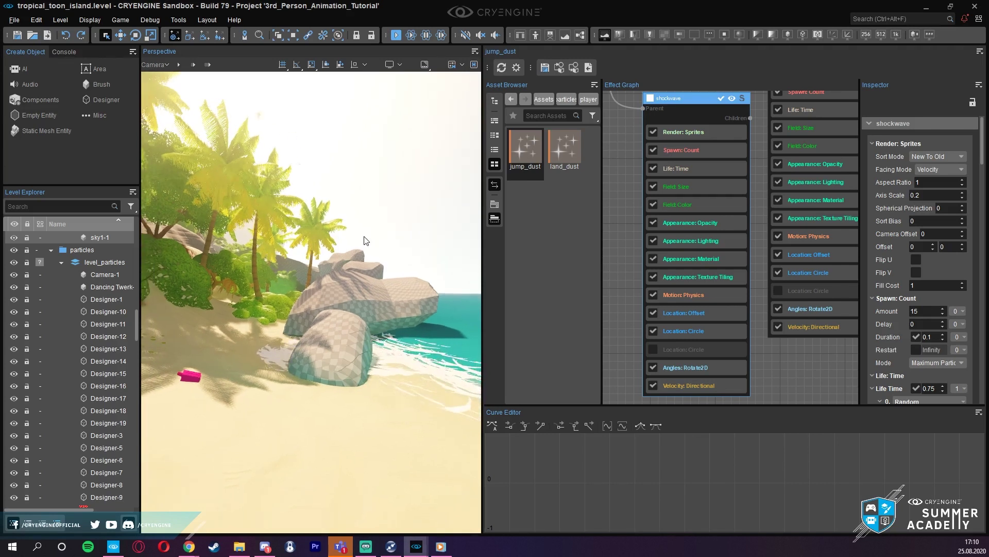
pyautogui.hotkey('ctrl', 'g')
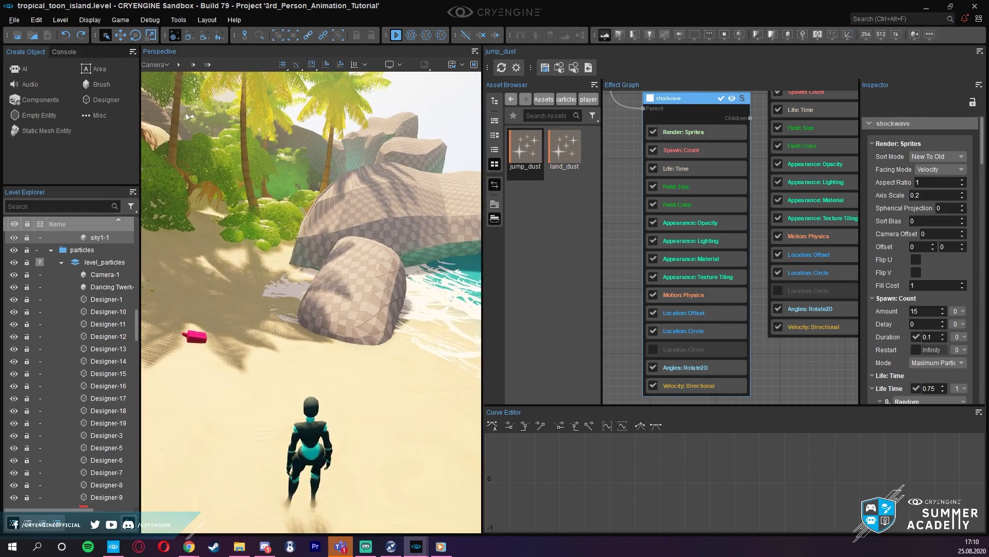
pyautogui.press('w')
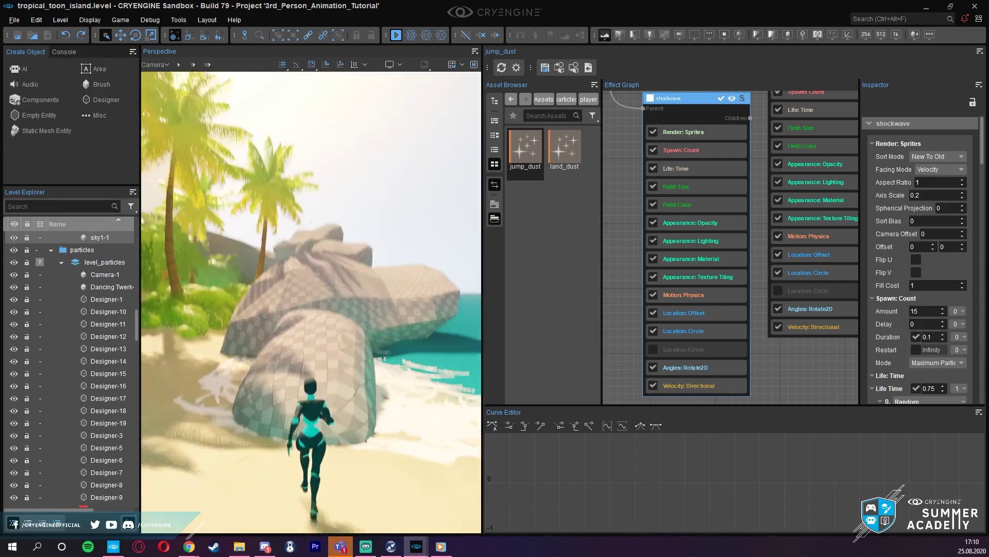
pyautogui.press('w')
pyautogui.press('space')
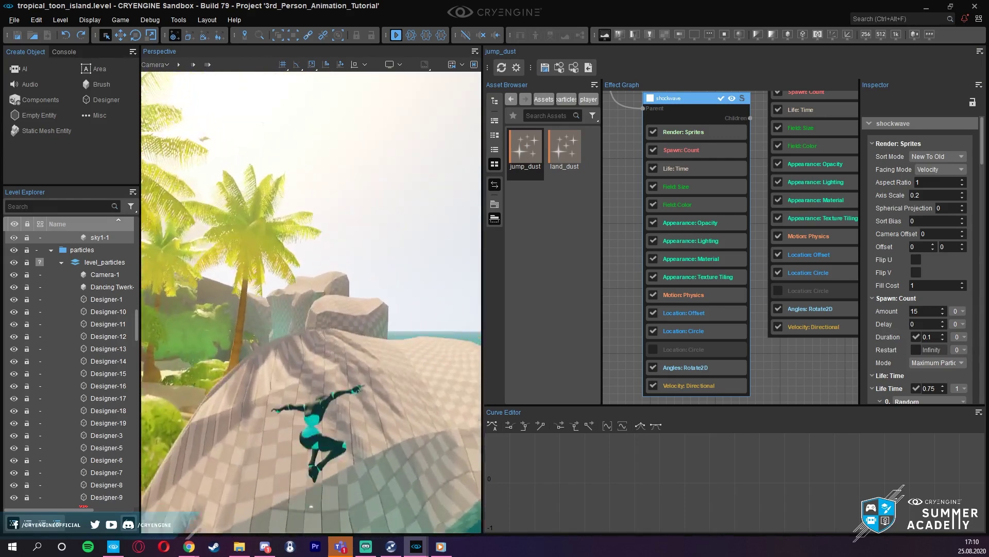
pyautogui.press('w')
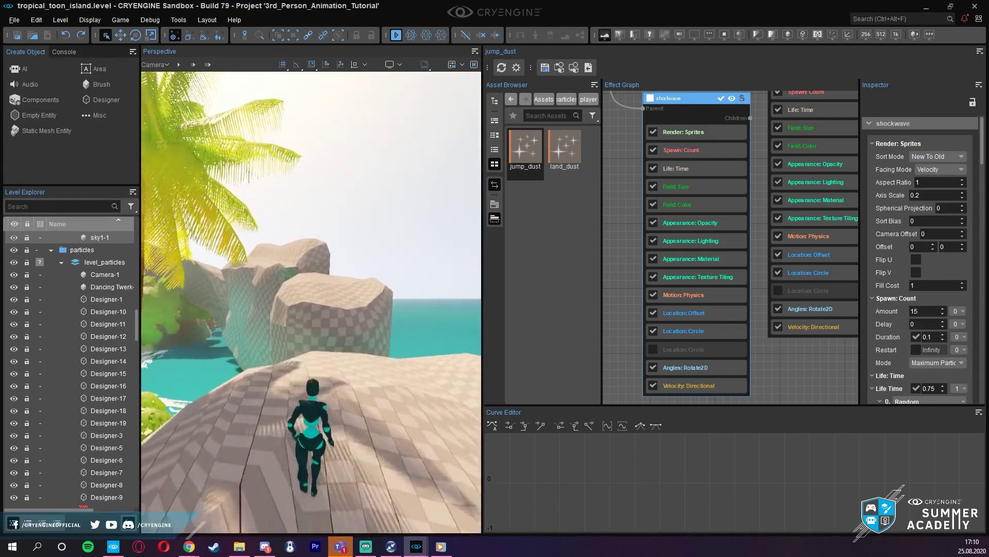
pyautogui.press('w')
pyautogui.press('space')
pyautogui.press('w')
pyautogui.press('w')
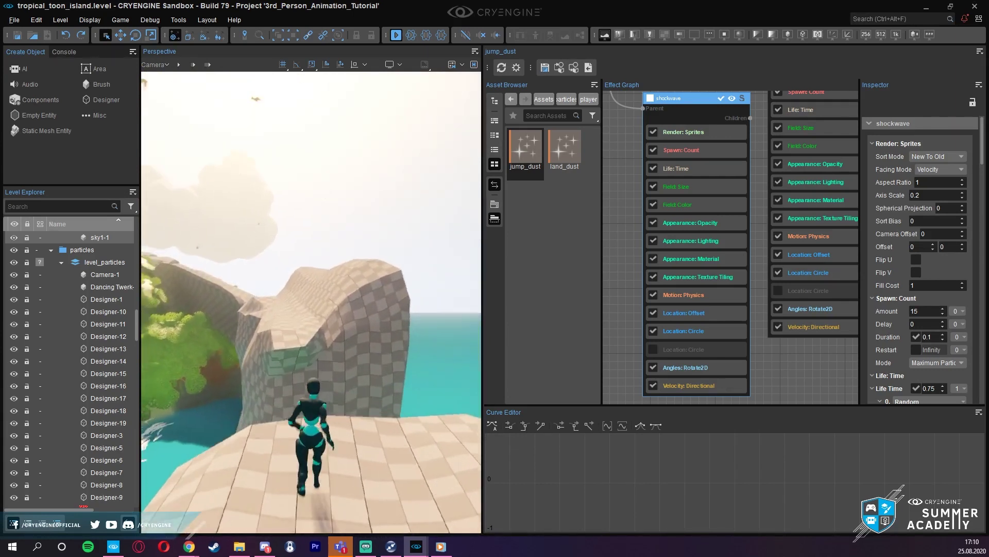
# - Jump the character across to the cliff and run along the narrow stone ridge above the jungle
pyautogui.press('space')
pyautogui.press('w')
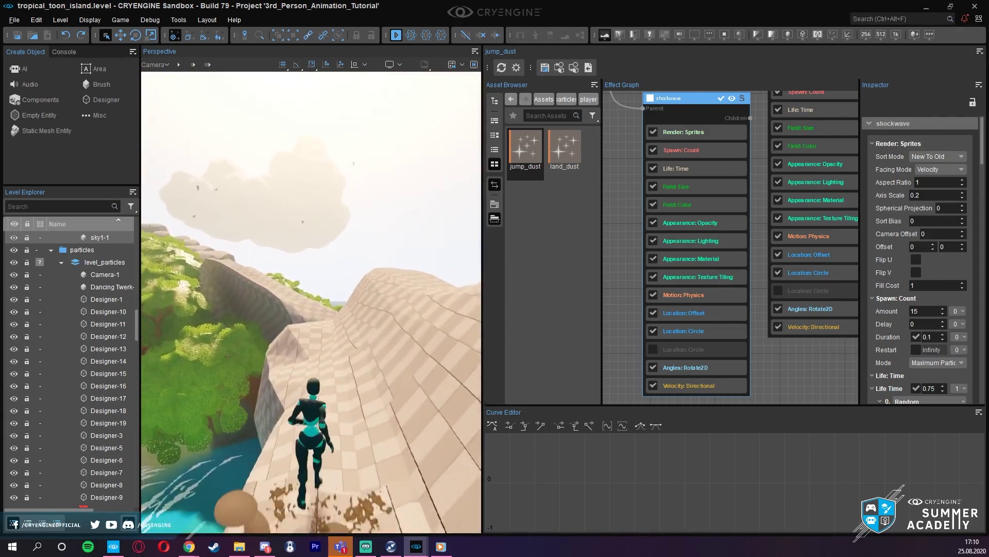
pyautogui.press('w')
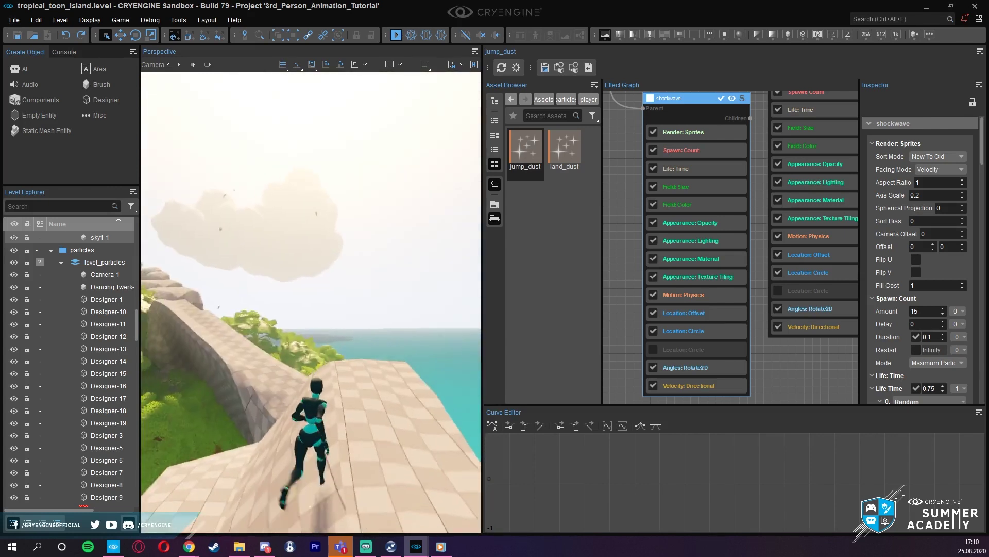
pyautogui.press('space')
pyautogui.press('w')
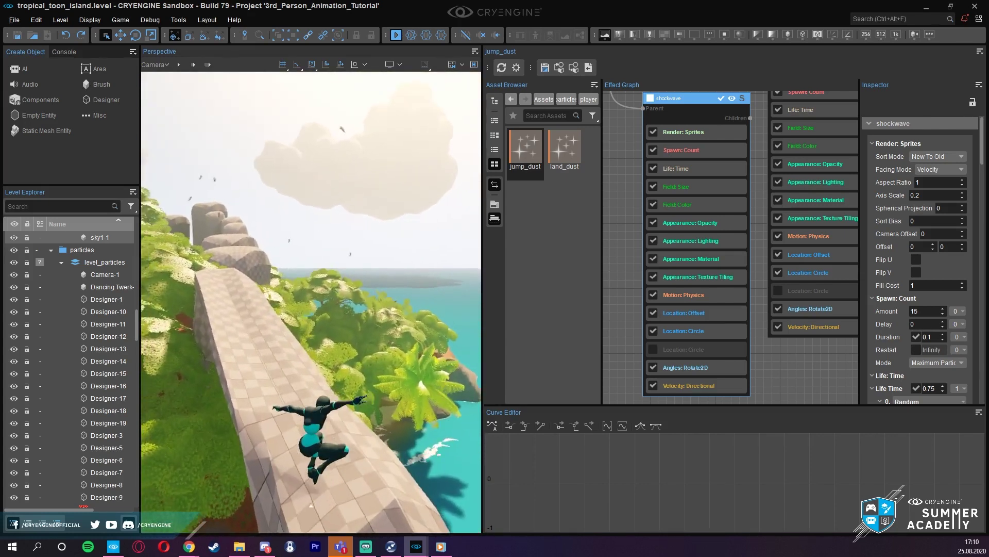
pyautogui.press('w')
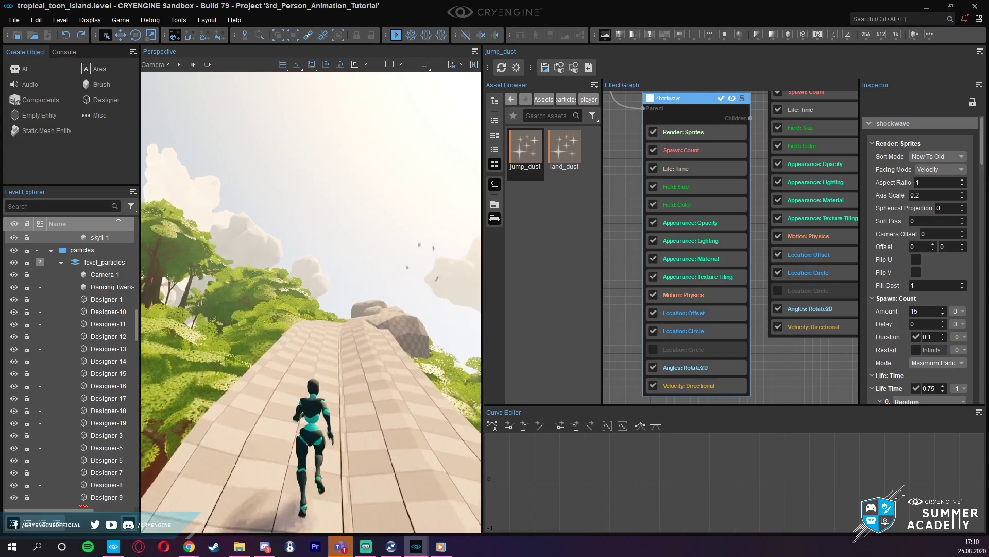
pyautogui.press('w')
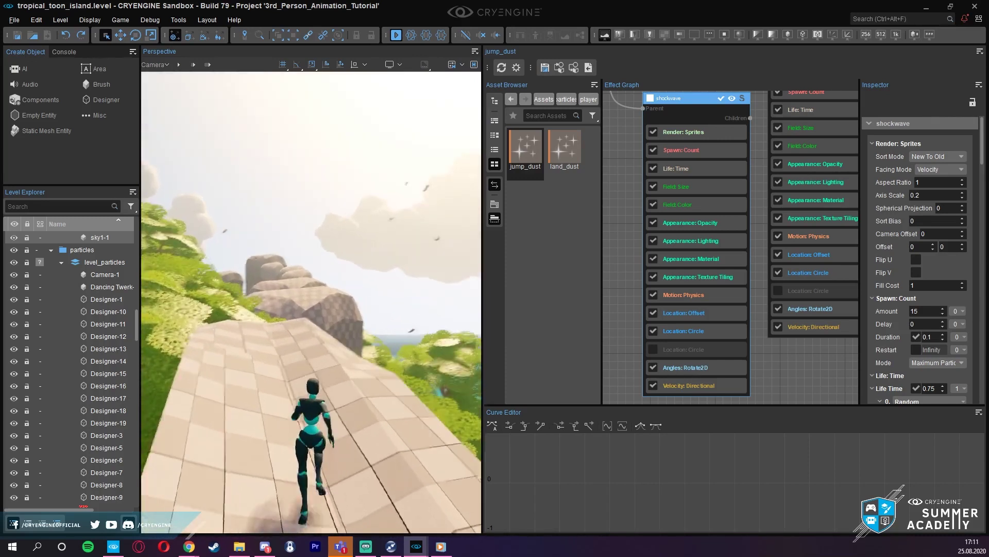
pyautogui.press('w')
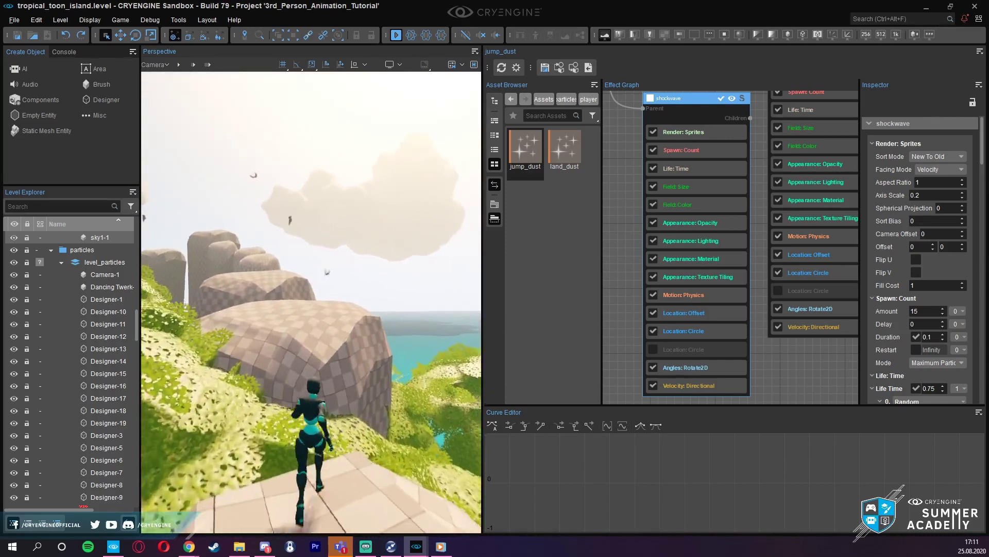
# - Jump the character from rock to rock along the tall stone pillars to view the jump dust and debris
pyautogui.press('space')
pyautogui.press('w')
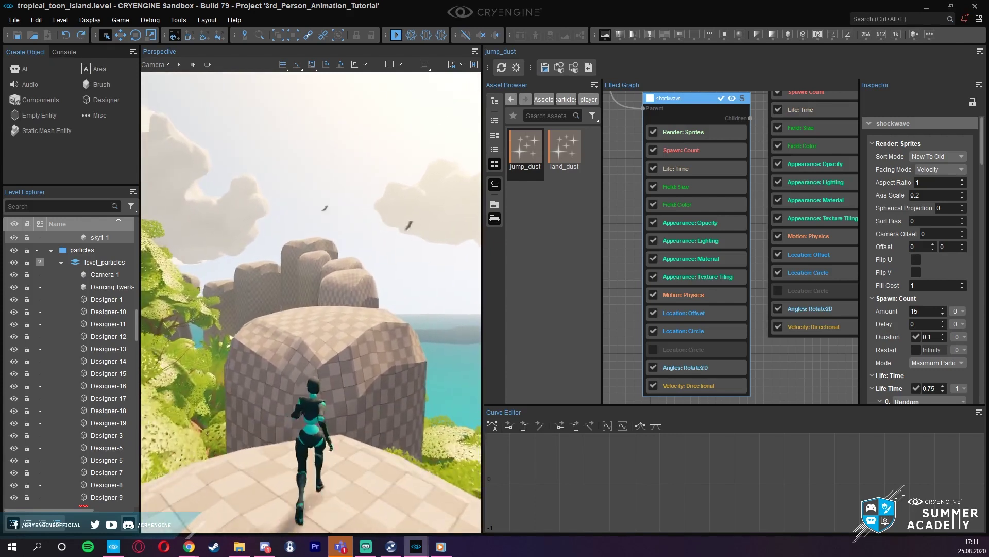
pyautogui.press('space')
pyautogui.press('w')
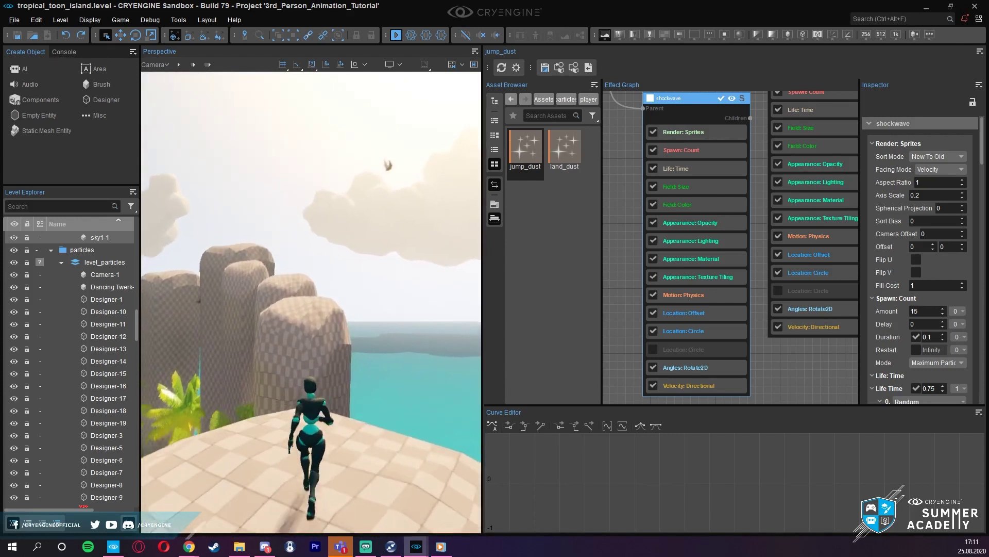
pyautogui.press('space')
pyautogui.press('w')
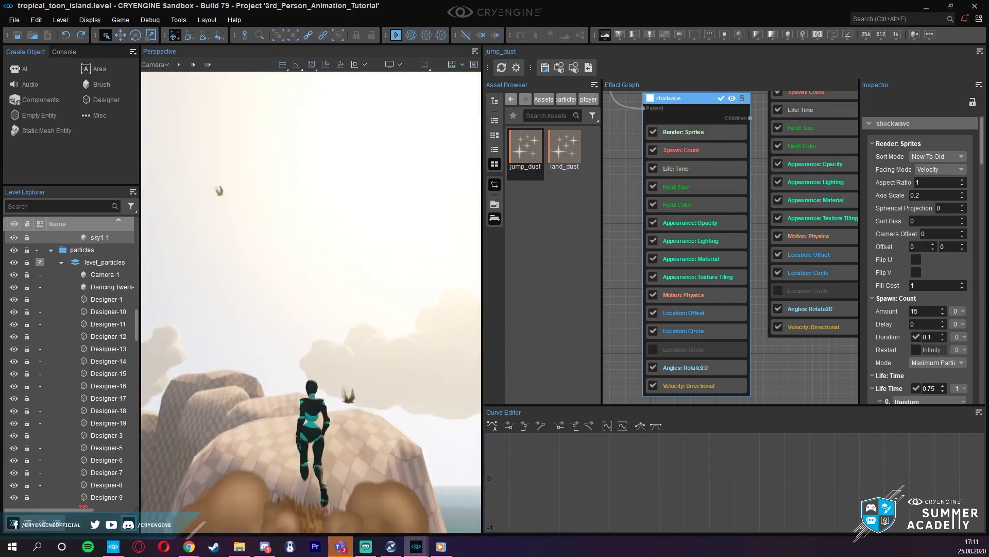
pyautogui.press('space')
pyautogui.press('w')
pyautogui.press('space')
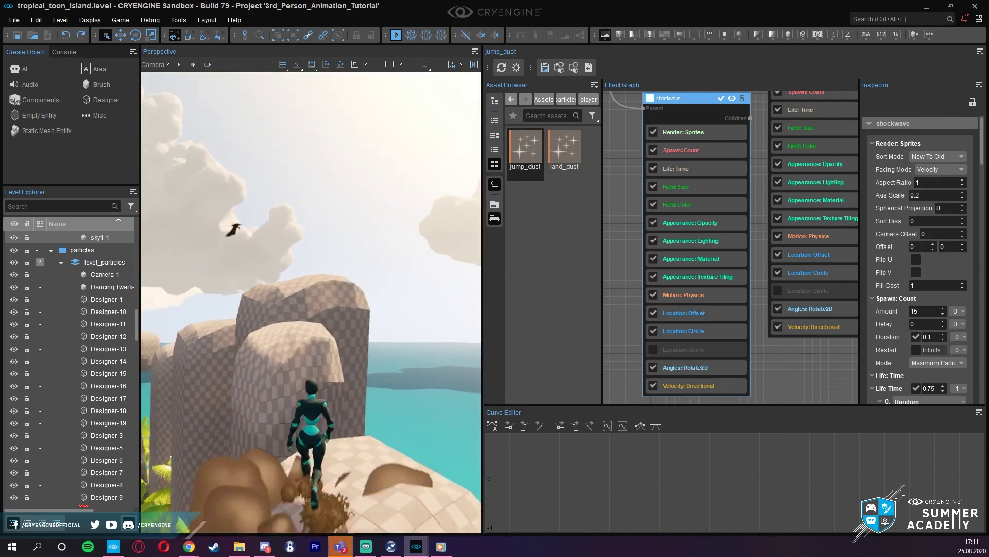
pyautogui.press('space')
pyautogui.press('w')
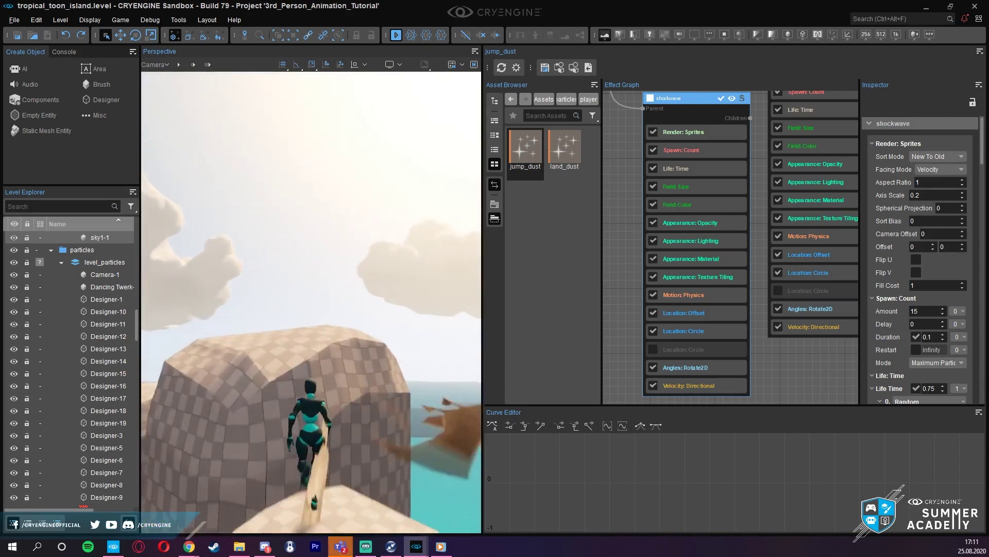
pyautogui.press('space')
pyautogui.press('w')
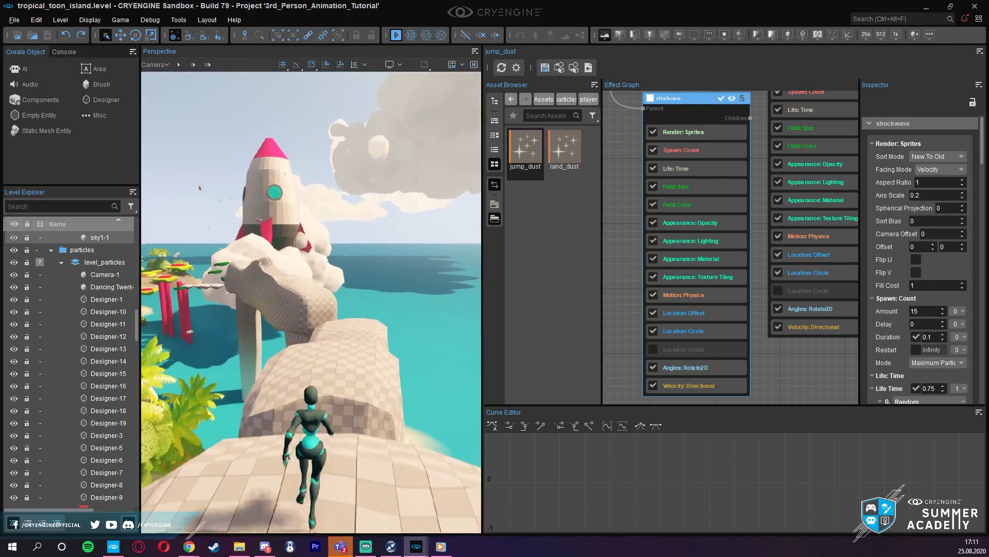
# - Run and jump the character along the curved rock arch towards the rocket and end the playtest
pyautogui.press('space')
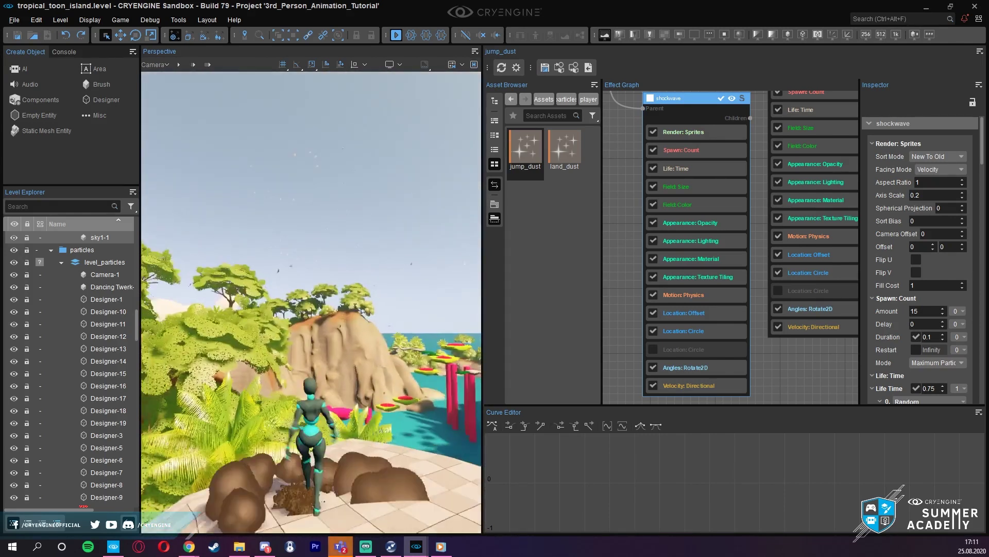
pyautogui.press('w')
pyautogui.press('space')
pyautogui.press('w')
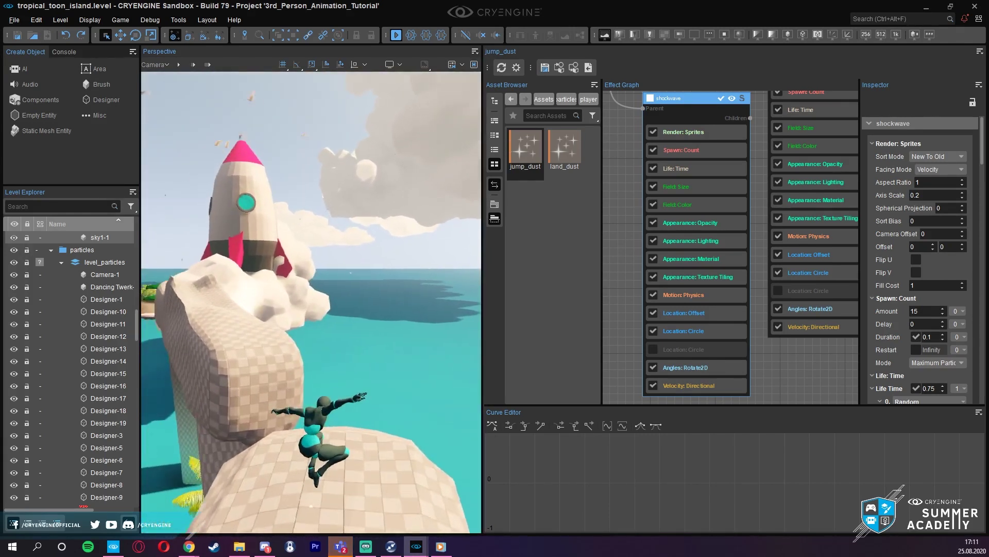
pyautogui.press('w')
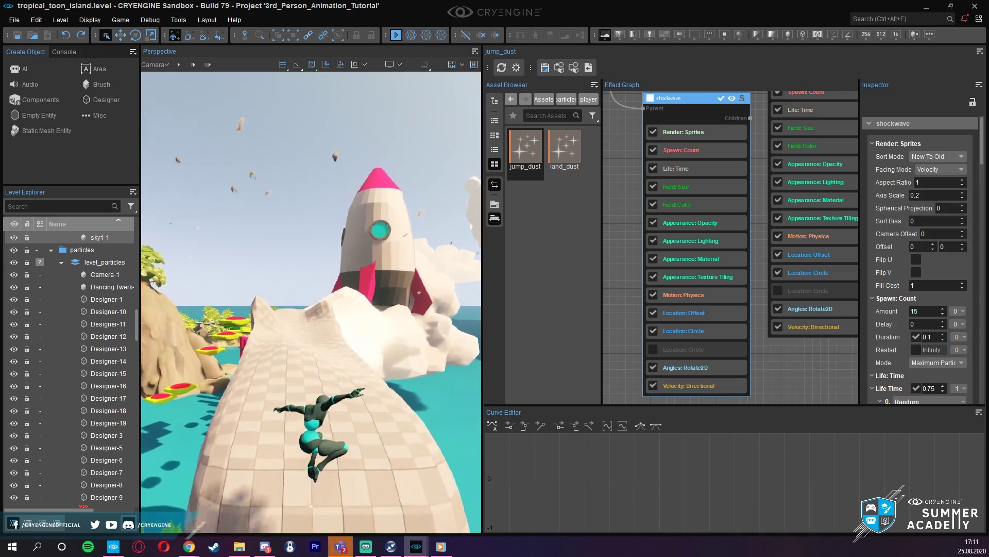
pyautogui.press('w')
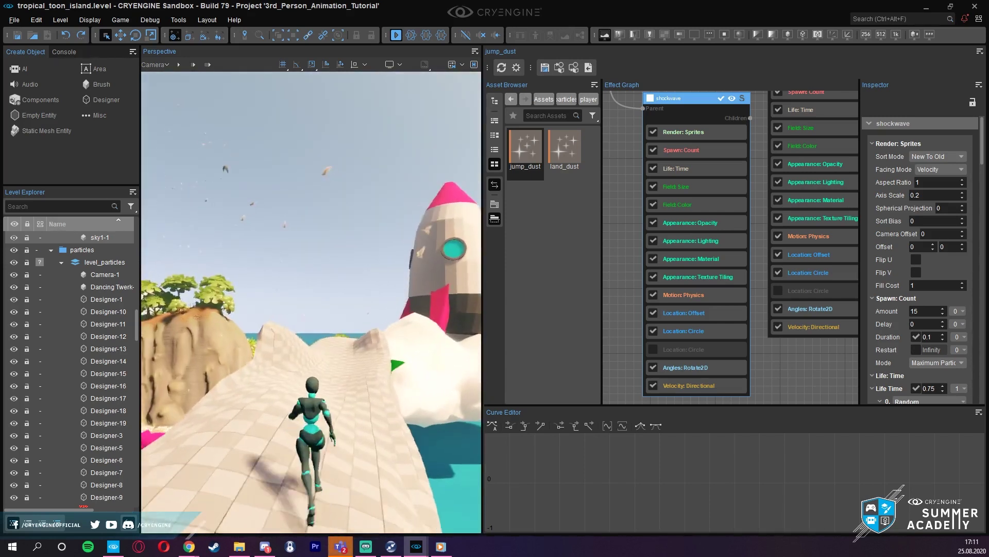
pyautogui.press('w')
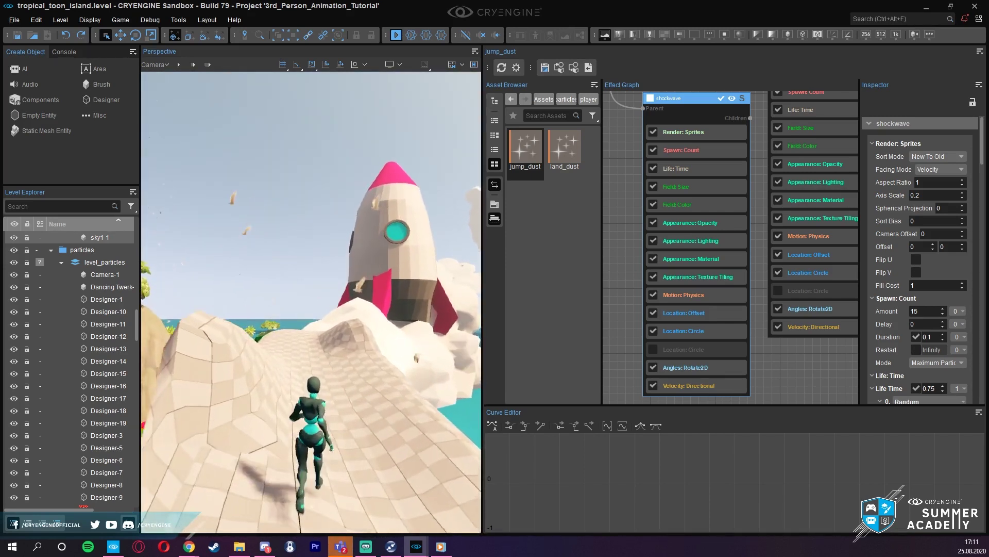
pyautogui.press('space')
pyautogui.press('w')
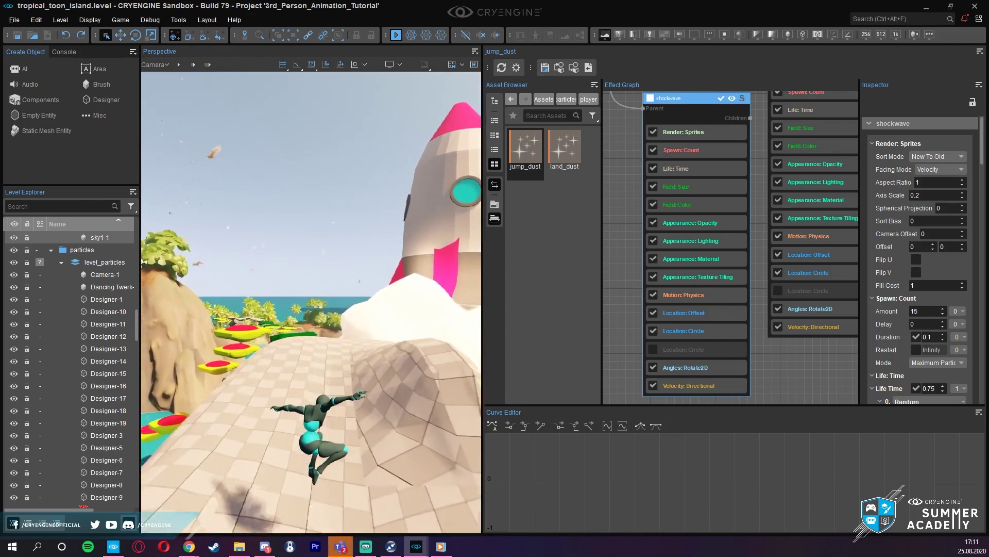
pyautogui.press('w')
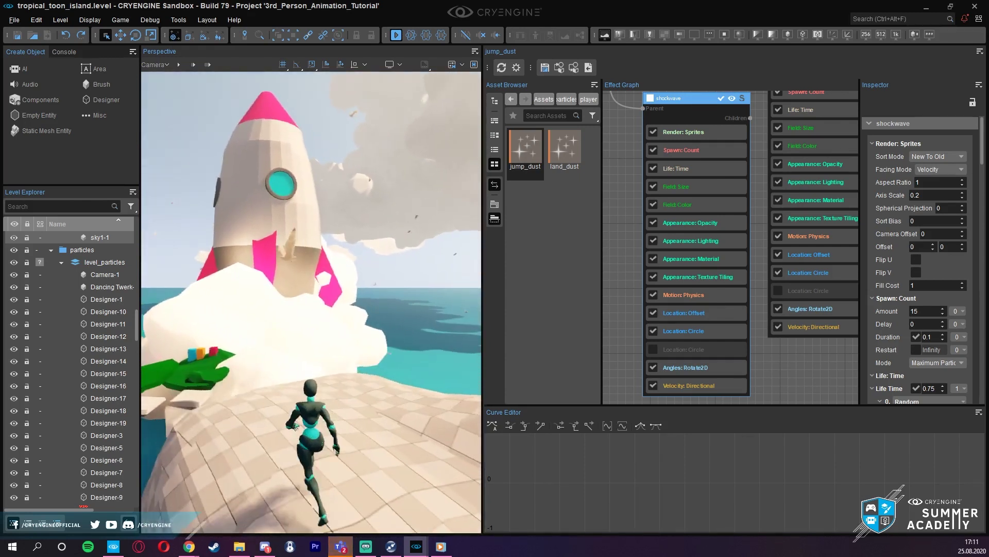
pyautogui.press('Escape')
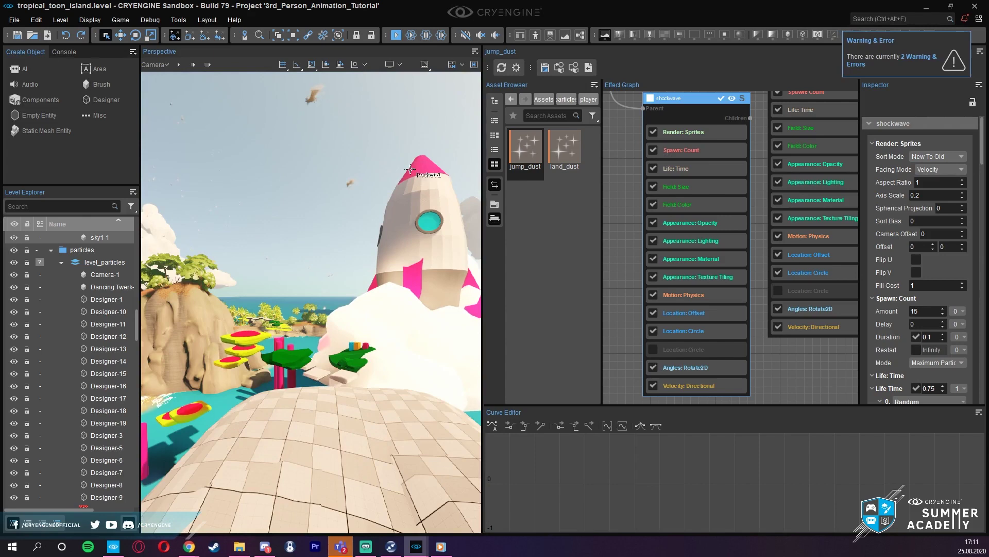
# - Reposition the editor camera, playtest another jump and run from the jungle onto the beach, and exit game mode
pyautogui.moveTo(312, 302)
pyautogui.mouseDown(button='right')
pyautogui.moveTo(145, 310)
pyautogui.moveTo(258, 335)
pyautogui.moveTo(304, 320)
pyautogui.mouseUp(button='right')
pyautogui.press('w')
pyautogui.press('w')
pyautogui.hotkey('ctrl', 'g')
pyautogui.press('space')
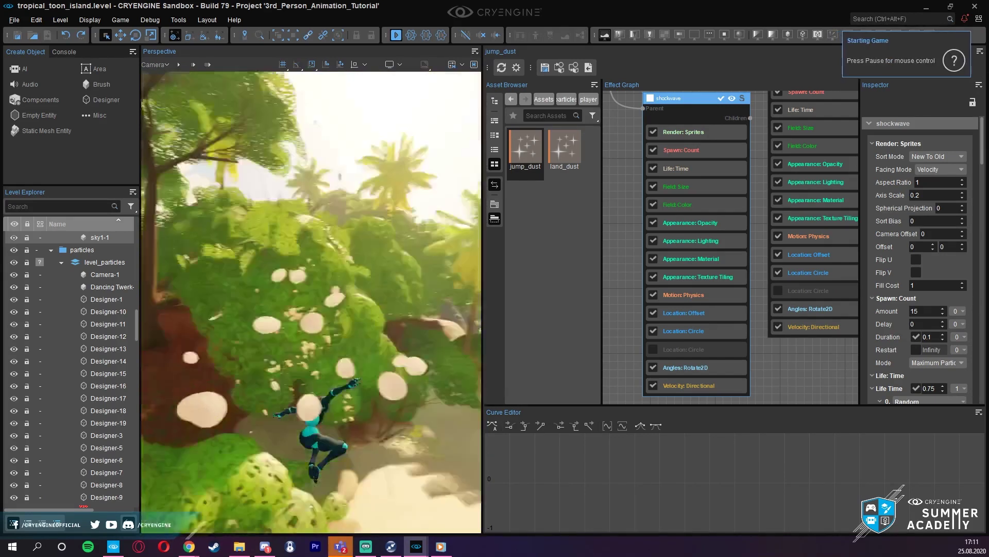
pyautogui.press('w')
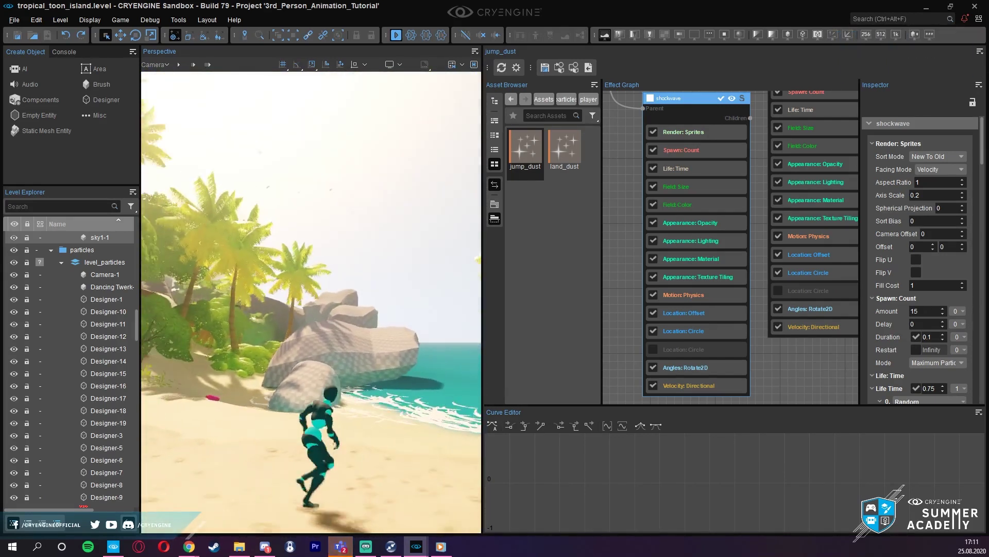
pyautogui.press('Escape')
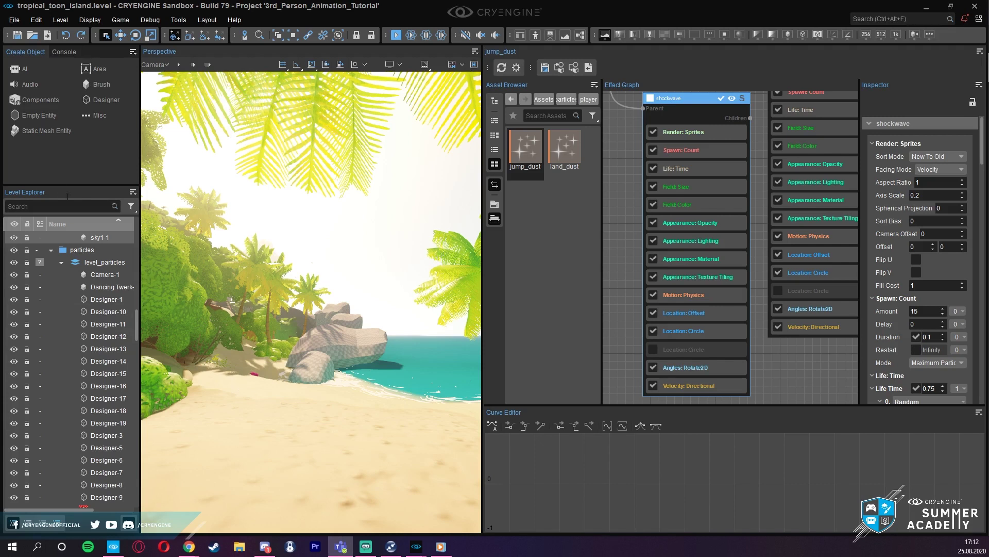
# - Show the console and clear its log
pyautogui.click(61, 52)
pyautogui.rightClick(54, 132)
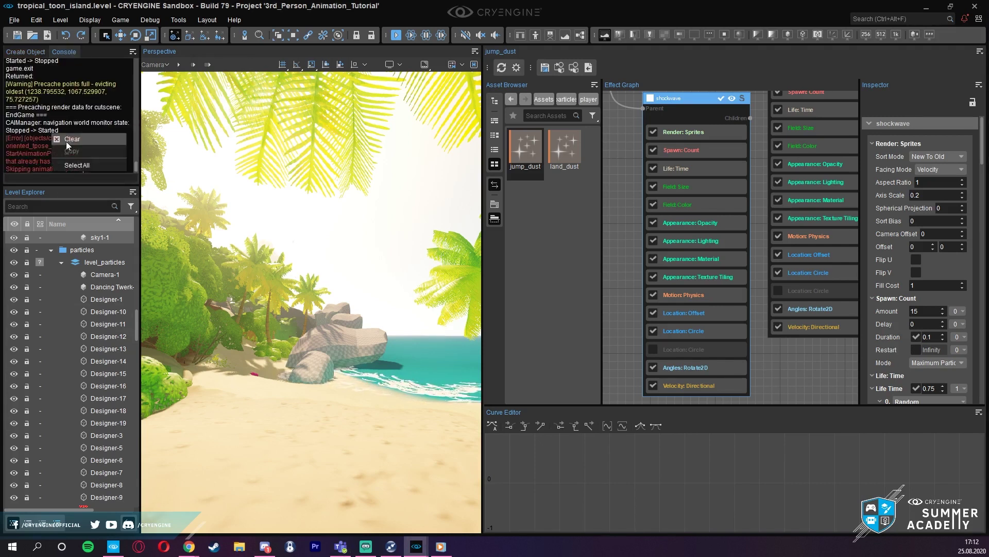
pyautogui.click(66, 142)
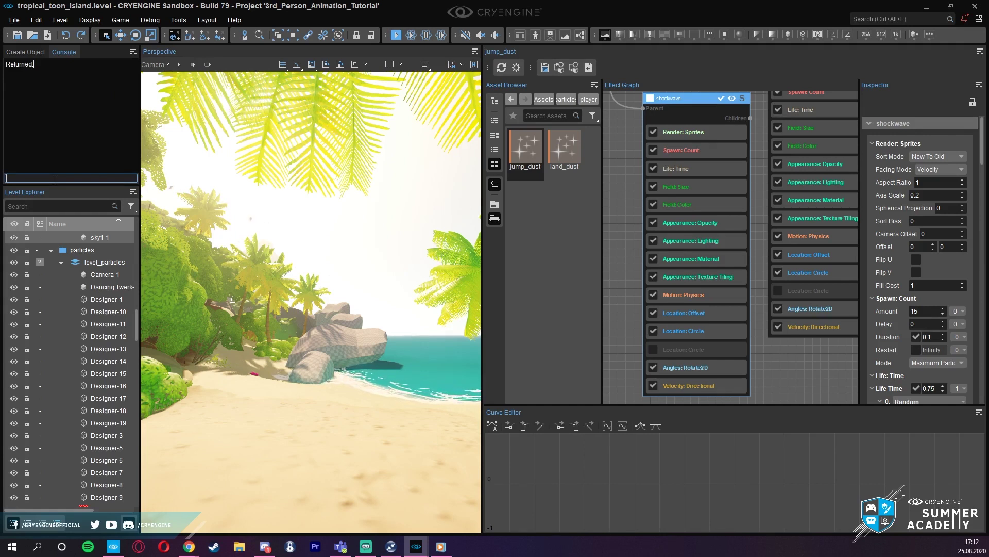
# - Set e_ParticlesProfile to 1 in the console and check the level view briefly in fullscreen
pyautogui.write('e_particlespf')
pyautogui.press('BackSpace')
pyautogui.press('BackSpace')
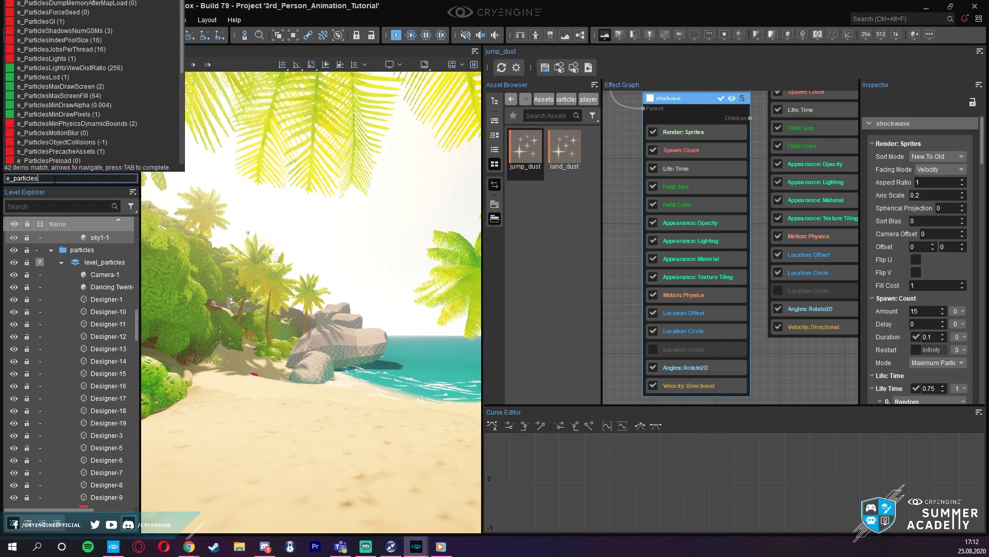
pyautogui.press('Down')
pyautogui.press('Down')
pyautogui.press('Down')
pyautogui.press('Down')
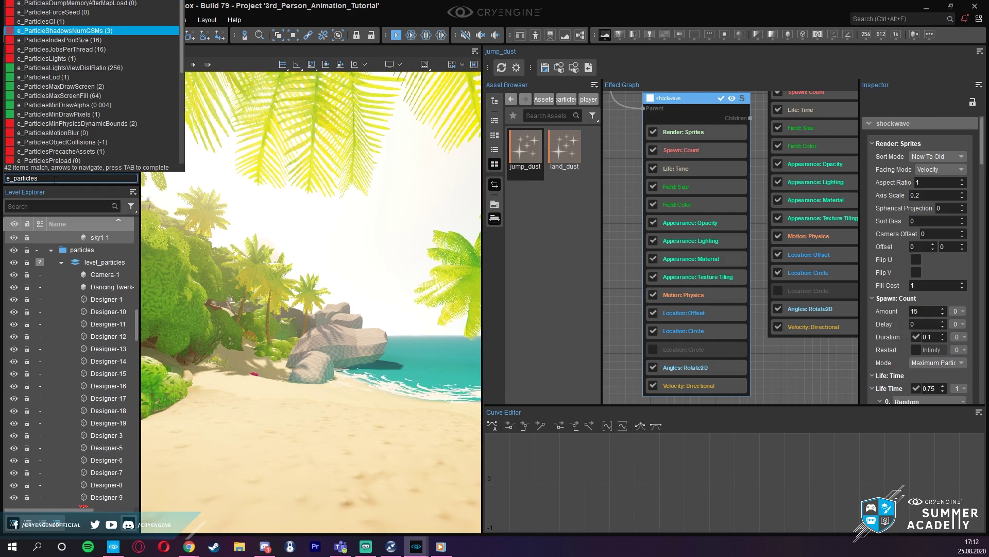
pyautogui.press('Down')
pyautogui.press('Down')
pyautogui.press('Down')
pyautogui.press('Down')
pyautogui.press('Up')
pyautogui.write('p')
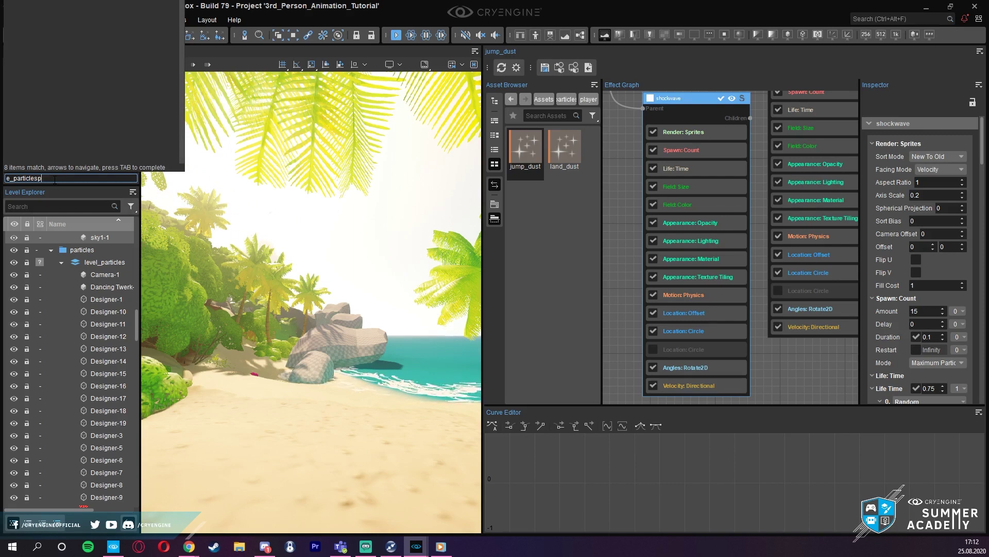
pyautogui.write('ro 1')
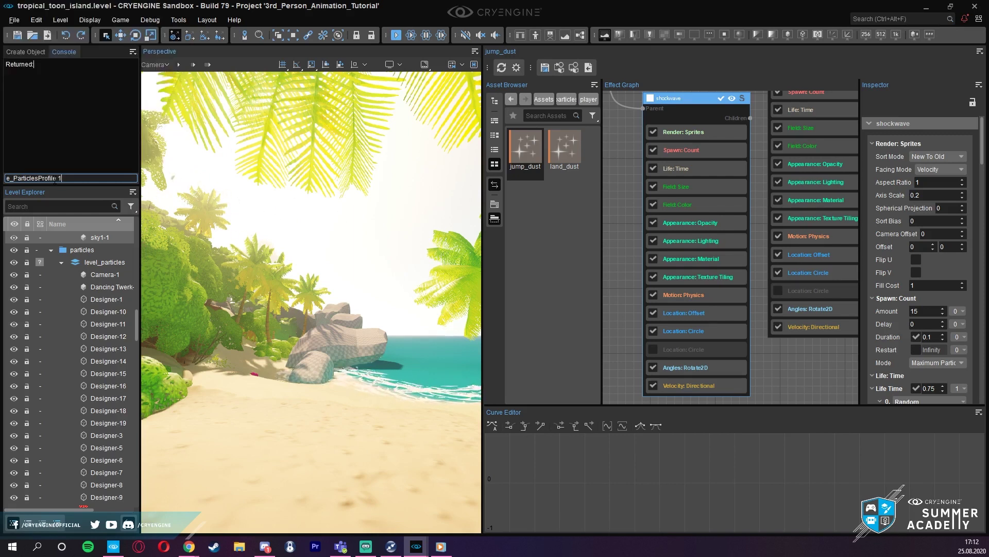
pyautogui.press('Return')
pyautogui.press('w')
pyautogui.moveTo(217, 254)
pyautogui.mouseDown(button='right')
pyautogui.moveTo(217, 268)
pyautogui.moveTo(217, 254)
pyautogui.mouseUp(button='right')
pyautogui.press('F11')
pyautogui.press('F11')
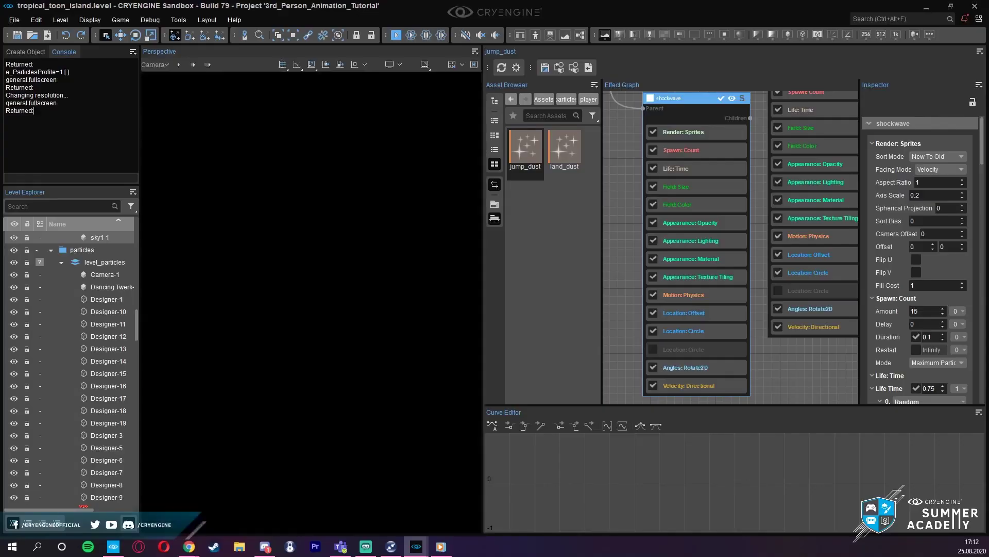
# - Turn on the per-effect particle profiler by setting e_ParticlesProfiler to 1 in the console
pyautogui.click(37, 177)
pyautogui.press('Up')
pyautogui.press('BackSpace')
pyautogui.press('BackSpace')
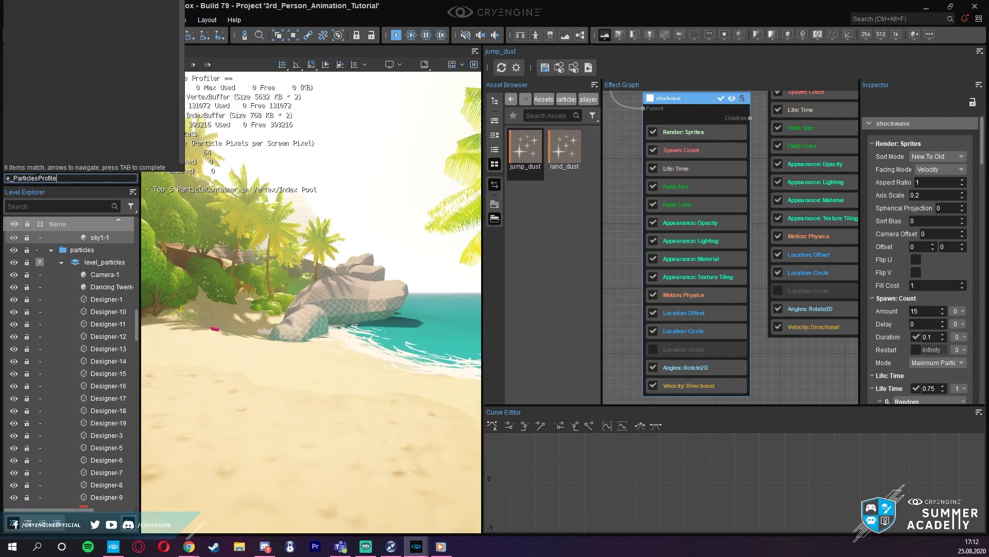
pyautogui.write('r')
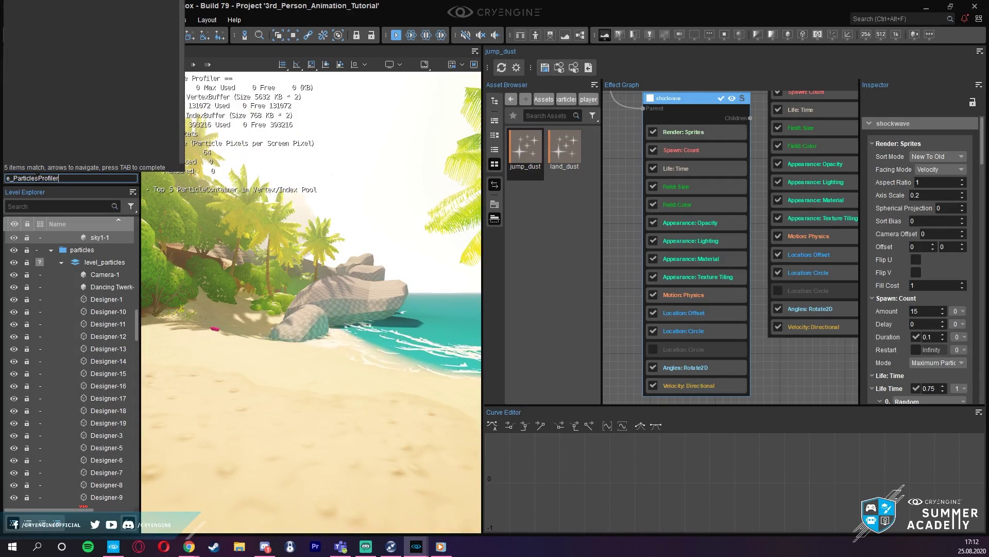
pyautogui.write('CountBudget 1')
pyautogui.press('BackSpace')
pyautogui.press('BackSpace')
pyautogui.press('BackSpace')
pyautogui.press('BackSpace')
pyautogui.press('BackSpace')
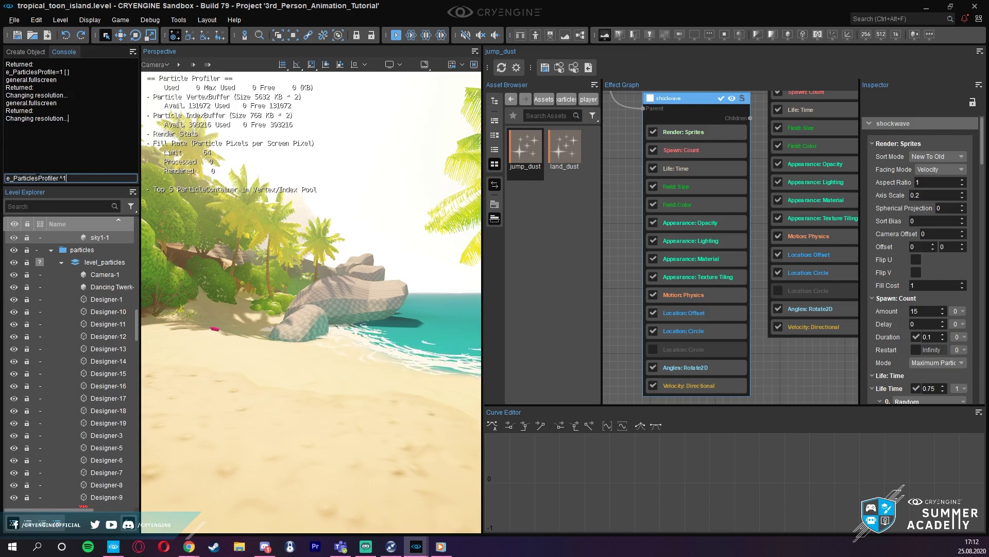
pyautogui.press('Return')
# - Turn off the basic particle profile display by setting e_ParticlesProfile to 0 in the console
pyautogui.press('Up')
pyautogui.press('Up')
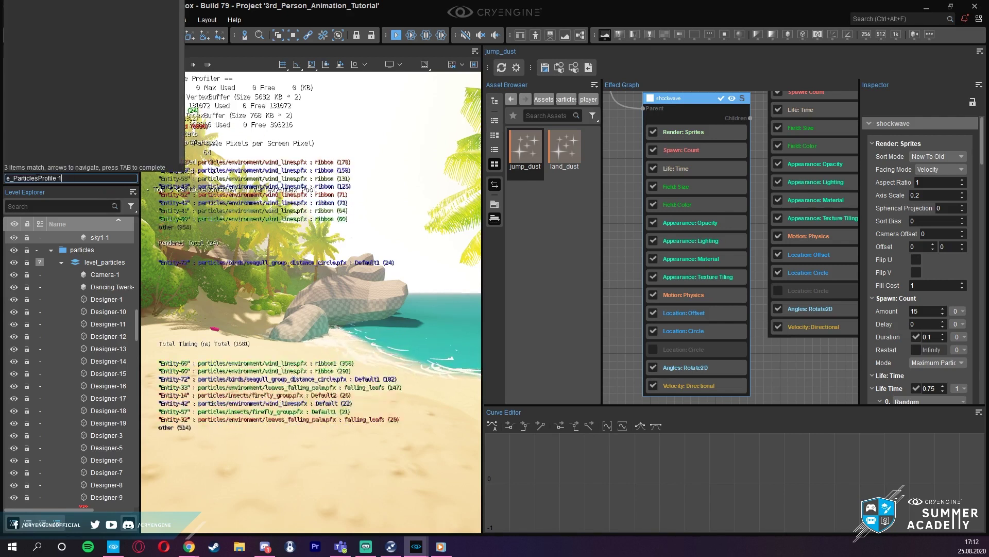
pyautogui.press('Up')
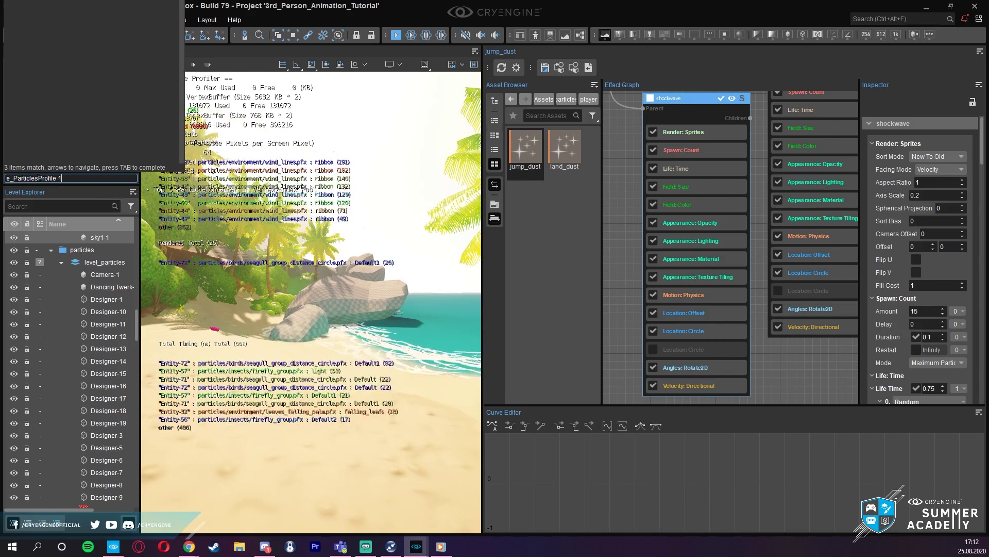
pyautogui.press('Return')
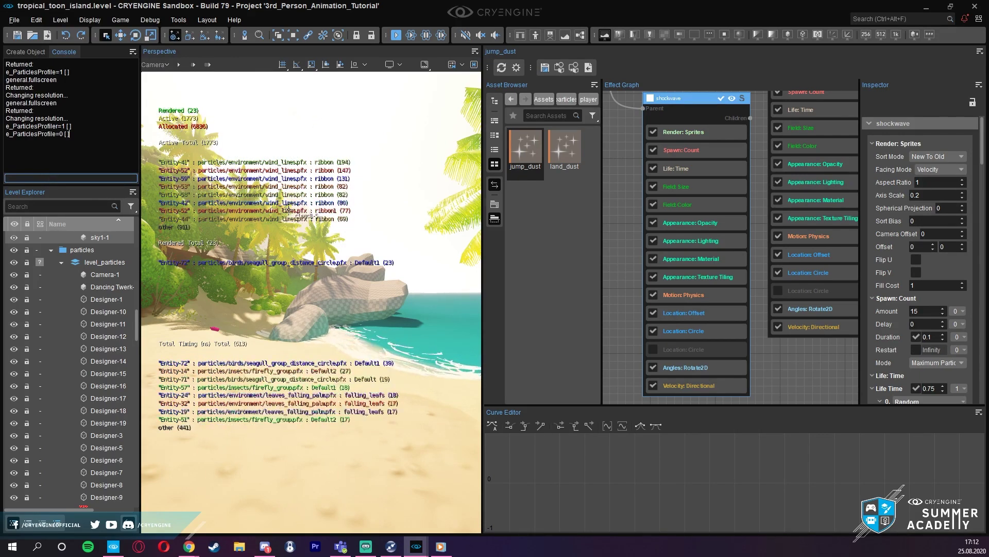
# - Look around the beach with the profiler overlay, playtest running and jumping towards the hut, and exit game mode
pyautogui.moveTo(257, 221); pyautogui.dragTo(269, 217, button='right')
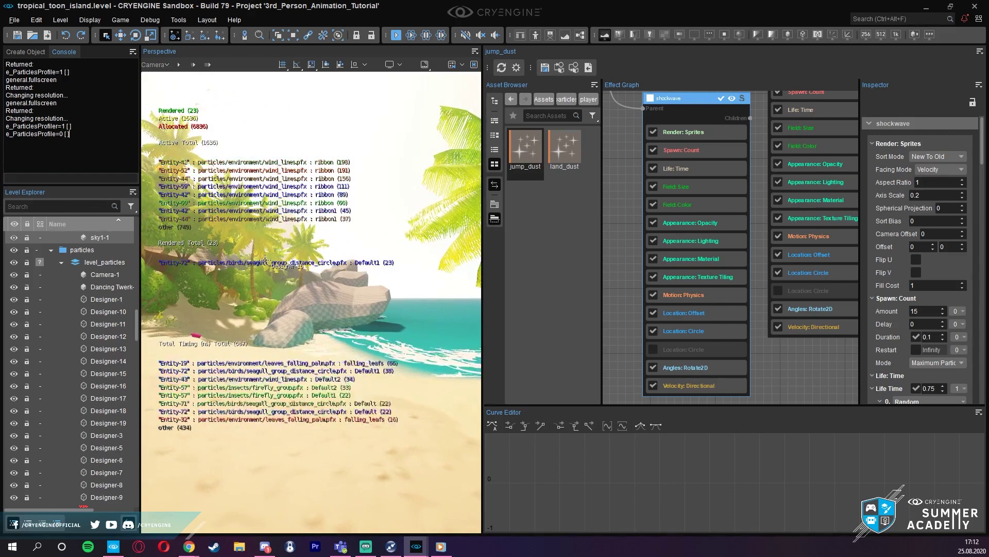
pyautogui.moveTo(270, 288); pyautogui.dragTo(274, 278, button='right')
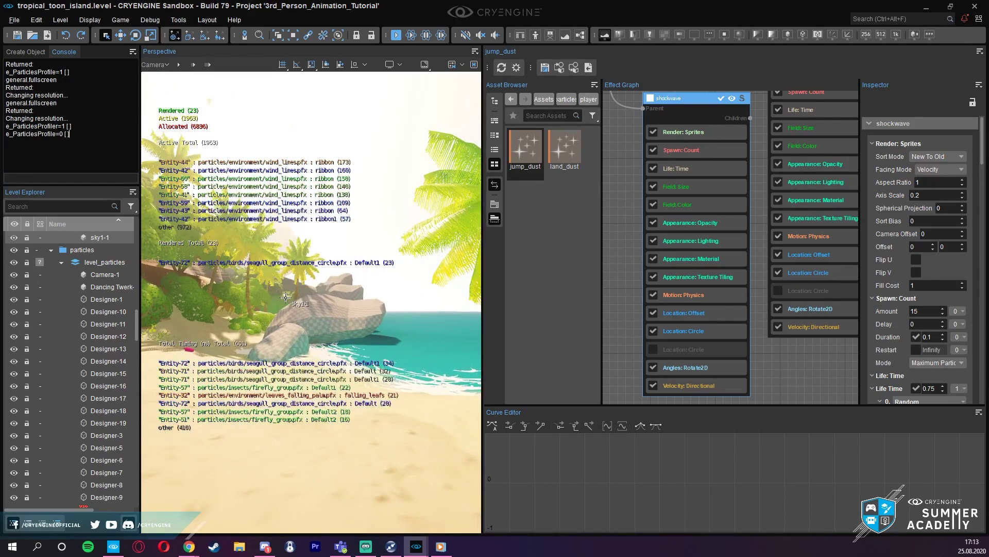
pyautogui.hotkey('ctrl', 'g')
pyautogui.press('space')
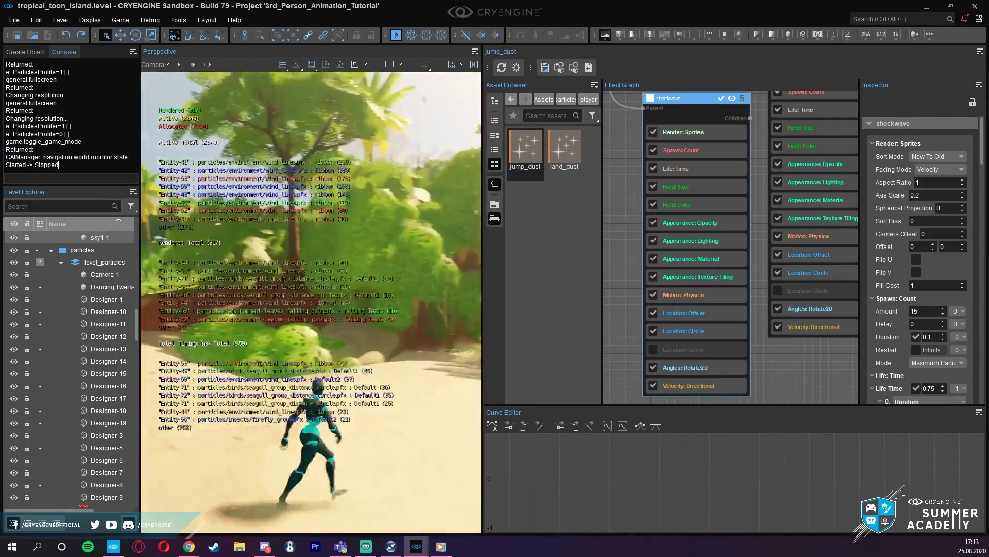
pyautogui.press('space')
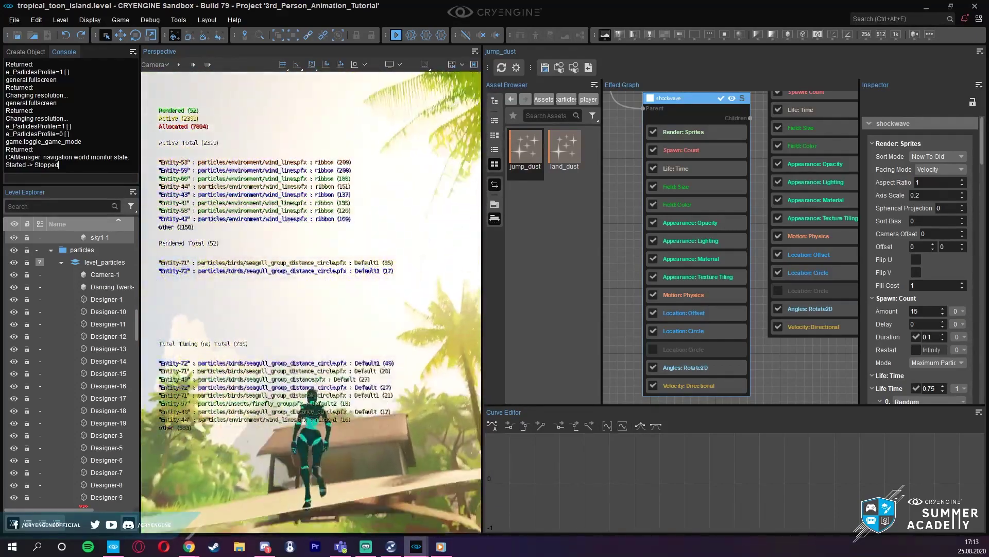
pyautogui.press('Escape')
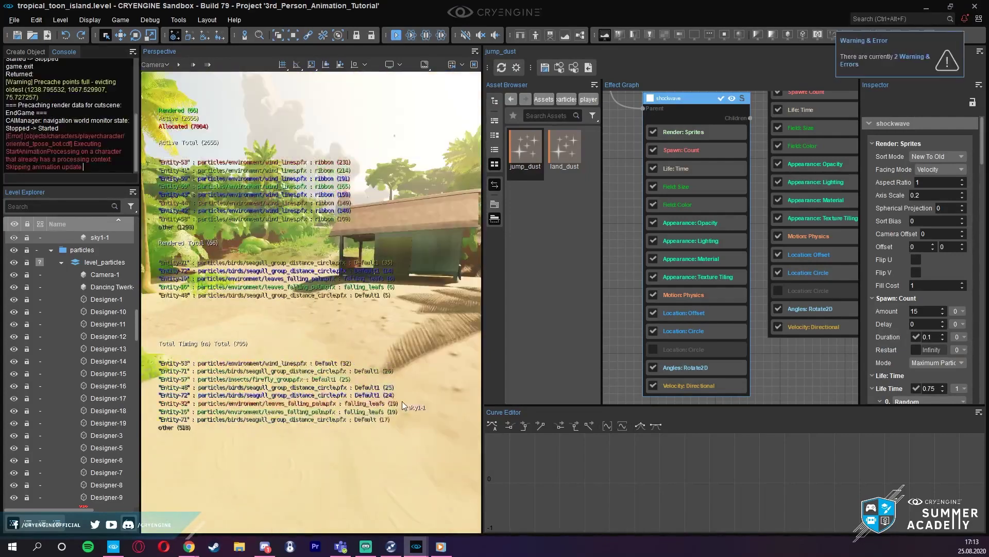
# - Playtest in fullscreen, jumping near the beach hut to profile the jump dust and running past the hut towards the trees
pyautogui.hotkey('ctrl', 'g')
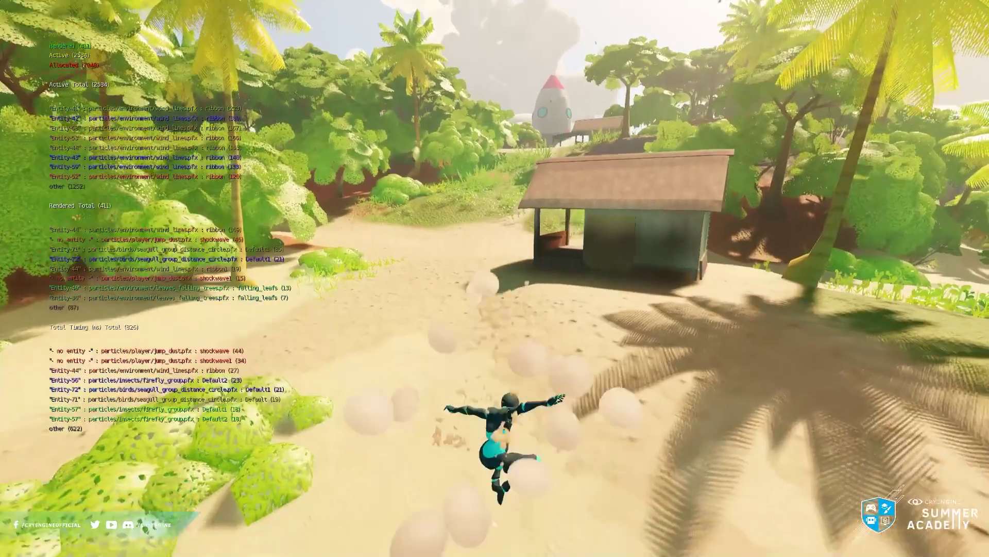
pyautogui.press('w')
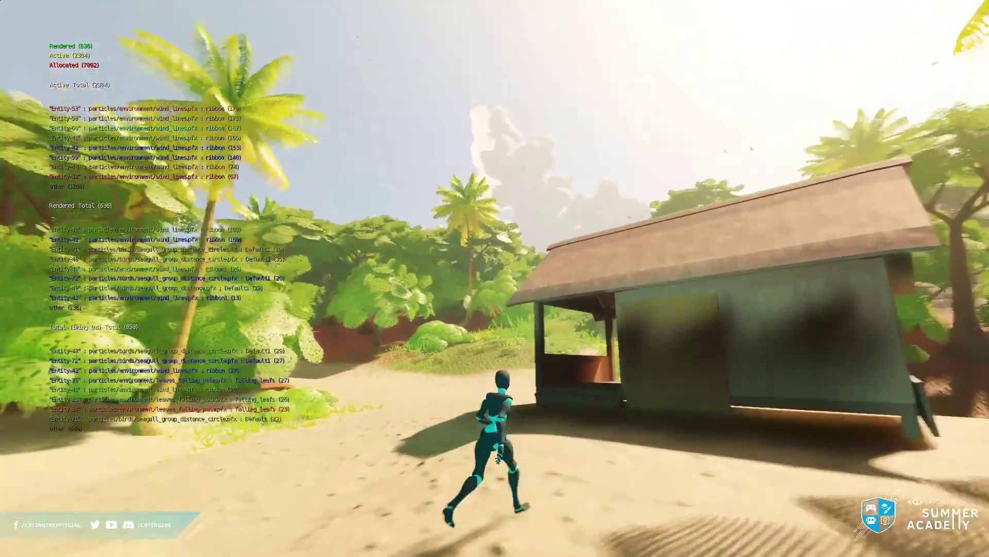
pyautogui.press('w')
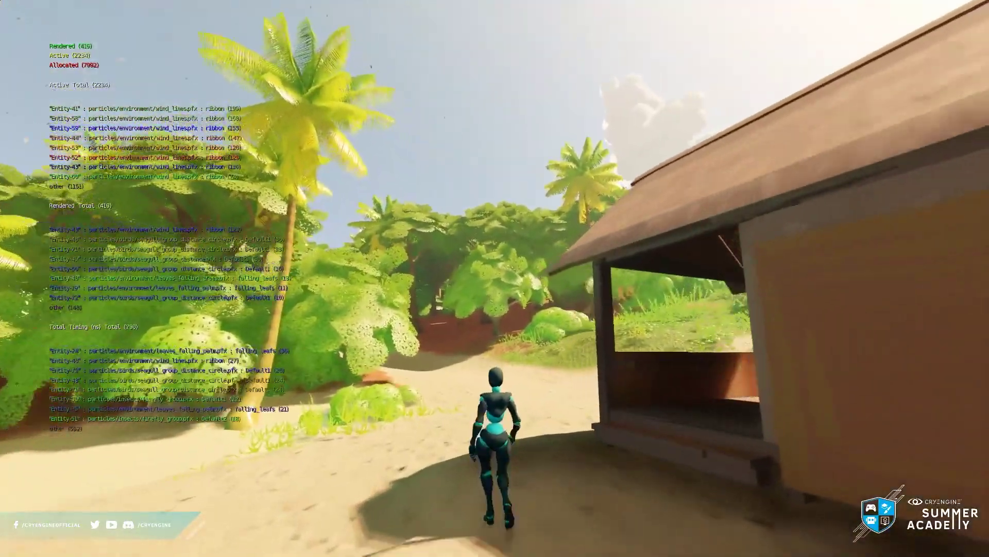
pyautogui.press('w')
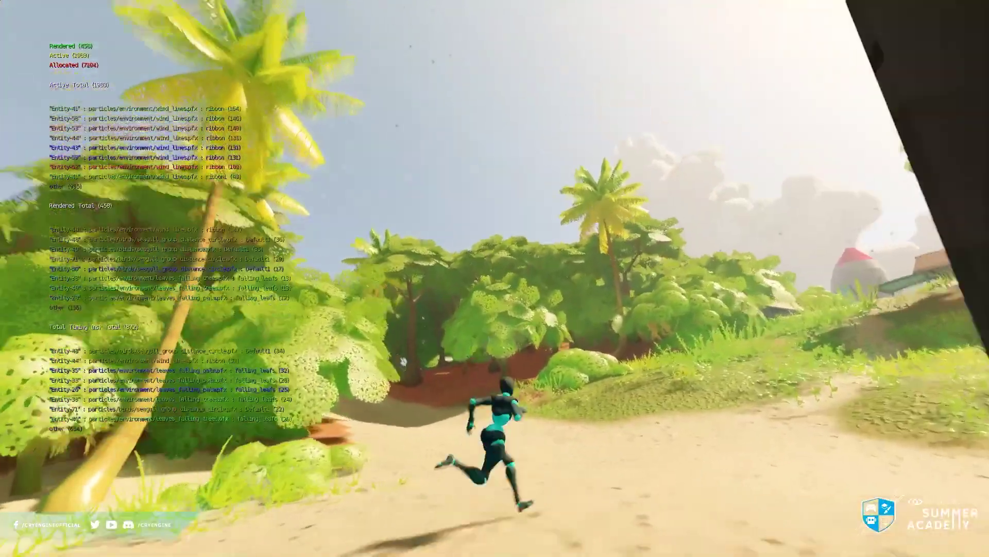
pyautogui.press('w')
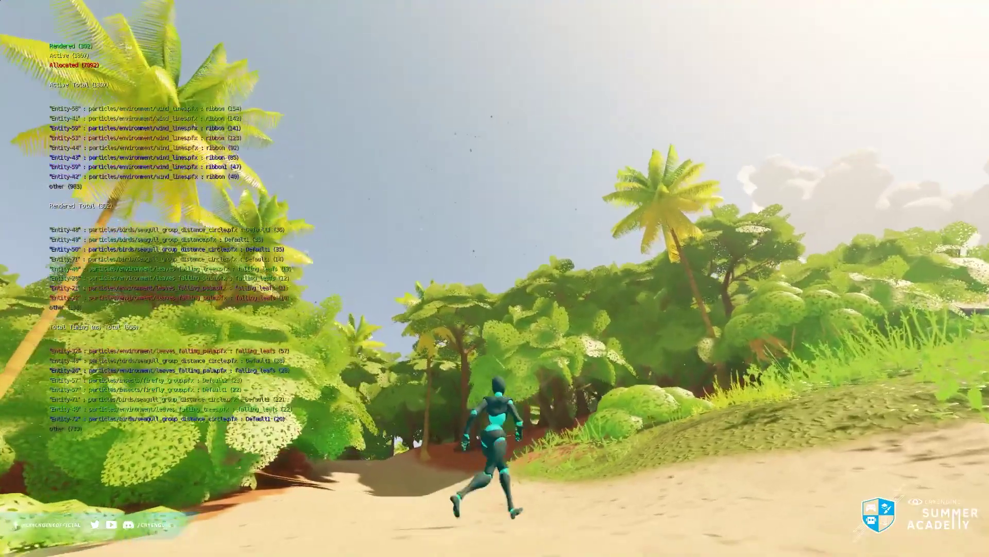
# - Run the character up the grassy path to the huts near the rocket, and leave game mode and fullscreen
pyautogui.press('w')
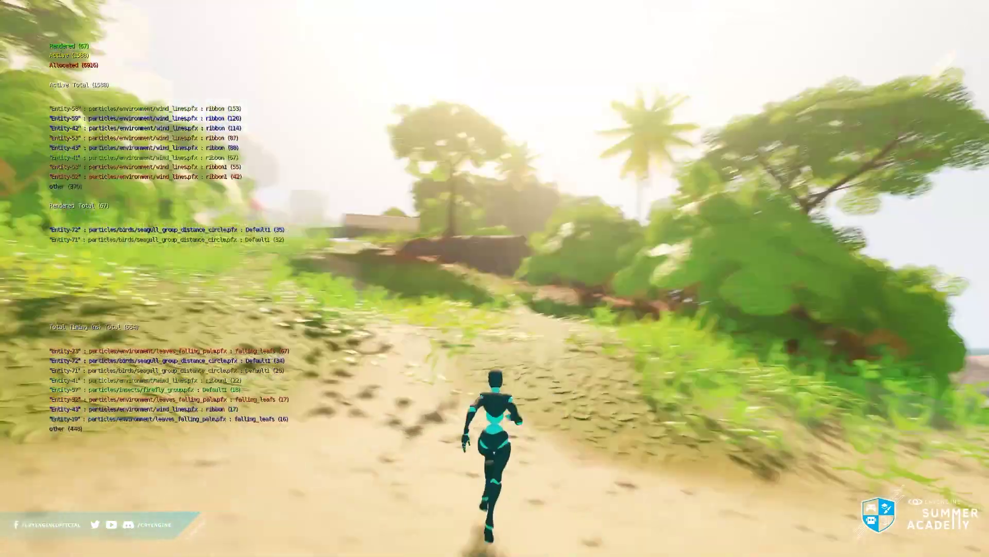
pyautogui.press('w')
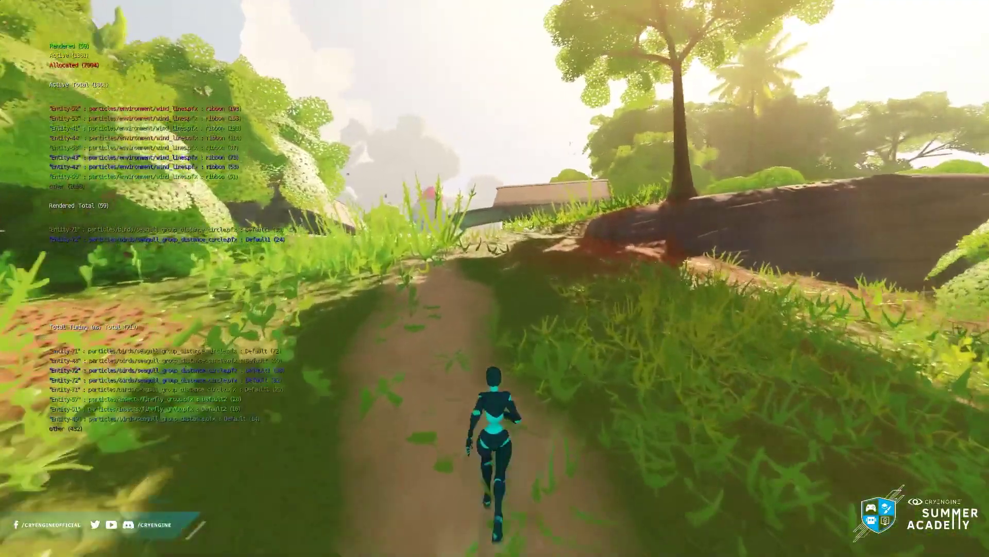
pyautogui.press('w')
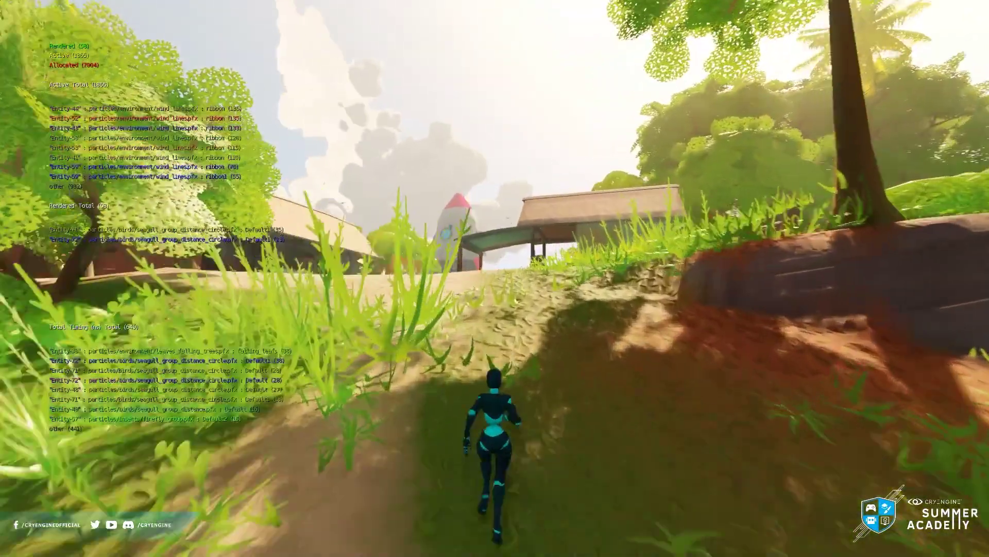
pyautogui.press('w')
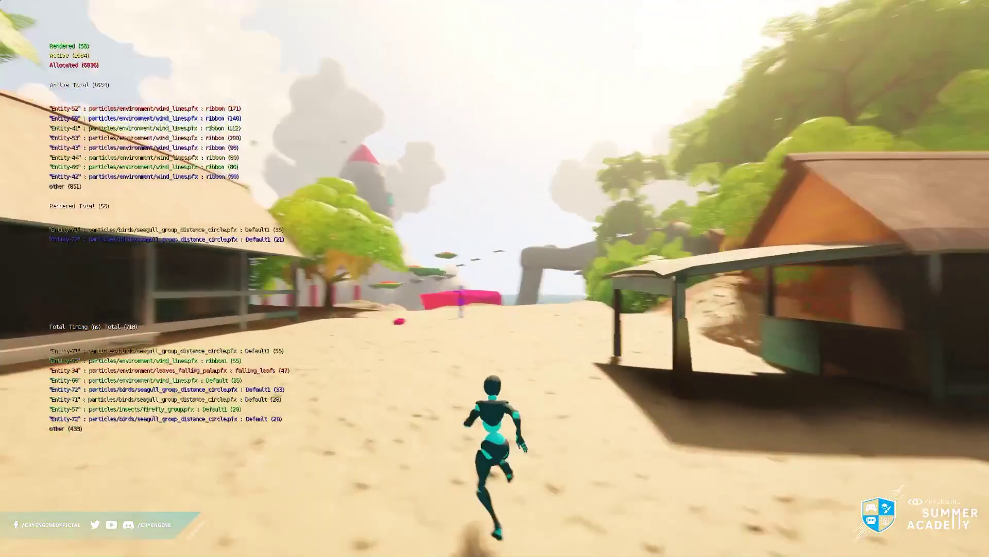
pyautogui.press('Escape')
pyautogui.press('F11')
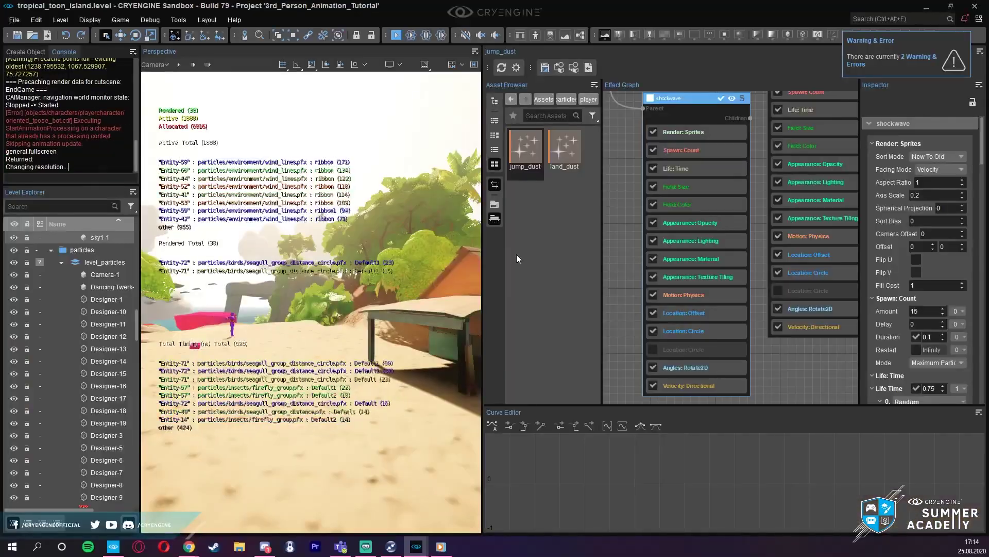
# - Clear the console log and turn off the particle profiler by setting e_ParticlesProfiler to 0
pyautogui.click(72, 178)
pyautogui.rightClick(73, 132)
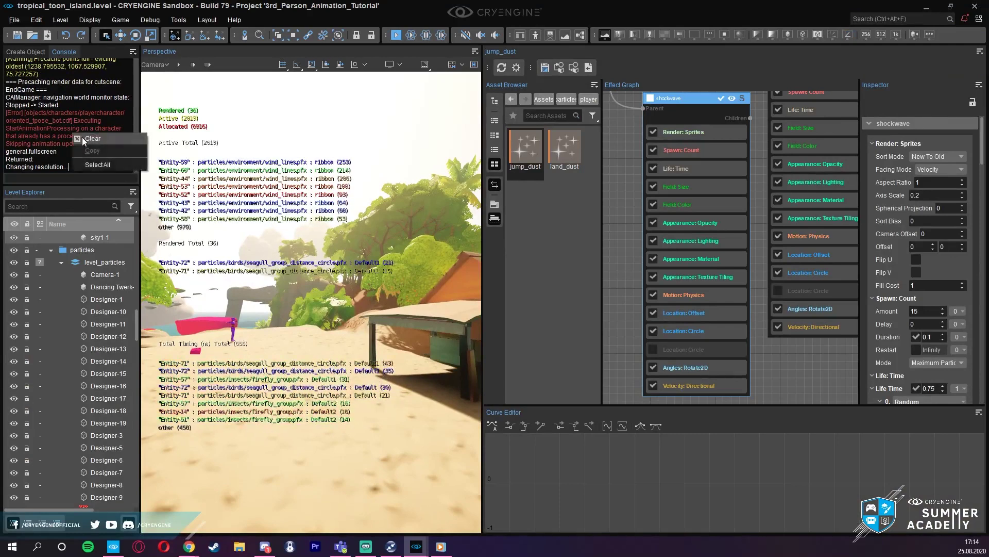
pyautogui.click(80, 138)
pyautogui.write('e_ParticlesProfile')
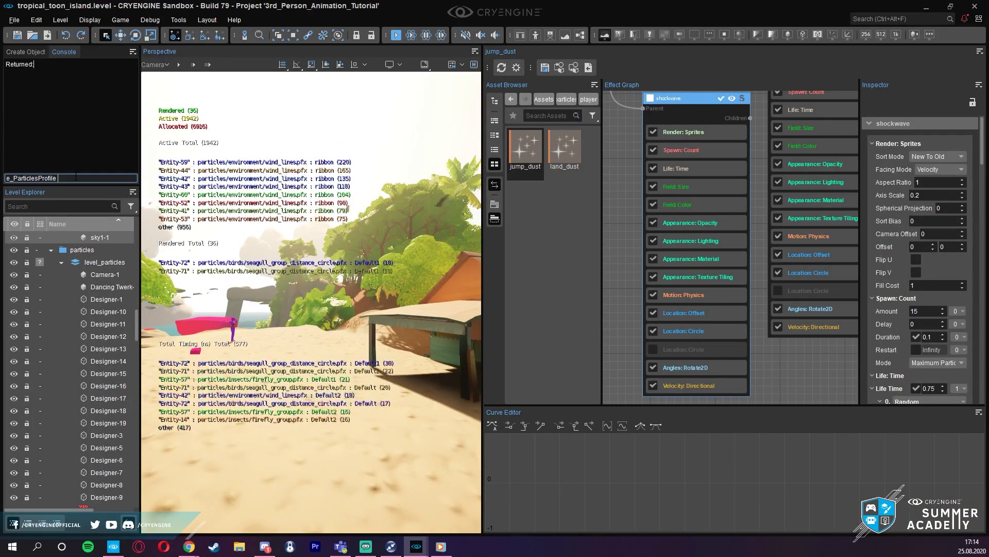
pyautogui.press('BackSpace')
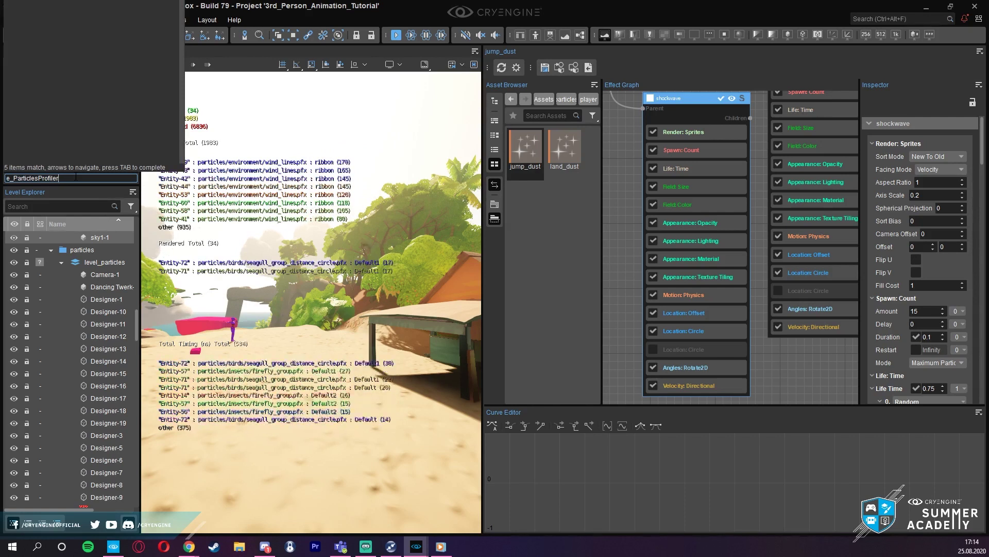
pyautogui.write('0')
pyautogui.press('Return')
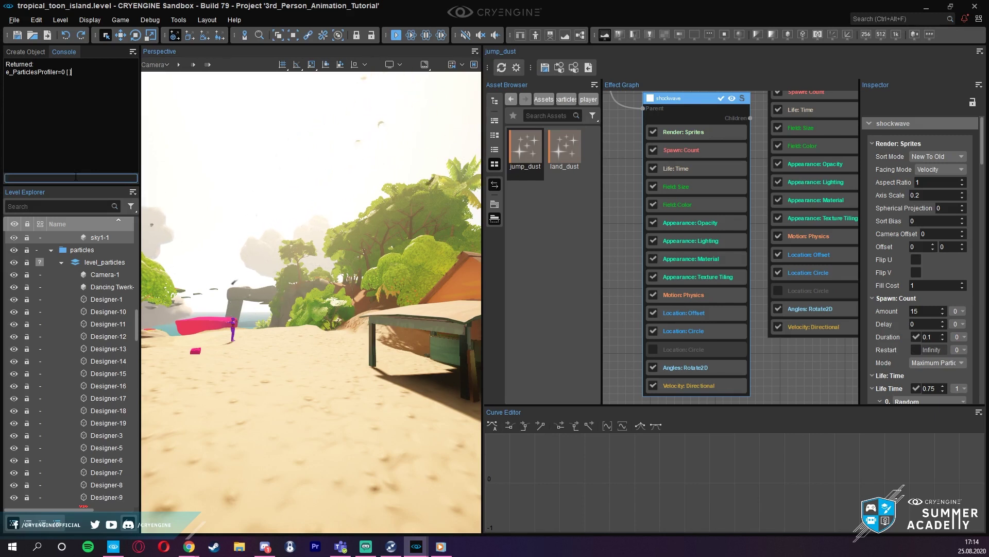
# - Show the render profiler overview with GPU times by setting r_profiler to 1 in the console
pyautogui.write('r_pr')
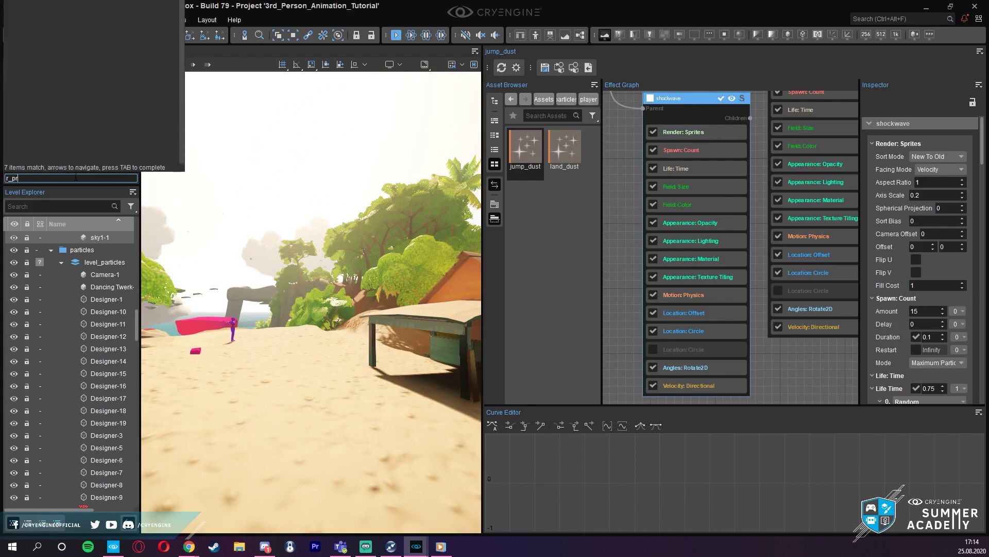
pyautogui.write('ofilerSmoothingWeight')
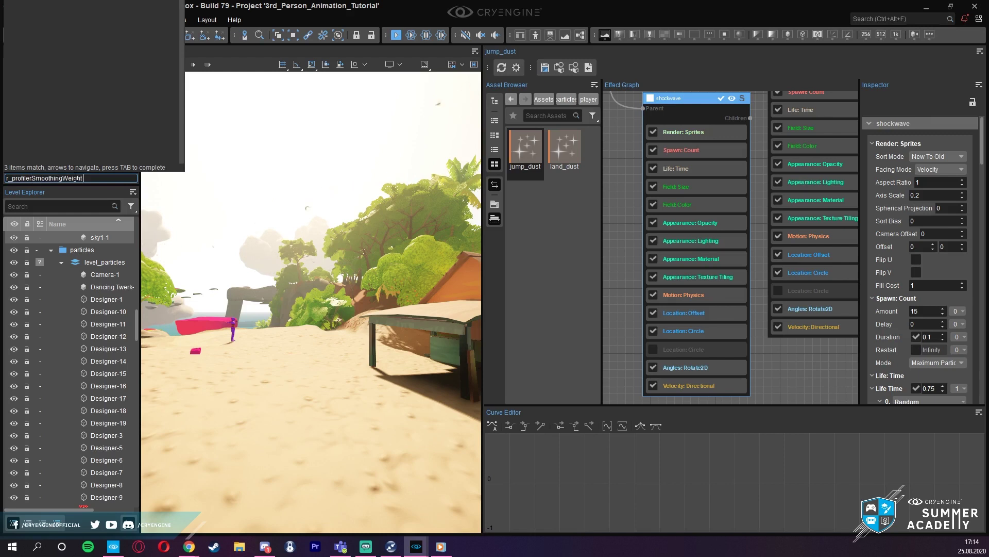
pyautogui.write('1')
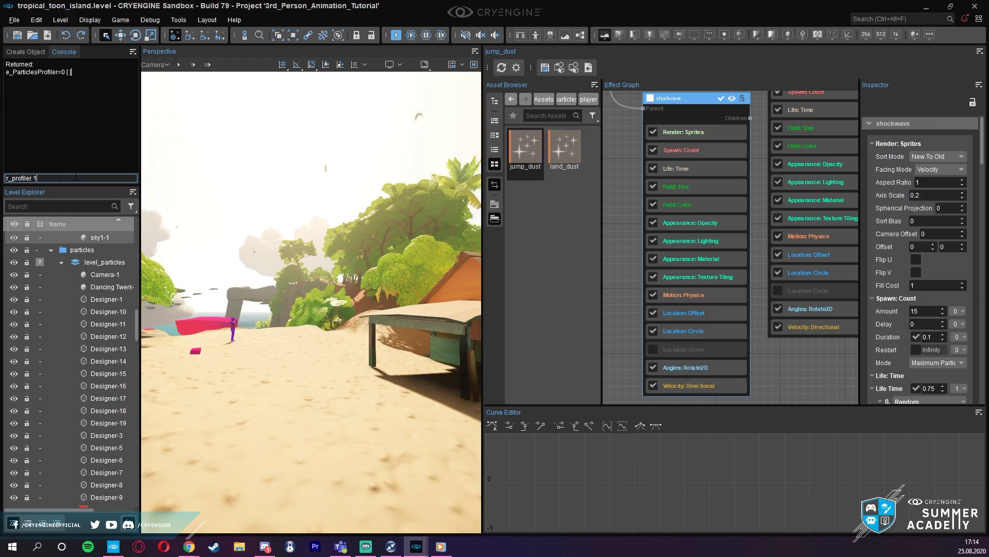
pyautogui.press('Return')
# - Switch to the detailed render profiler by setting r_profiler to 2 and view the level in fullscreen
pyautogui.press('Up')
pyautogui.press('BackSpace')
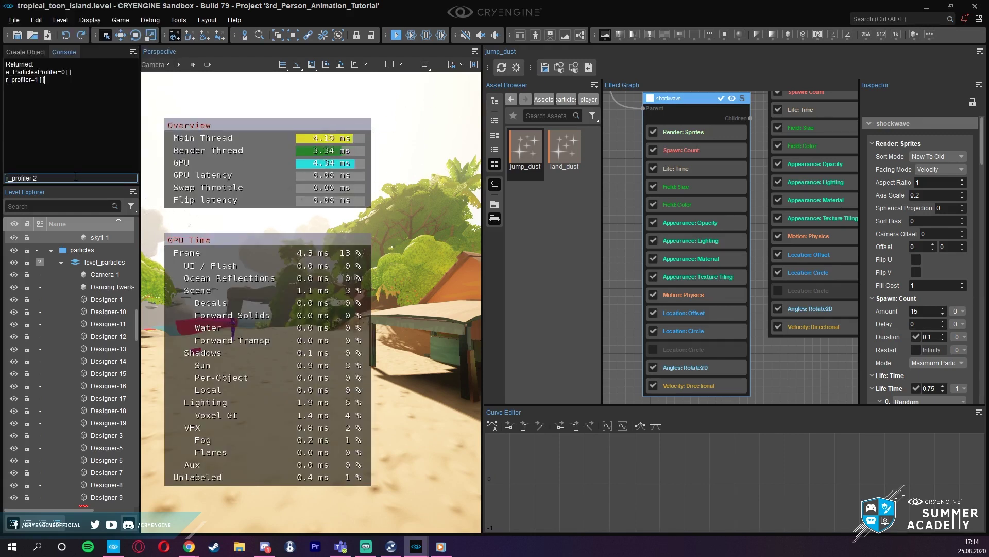
pyautogui.write('2')
pyautogui.press('Return')
pyautogui.moveTo(403, 314)
pyautogui.mouseDown(button='right')
pyautogui.moveTo(401, 306)
pyautogui.moveTo(403, 322)
pyautogui.mouseUp(button='right')
pyautogui.press('F11')
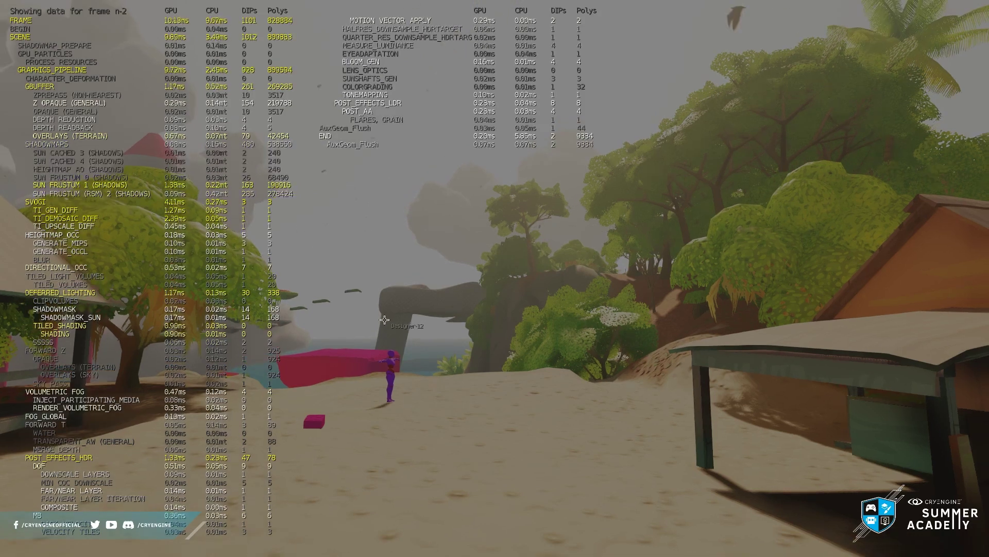
# - Leave fullscreen and turn off the render profiler by setting r_profiler to 0 in the console
pyautogui.press('F11')
pyautogui.press('Up')
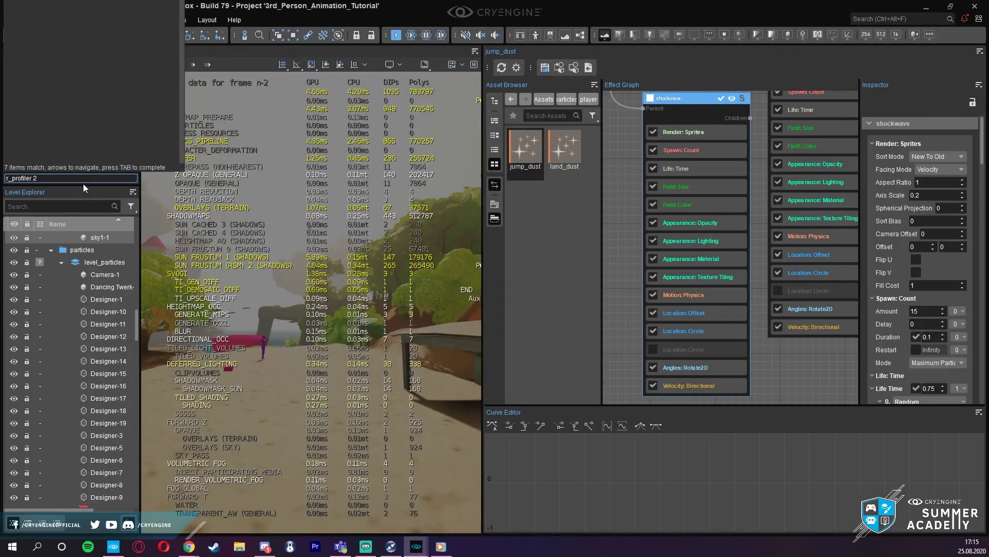
pyautogui.press('BackSpace')
pyautogui.write('0')
pyautogui.press('Return')
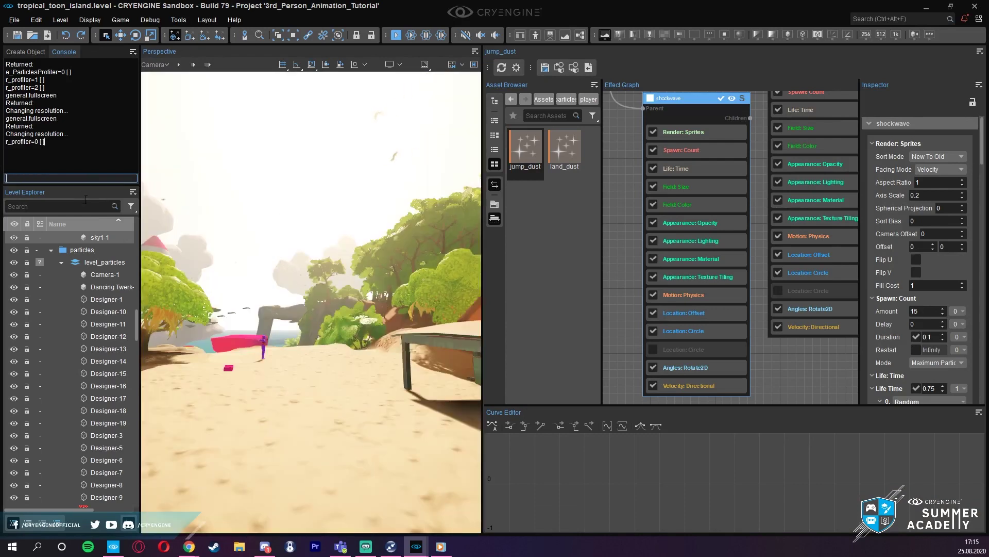
# - Start game mode and run the character down the grassy path past the beach hut and along the shore
pyautogui.hotkey('ctrl', 'g')
pyautogui.press('w')
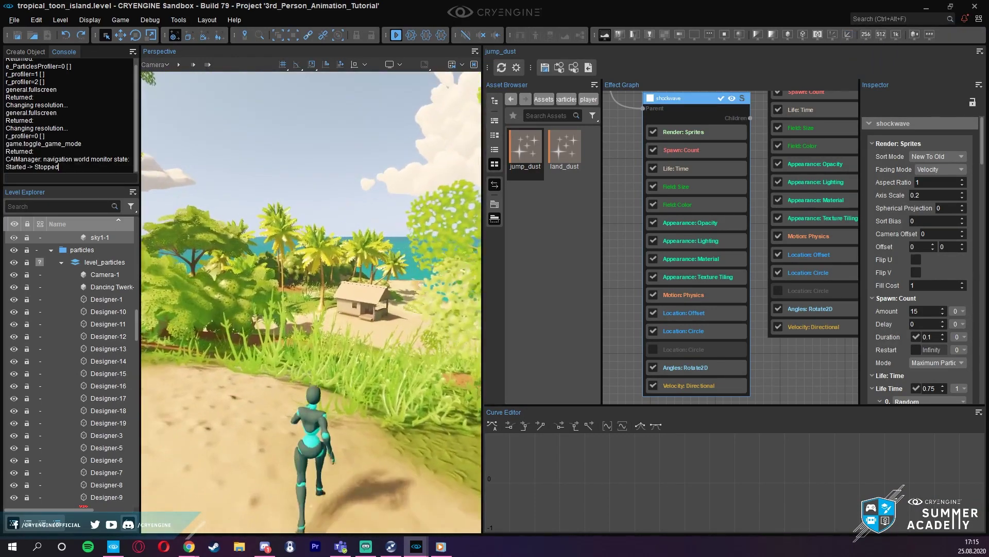
pyautogui.press('w')
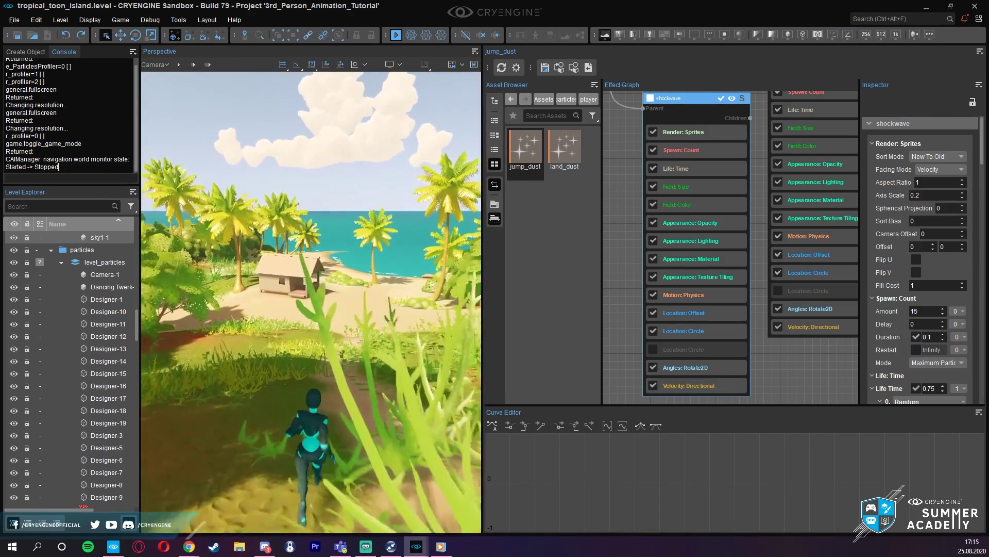
pyautogui.press('w')
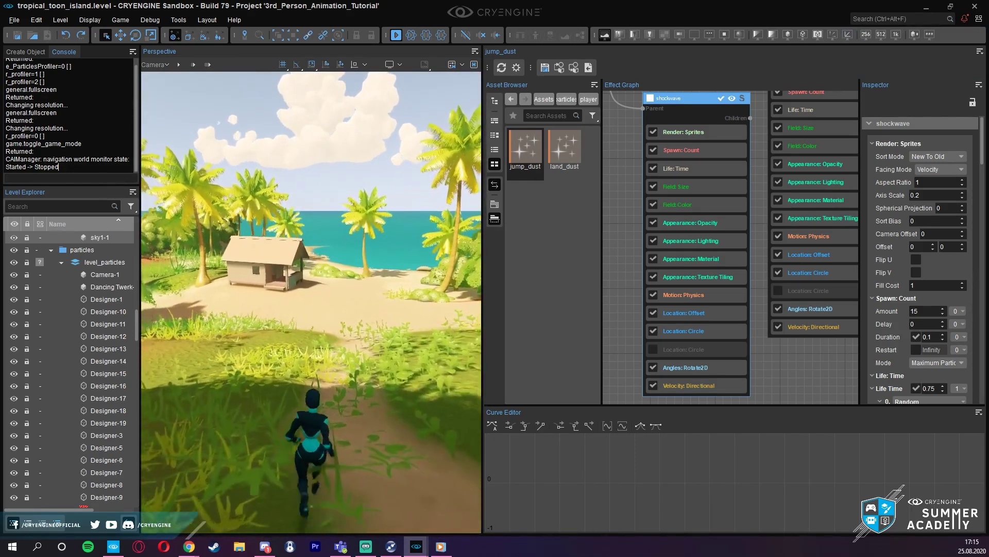
pyautogui.press('w')
pyautogui.press('w')
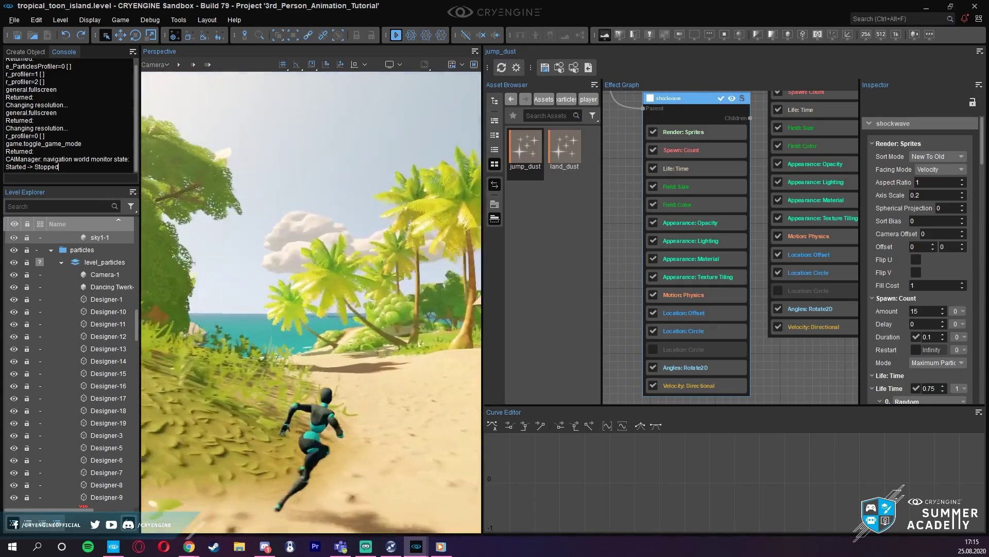
pyautogui.press('w')
pyautogui.press('w')
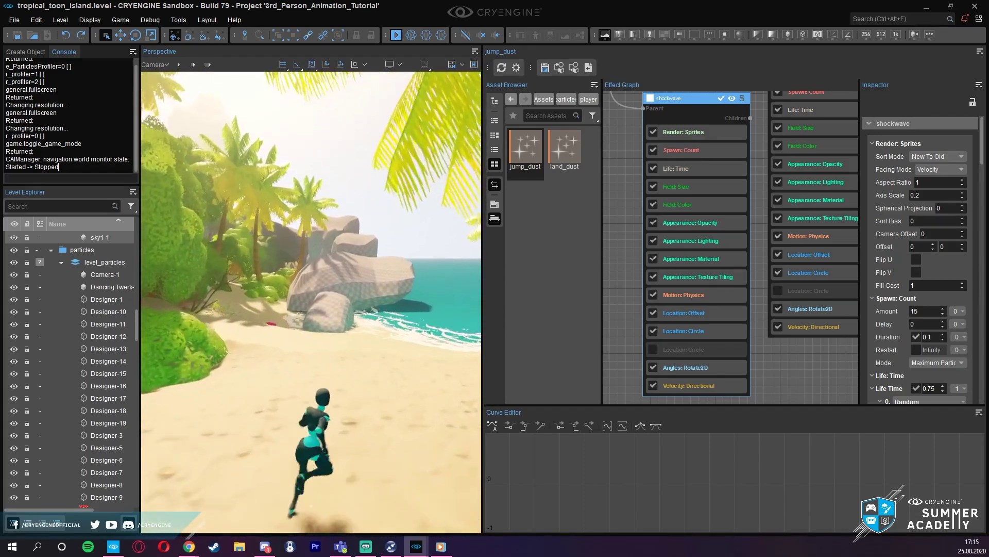
pyautogui.press('w')
pyautogui.press('w')
# - Run the character from the beach back past the wooden hut toward the grassy slope, and leave game mode
pyautogui.press('w')
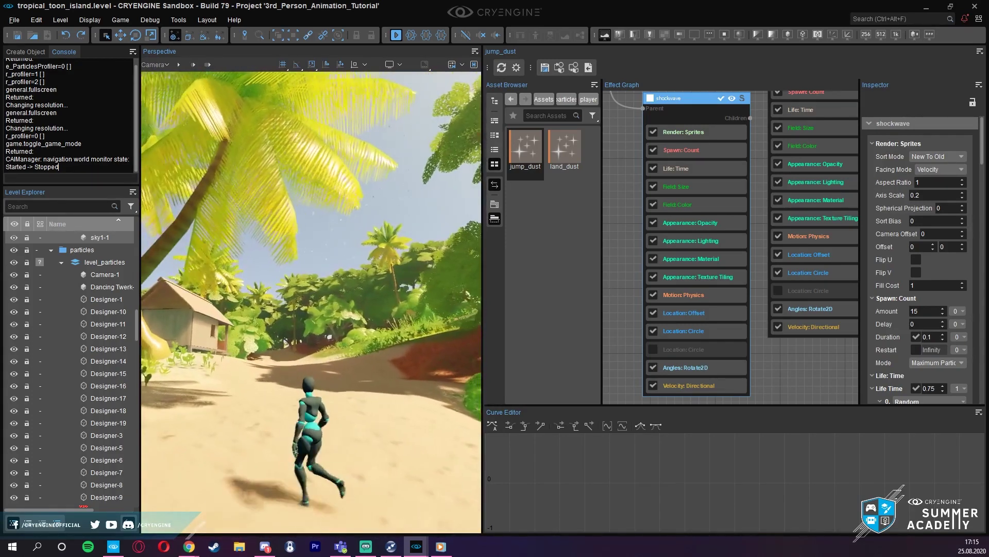
pyautogui.press('w')
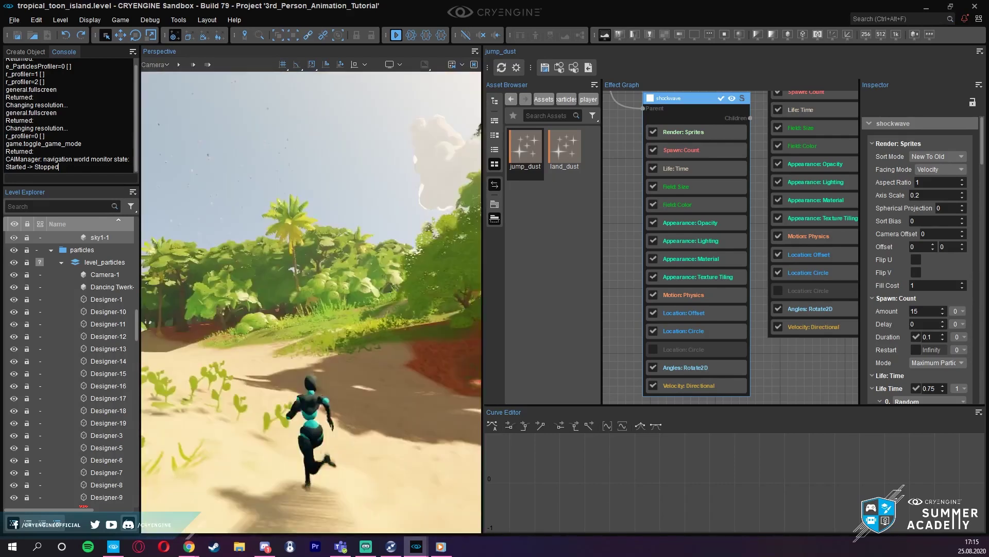
pyautogui.press('w')
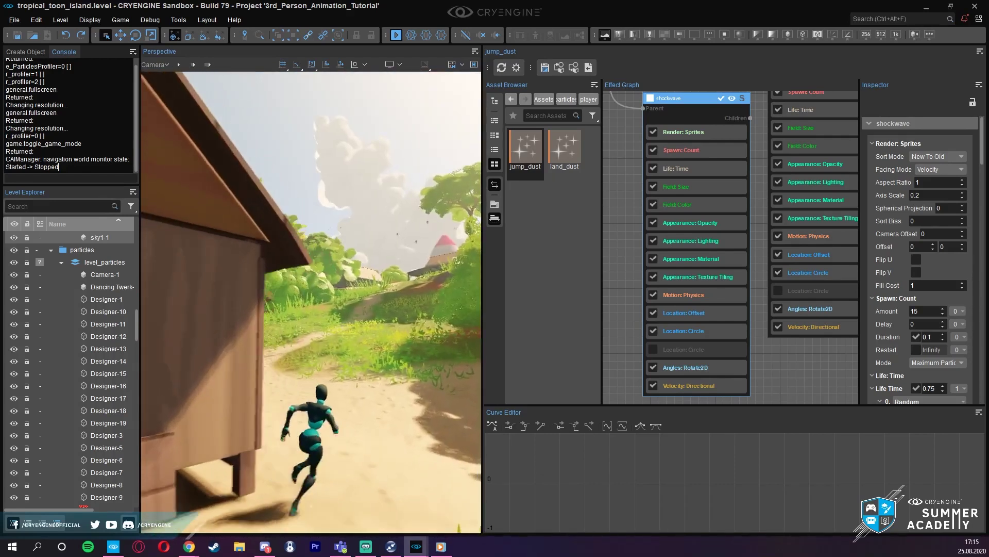
pyautogui.press('w')
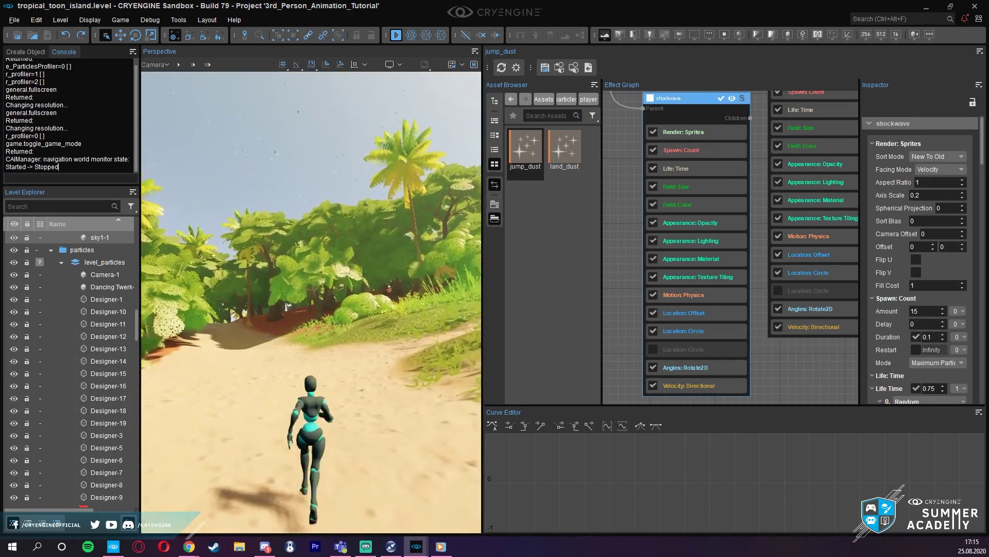
pyautogui.press('w')
pyautogui.press('w')
pyautogui.press('w')
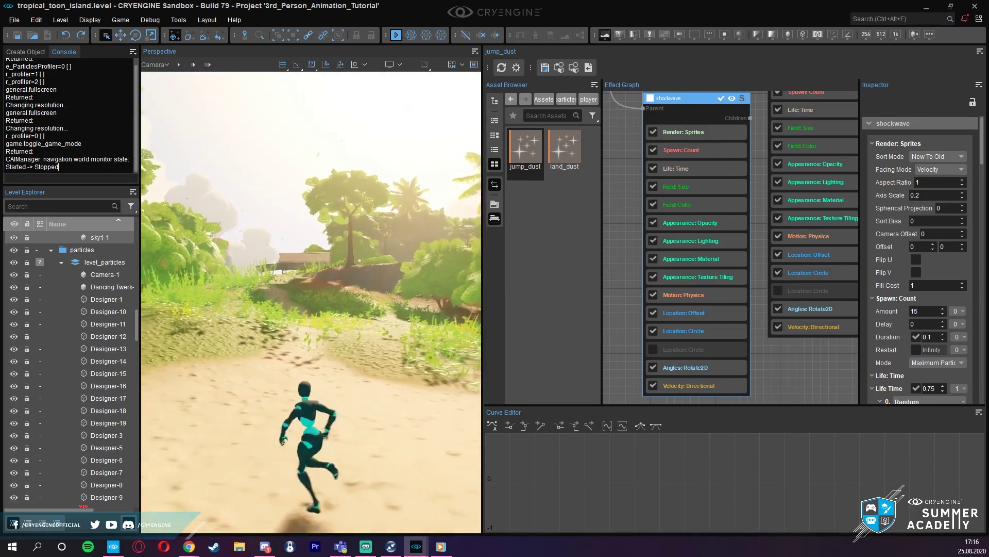
pyautogui.press('w')
pyautogui.press('w')
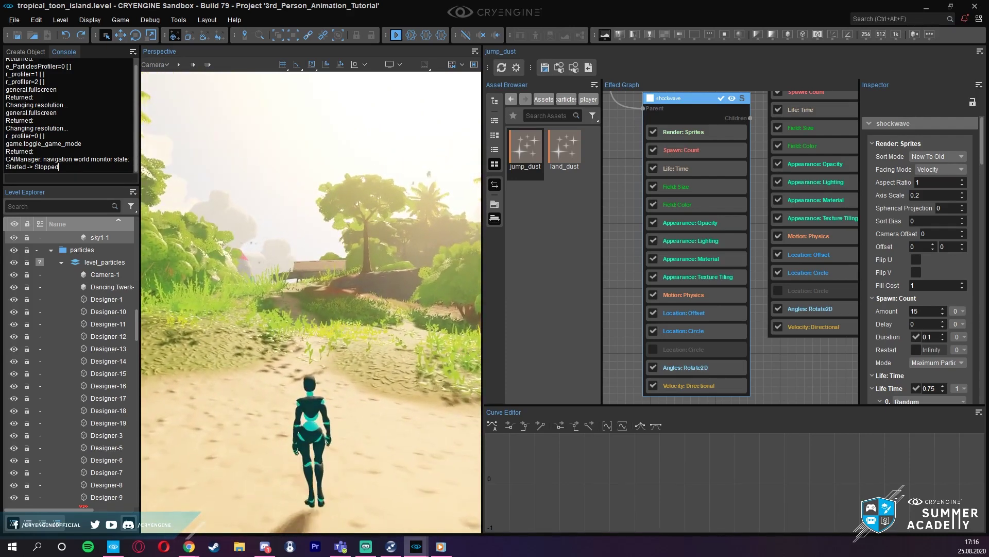
pyautogui.press('Escape')
# - Look over the sand dune by the palm trees and clear the console log
pyautogui.moveTo(314, 343)
pyautogui.mouseDown(button='right')
pyautogui.moveTo(170, 337)
pyautogui.moveTo(312, 346)
pyautogui.moveTo(417, 340)
pyautogui.moveTo(423, 329)
pyautogui.moveTo(296, 342)
pyautogui.mouseUp(button='right')
pyautogui.press('w')
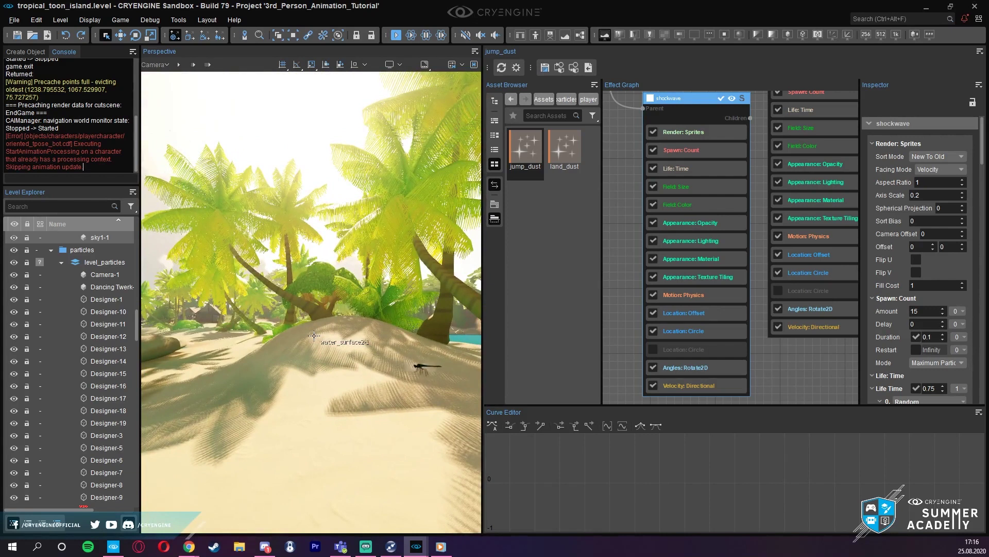
pyautogui.rightClick(59, 104)
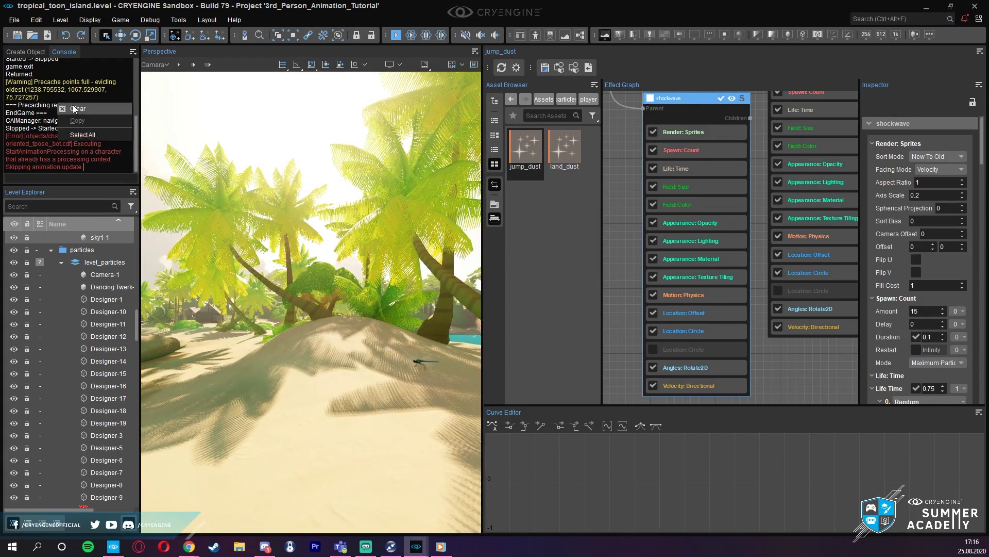
pyautogui.click(77, 109)
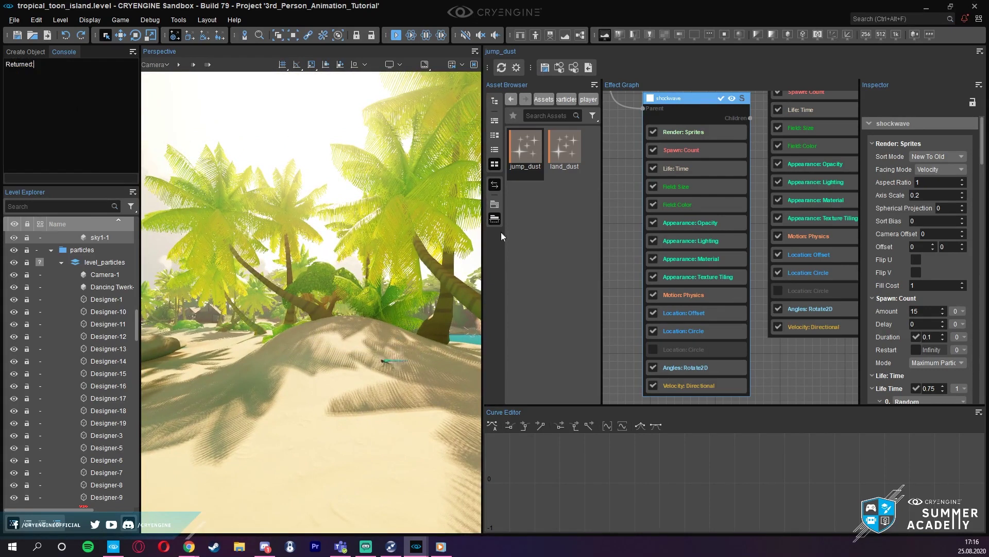
# - Open the flies_group effect from the insects particle folder and place it on the sand in front of the dune
pyautogui.click(560, 100)
pyautogui.doubleClick(532, 208)
pyautogui.doubleClick(536, 206)
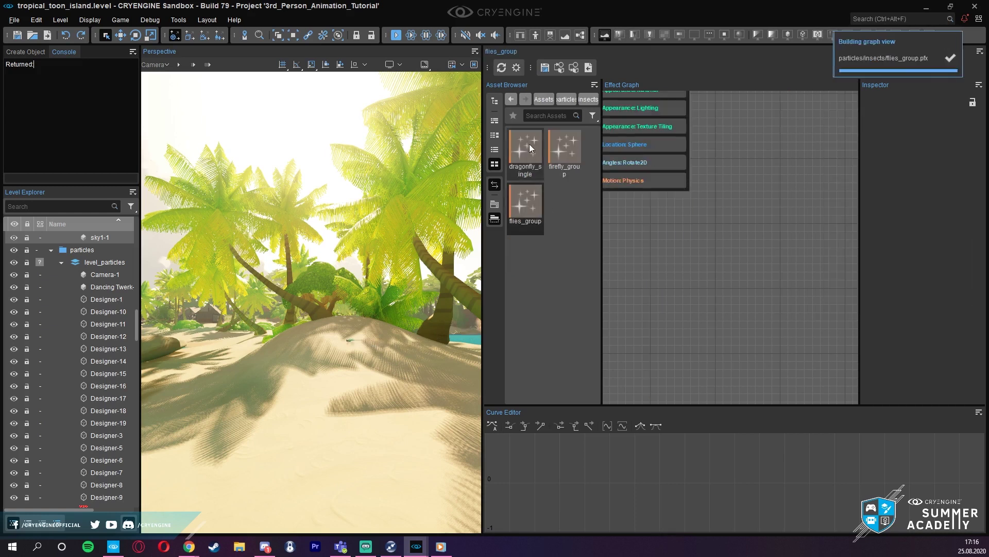
pyautogui.moveTo(525, 207); pyautogui.dragTo(338, 434)
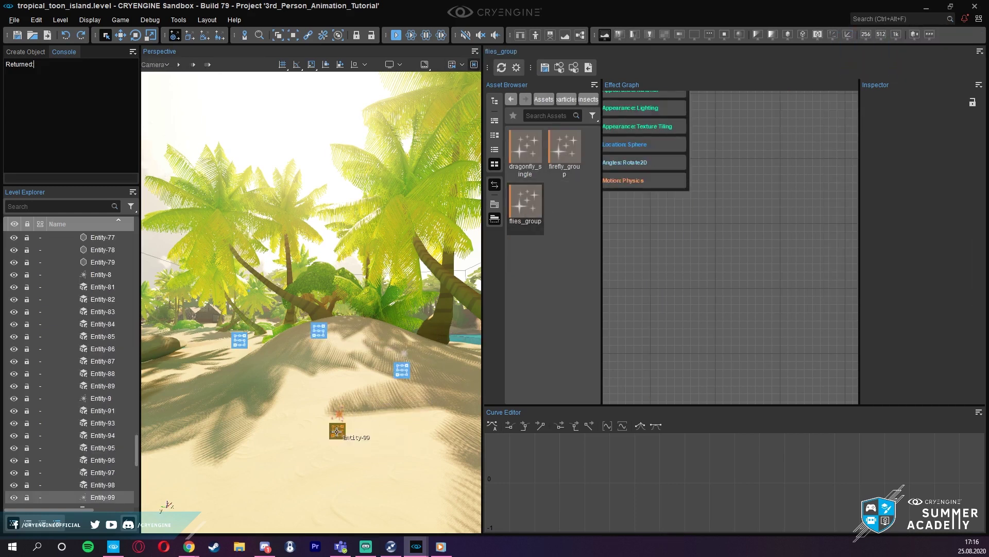
# - Place the dragonfly_single particle effect on the beach between the flies effect and the water
pyautogui.press('a')
pyautogui.moveTo(346, 336); pyautogui.dragTo(289, 351, button='right')
pyautogui.scroll(-2, 335, 351)
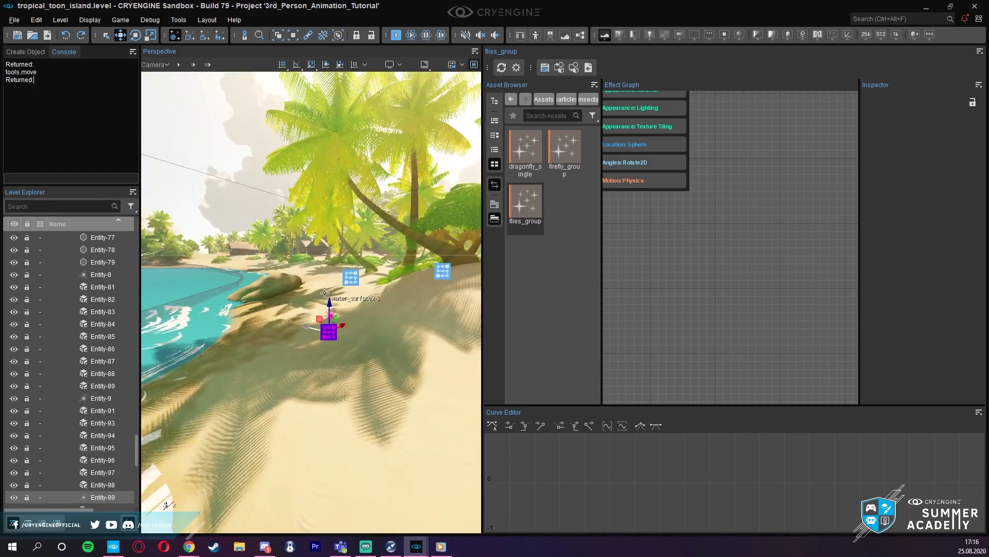
pyautogui.click(348, 315)
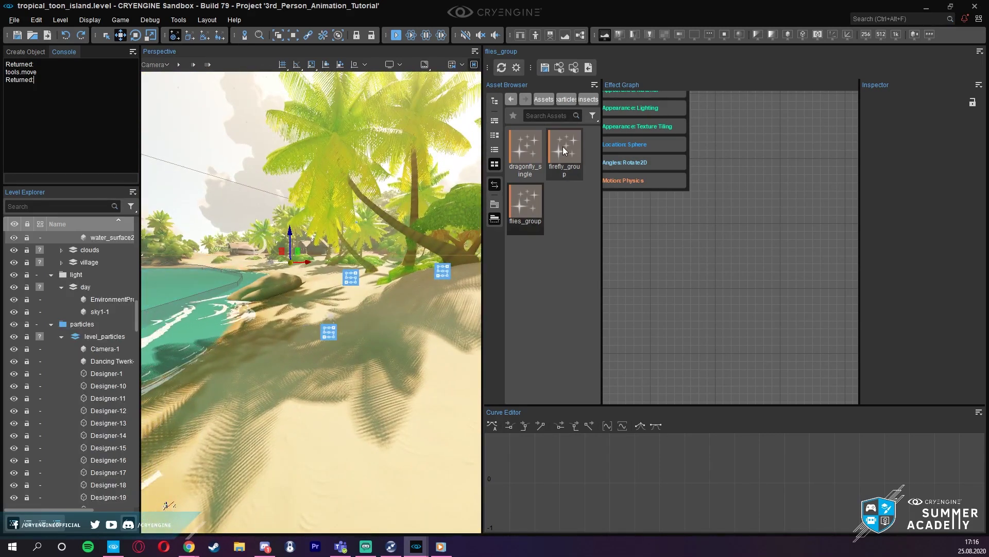
pyautogui.moveTo(525, 147)
pyautogui.moveTo(525, 148); pyautogui.dragTo(249, 386)
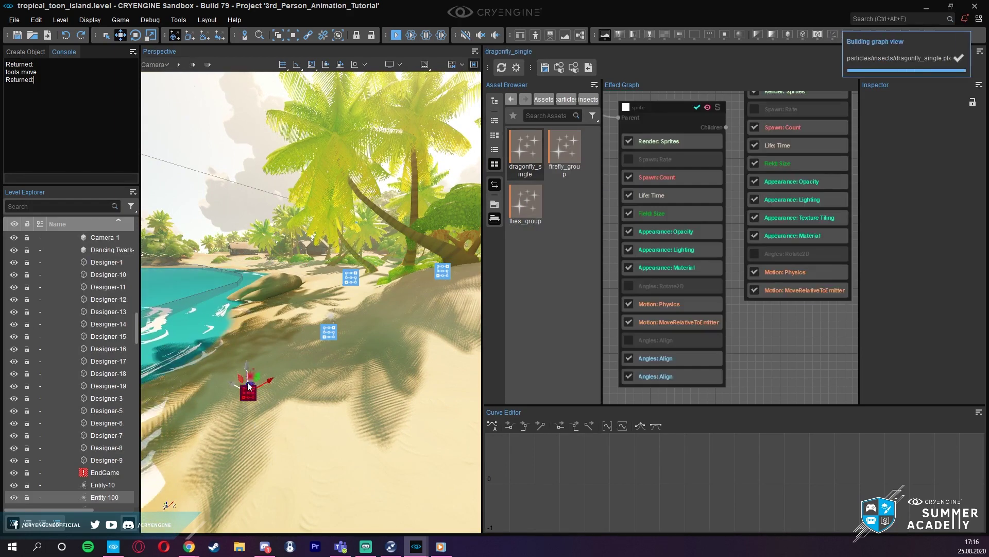
# - Playtest the beach with the placed insect effects by running the character toward the dune, and leave game mode
pyautogui.press('a')
pyautogui.moveTo(243, 308); pyautogui.dragTo(322, 302, button='right')
pyautogui.click(290, 336)
pyautogui.press('w')
pyautogui.hotkey('ctrl', 'g')
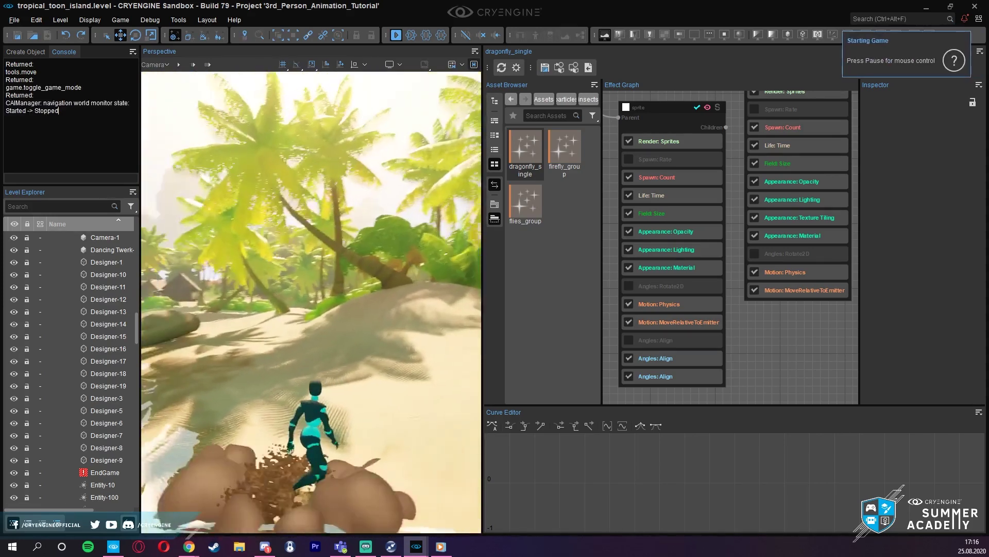
pyautogui.press('w')
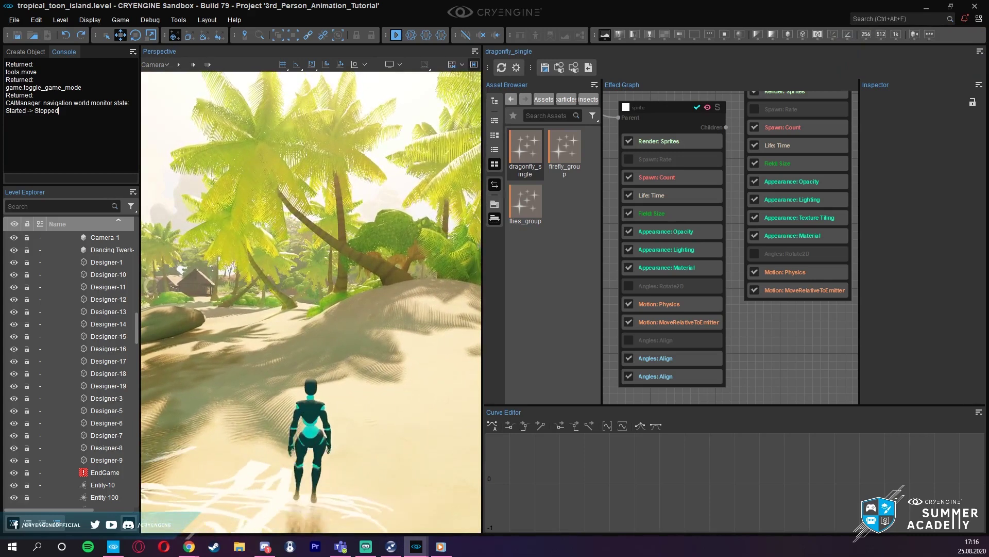
pyautogui.press('w')
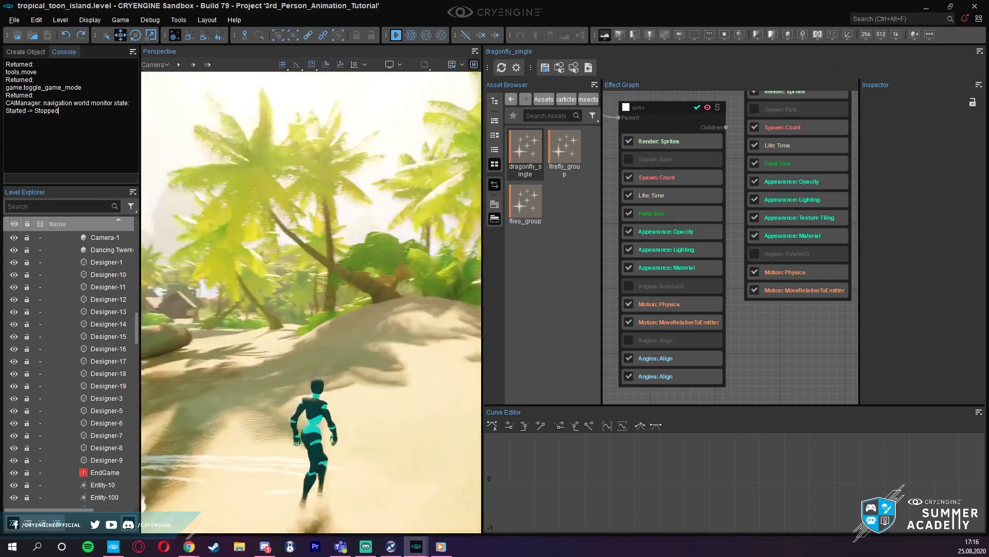
pyautogui.press('Escape')
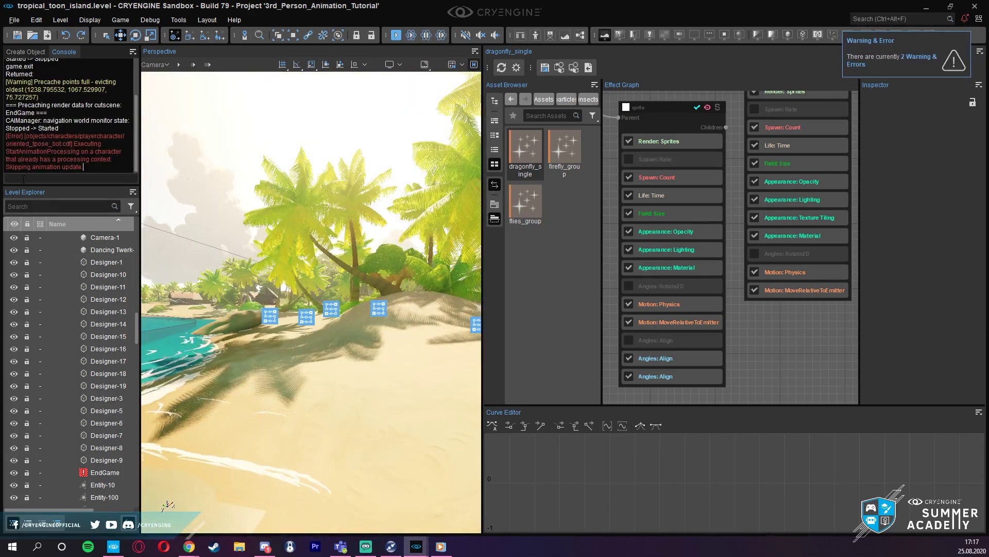
# - Try to turn on a profiler by running e_profiler 2 in the console
pyautogui.write('e_')
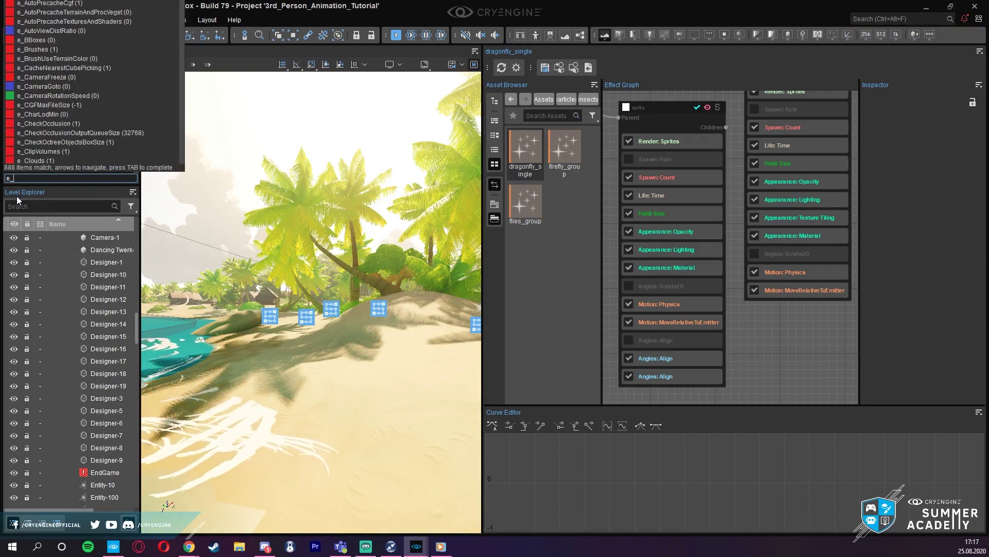
pyautogui.write('profiler 2')
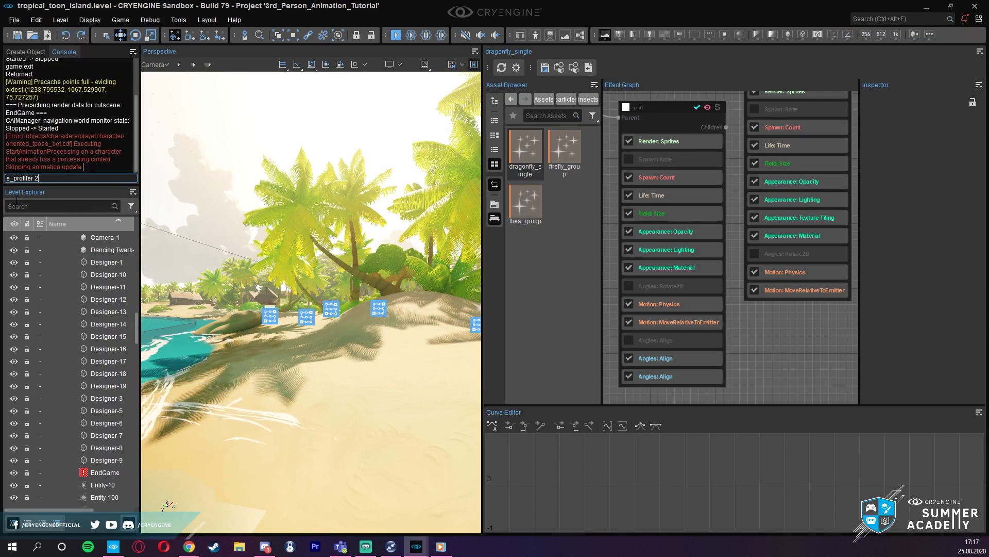
pyautogui.press('Return')
# - Show the detailed render profiler by setting r_profiler to 2 in the console, and view the beach in fullscreen
pyautogui.write('r_pro')
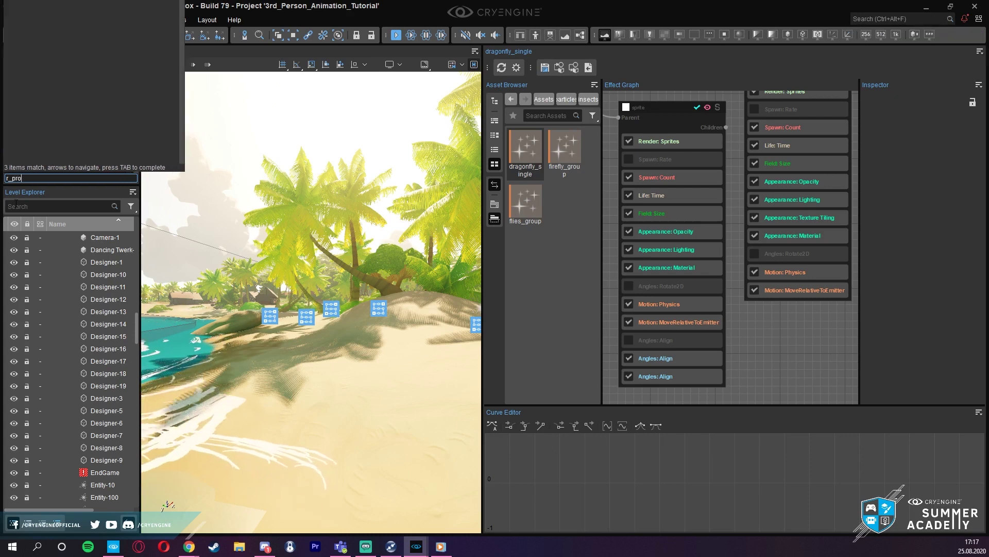
pyautogui.write('filer 2')
pyautogui.press('Return')
pyautogui.click(254, 257)
pyautogui.press('F11')
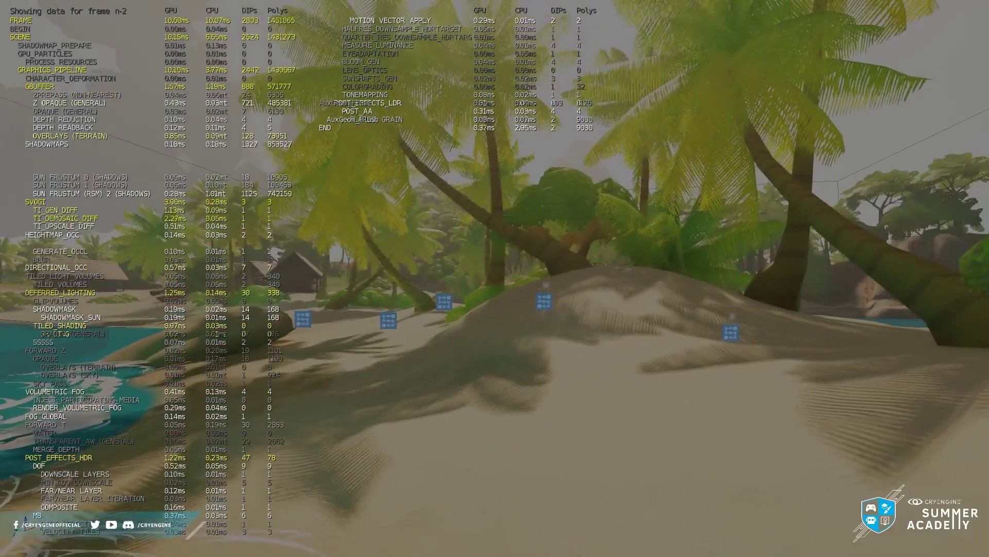
# - Examine the render profiler's GPU and CPU timings from out over the water, leave fullscreen, and return to the beach
pyautogui.press('s')
pyautogui.moveTo(342, 288)
pyautogui.mouseDown(button='right')
pyautogui.moveTo(248, 288)
pyautogui.moveTo(268, 292)
pyautogui.moveTo(206, 301)
pyautogui.moveTo(319, 309)
pyautogui.moveTo(288, 305)
pyautogui.moveTo(342, 292)
pyautogui.mouseUp(button='right')
pyautogui.press('w')
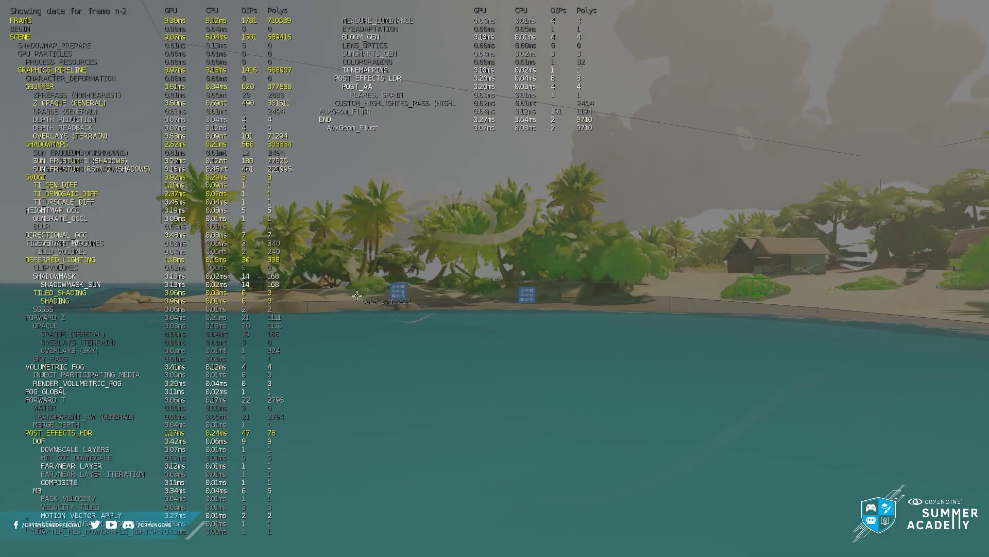
pyautogui.moveTo(357, 295); pyautogui.dragTo(341, 291, button='right')
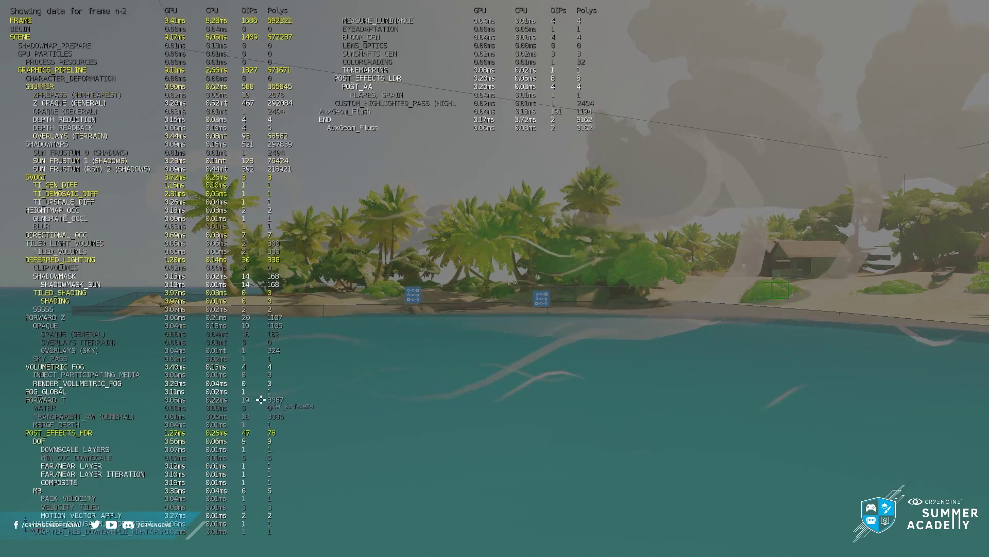
pyautogui.moveTo(457, 307); pyautogui.dragTo(469, 300, button='right')
pyautogui.press('F11')
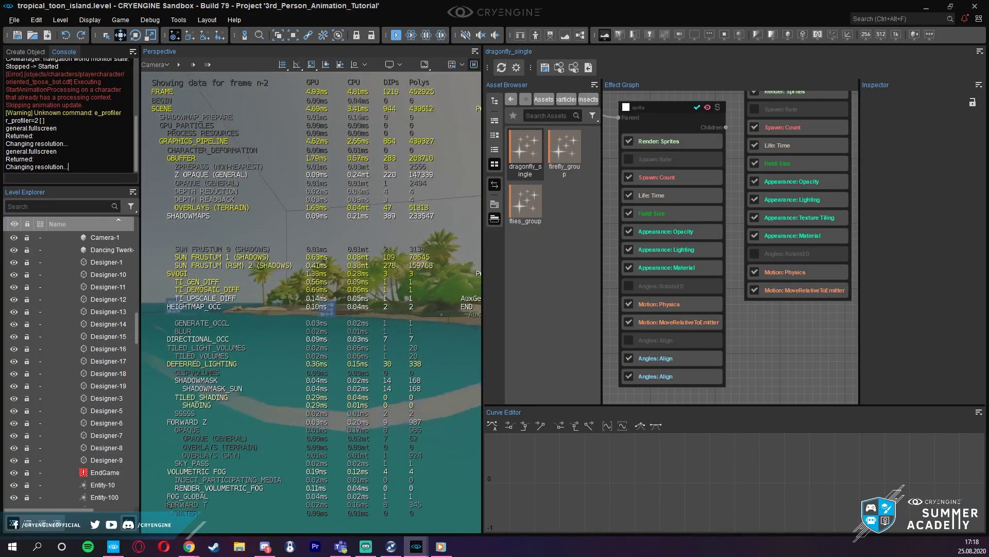
pyautogui.press('s')
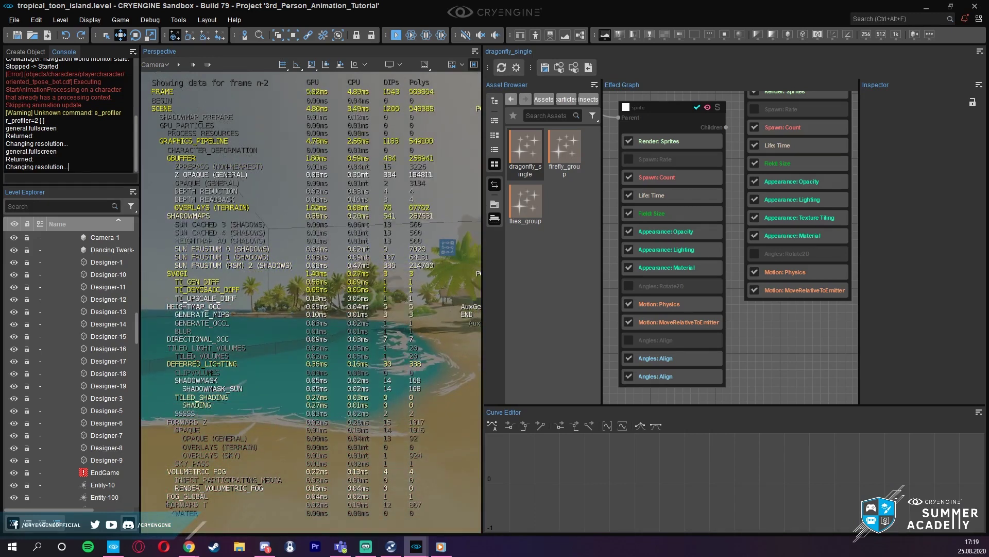
pyautogui.moveTo(310, 312); pyautogui.dragTo(354, 313, button='right')
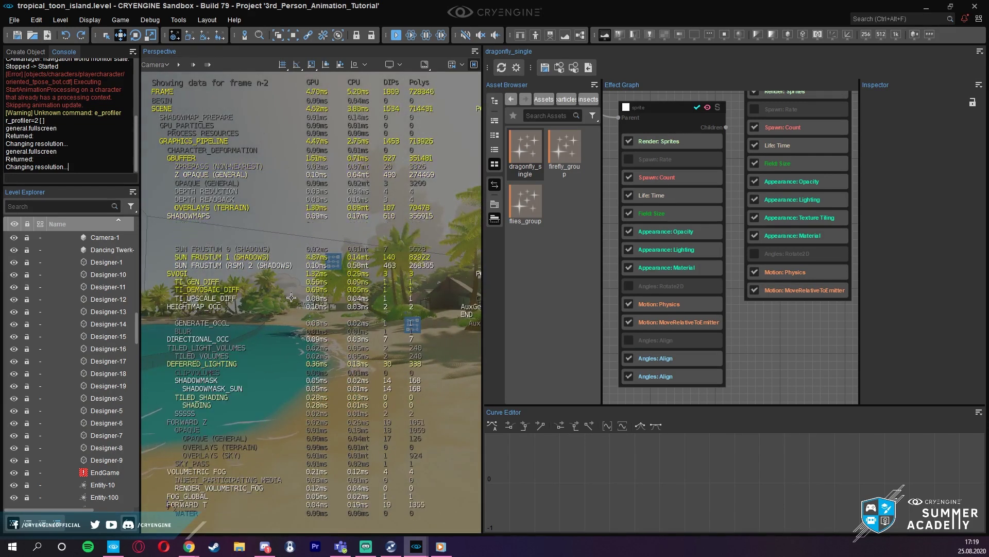
# - Turn off the render profiler overlay by setting r_profiler to 0 in the console
pyautogui.click(48, 177)
pyautogui.write('r_profiler 2')
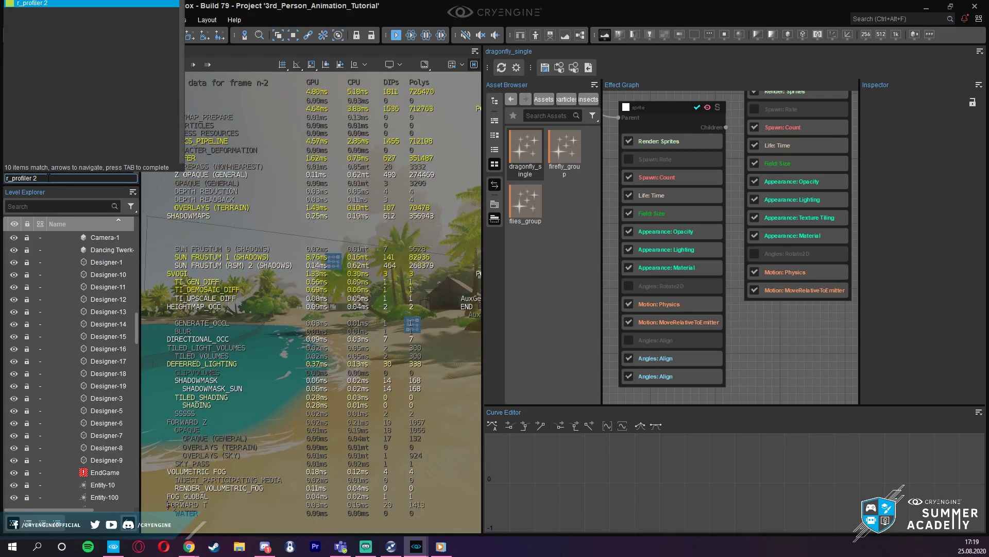
pyautogui.press('Return')
pyautogui.press('Return')
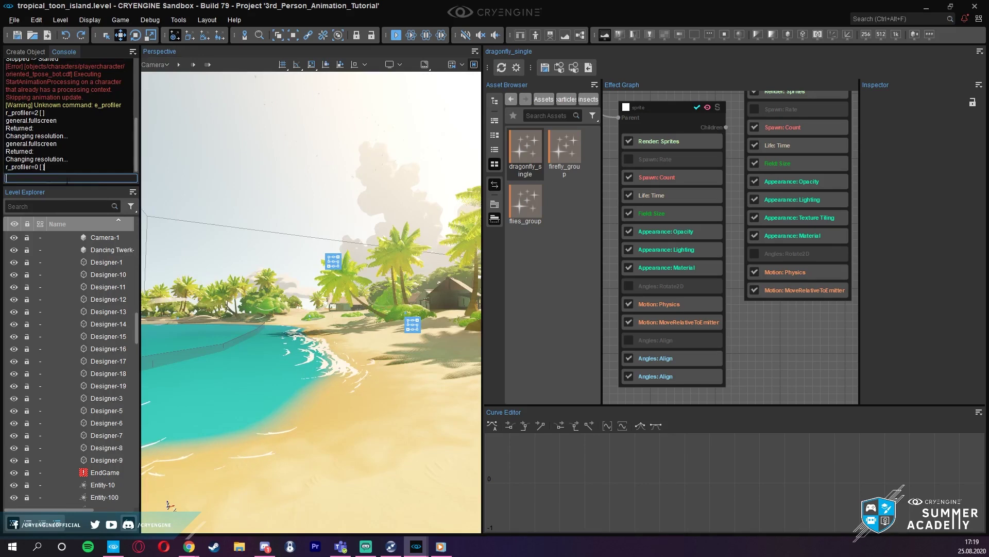
# - Playtest the level by running and jumping the character across the beach, through the bushes and past the huts, and leave game mode
pyautogui.hotkey('ctrl', 'g')
pyautogui.press('space')
pyautogui.press('w')
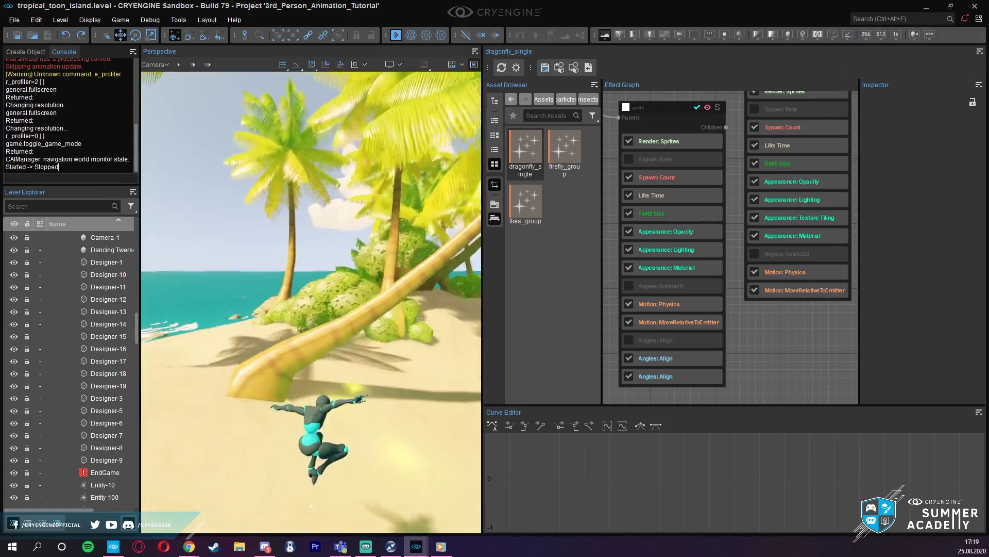
pyautogui.press('w')
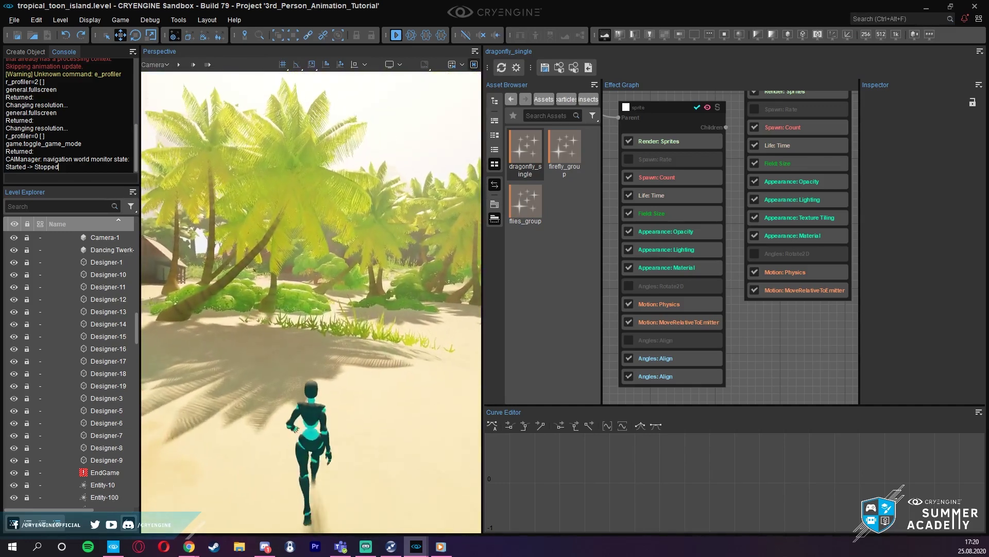
pyautogui.press('w')
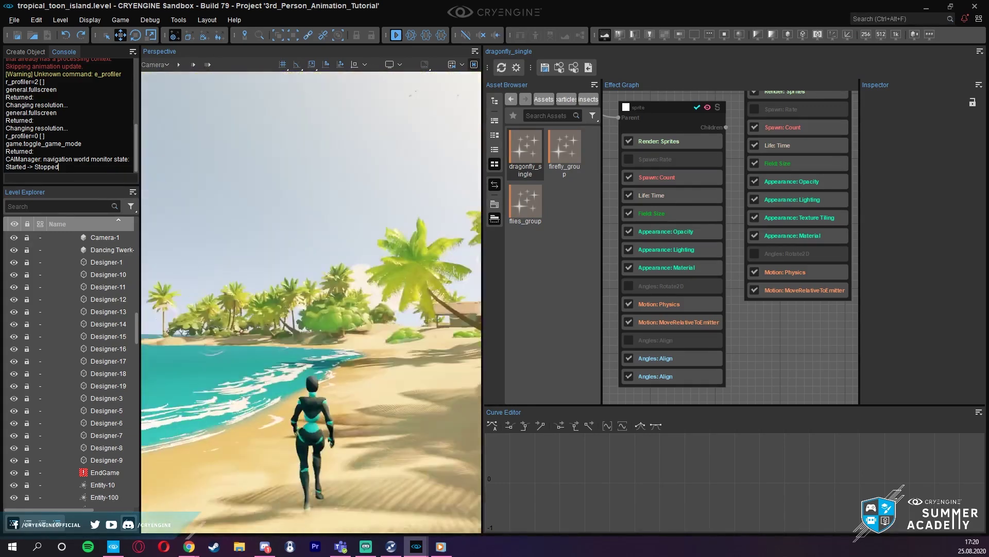
pyautogui.press('w')
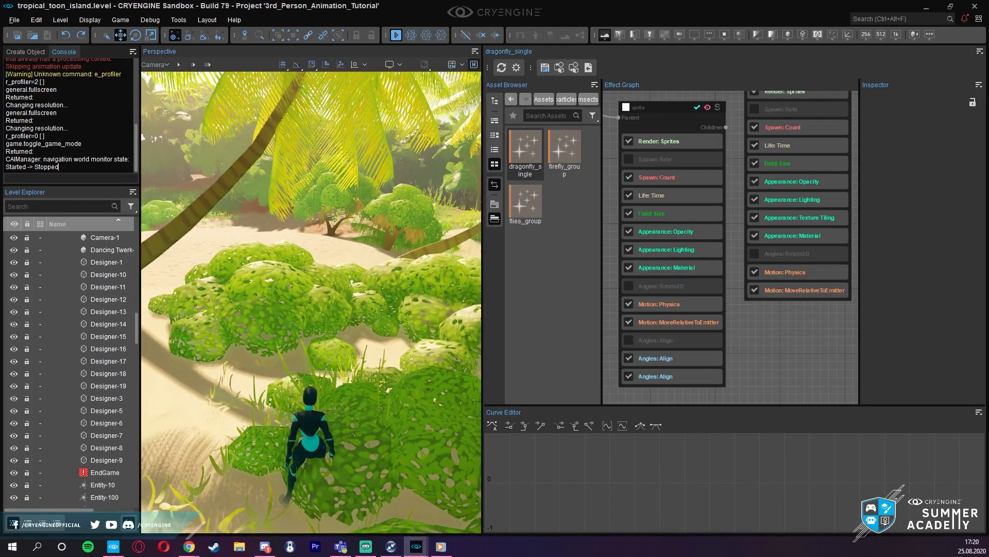
pyautogui.press('space')
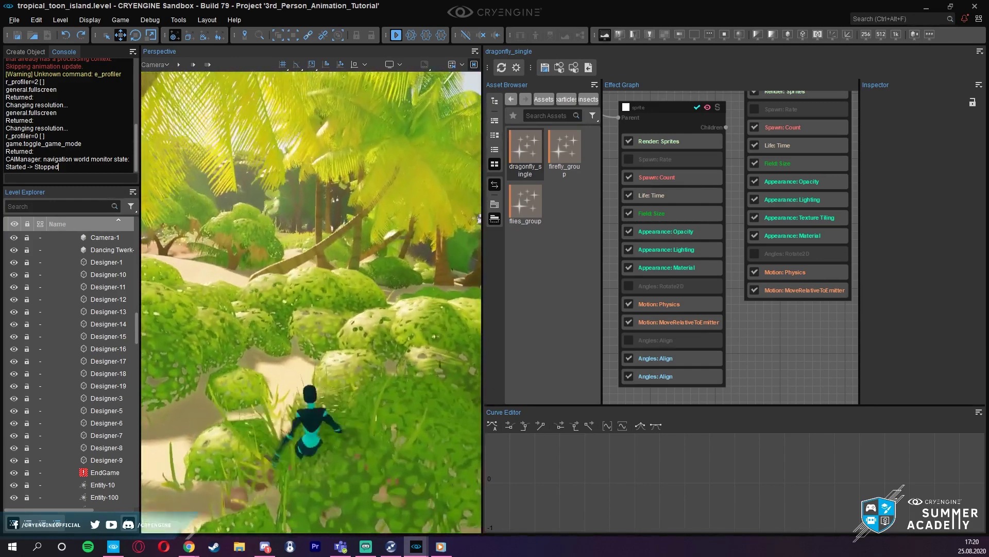
pyautogui.press('space')
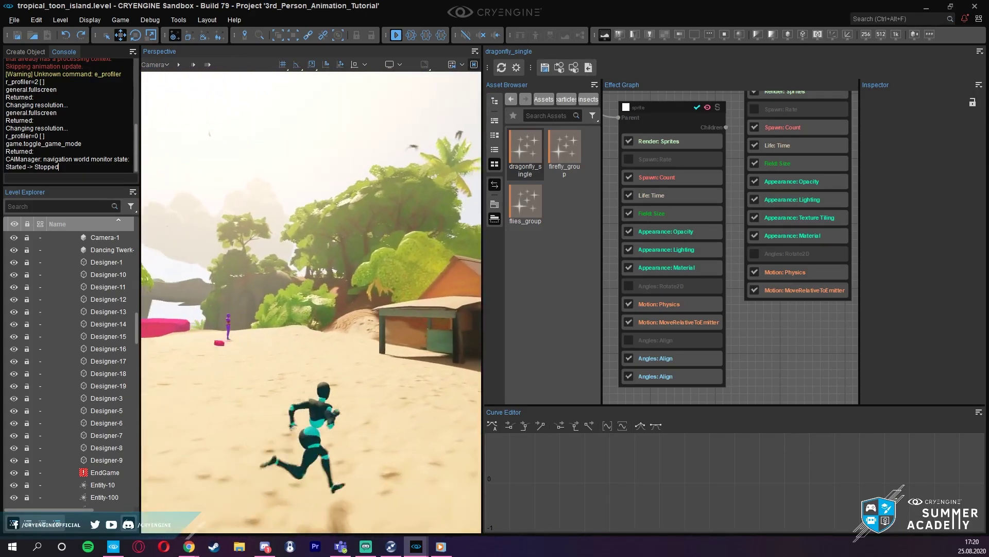
pyautogui.press('w')
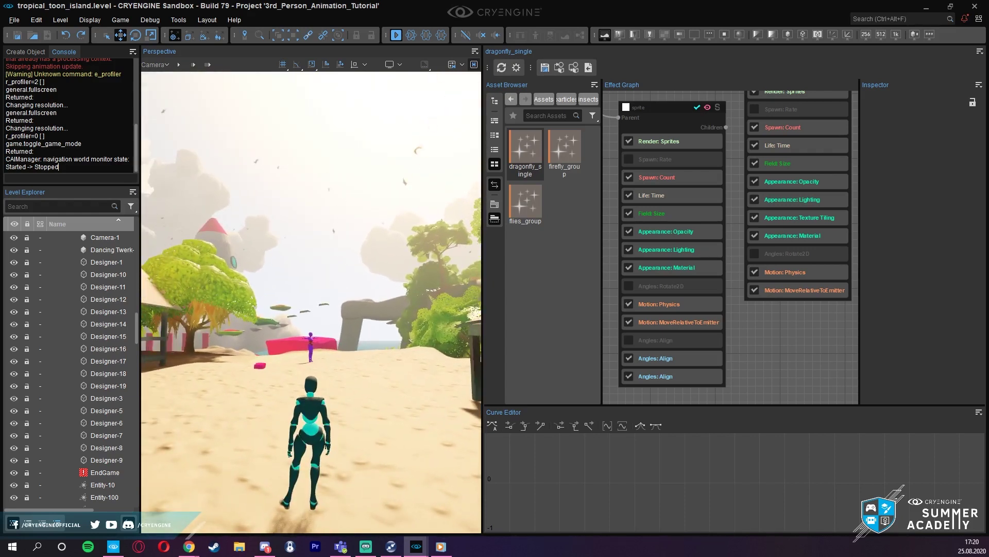
pyautogui.press('Escape')
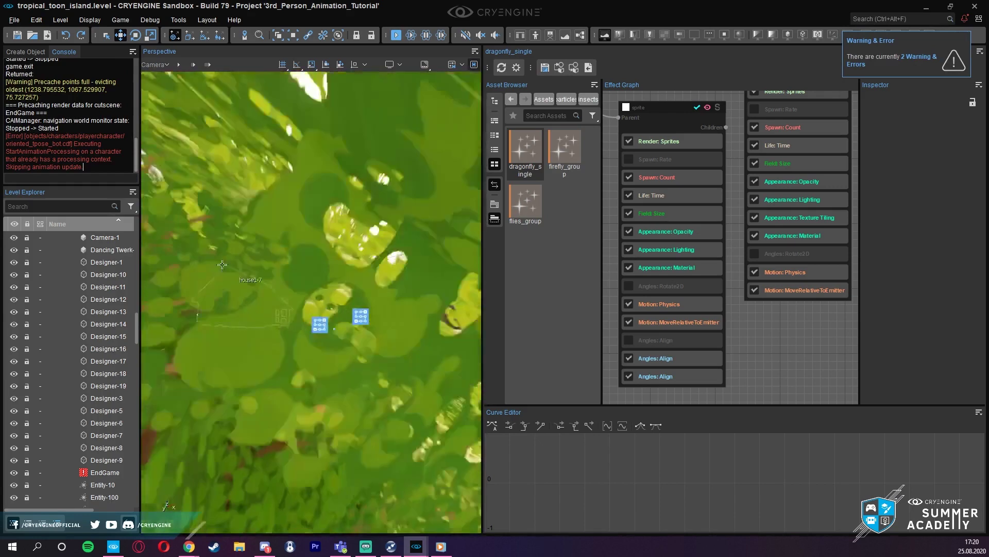
# - Show the object creation tools and fly the camera back to the beach with the placed insect effects
pyautogui.click(39, 53)
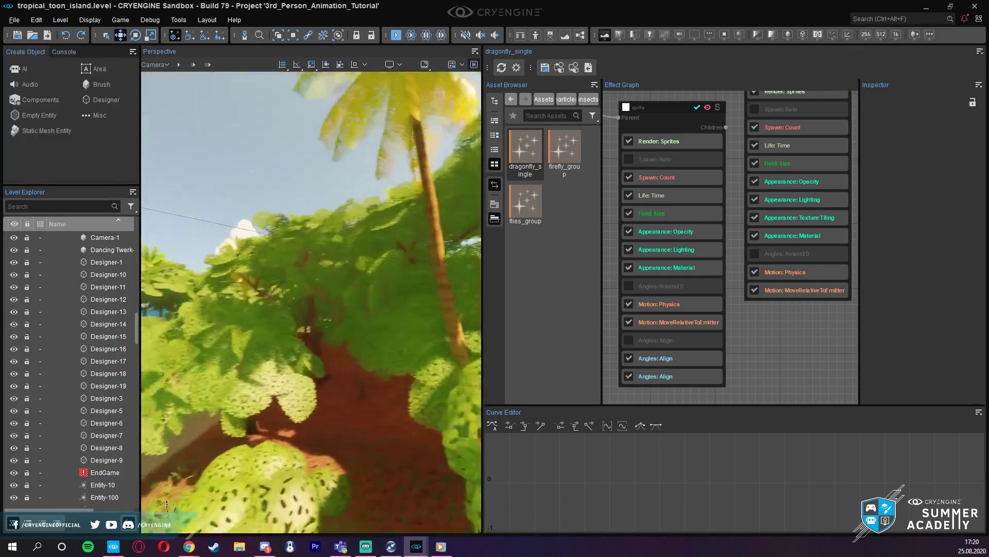
pyautogui.press('w')
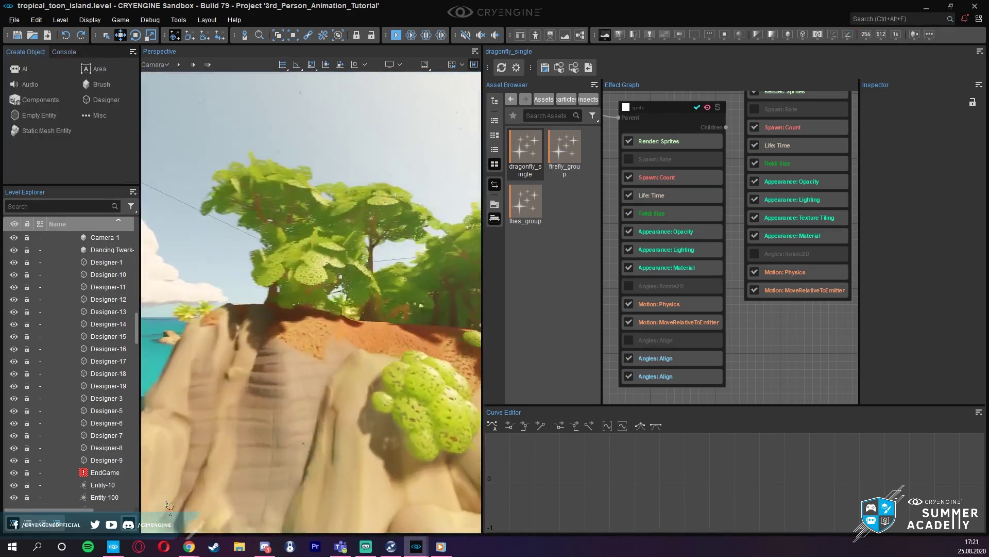
pyautogui.press('w')
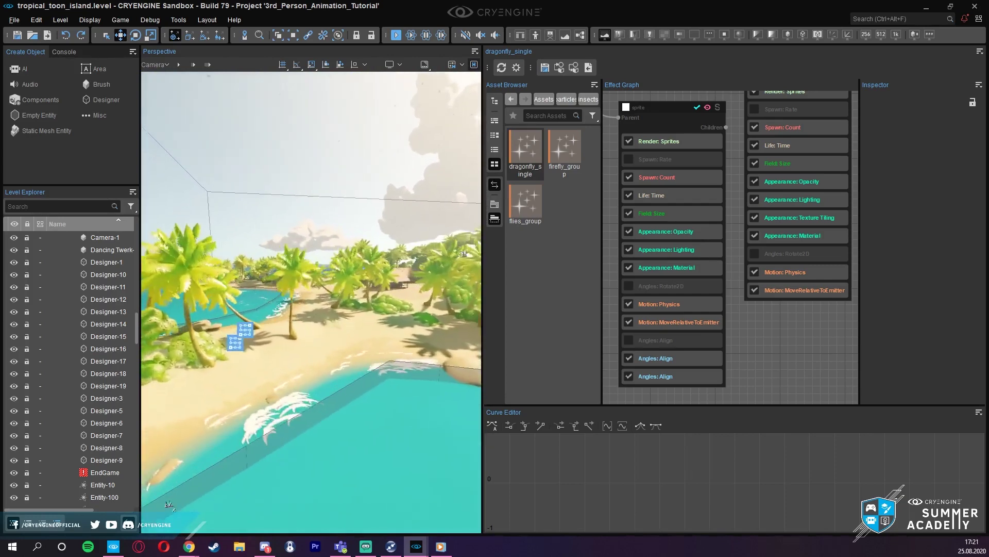
pyautogui.press('w')
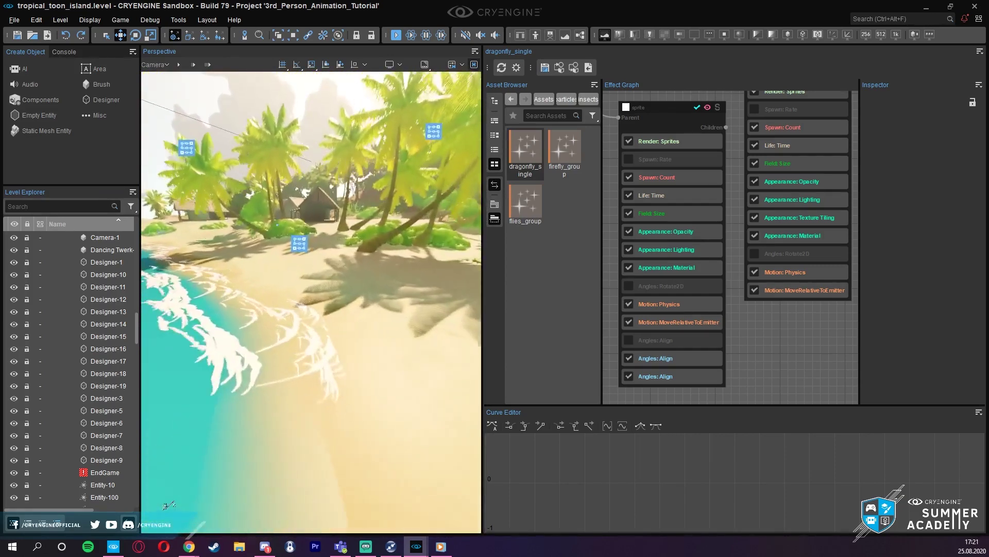
pyautogui.press('s')
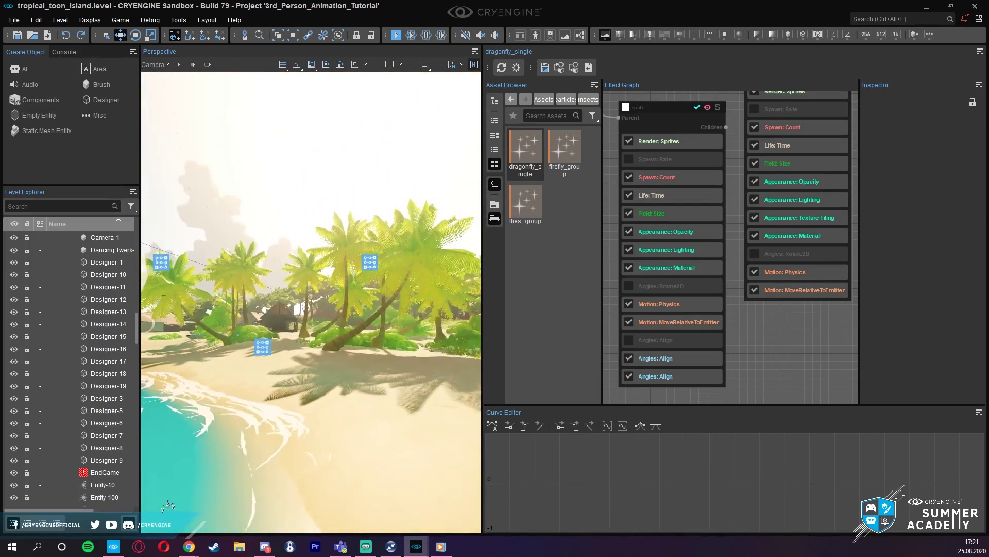
# - Switch to the browser's Material Effects manual page, show it fullscreen, and read the required files, Physics block and breakable_2d parameters
pyautogui.click(342, 138)
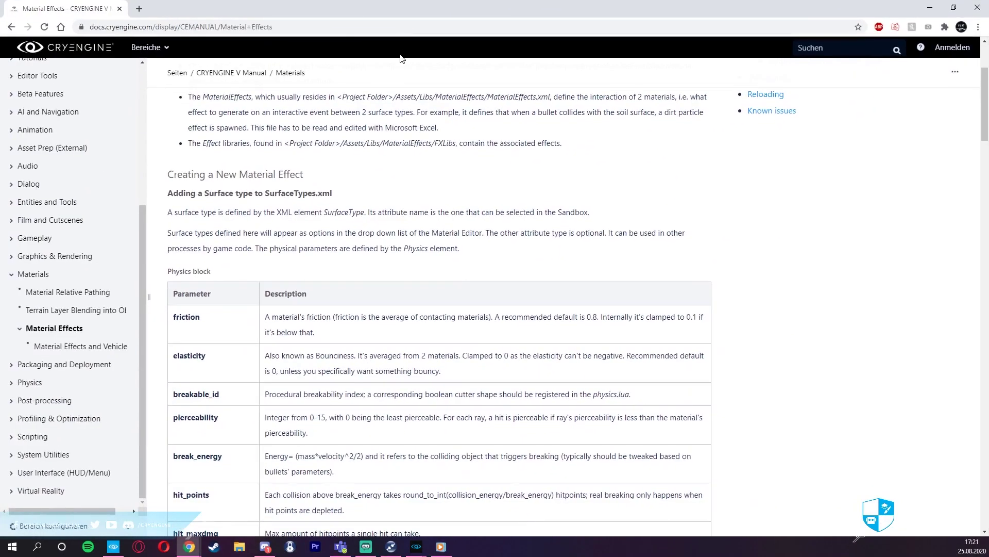
pyautogui.press('F11')
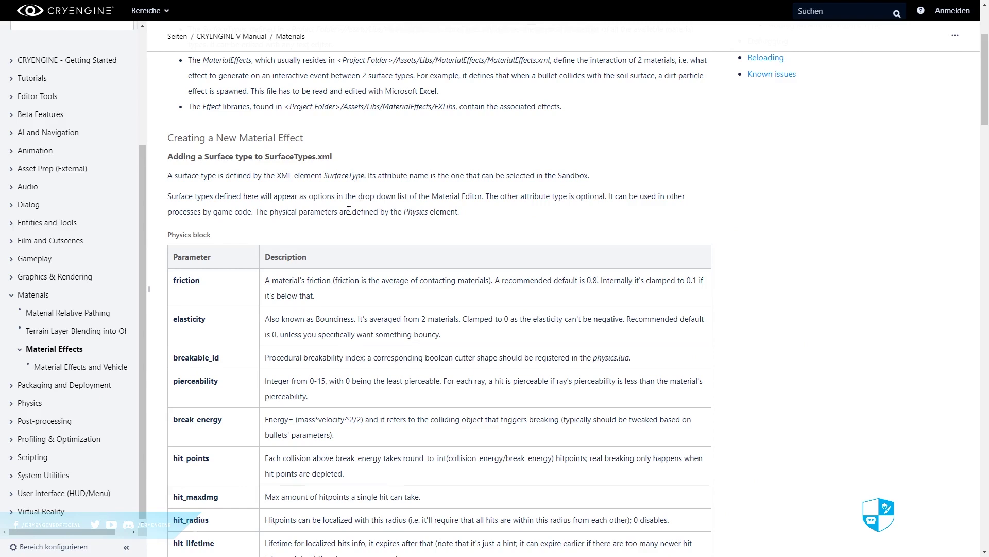
pyautogui.scroll(4, 348, 210)
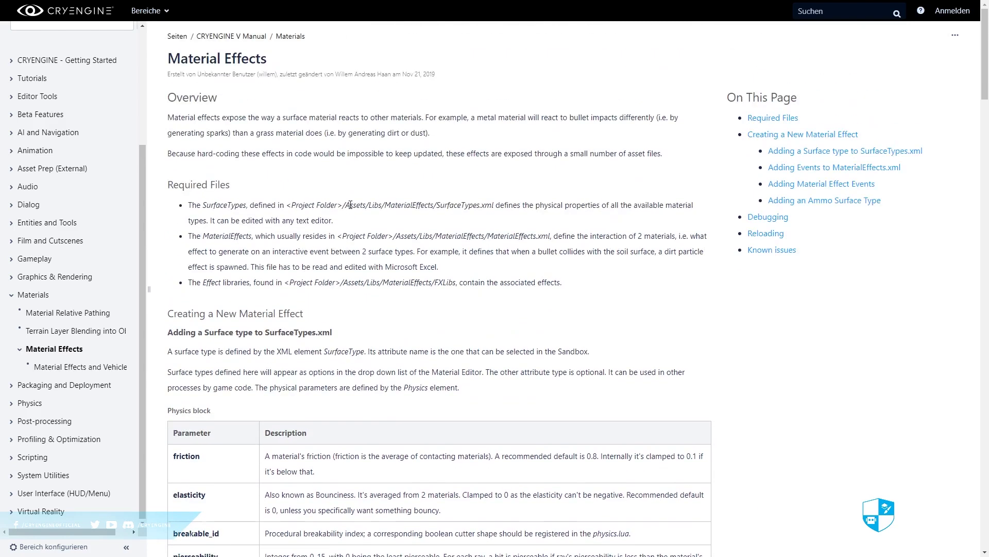
pyautogui.scroll(-3, 344, 189)
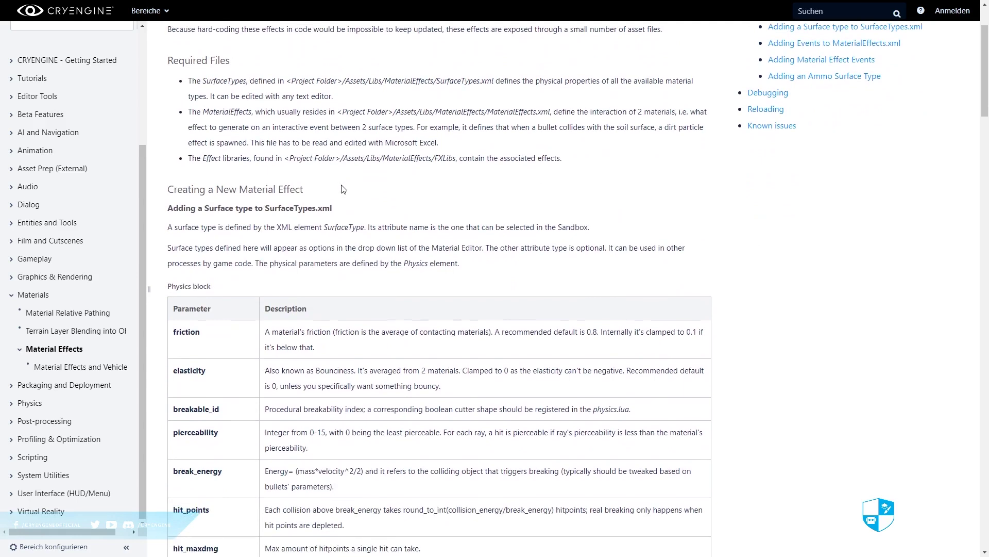
pyautogui.scroll(-3, 344, 189)
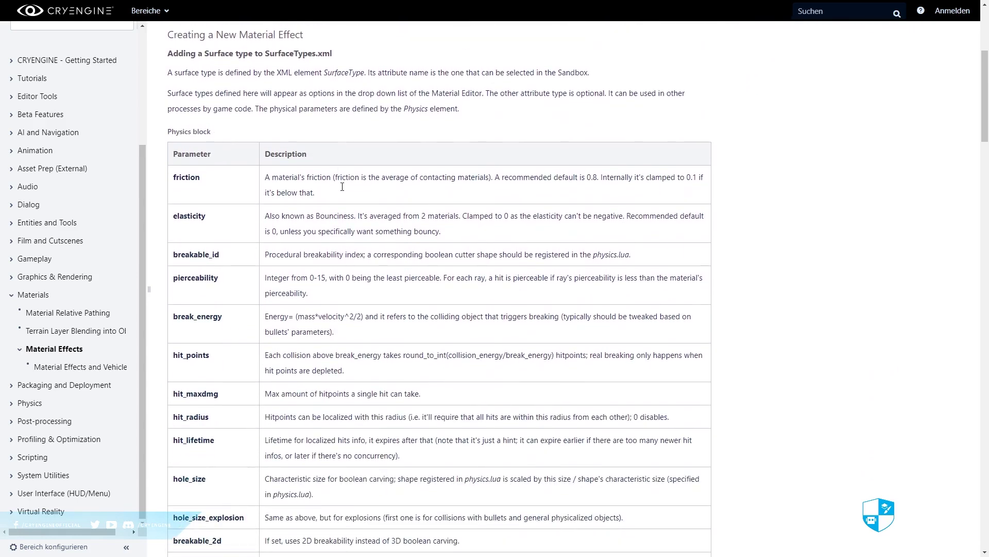
pyautogui.scroll(-4, 342, 187)
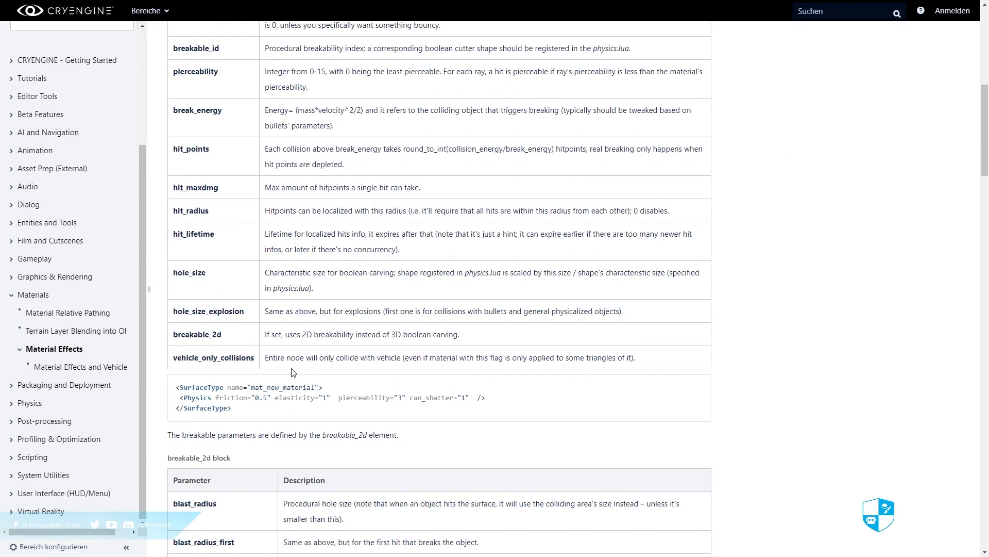
pyautogui.scroll(-2, 296, 376)
pyautogui.scroll(-1, 302, 382)
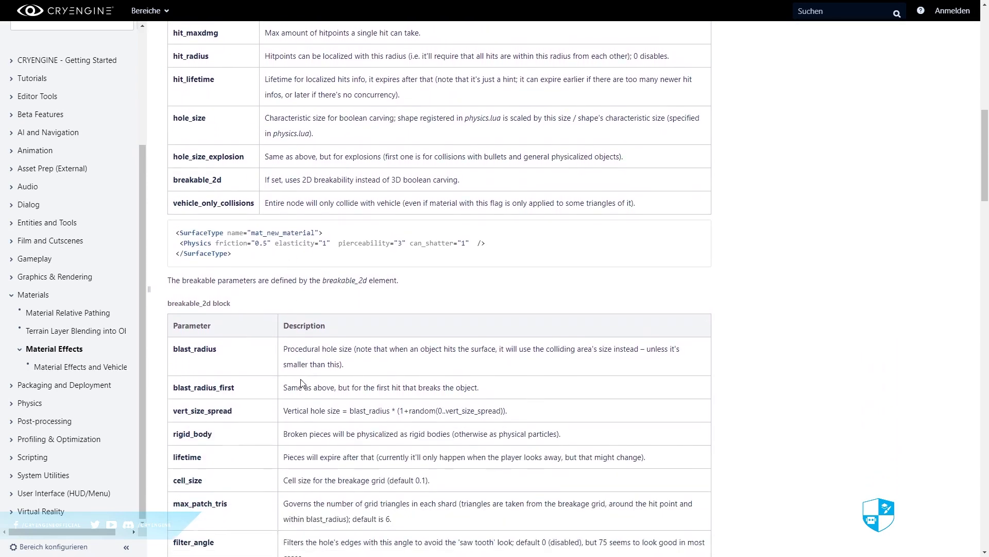
pyautogui.scroll(-5, 302, 382)
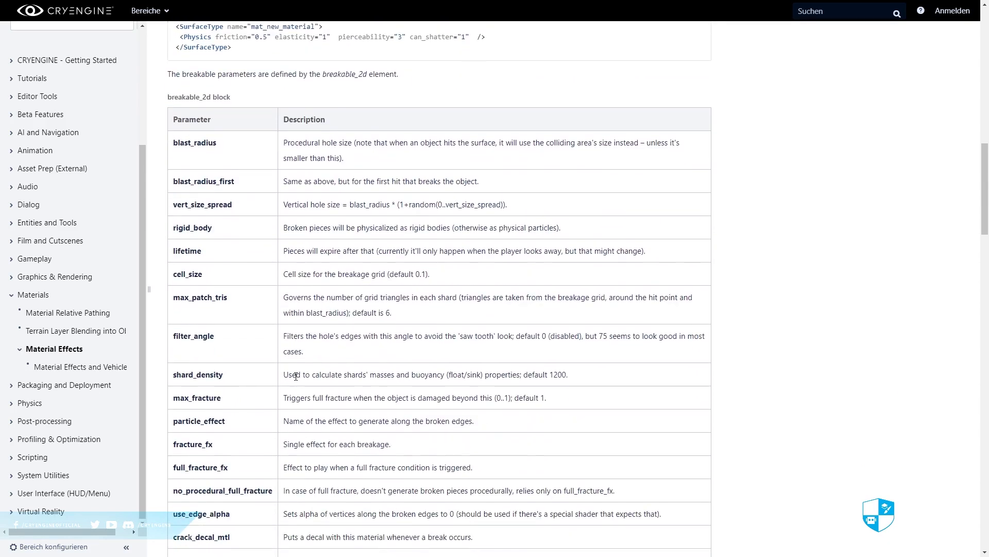
pyautogui.scroll(-3, 297, 377)
pyautogui.scroll(-1, 296, 376)
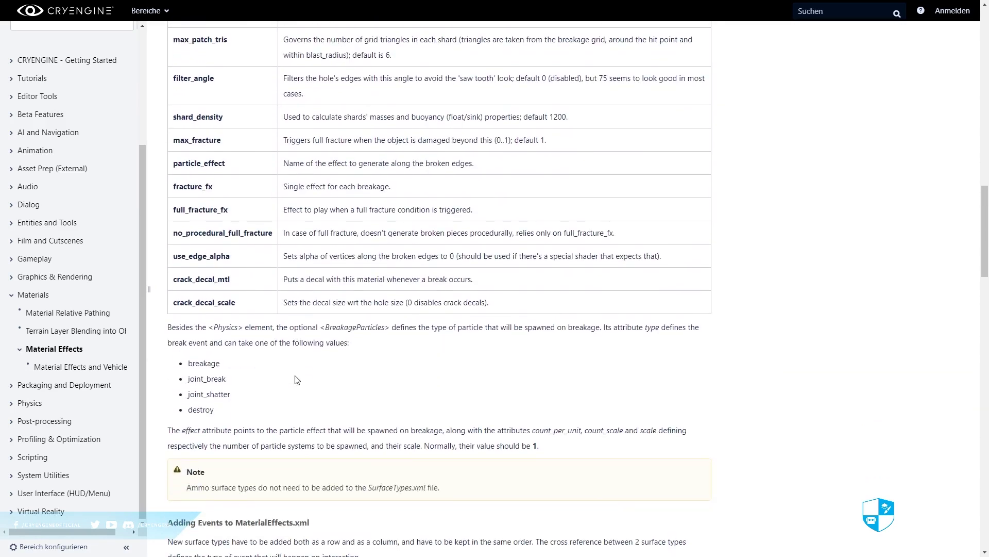
# - Read the manual's sections on adding events to MaterialEffects.xml, material effect events, effect attributes and debugging variables
pyautogui.scroll(-5, 296, 379)
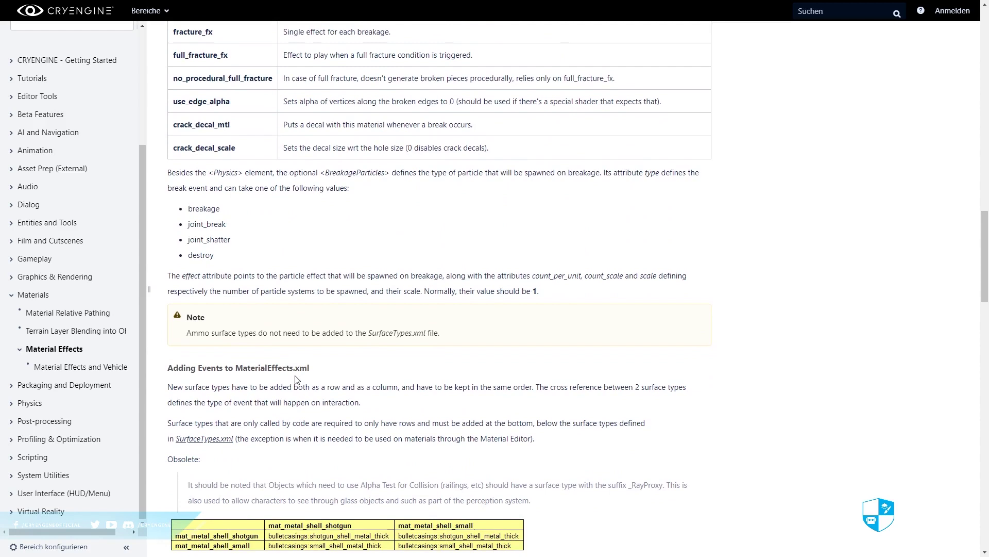
pyautogui.scroll(-8, 296, 380)
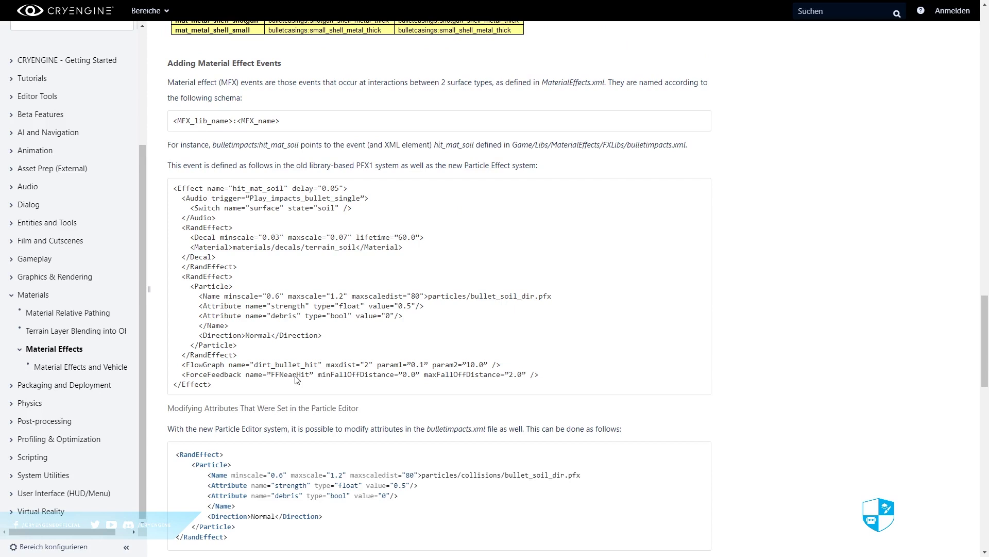
pyautogui.scroll(-3, 297, 379)
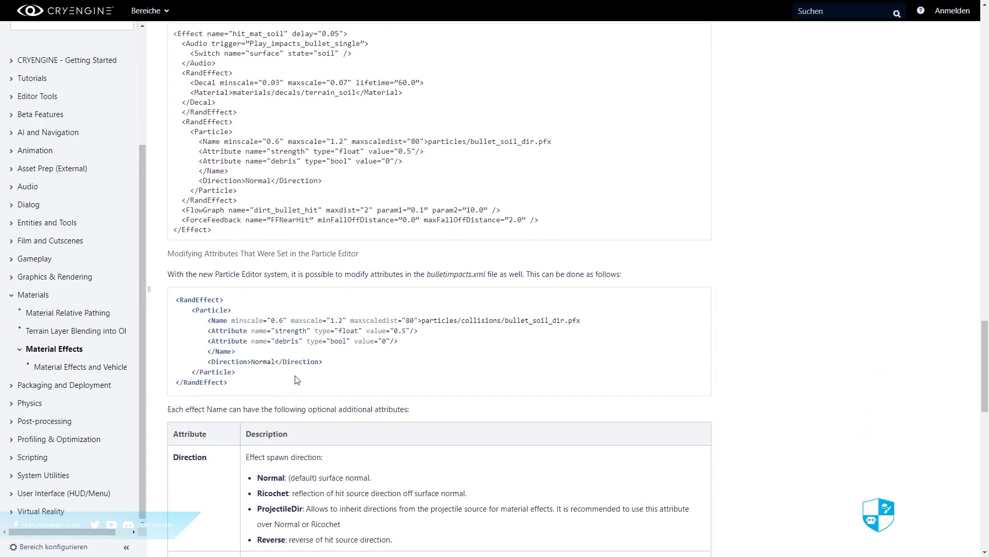
pyautogui.scroll(-3, 296, 379)
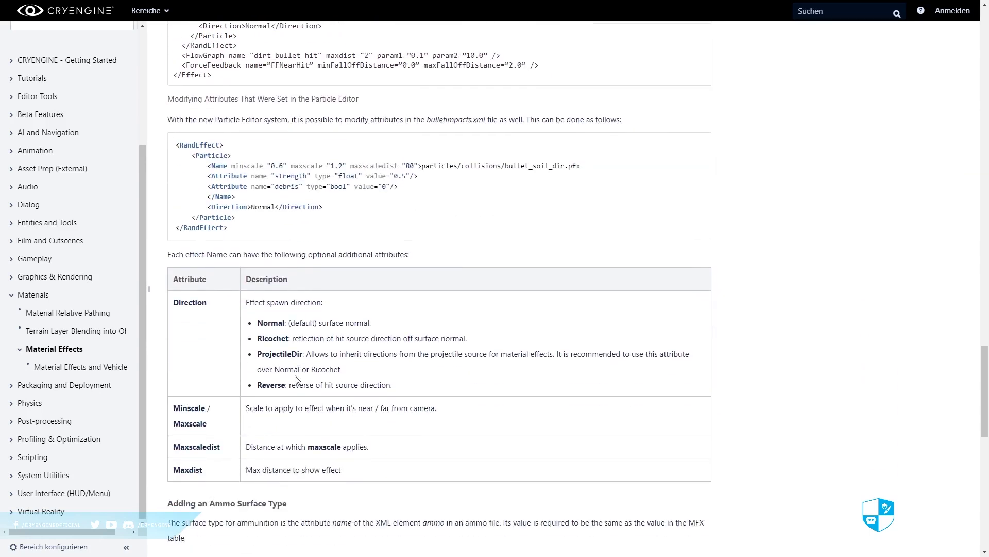
pyautogui.scroll(-4, 296, 380)
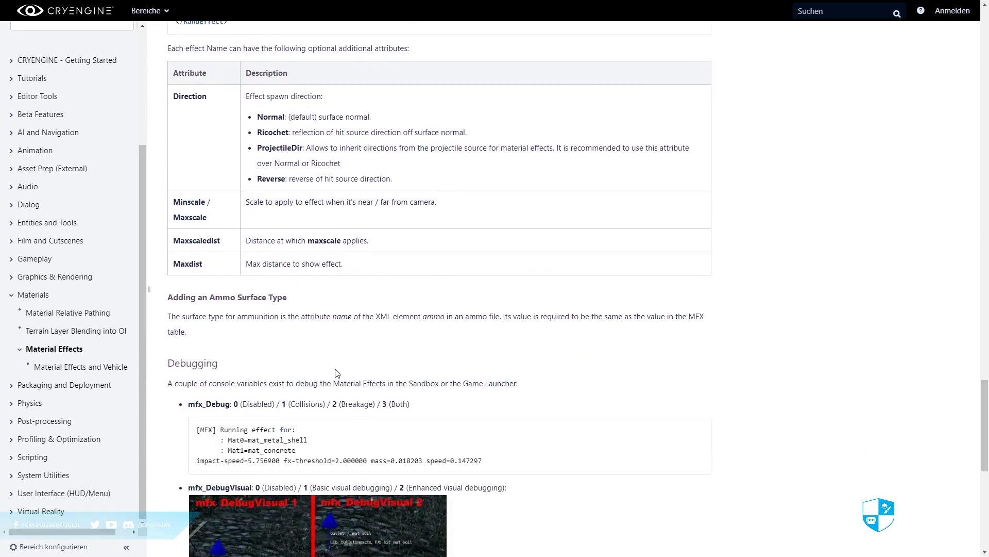
pyautogui.scroll(-4, 336, 372)
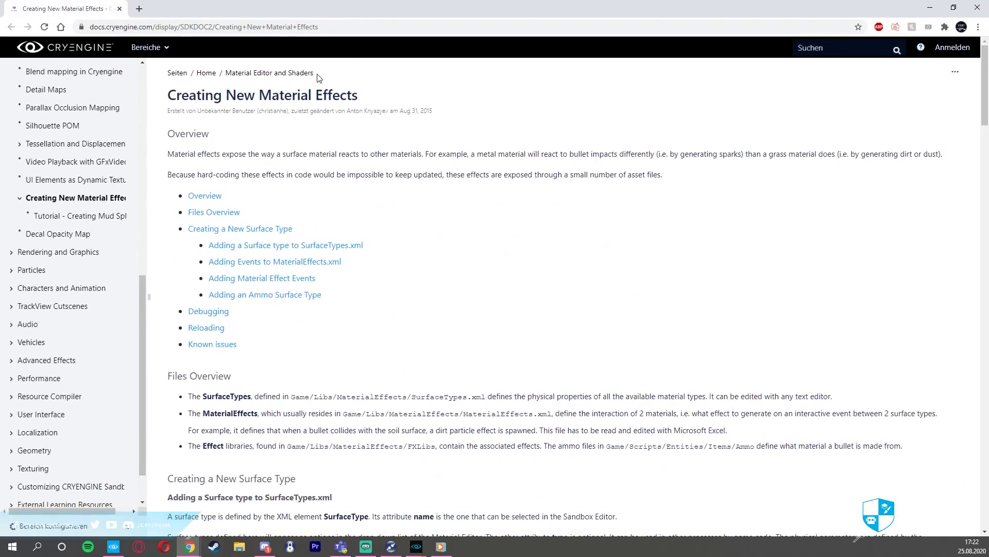
# - Show the older Creating New Material Effects page fullscreen and skim it down to the debugging and reloading sections and back to the files overview
pyautogui.press('F11')
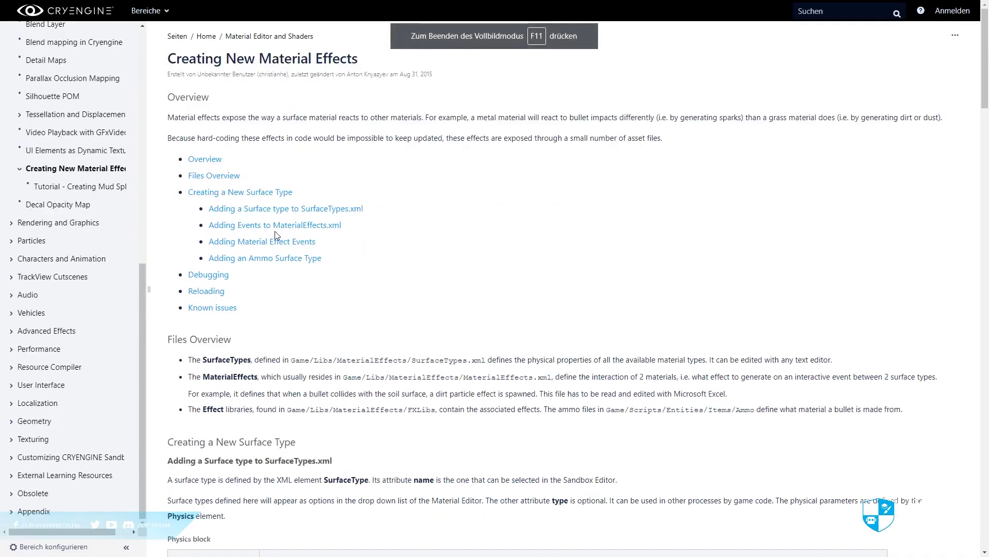
pyautogui.scroll(-6, 320, 324)
pyautogui.scroll(-7, 319, 325)
pyautogui.scroll(5, 320, 325)
pyautogui.scroll(-6, 318, 322)
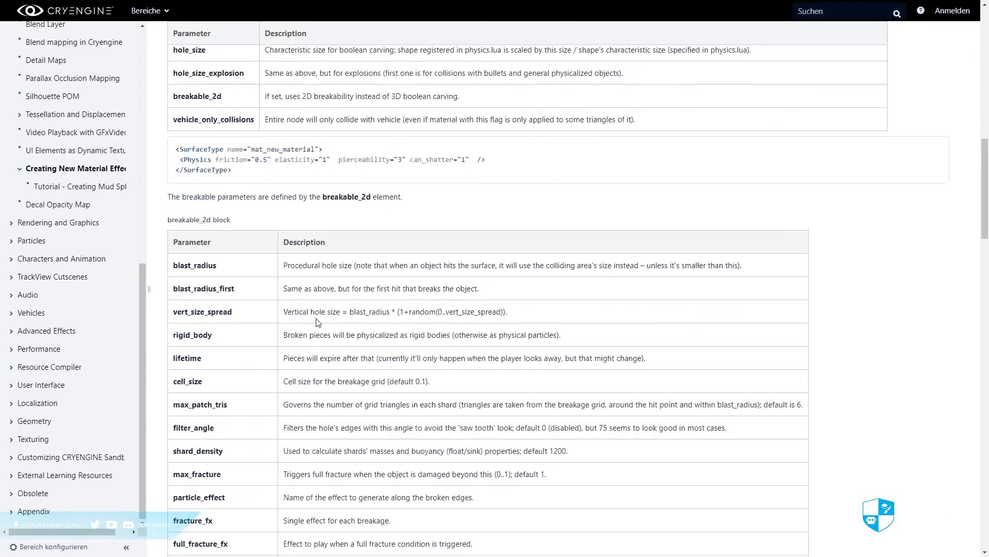
pyautogui.scroll(-20, 318, 322)
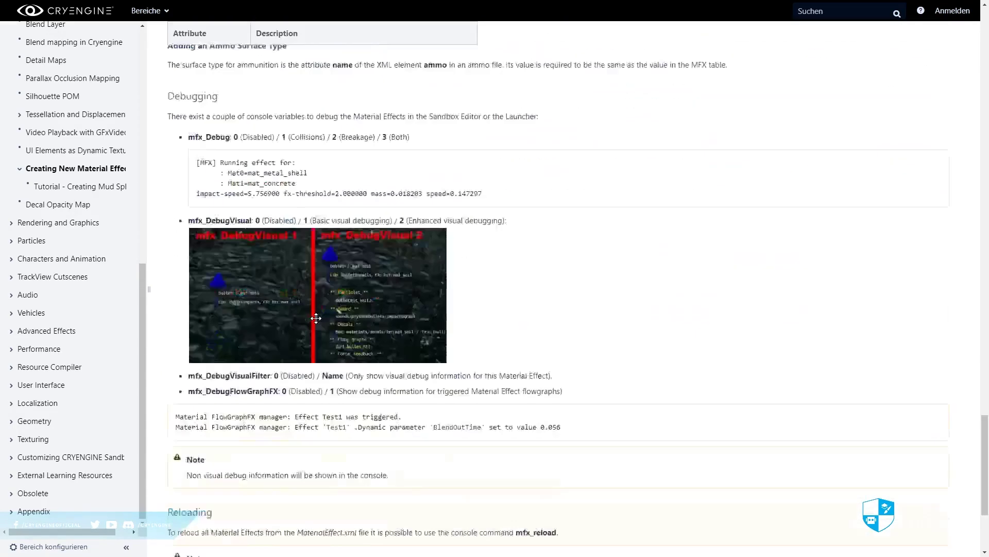
pyautogui.scroll(-5, 316, 318)
pyautogui.scroll(20, 318, 322)
pyautogui.scroll(15, 318, 323)
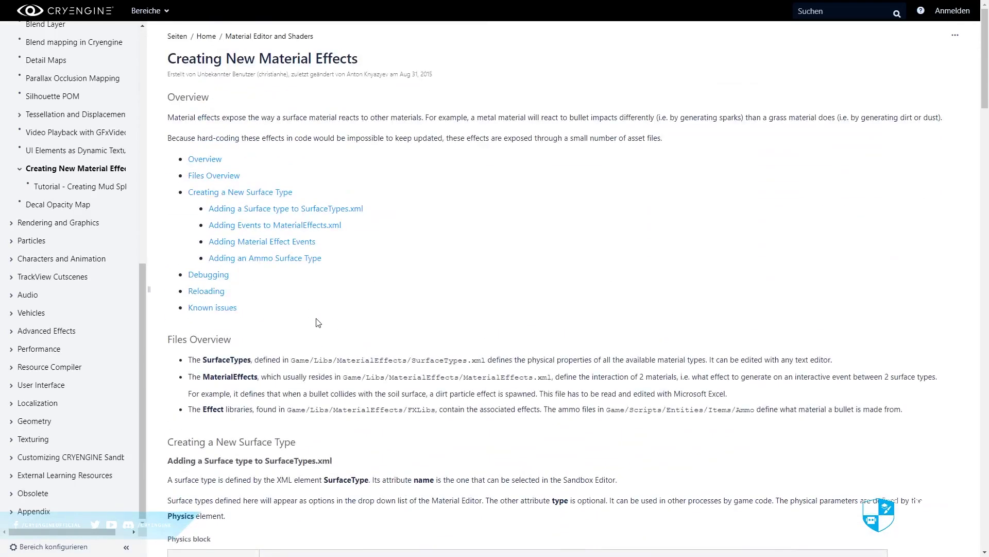
pyautogui.scroll(-3, 320, 319)
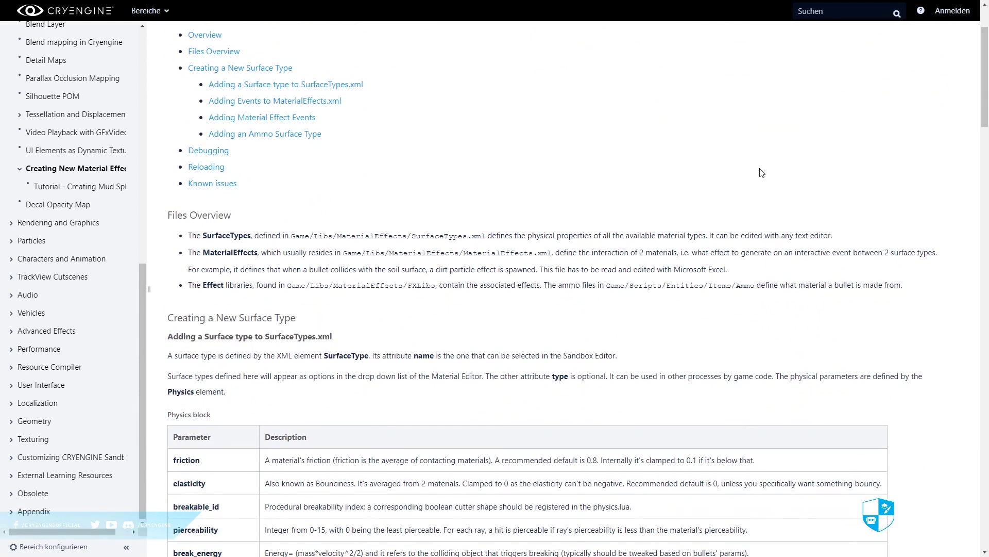
# - Close the fullscreen manual pages, switch back to the Sandbox editor, hide the viewport helpers and fly the camera over the beach
pyautogui.press('F11')
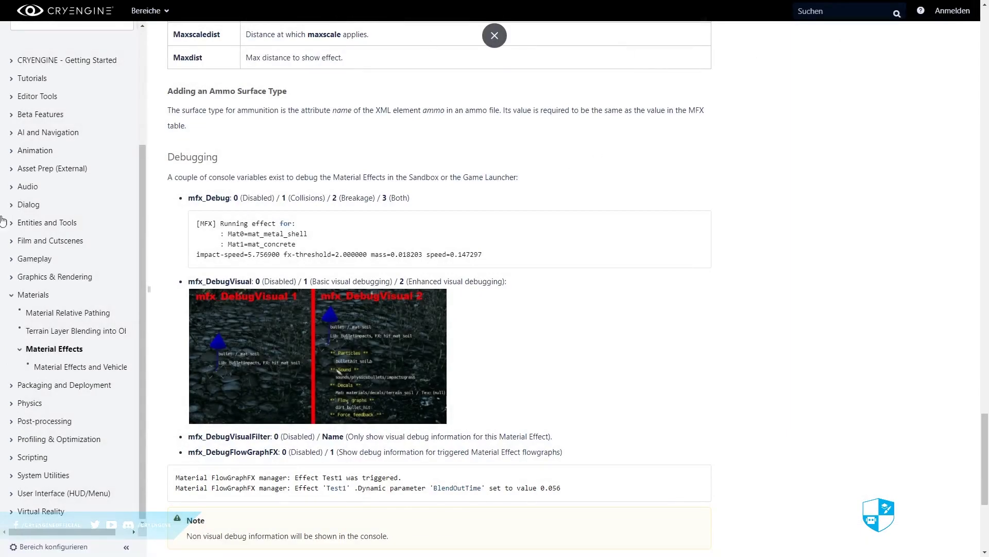
pyautogui.press('F11')
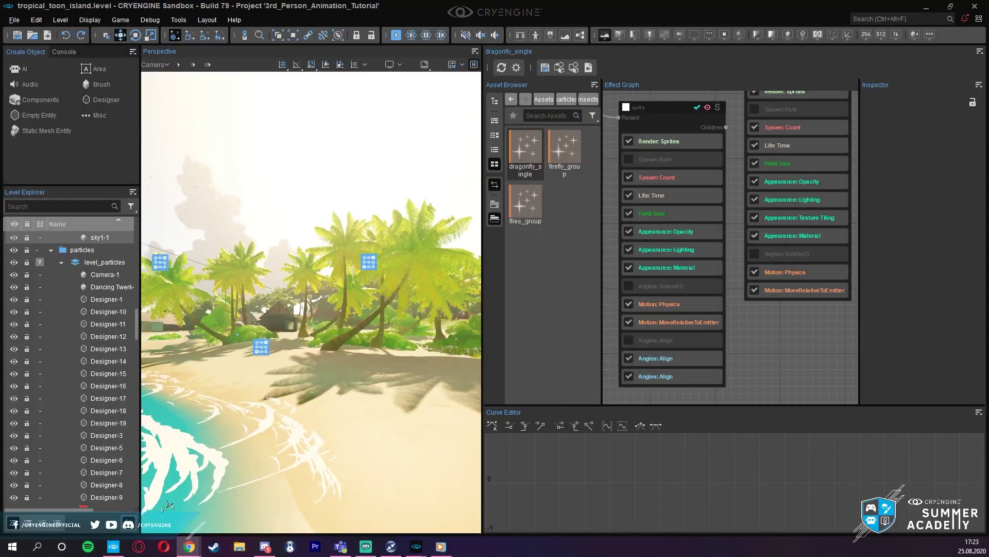
pyautogui.moveTo(249, 247)
pyautogui.mouseDown(button='right')
pyautogui.moveTo(309, 273)
pyautogui.moveTo(194, 248)
pyautogui.moveTo(258, 246)
pyautogui.mouseUp(button='right')
pyautogui.press('w')
pyautogui.hotkey('shift', 'space')
pyautogui.moveTo(307, 218); pyautogui.dragTo(394, 220, button='right')
pyautogui.moveTo(320, 304); pyautogui.dragTo(232, 322, button='right')
pyautogui.press('w')
pyautogui.press('w')
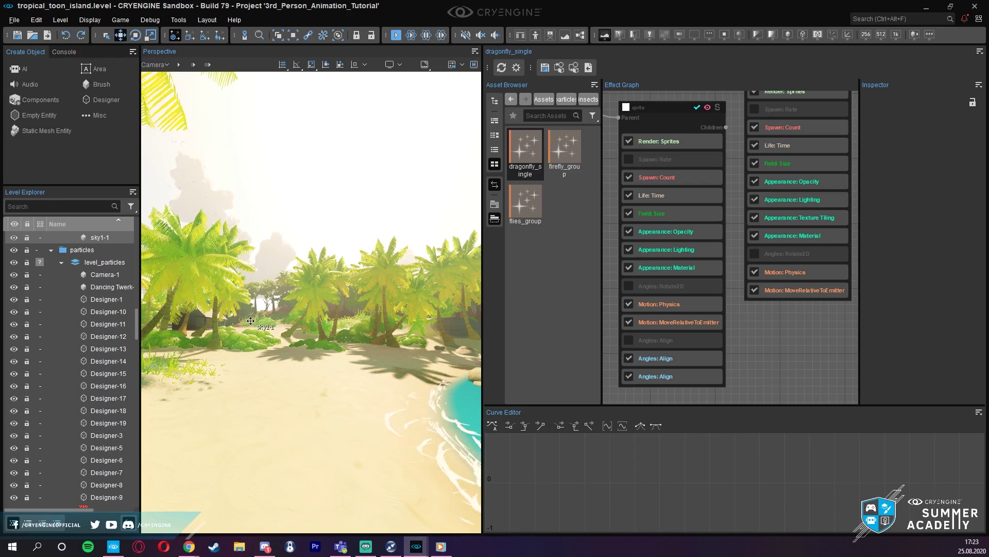
pyautogui.moveTo(278, 312)
pyautogui.mouseDown(button='right')
pyautogui.moveTo(256, 299)
pyautogui.moveTo(286, 312)
pyautogui.mouseUp(button='right')
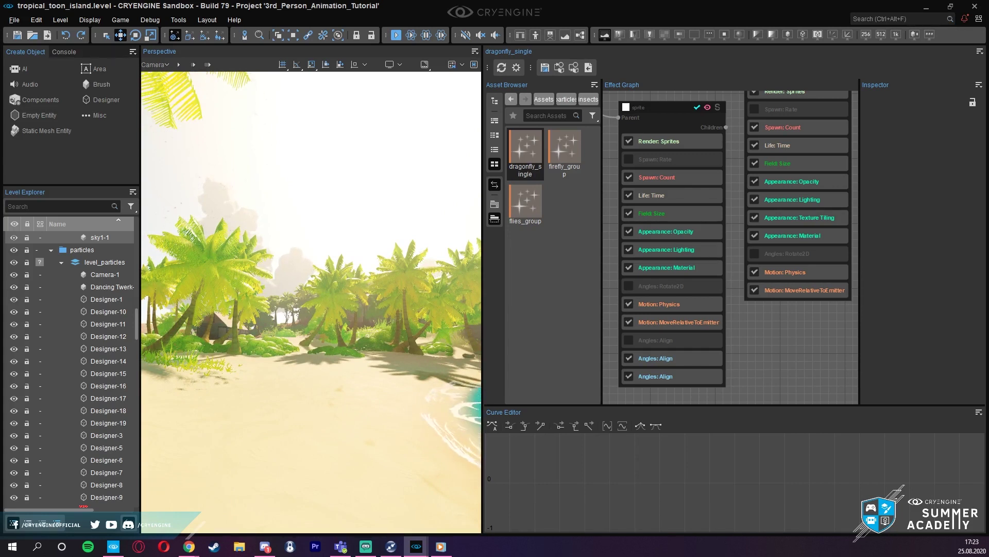
pyautogui.hotkey('alt', 'Tab')
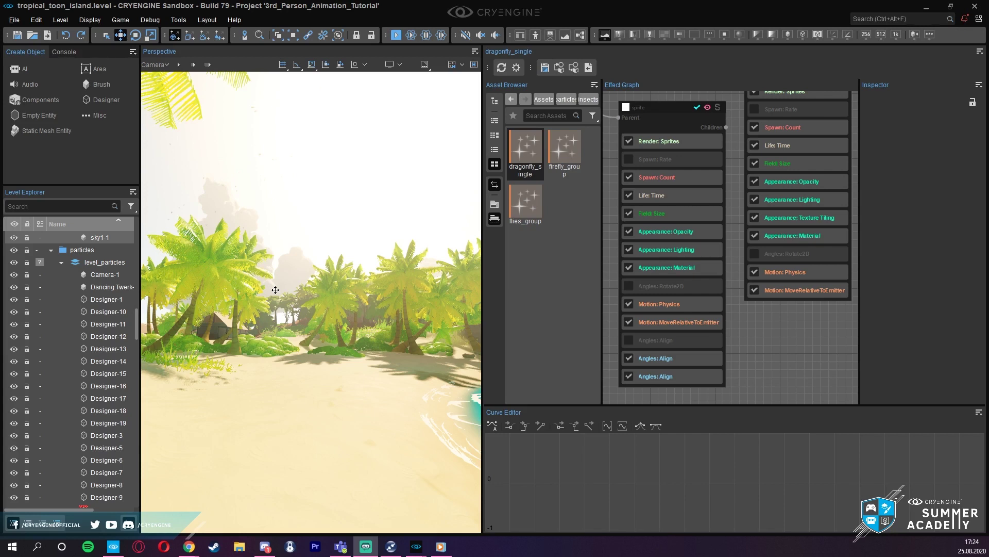
# - Fly the camera along the beach past the huts to the large leafy tree with rocks to examine the insect effects
pyautogui.moveTo(308, 253); pyautogui.dragTo(316, 258, button='right')
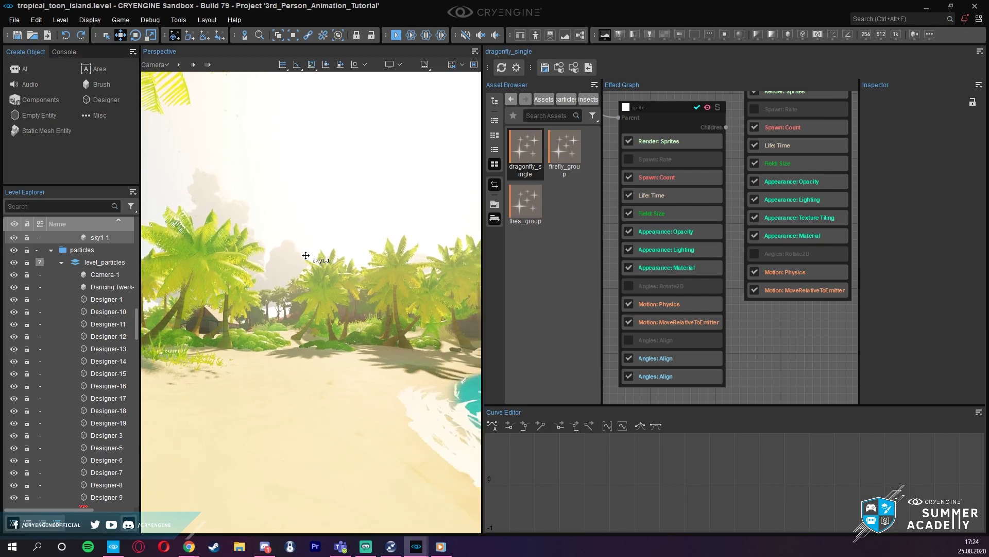
pyautogui.moveTo(331, 235)
pyautogui.mouseDown(button='right')
pyautogui.moveTo(360, 236)
pyautogui.moveTo(330, 233)
pyautogui.mouseUp(button='right')
pyautogui.press('w')
pyautogui.moveTo(304, 263); pyautogui.dragTo(334, 234, button='right')
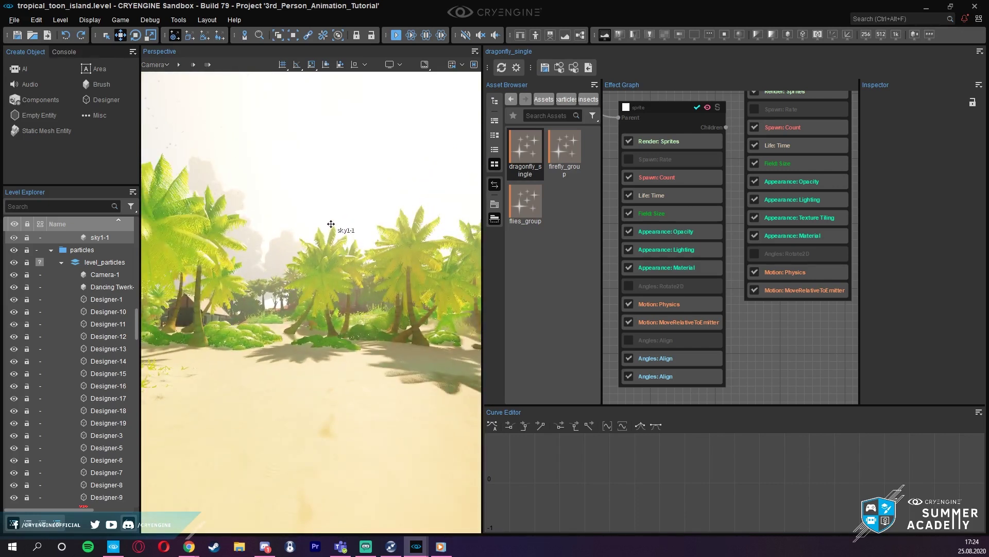
pyautogui.moveTo(326, 240); pyautogui.dragTo(289, 257, button='right')
pyautogui.press('w')
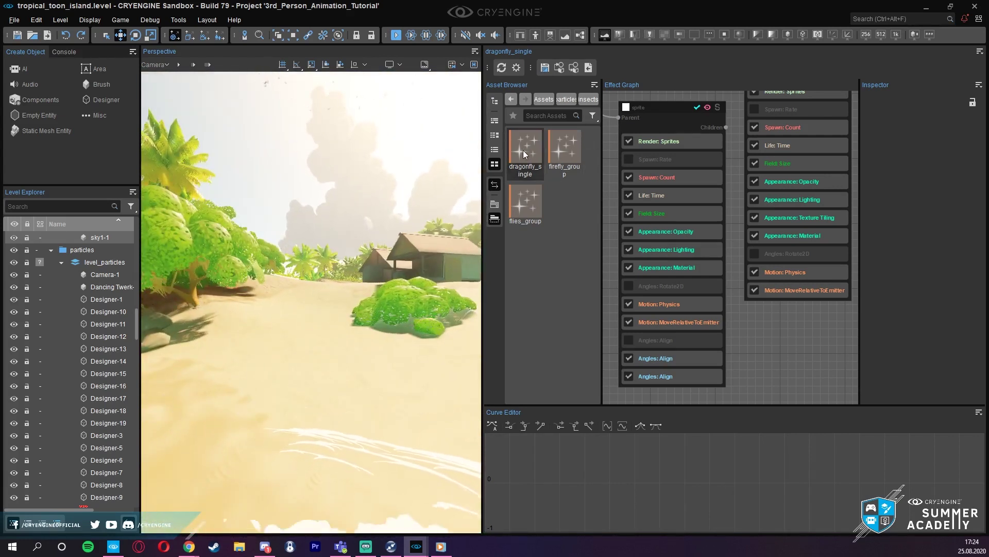
pyautogui.click(514, 168)
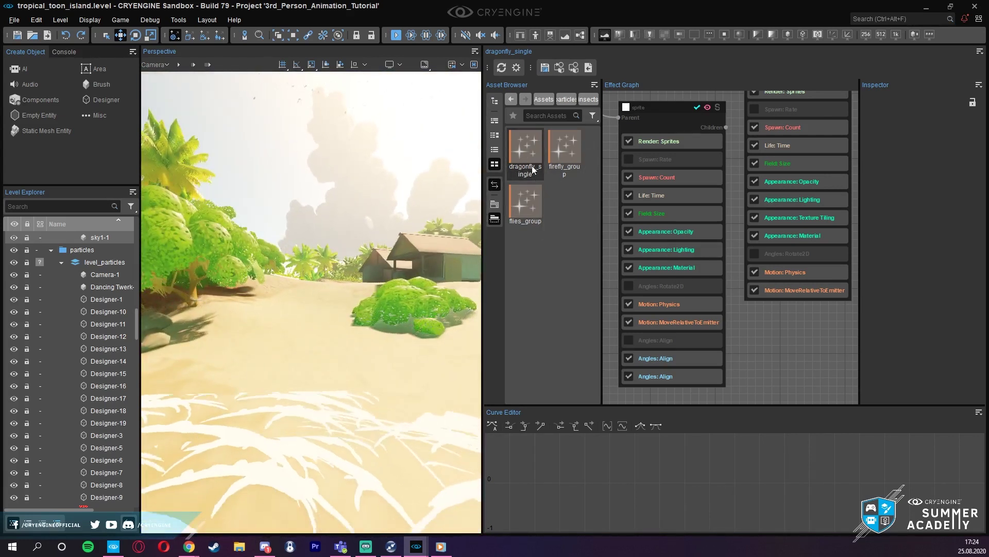
pyautogui.moveTo(146, 341)
pyautogui.mouseDown(button='right')
pyautogui.moveTo(98, 341)
pyautogui.moveTo(155, 340)
pyautogui.mouseUp(button='right')
pyautogui.press('w')
pyautogui.press('d')
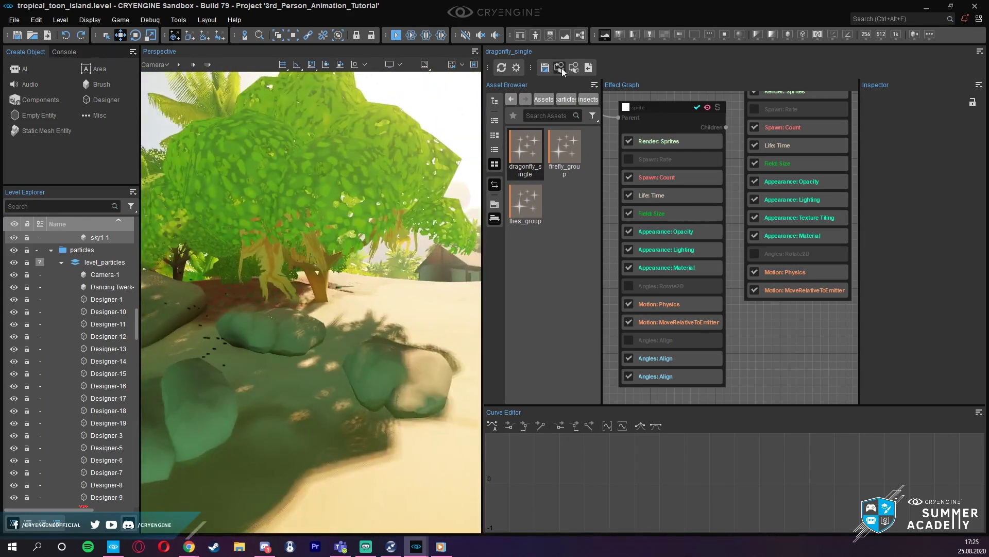
# - Show the viewport helpers and select the particle entity beneath the large leafy tree
pyautogui.click(474, 66)
pyautogui.press('w')
pyautogui.moveTo(336, 288); pyautogui.dragTo(381, 289, button='right')
pyautogui.click(346, 300)
pyautogui.scroll(-5, 346, 300)
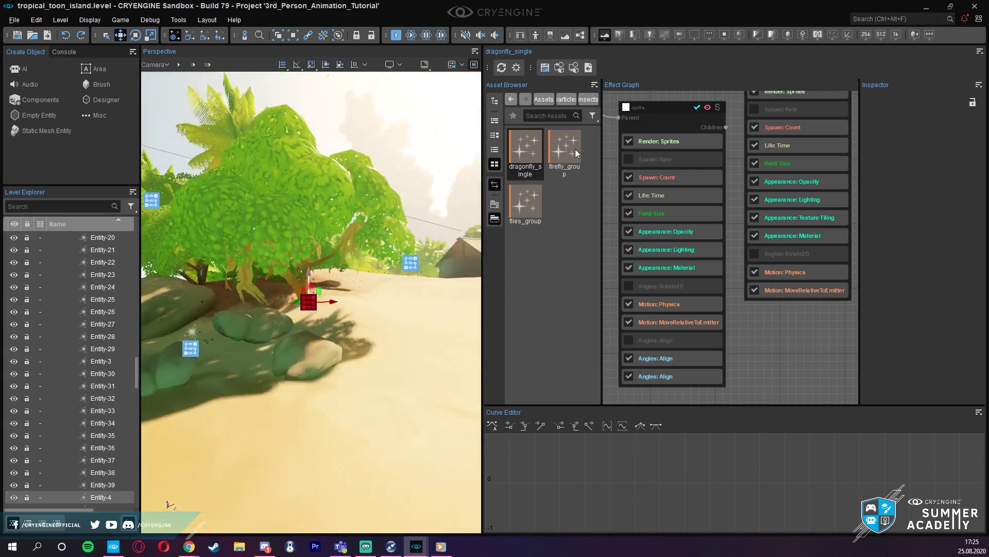
# - Browse to the environment folder in the particles assets and turn the camera to the palm tree by the shore
pyautogui.click(563, 102)
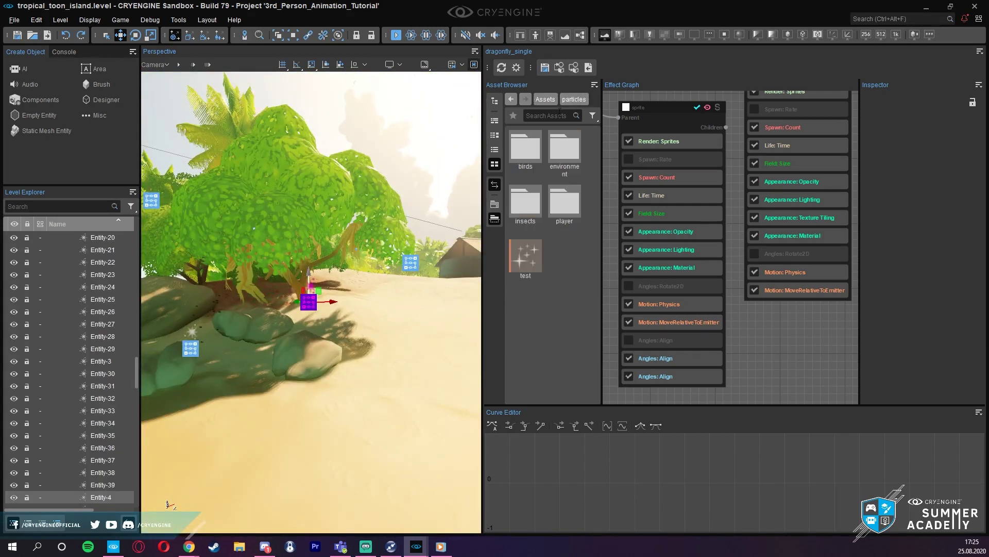
pyautogui.doubleClick(566, 151)
pyautogui.moveTo(432, 206); pyautogui.dragTo(436, 209, button='right')
pyautogui.moveTo(311, 301); pyautogui.dragTo(409, 296, button='right')
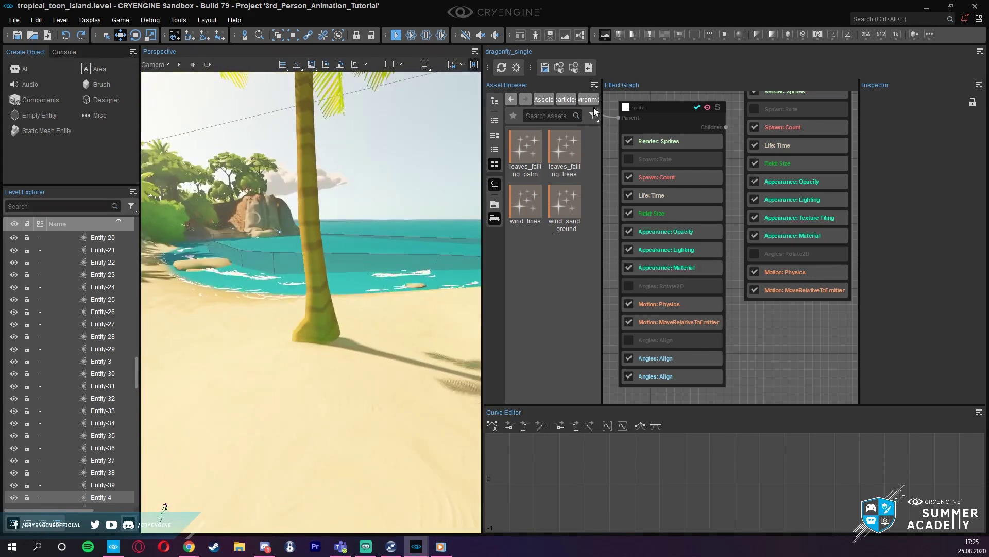
# - Open the leaves_falling_palm effect, place an instance in the palm tree's crown and lower it slightly along the trunk
pyautogui.doubleClick(530, 144)
pyautogui.moveTo(524, 146); pyautogui.dragTo(317, 118)
pyautogui.scroll(-4, 317, 247)
pyautogui.press('w')
pyautogui.moveTo(317, 119); pyautogui.dragTo(301, 96, button='right')
pyautogui.press('d')
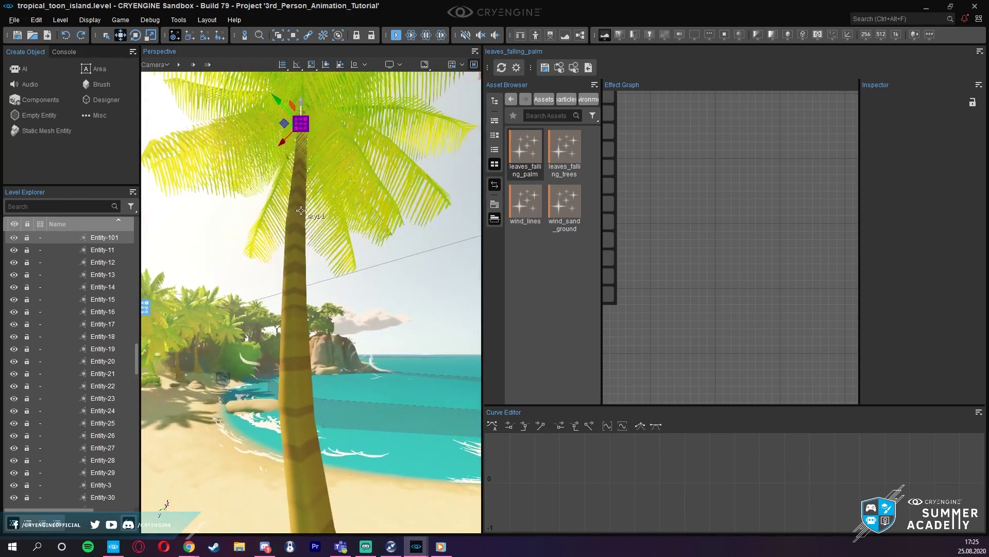
pyautogui.moveTo(301, 100); pyautogui.dragTo(292, 169)
pyautogui.press('a')
pyautogui.moveTo(291, 169); pyautogui.dragTo(341, 182, button='right')
# - Bring the falling_leafs node into view in the effect graph, select it and reposition it
pyautogui.moveTo(610, 129); pyautogui.dragTo(762, 252, button='middle')
pyautogui.scroll(-3, 762, 252)
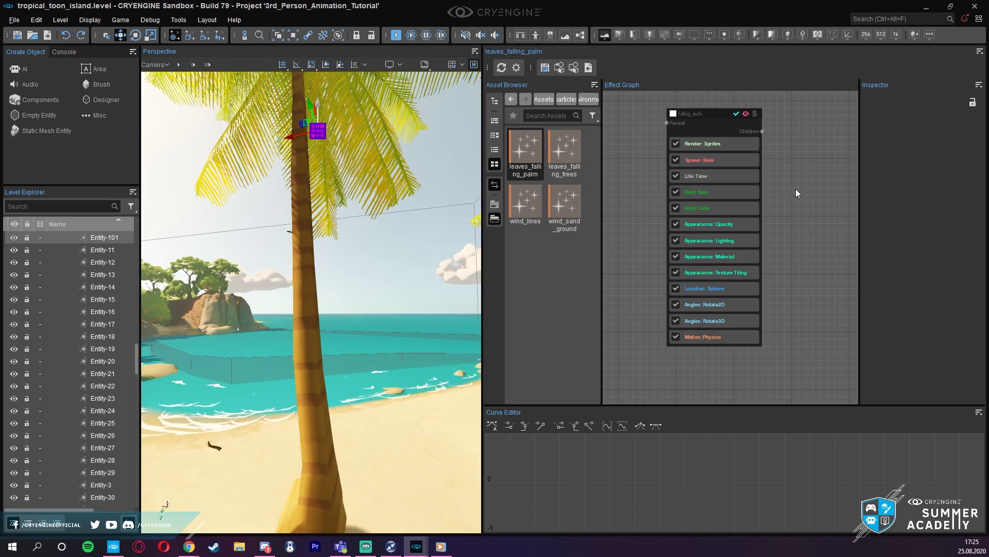
pyautogui.click(712, 134)
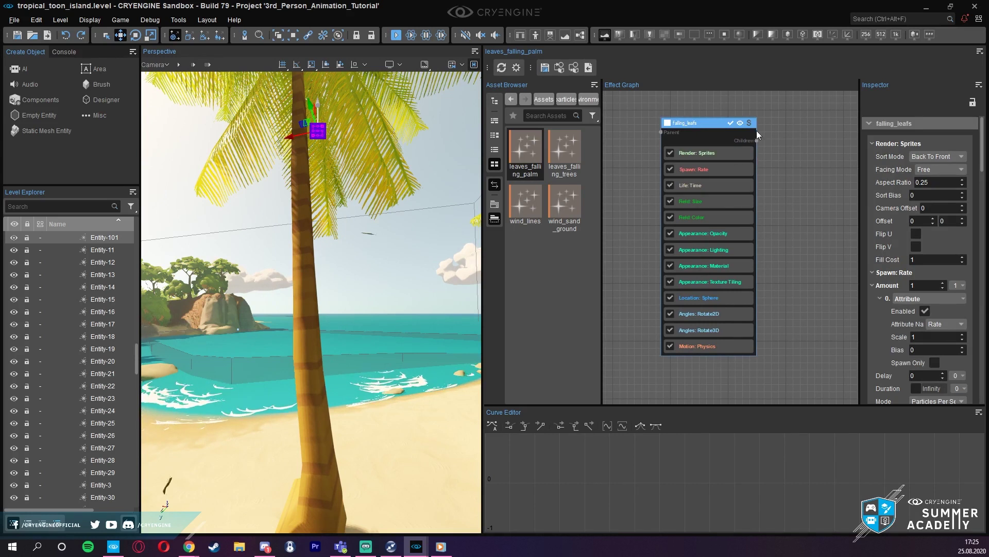
pyautogui.moveTo(698, 123); pyautogui.dragTo(676, 116)
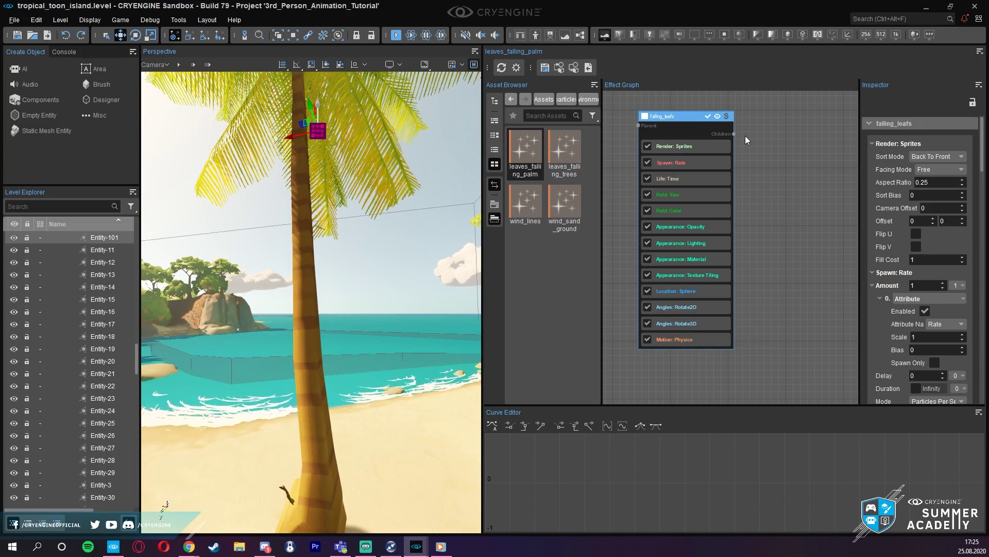
# - Move the camera around the palm tree to examine the falling leaves from several sides
pyautogui.press('d')
pyautogui.moveTo(388, 233); pyautogui.dragTo(289, 247, button='right')
pyautogui.moveTo(288, 291); pyautogui.dragTo(373, 228, button='right')
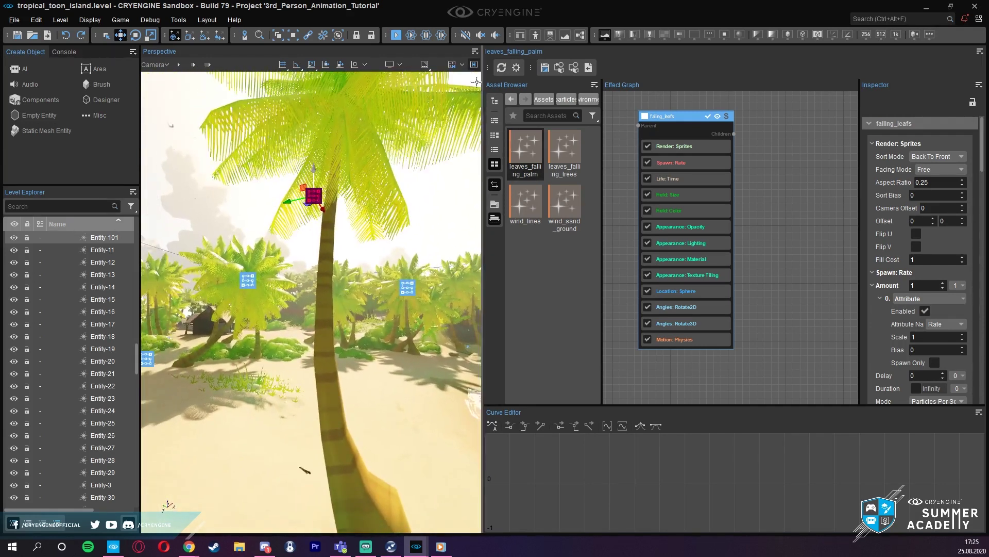
pyautogui.press('a')
pyautogui.moveTo(413, 117); pyautogui.dragTo(458, 130, button='right')
pyautogui.moveTo(351, 248); pyautogui.dragTo(411, 207, button='right')
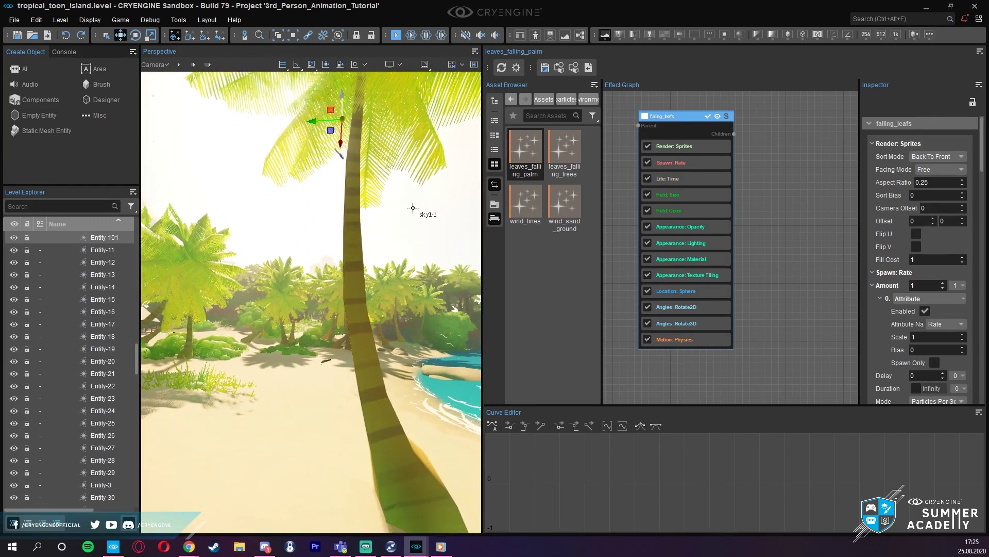
# - Inspect the Render: Sprites feature of the falling_leafs node and the Render feature types that can be added after it
pyautogui.moveTo(689, 114); pyautogui.dragTo(699, 114)
pyautogui.click(704, 144)
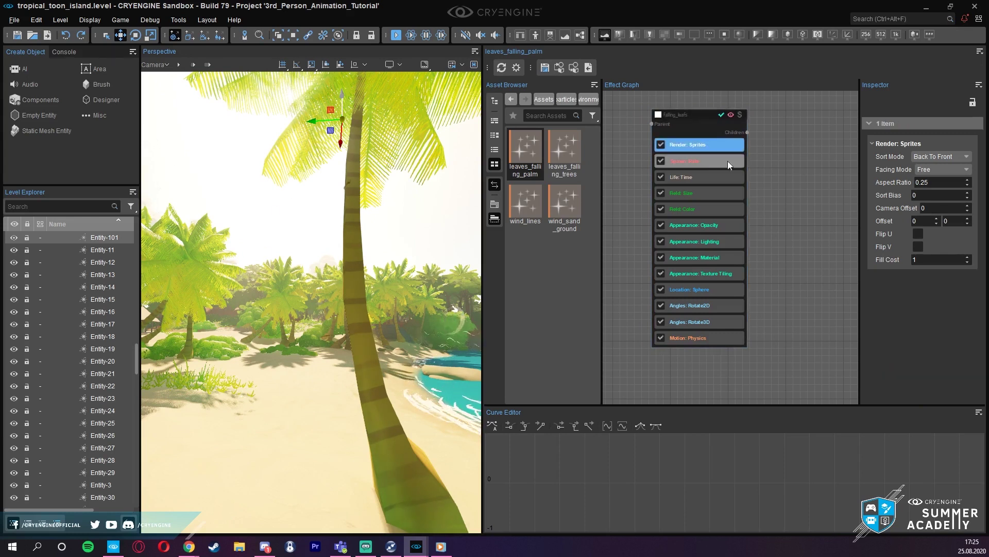
pyautogui.rightClick(709, 148)
pyautogui.moveTo(738, 210)
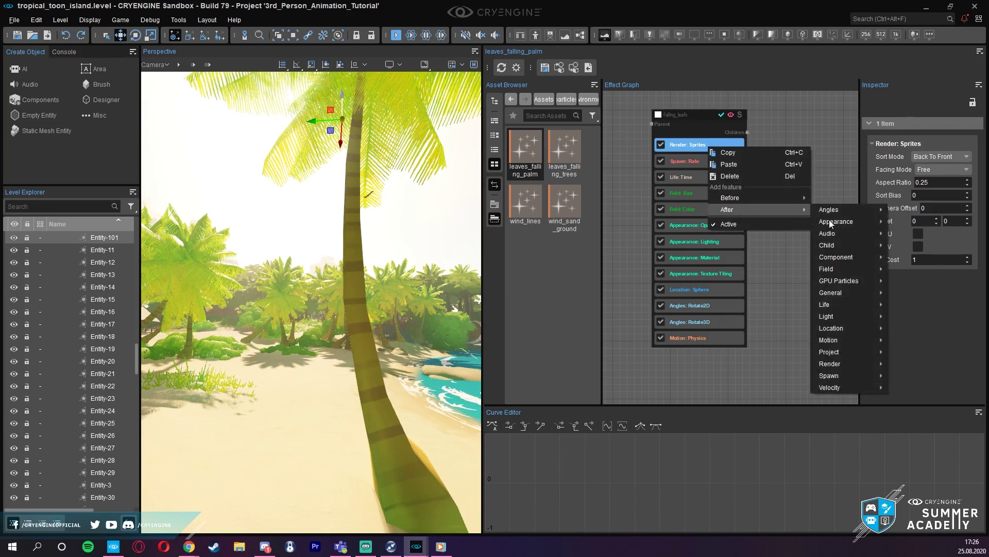
pyautogui.moveTo(831, 364)
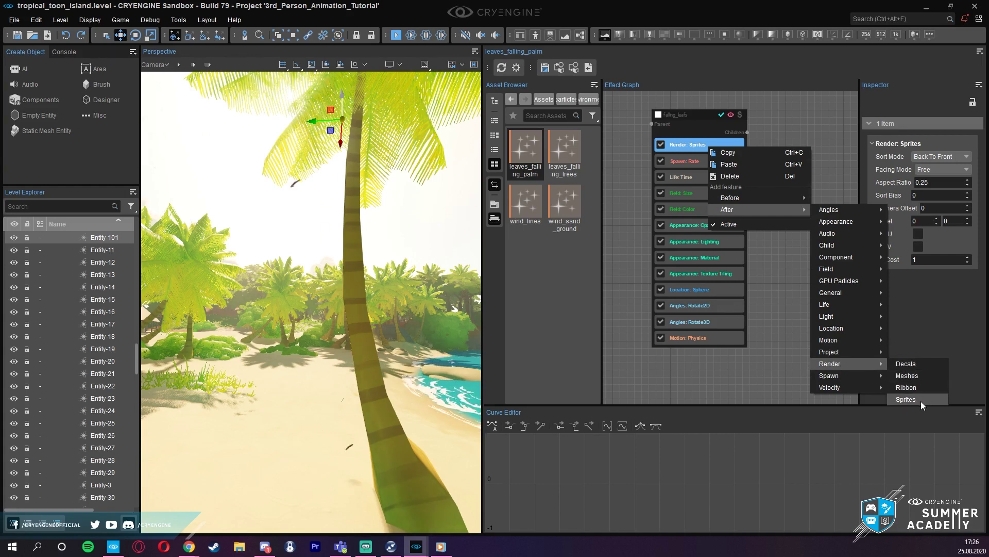
# - Widen the Inspector and set the Spawn: Rate amount of falling_leafs to 50 particles per second
pyautogui.click(682, 160)
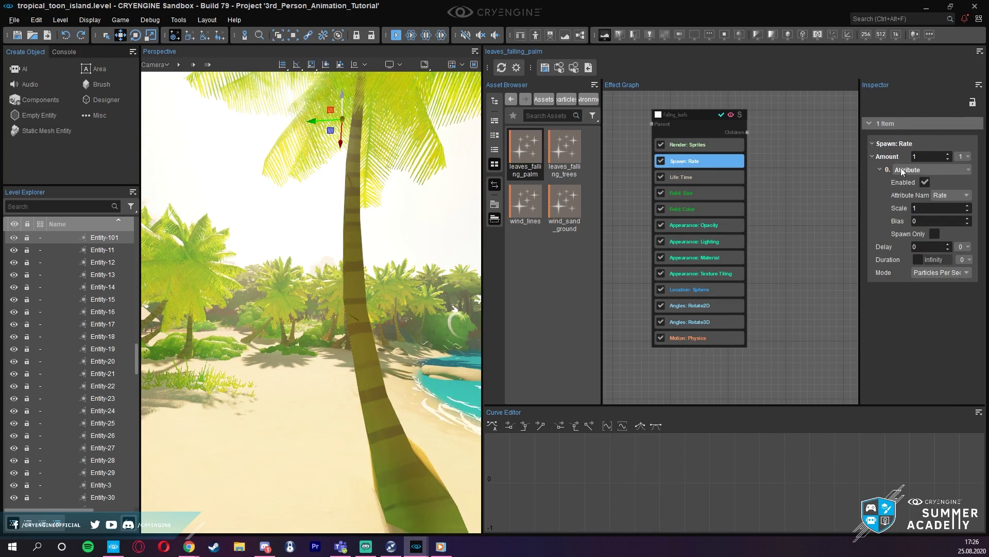
pyautogui.moveTo(859, 212); pyautogui.dragTo(819, 250)
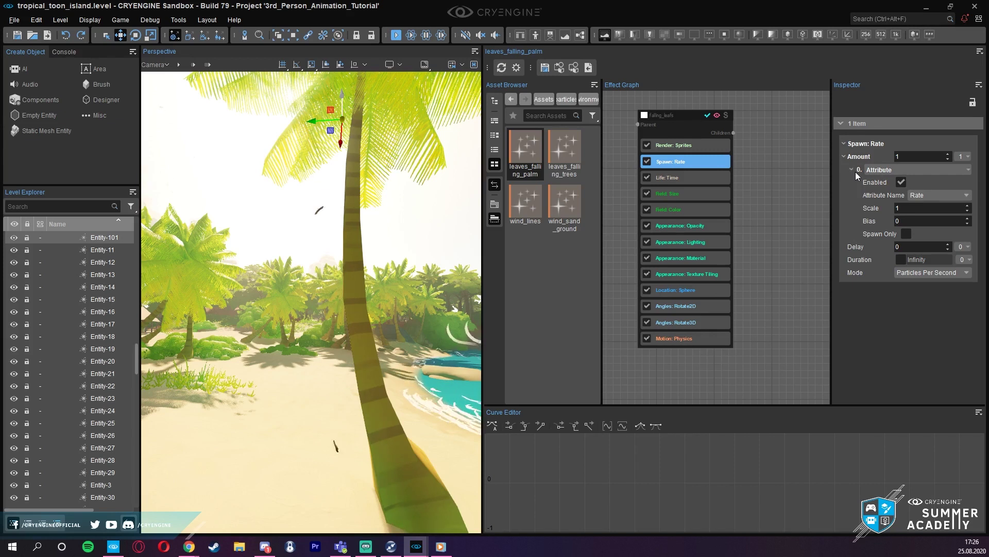
pyautogui.click(905, 157)
pyautogui.write('5')
pyautogui.press('Return')
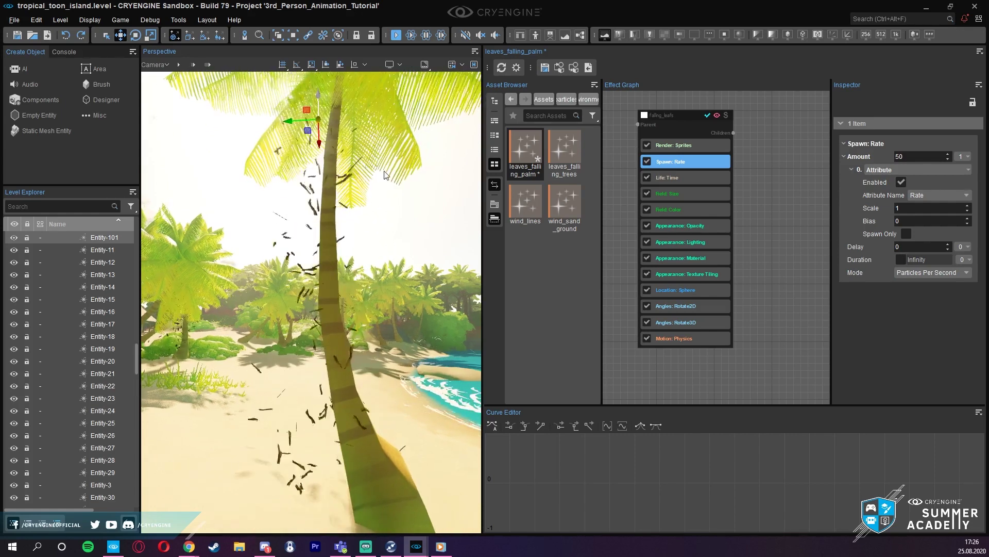
# - Raise the Spawn: Rate amount to 150 and then 1500 particles per second, viewing the leaves around the palm
pyautogui.moveTo(393, 182)
pyautogui.mouseDown(button='right')
pyautogui.moveTo(260, 185)
pyautogui.moveTo(405, 175)
pyautogui.moveTo(402, 190)
pyautogui.mouseUp(button='right')
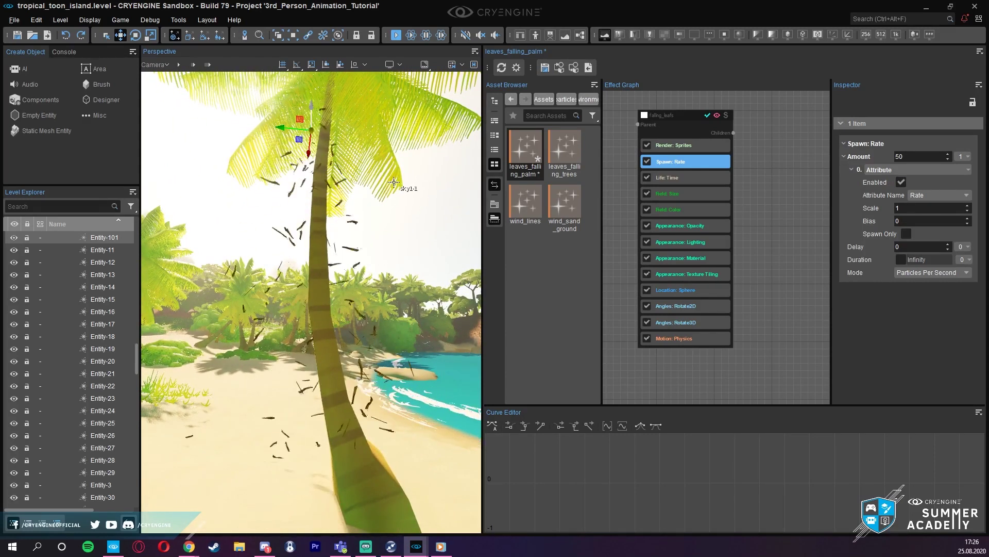
pyautogui.moveTo(442, 190); pyautogui.dragTo(435, 198, button='right')
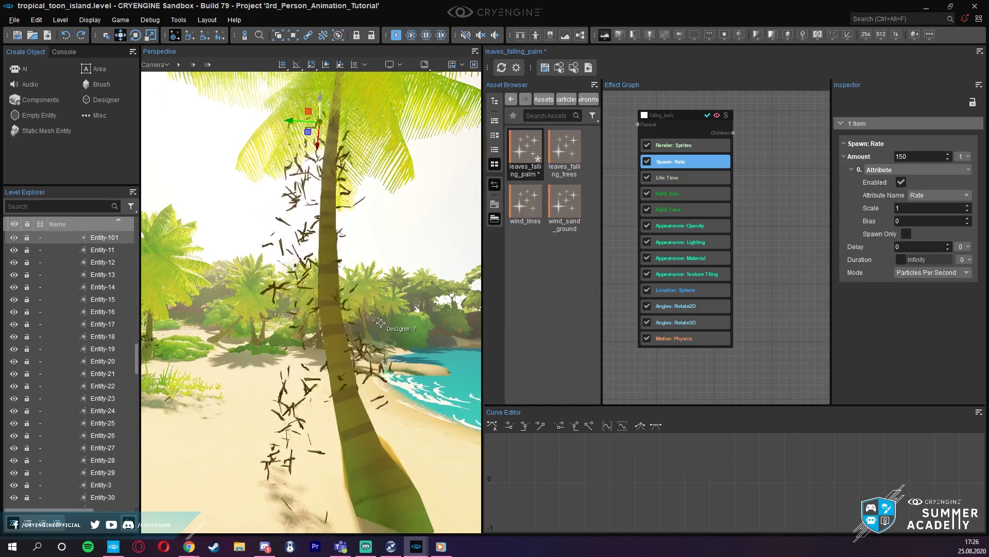
pyautogui.click(929, 157)
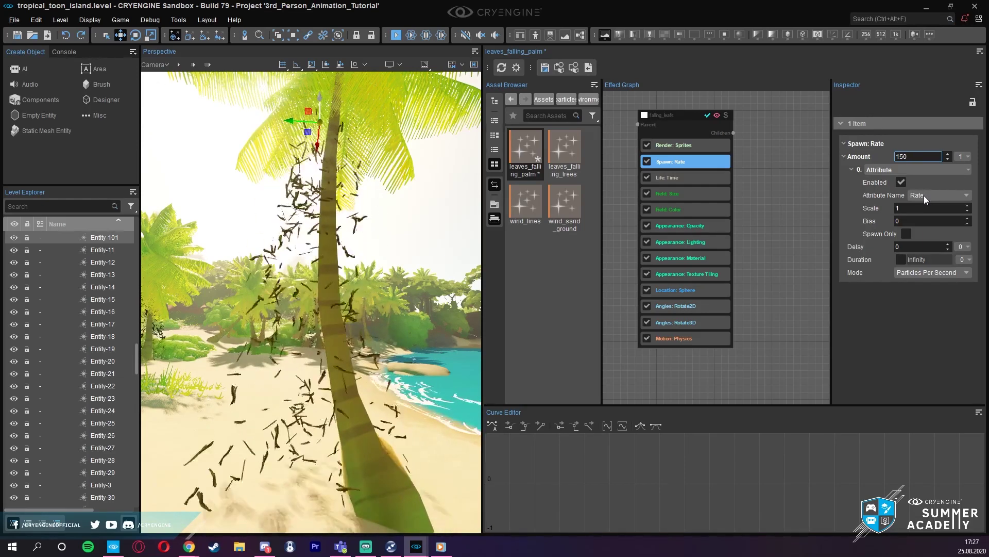
pyautogui.write('0')
pyautogui.press('Return')
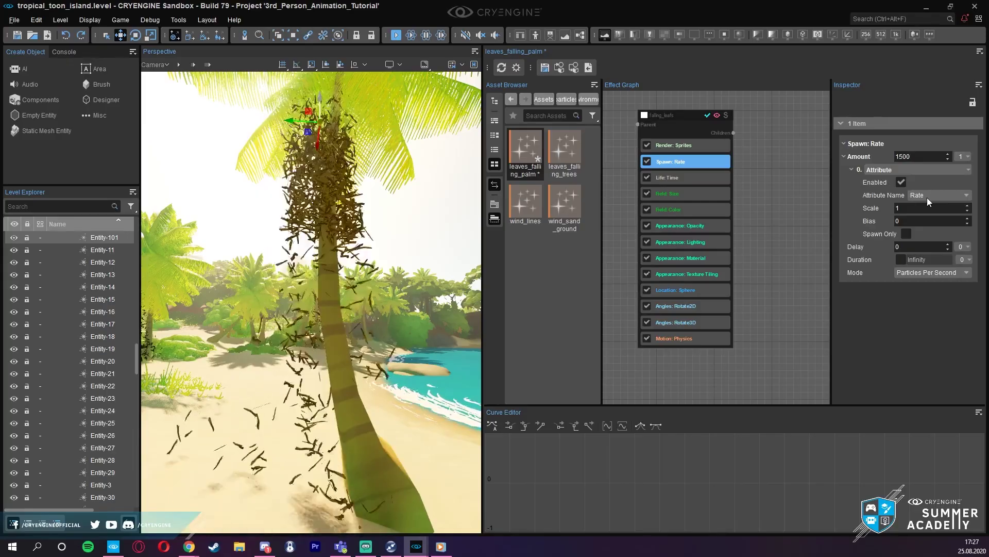
# - View the dense leaves around the trunk and set the Spawn: Rate amount to 5000 particles per second
pyautogui.moveTo(282, 218); pyautogui.dragTo(201, 230, button='right')
pyautogui.moveTo(319, 198); pyautogui.dragTo(383, 203, button='right')
pyautogui.doubleClick(904, 157)
pyautogui.click(905, 157)
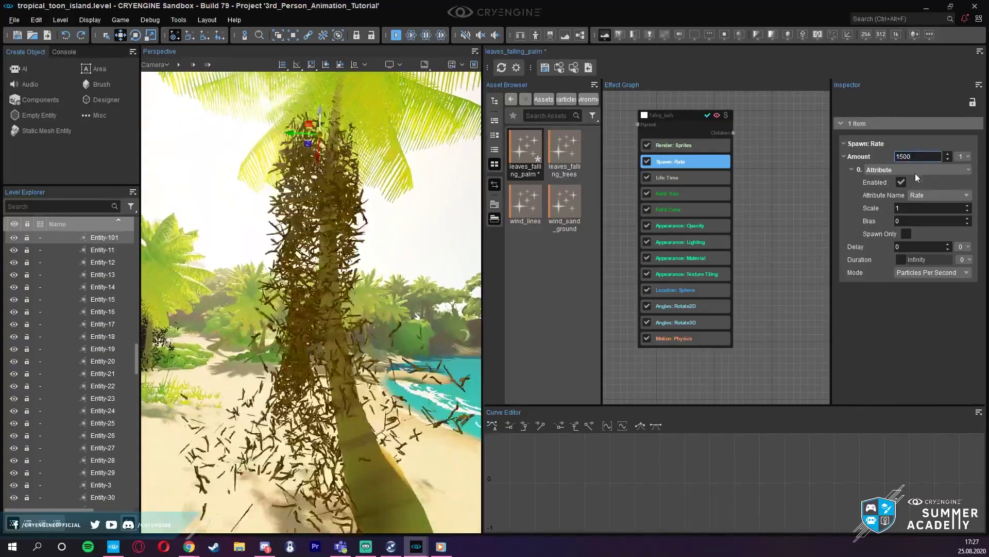
pyautogui.write('0')
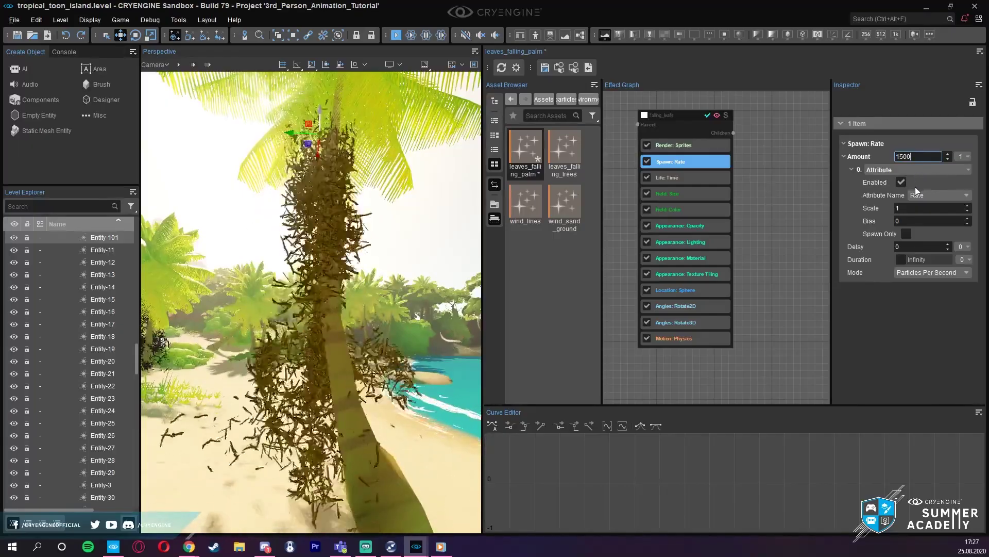
pyautogui.press('BackSpace')
pyautogui.press('BackSpace')
pyautogui.press('BackSpace')
pyautogui.press('BackSpace')
pyautogui.press('BackSpace')
pyautogui.write('5000')
pyautogui.press('Return')
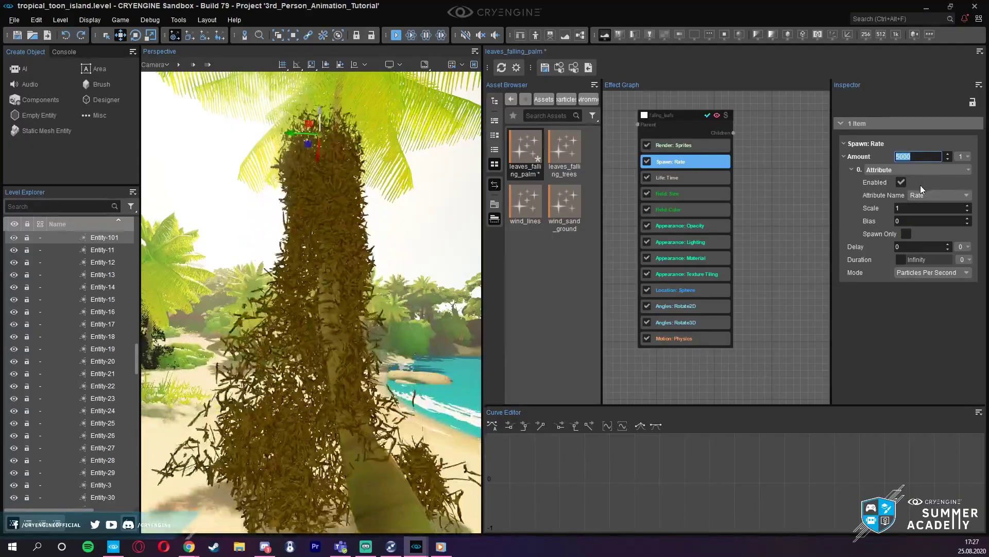
# - Reset the Spawn: Rate amount to 1 particle per second and view the palm tree with its falling leaves
pyautogui.write('50')
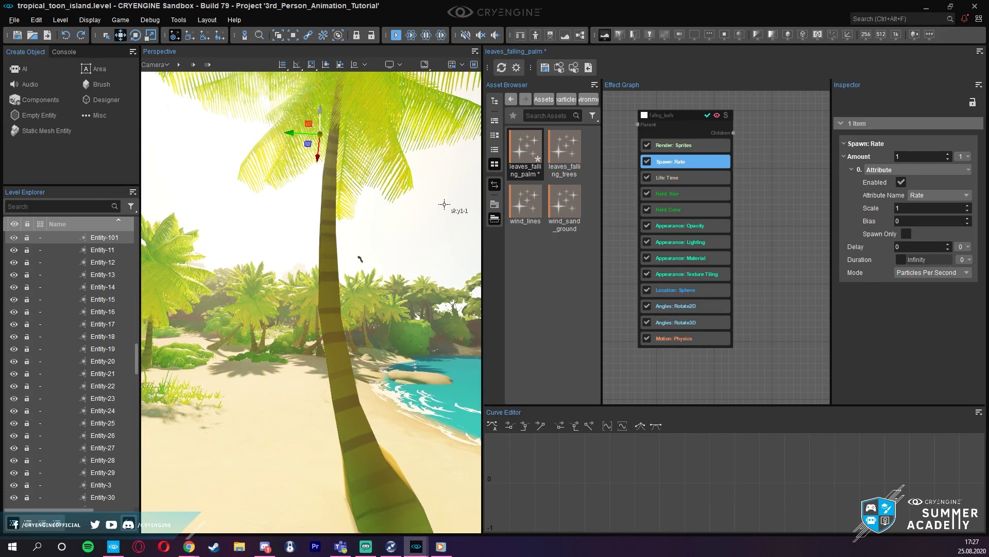
pyautogui.moveTo(400, 211); pyautogui.dragTo(382, 234, button='right')
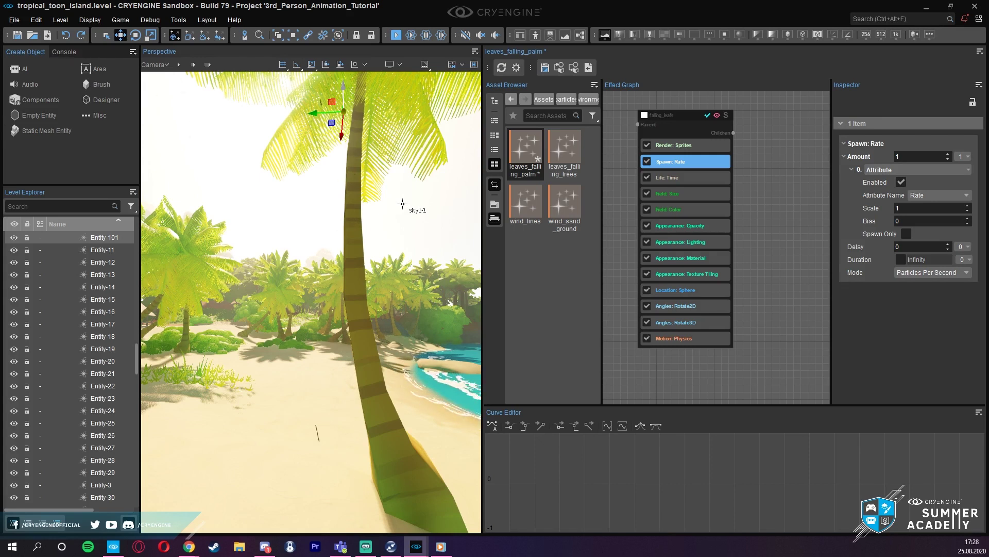
pyautogui.moveTo(407, 197); pyautogui.dragTo(412, 200, button='right')
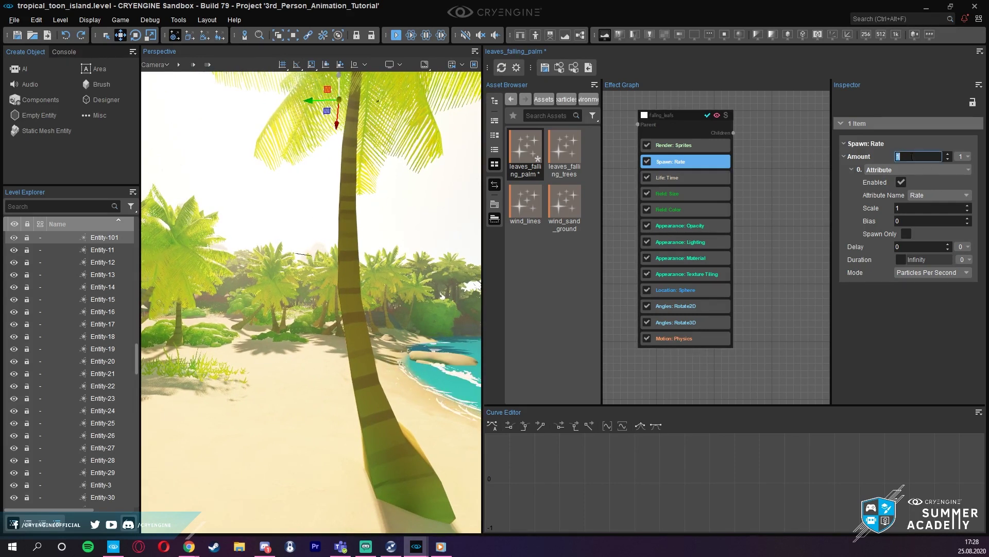
# - Set the Spawn: Rate amount to 10 particles per second and view the leaves falling around the palm trunk
pyautogui.write('10')
pyautogui.press('Return')
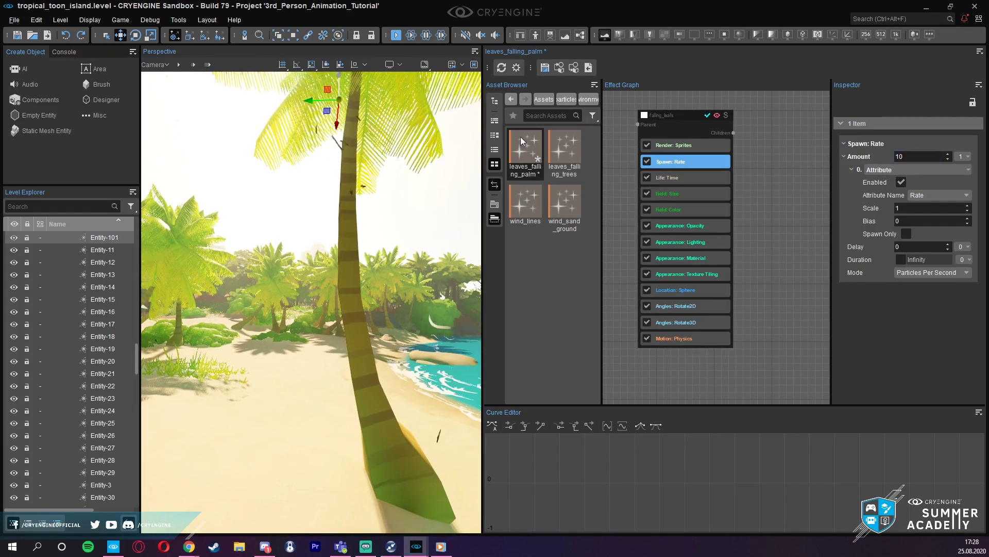
pyautogui.moveTo(372, 131); pyautogui.dragTo(322, 129, button='right')
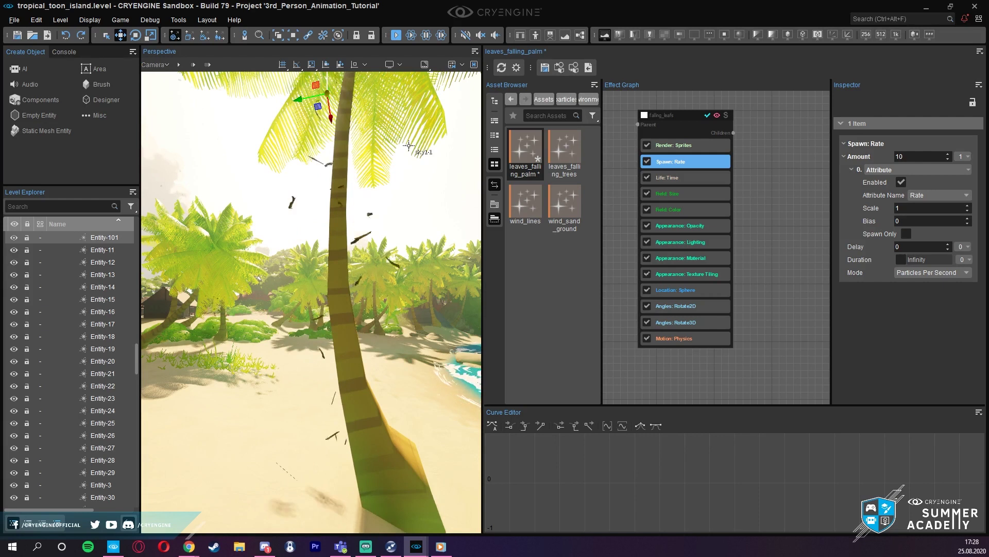
pyautogui.moveTo(409, 146)
pyautogui.mouseDown(button='right')
pyautogui.moveTo(430, 147)
pyautogui.moveTo(376, 146)
pyautogui.moveTo(408, 150)
pyautogui.mouseUp(button='right')
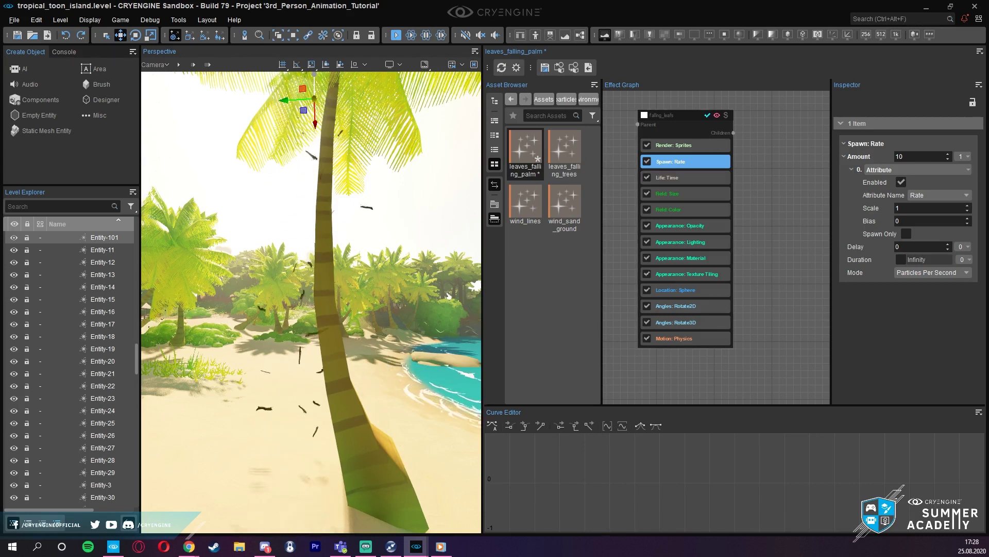
# - Select the sky entity in the level and view the falling leaves around the palm from nearby angles
pyautogui.hotkey('alt', 'Tab')
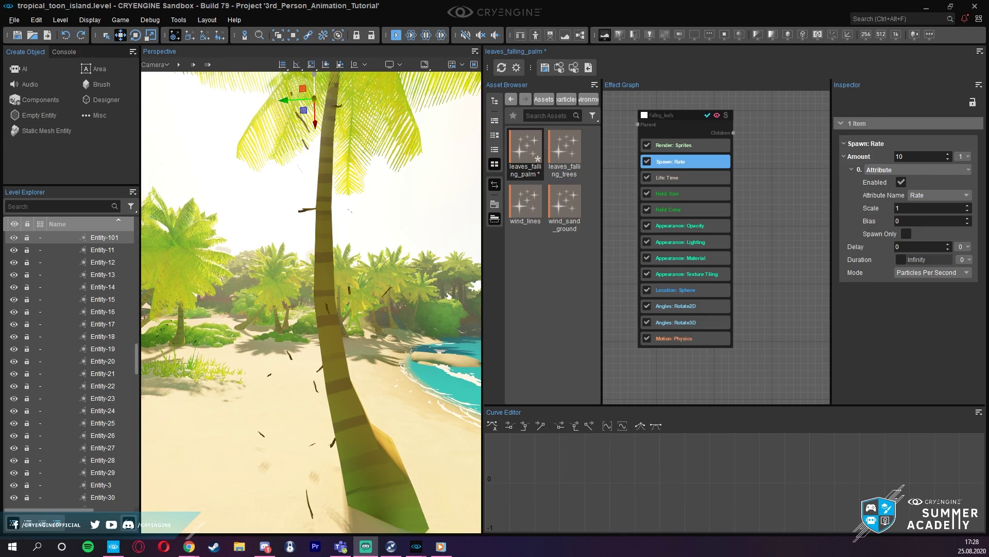
pyautogui.click(295, 344)
pyautogui.click(243, 115)
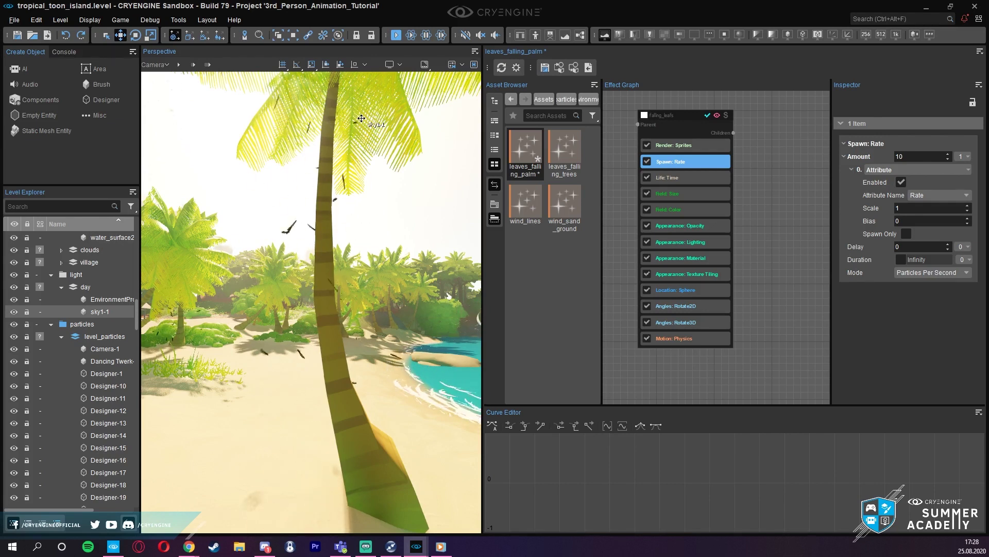
pyautogui.moveTo(381, 118); pyautogui.dragTo(376, 126, button='right')
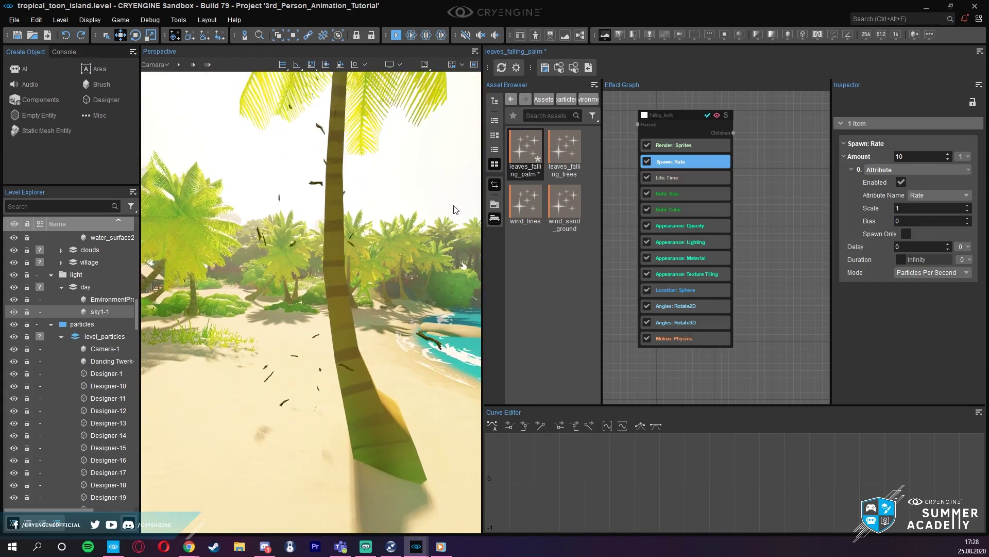
pyautogui.moveTo(456, 210)
pyautogui.mouseDown(button='right')
pyautogui.moveTo(477, 224)
pyautogui.moveTo(457, 209)
pyautogui.mouseUp(button='right')
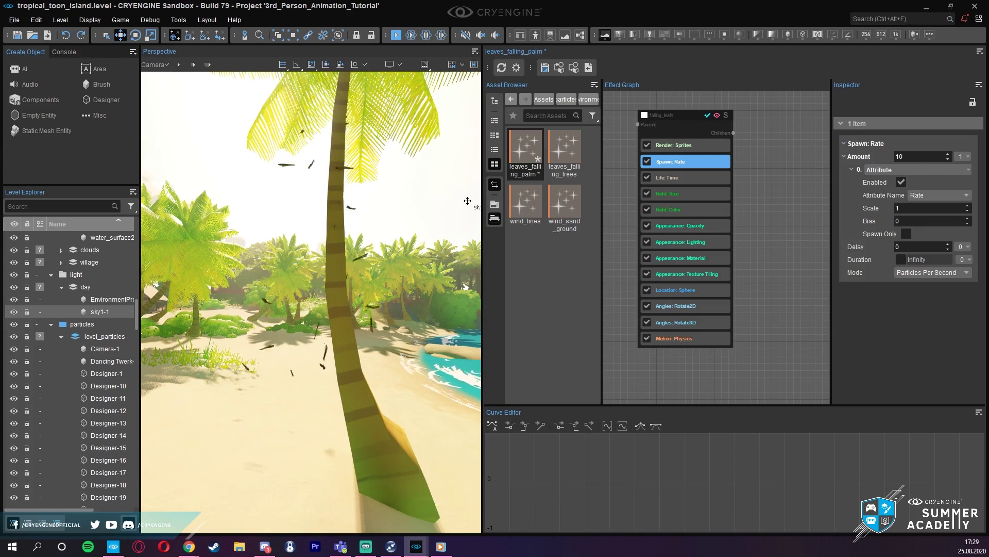
pyautogui.moveTo(402, 216); pyautogui.dragTo(394, 219, button='right')
pyautogui.moveTo(395, 304); pyautogui.dragTo(402, 306, button='right')
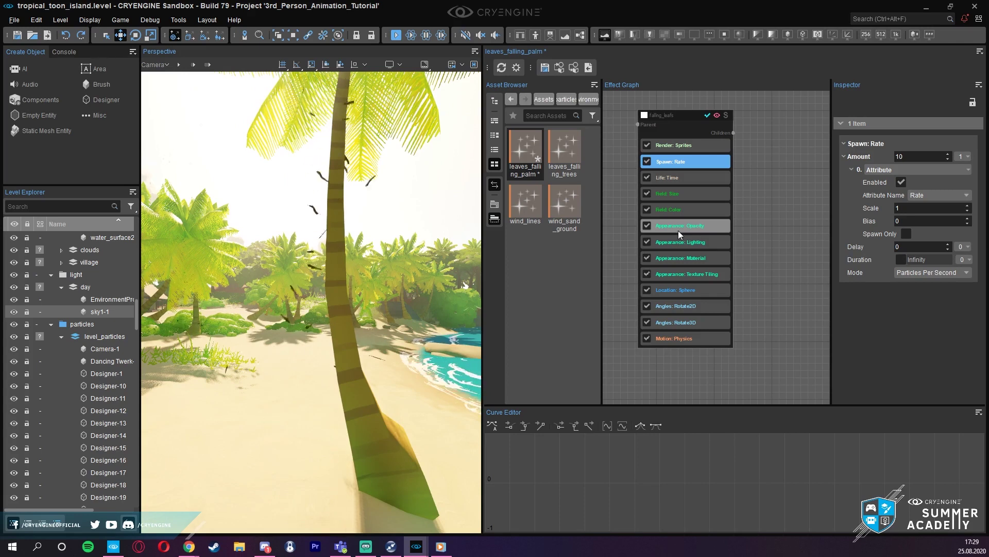
# - Open the Life: Time feature of falling_leafs and examine its settings
pyautogui.click(706, 177)
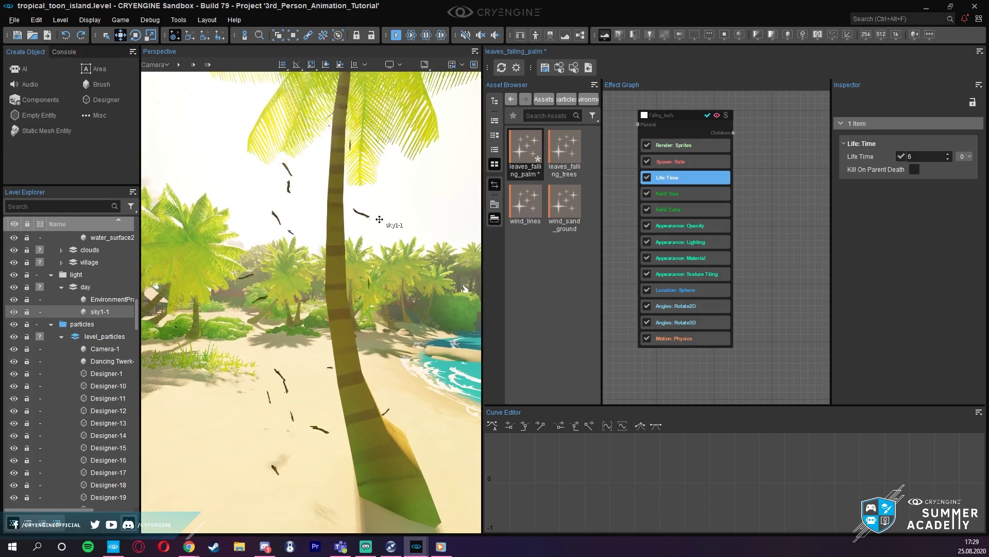
pyautogui.moveTo(701, 181)
pyautogui.mouseDown()
pyautogui.moveTo(681, 332)
pyautogui.moveTo(698, 169)
pyautogui.moveTo(698, 184)
pyautogui.mouseUp()
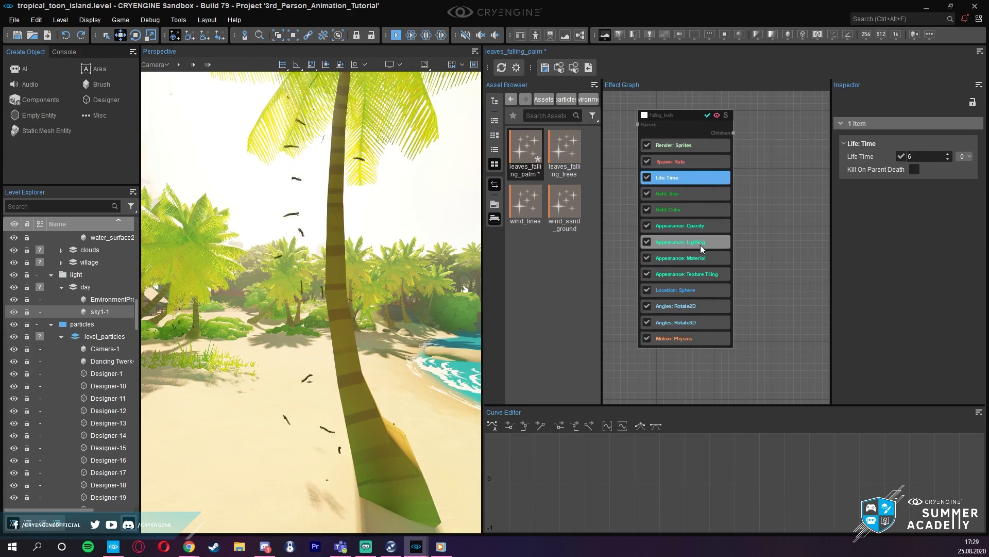
pyautogui.click(747, 212)
pyautogui.click(698, 184)
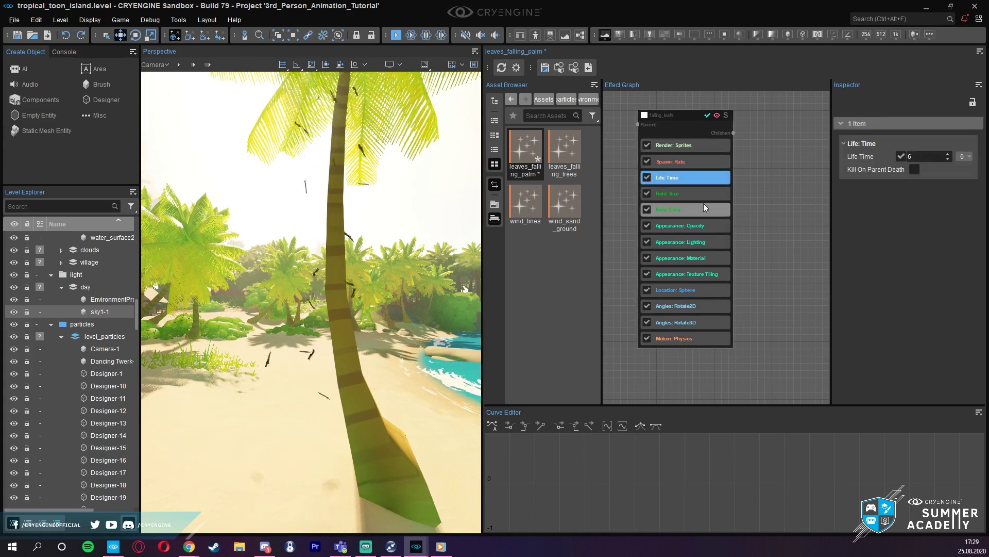
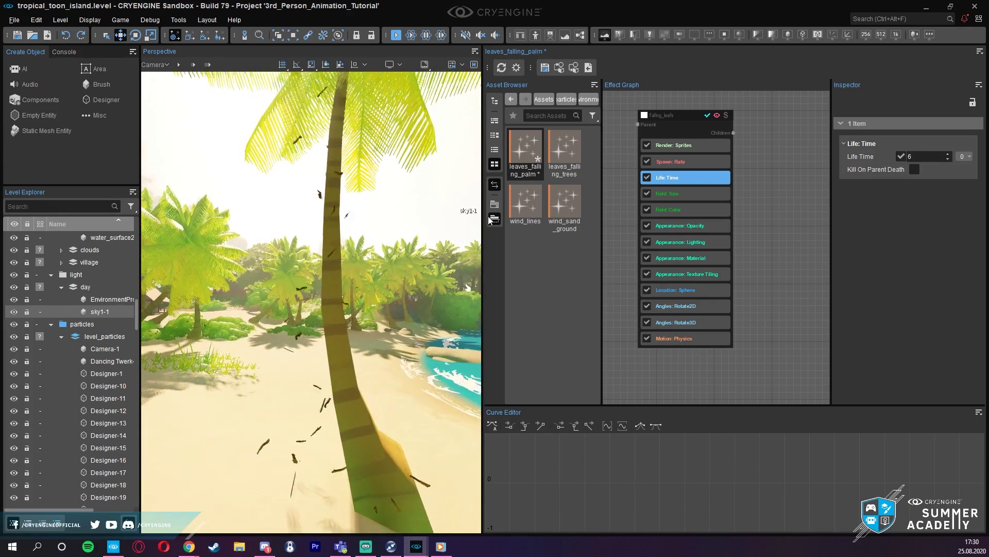
# - Open the Motion: Physics feature of falling_leafs and widen the Inspector
pyautogui.click(684, 338)
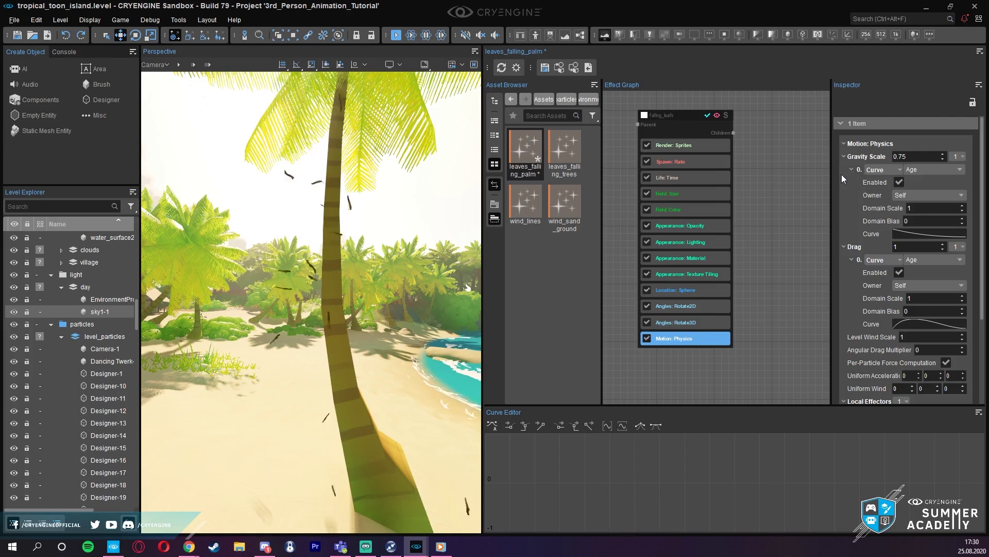
pyautogui.click(828, 176)
pyautogui.click(691, 339)
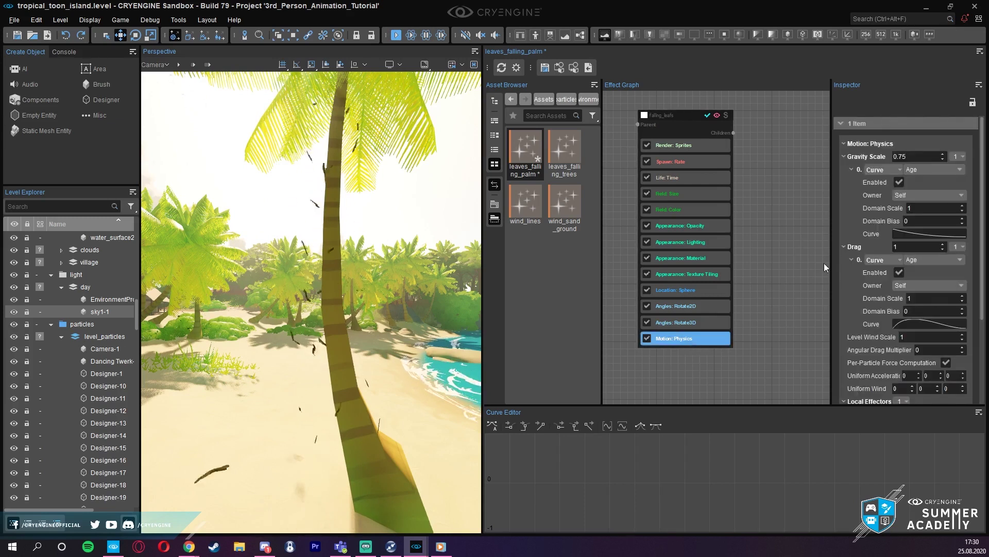
pyautogui.moveTo(832, 268); pyautogui.dragTo(820, 268)
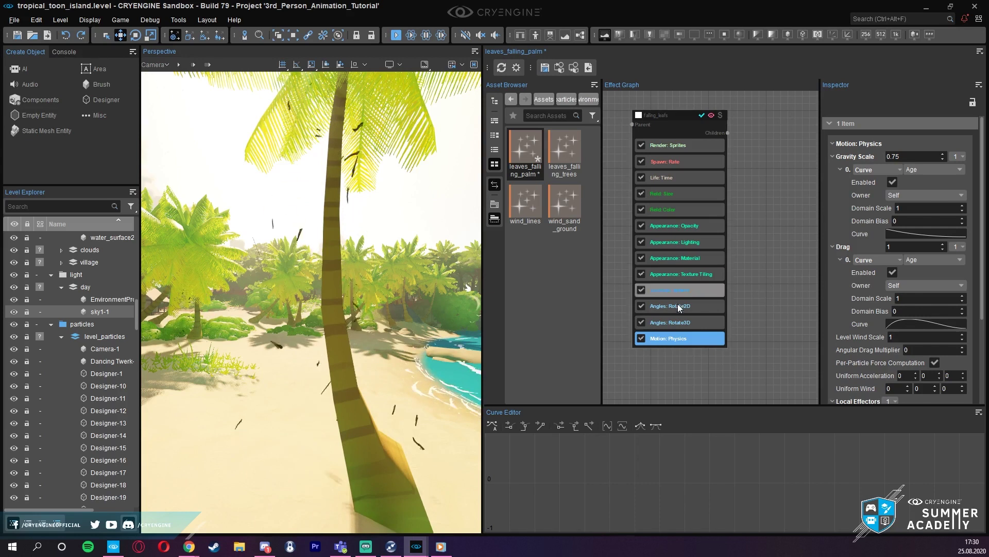
# - Add a Velocity: Directional feature before Motion: Physics in falling_leafs and select it
pyautogui.rightClick(679, 331)
pyautogui.rightClick(673, 337)
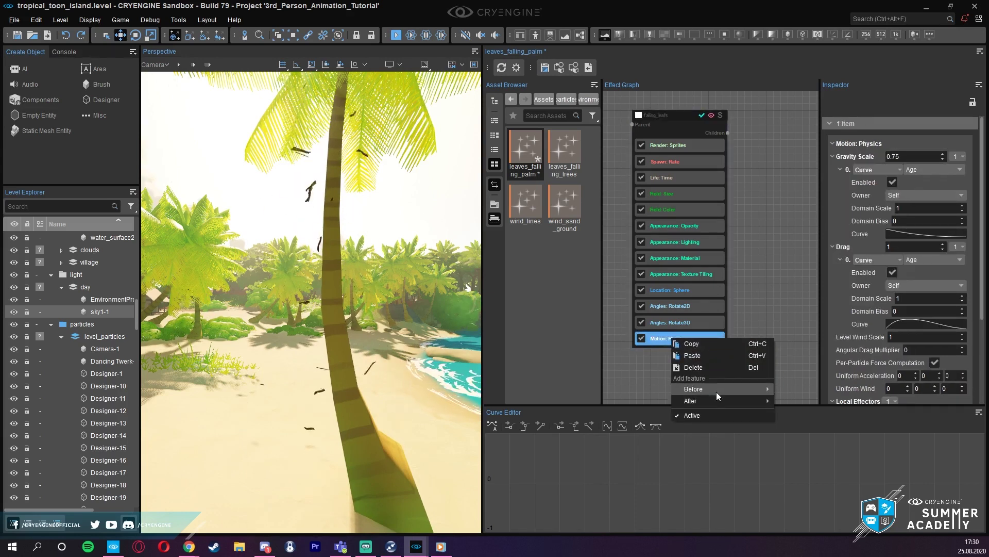
pyautogui.moveTo(716, 395)
pyautogui.moveTo(805, 503)
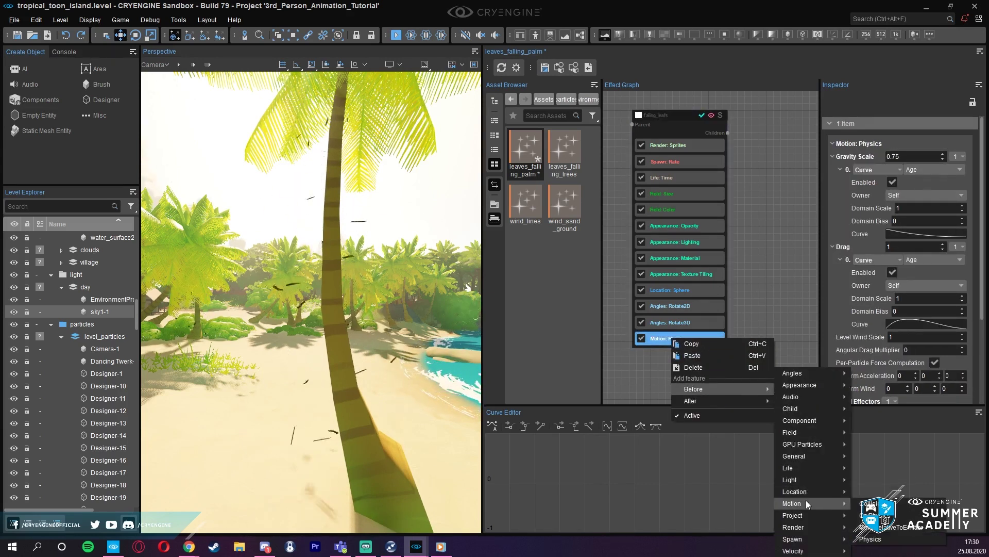
pyautogui.moveTo(807, 483)
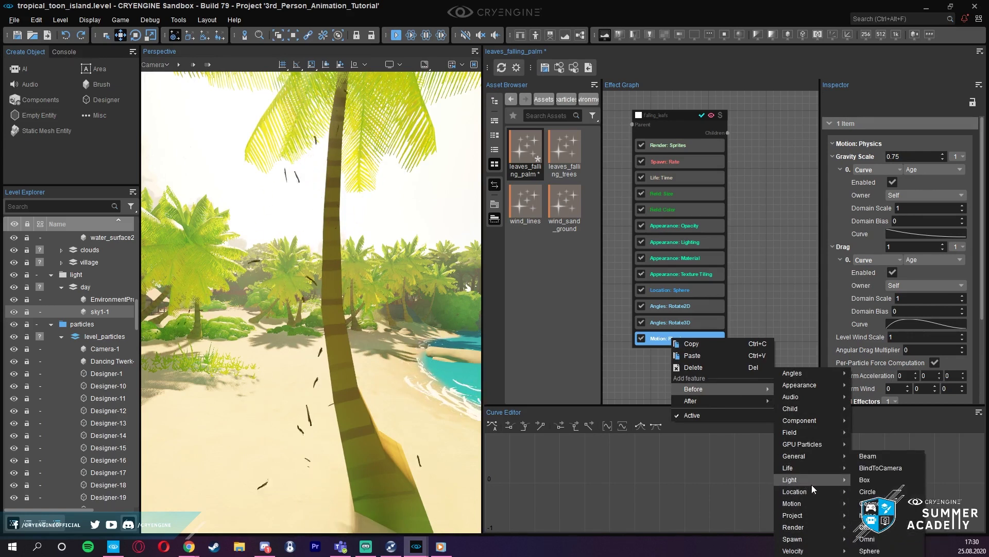
pyautogui.moveTo(812, 550)
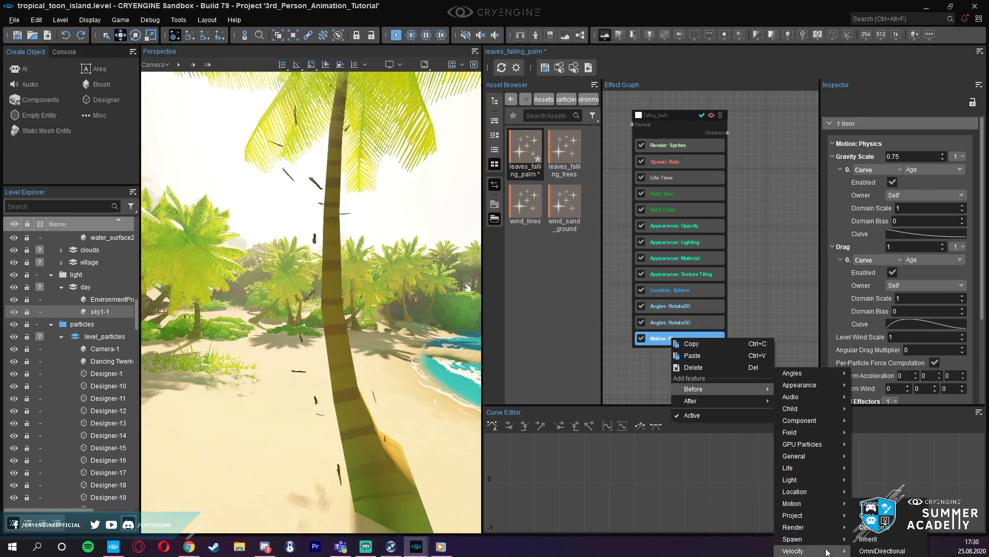
pyautogui.click(883, 524)
pyautogui.click(681, 339)
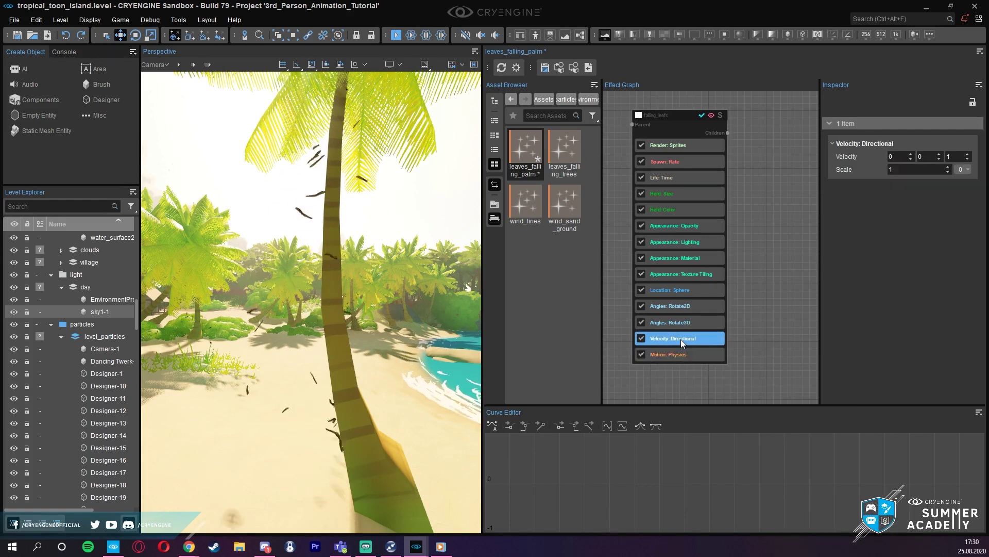
# - Raise the Velocity: Directional scale to about 4 and set its velocity to 0, 1, 0
pyautogui.moveTo(311, 302); pyautogui.dragTo(381, 301, button='right')
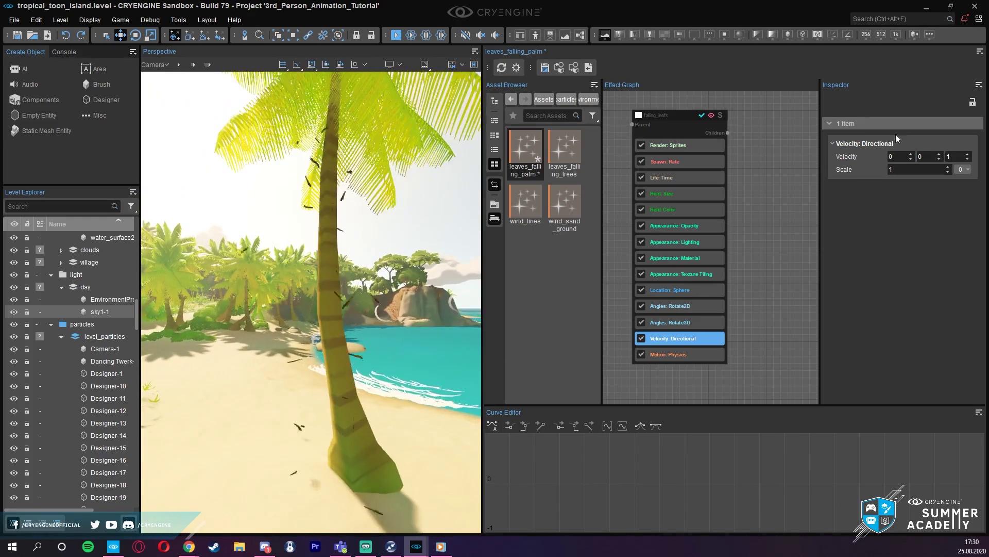
pyautogui.moveTo(909, 170); pyautogui.dragTo(930, 172)
pyautogui.click(953, 156)
pyautogui.write('0')
pyautogui.press('Return')
pyautogui.click(923, 157)
pyautogui.write('1')
pyautogui.press('Return')
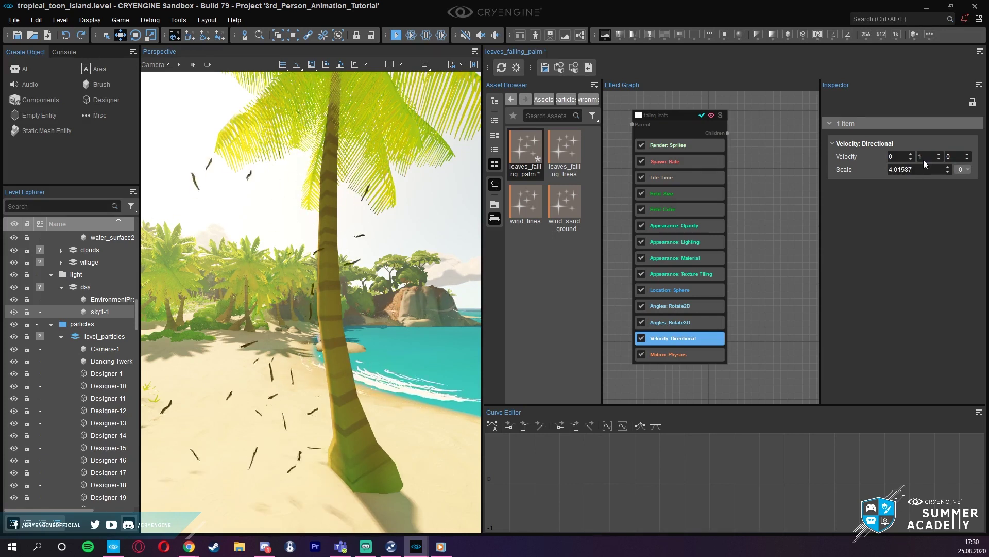
# - View the leaves drifting away from the palm and set the Velocity: Directional scale to 10
pyautogui.moveTo(340, 258); pyautogui.dragTo(208, 255, button='right')
pyautogui.moveTo(409, 261); pyautogui.dragTo(393, 261, button='right')
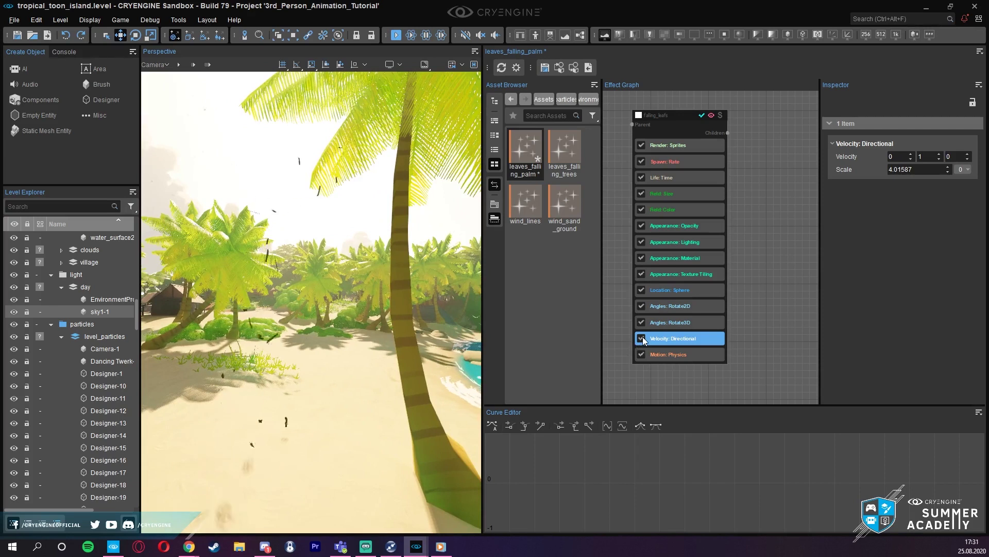
pyautogui.doubleClick(911, 170)
pyautogui.write('10')
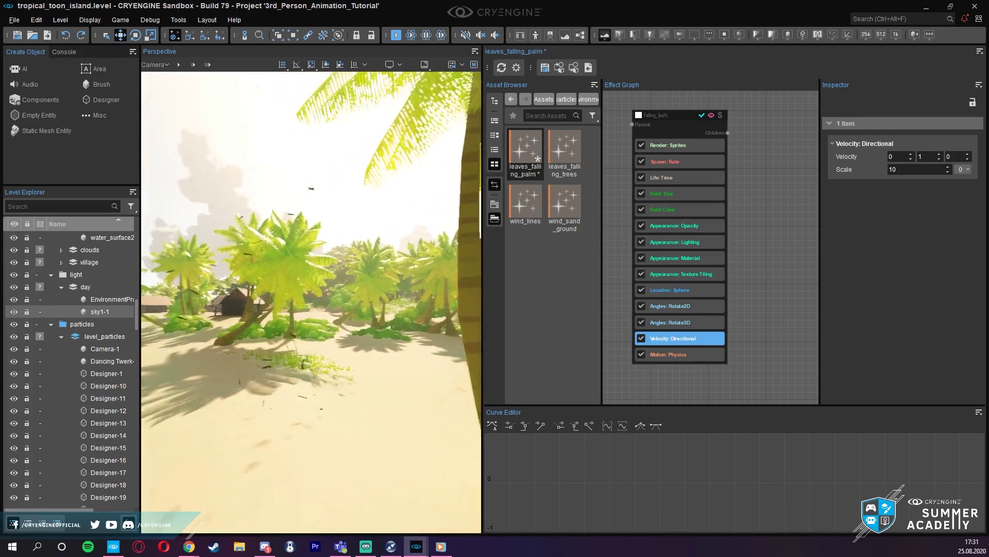
# - Add a Noise modifier to the velocity scale with domain scale 2.4, domain bias 0.9 and amount 2
pyautogui.click(963, 170)
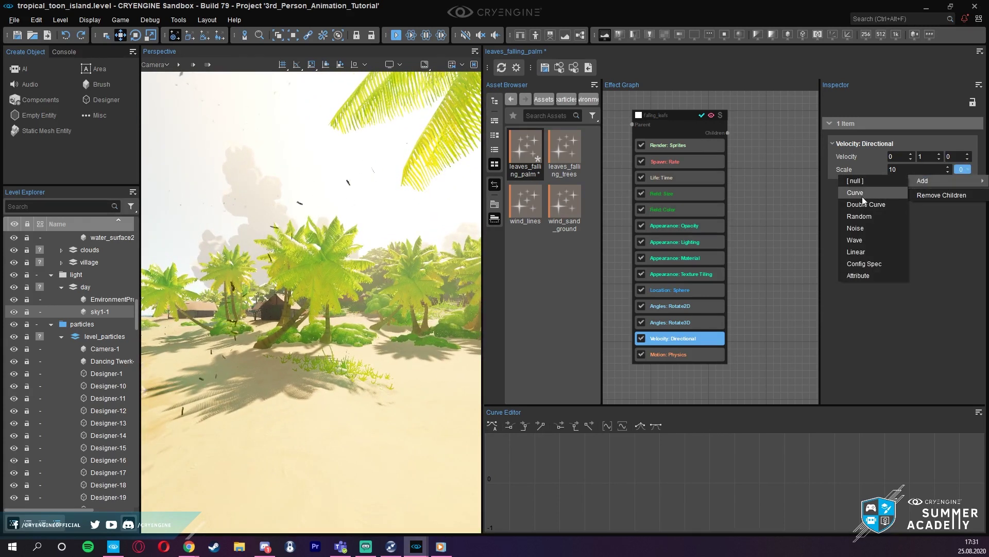
pyautogui.click(856, 228)
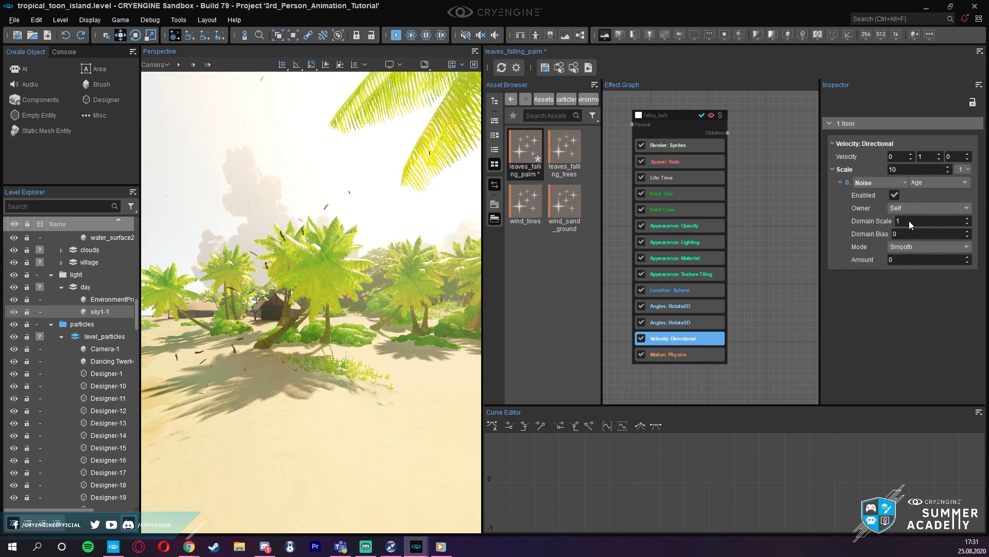
pyautogui.moveTo(909, 223); pyautogui.dragTo(948, 260)
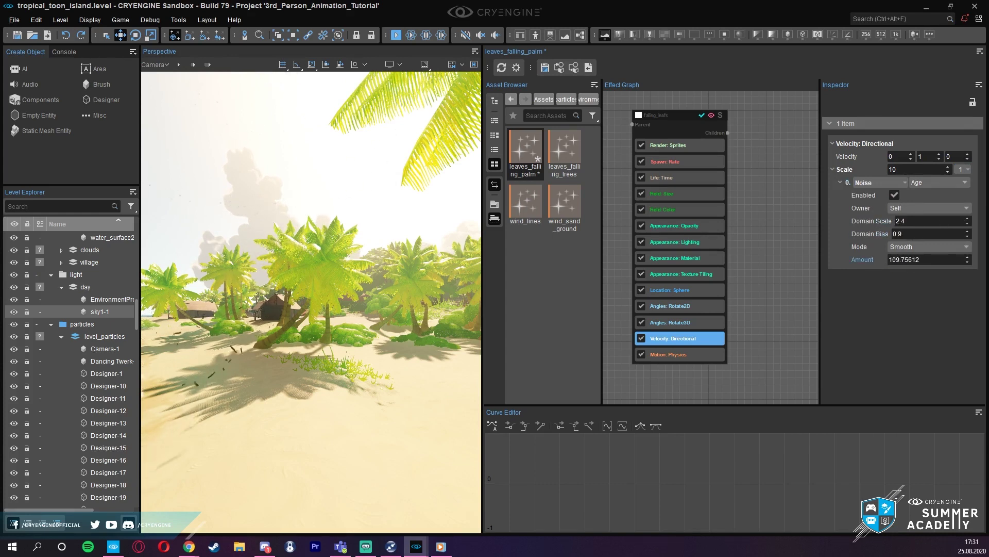
pyautogui.doubleClick(910, 261)
pyautogui.write('2')
pyautogui.moveTo(433, 262); pyautogui.dragTo(473, 256, button='right')
pyautogui.doubleClick(902, 259)
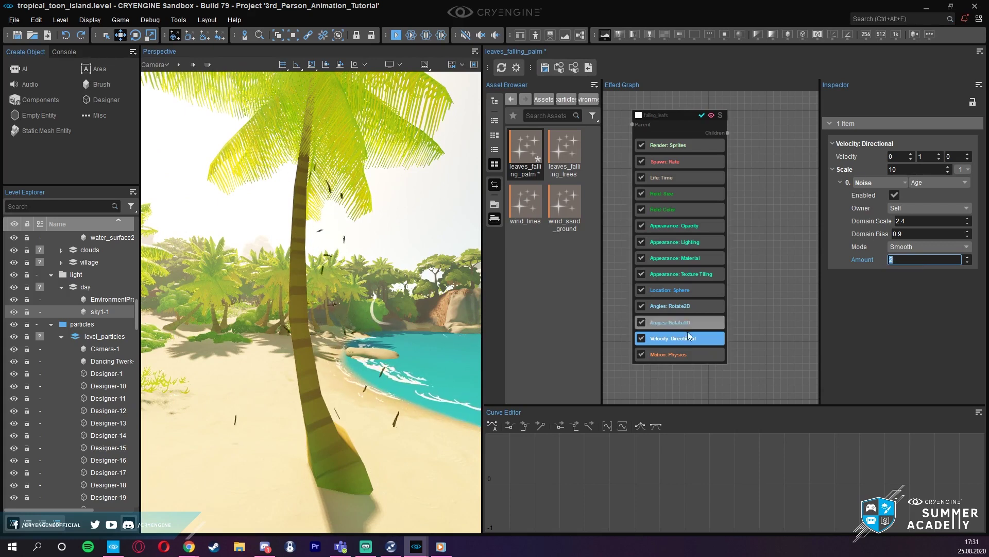
# - Disable the Velocity: Directional feature and look through the Motion: Physics settings
pyautogui.click(641, 338)
pyautogui.click(662, 352)
pyautogui.rightClick(670, 339)
pyautogui.click(660, 355)
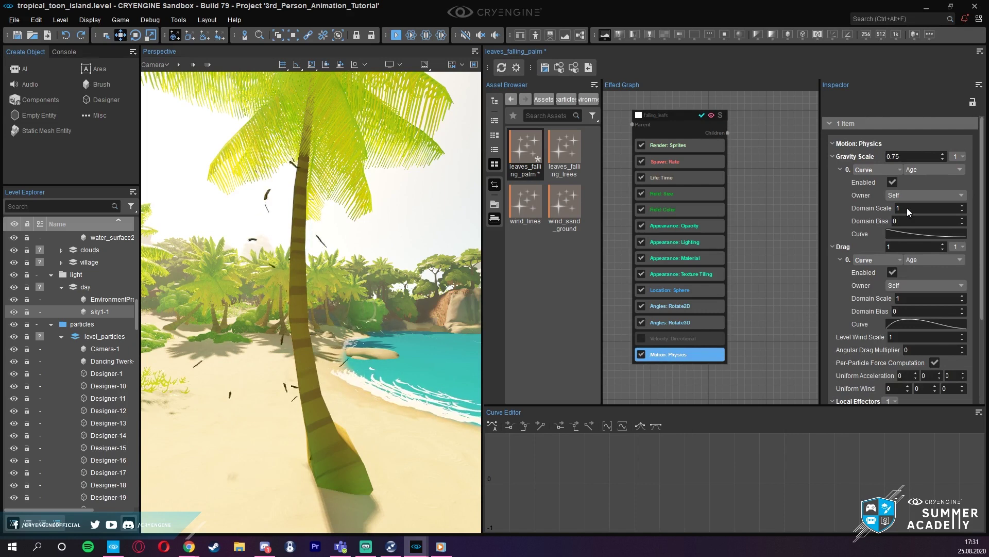
pyautogui.scroll(-2, 864, 230)
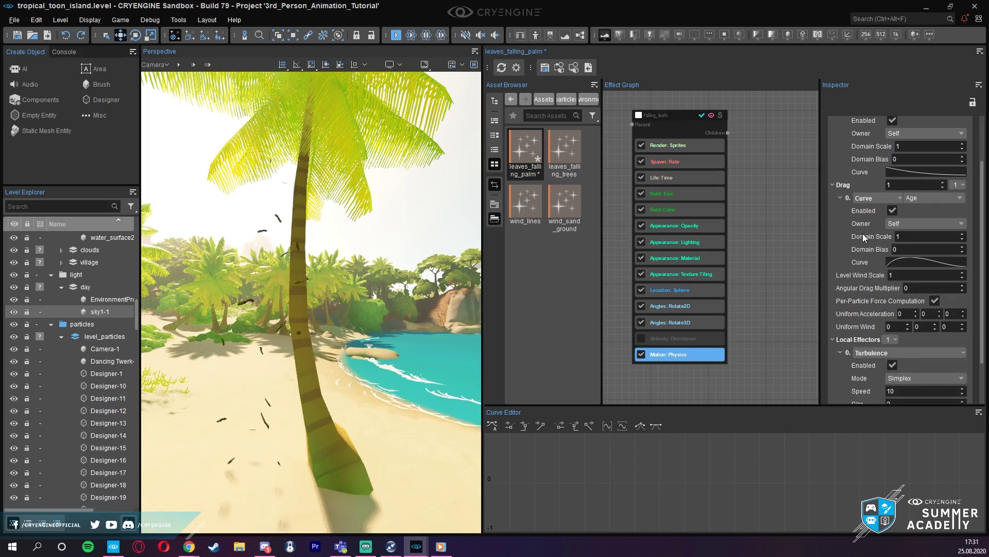
pyautogui.scroll(1, 862, 233)
pyautogui.scroll(1, 869, 243)
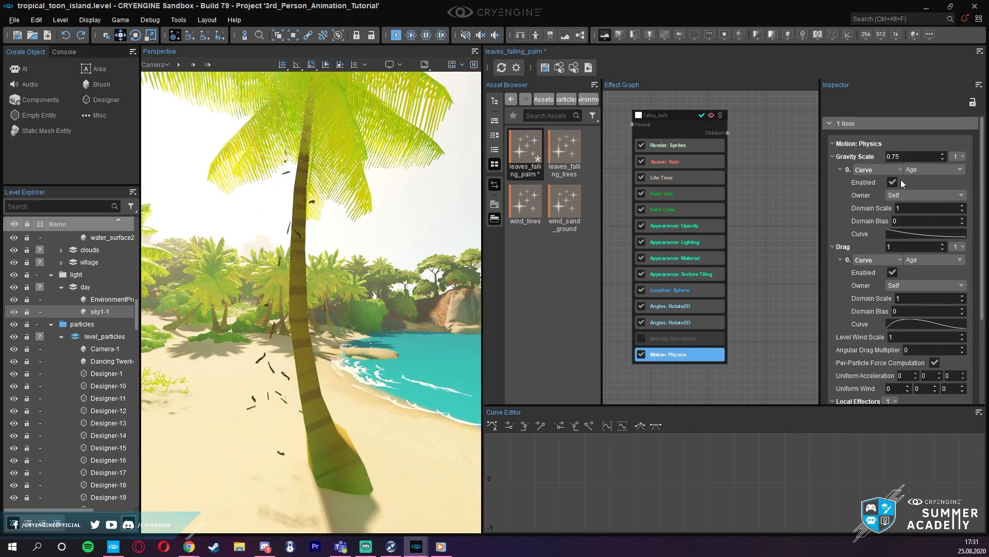
# - Test a Gravity Scale of 5 in Motion: Physics and set it back to 0.75
pyautogui.doubleClick(910, 156)
pyautogui.write('5')
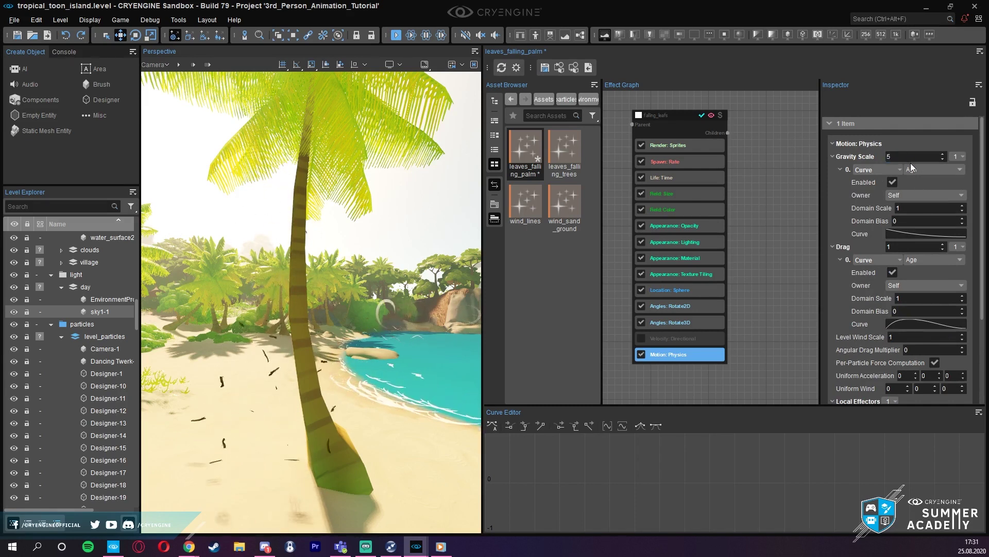
pyautogui.doubleClick(925, 154)
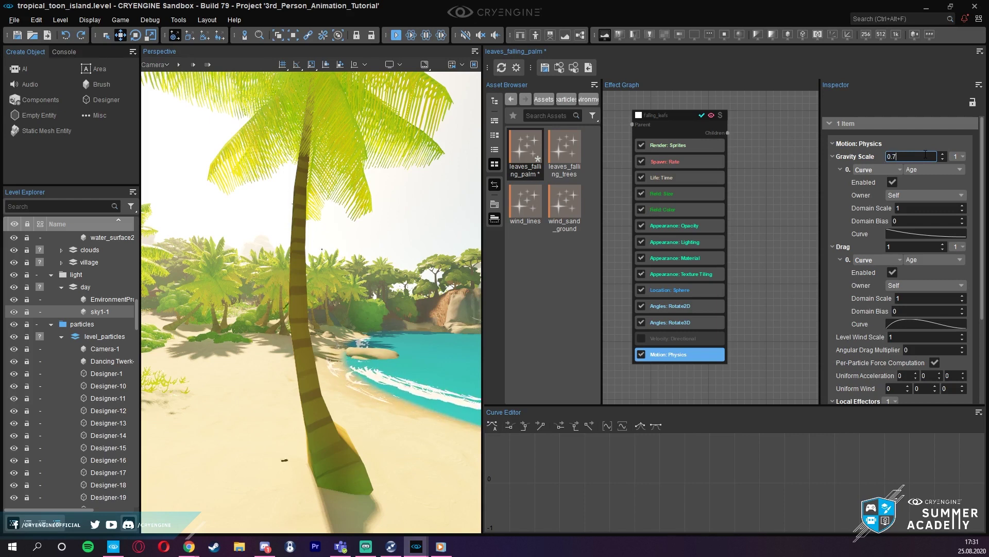
pyautogui.write('0.75')
pyautogui.press('Return')
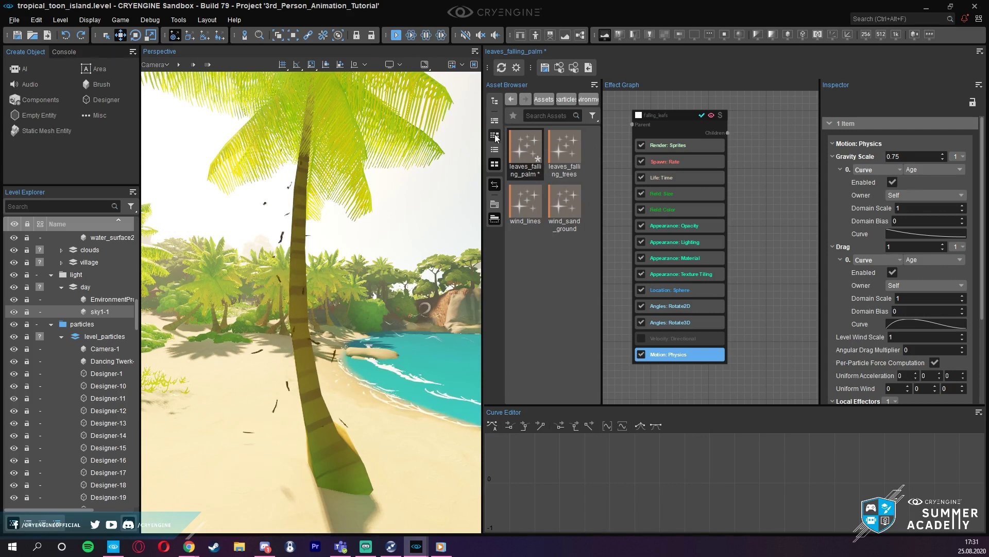
# - Collapse the Gravity Scale and Drag modifiers in Motion: Physics to show the Local Effectors turbulence settings
pyautogui.click(832, 157)
pyautogui.click(832, 169)
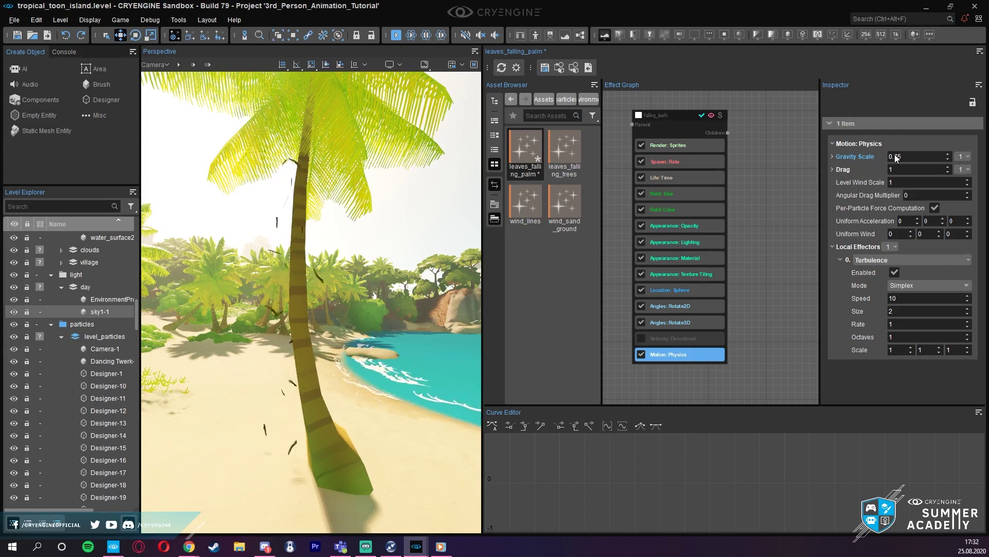
# - Test lowering the Gravity Scale in Motion: Physics down to 0.15 and set it back to 0.75
pyautogui.doubleClick(947, 160)
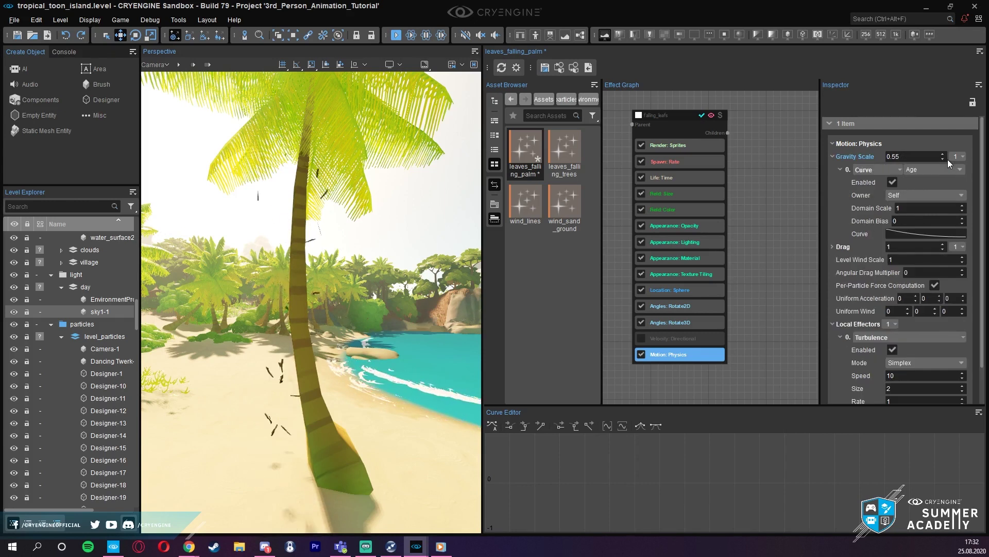
pyautogui.click(832, 156)
pyautogui.click(948, 159)
pyautogui.click(947, 160)
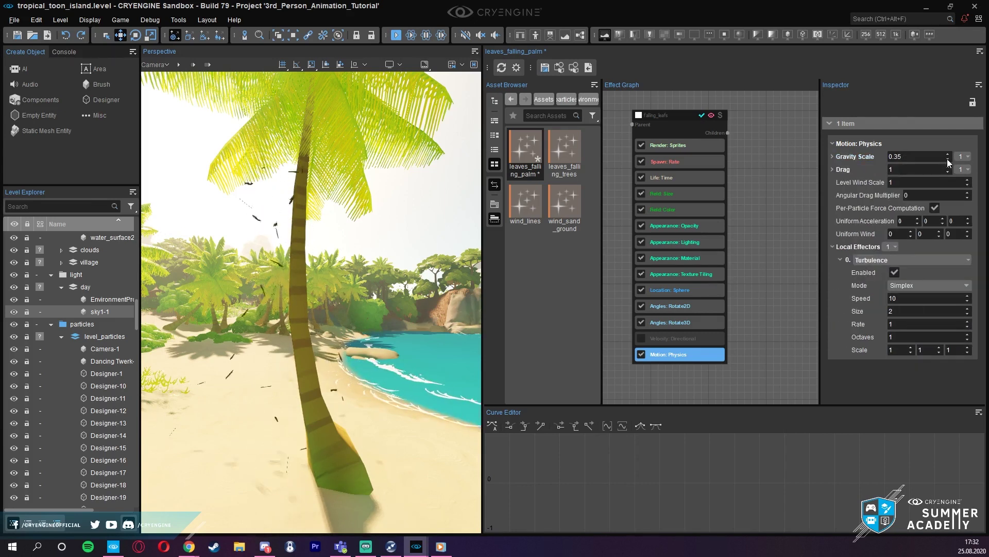
pyautogui.click(947, 159)
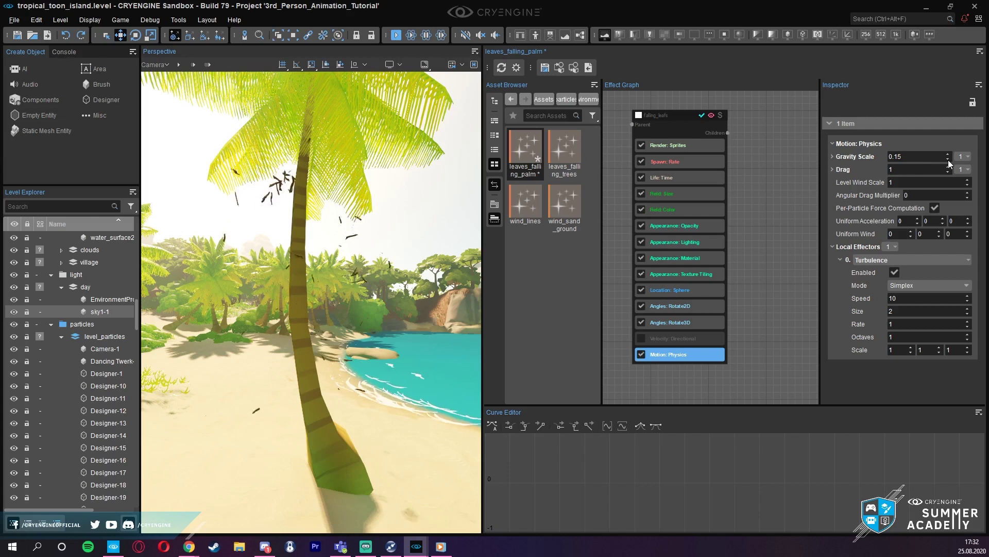
pyautogui.click(927, 159)
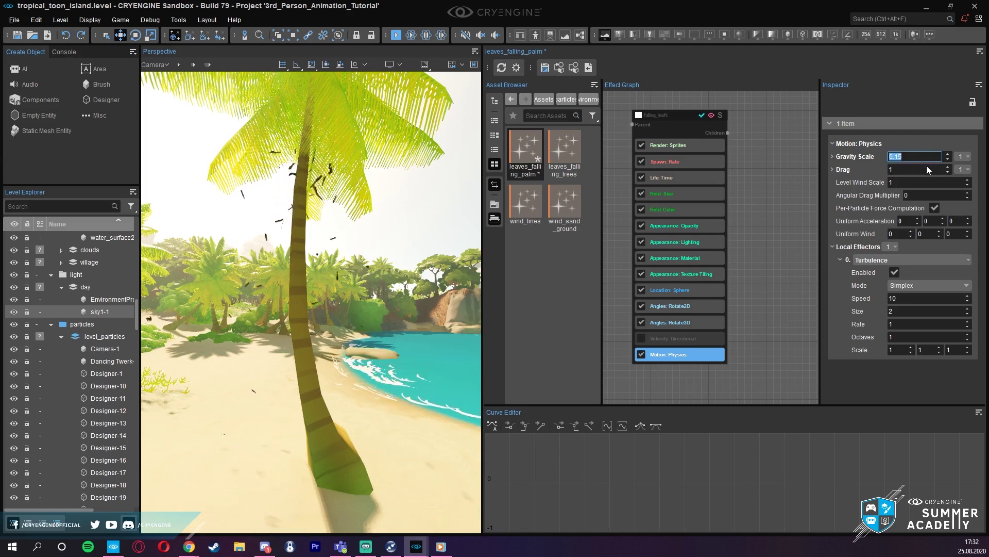
pyautogui.write('0.75')
pyautogui.press('Return')
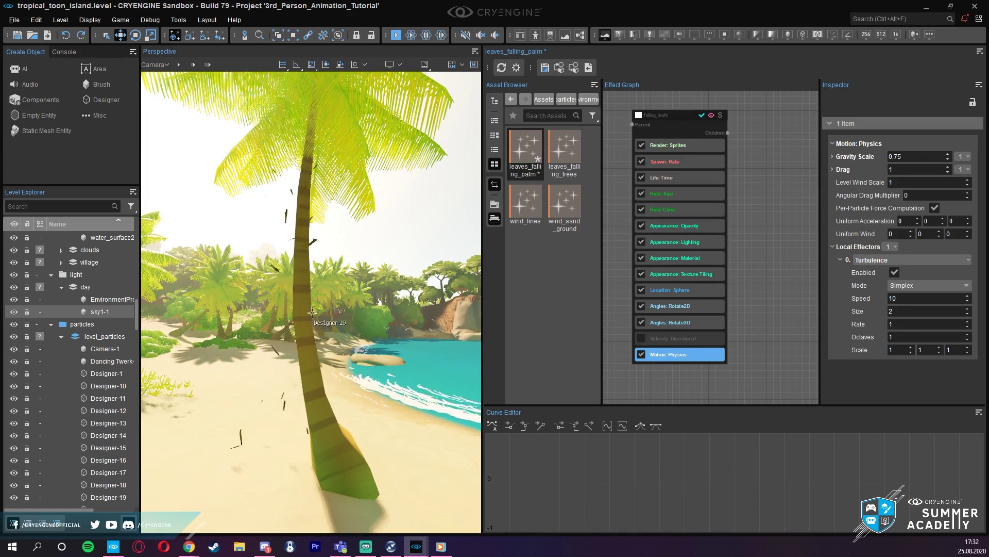
# - Look up the p_gravity_z variable in the console, clear the console log and return to the object creation tools
pyautogui.scroll(-5, 315, 312)
pyautogui.scroll(2, 315, 312)
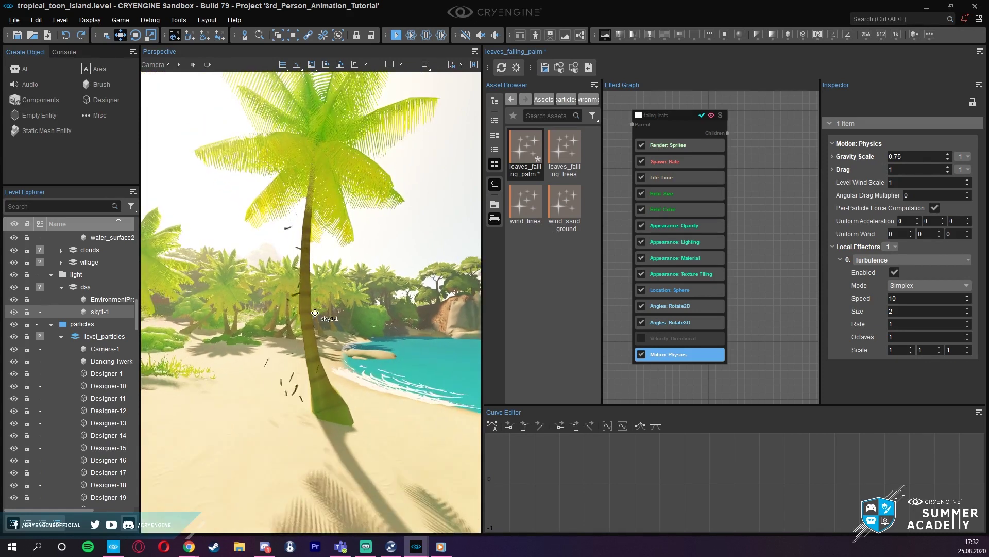
pyautogui.click(60, 52)
pyautogui.click(47, 179)
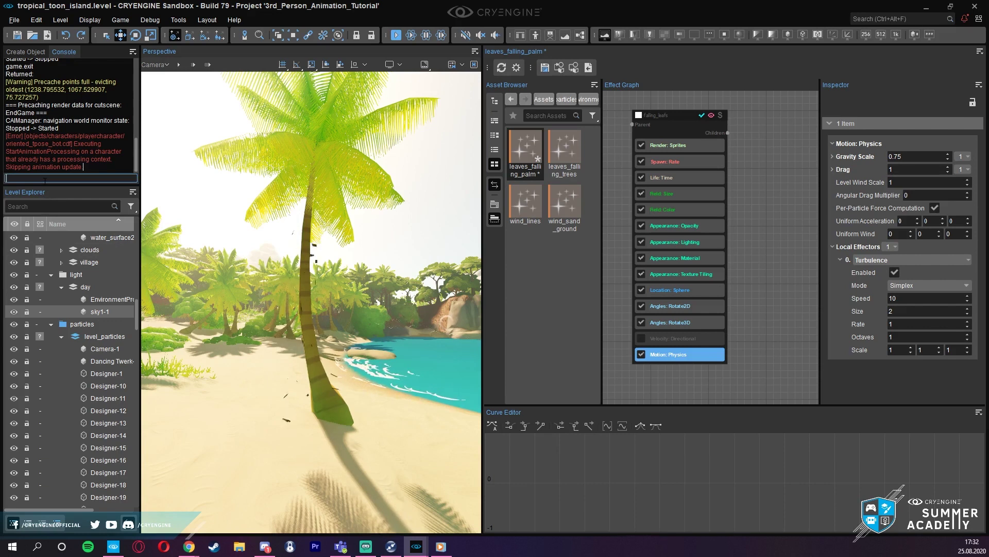
pyautogui.write('gravity_z')
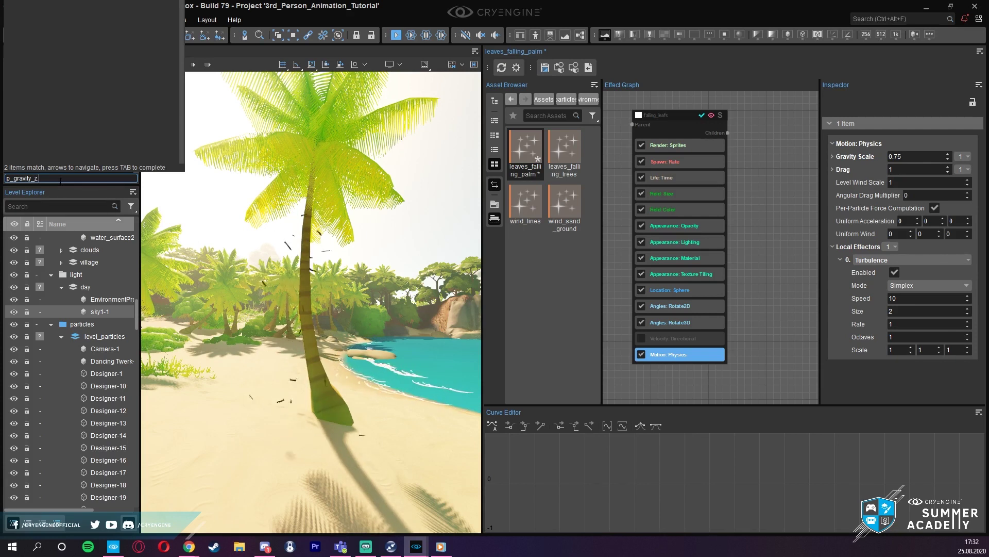
pyautogui.moveTo(201, 221); pyautogui.dragTo(202, 220, button='right')
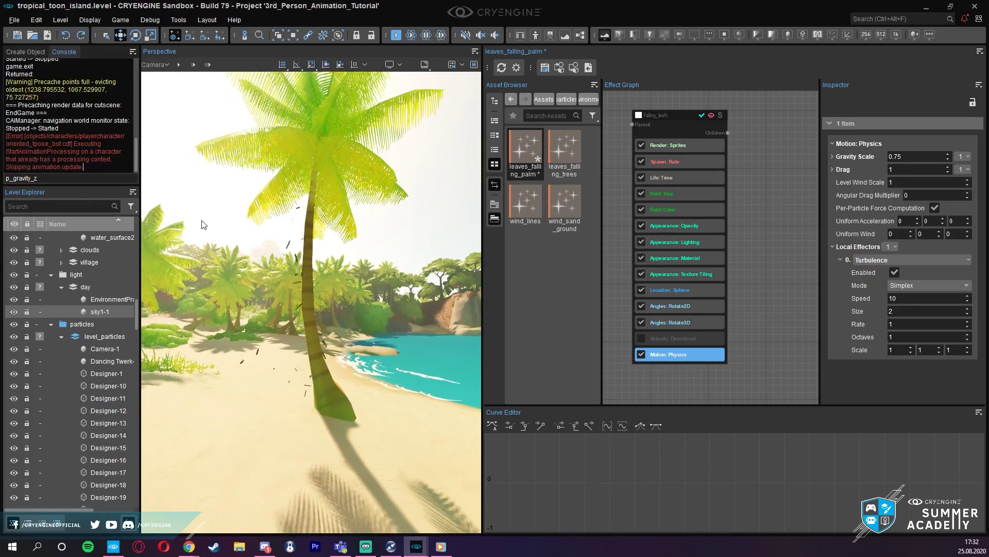
pyautogui.rightClick(39, 90)
pyautogui.click(47, 93)
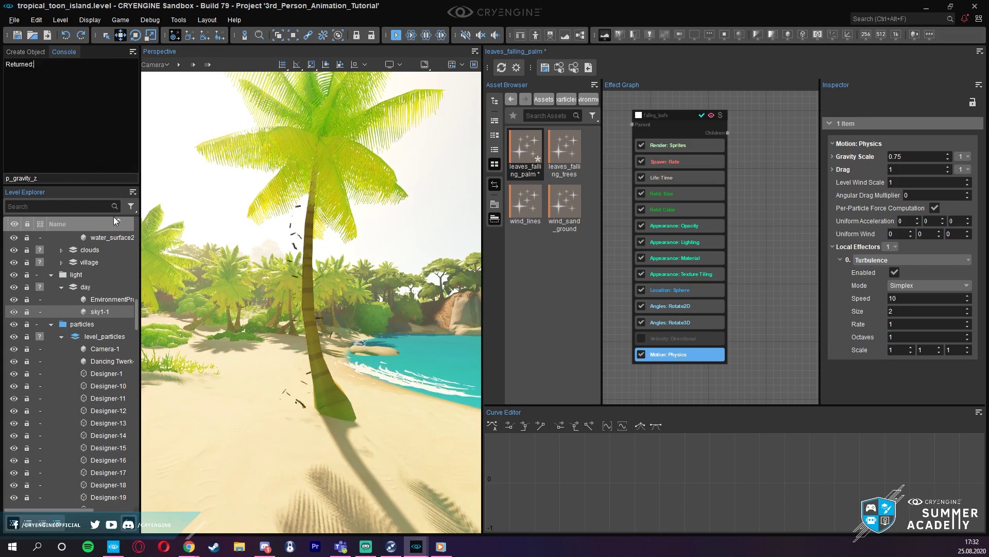
pyautogui.click(24, 51)
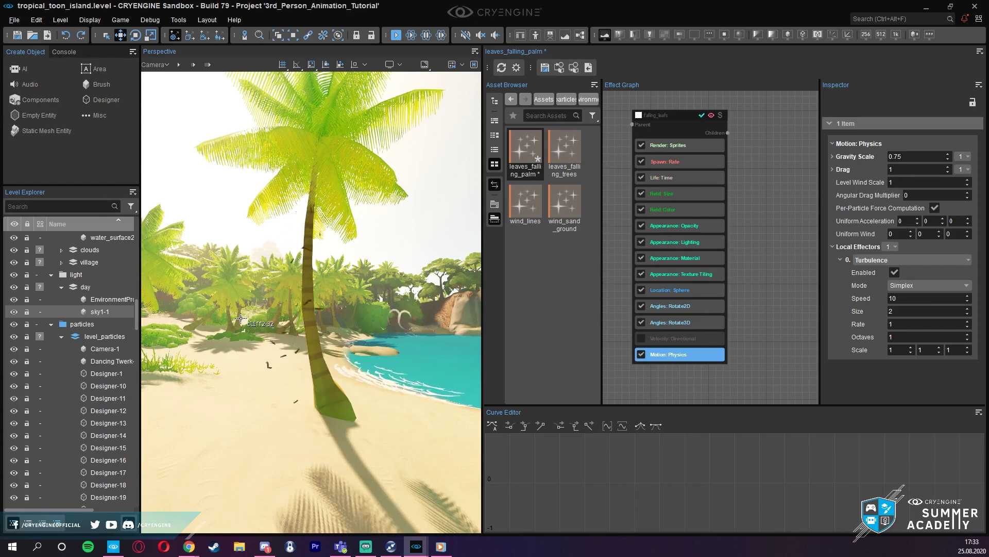
# - Test Drag values of 5 and about 854 on the falling palm leaves and set Drag back to 1
pyautogui.moveTo(240, 319); pyautogui.dragTo(234, 300, button='right')
pyautogui.press('w')
pyautogui.press('s')
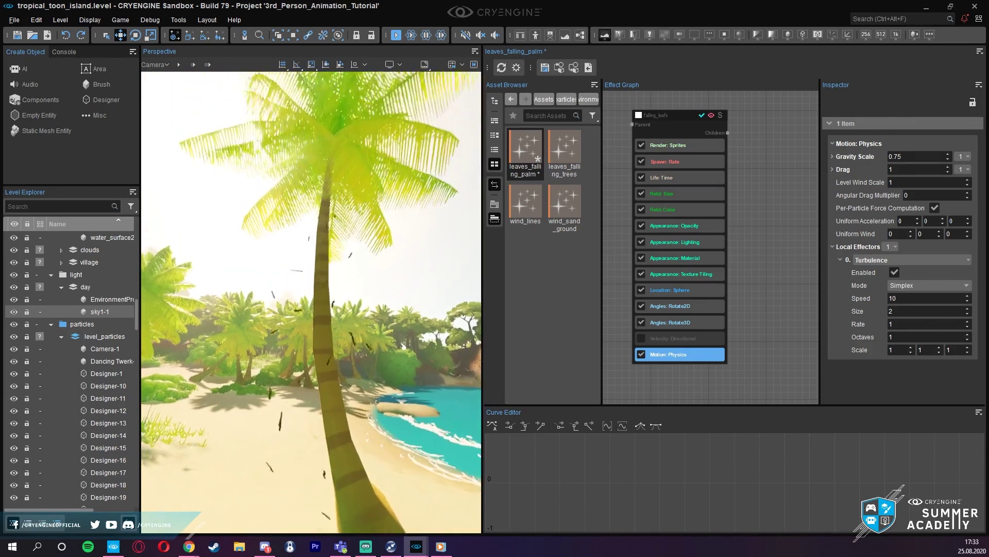
pyautogui.doubleClick(893, 169)
pyautogui.write('5')
pyautogui.press('Return')
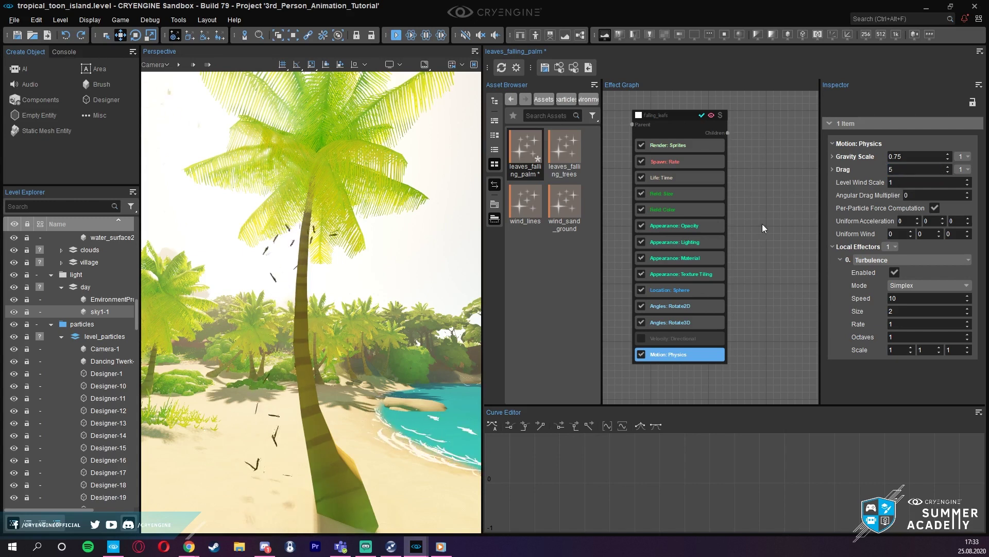
pyautogui.moveTo(359, 287); pyautogui.dragTo(374, 299, button='right')
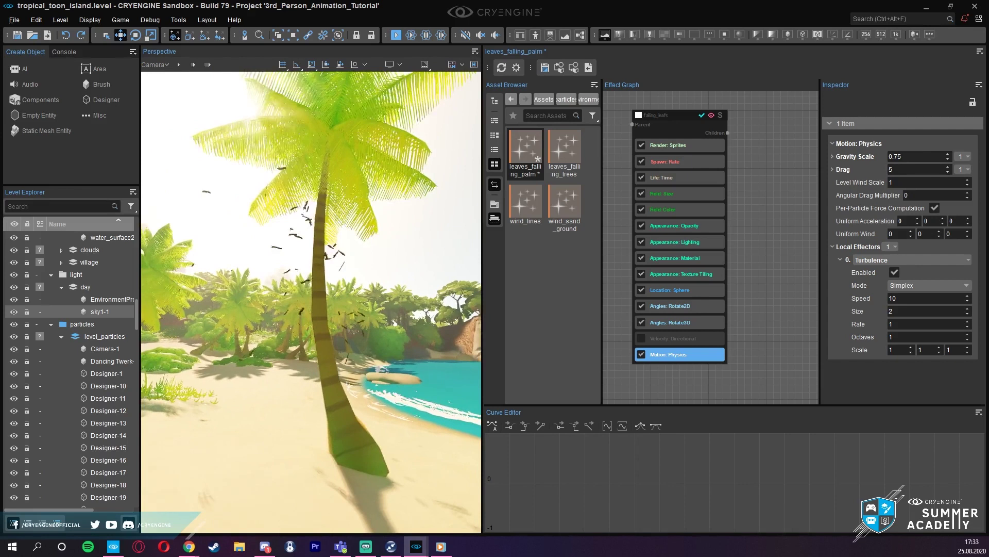
pyautogui.moveTo(902, 170)
pyautogui.mouseDown()
pyautogui.moveTo(920, 171)
pyautogui.moveTo(910, 174)
pyautogui.mouseUp()
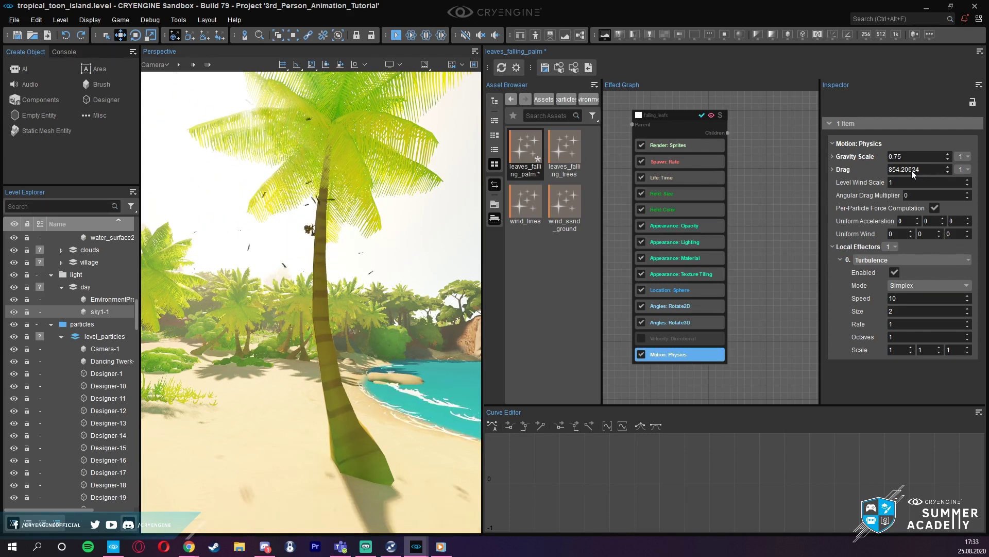
pyautogui.write('1')
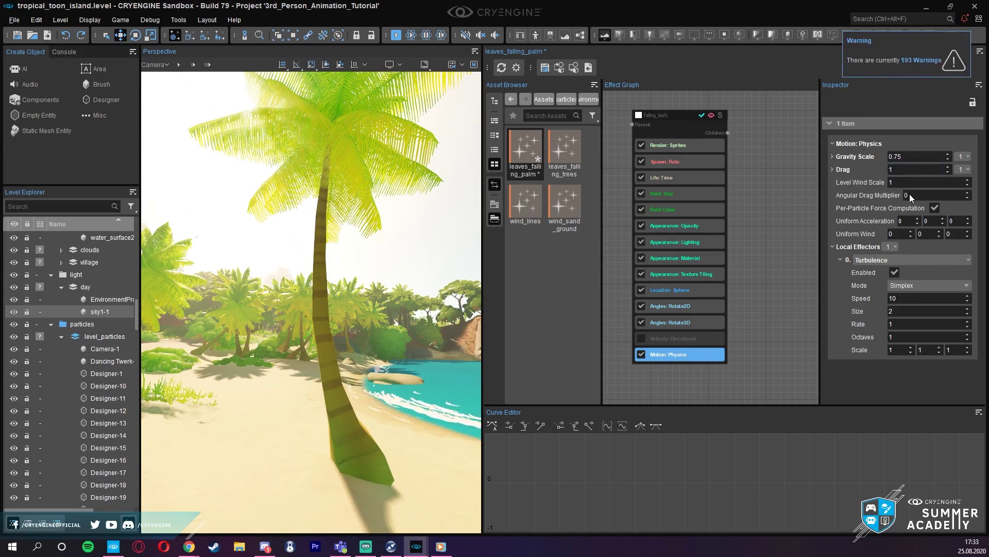
pyautogui.press('Return')
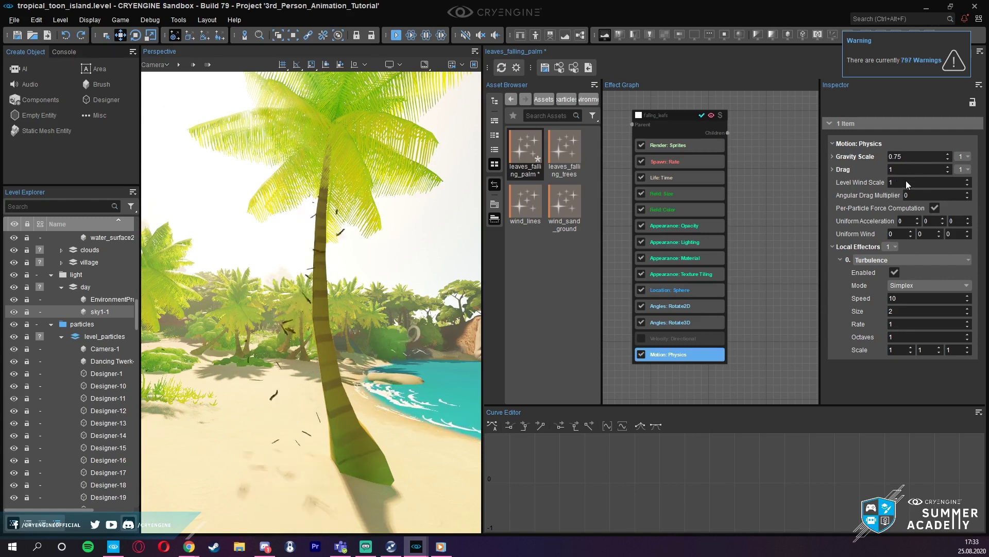
# - Test Level Wind Scale values of 1000 and 5 on the falling leaves and set it back to 1
pyautogui.moveTo(898, 183); pyautogui.dragTo(963, 183)
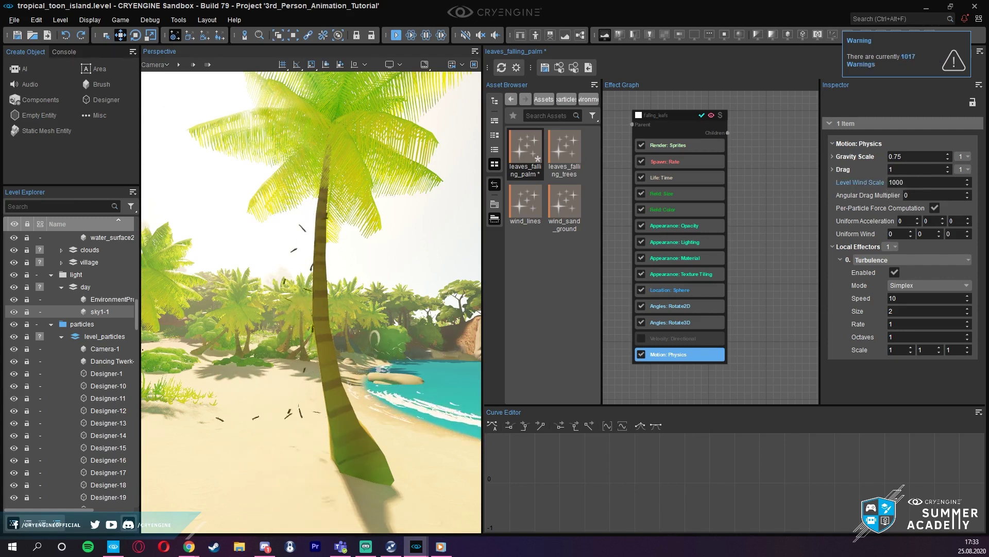
pyautogui.moveTo(424, 250); pyautogui.dragTo(437, 248, button='right')
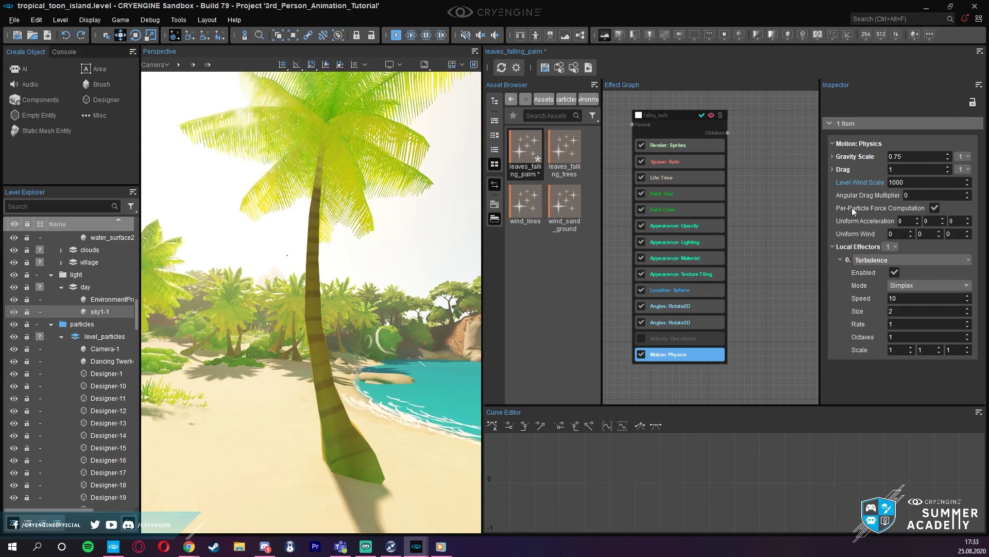
pyautogui.write('5')
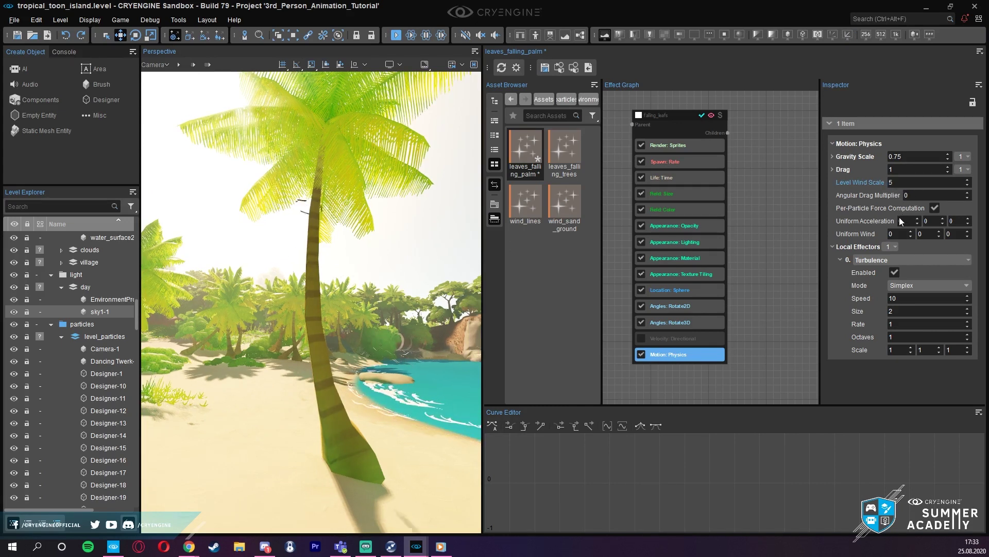
pyautogui.moveTo(309, 236); pyautogui.dragTo(350, 240, button='right')
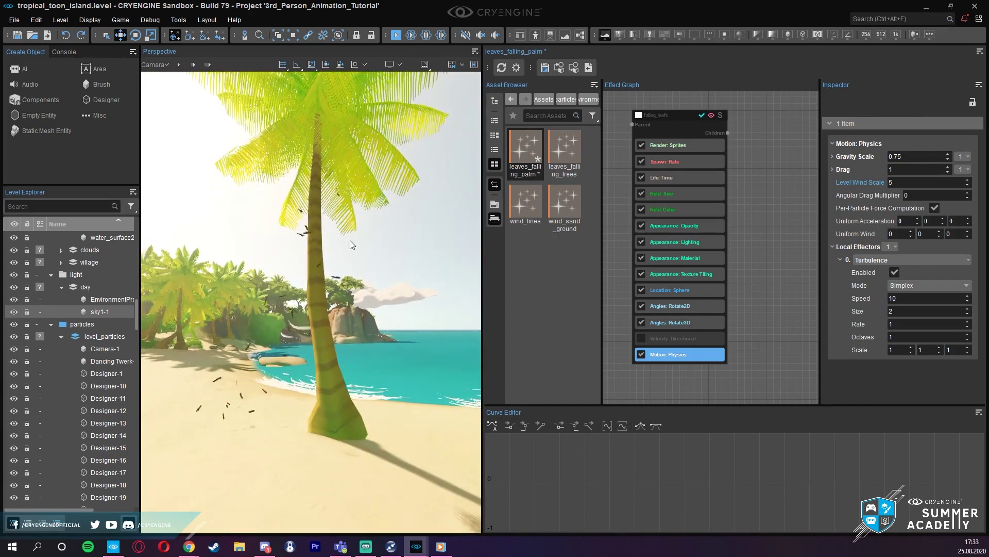
pyautogui.moveTo(359, 250)
pyautogui.mouseDown(button='right')
pyautogui.moveTo(409, 250)
pyautogui.moveTo(360, 249)
pyautogui.moveTo(369, 241)
pyautogui.mouseUp(button='right')
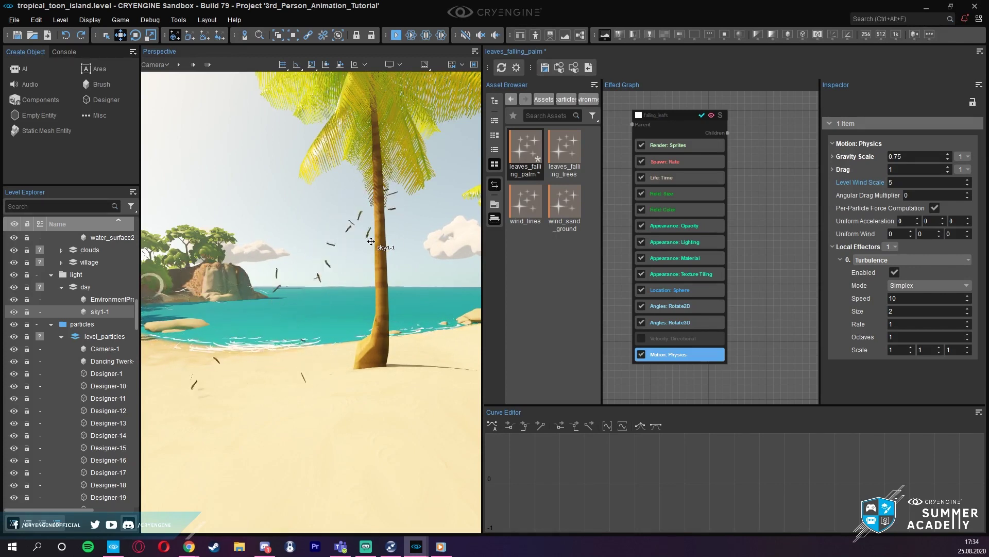
pyautogui.press('d')
pyautogui.moveTo(371, 241); pyautogui.dragTo(372, 241, button='right')
pyautogui.press('s')
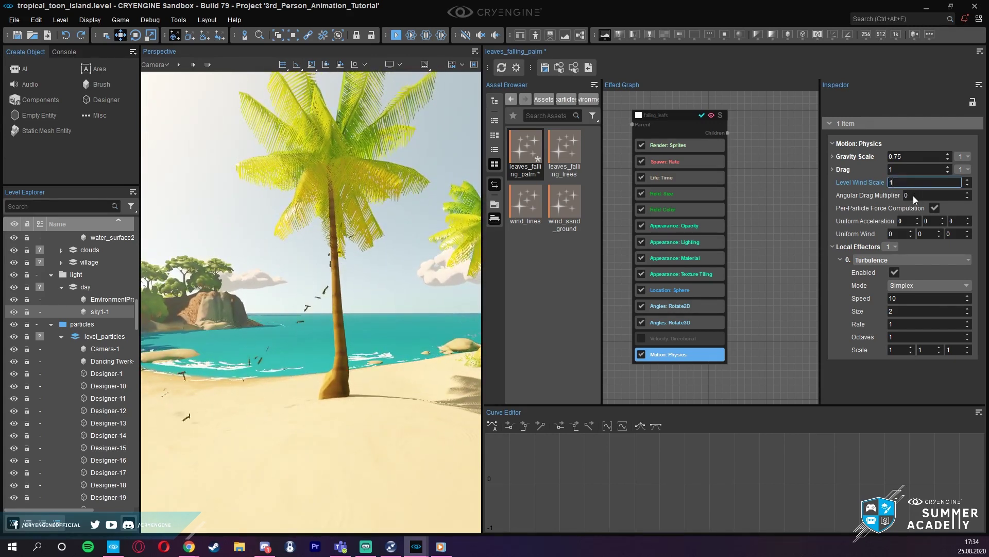
pyautogui.click(905, 183)
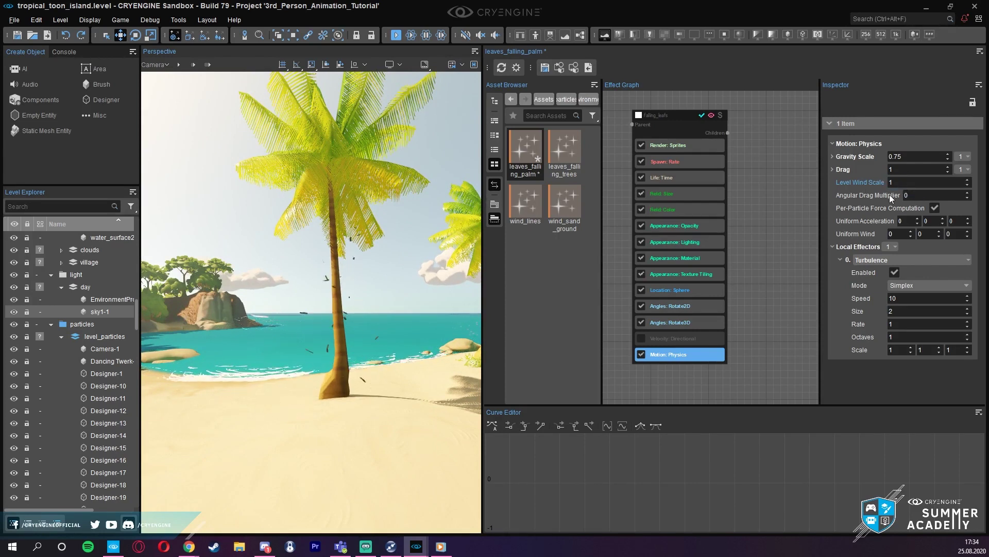
# - Disable the Turbulence local effector to compare the leaf motion and enable it again
pyautogui.click(894, 272)
pyautogui.moveTo(412, 212); pyautogui.dragTo(340, 211, button='right')
pyautogui.press('w')
pyautogui.press('d')
pyautogui.press('s')
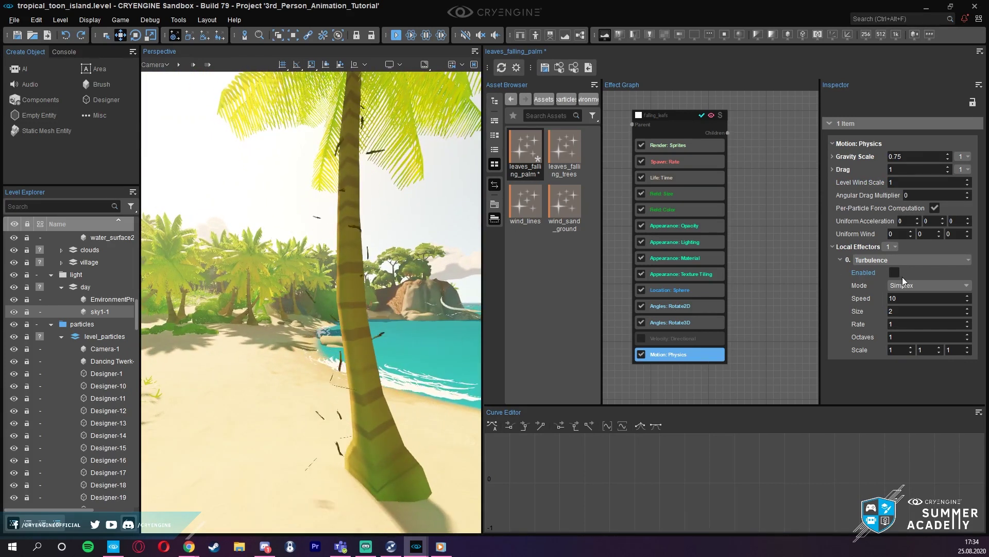
pyautogui.click(895, 274)
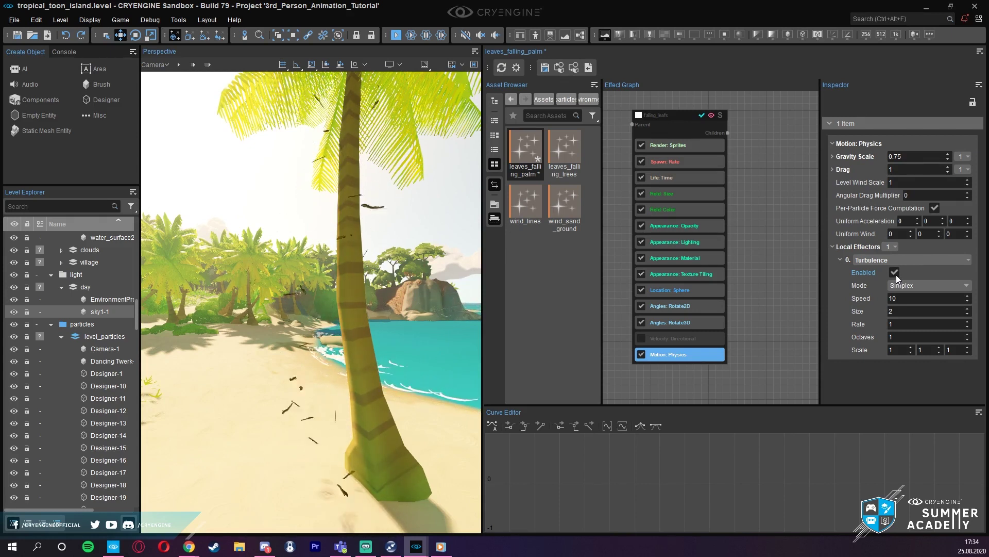
pyautogui.moveTo(346, 238); pyautogui.dragTo(366, 230, button='right')
pyautogui.press('s')
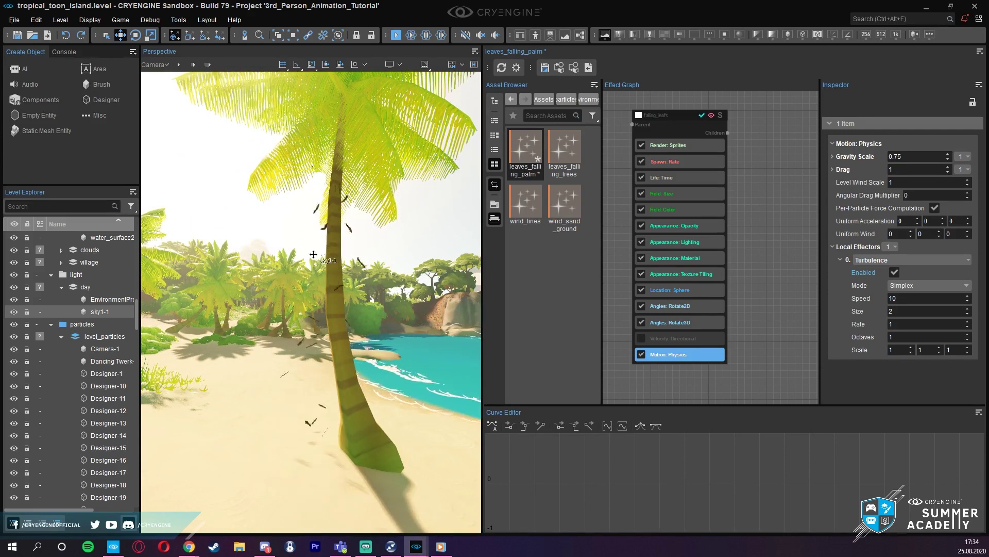
# - Test a Gravity Scale of -1, inspect the leaves around the palm's crown and set it back to 0.75
pyautogui.moveTo(312, 252); pyautogui.dragTo(351, 245, button='right')
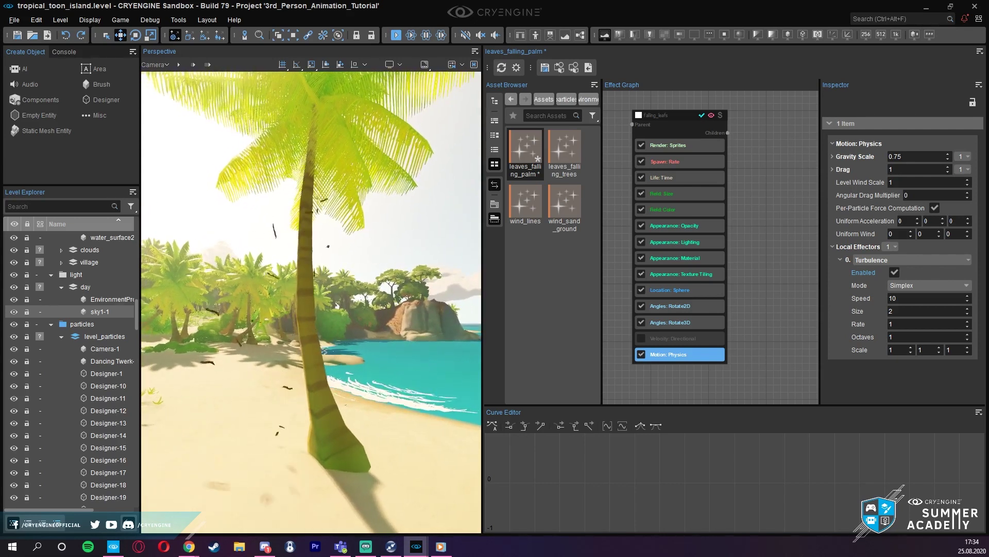
pyautogui.moveTo(355, 230); pyautogui.dragTo(363, 226, button='right')
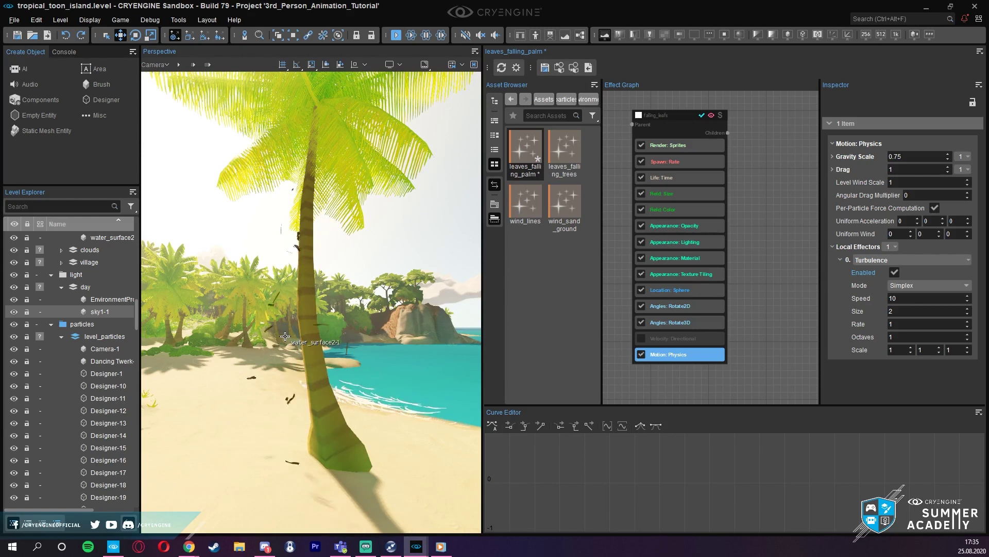
pyautogui.doubleClick(901, 157)
pyautogui.write('-1')
pyautogui.press('Return')
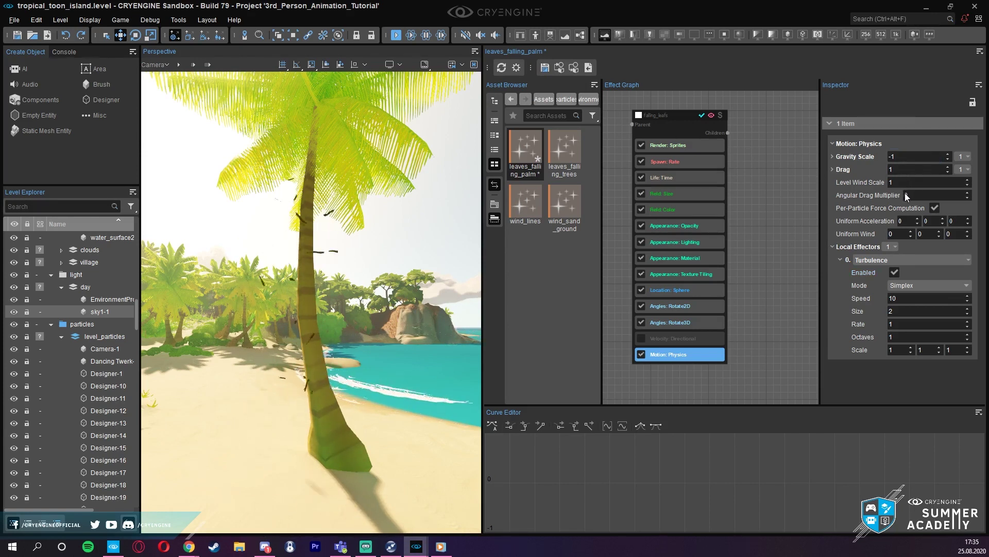
pyautogui.press('s')
pyautogui.moveTo(371, 223); pyautogui.dragTo(384, 258, button='right')
pyautogui.press('w')
pyautogui.press('w')
pyautogui.doubleClick(909, 157)
pyautogui.write('0.75')
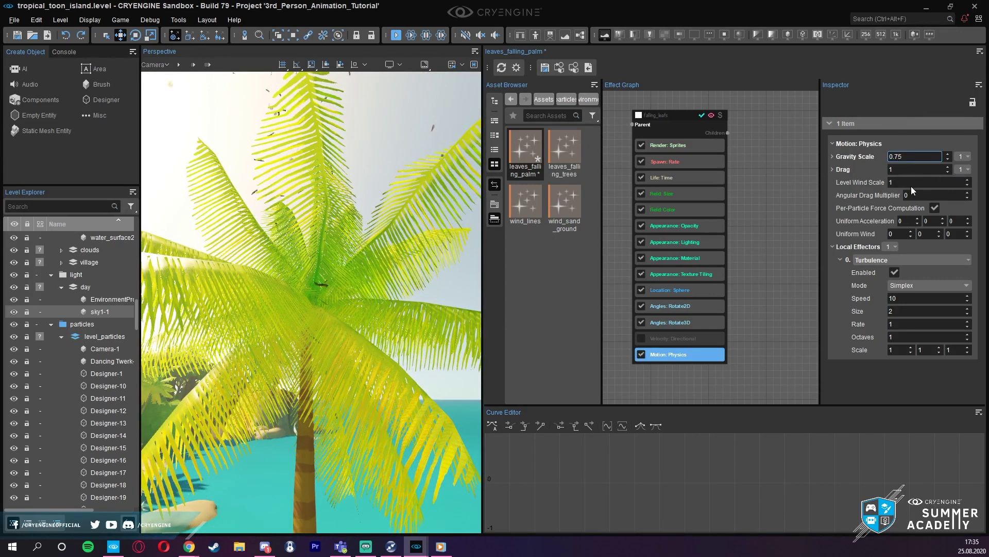
pyautogui.press('Return')
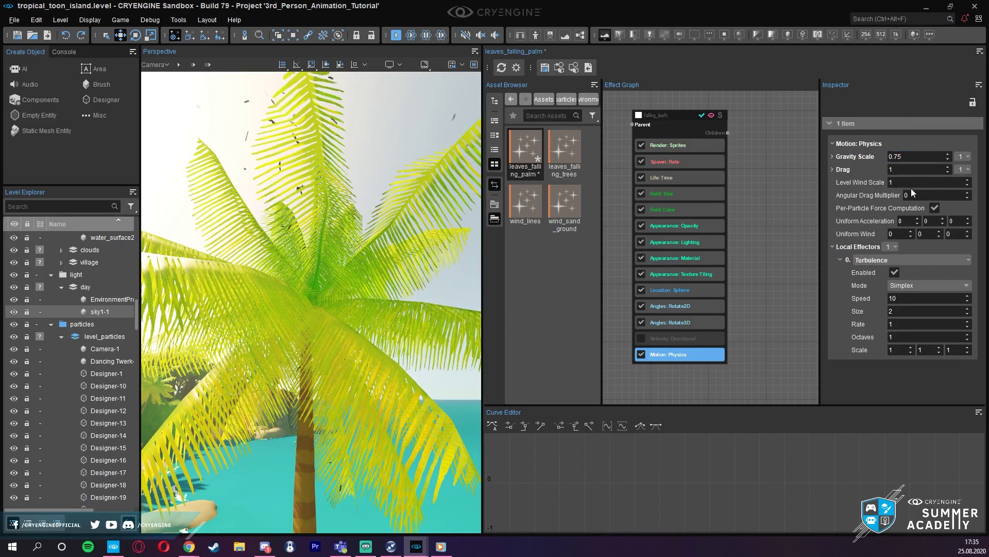
# - Expand the Gravity Scale's Curve modifier and show its age curve in the Curve Editor
pyautogui.click(832, 156)
pyautogui.moveTo(377, 191); pyautogui.dragTo(318, 203, button='right')
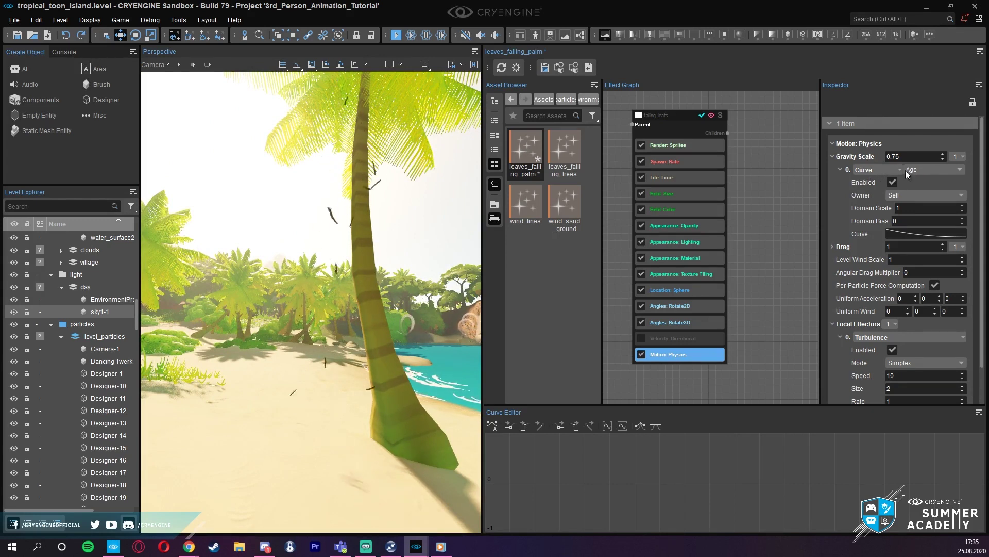
pyautogui.click(874, 169)
pyautogui.click(845, 180)
pyautogui.moveTo(289, 253); pyautogui.dragTo(297, 249, button='right')
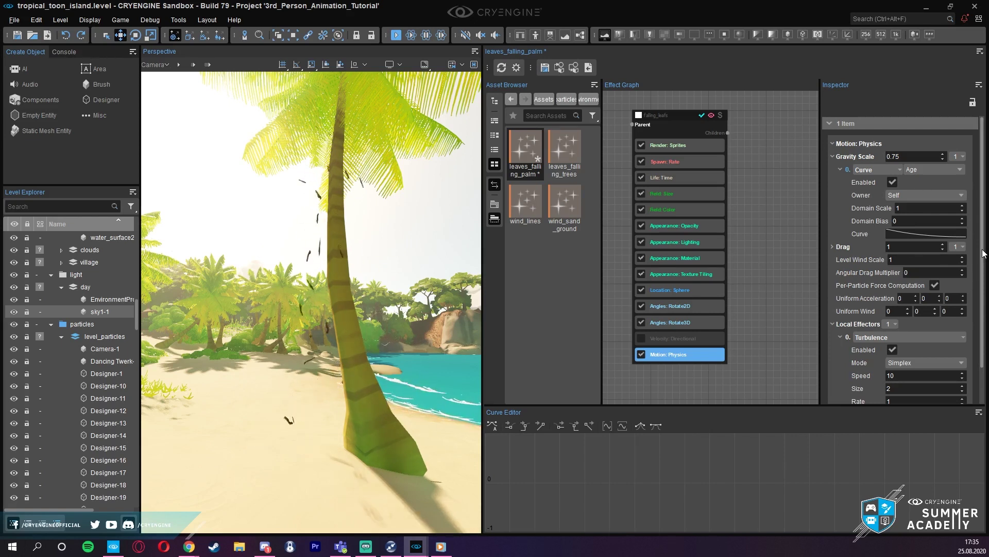
pyautogui.click(890, 233)
pyautogui.scroll(-2, 660, 450)
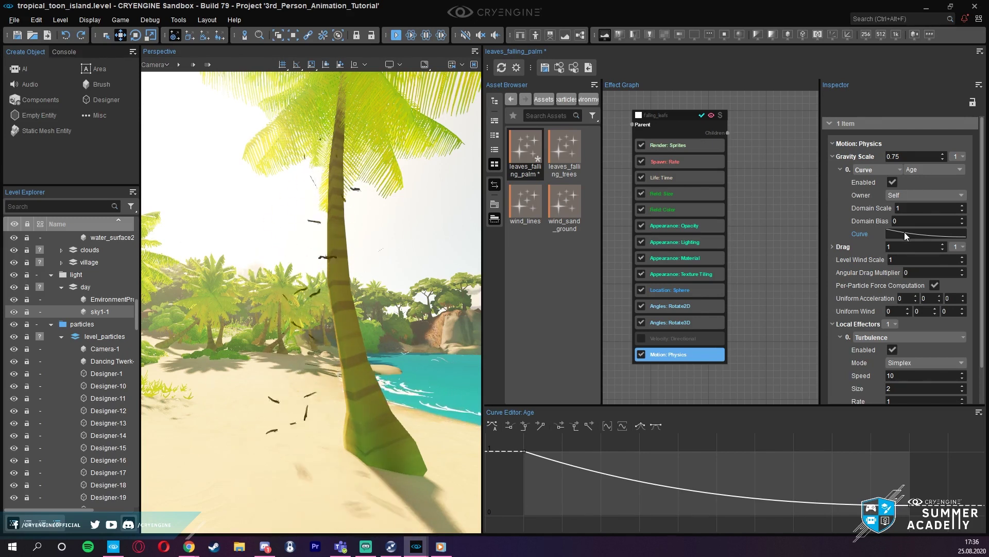
# - Collapse the Local Effectors and add a key near the middle of the Gravity Scale's age curve, pulled slightly below zero
pyautogui.scroll(-1, 877, 246)
pyautogui.scroll(1, 877, 246)
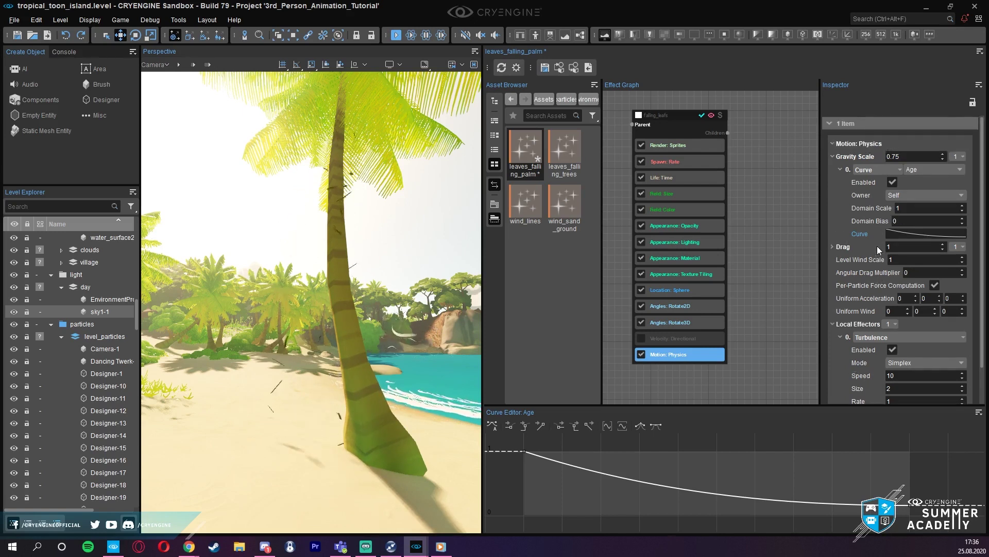
pyautogui.click(832, 324)
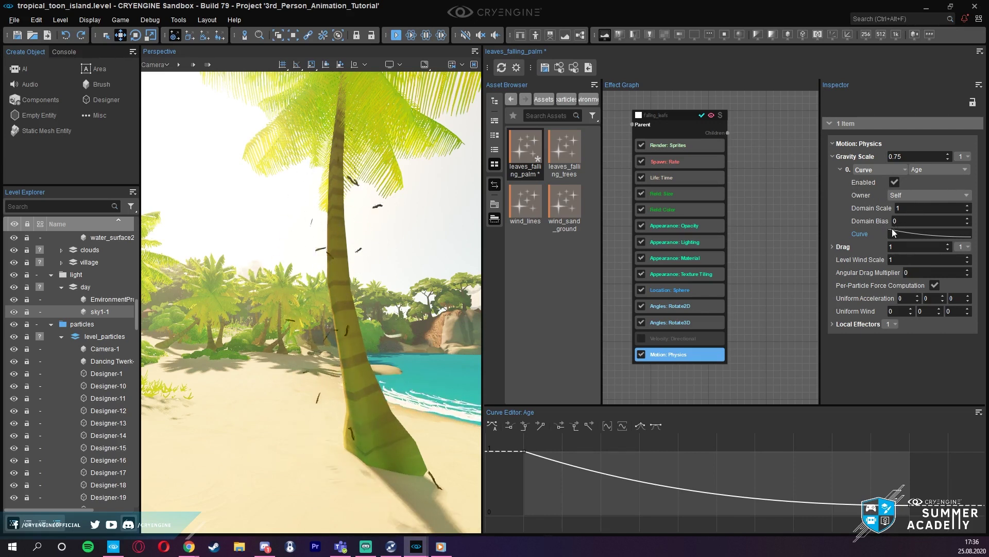
pyautogui.doubleClick(694, 490)
pyautogui.moveTo(693, 490); pyautogui.dragTo(699, 449)
pyautogui.moveTo(699, 448); pyautogui.dragTo(701, 520)
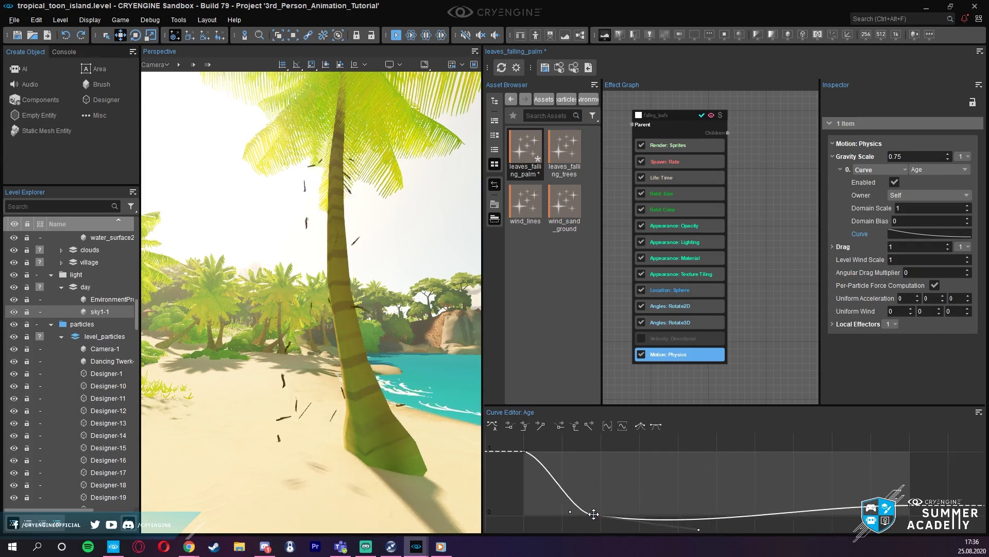
# - Test a strongly negative gravity by lowering the age curve's middle key to nearly -3
pyautogui.scroll(-3, 712, 505)
pyautogui.scroll(-2, 712, 505)
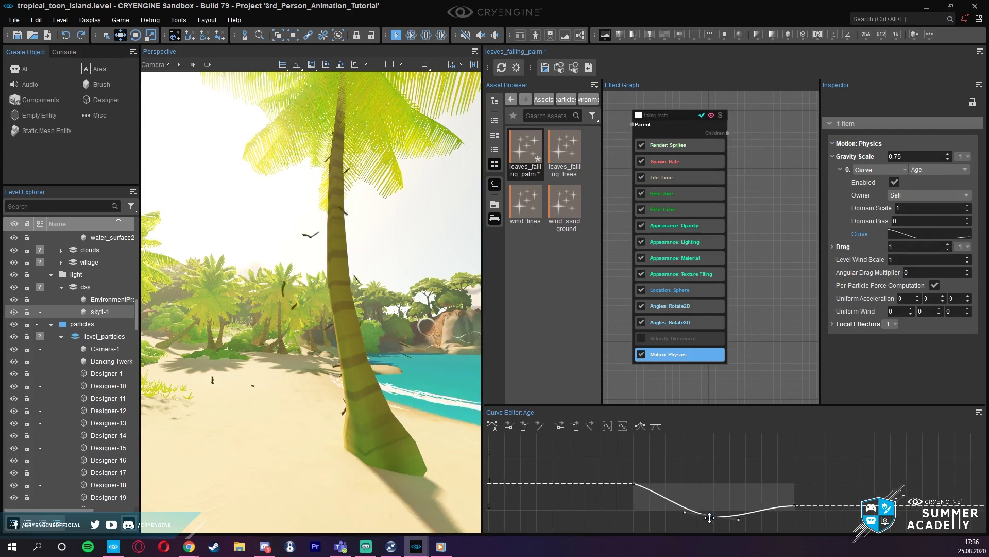
pyautogui.moveTo(722, 482); pyautogui.dragTo(707, 417, button='middle')
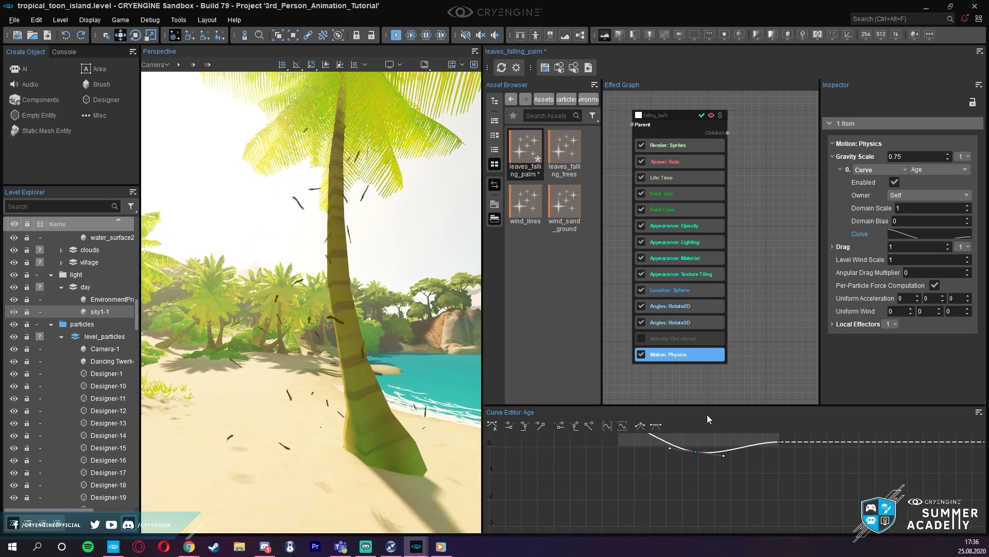
pyautogui.moveTo(694, 451); pyautogui.dragTo(691, 518)
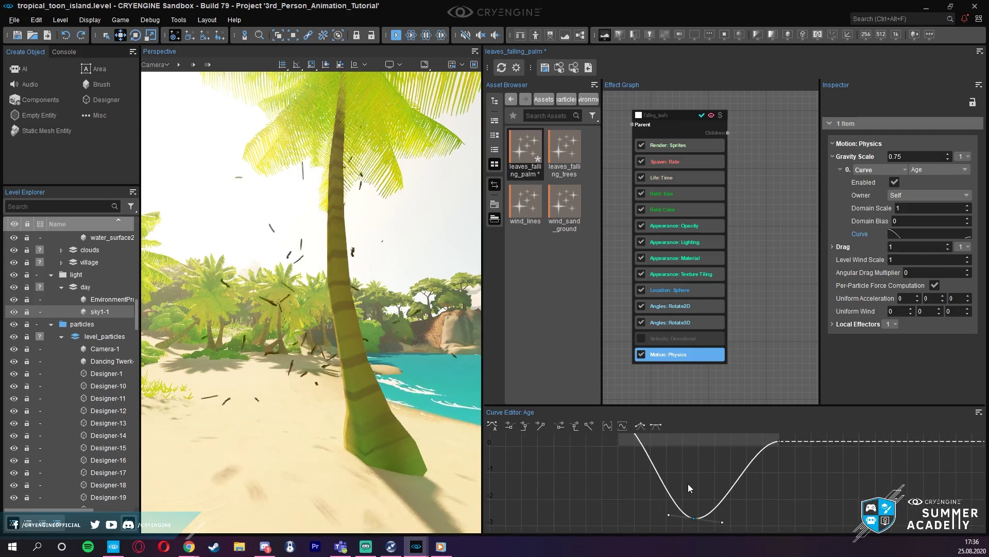
# - Raise the age curve's middle key to between -1 and -2 to weaken the upward pull on the leaves
pyautogui.scroll(-1, 688, 479)
pyautogui.scroll(1, 694, 458)
pyautogui.moveTo(693, 458); pyautogui.dragTo(688, 469, button='middle')
pyautogui.scroll(1, 687, 469)
pyautogui.scroll(-1, 687, 469)
pyautogui.moveTo(687, 503); pyautogui.dragTo(686, 489, button='middle')
pyautogui.moveTo(685, 518); pyautogui.dragTo(685, 493)
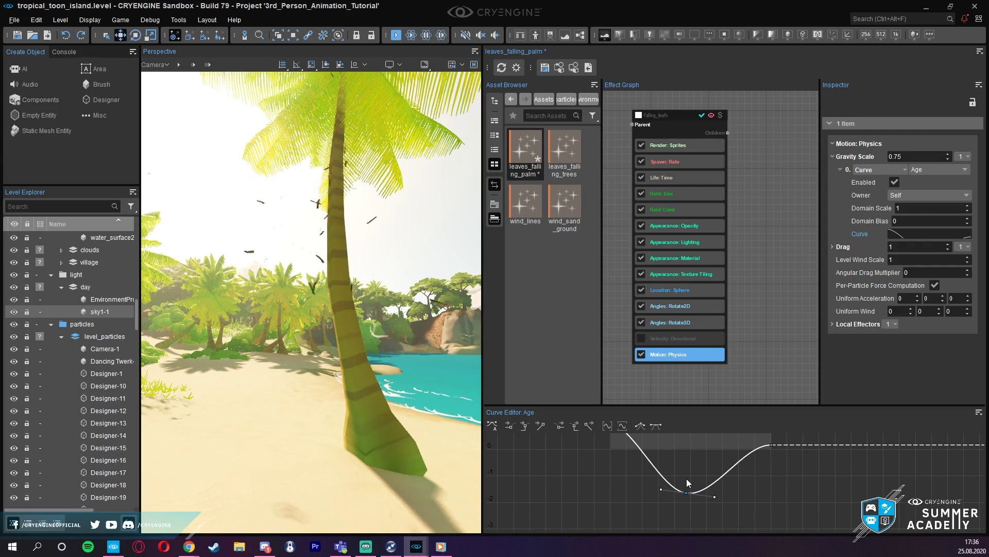
# - Test the age curve's middle key at about -1, and move it to about 0 at roughly a third of the leaves' age
pyautogui.moveTo(688, 480)
pyautogui.mouseDown(button='middle')
pyautogui.moveTo(687, 491)
pyautogui.moveTo(671, 483)
pyautogui.mouseUp(button='middle')
pyautogui.scroll(-1, 688, 487)
pyautogui.moveTo(678, 505); pyautogui.dragTo(678, 490)
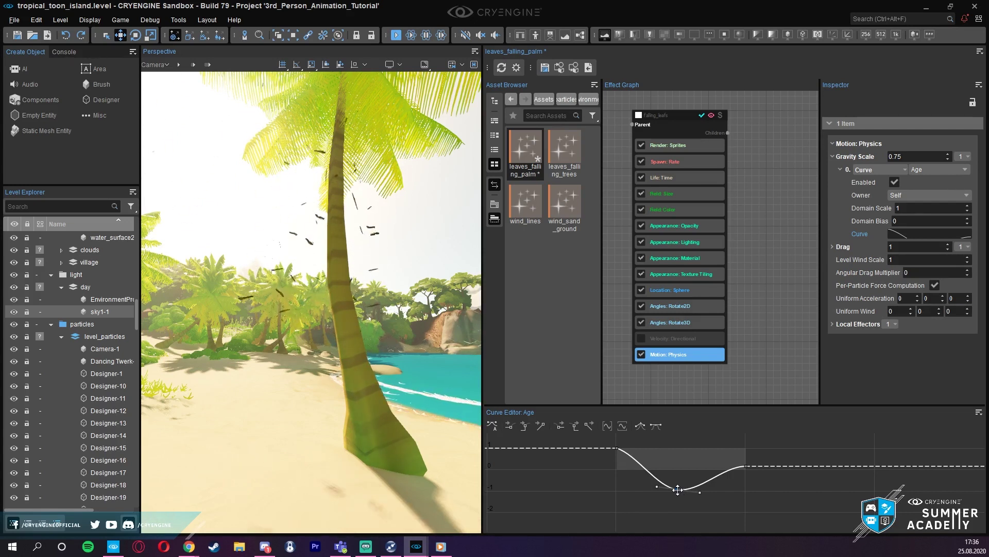
pyautogui.moveTo(678, 490); pyautogui.dragTo(681, 450)
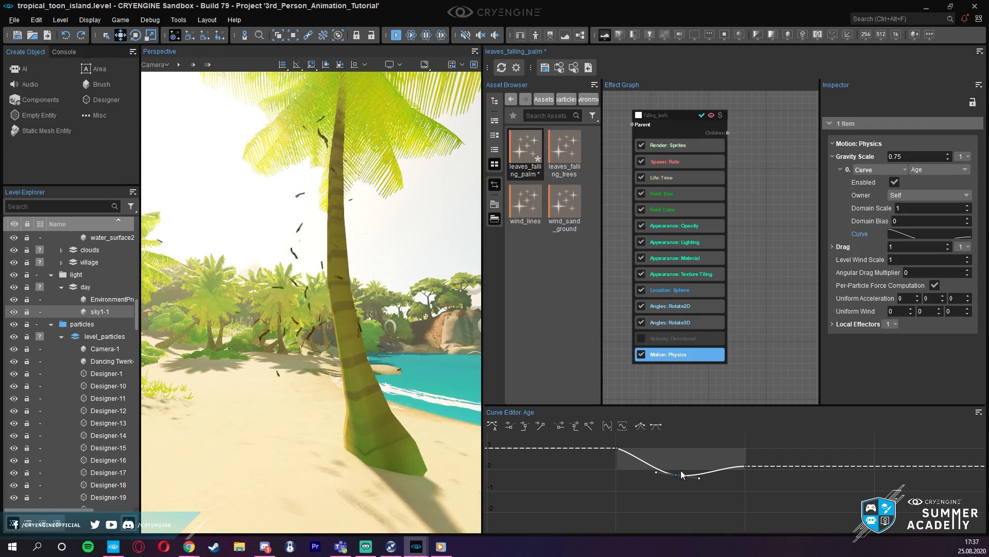
pyautogui.moveTo(678, 473); pyautogui.dragTo(655, 467)
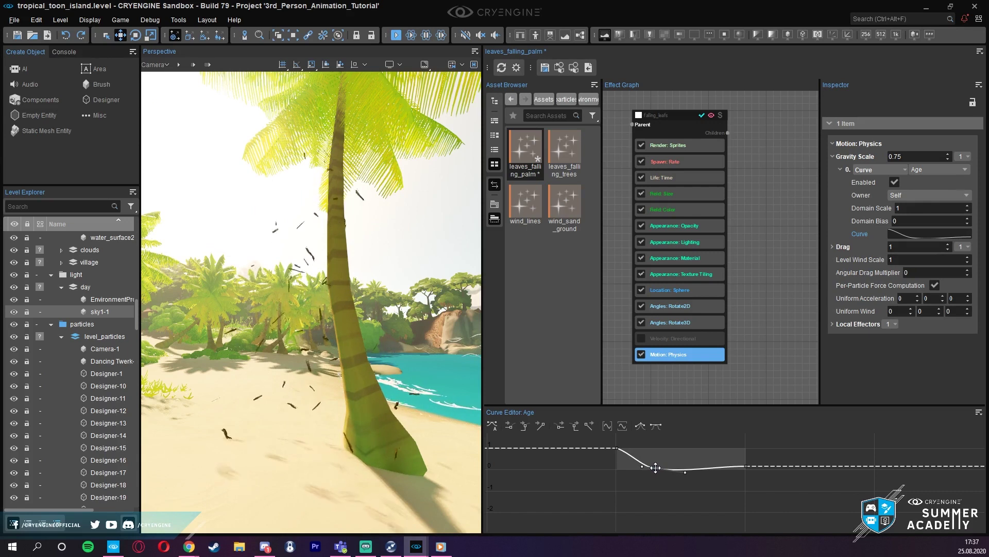
# - Expand the Drag settings of the Motion: Physics feature to show its age curve
pyautogui.scroll(3, 658, 474)
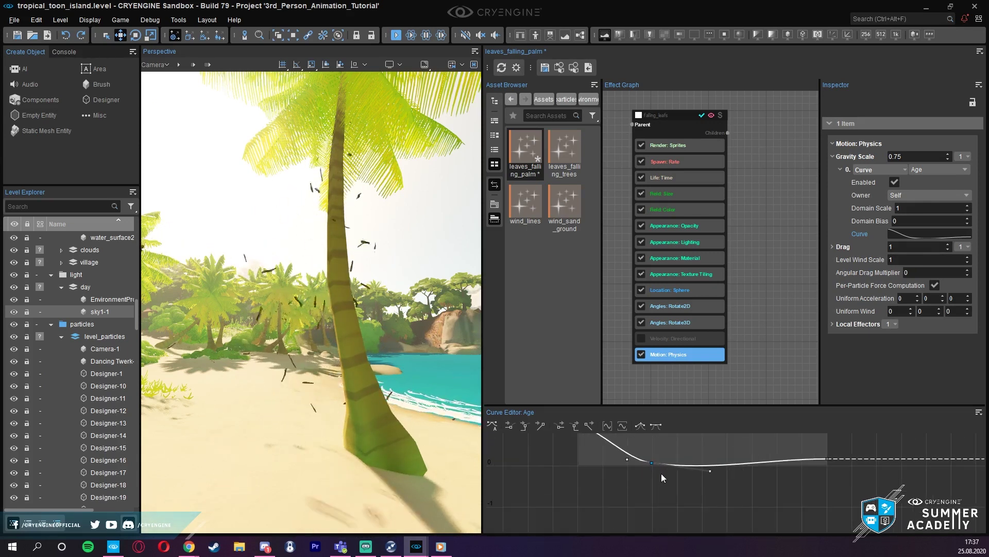
pyautogui.click(831, 247)
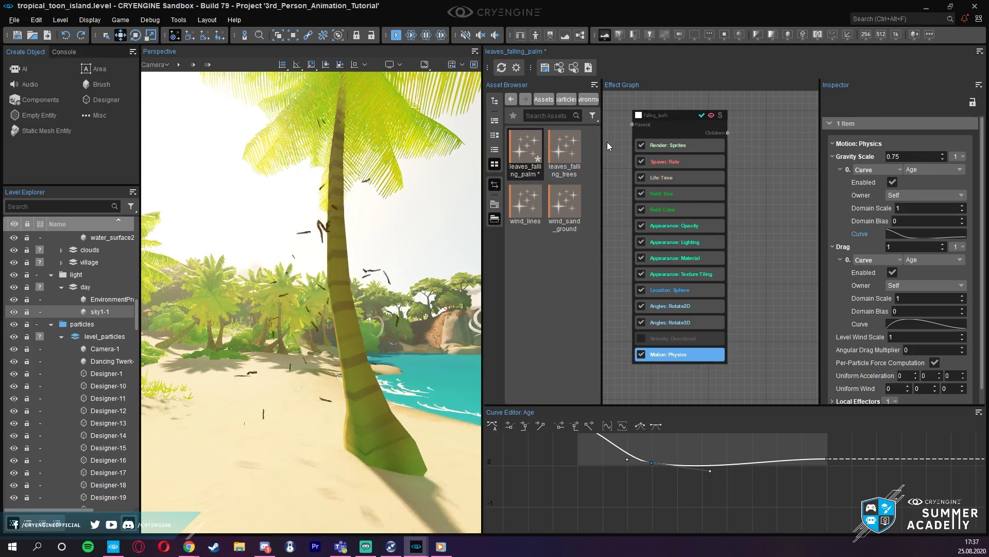
pyautogui.rightClick(744, 145)
pyautogui.click(756, 171)
pyautogui.scroll(-3, 760, 201)
pyautogui.scroll(3, 760, 201)
pyautogui.scroll(-3, 768, 233)
pyautogui.scroll(3, 767, 225)
pyautogui.click(755, 171)
pyautogui.click(755, 132)
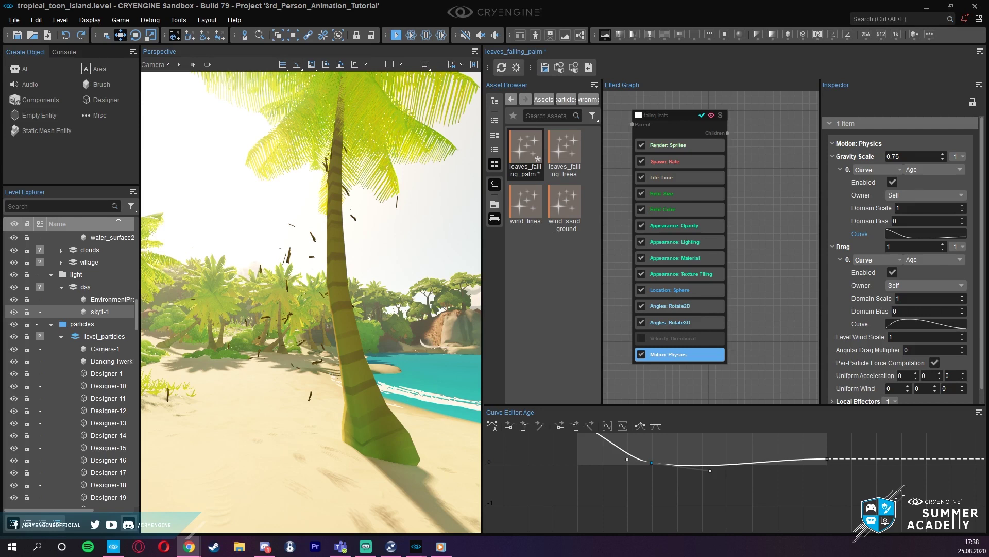
# - Collapse the Gravity Scale settings of the Motion: Physics feature
pyautogui.moveTo(340, 363)
pyautogui.mouseDown(button='right')
pyautogui.moveTo(330, 381)
pyautogui.moveTo(340, 377)
pyautogui.mouseUp(button='right')
pyautogui.moveTo(396, 342)
pyautogui.mouseDown(button='right')
pyautogui.moveTo(405, 339)
pyautogui.moveTo(394, 342)
pyautogui.mouseUp(button='right')
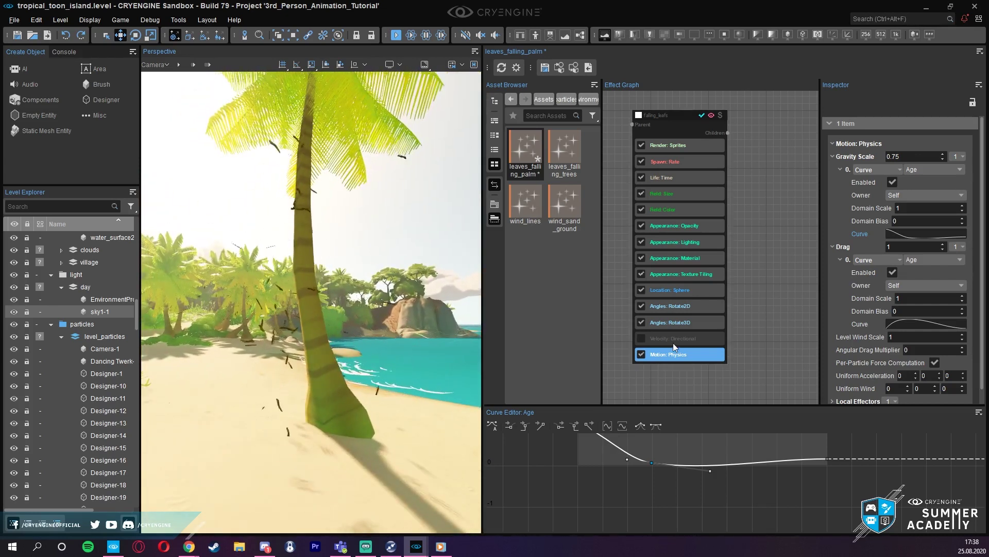
pyautogui.click(840, 169)
pyautogui.click(832, 157)
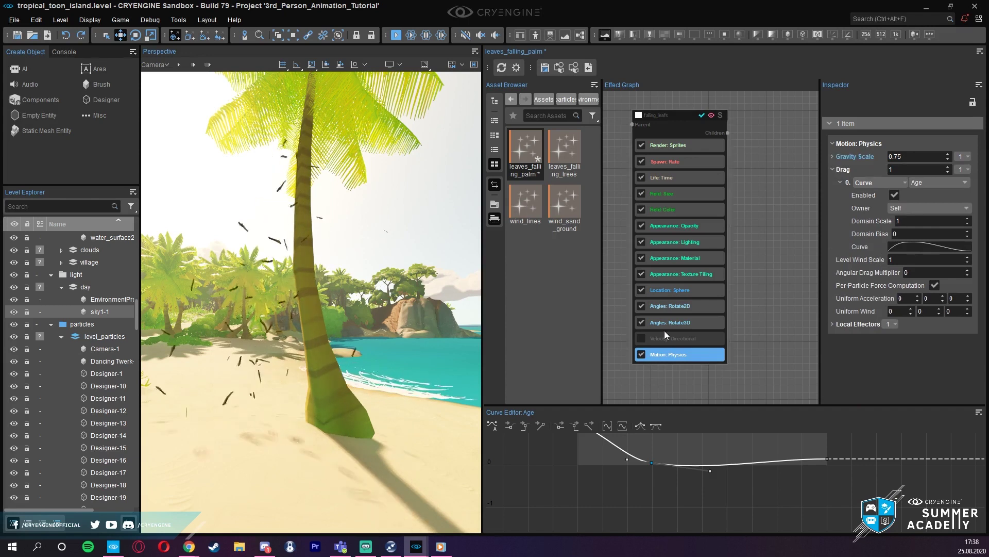
# - Disable the Motion: Physics feature to compare how the leaves behave without it, and enable it again
pyautogui.click(641, 354)
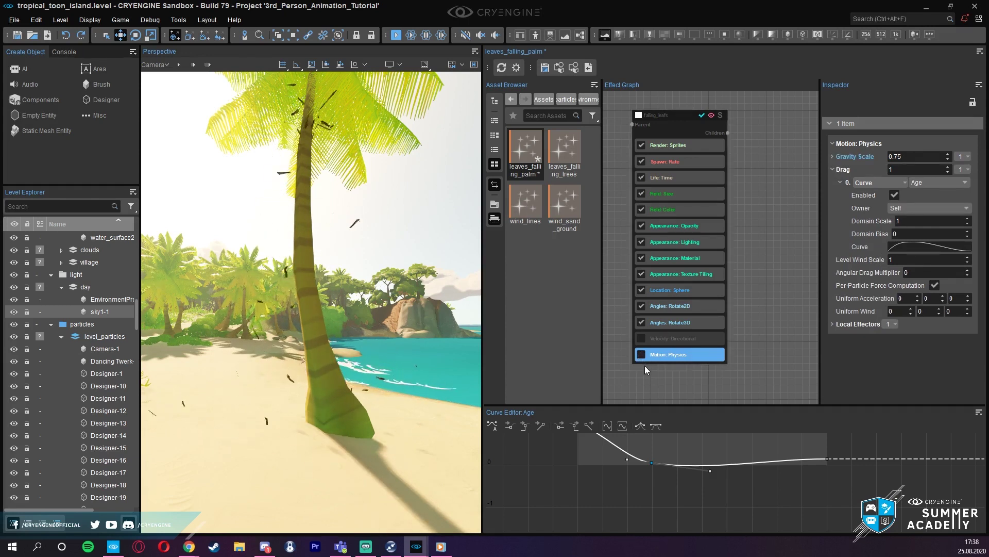
pyautogui.moveTo(328, 356); pyautogui.dragTo(324, 332, button='right')
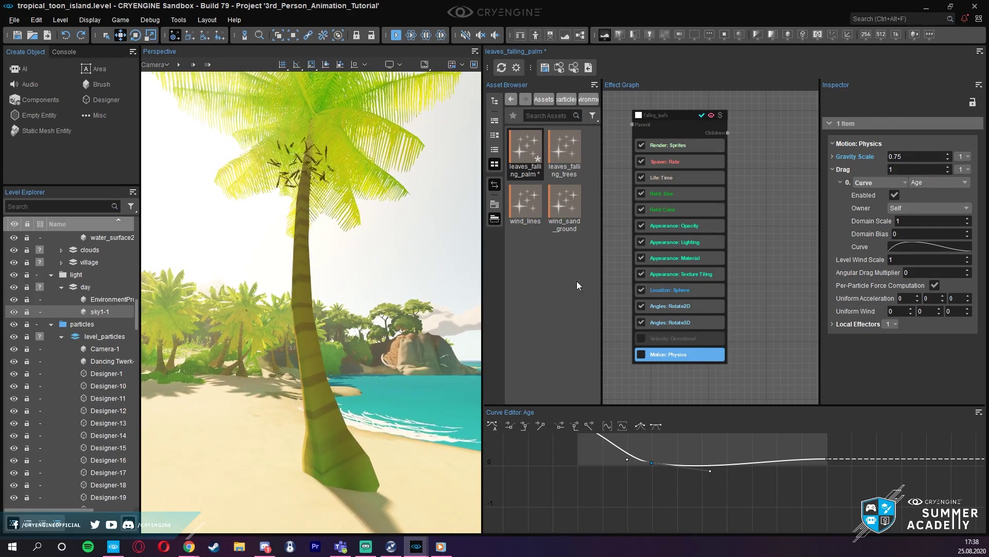
pyautogui.click(641, 354)
pyautogui.moveTo(359, 224); pyautogui.dragTo(360, 239, button='right')
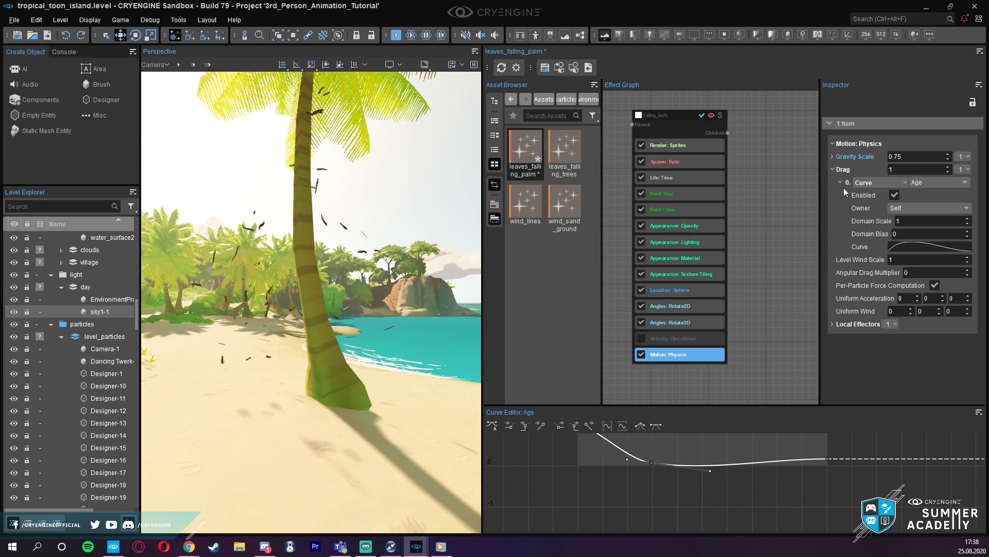
# - Reshape the Drag age curve to start at 1, drop to about 0.3 near mid-life and end at 0
pyautogui.click(900, 248)
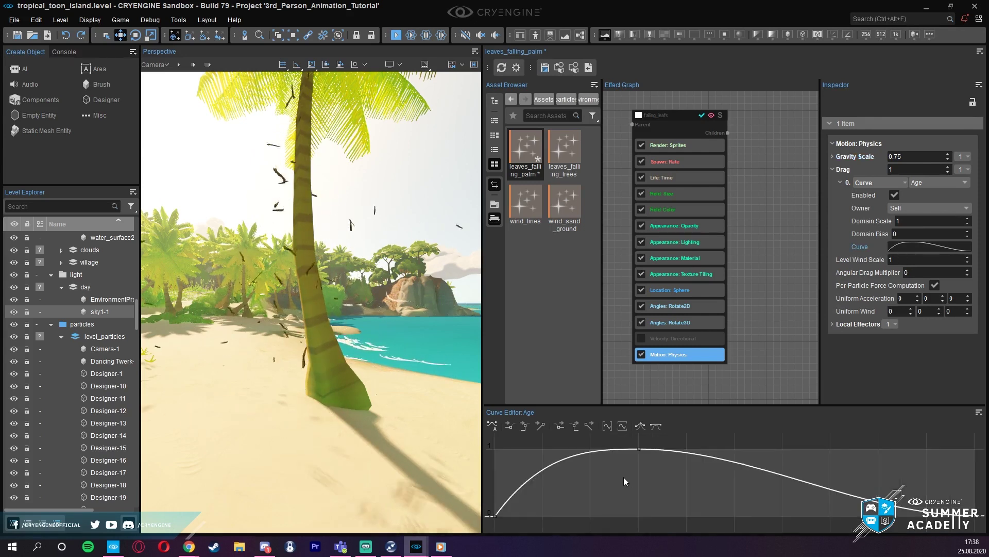
pyautogui.scroll(-3, 624, 477)
pyautogui.moveTo(540, 487)
pyautogui.mouseDown()
pyautogui.moveTo(539, 456)
pyautogui.moveTo(540, 481)
pyautogui.mouseUp()
pyautogui.moveTo(572, 438); pyautogui.dragTo(540, 456)
pyautogui.moveTo(636, 455); pyautogui.dragTo(687, 486)
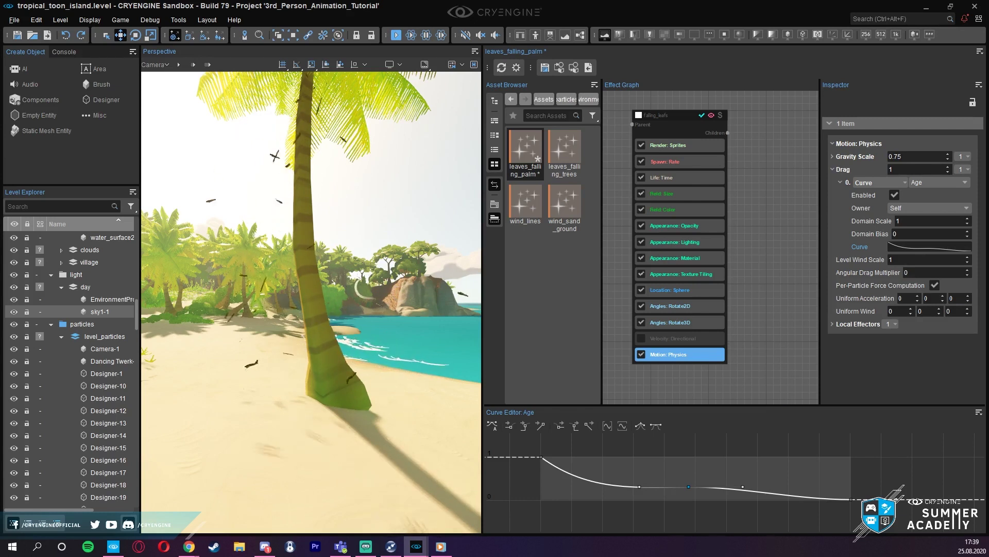
pyautogui.click(366, 546)
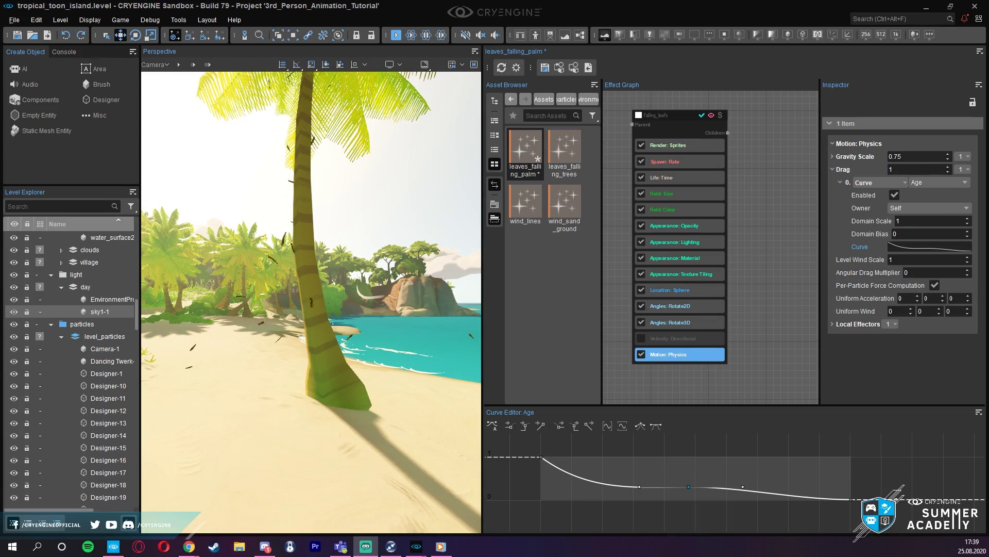
pyautogui.moveTo(311, 303)
pyautogui.mouseDown(button='right')
pyautogui.moveTo(321, 303)
pyautogui.moveTo(278, 296)
pyautogui.moveTo(299, 297)
pyautogui.mouseUp(button='right')
pyautogui.moveTo(237, 202); pyautogui.dragTo(267, 199, button='right')
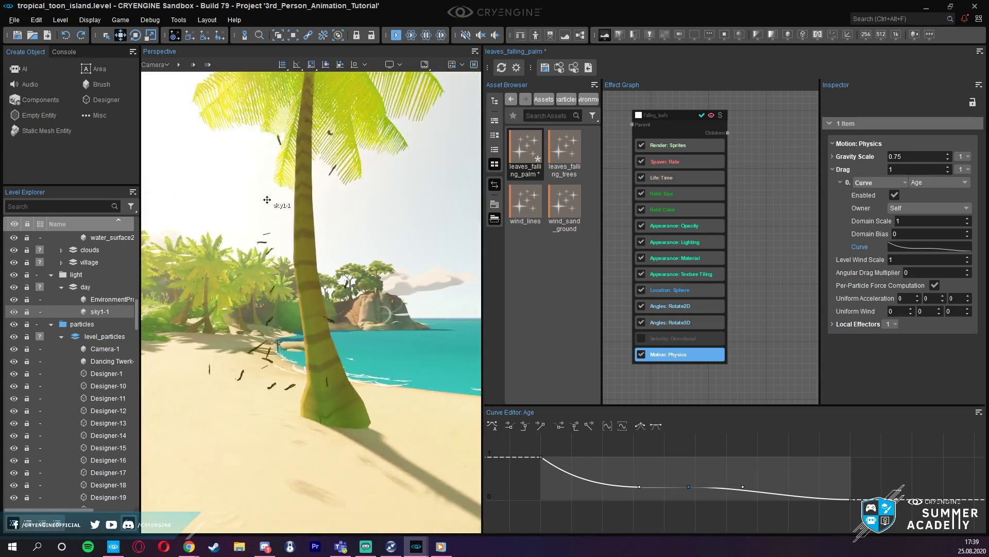
pyautogui.moveTo(276, 193)
pyautogui.mouseDown(button='right')
pyautogui.moveTo(255, 194)
pyautogui.moveTo(270, 197)
pyautogui.mouseUp(button='right')
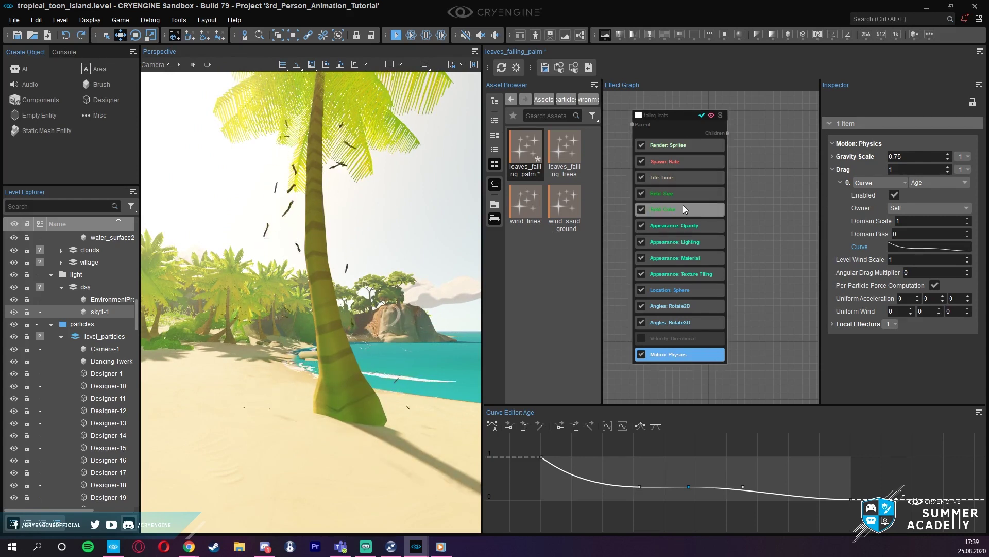
# - Examine the Field: Size and Field: Color features of the falling_leafs node
pyautogui.click(664, 193)
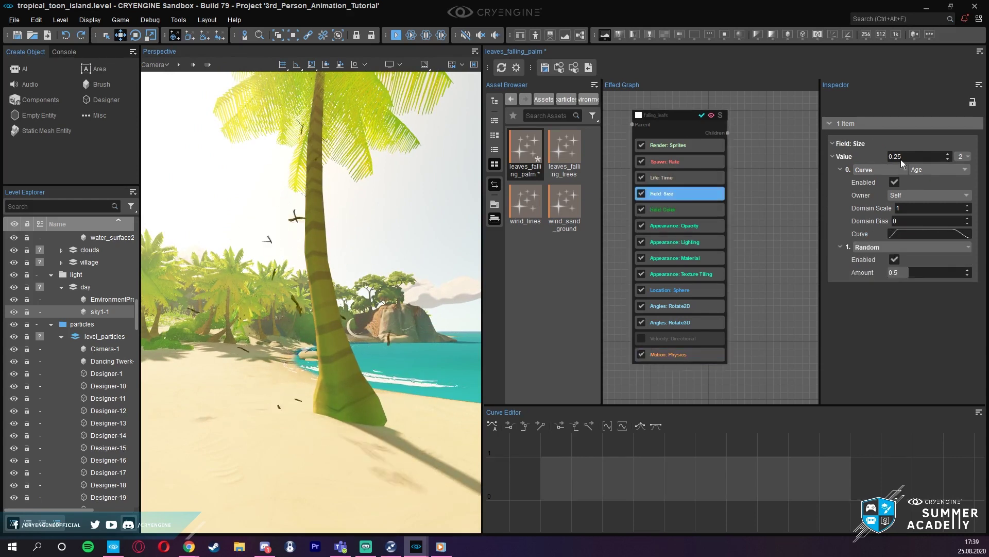
pyautogui.rightClick(688, 190)
pyautogui.click(664, 118)
pyautogui.moveTo(662, 118); pyautogui.dragTo(651, 122)
pyautogui.moveTo(652, 118); pyautogui.dragTo(672, 119)
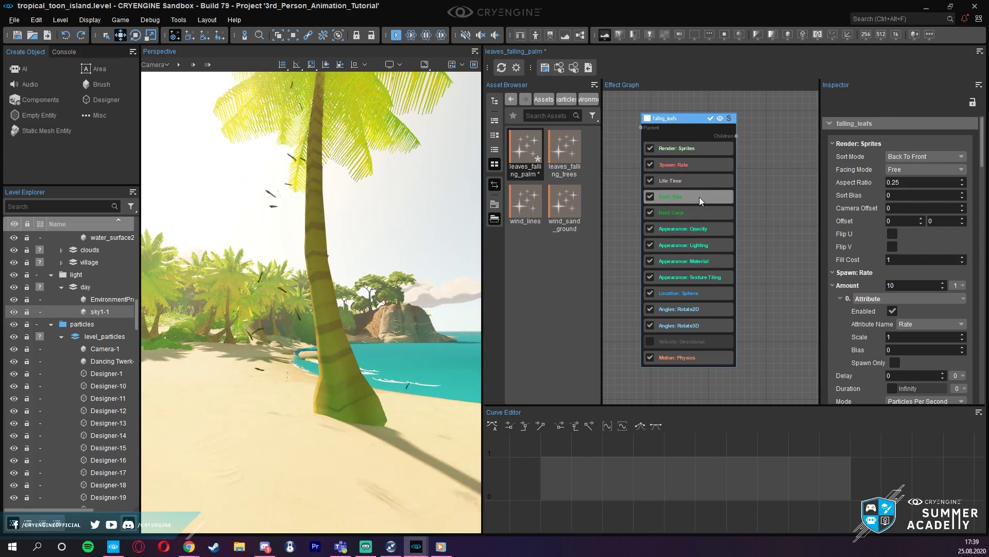
pyautogui.click(700, 197)
pyautogui.click(699, 209)
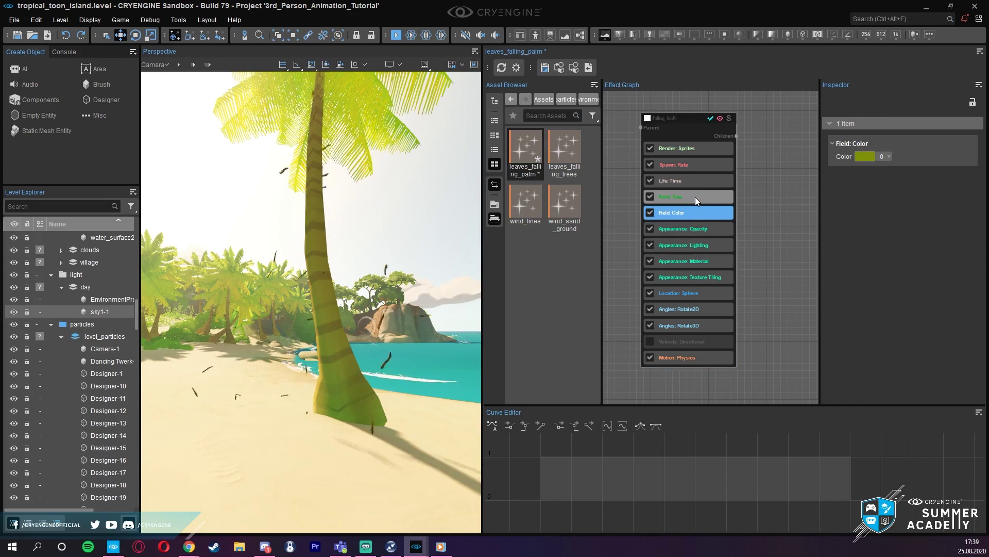
pyautogui.click(695, 197)
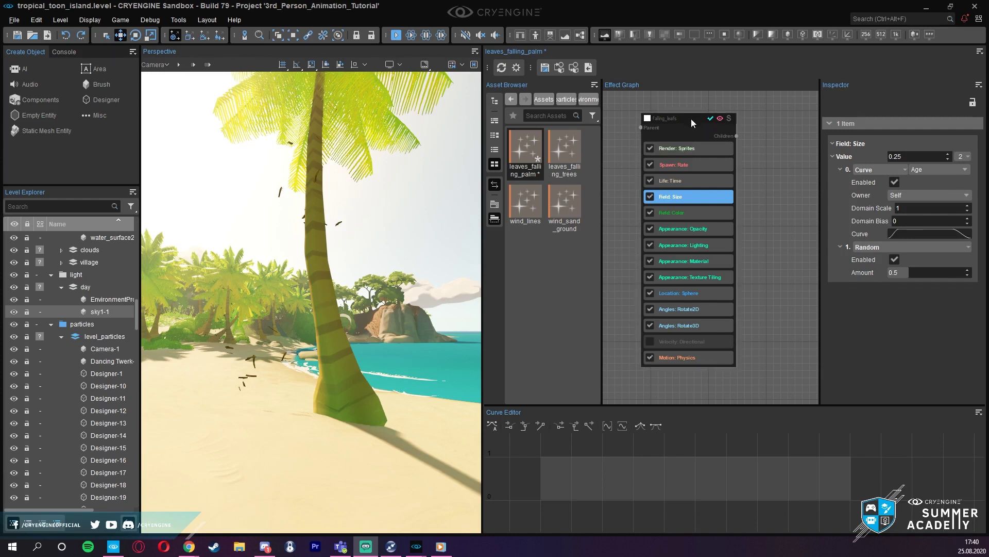
# - Add a second Appearance: Material feature after the existing one in the falling_leafs node
pyautogui.moveTo(691, 119); pyautogui.dragTo(690, 114)
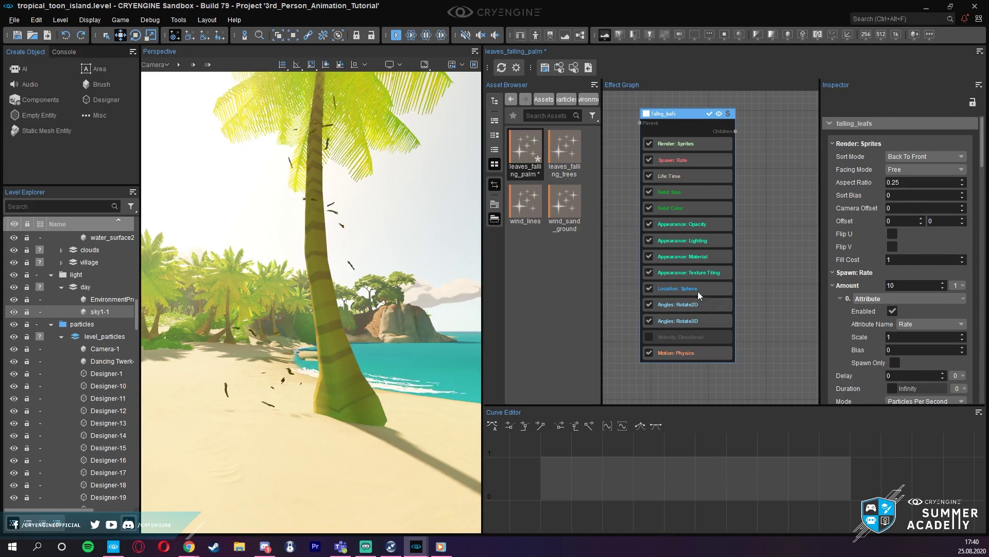
pyautogui.click(693, 258)
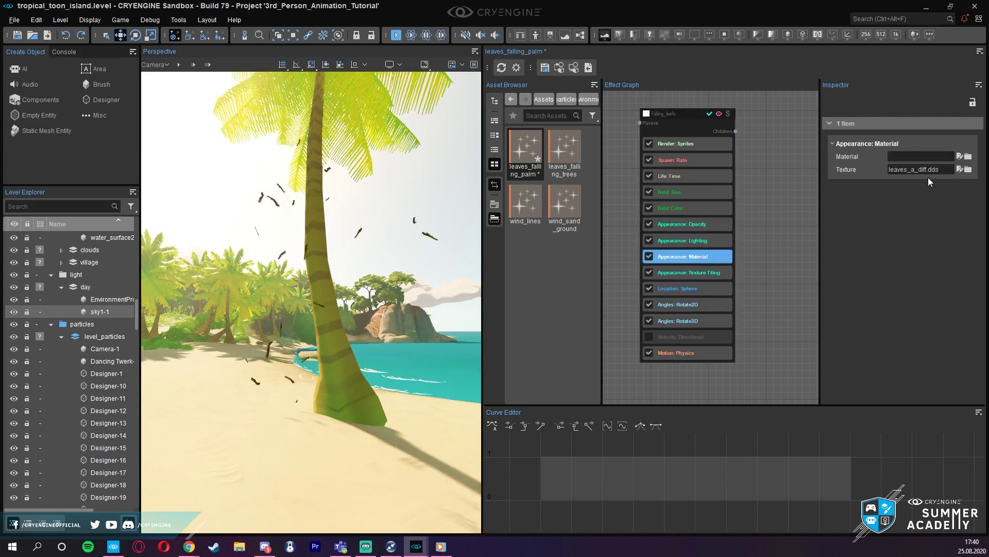
pyautogui.rightClick(685, 259)
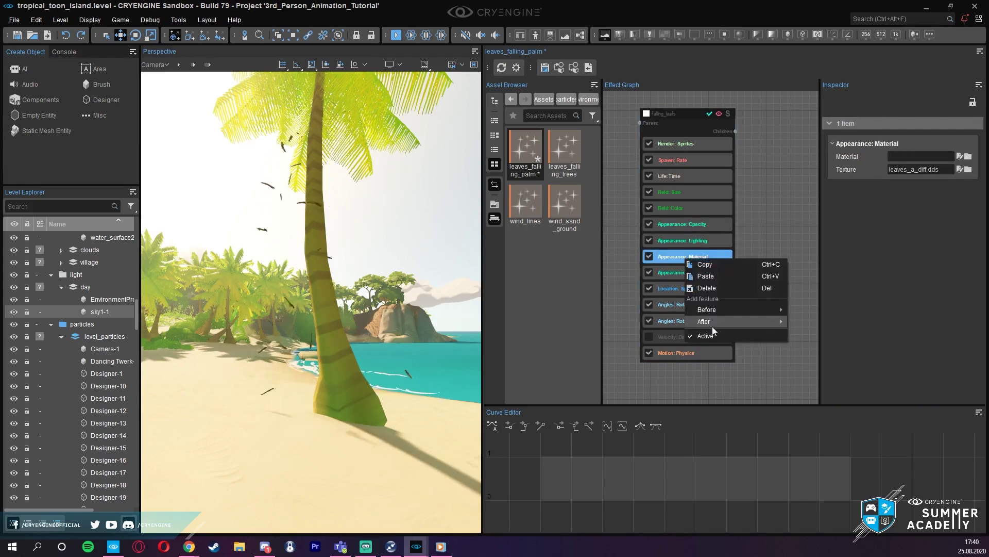
pyautogui.moveTo(713, 312)
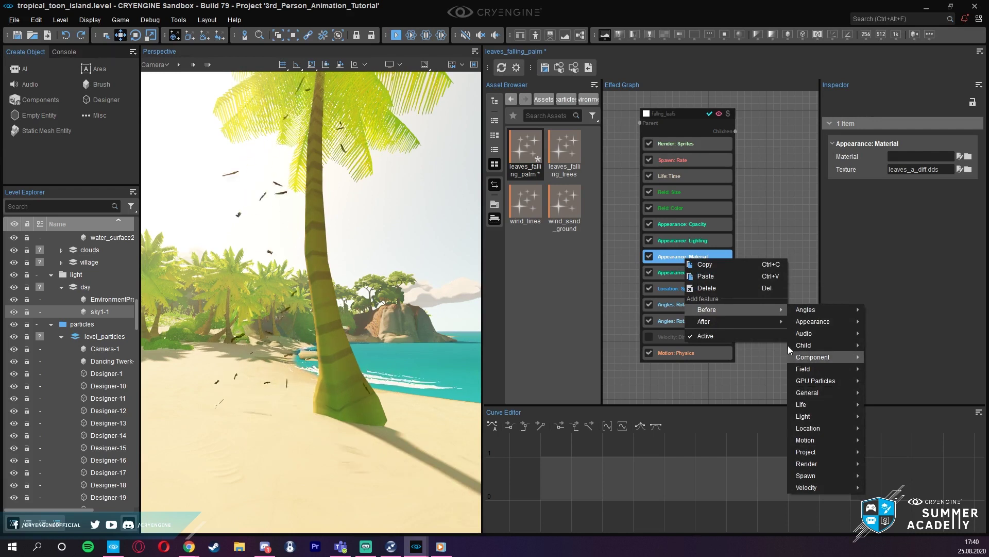
pyautogui.moveTo(742, 323)
pyautogui.moveTo(822, 451)
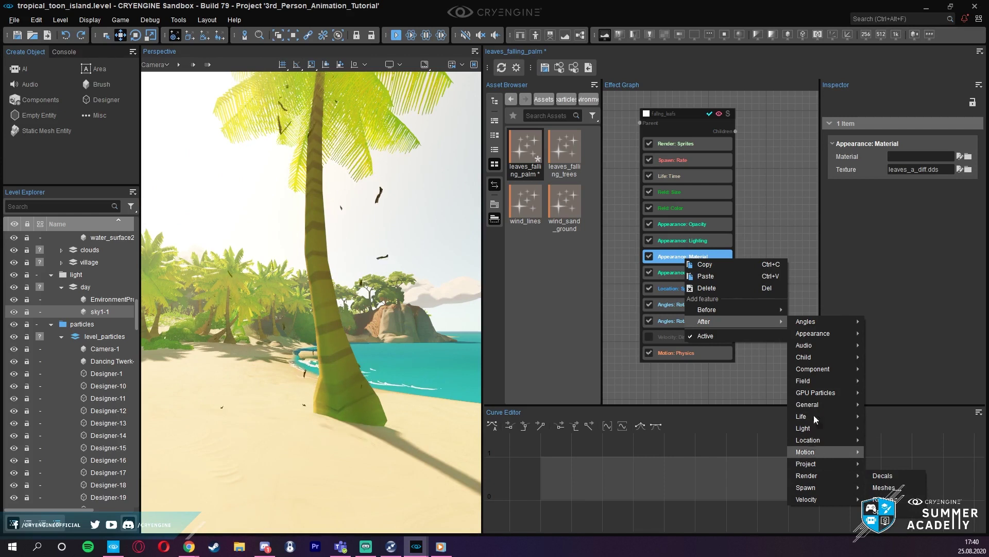
pyautogui.moveTo(818, 379)
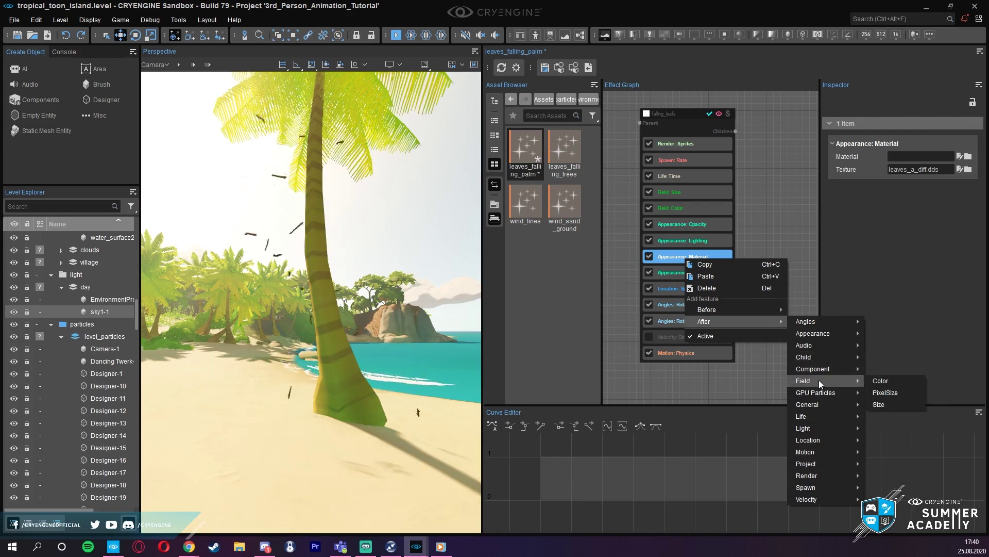
pyautogui.moveTo(822, 333)
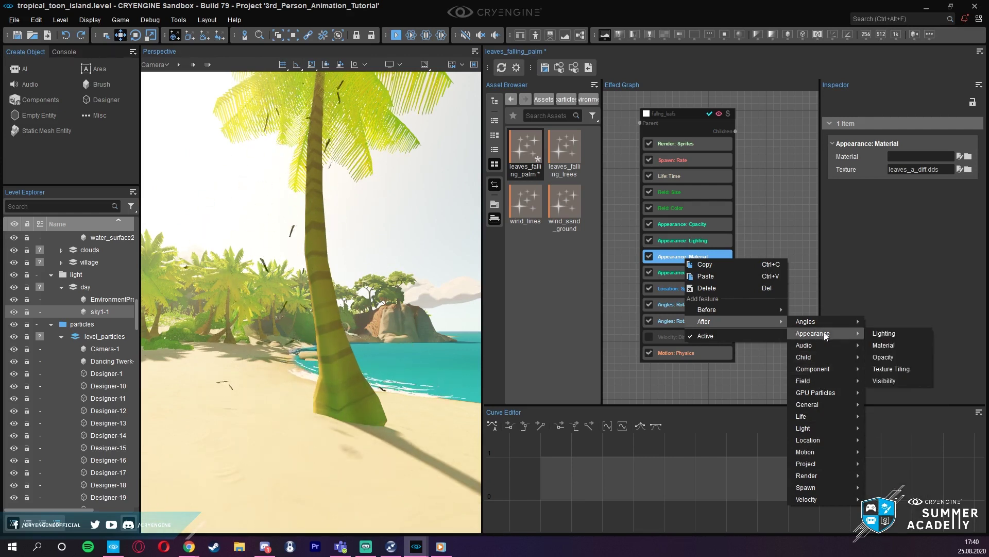
pyautogui.click(885, 345)
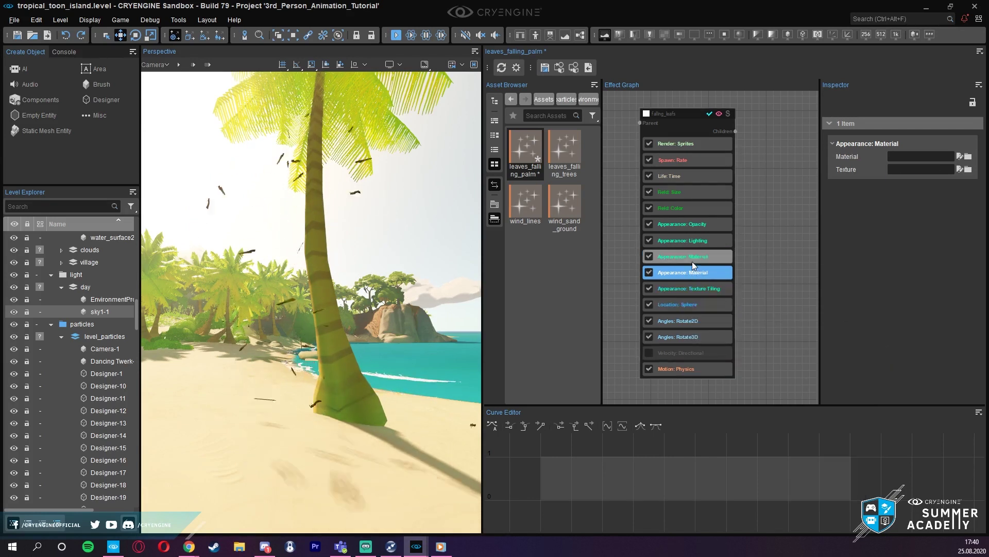
# - Assign the glow_a texture from the project's Textures folder to the new Appearance: Material feature
pyautogui.click(960, 169)
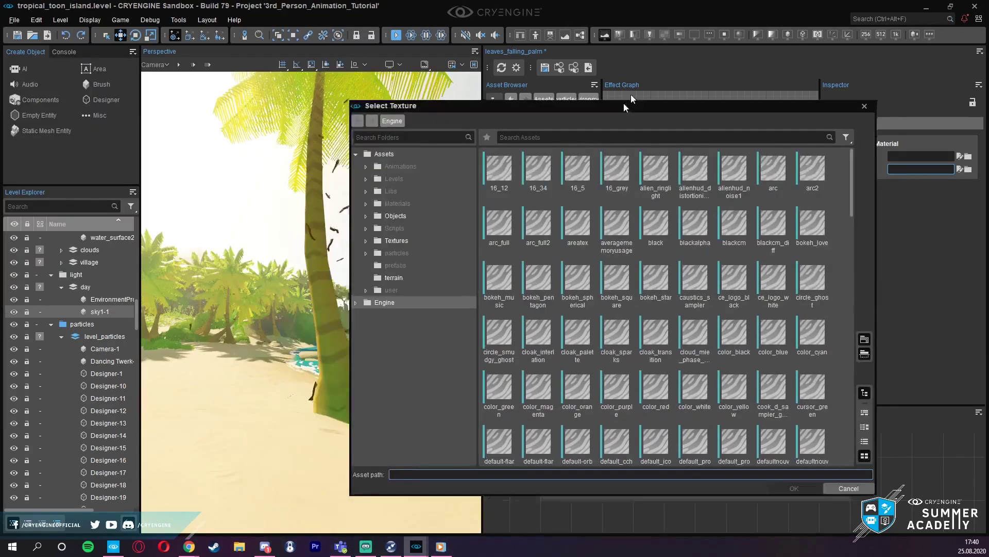
pyautogui.click(409, 187)
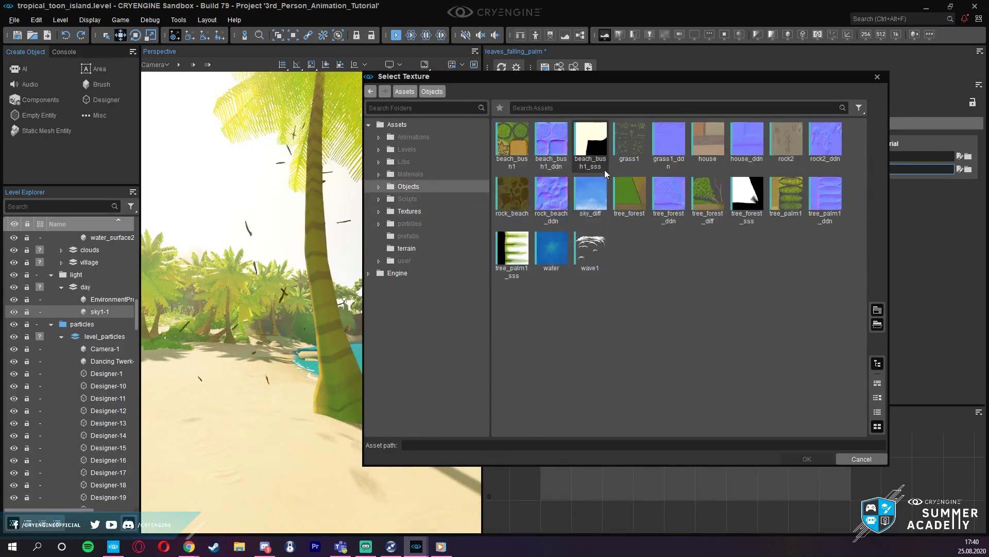
pyautogui.click(407, 212)
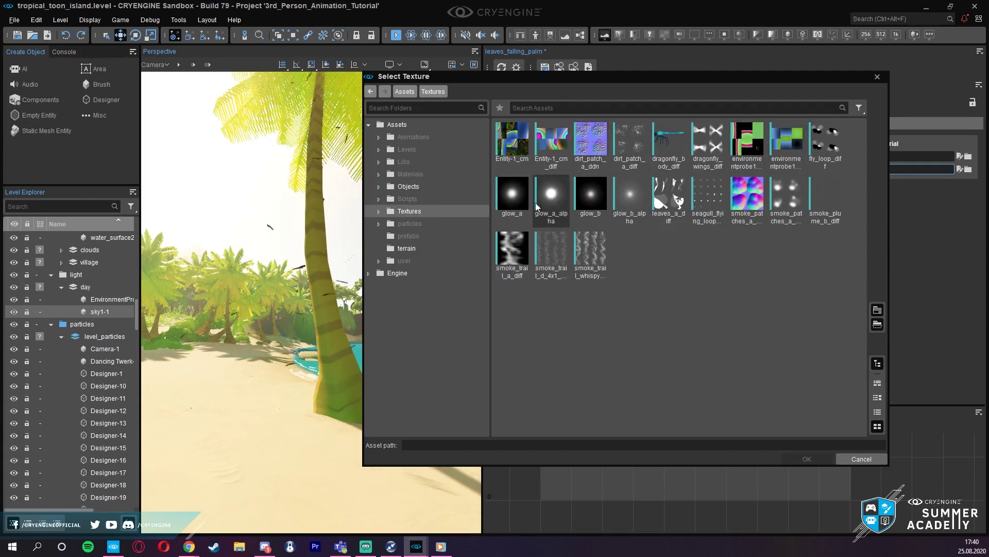
pyautogui.click(518, 196)
pyautogui.click(808, 459)
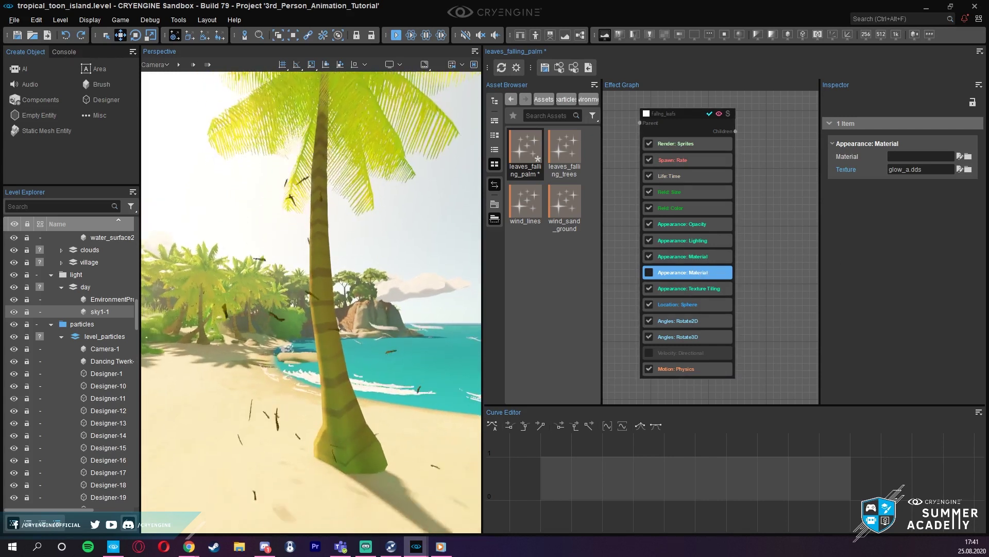
# - Examine the leaves falling around the palm trunk from several angles and distances
pyautogui.press('s')
pyautogui.moveTo(367, 239); pyautogui.dragTo(354, 256, button='right')
pyautogui.press('a')
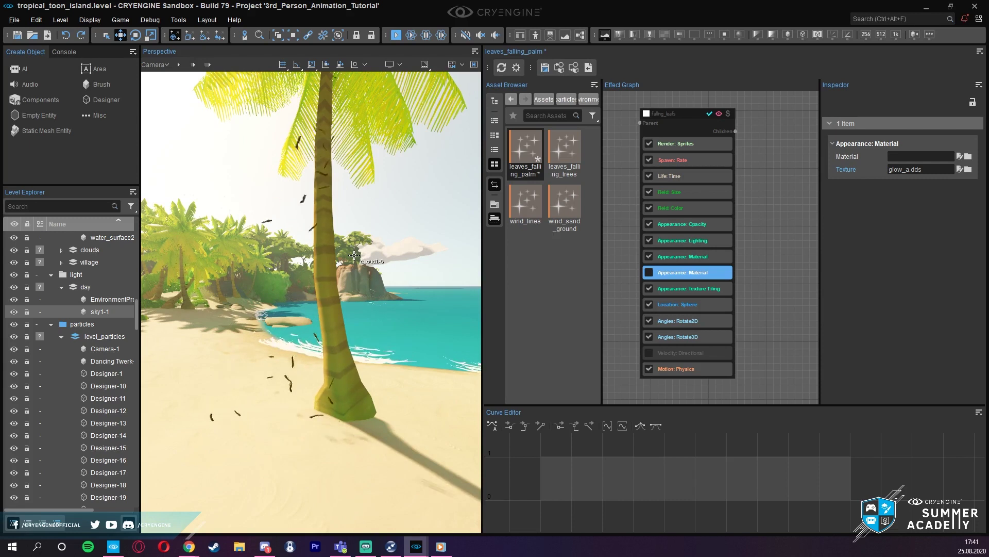
pyautogui.moveTo(354, 255)
pyautogui.mouseDown(button='right')
pyautogui.moveTo(338, 254)
pyautogui.moveTo(378, 254)
pyautogui.moveTo(358, 252)
pyautogui.mouseUp(button='right')
pyautogui.press('d')
pyautogui.press('a')
pyautogui.press('s')
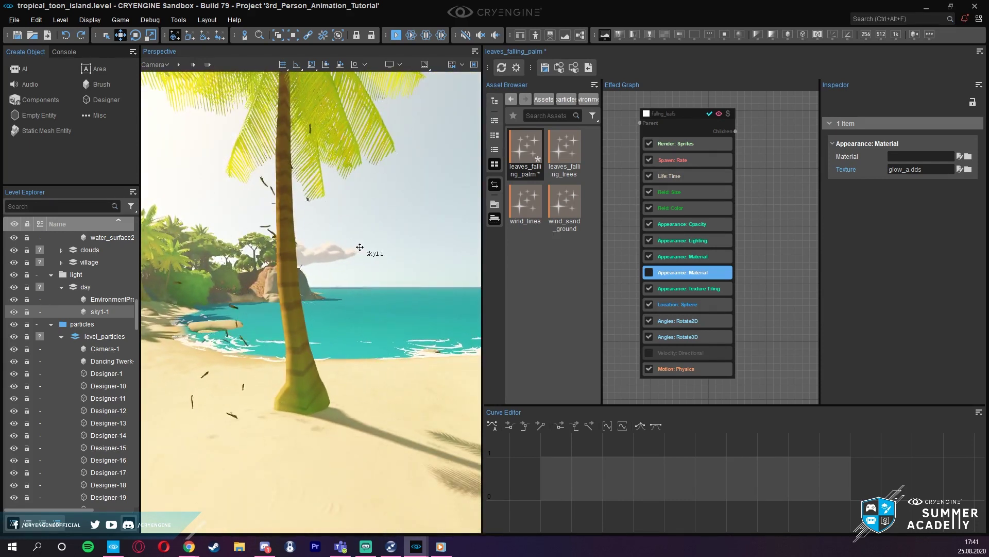
pyautogui.press('a')
pyautogui.moveTo(357, 252); pyautogui.dragTo(387, 251, button='right')
pyautogui.press('d')
pyautogui.press('a')
pyautogui.moveTo(296, 253); pyautogui.dragTo(359, 252, button='right')
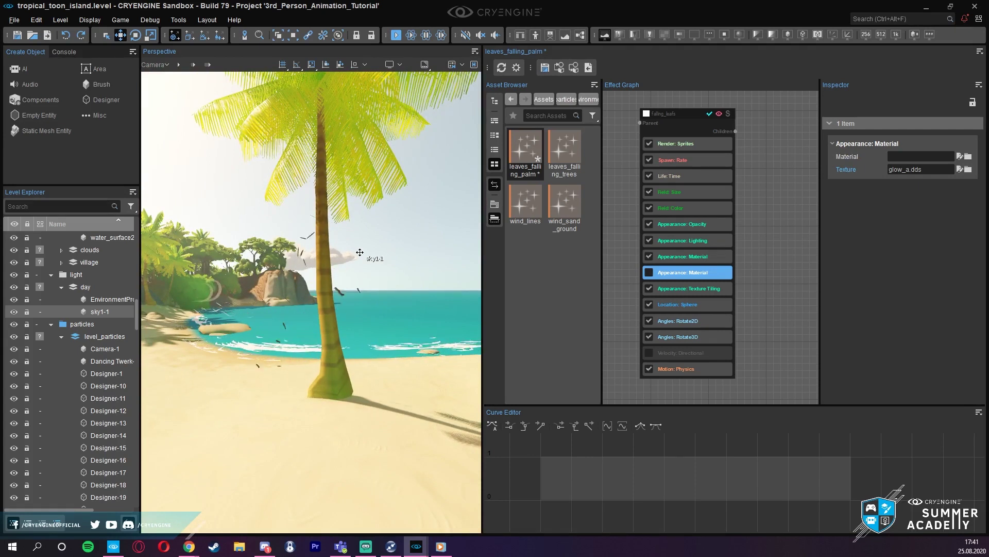
pyautogui.moveTo(360, 252); pyautogui.dragTo(360, 238, button='right')
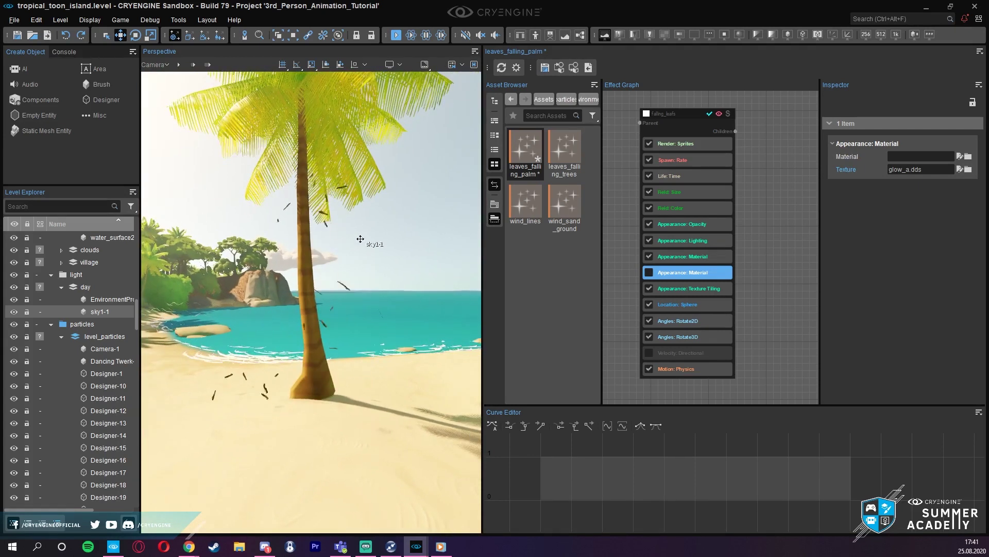
pyautogui.scroll(4, 361, 241)
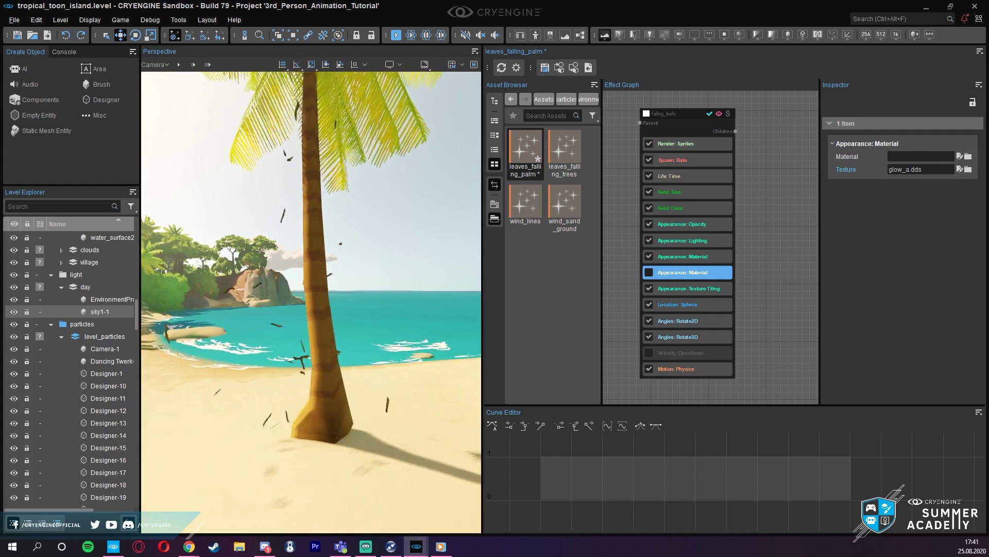
pyautogui.moveTo(384, 239); pyautogui.dragTo(417, 237, button='right')
pyautogui.press('a')
pyautogui.press('d')
pyautogui.press('a')
pyautogui.press('d')
pyautogui.press('a')
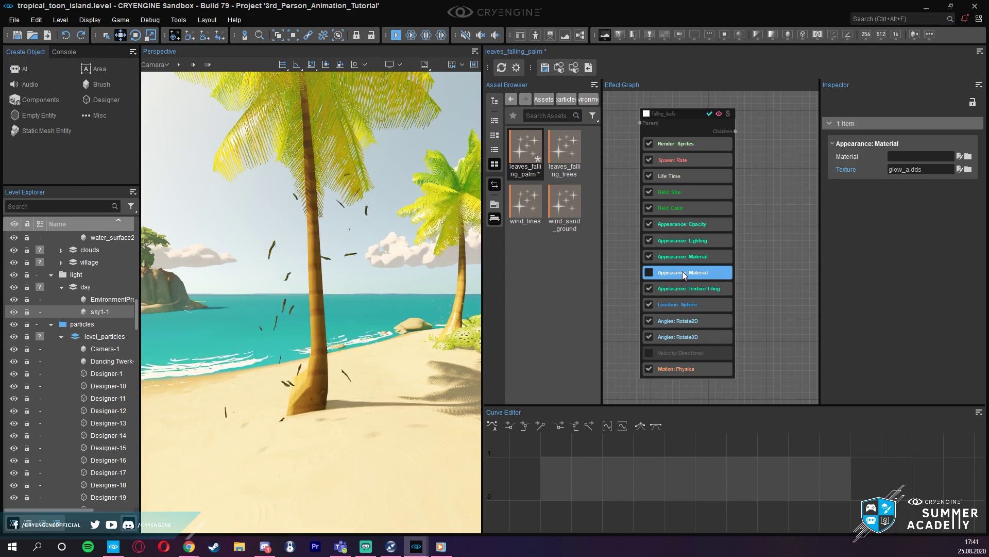
# - Show the helper icons in the viewport and select the leaf particle emitter on the nearest palm
pyautogui.moveTo(443, 186); pyautogui.dragTo(437, 154, button='right')
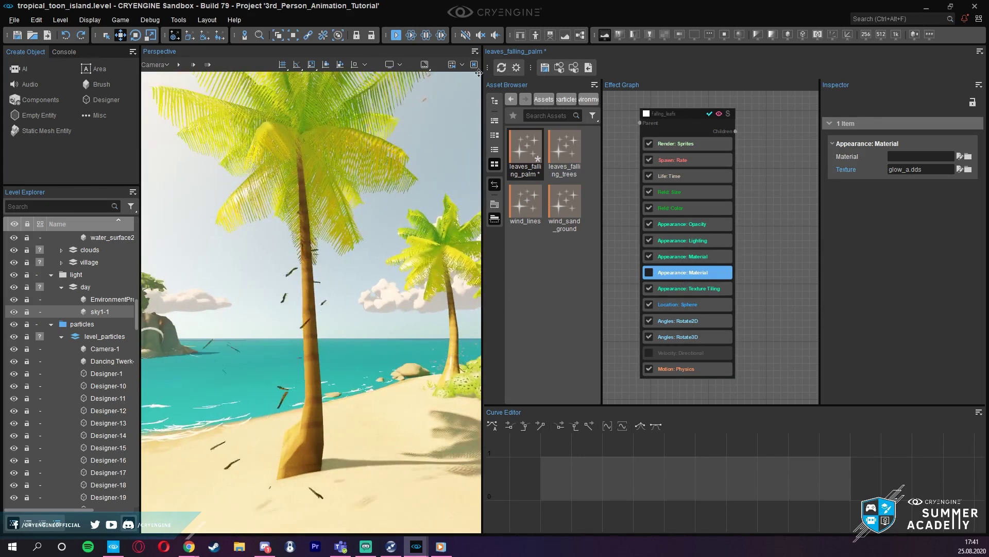
pyautogui.click(474, 64)
pyautogui.moveTo(338, 232); pyautogui.dragTo(281, 210, button='right')
pyautogui.click(321, 213)
# - Open the selected emitter's properties and dock them alongside the leaves_falling_palm particle editor
pyautogui.click(178, 20)
pyautogui.moveTo(192, 41)
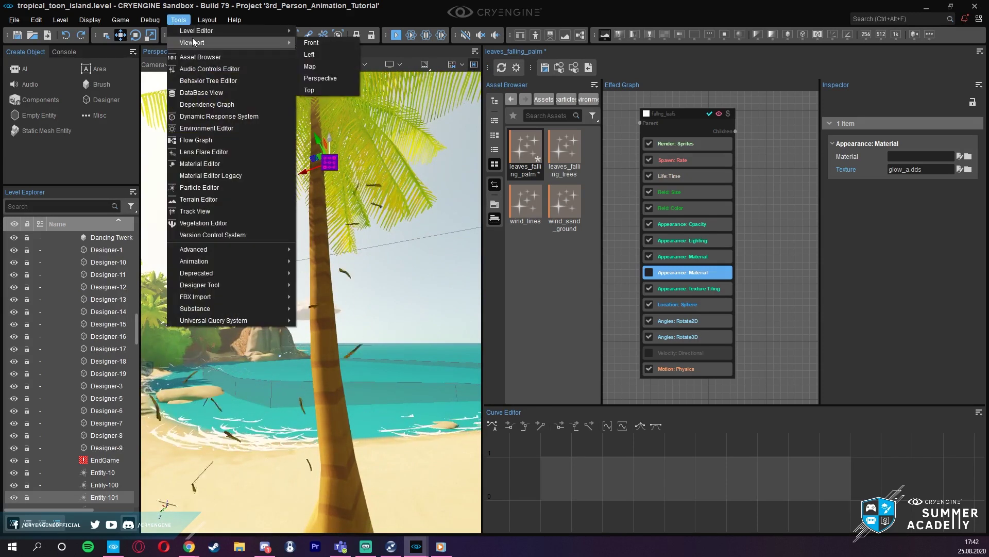
pyautogui.click(334, 66)
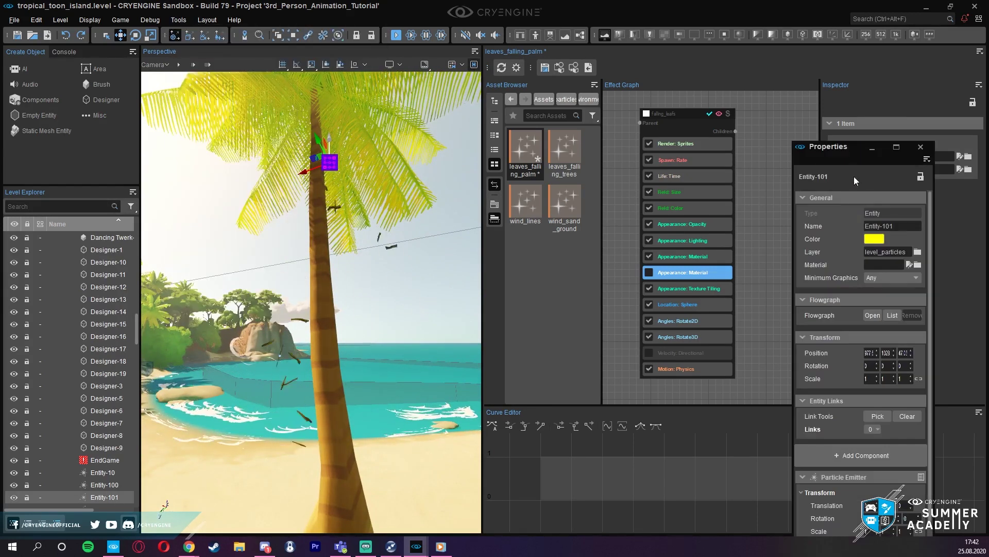
pyautogui.moveTo(837, 149); pyautogui.dragTo(587, 51)
pyautogui.scroll(-3, 623, 362)
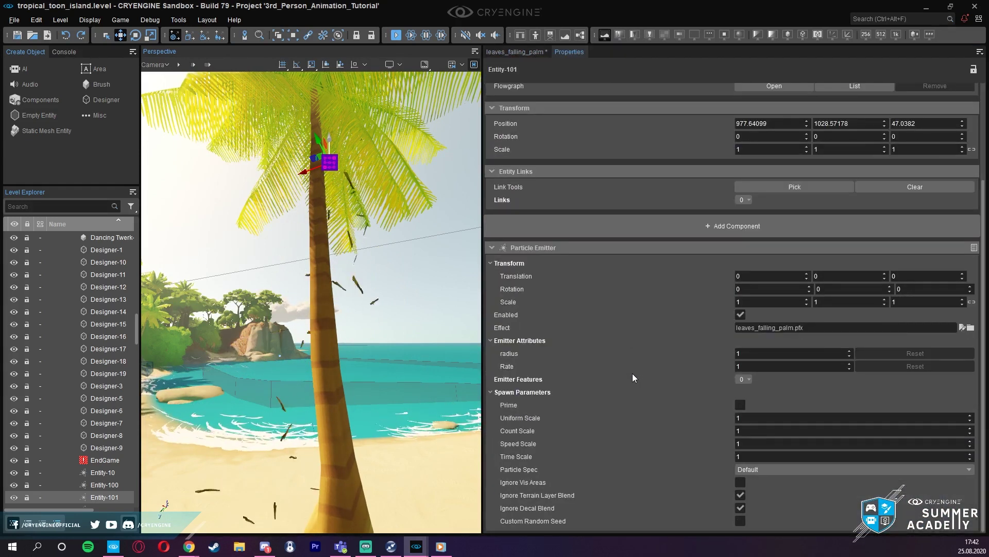
# - Add an Appearance:Material feature to the Emitter Features of the palm's particle emitter
pyautogui.click(743, 381)
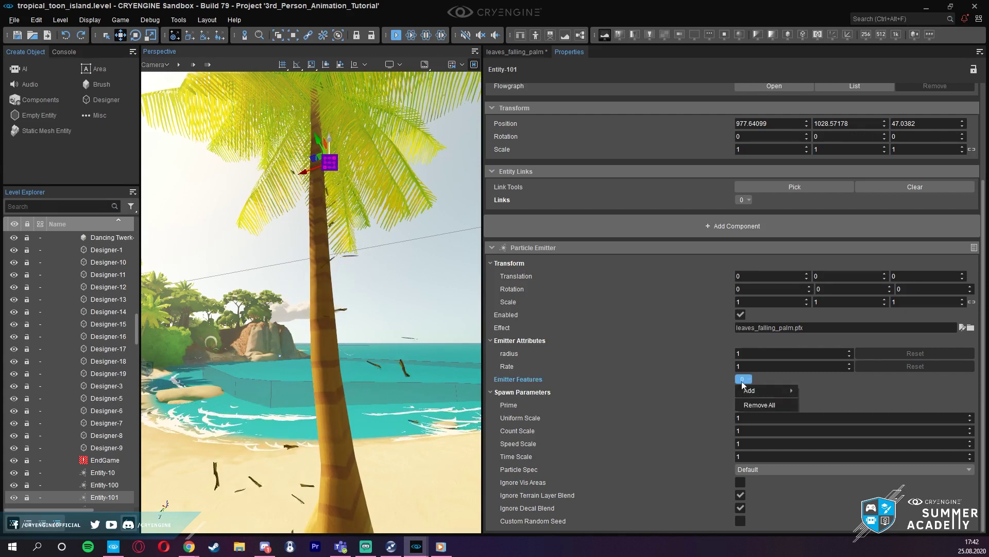
pyautogui.moveTo(752, 394)
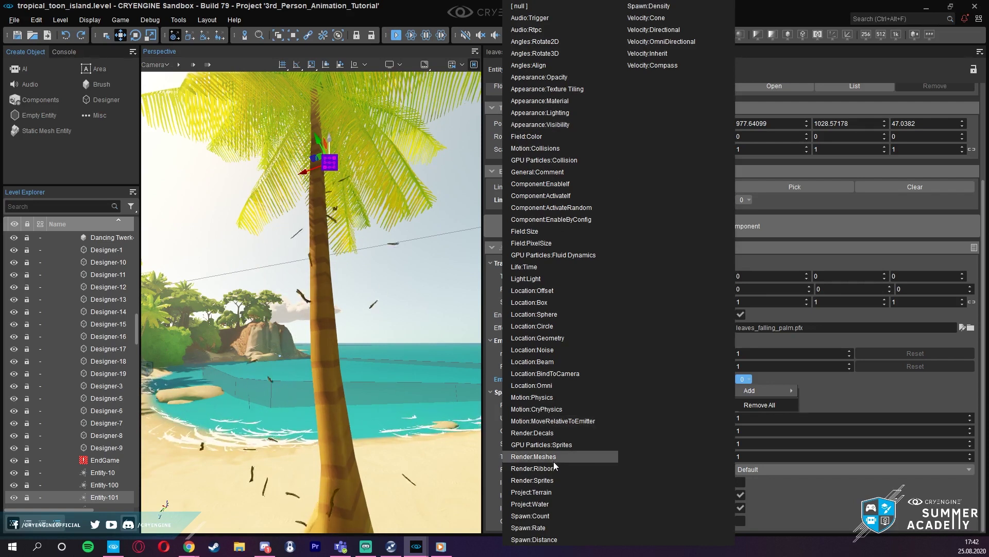
pyautogui.click(546, 101)
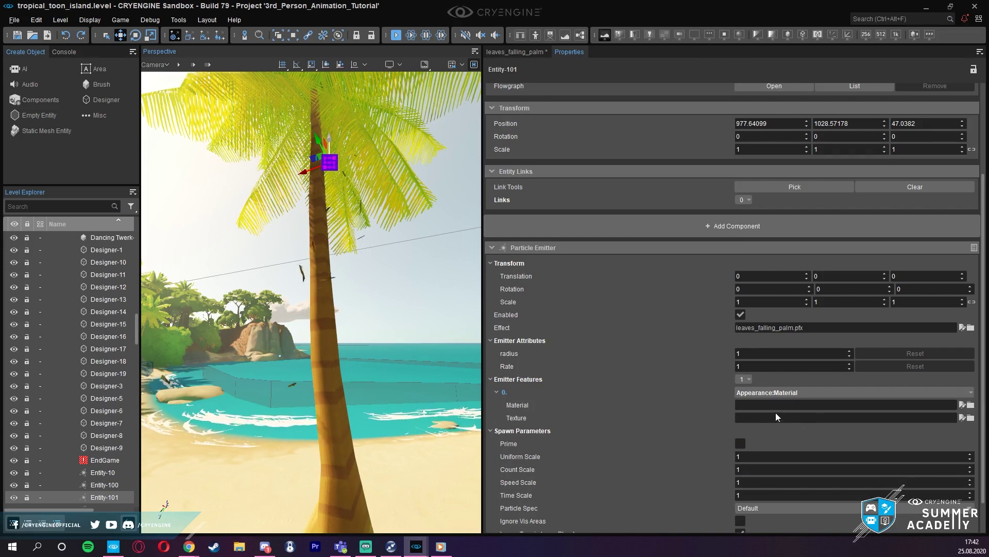
# - Assign the smoke_trail_whispy_a_4x1_diff texture to the emitter's Appearance:Material feature
pyautogui.click(971, 418)
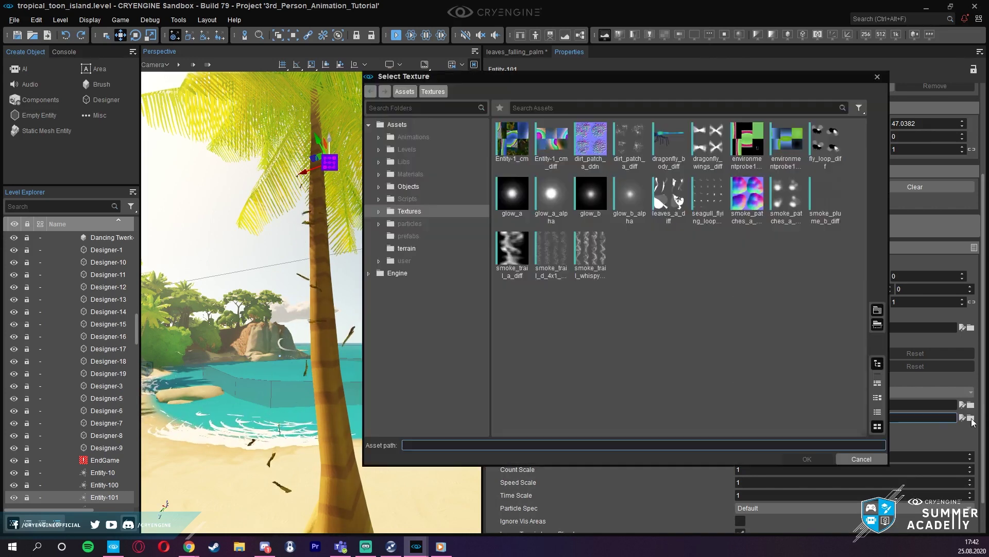
pyautogui.doubleClick(590, 253)
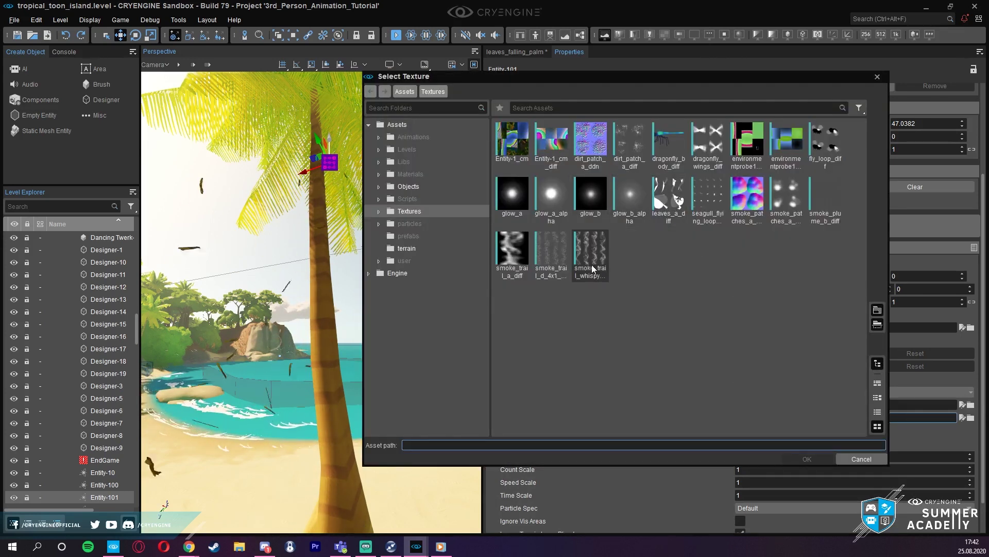
pyautogui.moveTo(379, 206); pyautogui.dragTo(377, 281, button='right')
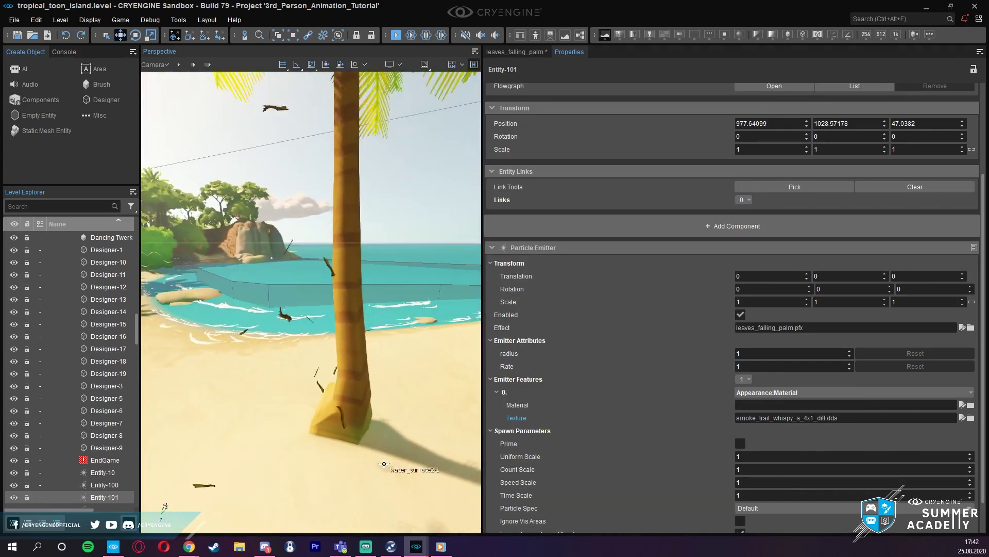
# - Compare the emitter with the effect's features, restart it by toggling Enabled off and on, and examine the falling leaves
pyautogui.moveTo(418, 546)
pyautogui.click(521, 54)
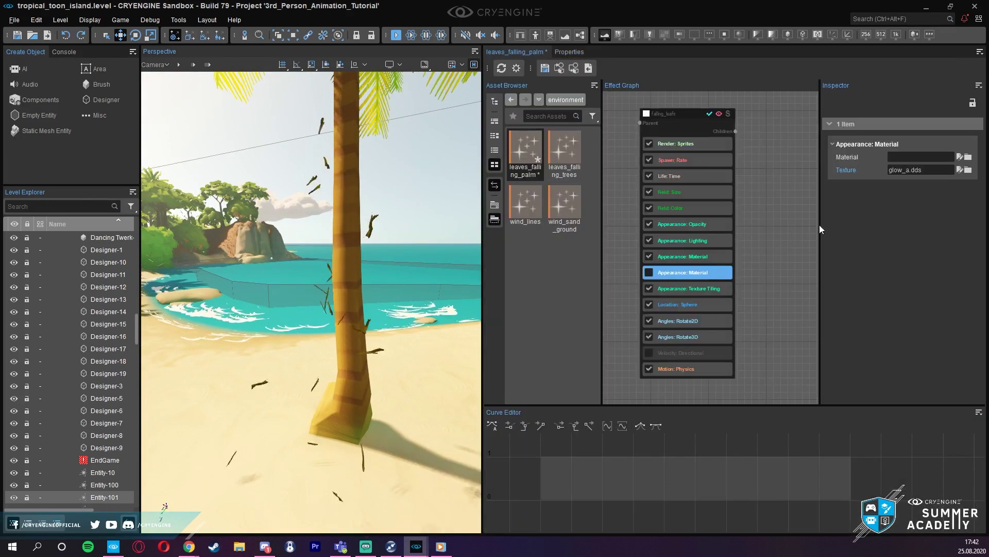
pyautogui.click(568, 53)
pyautogui.scroll(-1, 730, 284)
pyautogui.click(743, 287)
pyautogui.click(741, 285)
pyautogui.moveTo(424, 272)
pyautogui.mouseDown(button='right')
pyautogui.moveTo(425, 225)
pyautogui.moveTo(409, 289)
pyautogui.moveTo(435, 278)
pyautogui.mouseUp(button='right')
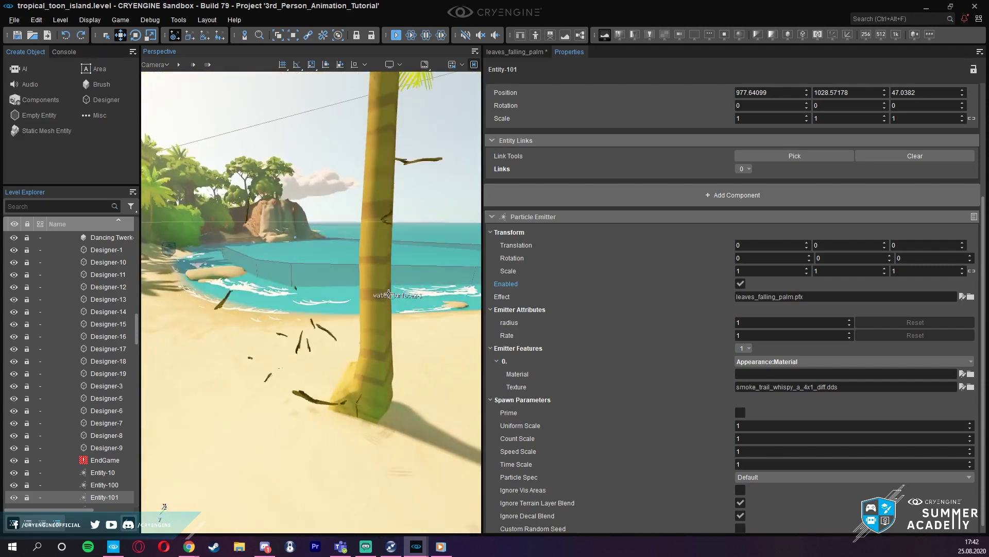
# - Assign the glow_a texture to the emitter's Appearance:Material feature and restart the emitter
pyautogui.click(970, 387)
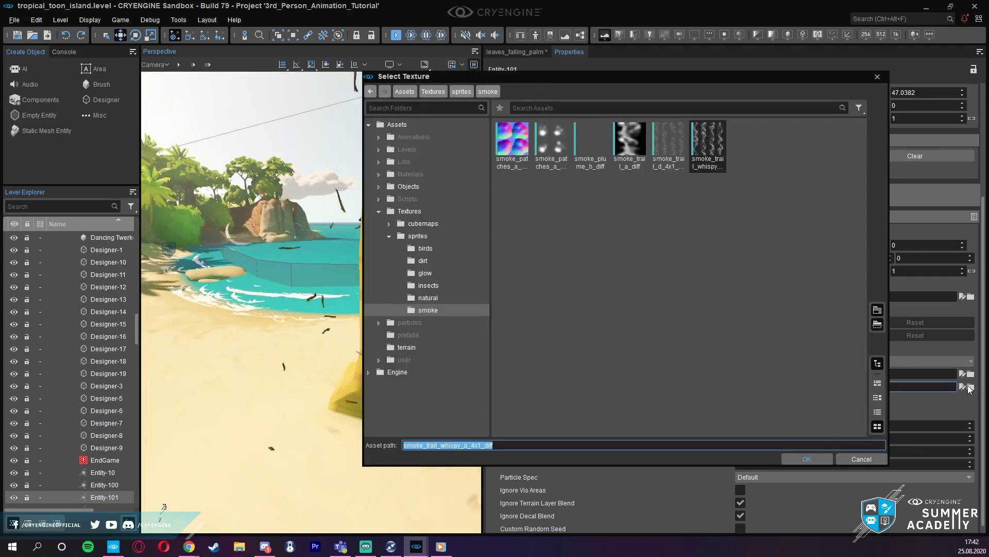
pyautogui.click(405, 212)
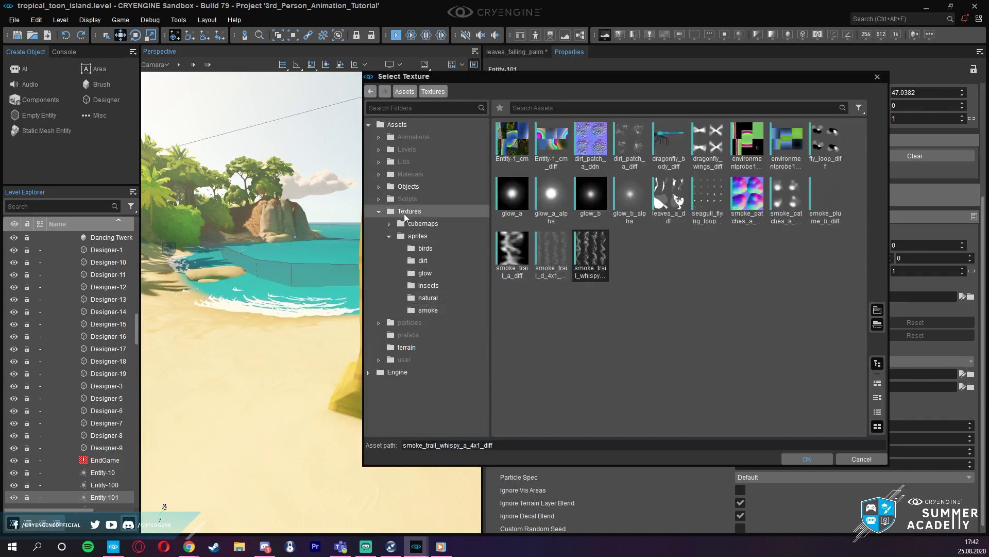
pyautogui.doubleClick(509, 193)
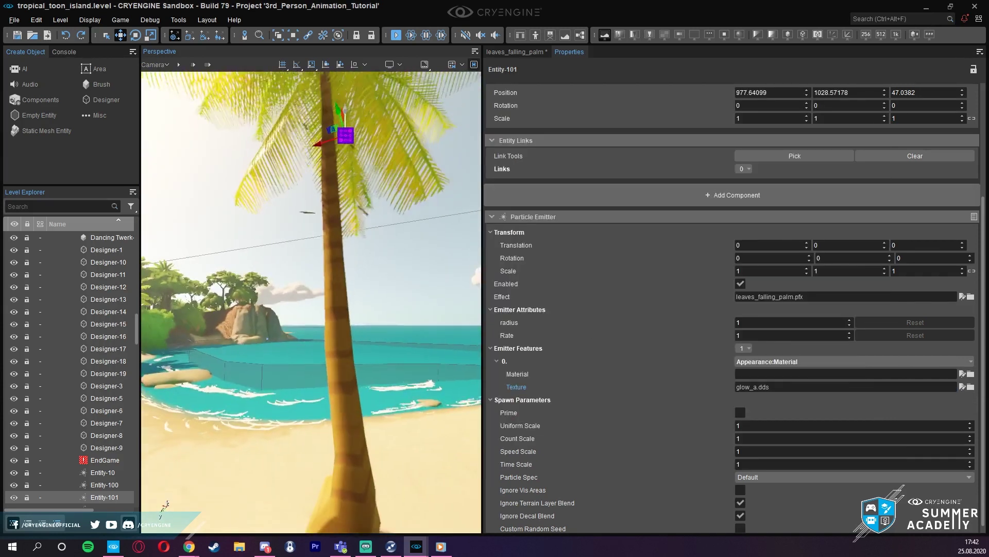
pyautogui.moveTo(356, 281); pyautogui.dragTo(384, 305, button='right')
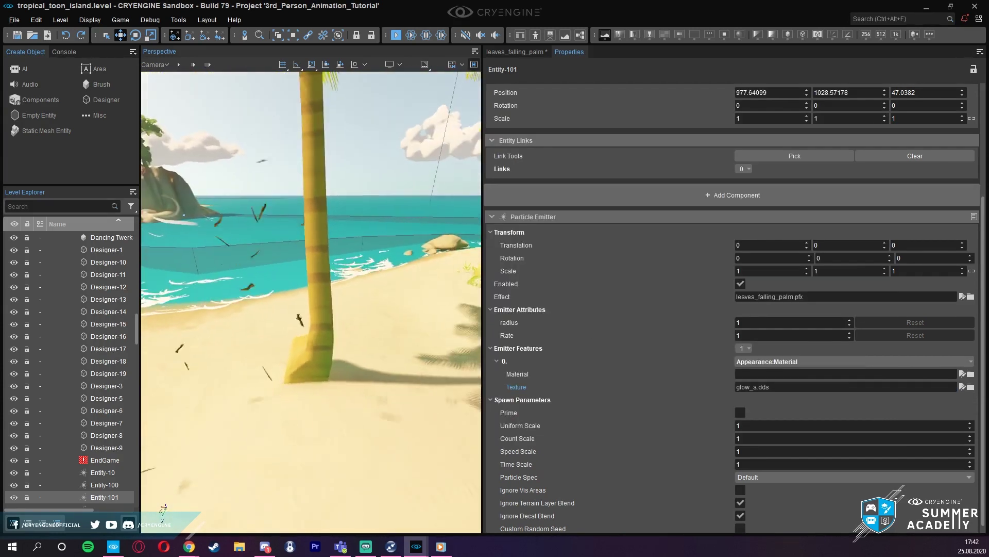
pyautogui.click(740, 283)
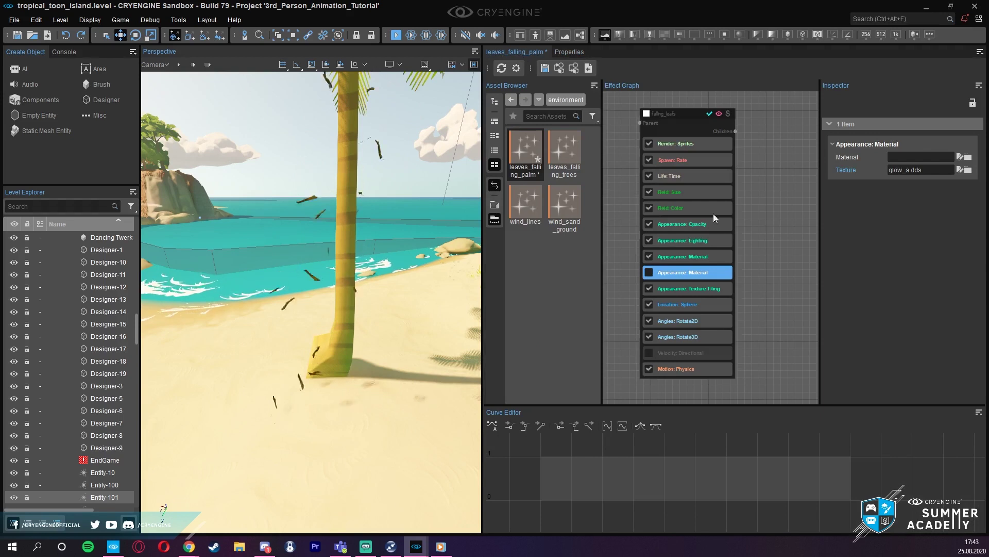
# - Disable the first Appearance: Material feature in the falling_leafs node and set the emitter's own material texture to glow_a_alpha
pyautogui.click(649, 256)
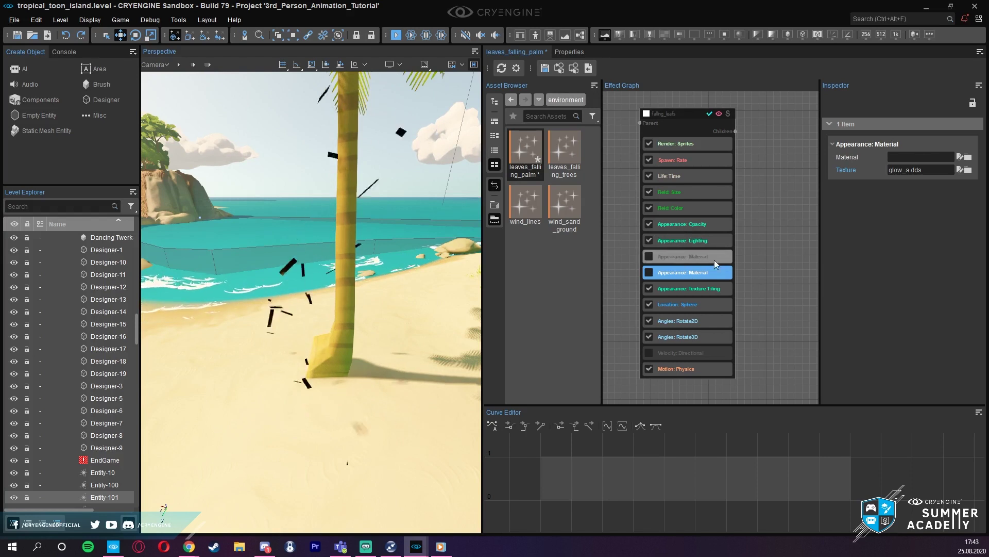
pyautogui.click(564, 52)
pyautogui.scroll(-1, 771, 372)
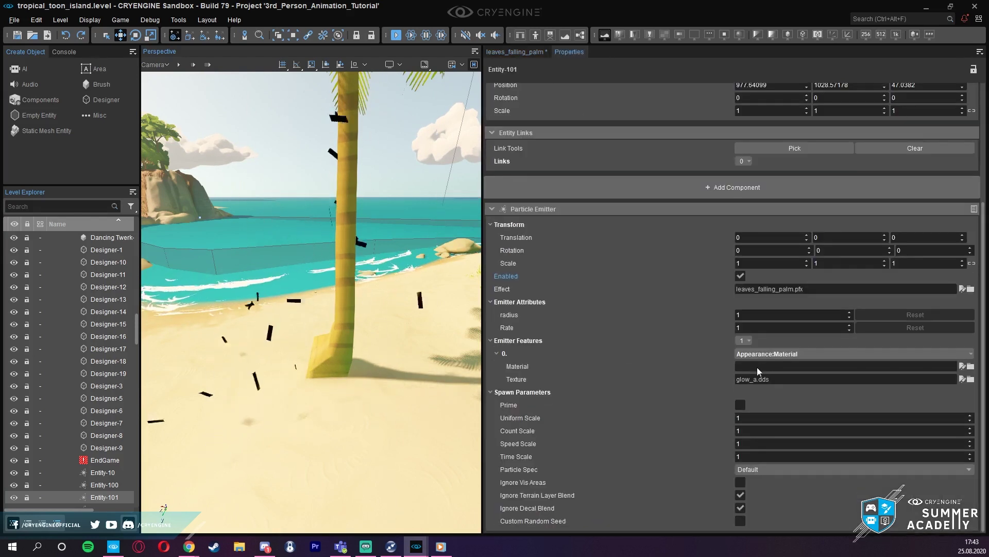
pyautogui.click(971, 380)
pyautogui.click(545, 145)
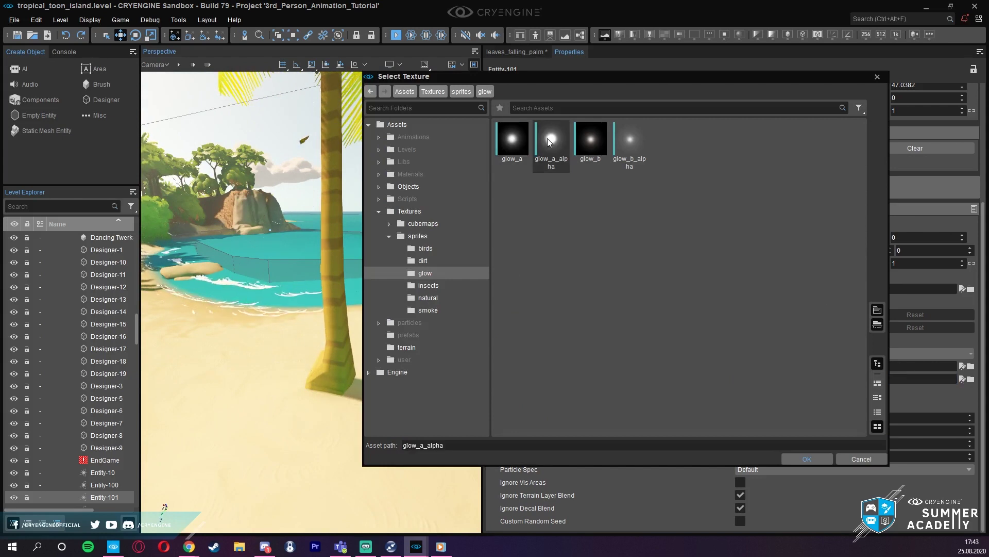
pyautogui.doubleClick(548, 138)
pyautogui.moveTo(330, 289); pyautogui.dragTo(247, 291, button='right')
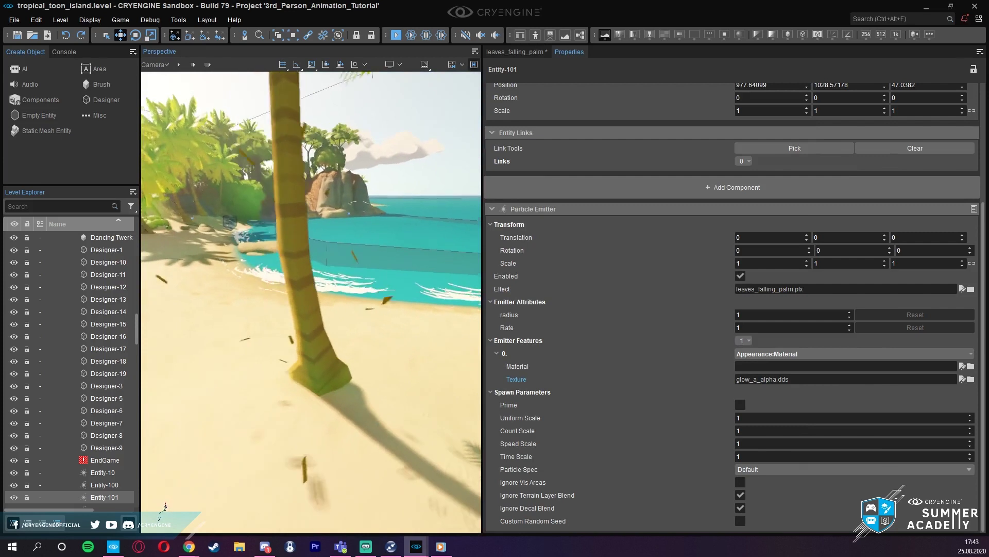
pyautogui.press('s')
pyautogui.moveTo(353, 315); pyautogui.dragTo(363, 265, button='right')
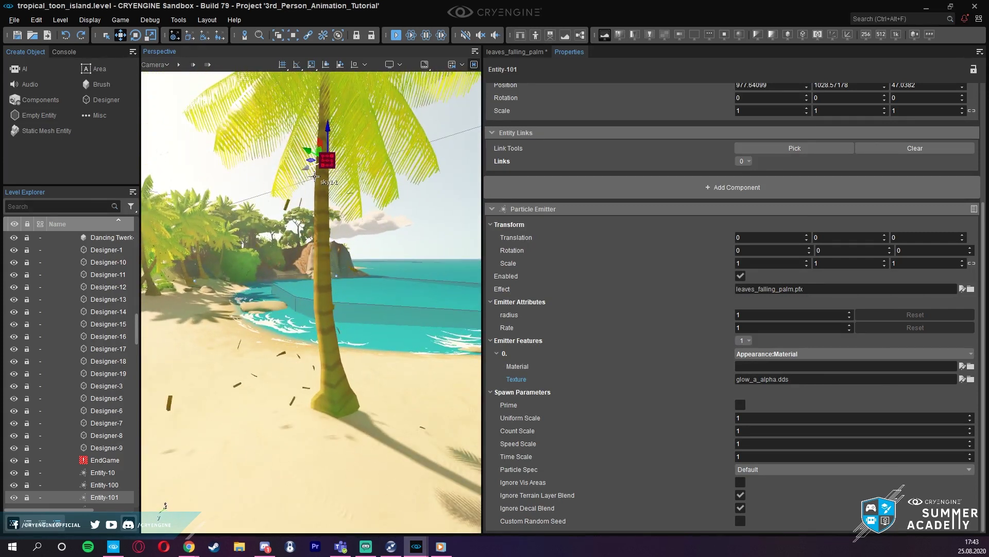
# - Duplicate the leaf emitter and move the copy from the first palm towards the neighbouring palm
pyautogui.hotkey('ctrl', 'd')
pyautogui.moveTo(311, 170); pyautogui.dragTo(332, 149)
pyautogui.moveTo(333, 150); pyautogui.dragTo(382, 165, button='right')
pyautogui.moveTo(324, 180); pyautogui.dragTo(384, 184)
pyautogui.moveTo(384, 184)
pyautogui.mouseDown(button='right')
pyautogui.moveTo(356, 189)
pyautogui.moveTo(367, 167)
pyautogui.mouseUp(button='right')
pyautogui.press('w')
pyautogui.press('d')
pyautogui.click(356, 155)
pyautogui.click(345, 138)
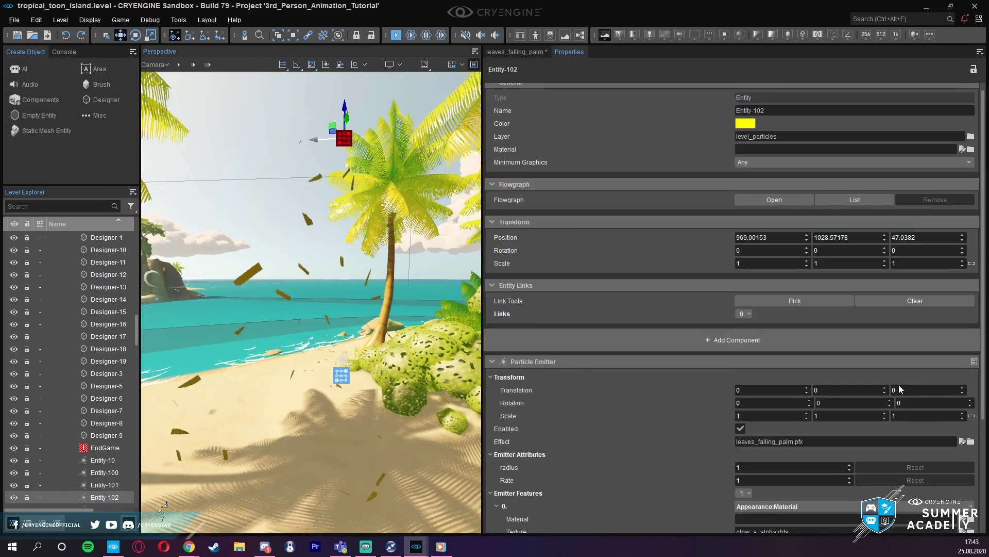
# - Set the duplicated emitter's material texture to seagull_flying_loop_side_diff from the birds folder and compare both emitters in the viewport
pyautogui.scroll(-3, 910, 381)
pyautogui.click(971, 438)
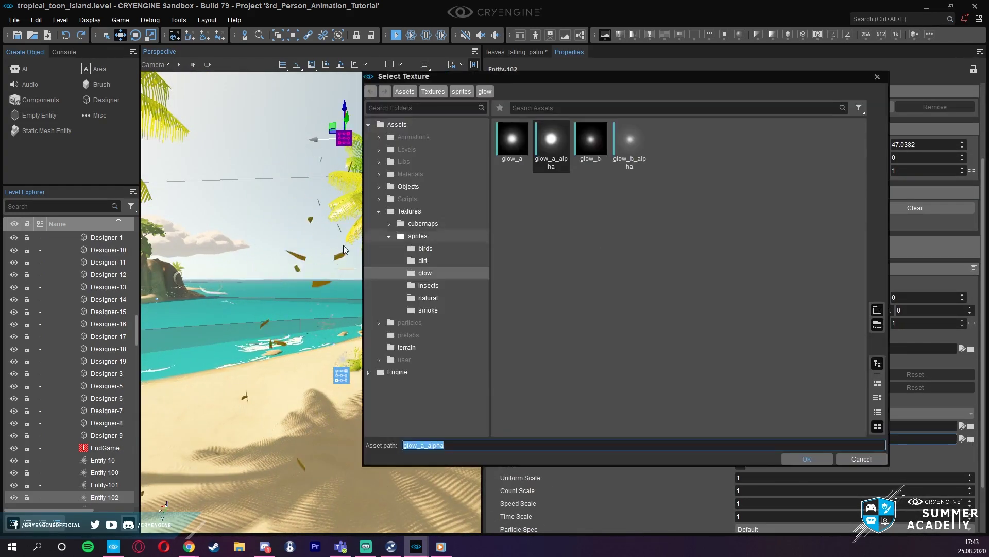
pyautogui.click(425, 250)
pyautogui.doubleClick(504, 138)
pyautogui.moveTo(330, 248); pyautogui.dragTo(284, 258, button='right')
pyautogui.press('w')
pyautogui.press('s')
pyautogui.press('a')
pyautogui.moveTo(355, 321); pyautogui.dragTo(349, 295, button='right')
pyautogui.press('d')
pyautogui.press('q')
pyautogui.moveTo(372, 247); pyautogui.dragTo(367, 267, button='right')
pyautogui.press('d')
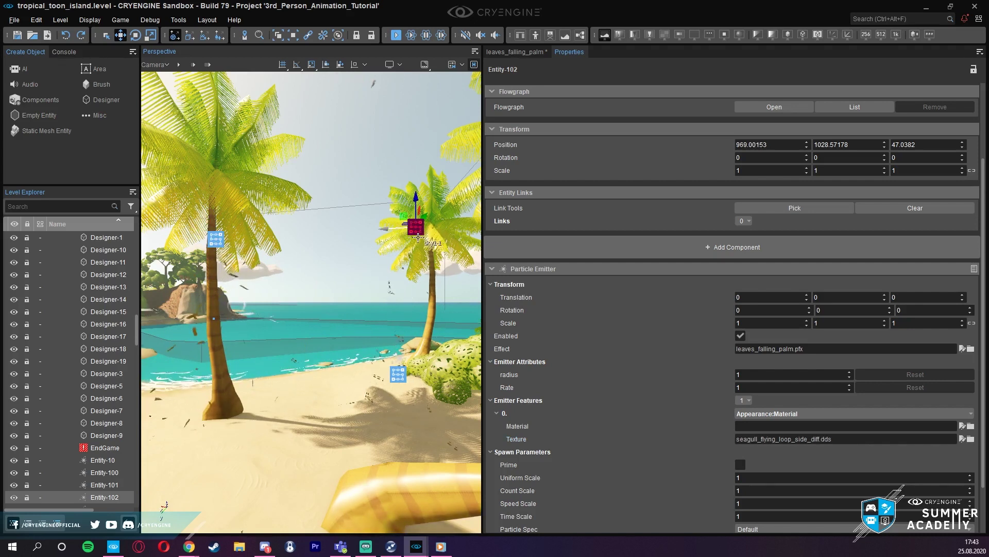
# - Delete the duplicated emitter near the second palm and select the original emitter on the first palm
pyautogui.press('Delete')
pyautogui.click(216, 239)
pyautogui.press('w')
pyautogui.moveTo(216, 239); pyautogui.dragTo(191, 245, button='right')
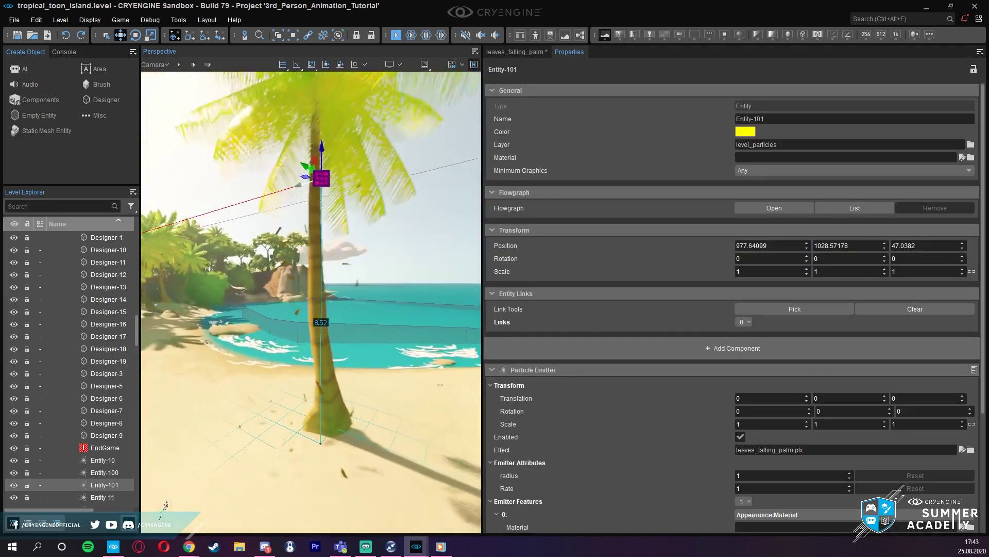
# - Clear the texture from the original emitter's Appearance:Material feature
pyautogui.scroll(-2, 756, 430)
pyautogui.scroll(-3, 749, 362)
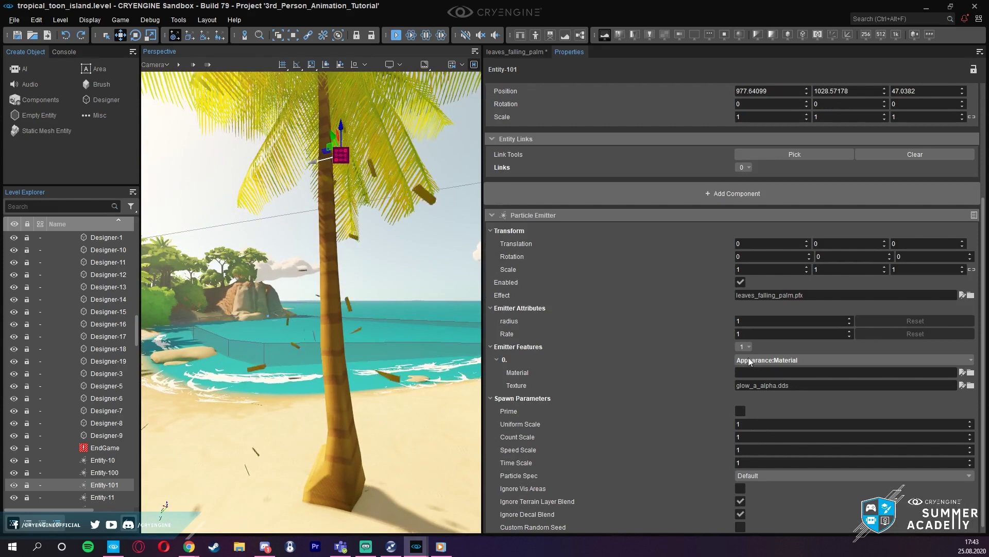
pyautogui.moveTo(886, 387); pyautogui.dragTo(680, 376)
pyautogui.press('BackSpace')
pyautogui.click(669, 373)
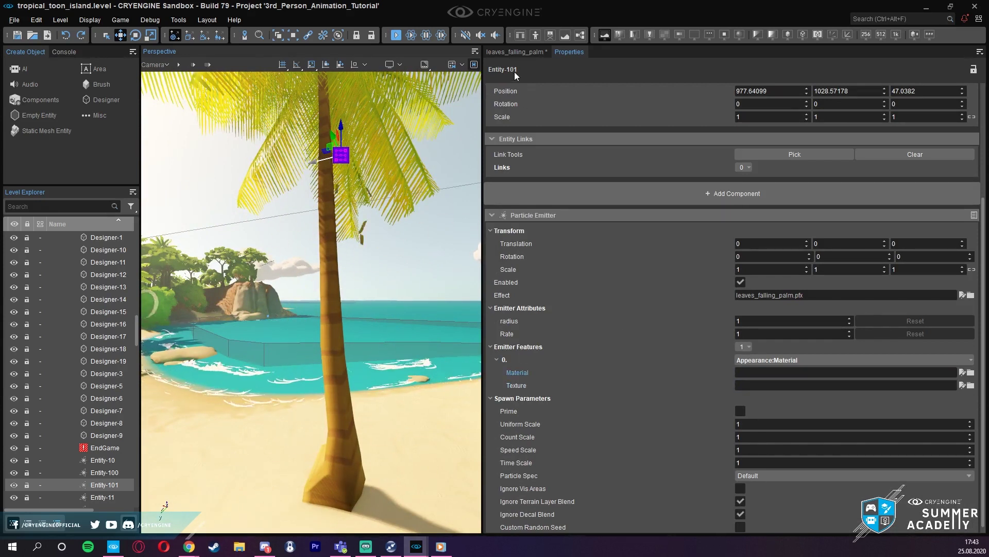
# - Re-enable the leaves_a_diff Appearance: Material feature in the falling_leafs node, leave the glow_a one disabled, and check the falling leaves
pyautogui.click(516, 52)
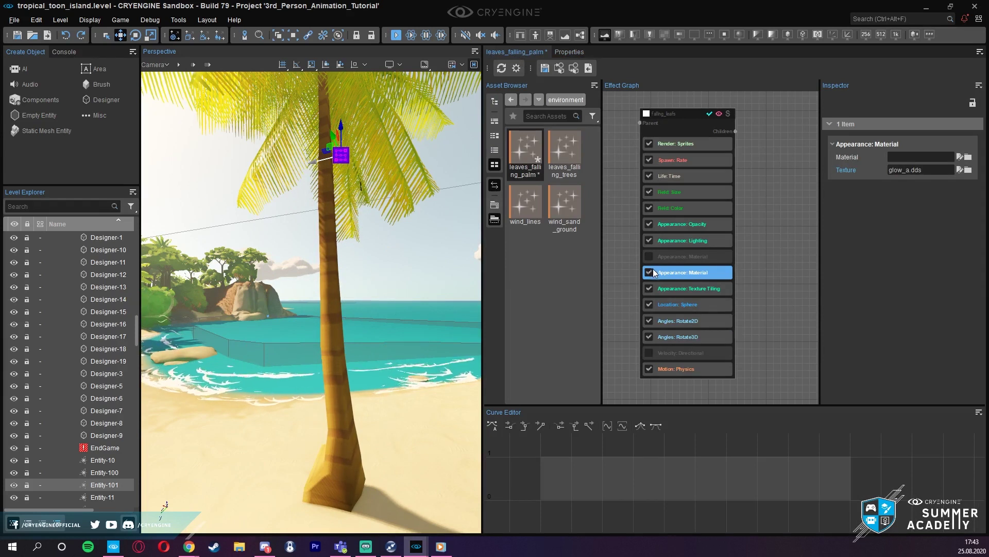
pyautogui.click(673, 258)
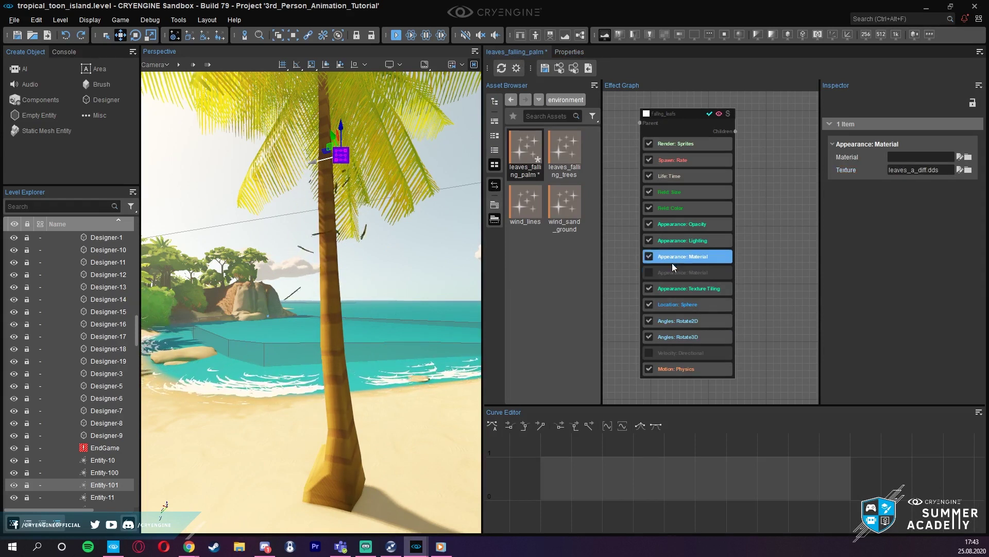
pyautogui.click(620, 269)
pyautogui.moveTo(421, 270)
pyautogui.mouseDown(button='right')
pyautogui.moveTo(422, 281)
pyautogui.moveTo(407, 273)
pyautogui.moveTo(422, 270)
pyautogui.mouseUp(button='right')
pyautogui.press('s')
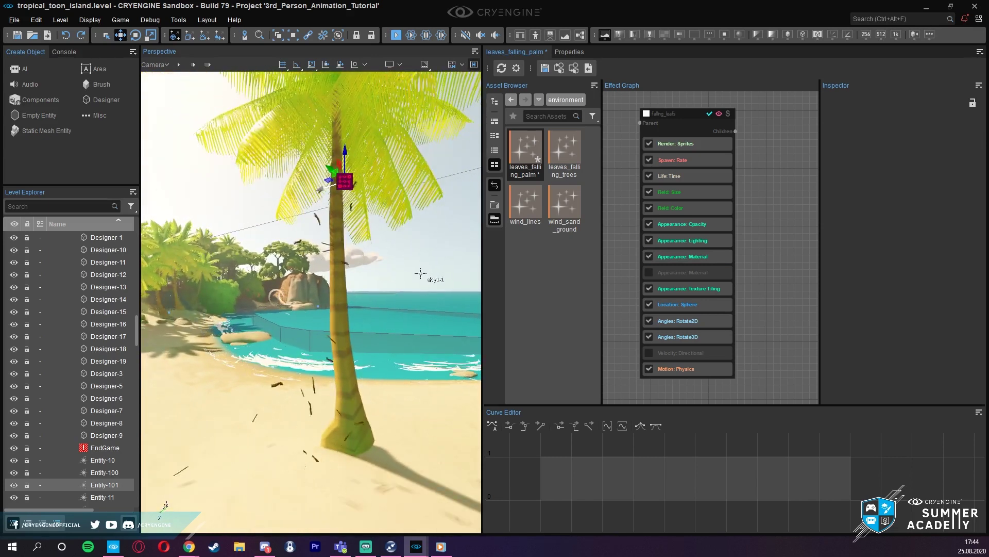
pyautogui.moveTo(425, 269)
pyautogui.mouseDown(button='right')
pyautogui.moveTo(393, 263)
pyautogui.moveTo(405, 263)
pyautogui.mouseUp(button='right')
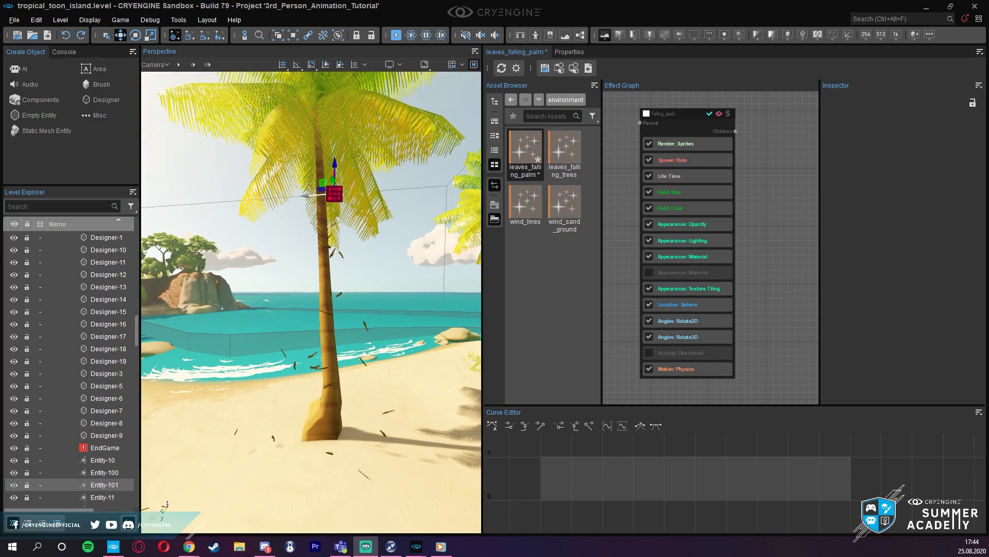
# - Duplicate the palm's leaf emitter and move the copy across to the neighbouring palm
pyautogui.click(317, 195)
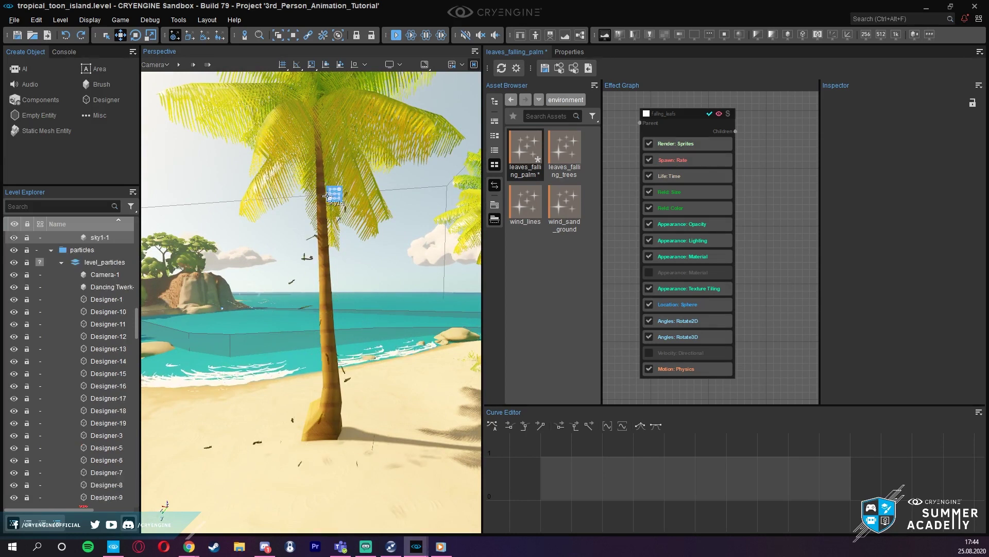
pyautogui.click(334, 195)
pyautogui.hotkey('ctrl', 'd')
pyautogui.moveTo(314, 196); pyautogui.dragTo(420, 192)
pyautogui.moveTo(420, 193); pyautogui.dragTo(434, 202, button='right')
pyautogui.press('d')
pyautogui.press('d')
pyautogui.moveTo(293, 194); pyautogui.dragTo(393, 198)
pyautogui.moveTo(417, 202); pyautogui.dragTo(465, 201, button='right')
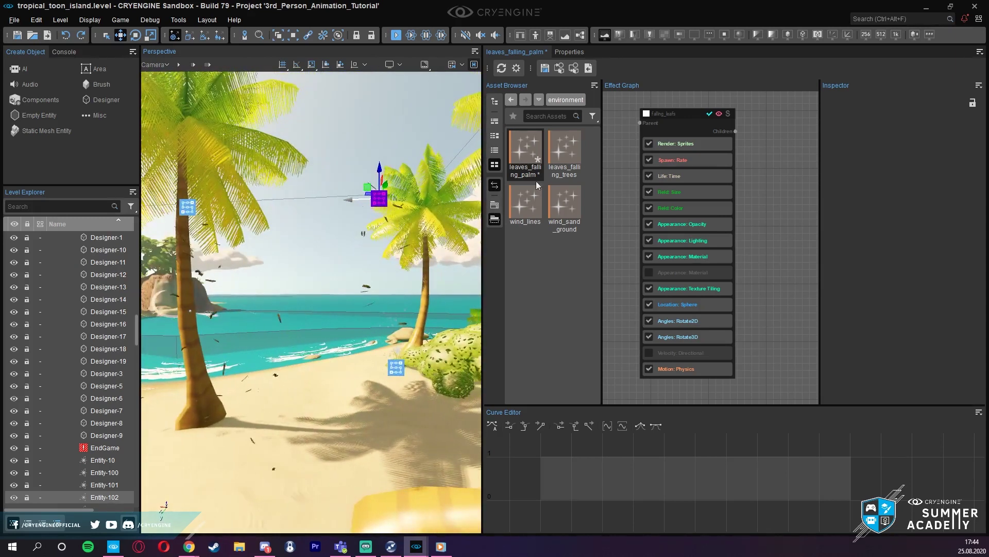
# - Set the duplicated leaf emitter's radius attribute to 3.2 and its Rate attribute to 9.4
pyautogui.click(569, 52)
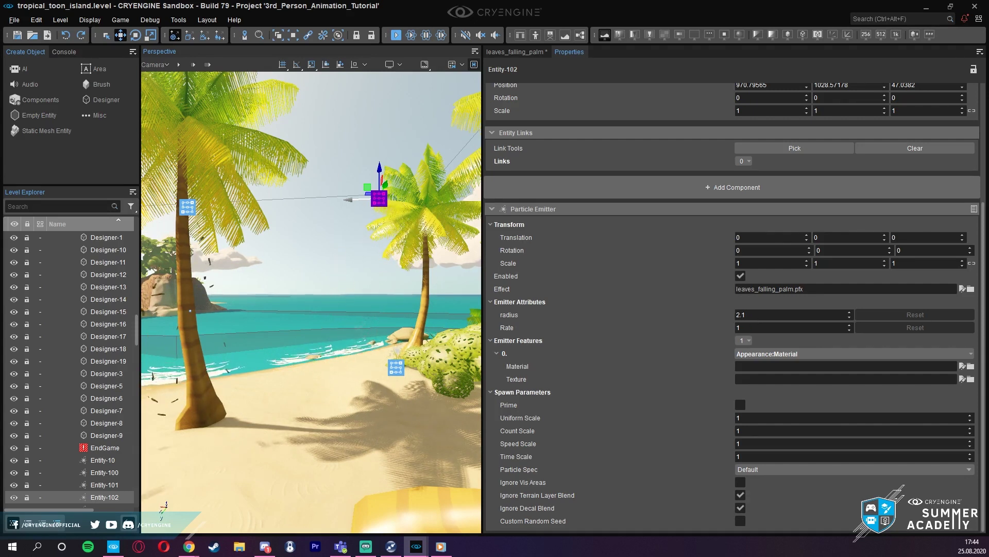
pyautogui.moveTo(766, 317); pyautogui.dragTo(771, 317)
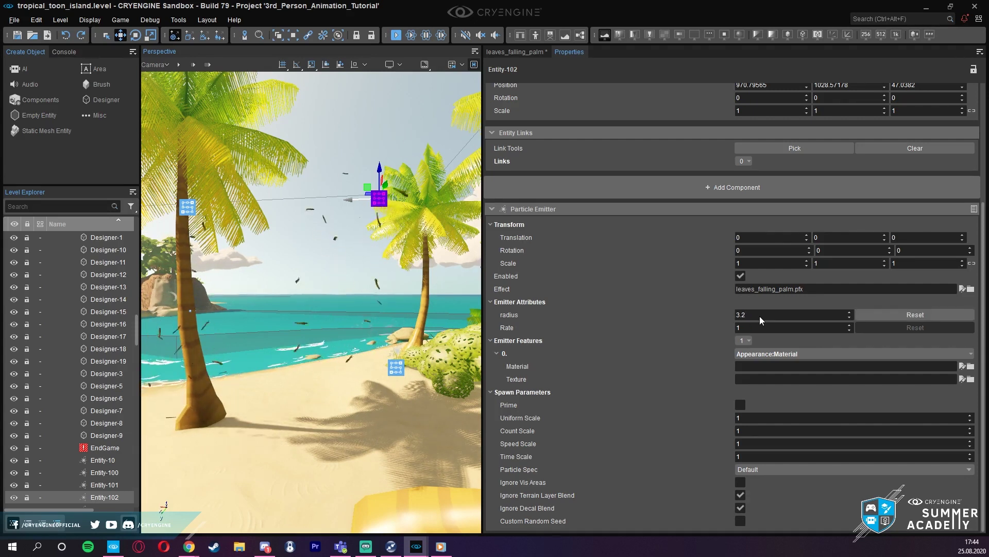
pyautogui.moveTo(790, 331); pyautogui.dragTo(794, 331)
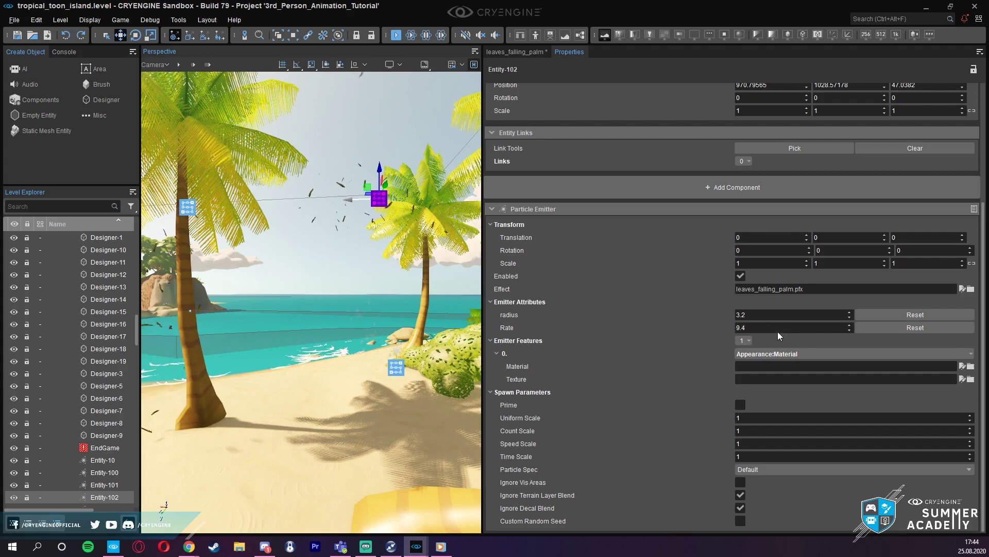
# - Examine the denser falling leaves around the palm, including a short game-mode run with the character beneath it
pyautogui.moveTo(339, 231); pyautogui.dragTo(405, 237, button='right')
pyautogui.press('w')
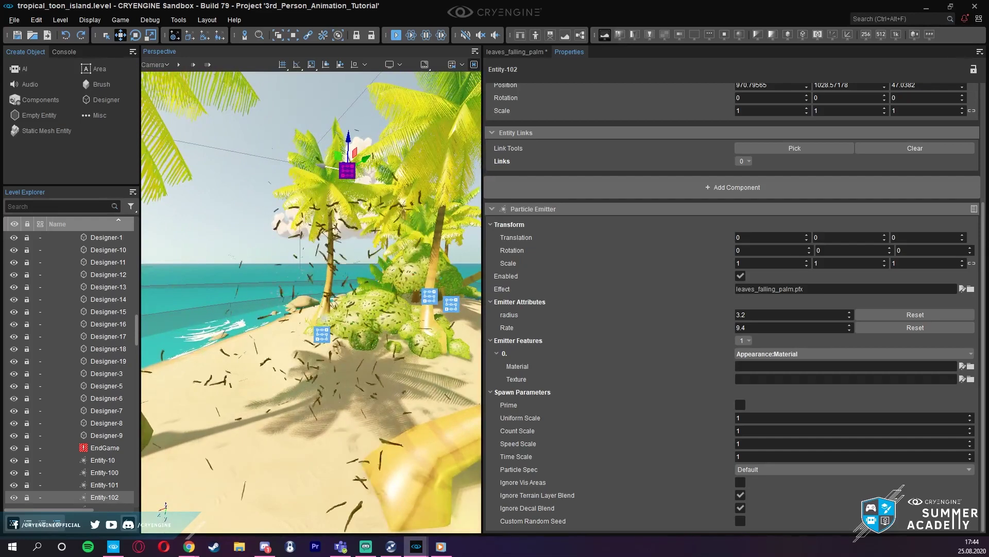
pyautogui.moveTo(360, 237); pyautogui.dragTo(384, 231, button='right')
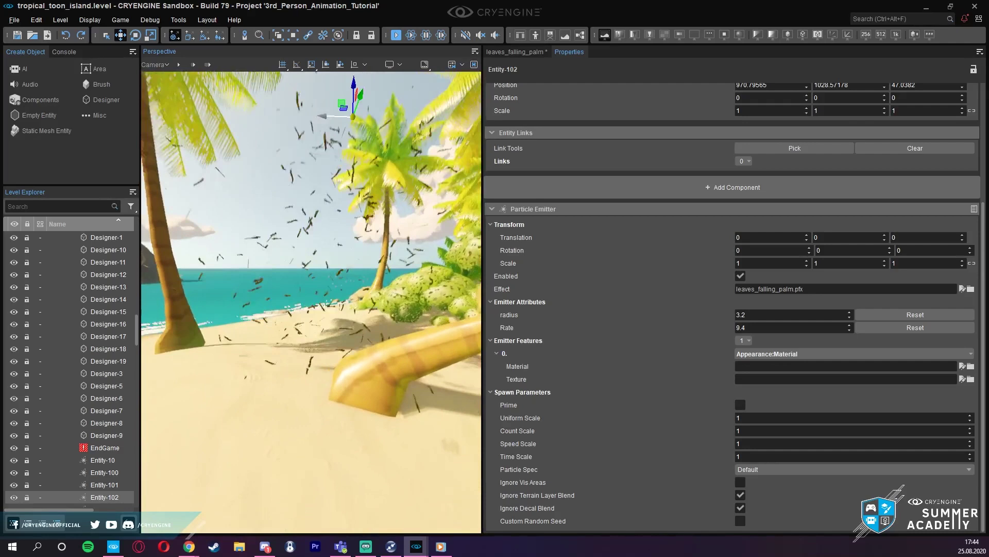
pyautogui.hotkey('ctrl', 'g')
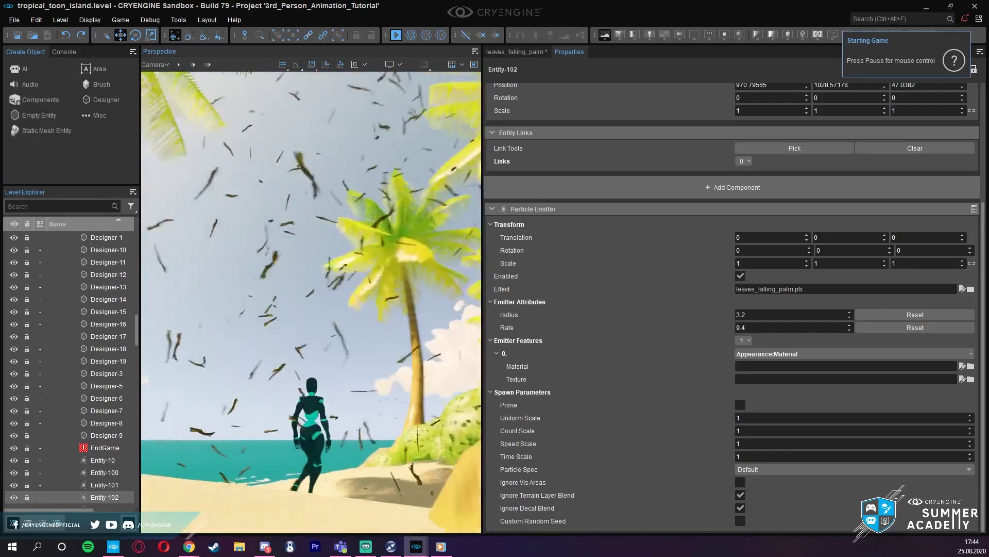
pyautogui.press('w')
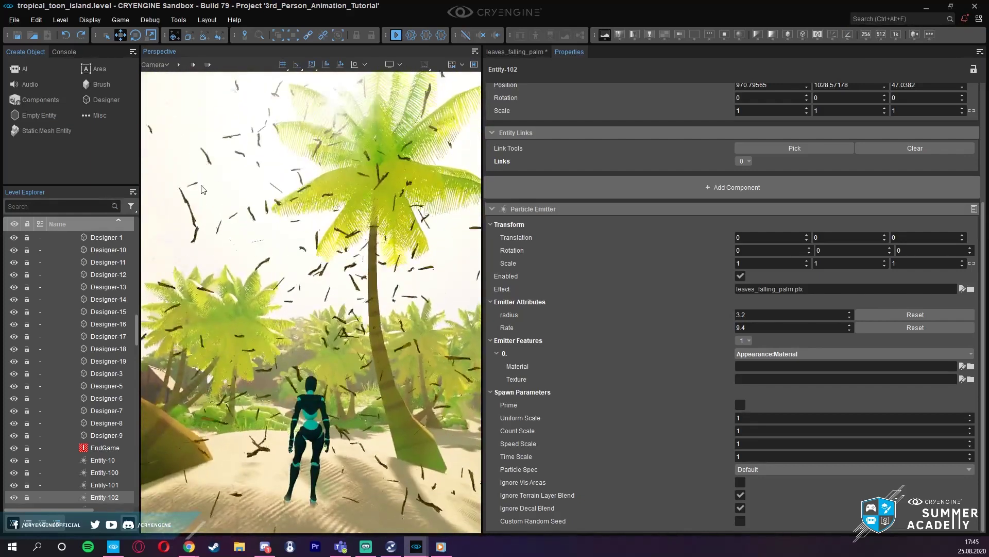
pyautogui.press('Escape')
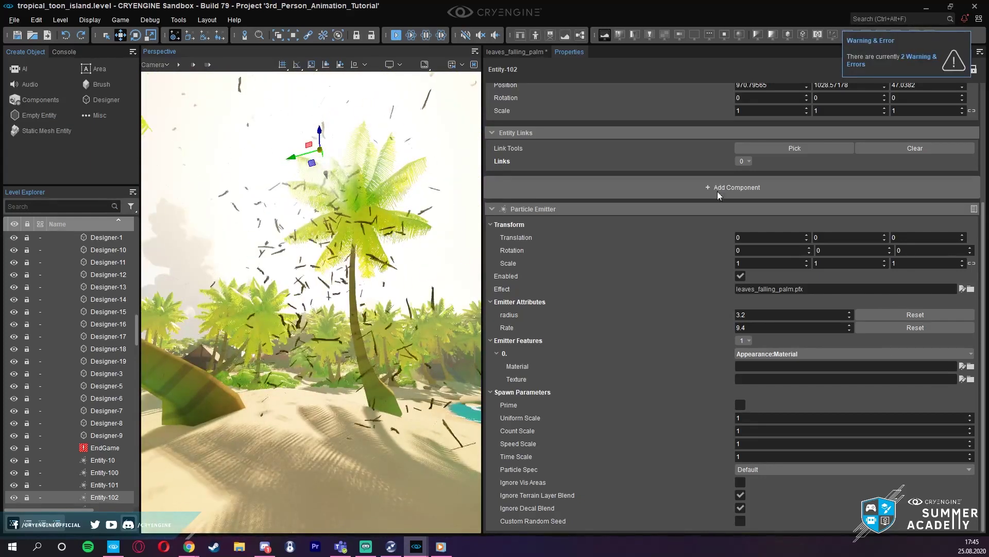
# - Review the Motion: Physics feature of the falling_leafs node, collapsing its Gravity Scale and Drag curves and Local Effectors
pyautogui.click(515, 51)
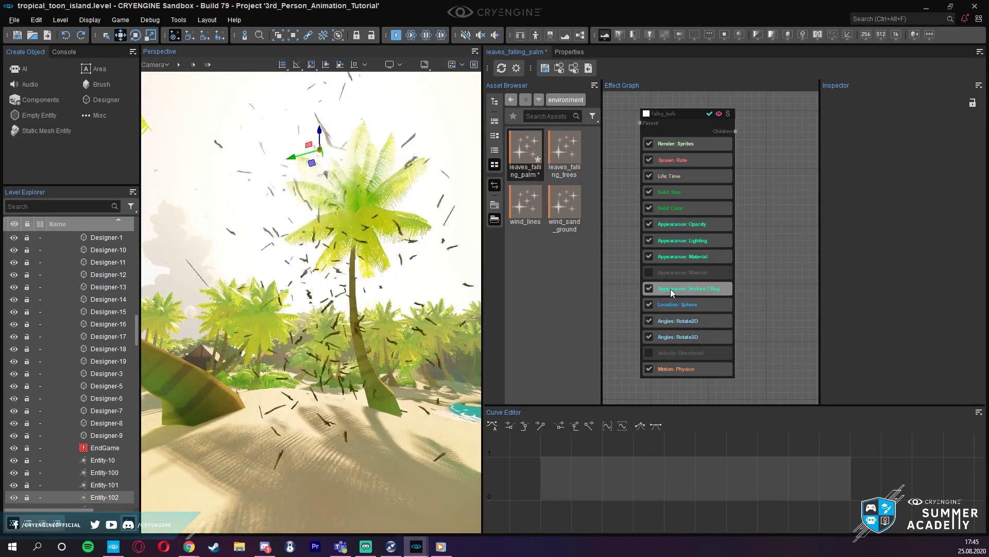
pyautogui.click(690, 368)
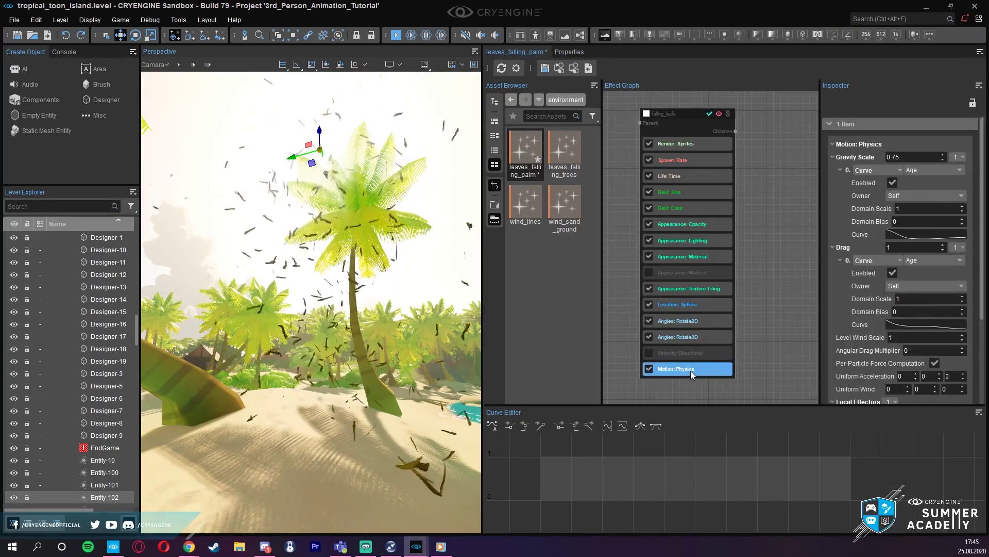
pyautogui.click(839, 169)
pyautogui.click(840, 196)
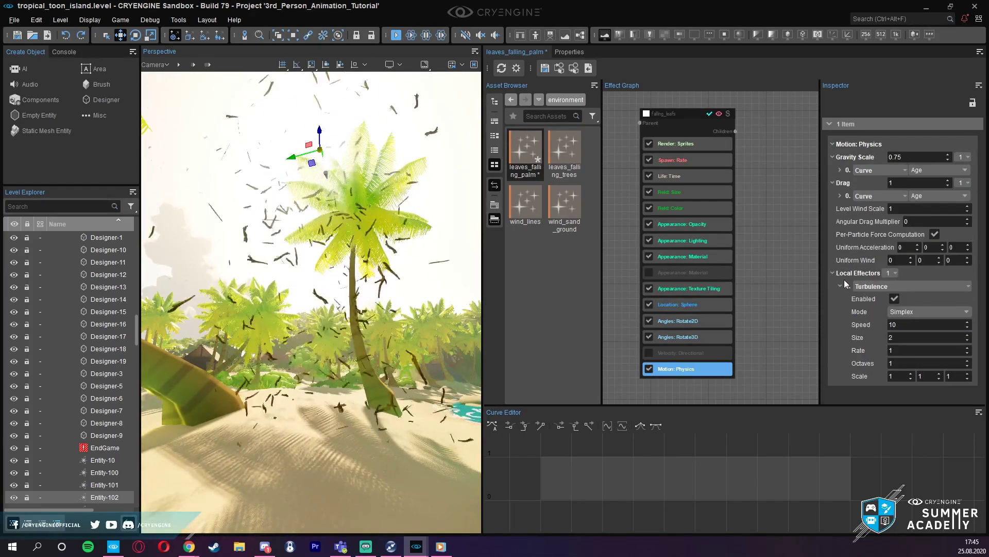
pyautogui.click(831, 272)
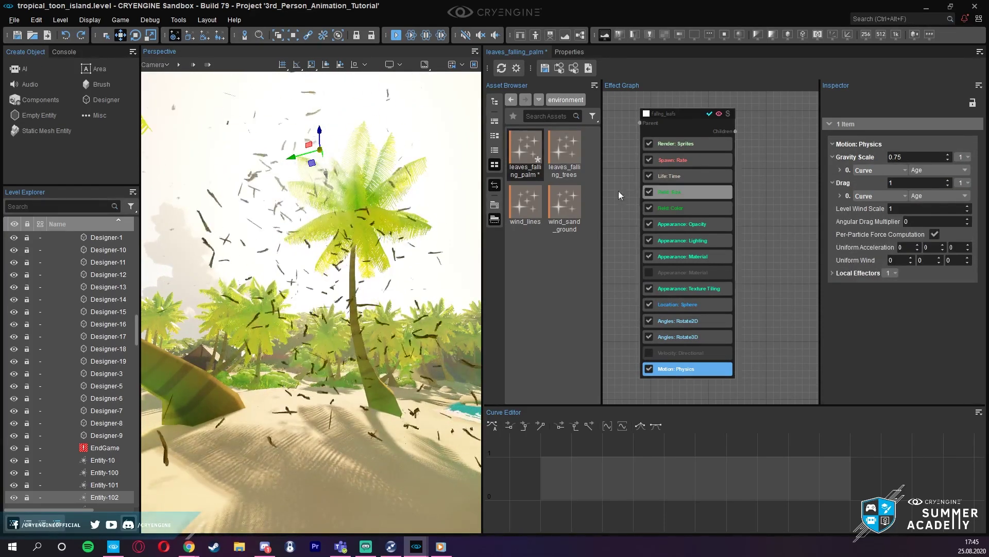
# - Add a trial third attribute to the particle effect, switch it between Boolean and Integer, and remove it again
pyautogui.click(516, 69)
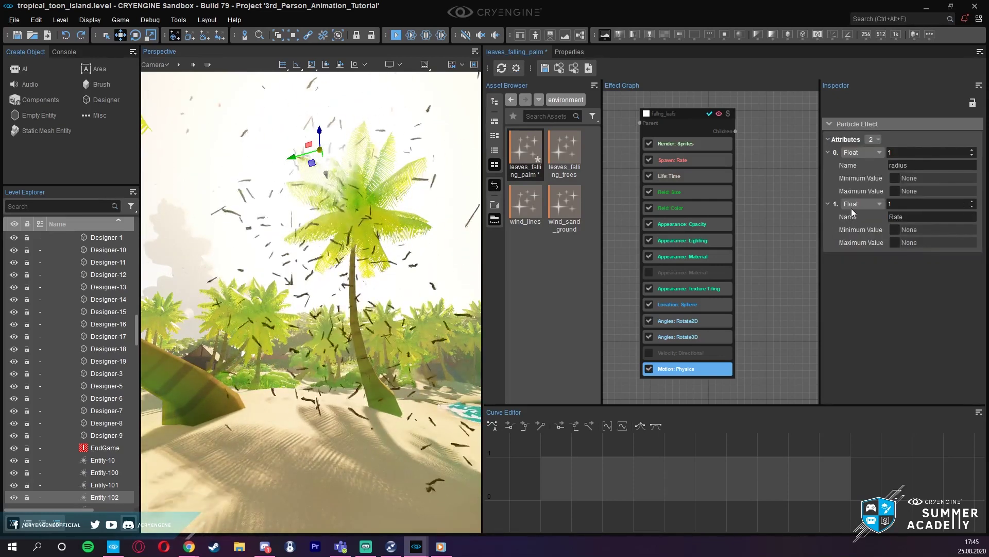
pyautogui.click(871, 137)
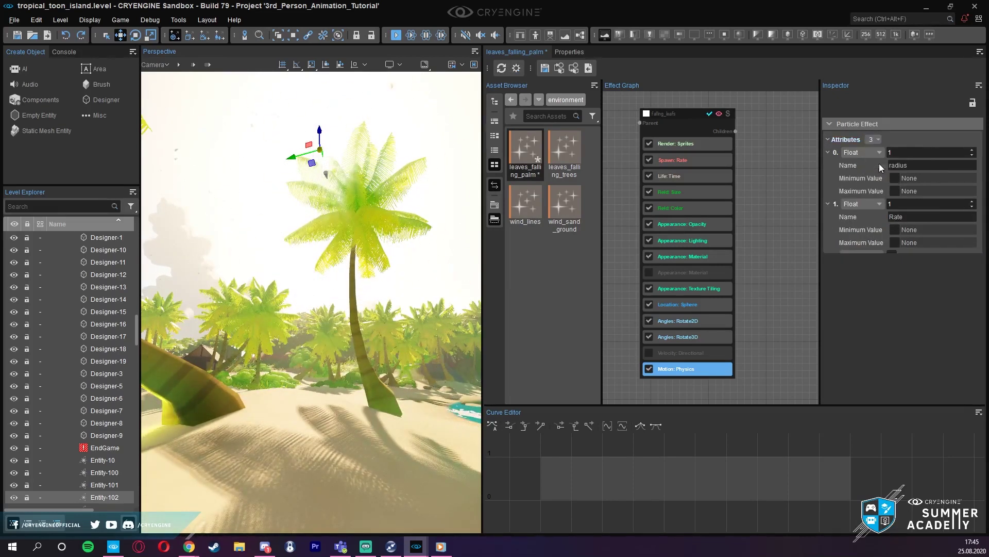
pyautogui.click(879, 163)
pyautogui.click(871, 258)
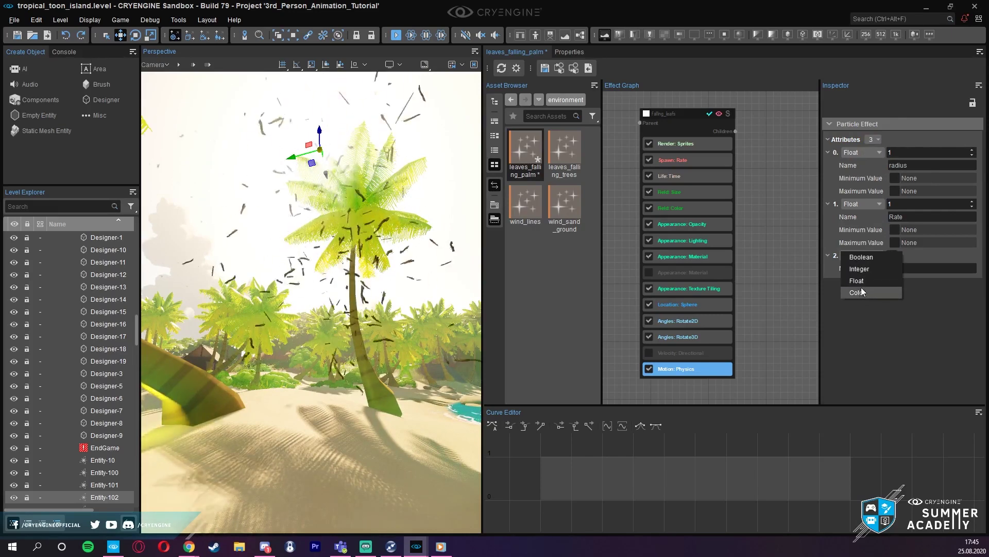
pyautogui.click(866, 258)
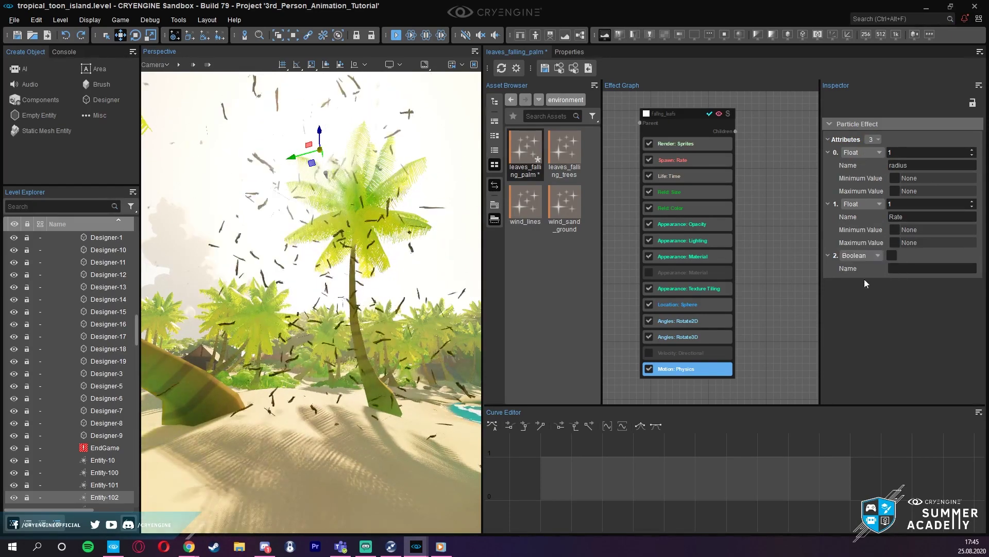
pyautogui.click(866, 256)
pyautogui.click(857, 277)
pyautogui.click(863, 254)
pyautogui.click(863, 246)
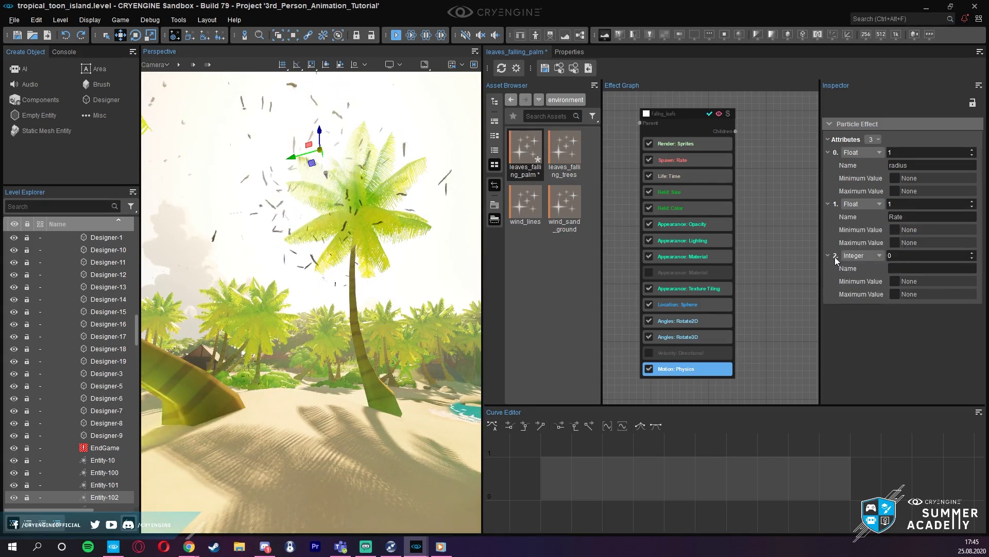
pyautogui.rightClick(835, 256)
pyautogui.click(855, 276)
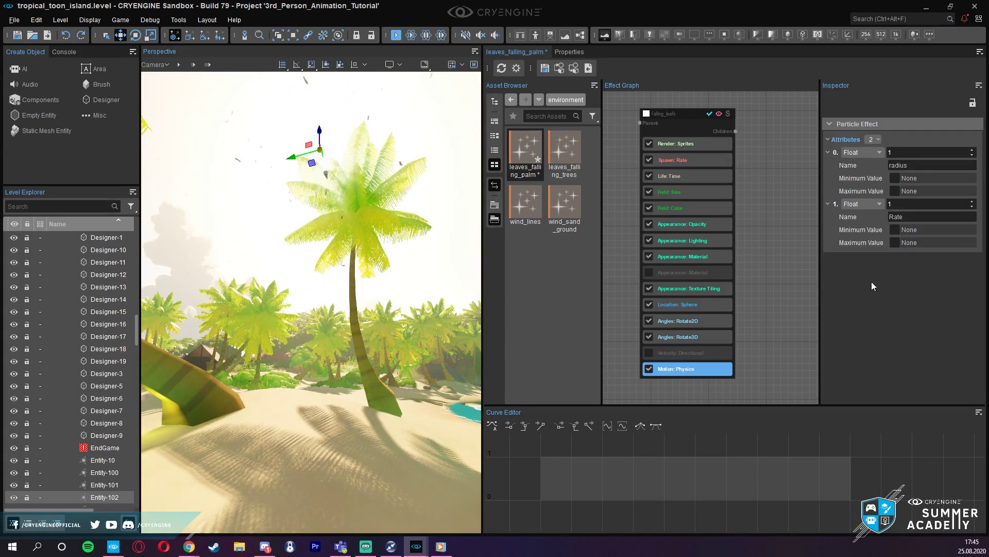
# - Try prefixing the radius attribute's name with "aweso", and restore the original name
pyautogui.click(911, 165)
pyautogui.click(925, 168)
pyautogui.press('Home')
pyautogui.write('aweso')
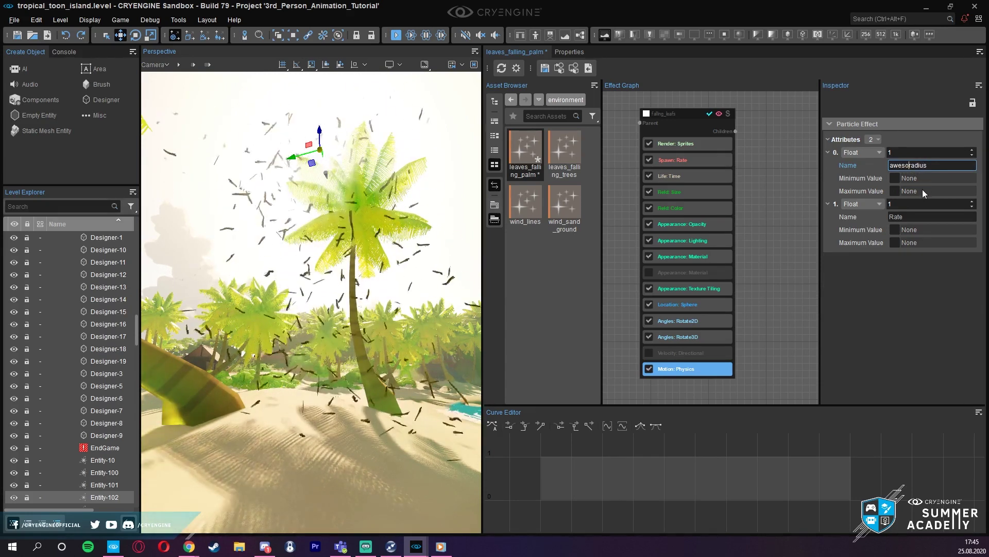
pyautogui.press('BackSpace')
pyautogui.press('BackSpace')
pyautogui.press('BackSpace')
pyautogui.press('BackSpace')
pyautogui.press('BackSpace')
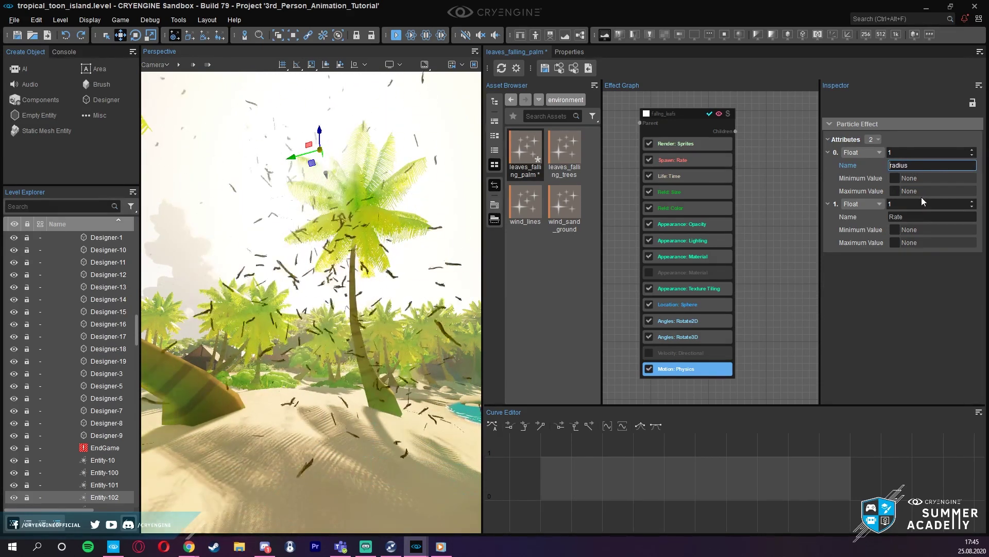
pyautogui.click(897, 258)
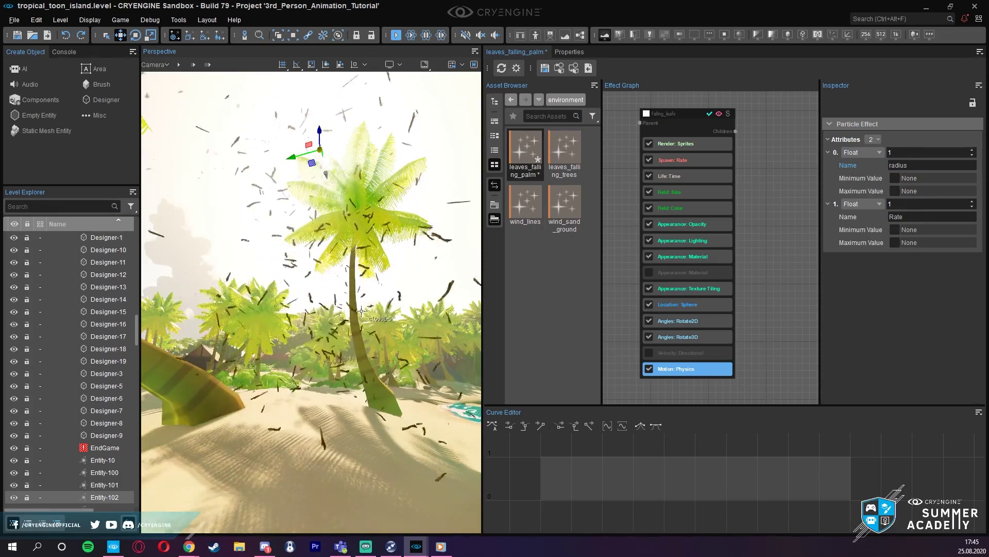
# - Examine the leaves falling around the palm from several angles and distances
pyautogui.press('a')
pyautogui.moveTo(337, 265); pyautogui.dragTo(337, 264, button='right')
pyautogui.press('d')
pyautogui.moveTo(436, 342); pyautogui.dragTo(449, 354, button='right')
pyautogui.press('d')
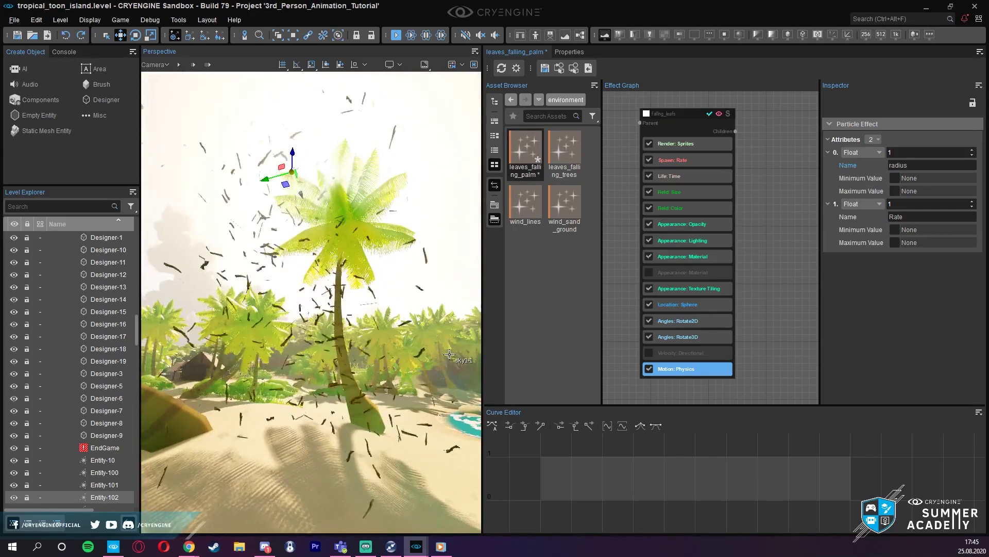
pyautogui.moveTo(449, 355); pyautogui.dragTo(449, 355, button='right')
pyautogui.press('a')
pyautogui.moveTo(385, 401); pyautogui.dragTo(385, 401, button='right')
pyautogui.moveTo(385, 401); pyautogui.dragTo(387, 395, button='middle')
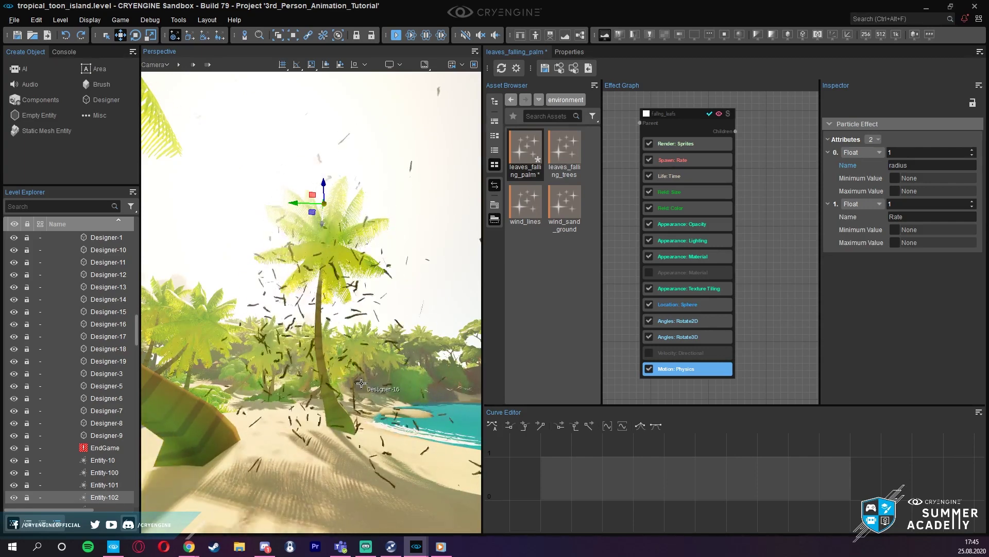
pyautogui.moveTo(347, 381); pyautogui.dragTo(356, 379, button='right')
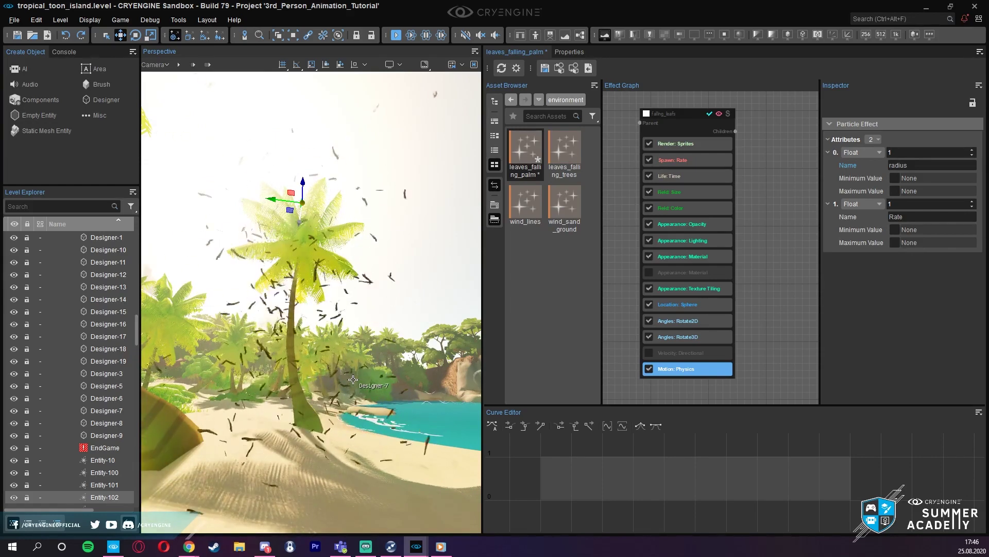
pyautogui.moveTo(353, 380); pyautogui.dragTo(349, 380, button='right')
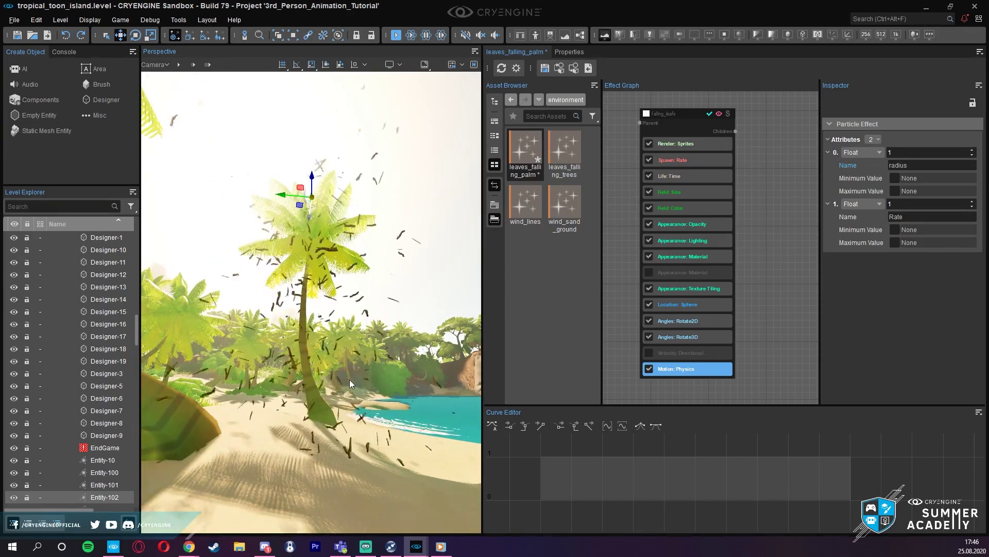
pyautogui.moveTo(349, 379)
pyautogui.mouseDown(button='right')
pyautogui.moveTo(325, 387)
pyautogui.moveTo(350, 379)
pyautogui.mouseUp(button='right')
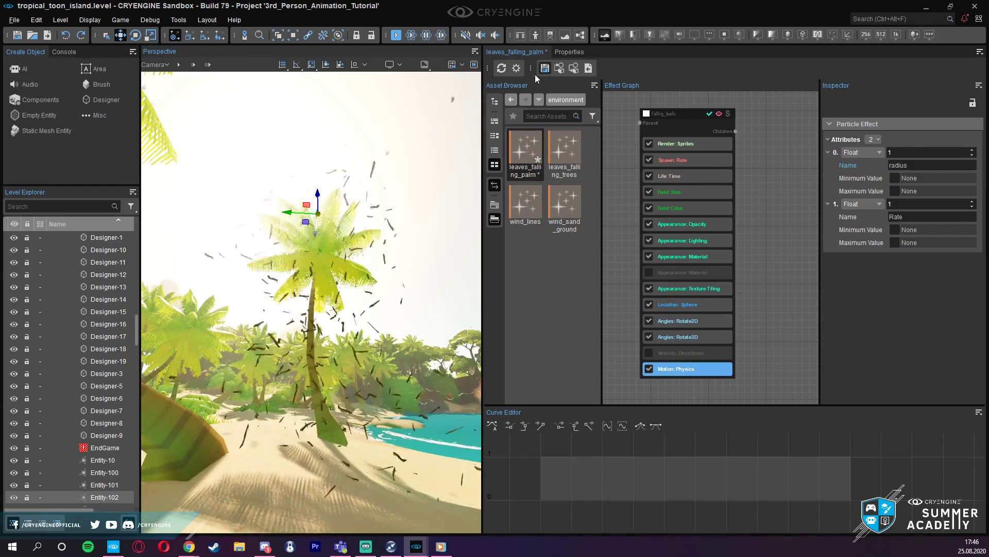
# - Review how the Location: Sphere feature's Radius is linked to the radius entry in the effect's attribute list
pyautogui.click(688, 320)
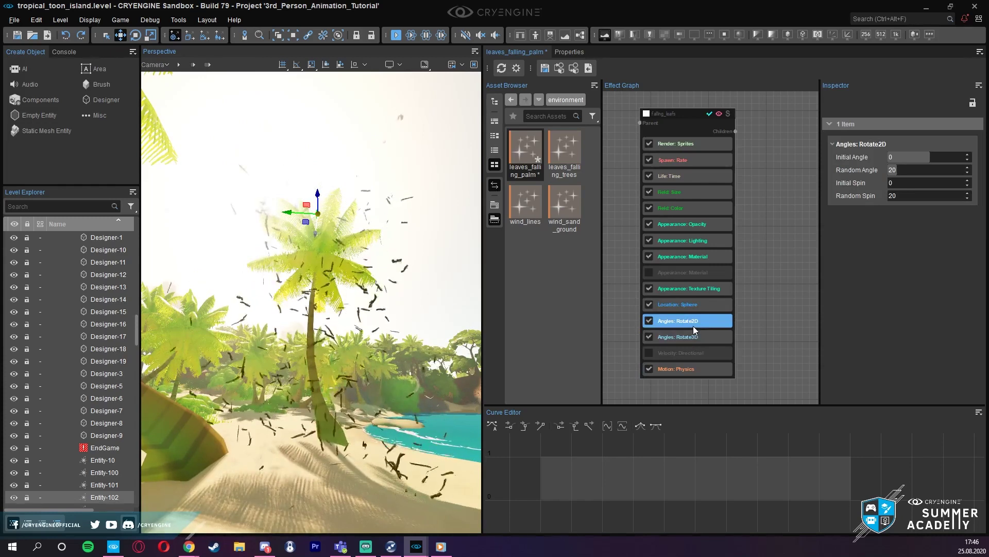
pyautogui.click(690, 304)
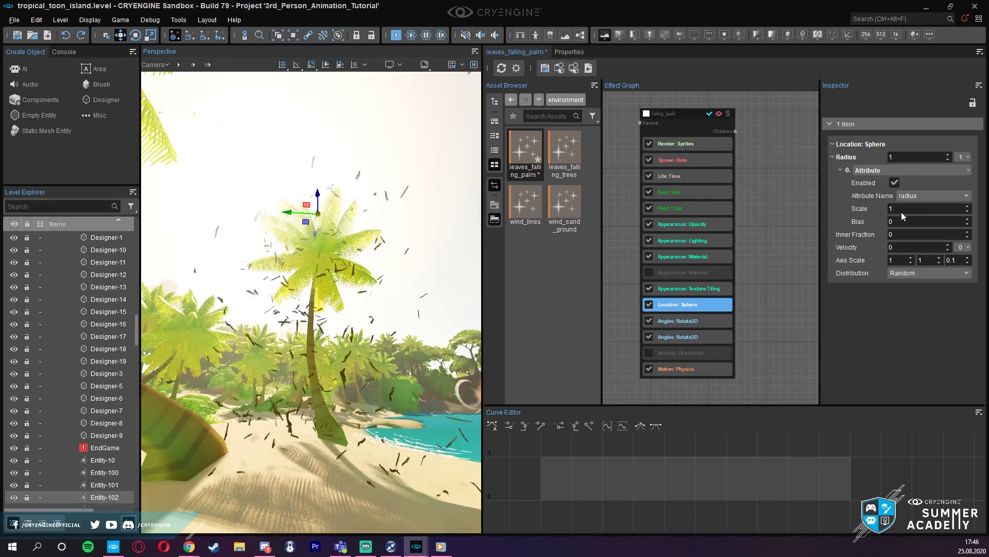
pyautogui.click(960, 160)
pyautogui.moveTo(942, 168)
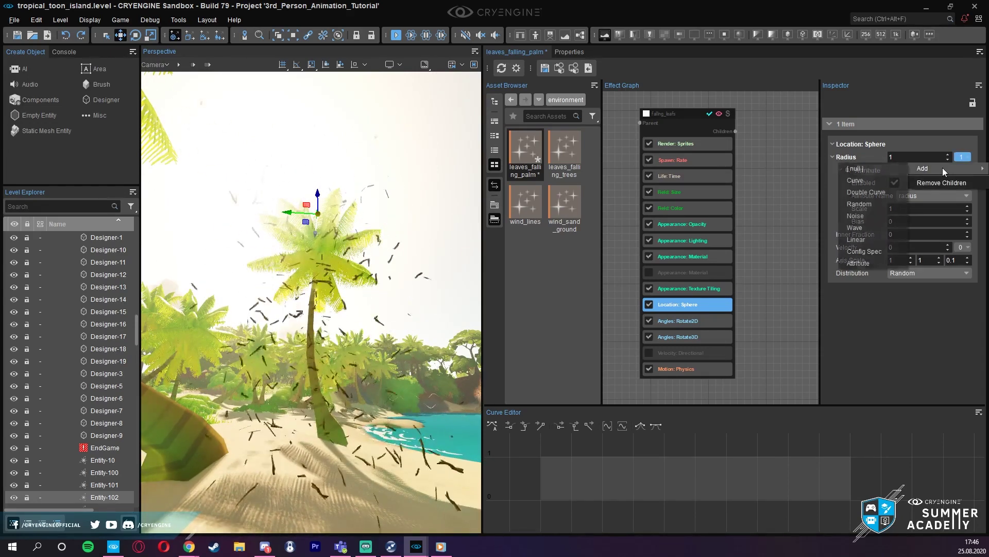
pyautogui.click(869, 264)
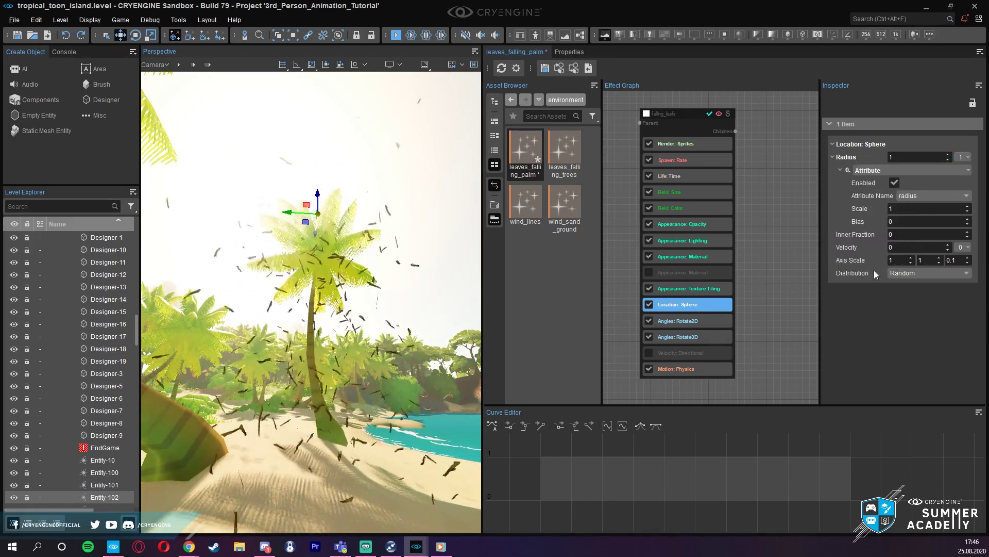
pyautogui.click(515, 70)
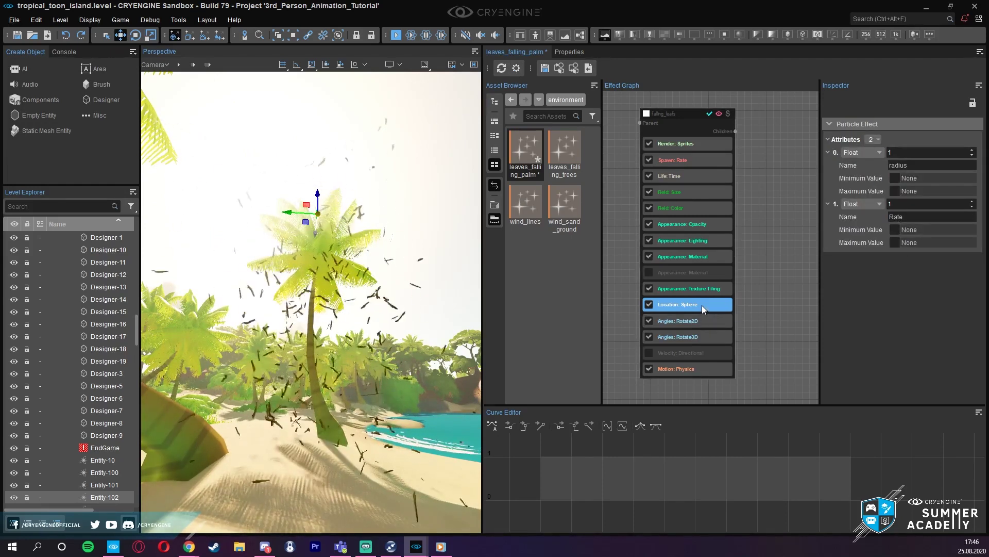
pyautogui.click(771, 296)
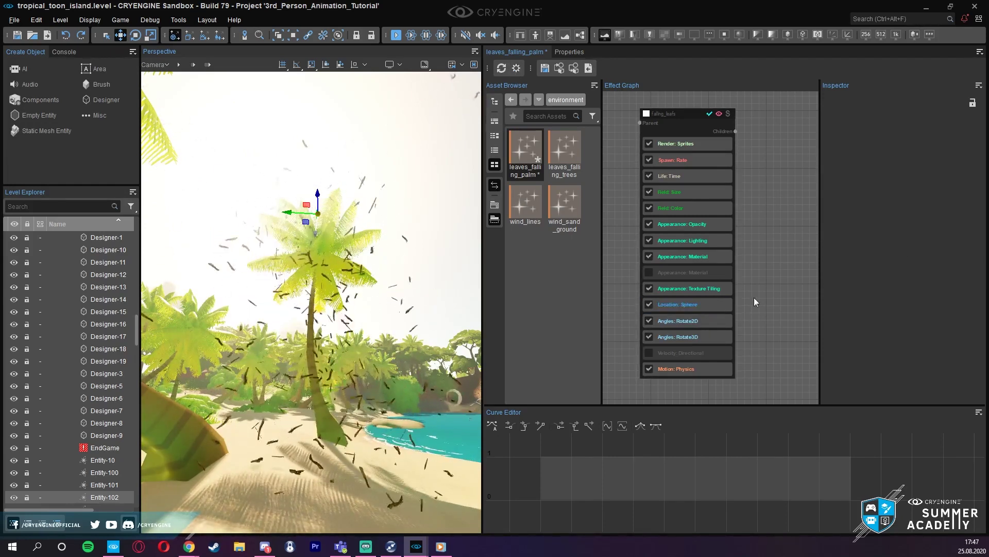
pyautogui.click(691, 305)
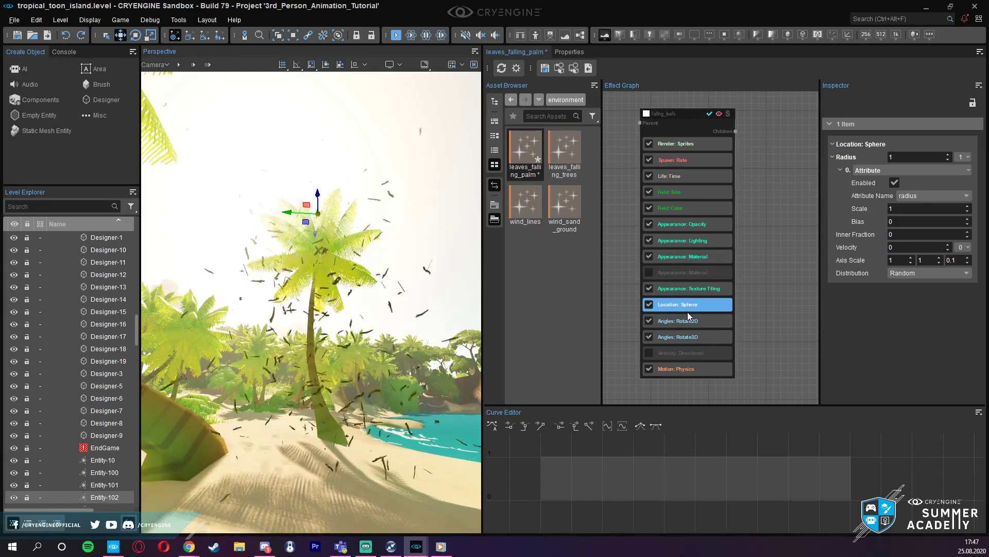
# - Show the Motion: Physics feature's settings with the Gravity Scale and Drag curve details collapsed
pyautogui.click(695, 364)
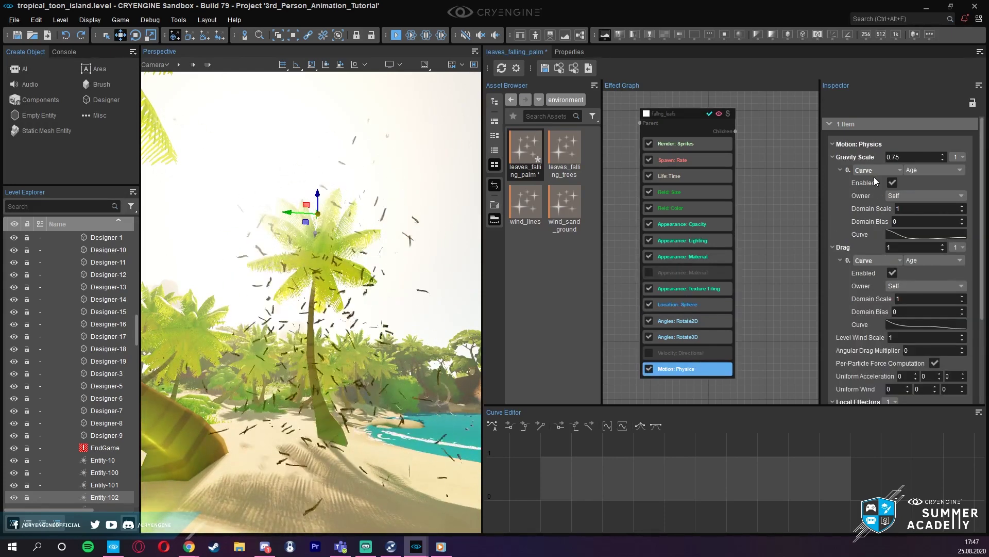
pyautogui.click(840, 170)
pyautogui.click(841, 196)
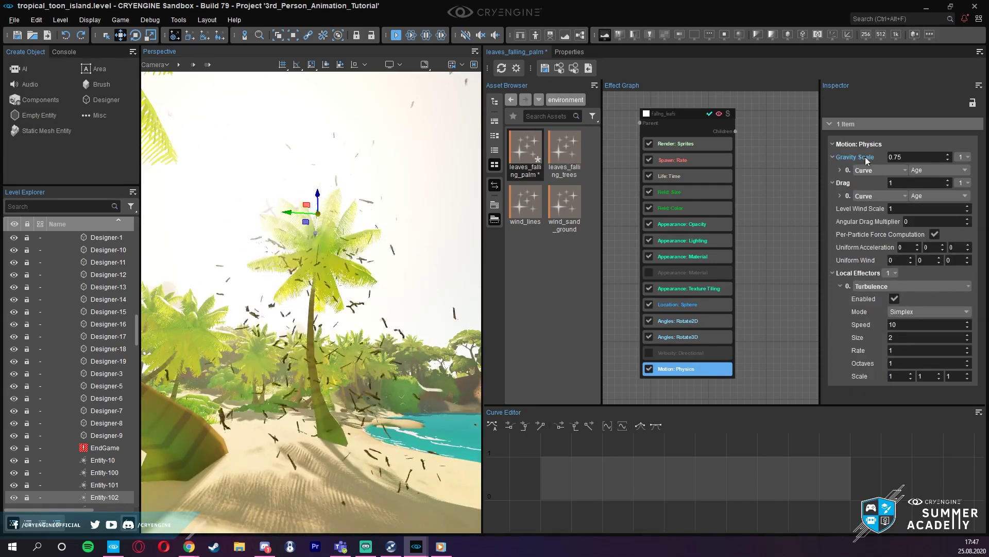
# - Add a Linear modifier to the Gravity Scale of the Motion: Physics feature and set its domain to Attribute
pyautogui.click(962, 157)
pyautogui.moveTo(945, 170)
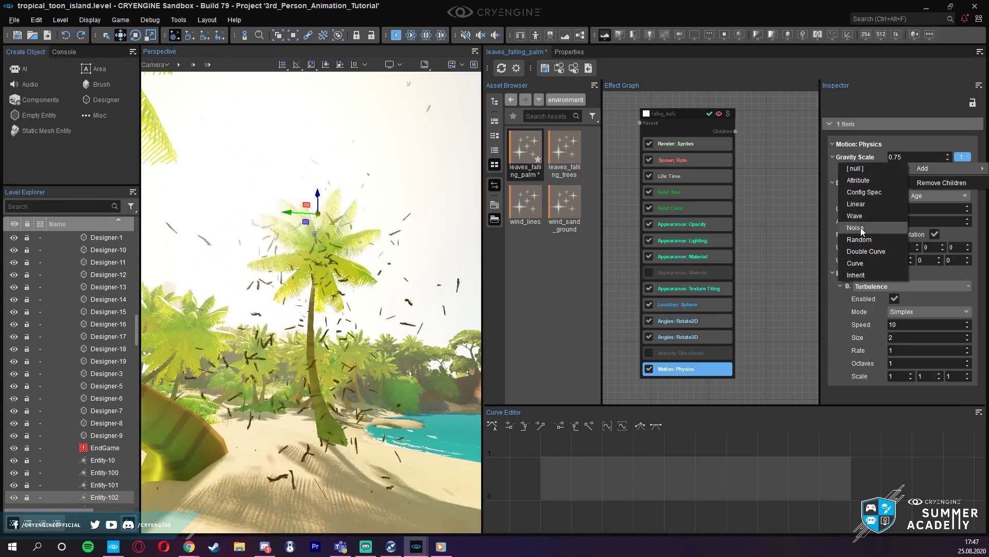
pyautogui.click(862, 204)
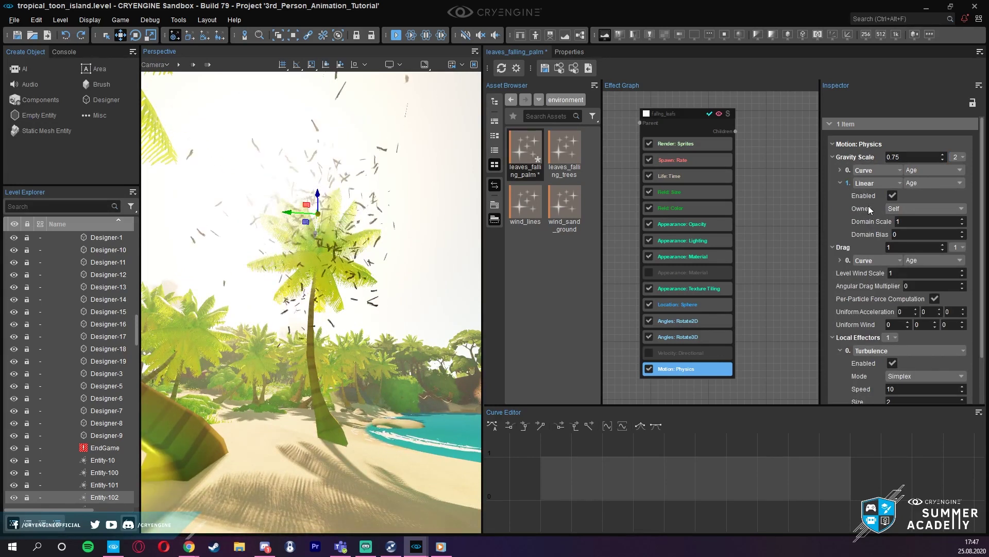
pyautogui.click(914, 184)
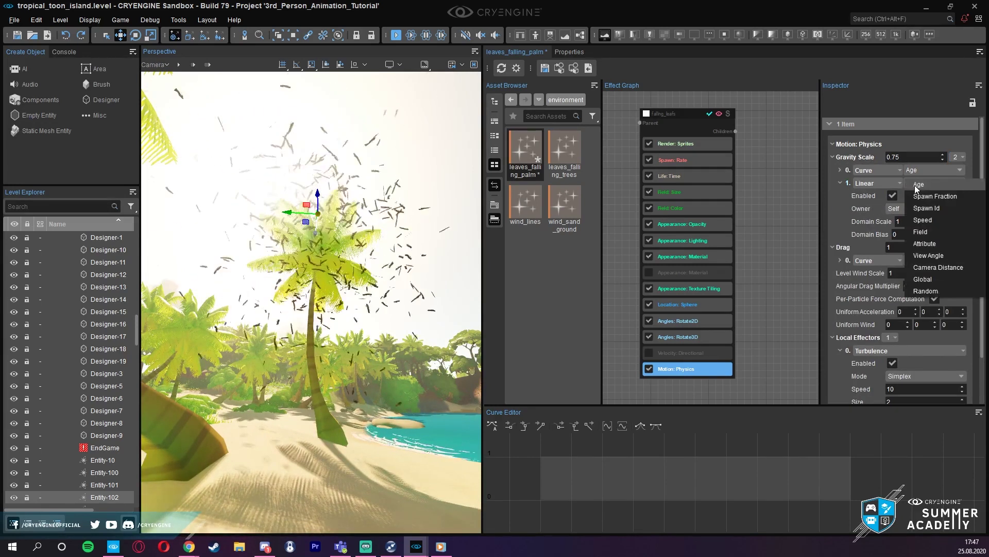
pyautogui.click(932, 241)
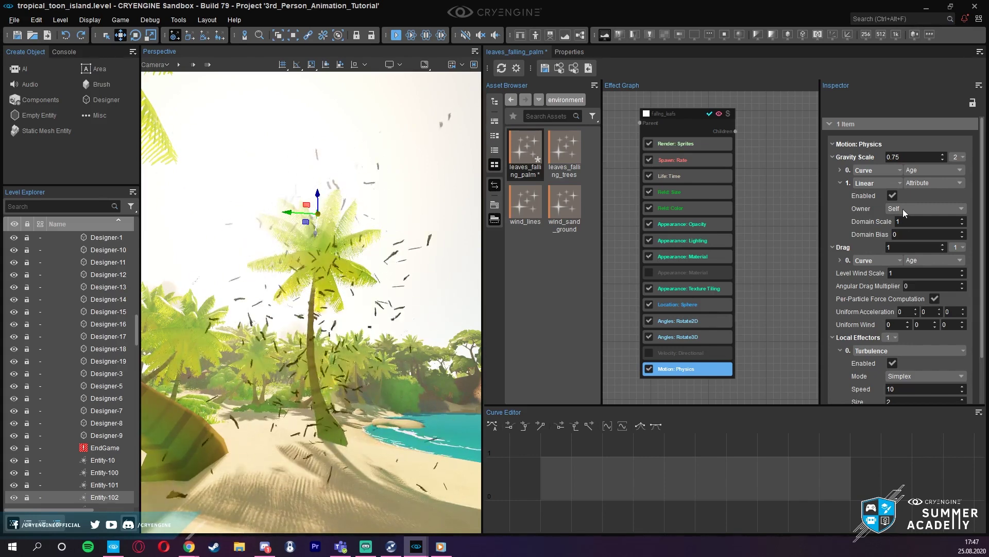
# - Set the Domain Scale of the Gravity Scale's Linear modifier to 5 and check the falling leaves
pyautogui.moveTo(330, 289); pyautogui.dragTo(309, 288, button='right')
pyautogui.press('a')
pyautogui.press('w')
pyautogui.press('s')
pyautogui.press('w')
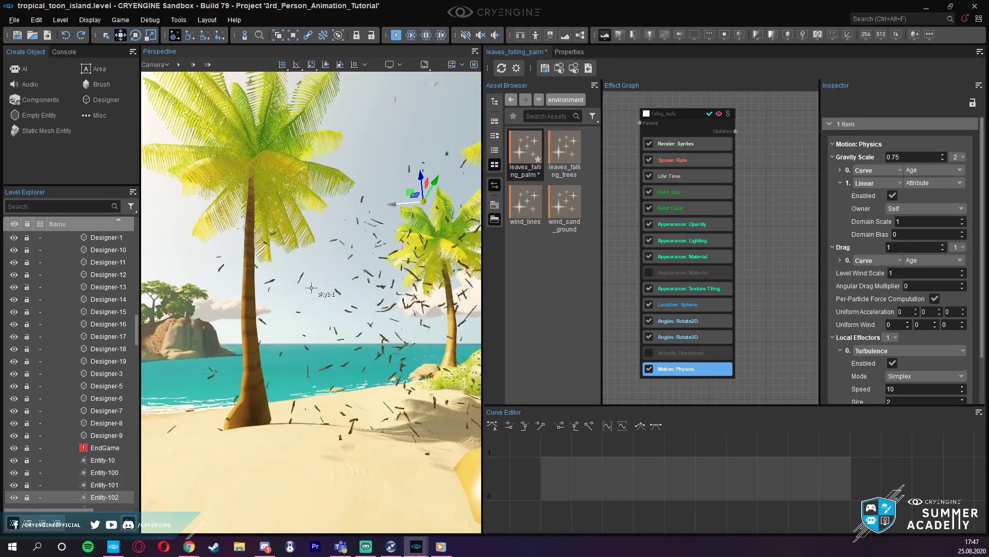
pyautogui.moveTo(311, 287); pyautogui.dragTo(311, 293, button='right')
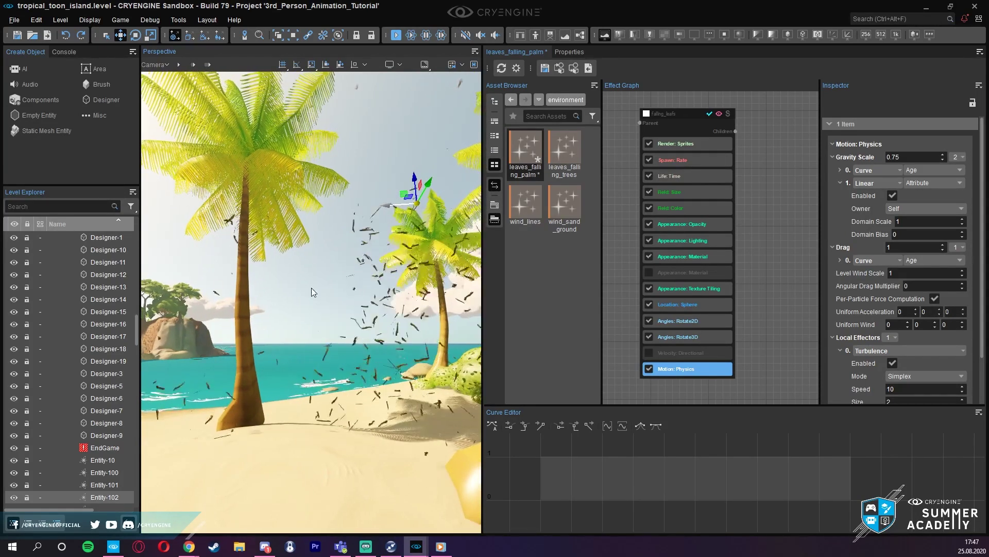
pyautogui.click(912, 222)
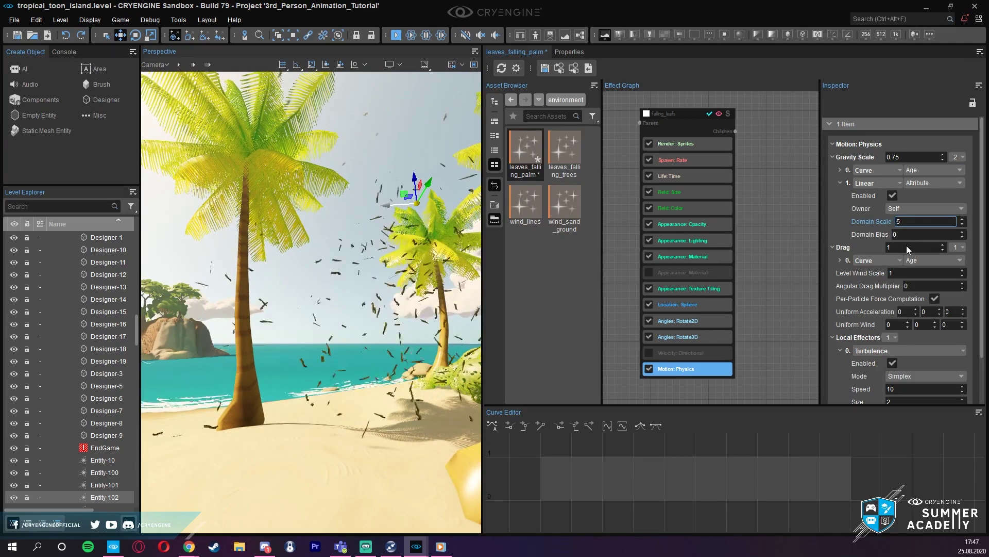
pyautogui.press('Return')
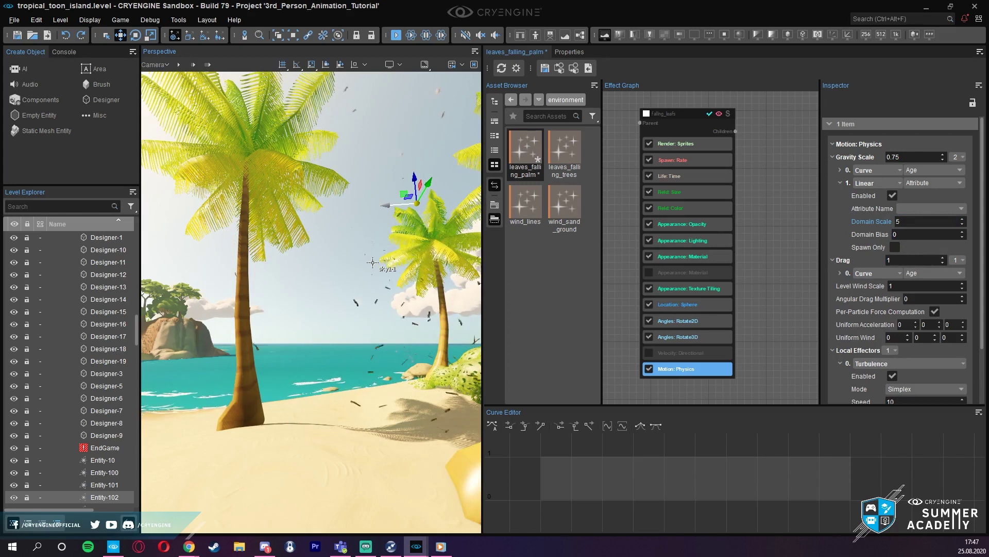
pyautogui.moveTo(377, 264); pyautogui.dragTo(380, 268, button='right')
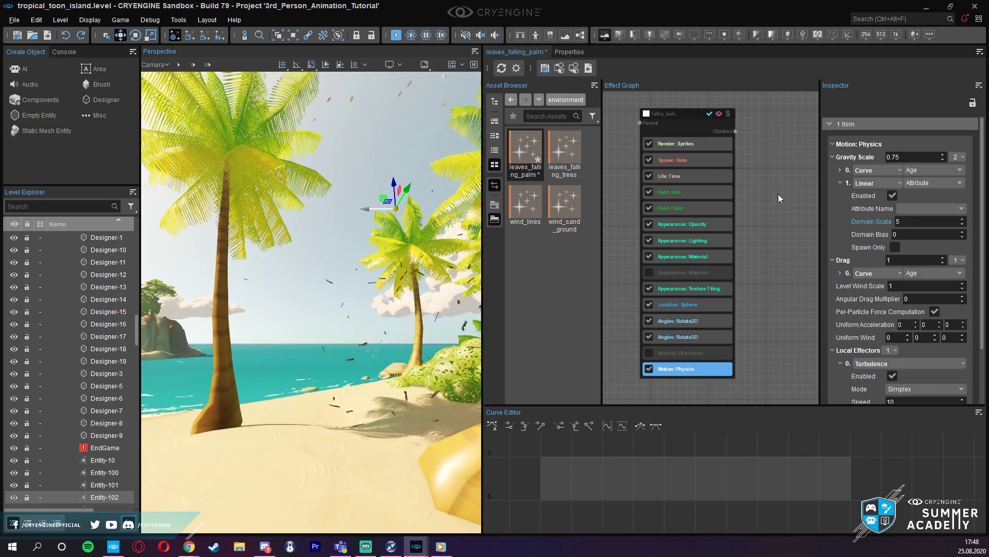
# - Link the Gravity Scale's Linear modifier to the effect's Rate attribute and set its Domain Scale to 1
pyautogui.click(913, 209)
pyautogui.click(848, 220)
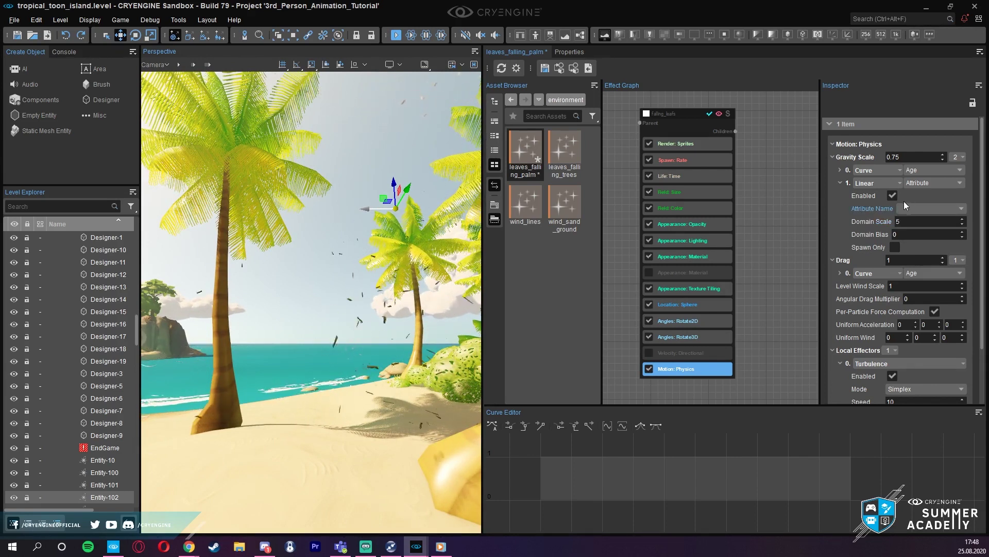
pyautogui.click(517, 69)
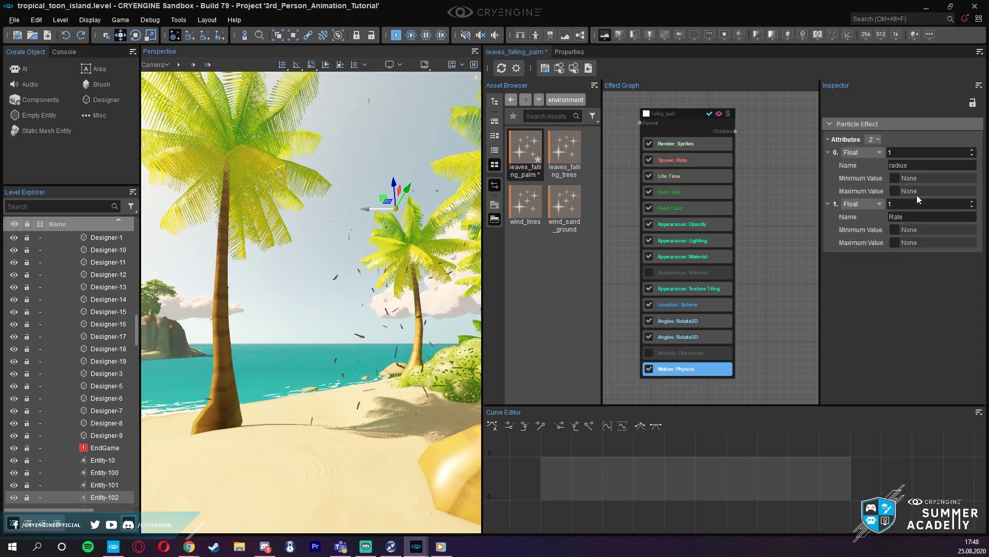
pyautogui.click(691, 369)
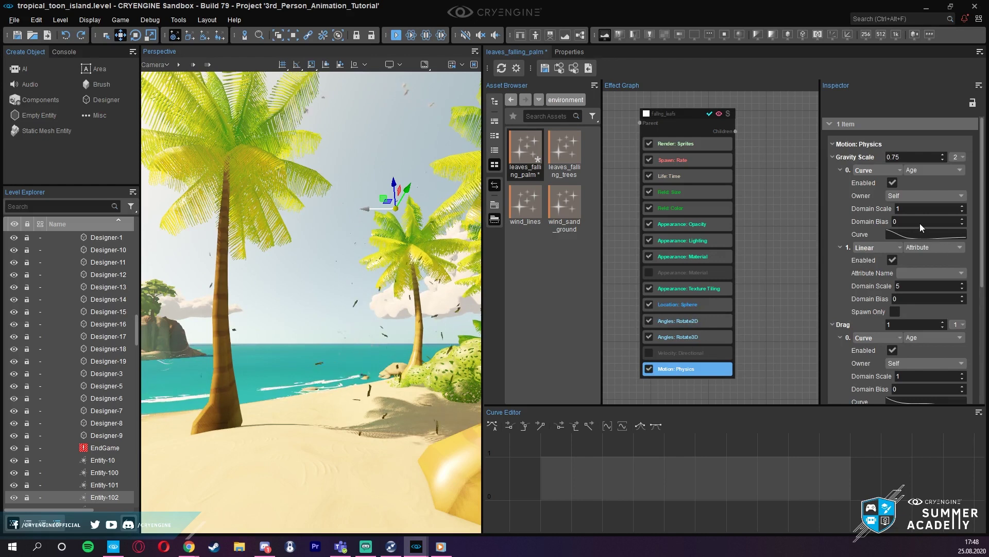
pyautogui.click(912, 273)
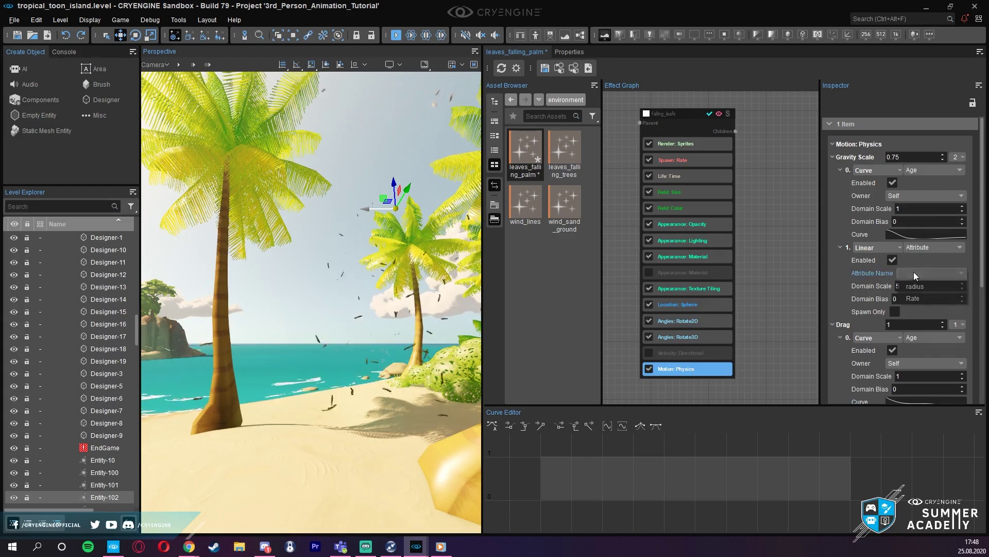
pyautogui.click(917, 298)
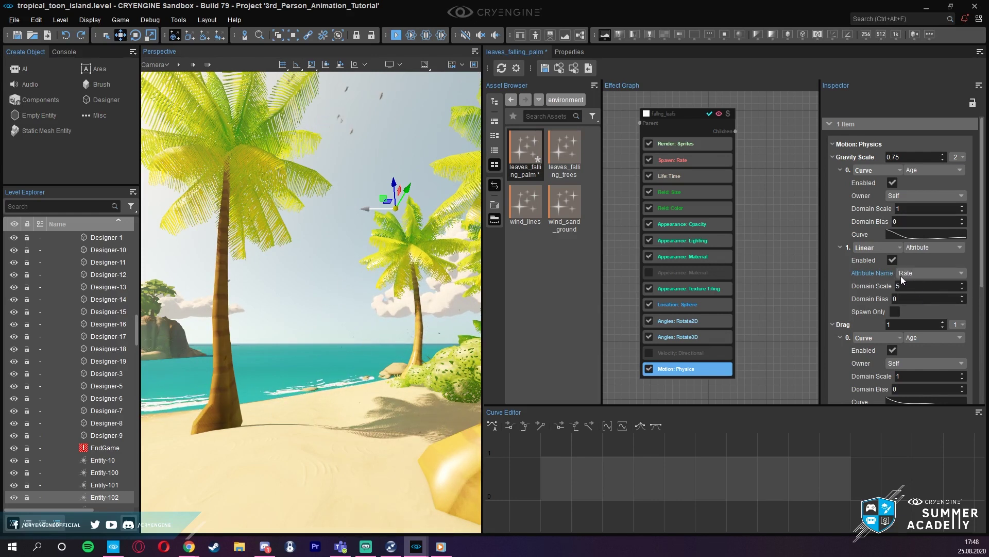
pyautogui.moveTo(346, 243); pyautogui.dragTo(374, 248, button='right')
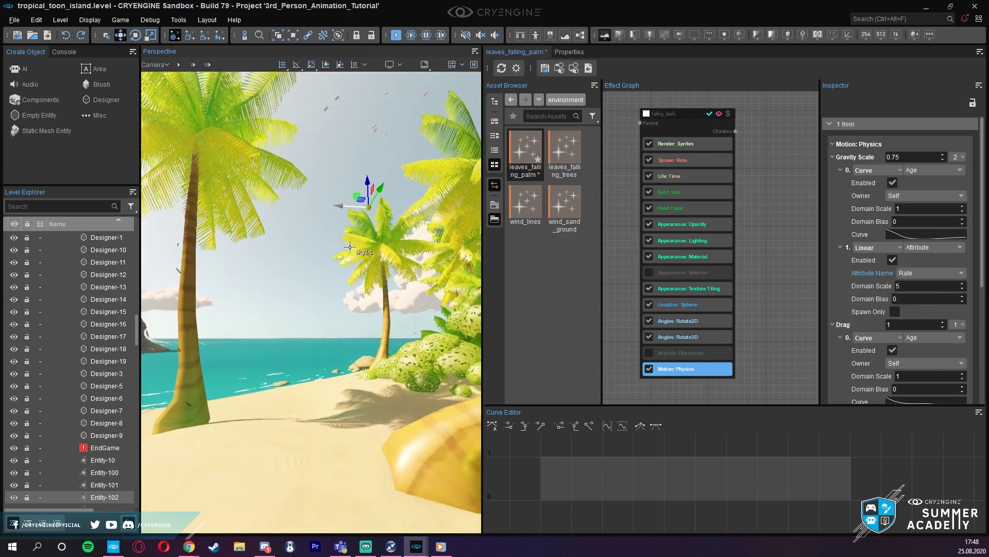
pyautogui.doubleClick(913, 286)
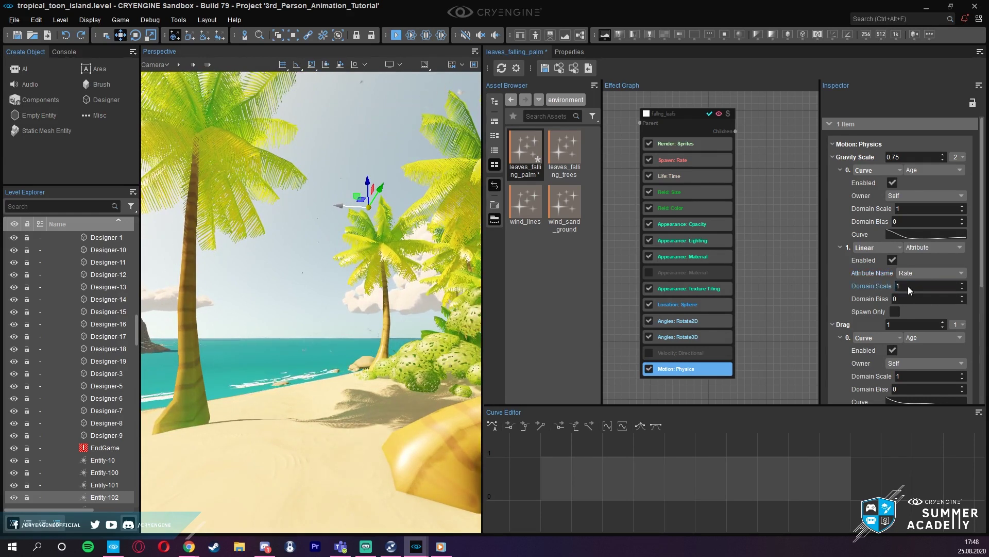
# - Examine how the leaves fall around the palm with the Rate attribute driving the gravity
pyautogui.moveTo(453, 285); pyautogui.dragTo(351, 271, button='right')
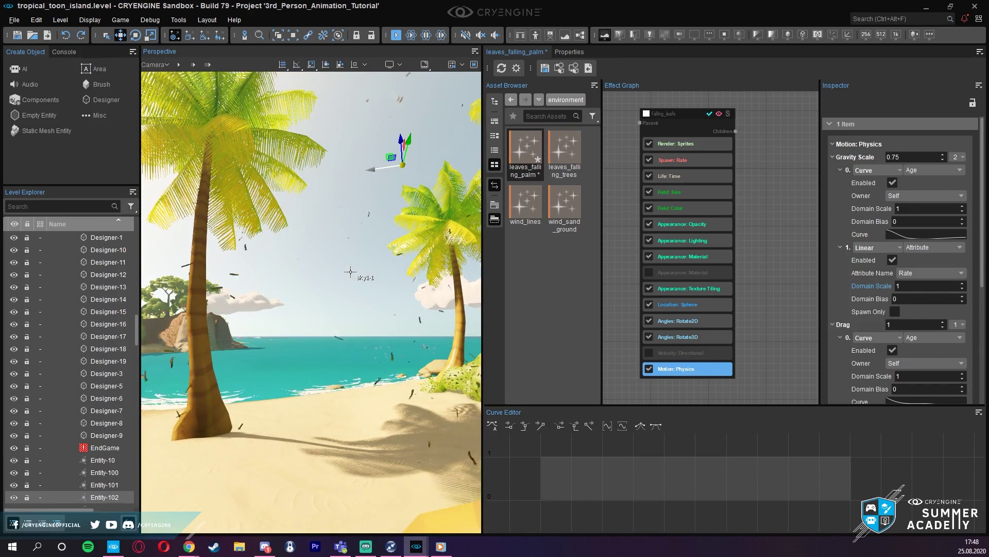
pyautogui.press('s')
pyautogui.moveTo(351, 271)
pyautogui.mouseDown(button='right')
pyautogui.moveTo(370, 271)
pyautogui.moveTo(344, 268)
pyautogui.moveTo(353, 260)
pyautogui.moveTo(351, 277)
pyautogui.mouseUp(button='right')
pyautogui.press('w')
pyautogui.press('a')
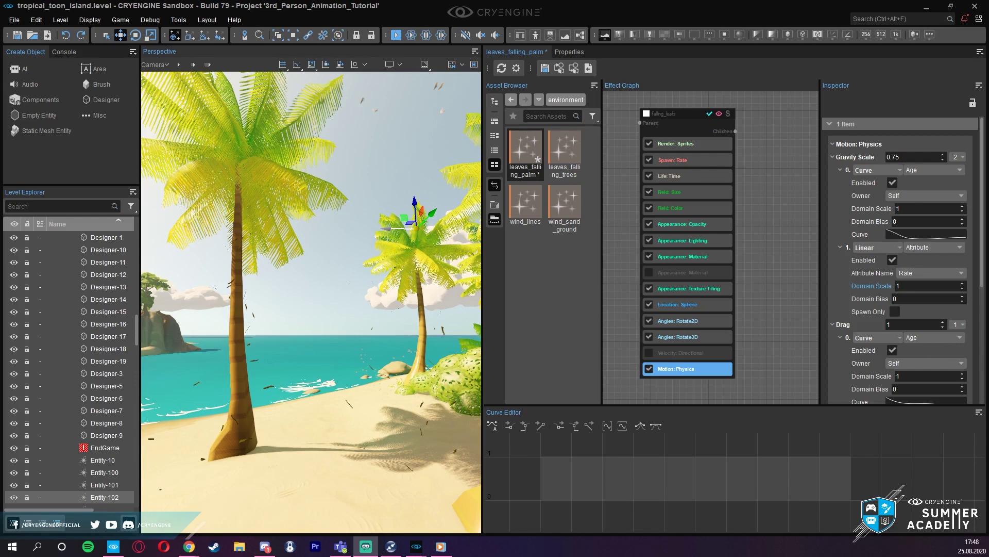
pyautogui.moveTo(226, 265); pyautogui.dragTo(235, 267, button='right')
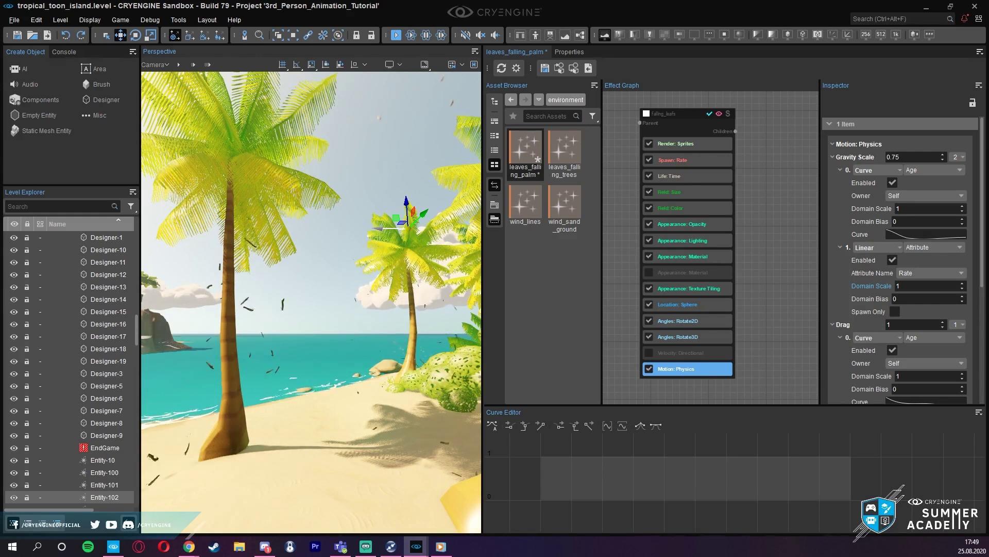
pyautogui.moveTo(368, 338); pyautogui.dragTo(373, 335, button='right')
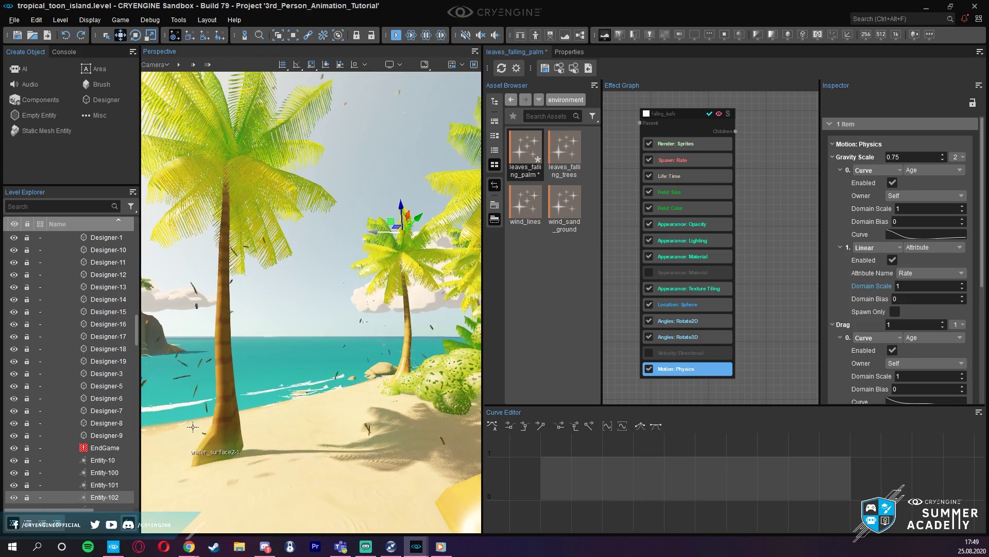
pyautogui.moveTo(278, 273); pyautogui.dragTo(286, 269, button='right')
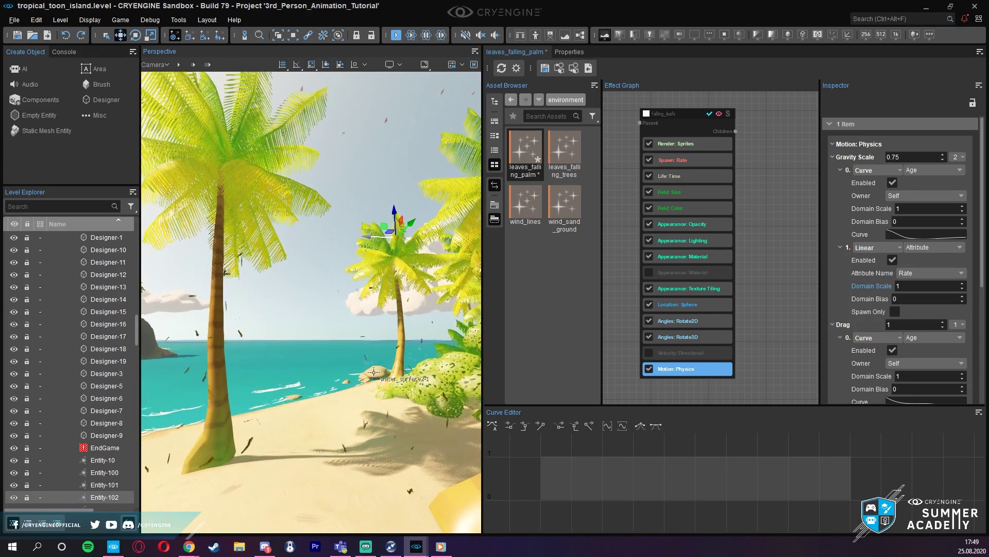
pyautogui.moveTo(343, 397); pyautogui.dragTo(343, 398, button='right')
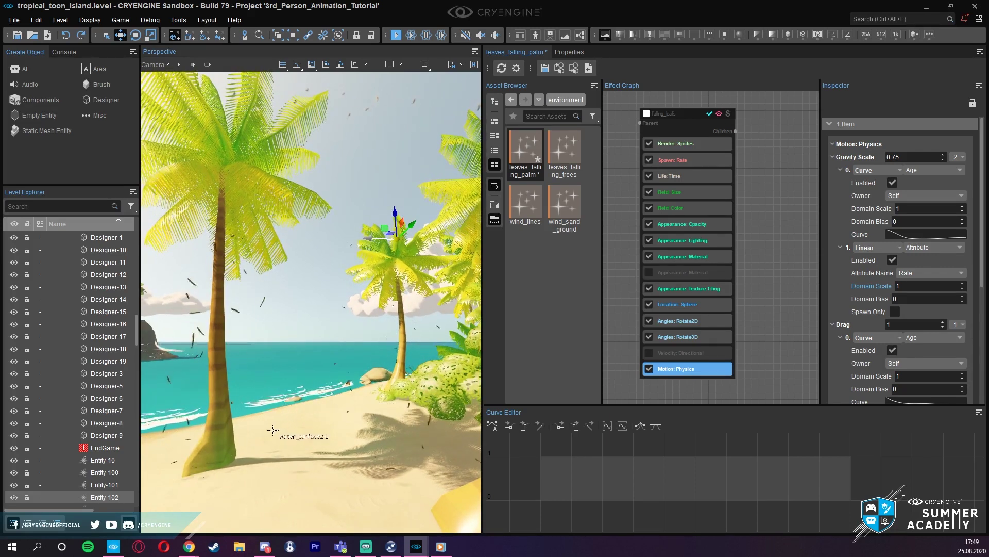
# - Show all feature settings of the falling_leafs component and shift its node slightly in the effect graph
pyautogui.click(765, 323)
pyautogui.click(700, 370)
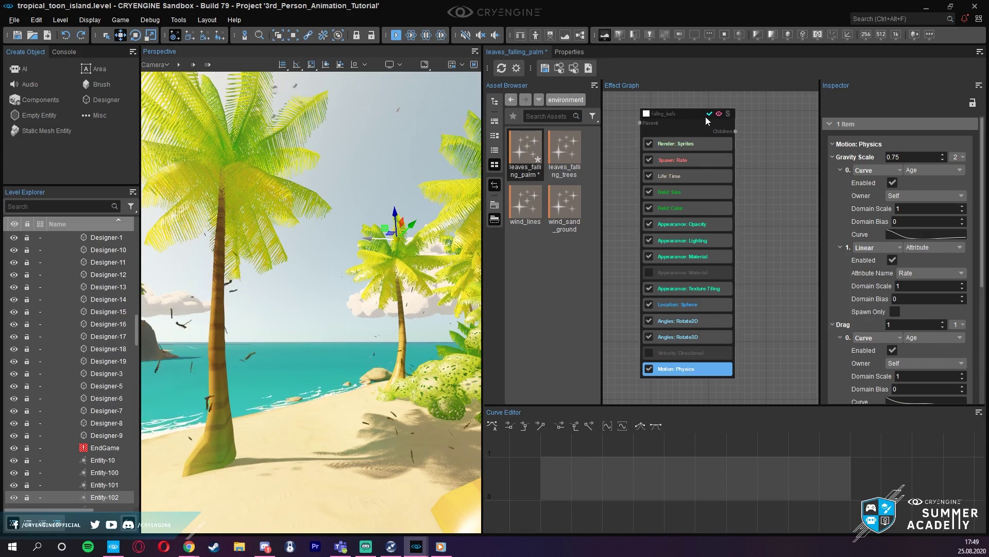
pyautogui.moveTo(695, 113); pyautogui.dragTo(700, 111)
pyautogui.moveTo(390, 438); pyautogui.dragTo(387, 432, button='right')
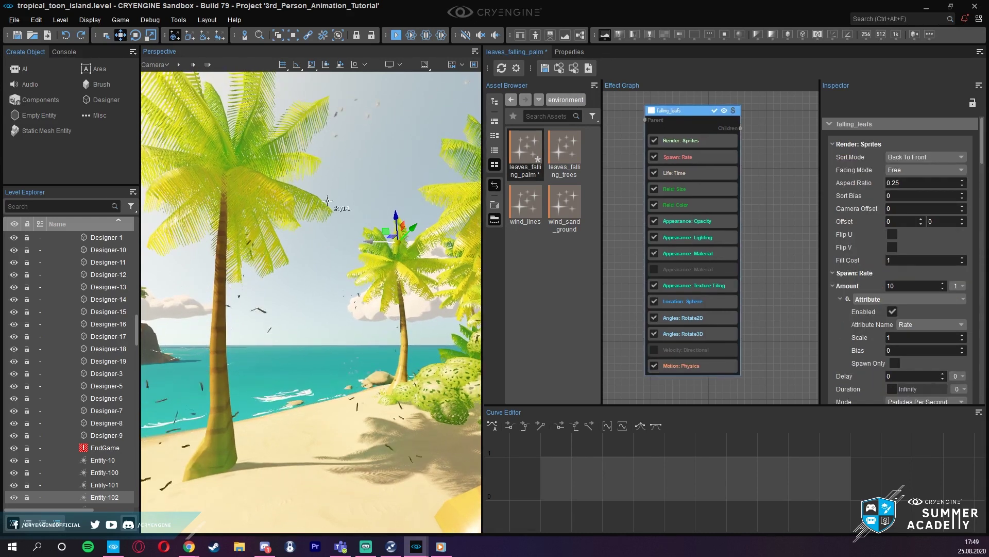
pyautogui.moveTo(387, 432); pyautogui.dragTo(379, 426, button='right')
pyautogui.press('s')
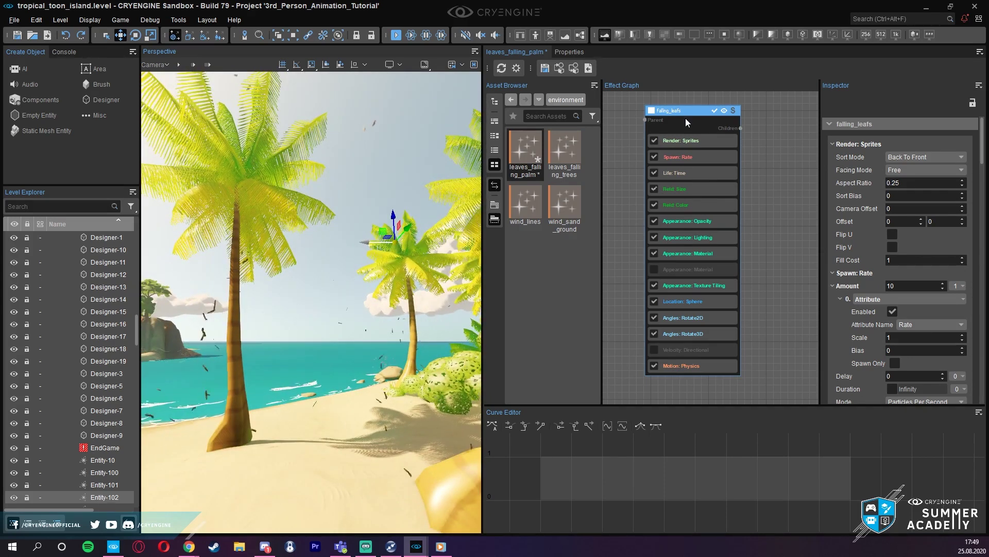
pyautogui.rightClick(752, 150)
pyautogui.click(766, 176)
pyautogui.click(774, 123)
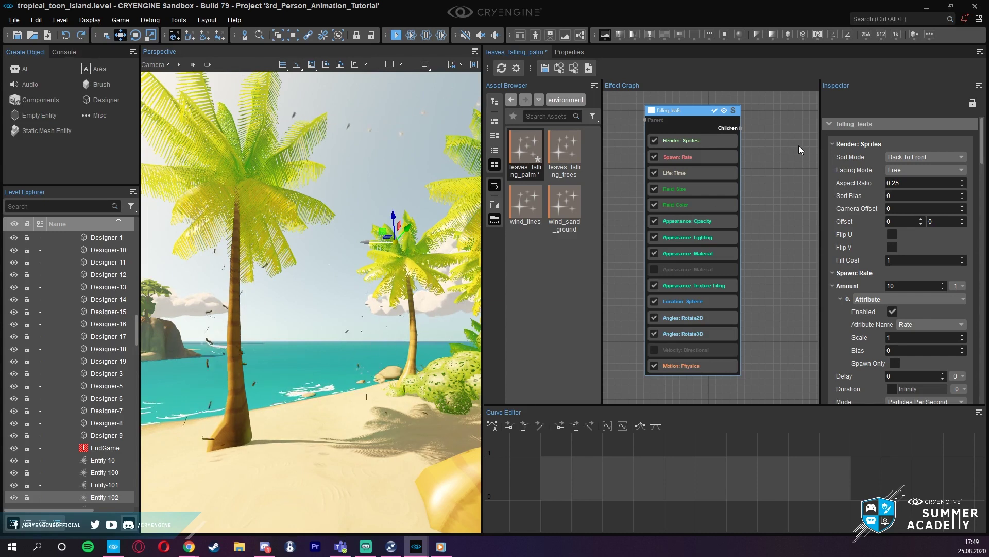
pyautogui.moveTo(678, 118); pyautogui.dragTo(668, 118)
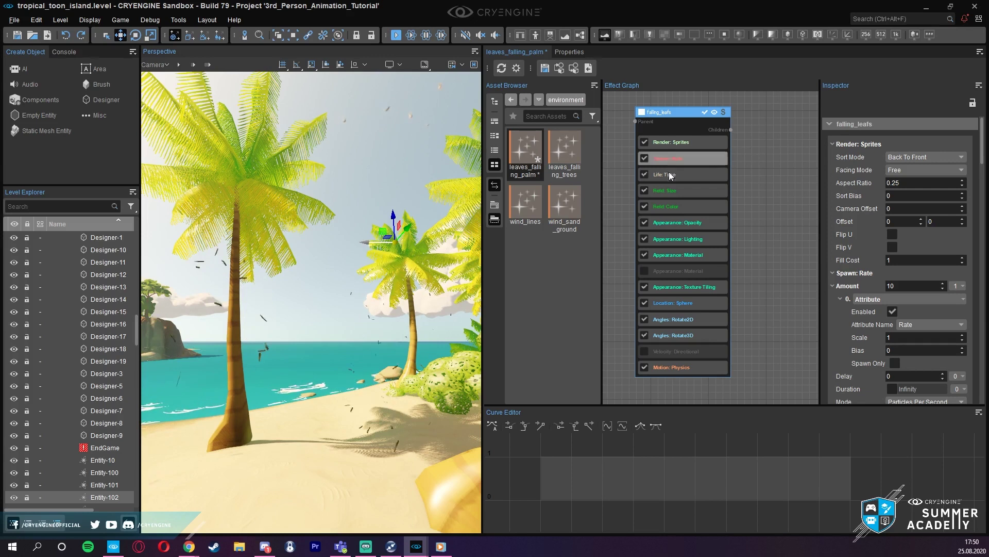
pyautogui.click(370, 244)
pyautogui.moveTo(370, 244); pyautogui.dragTo(343, 264, button='right')
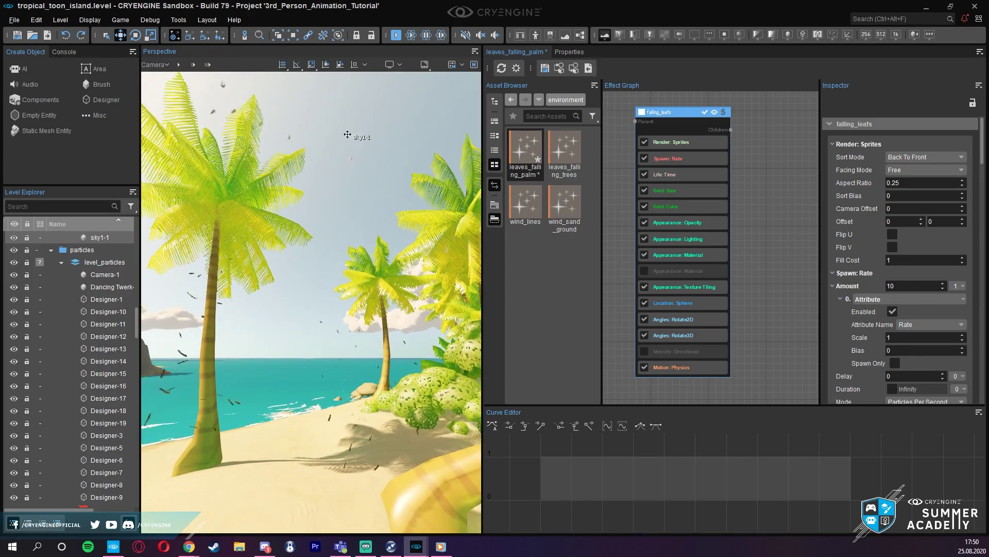
pyautogui.moveTo(352, 194); pyautogui.dragTo(349, 200, button='right')
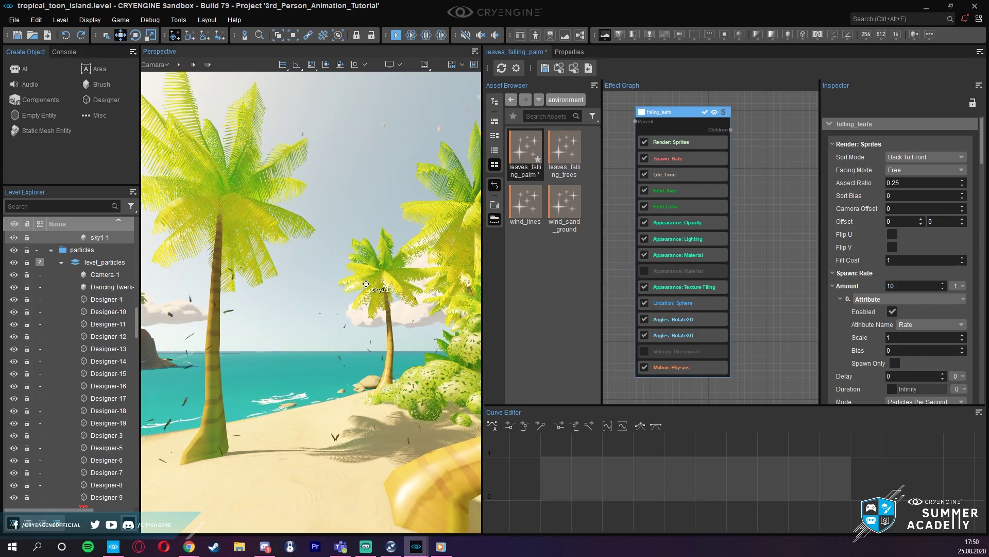
pyautogui.moveTo(366, 283); pyautogui.dragTo(383, 275, button='right')
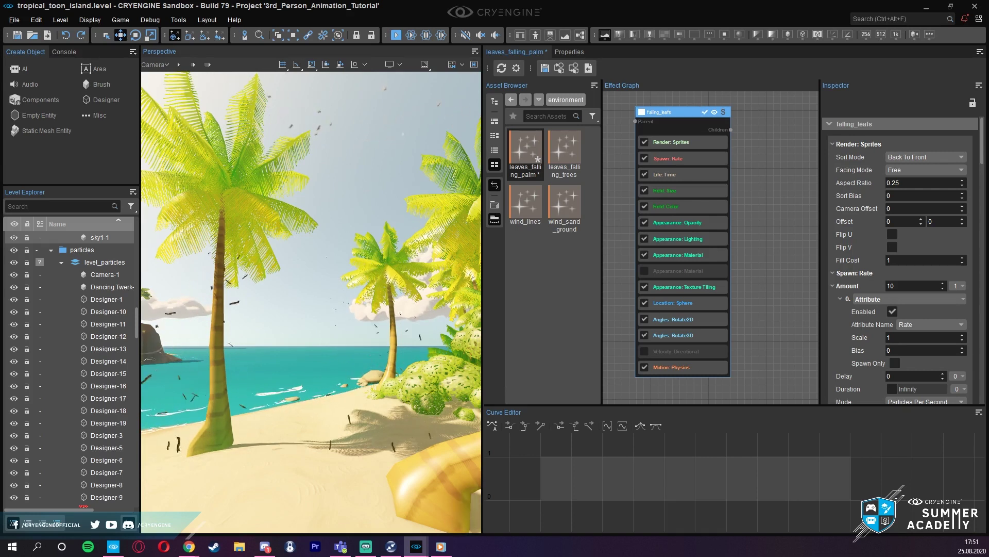
pyautogui.hotkey('alt', 'Tab')
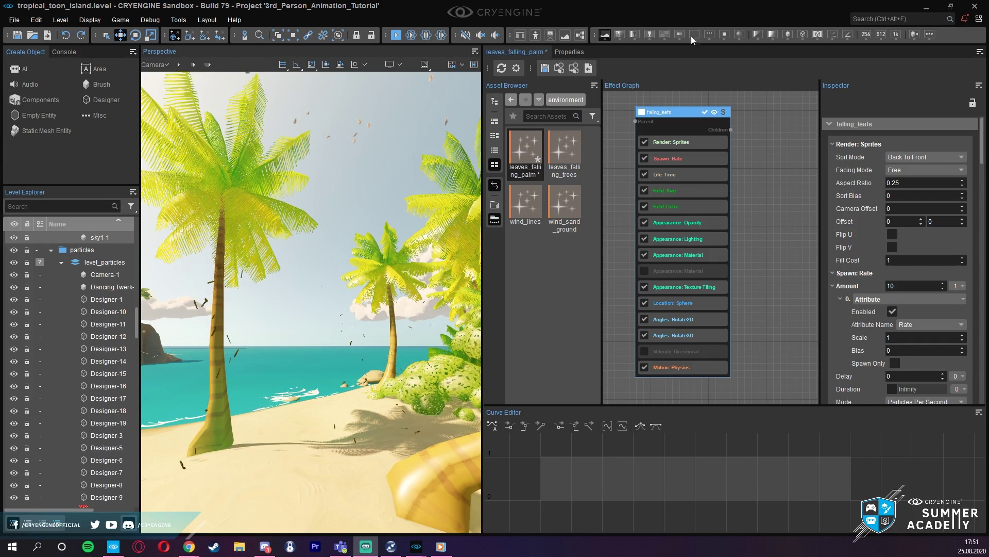
pyautogui.hotkey('alt', 'Tab')
# - Review the falling_leafs node and its feature stack in the effect graph, leaving the node unselected
pyautogui.scroll(-3, 757, 250)
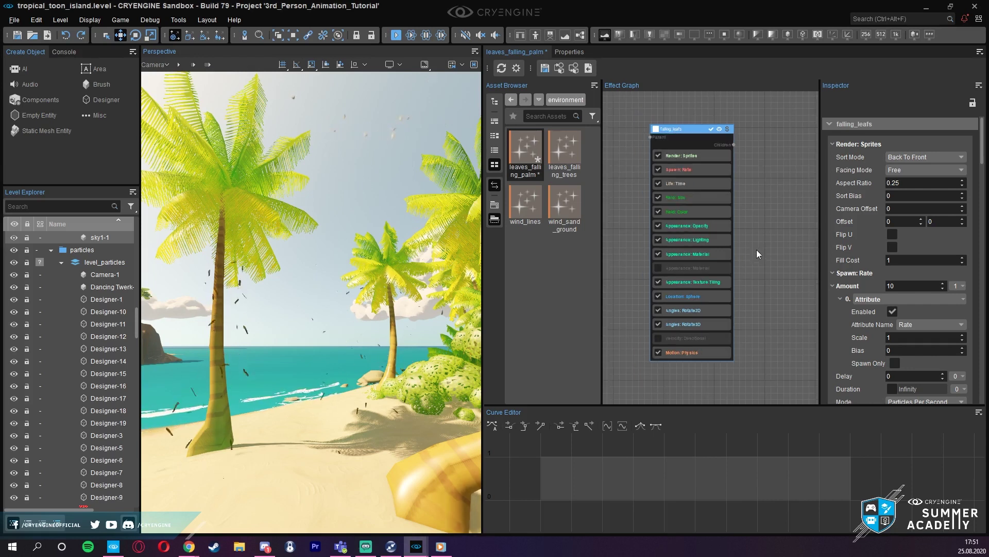
pyautogui.moveTo(752, 265); pyautogui.dragTo(692, 273, button='middle')
pyautogui.click(721, 258)
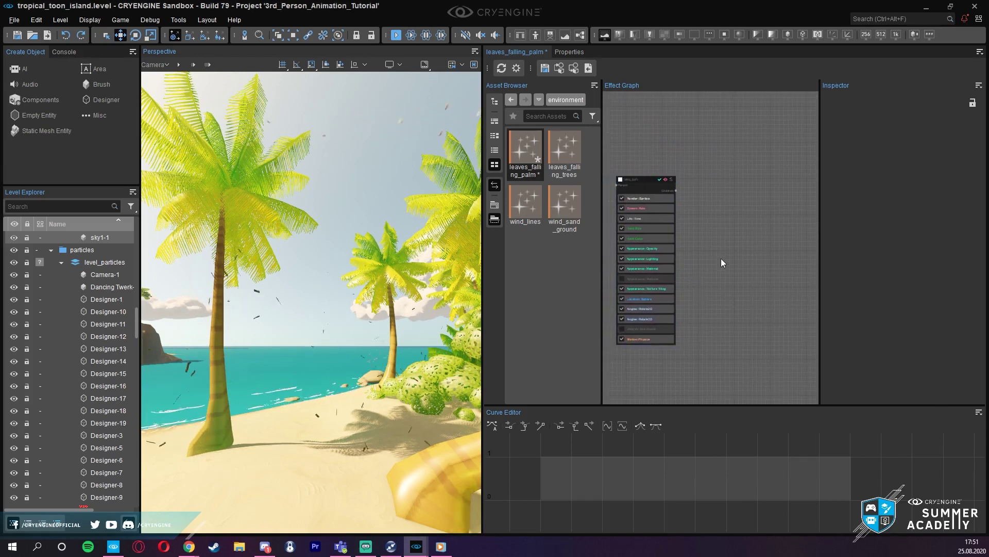
pyautogui.click(645, 181)
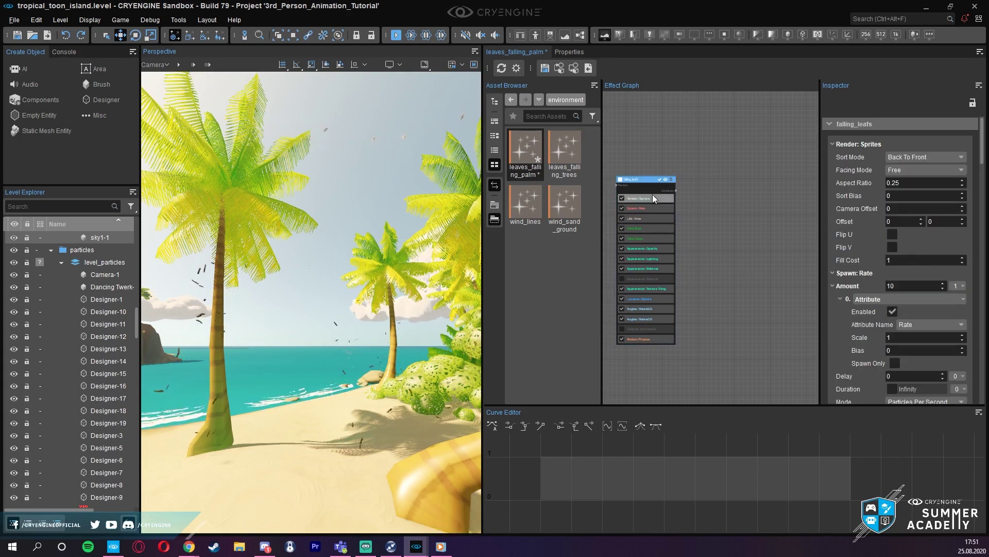
pyautogui.click(715, 172)
pyautogui.scroll(2, 694, 239)
pyautogui.moveTo(706, 237); pyautogui.dragTo(741, 221, button='middle')
pyautogui.scroll(2, 749, 220)
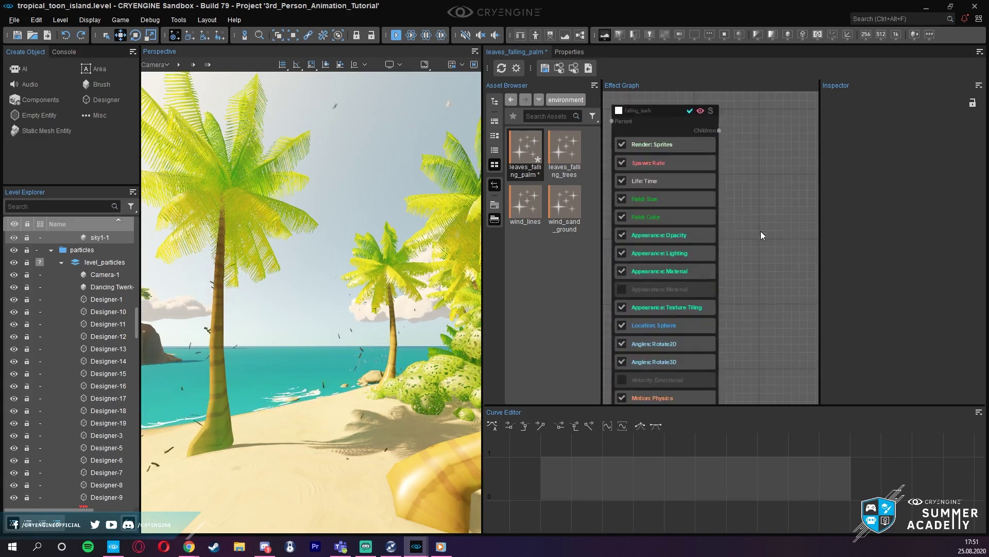
# - Try a Field: Size value of 2 on the falling_leafs component, then restore it to 0.25
pyautogui.moveTo(756, 209); pyautogui.dragTo(725, 215, button='middle')
pyautogui.scroll(-1, 758, 202)
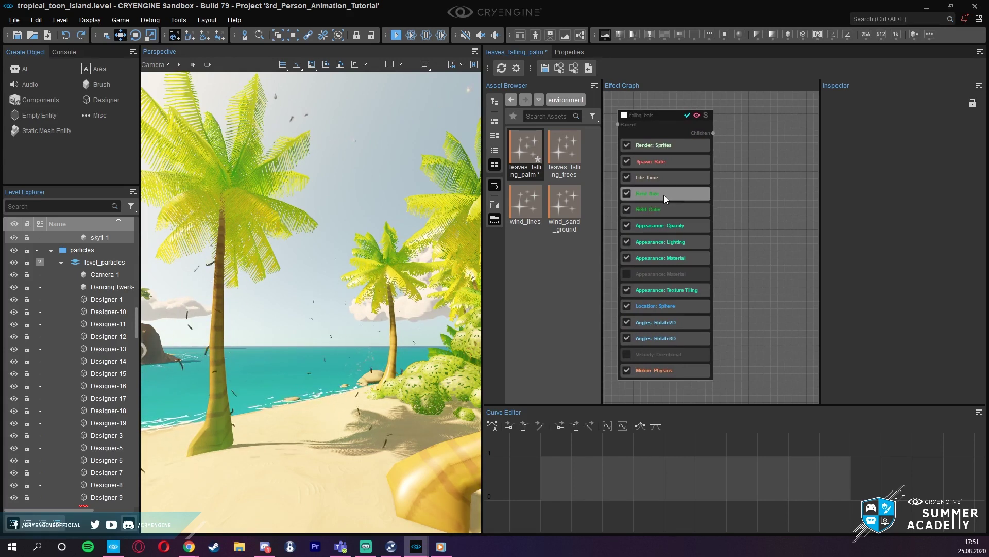
pyautogui.click(658, 192)
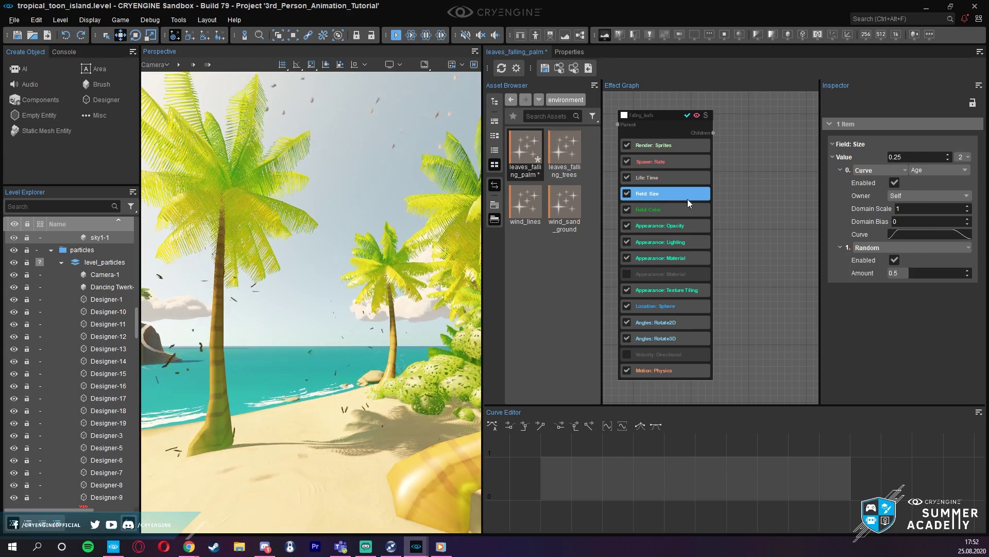
pyautogui.click(906, 156)
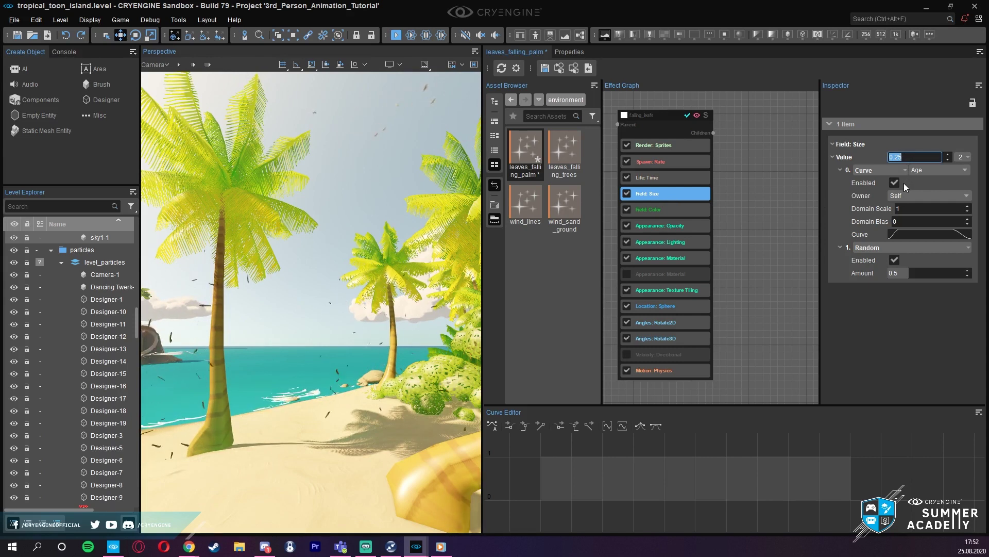
pyautogui.write('2')
pyautogui.press('Return')
pyautogui.click(904, 157)
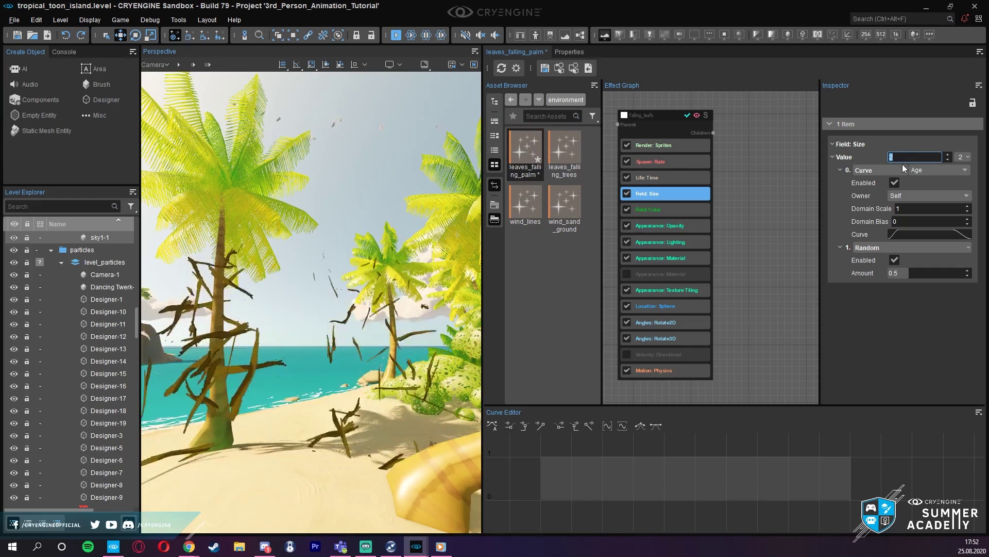
pyautogui.write('0.25')
pyautogui.press('Return')
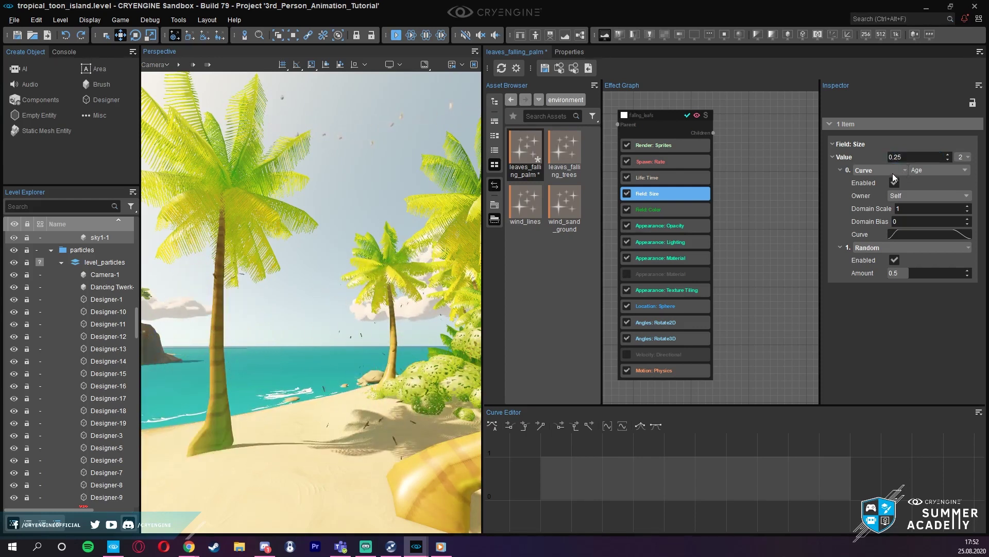
# - Look at the leaves falling around the palms and show the Field: Color settings of falling_leafs
pyautogui.moveTo(315, 263)
pyautogui.mouseDown(button='right')
pyautogui.moveTo(345, 270)
pyautogui.moveTo(325, 279)
pyautogui.moveTo(321, 257)
pyautogui.mouseUp(button='right')
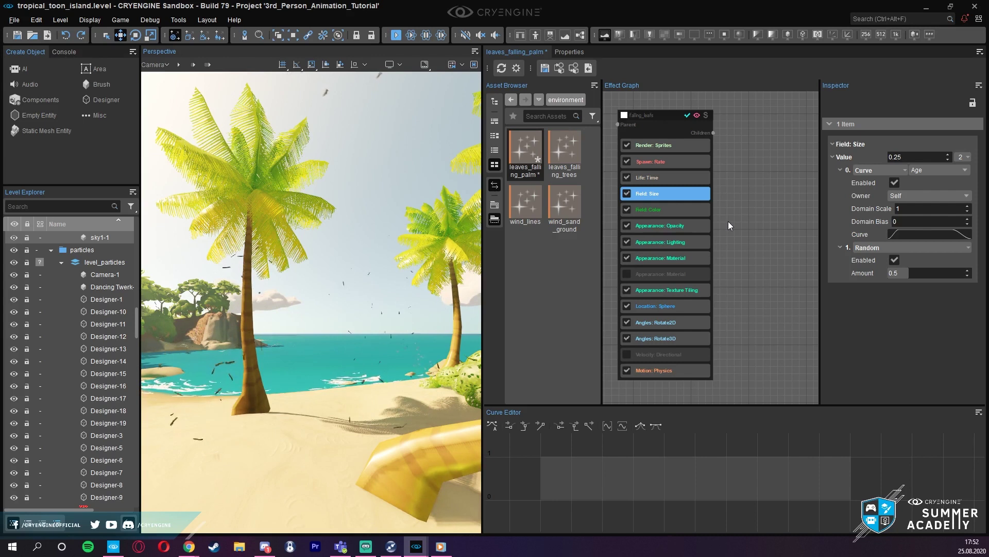
pyautogui.moveTo(371, 242); pyautogui.dragTo(391, 242, button='right')
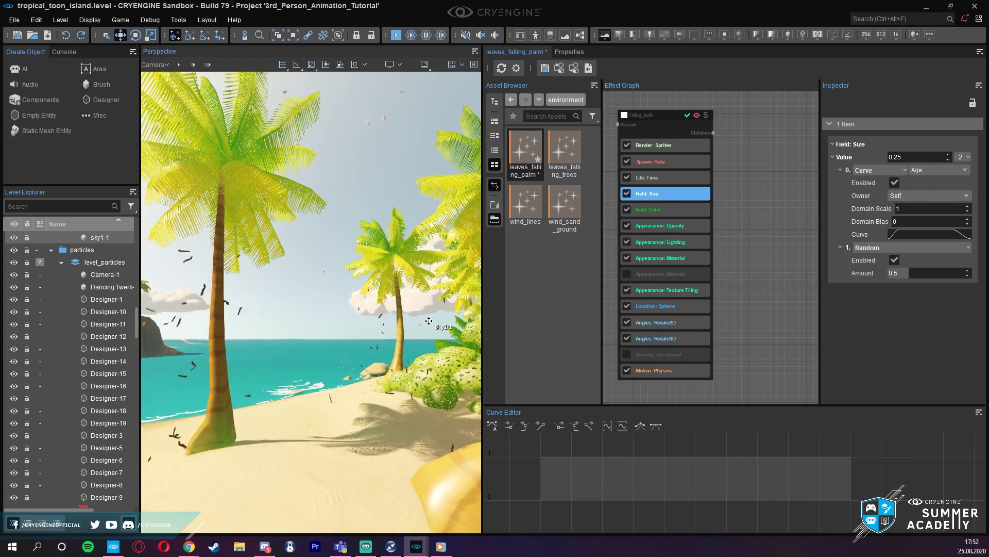
pyautogui.click(679, 210)
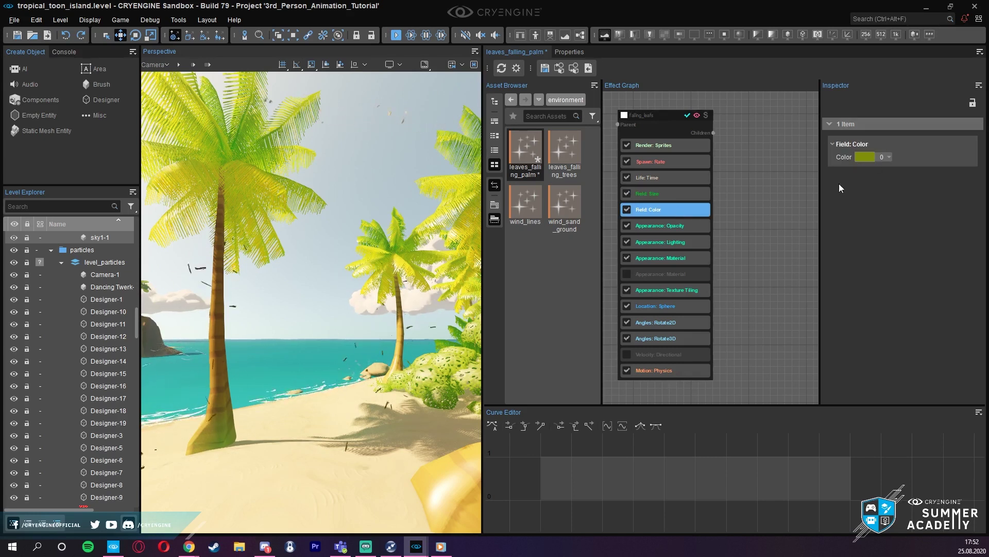
pyautogui.moveTo(360, 263); pyautogui.dragTo(346, 268, button='right')
pyautogui.moveTo(432, 252); pyautogui.dragTo(464, 243, button='right')
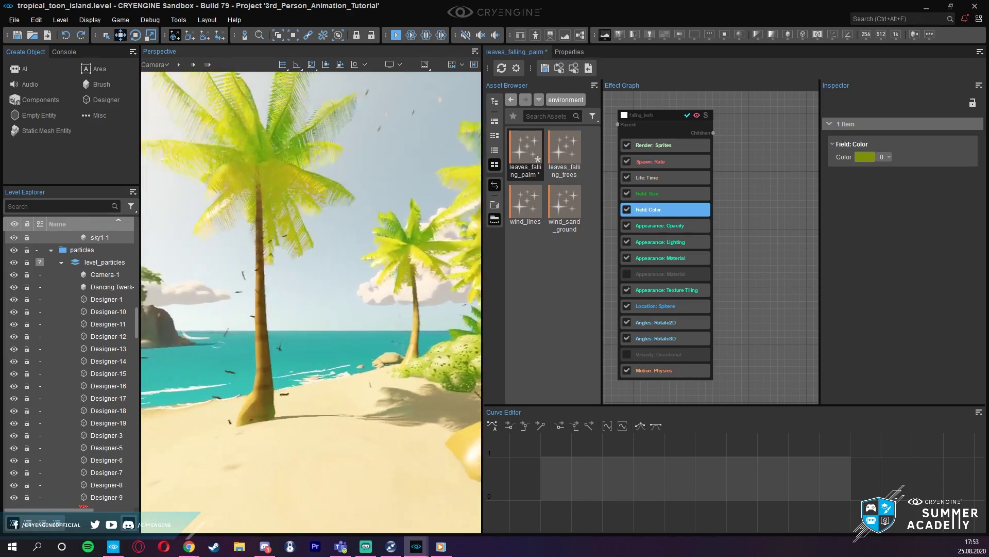
# - Add a Motion: Collisions feature after Motion: Physics on falling_leafs and check how the leaves land on the sand
pyautogui.rightClick(673, 369)
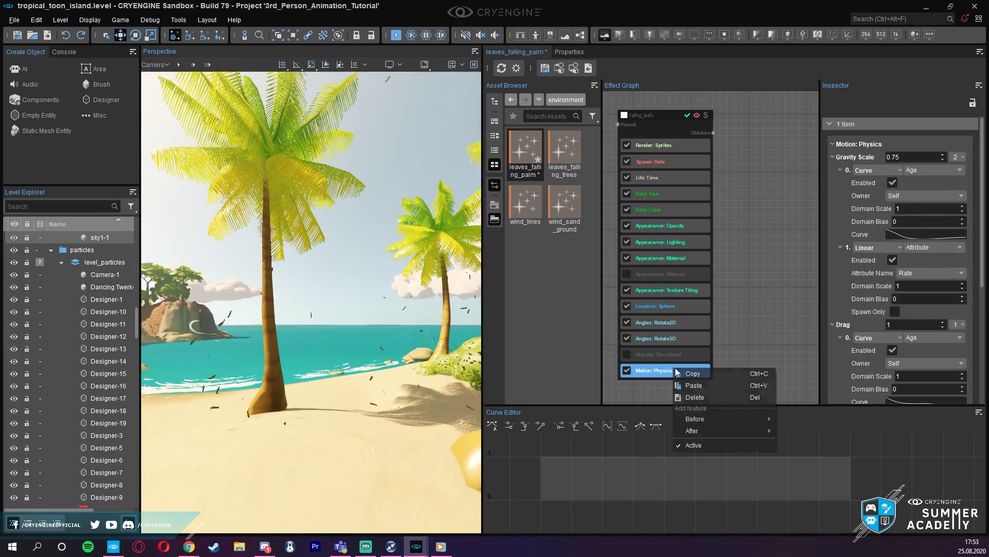
pyautogui.moveTo(736, 430)
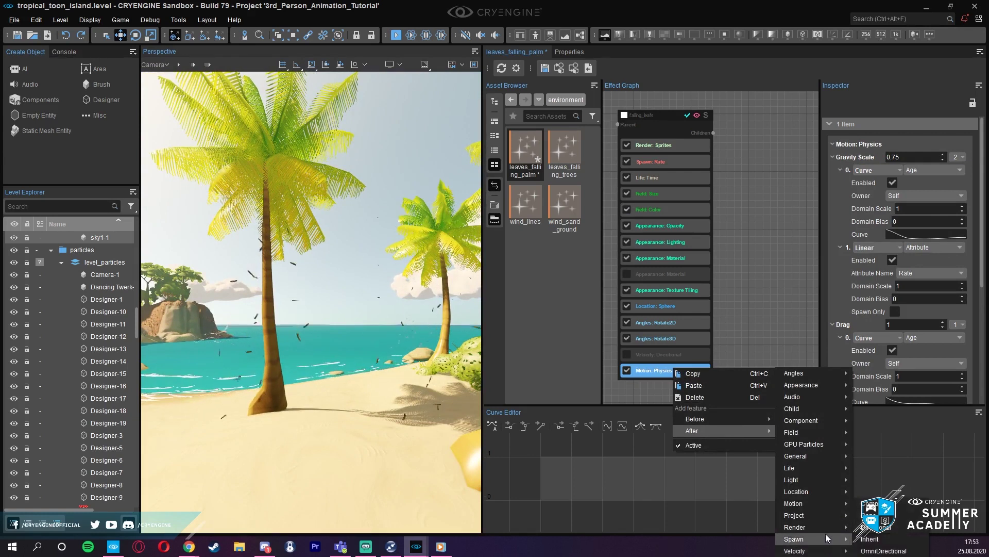
pyautogui.moveTo(817, 503)
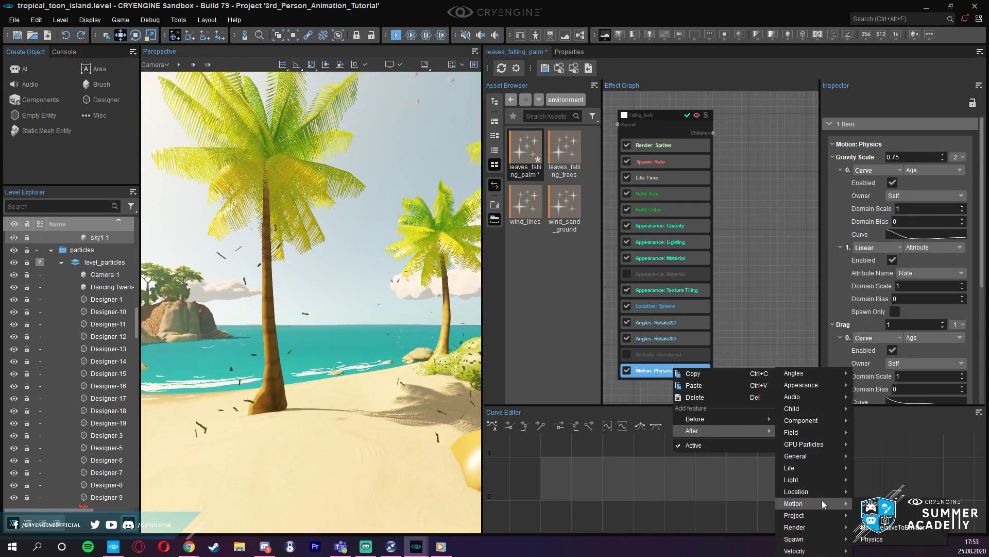
pyautogui.click(876, 503)
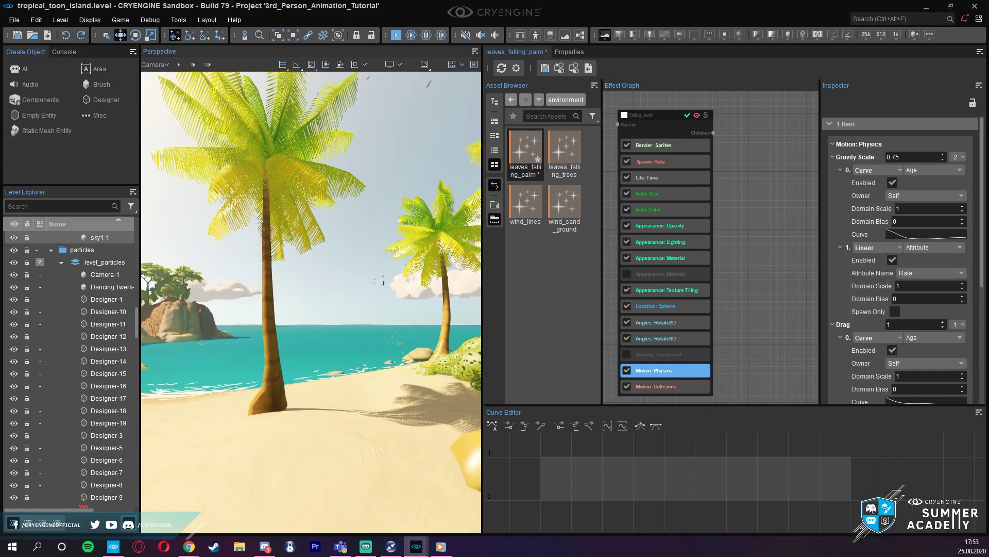
pyautogui.press('w')
pyautogui.moveTo(441, 358)
pyautogui.mouseDown(button='right')
pyautogui.moveTo(479, 379)
pyautogui.moveTo(428, 356)
pyautogui.mouseUp(button='right')
pyautogui.press('d')
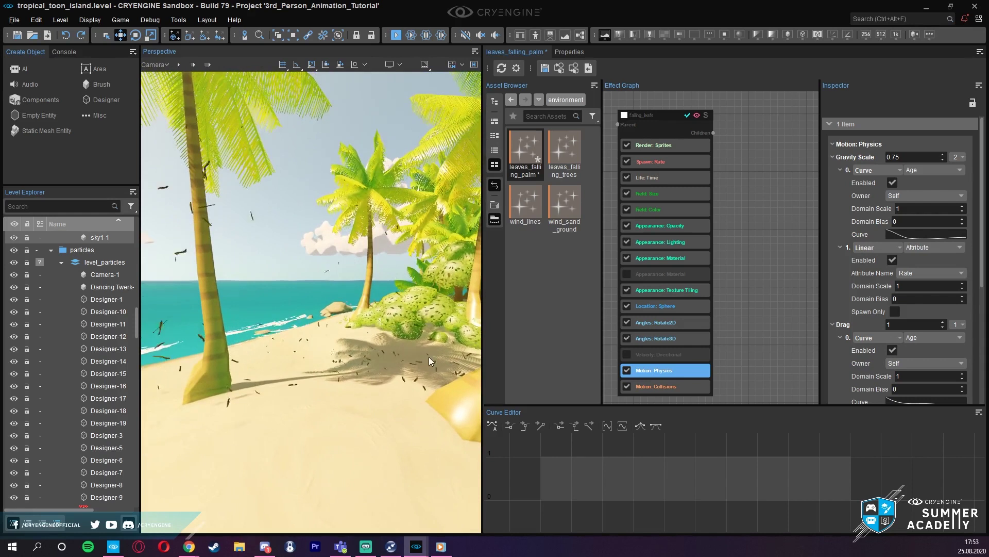
pyautogui.moveTo(429, 357); pyautogui.dragTo(411, 342, button='right')
pyautogui.press('s')
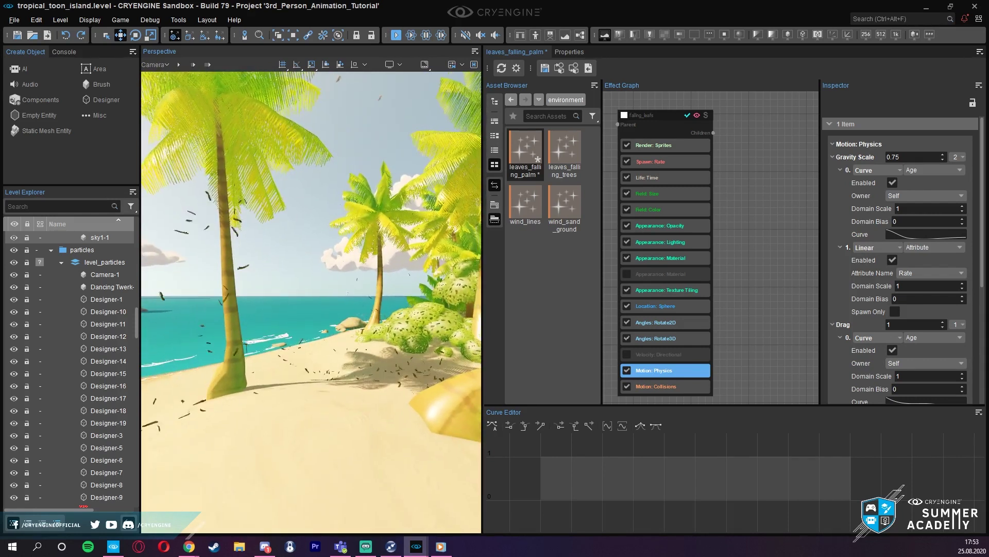
# - Try an Elasticity of about 0.7 for Motion: Collisions, then set it to 0.3
pyautogui.click(666, 391)
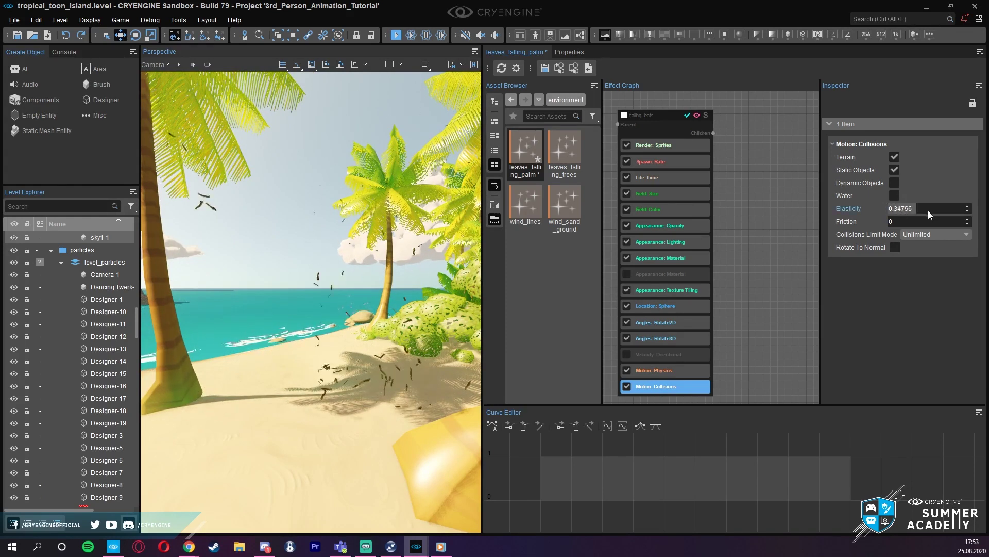
pyautogui.moveTo(929, 211); pyautogui.dragTo(948, 211)
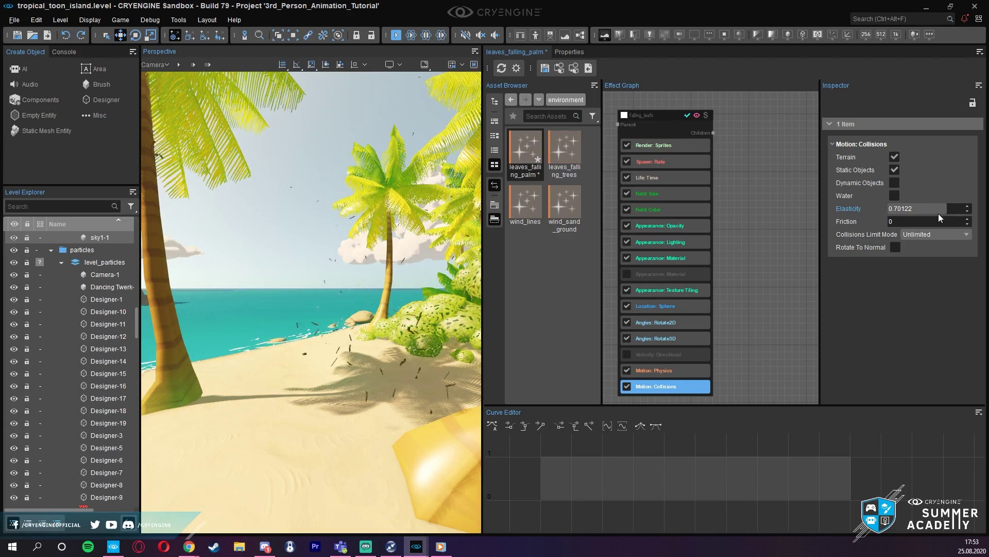
pyautogui.click(903, 209)
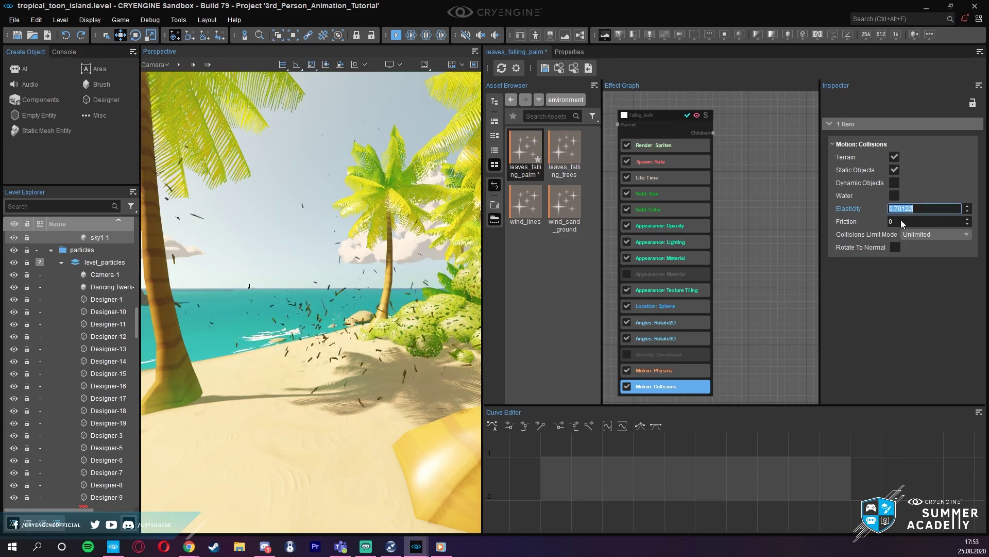
pyautogui.write('0.3')
pyautogui.press('Return')
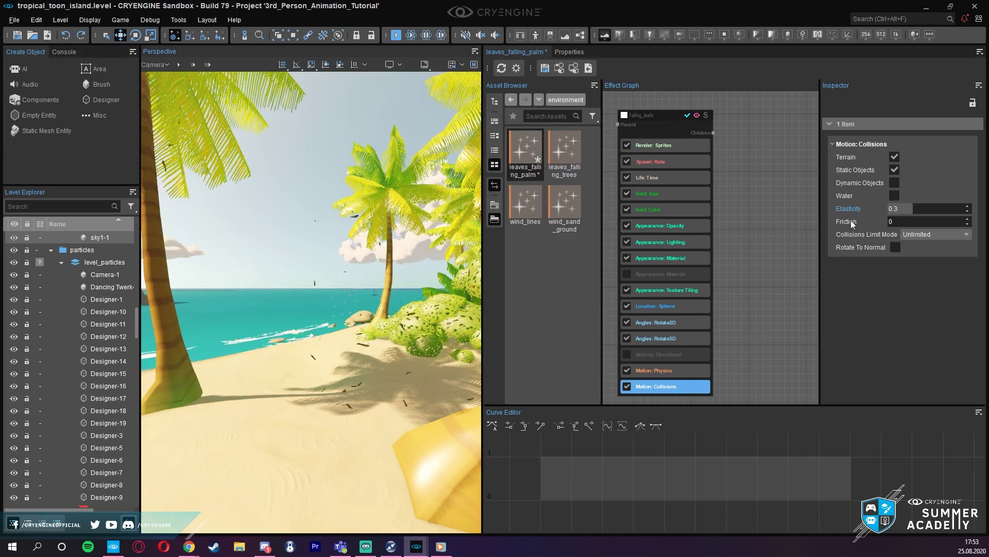
# - Run the level in game mode and walk the character among the palms to inspect the colliding leaves
pyautogui.hotkey('ctrl', 'g')
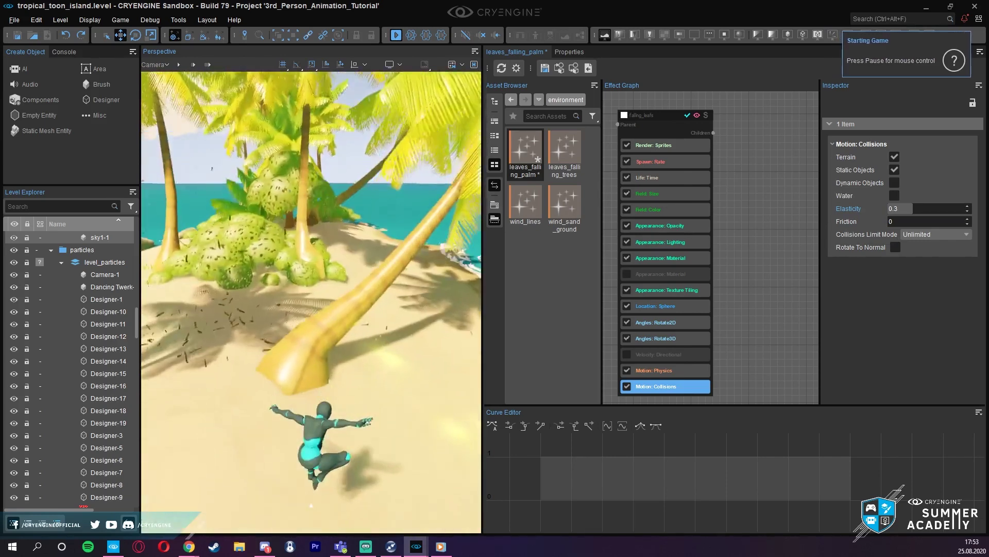
pyautogui.press('w')
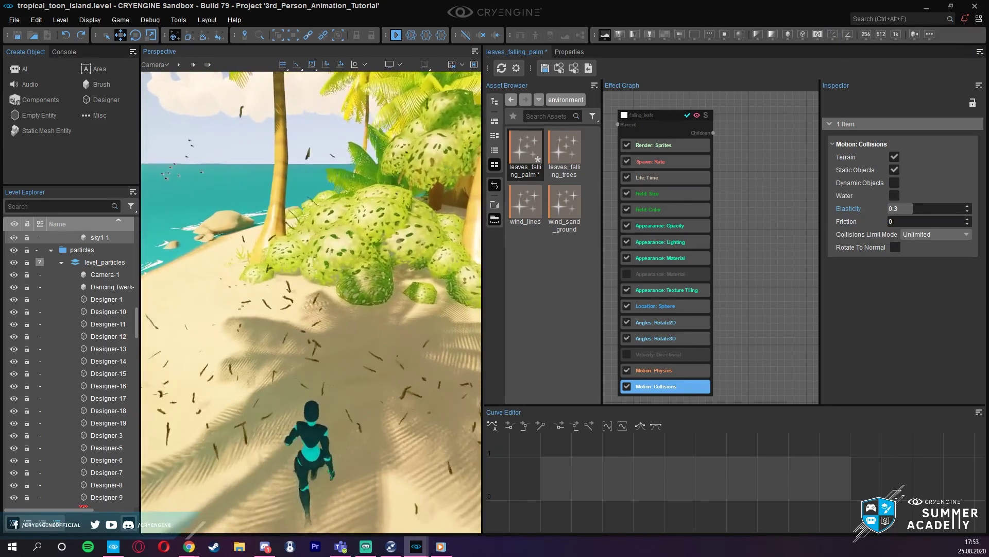
pyautogui.press('w')
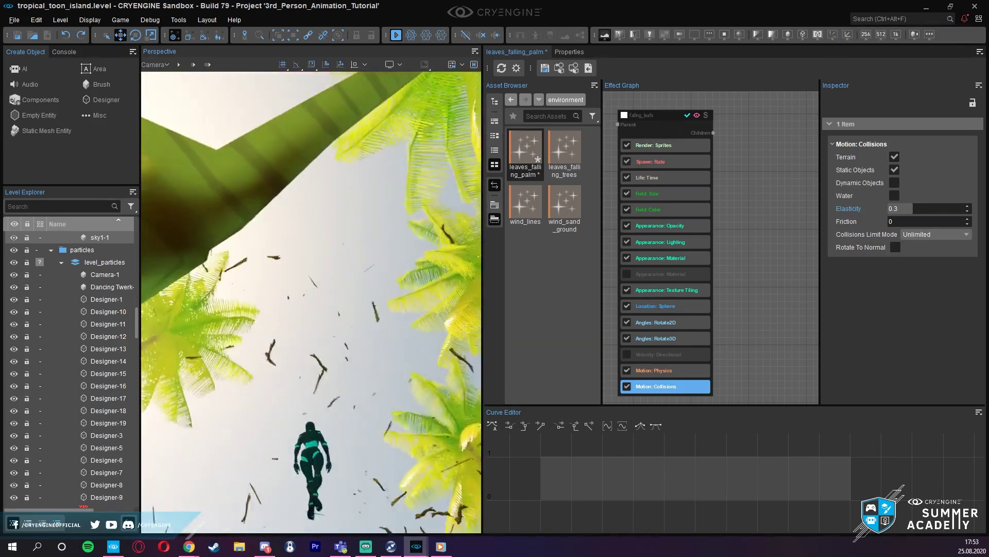
pyautogui.press('w')
pyautogui.press('w')
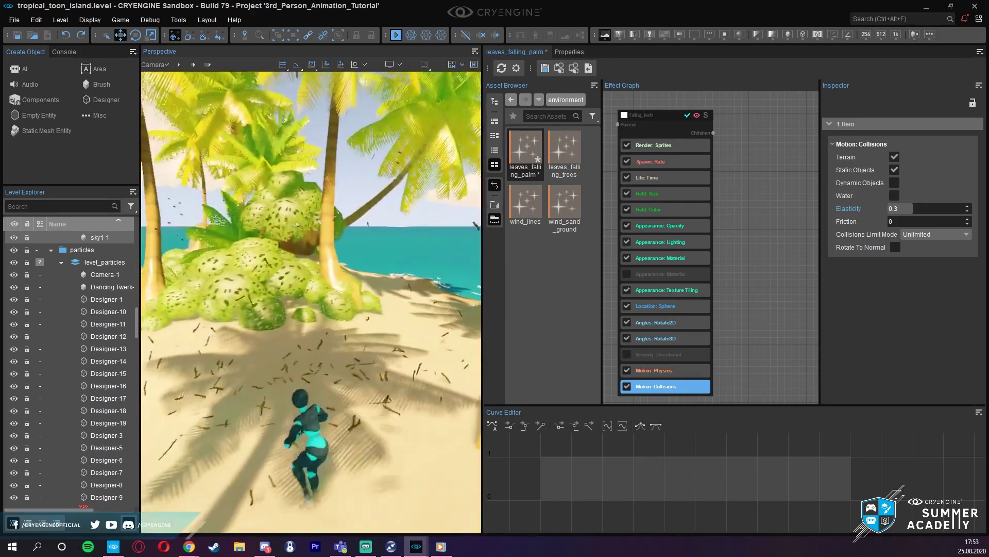
pyautogui.press('w')
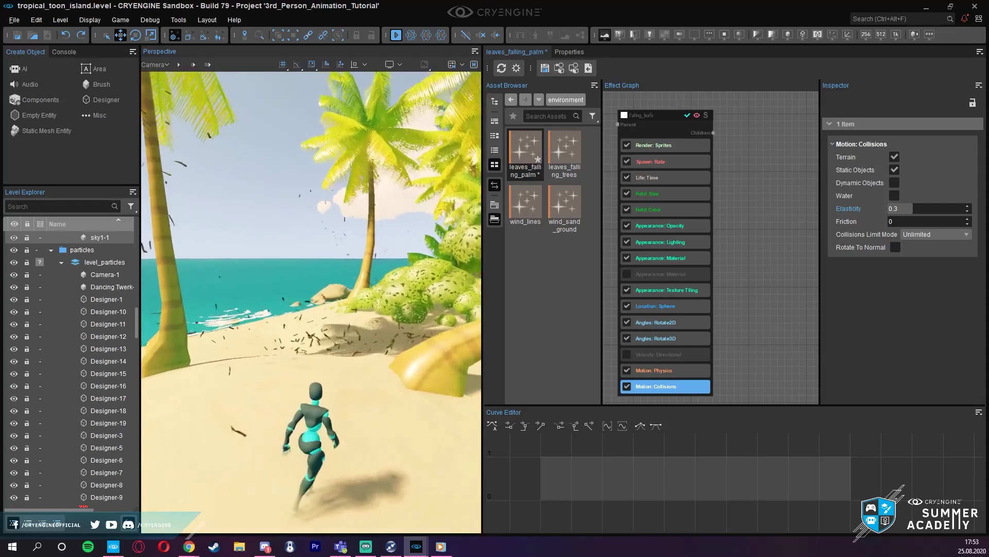
pyautogui.press('w')
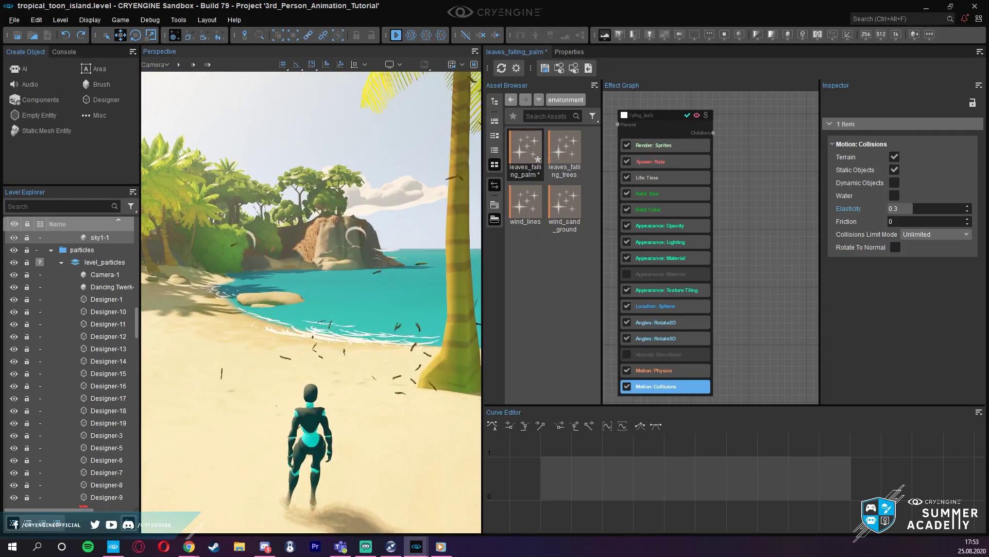
pyautogui.press('Escape')
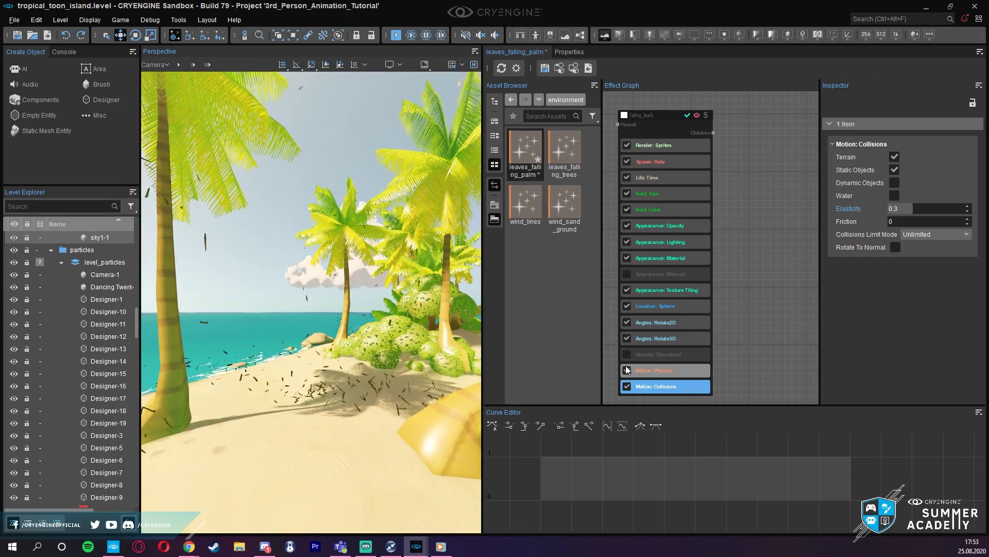
# - Place a Designer Box on the sand beneath the palms and raise it above the ground
pyautogui.click(627, 370)
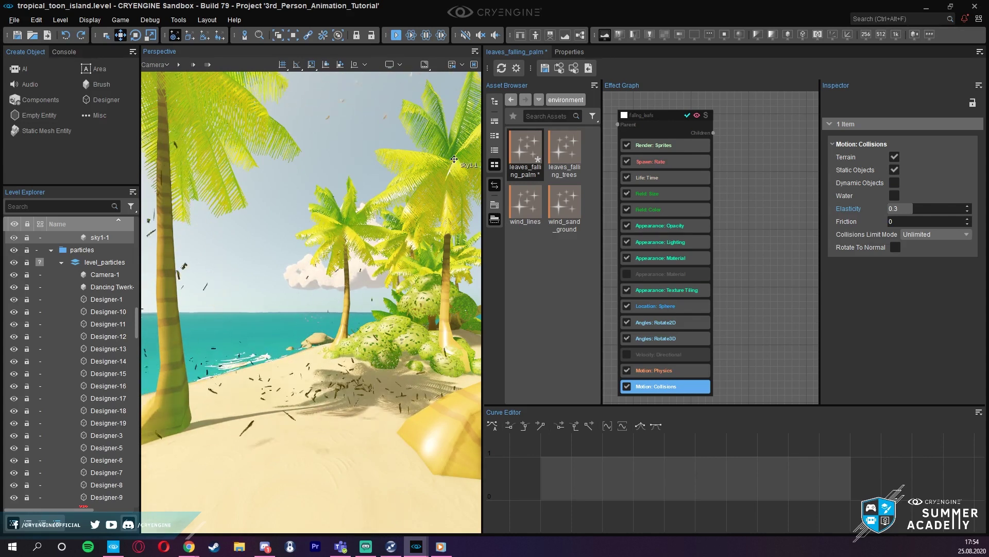
pyautogui.moveTo(337, 418); pyautogui.dragTo(330, 425, button='right')
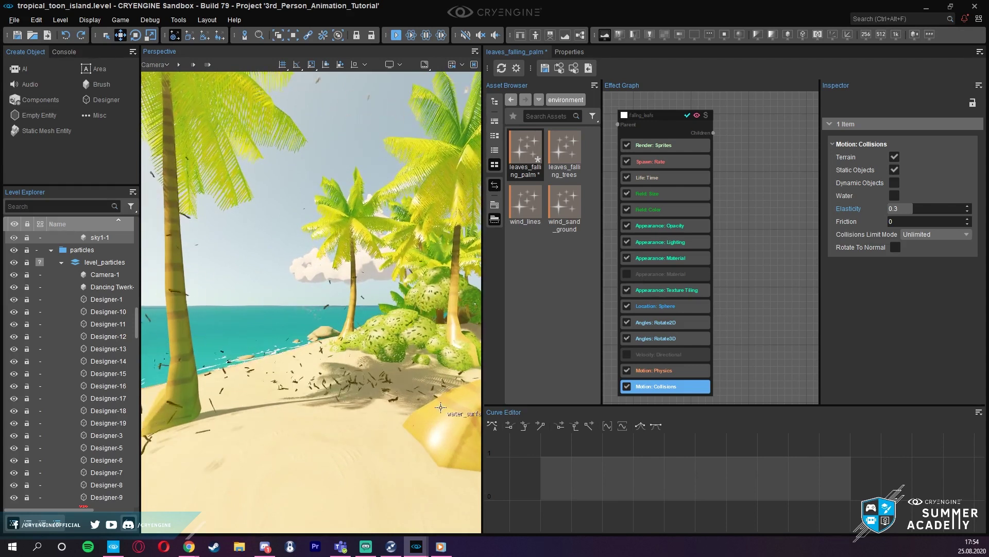
pyautogui.click(103, 99)
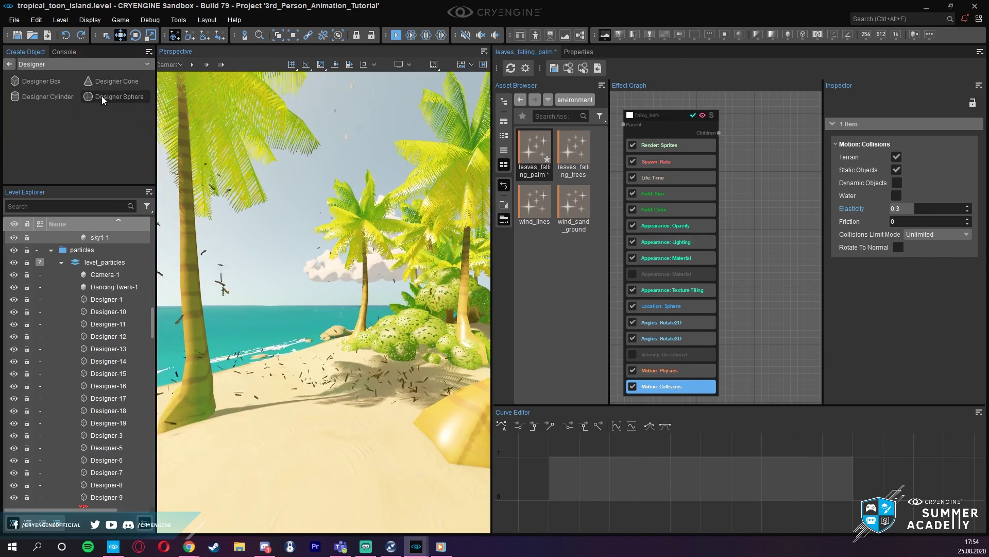
pyautogui.click(39, 83)
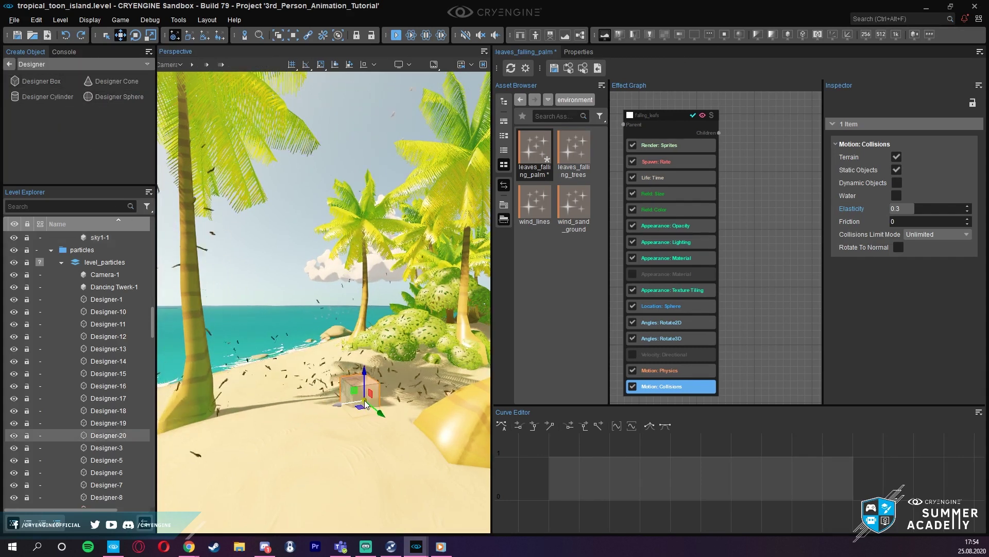
pyautogui.moveTo(364, 328); pyautogui.dragTo(364, 330)
pyautogui.moveTo(364, 329); pyautogui.dragTo(367, 330, button='right')
pyautogui.moveTo(317, 306); pyautogui.dragTo(317, 313)
pyautogui.press('4')
pyautogui.press('Escape')
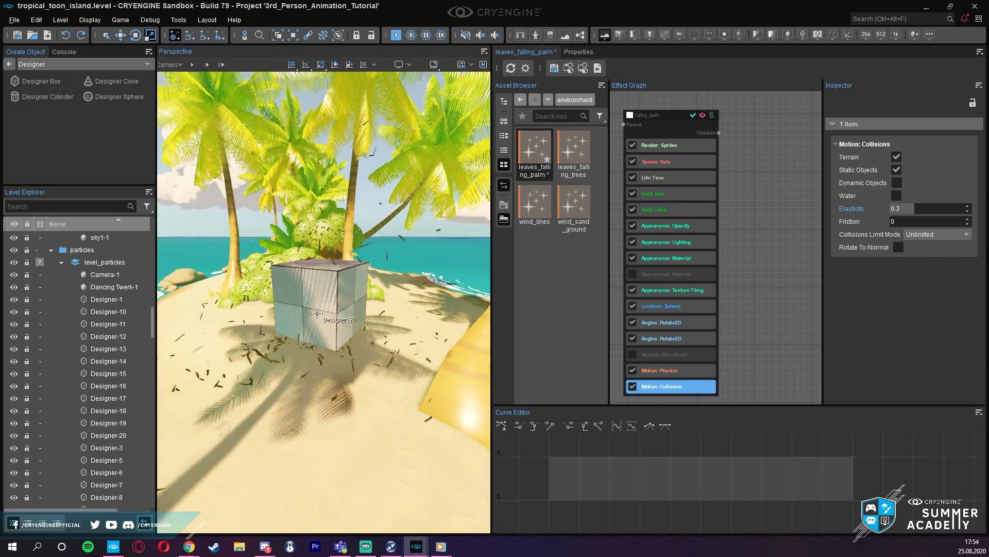
# - Examine from several angles how the falling leaves collide with the raised box
pyautogui.moveTo(341, 334); pyautogui.dragTo(340, 334, button='right')
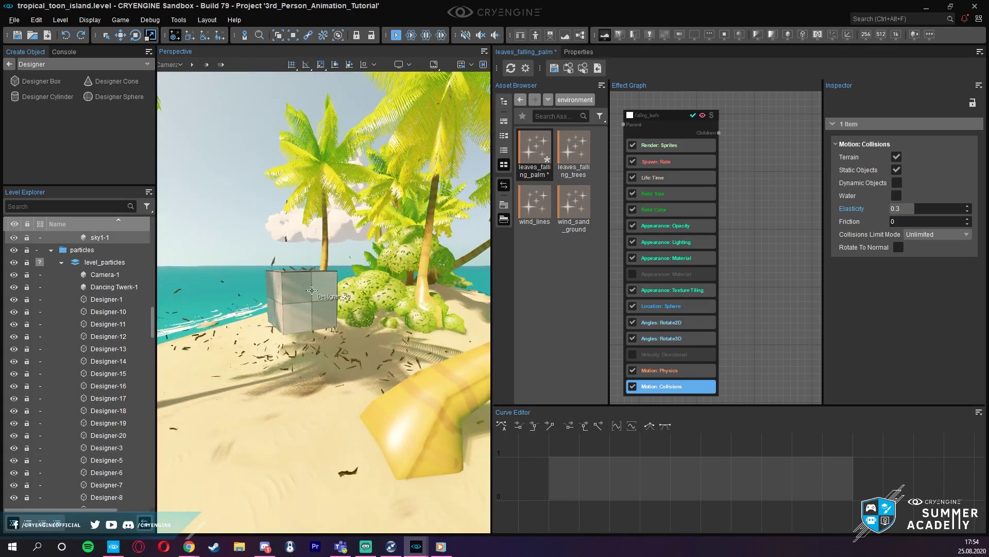
pyautogui.moveTo(317, 291); pyautogui.dragTo(326, 291, button='right')
pyautogui.press('s')
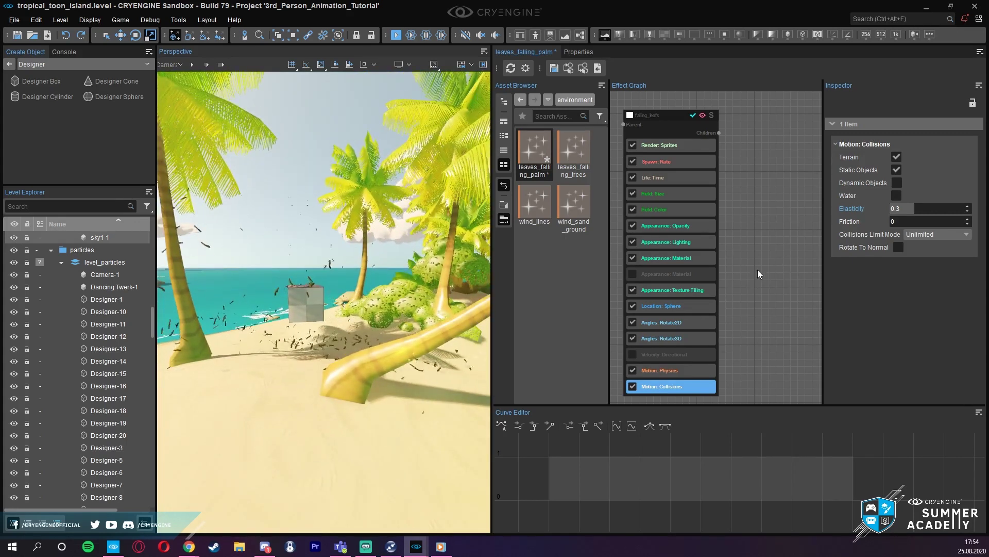
# - Show the Appearance: Lighting settings of the falling_leafs component
pyautogui.click(735, 276)
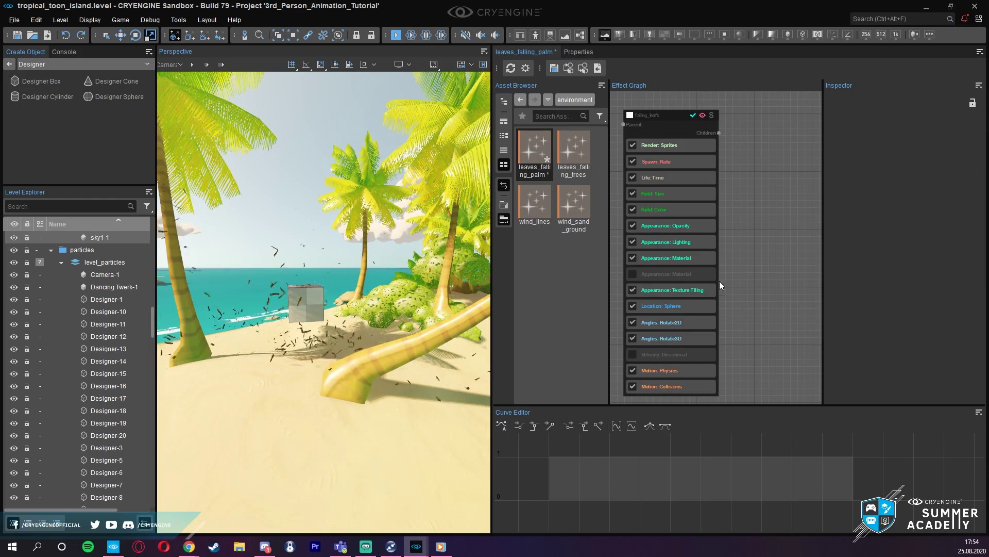
pyautogui.click(681, 242)
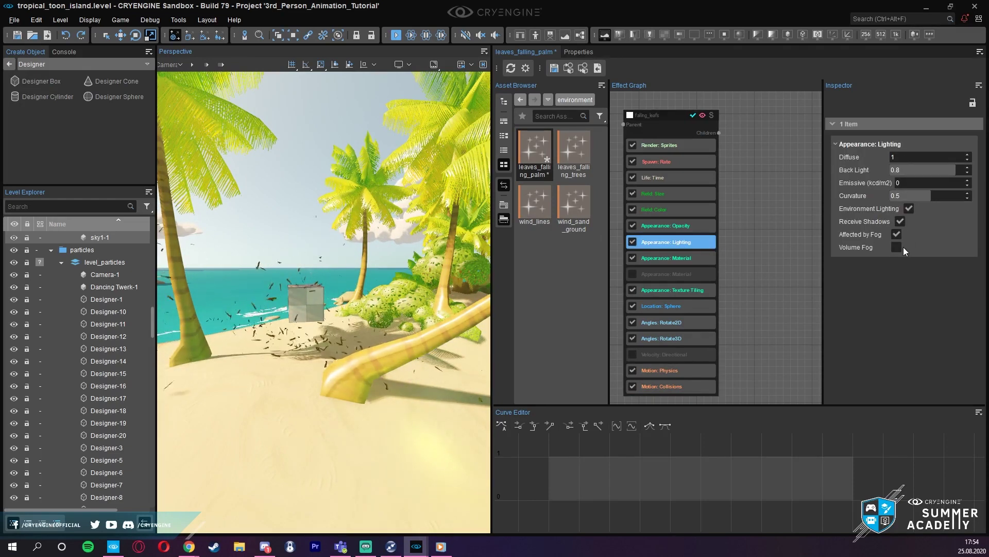
# - Examine from several angles how the falling leaves around the raised box are lit
pyautogui.press('w')
pyautogui.moveTo(392, 289); pyautogui.dragTo(423, 260, button='right')
pyautogui.press('w')
pyautogui.press('a')
pyautogui.moveTo(311, 246); pyautogui.dragTo(337, 280, button='right')
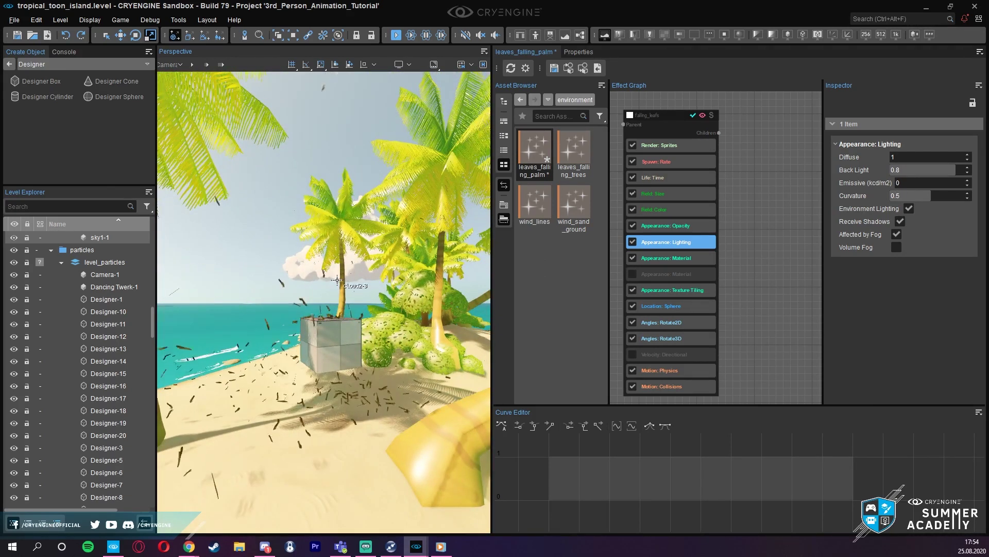
pyautogui.moveTo(337, 280); pyautogui.dragTo(356, 282, button='right')
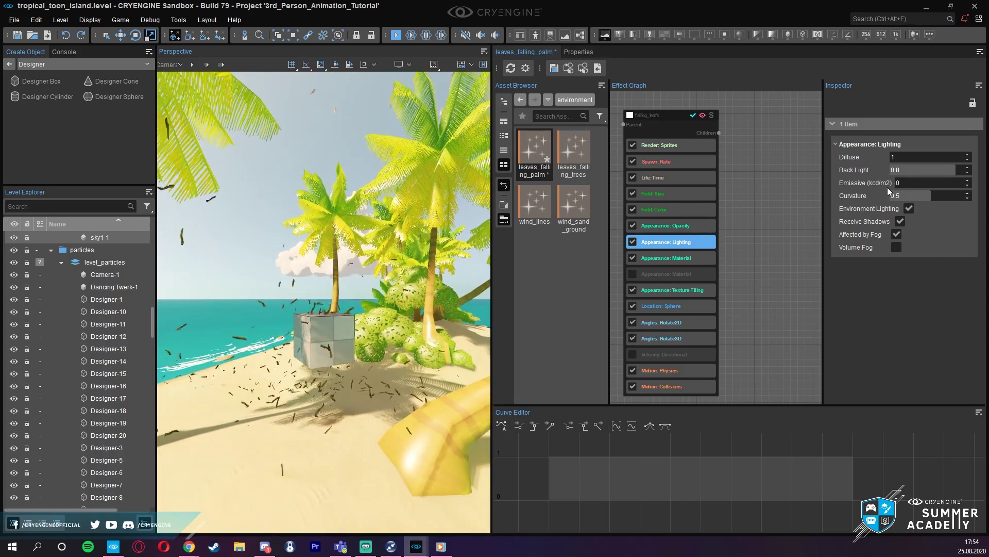
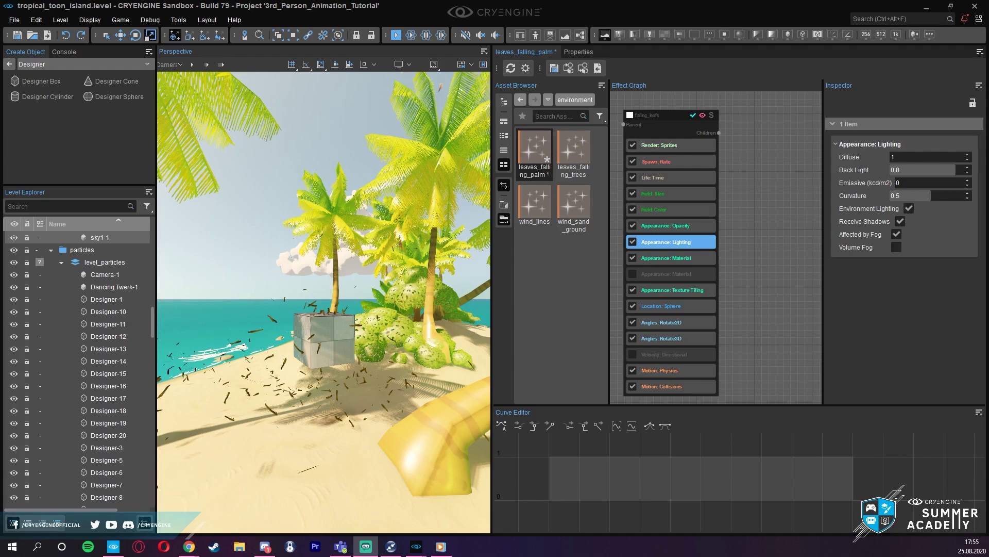
pyautogui.moveTo(320, 310); pyautogui.dragTo(320, 310, button='right')
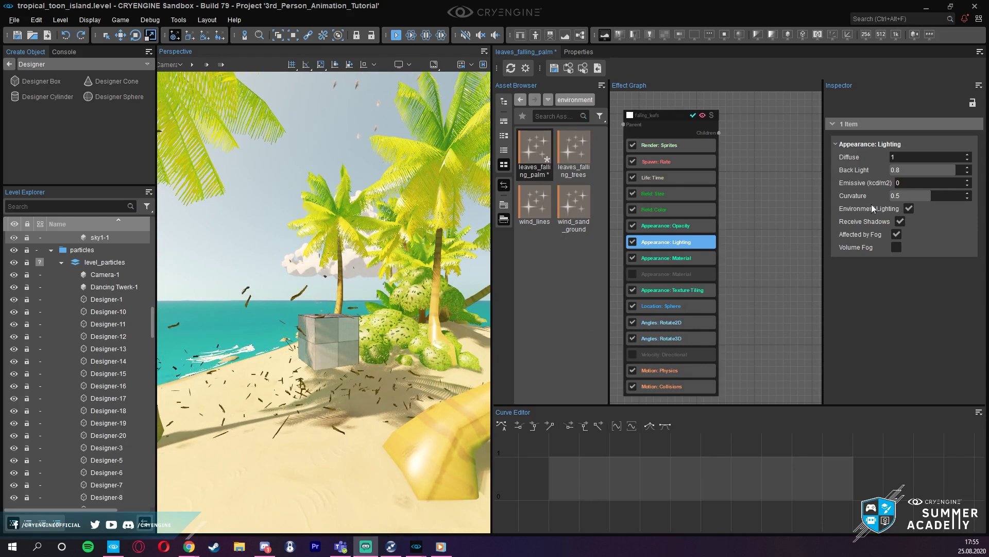
# - Set the leaves' Emissive value to 5000 and then 50000 kcd/m2, viewing the particles around the box
pyautogui.moveTo(907, 183); pyautogui.dragTo(912, 182)
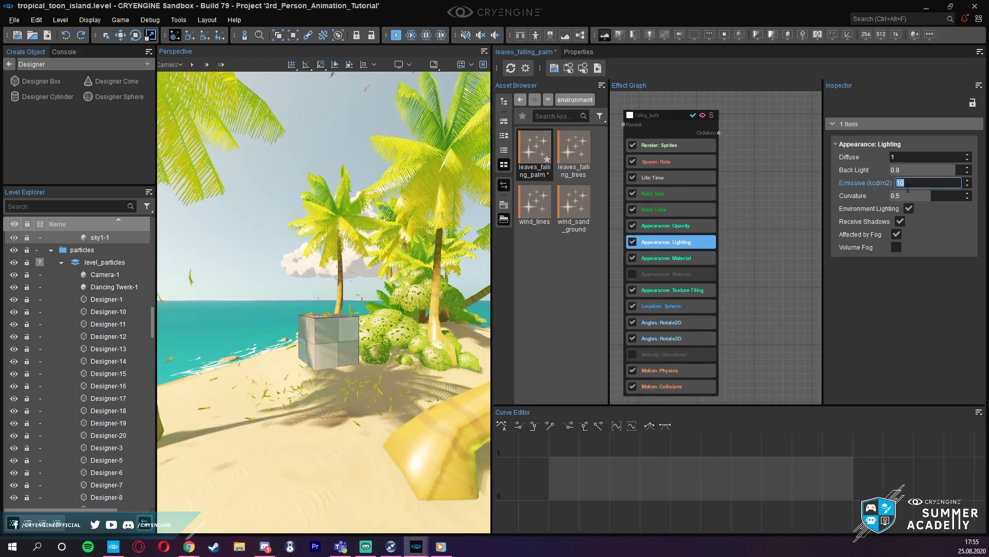
pyautogui.write('5000')
pyautogui.press('Return')
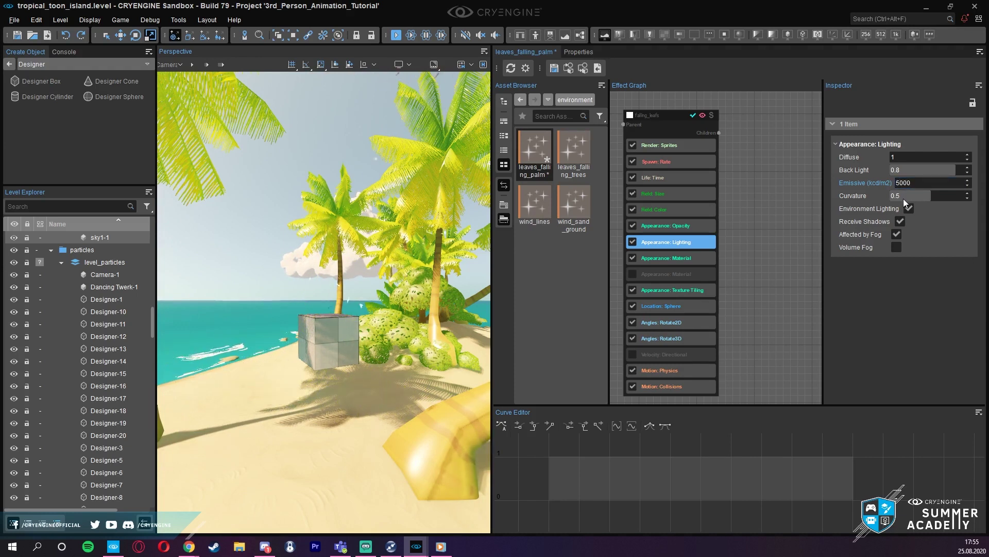
pyautogui.moveTo(430, 328); pyautogui.dragTo(431, 329, button='right')
pyautogui.press('w')
pyautogui.press('s')
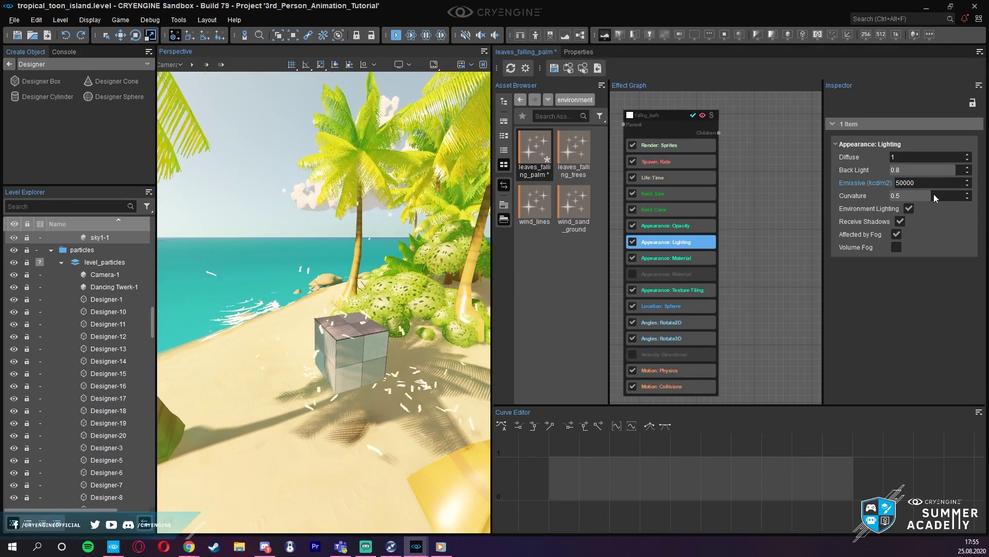
# - Change the level's time of day to night through the Environment Editor and view the emissive leaves
pyautogui.click(177, 20)
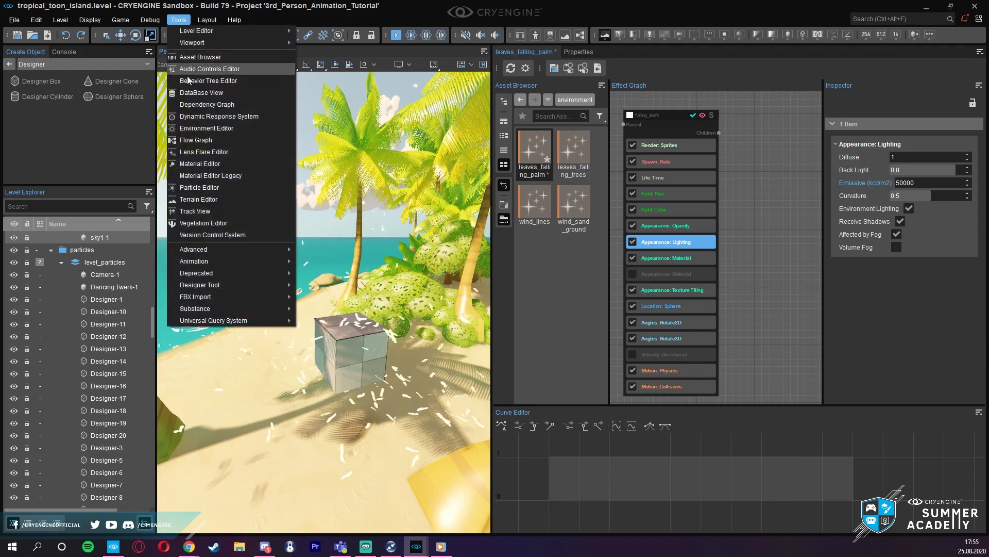
pyautogui.click(202, 131)
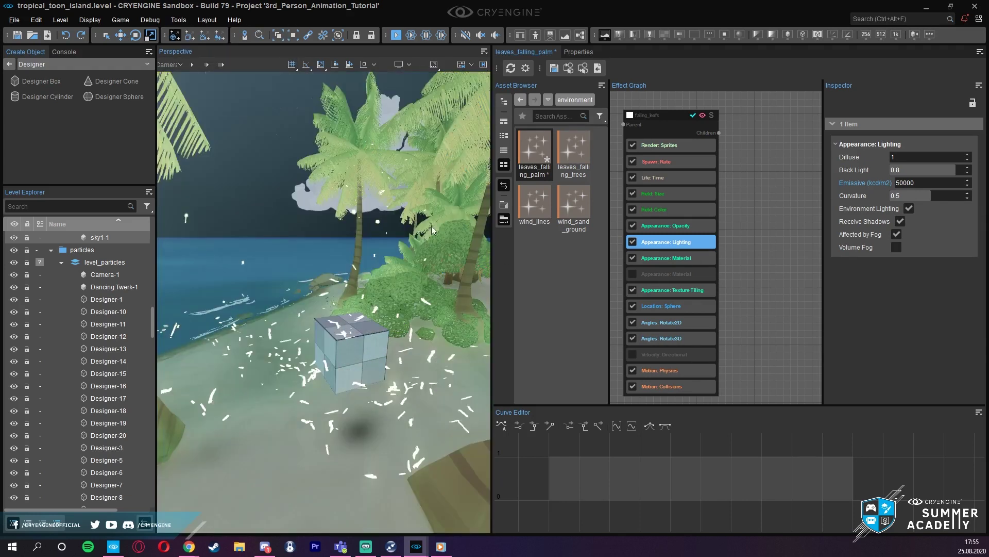
pyautogui.moveTo(349, 258); pyautogui.dragTo(364, 239, button='right')
pyautogui.press('w')
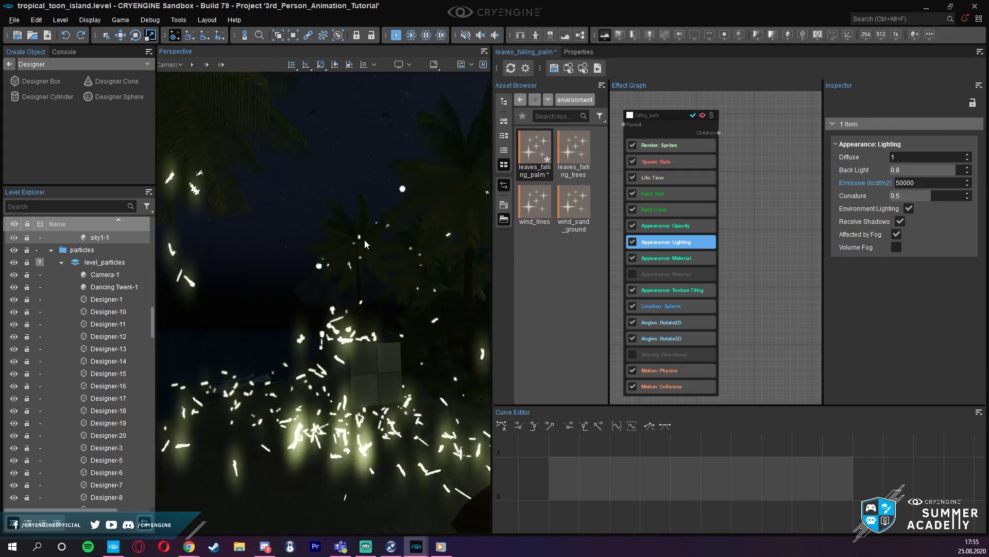
pyautogui.moveTo(365, 240); pyautogui.dragTo(367, 240, button='right')
# - Set the leaves' Emissive value to 100 kcd/m2 and inspect the glow in the night scene
pyautogui.doubleClick(911, 183)
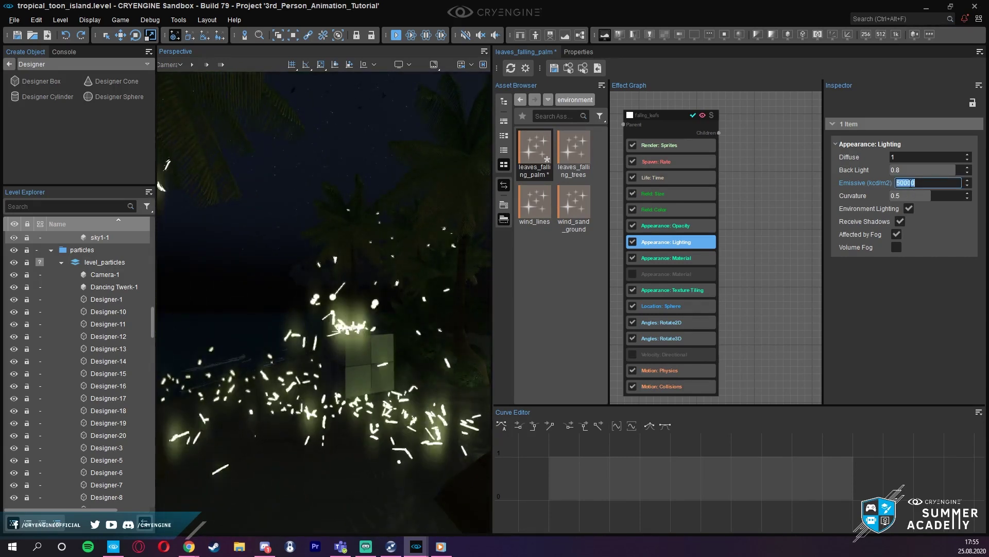
pyautogui.write('1')
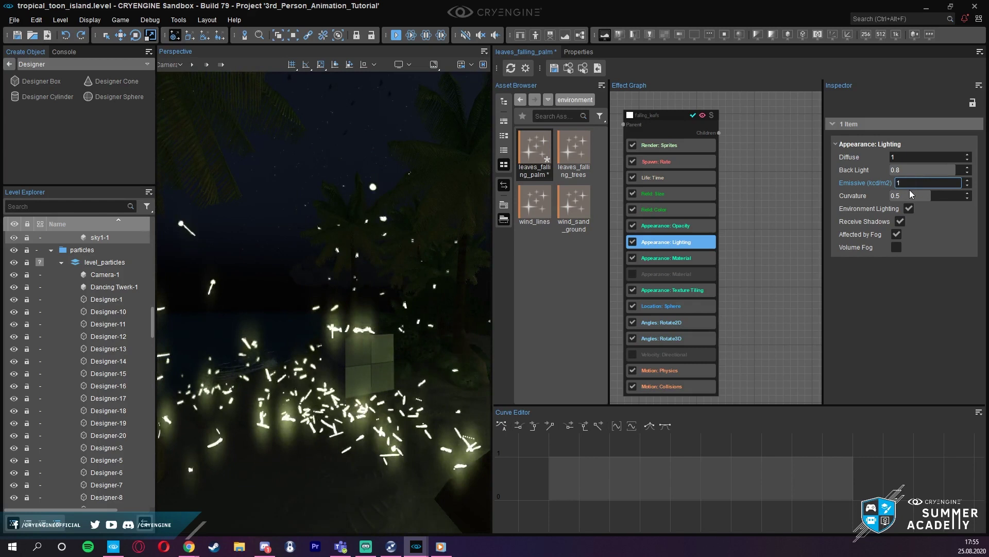
pyautogui.write('00')
pyautogui.press('Return')
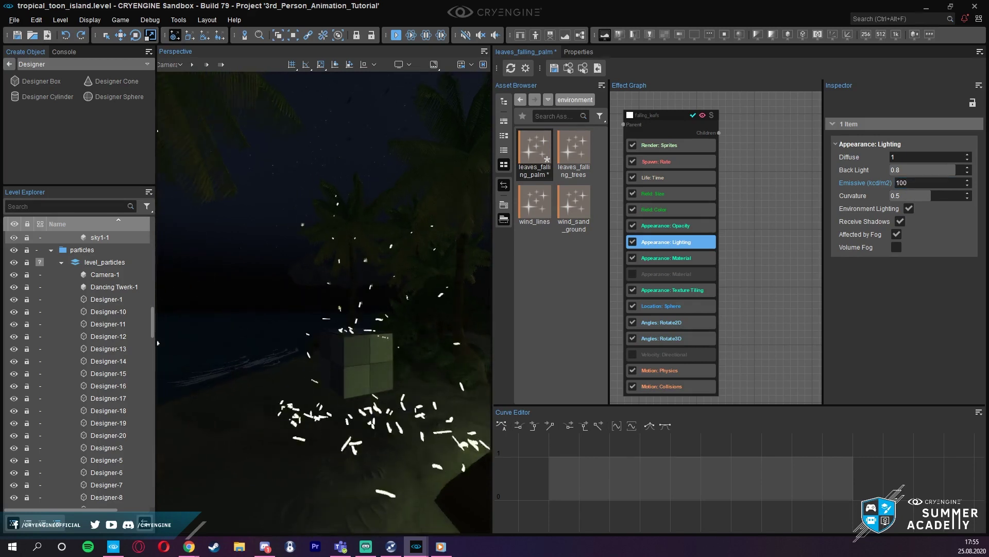
pyautogui.press('w')
pyautogui.press('s')
pyautogui.press('s')
pyautogui.press('w')
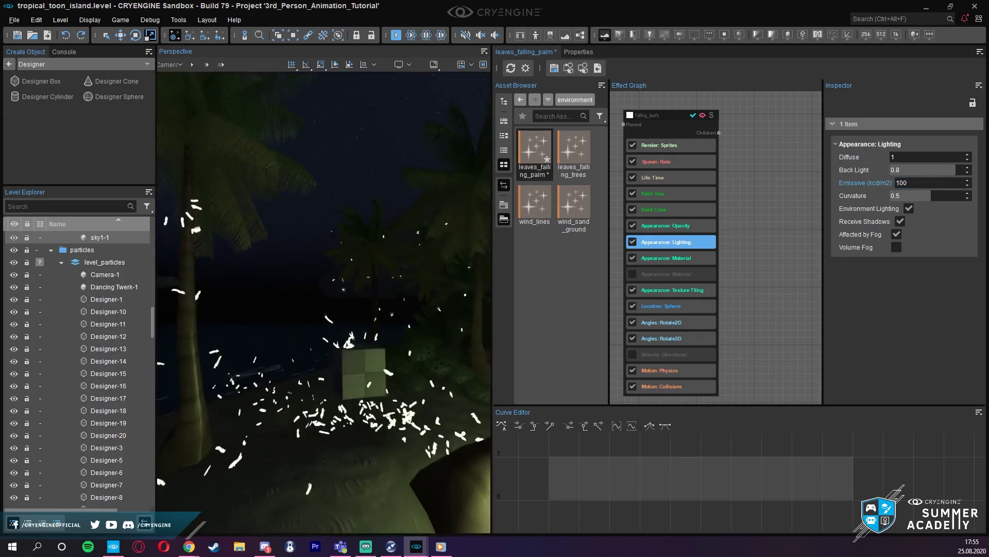
# - Reset the leaves' Emissive value to 0 and return the level to daylight
pyautogui.doubleClick(913, 184)
pyautogui.write('0')
pyautogui.press('Return')
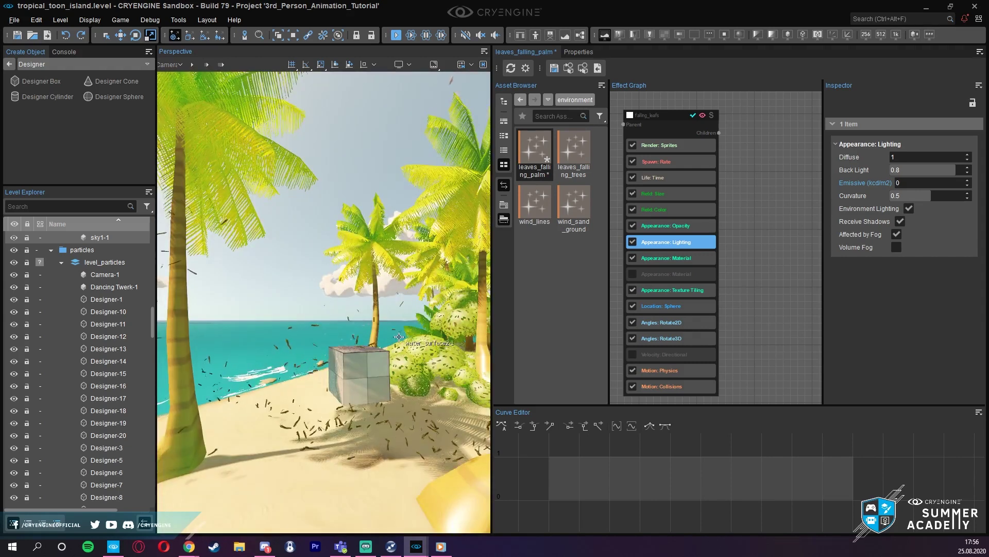
pyautogui.moveTo(399, 336); pyautogui.dragTo(418, 341, button='right')
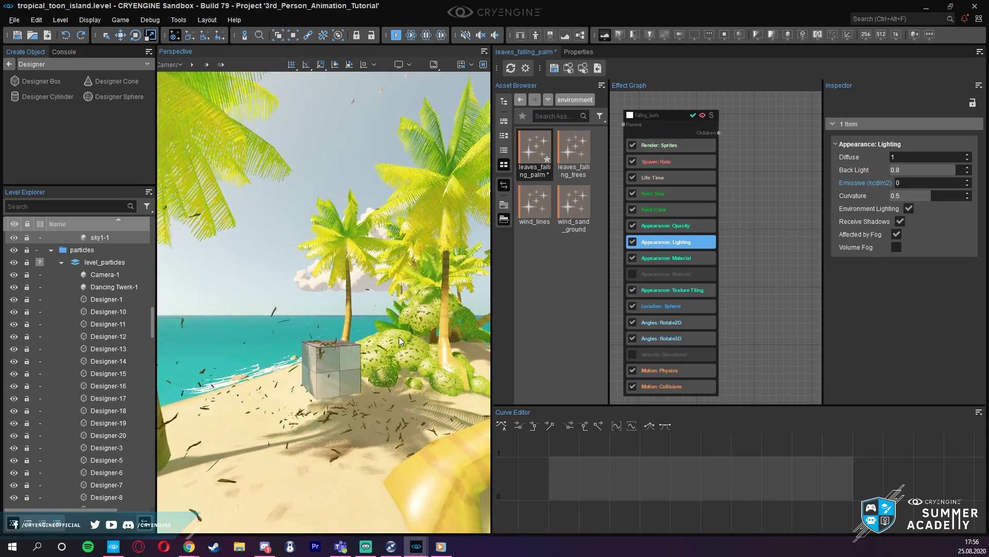
pyautogui.moveTo(399, 336); pyautogui.dragTo(399, 336, button='right')
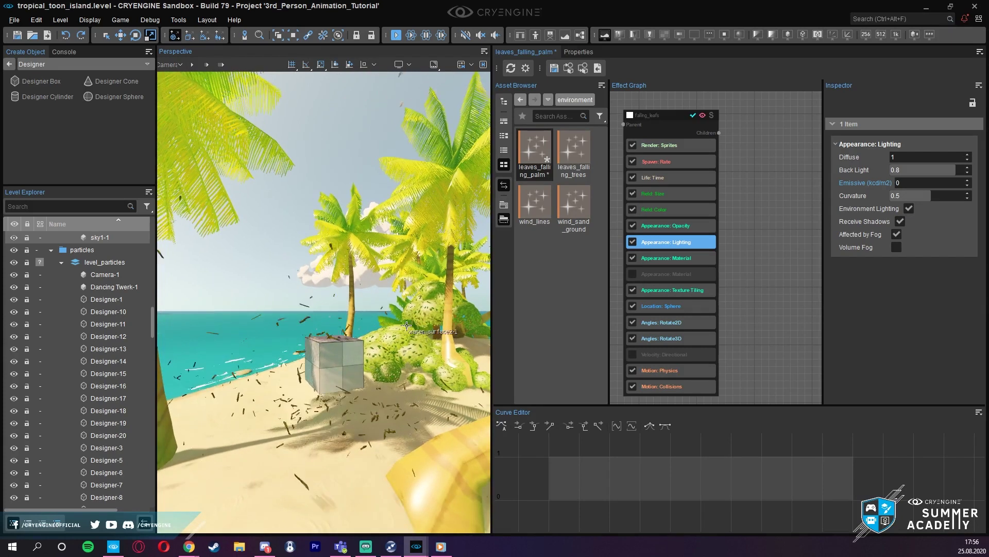
# - Disable the Appearance: Material feature of falling_leafs and examine the leaves up close
pyautogui.click(632, 257)
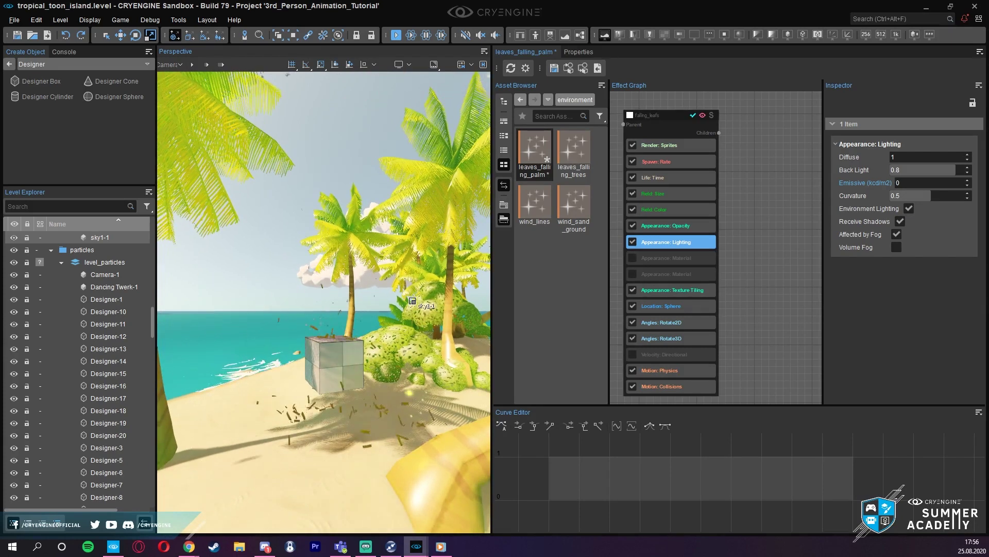
pyautogui.press('w')
pyautogui.moveTo(415, 306); pyautogui.dragTo(415, 319, button='right')
pyautogui.press('s')
pyautogui.moveTo(323, 302)
pyautogui.mouseDown(button='right')
pyautogui.moveTo(339, 304)
pyautogui.moveTo(311, 304)
pyautogui.mouseUp(button='right')
# - Disable Motion: Collisions and remove the Linear Attribute modifier from Gravity Scale in Motion: Physics
pyautogui.click(633, 386)
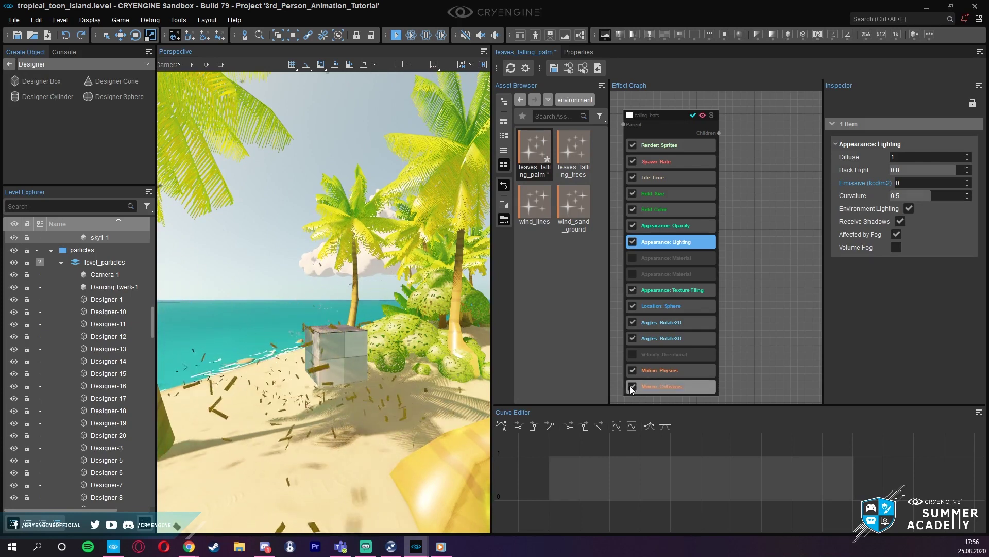
pyautogui.click(662, 369)
pyautogui.scroll(-3, 856, 286)
pyautogui.scroll(3, 861, 274)
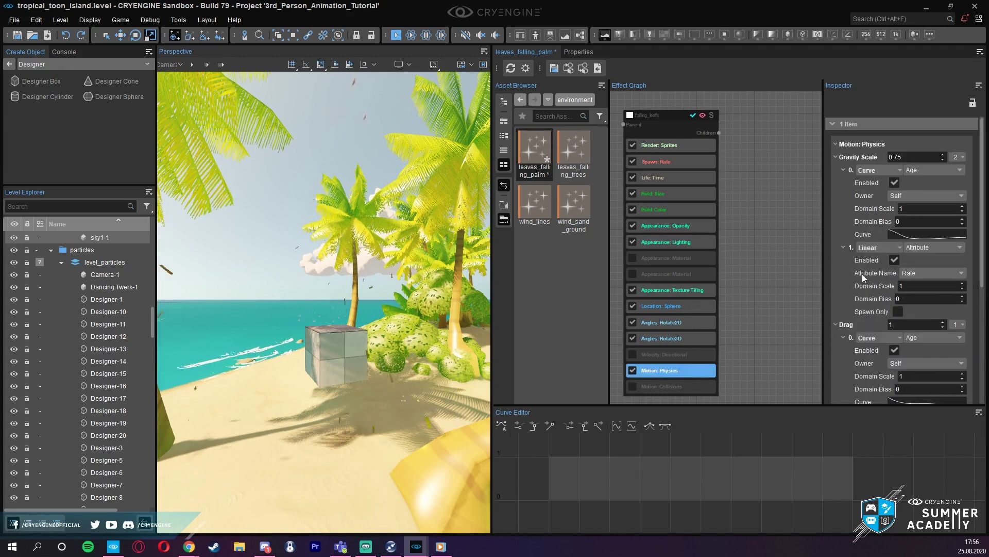
pyautogui.rightClick(869, 249)
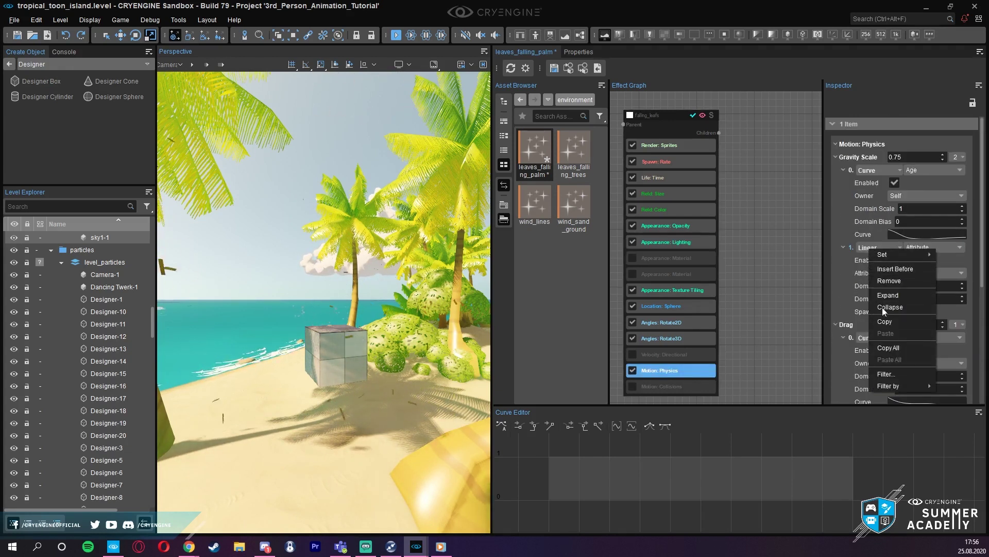
pyautogui.click(892, 280)
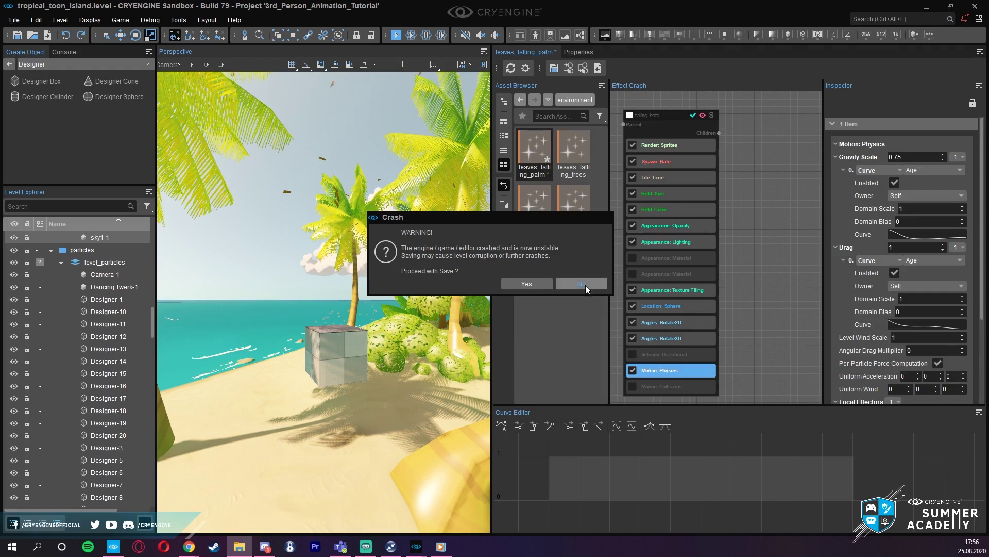
# - Decline saving after the crash, maximize the restarted editor and reopen the recent tropical_toon_island level
pyautogui.click(586, 285)
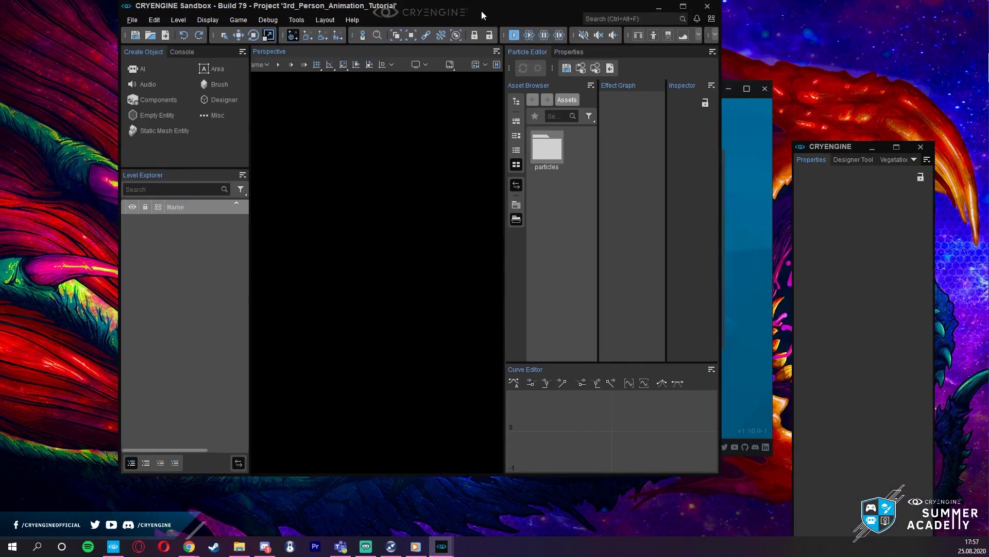
pyautogui.doubleClick(483, 16)
pyautogui.click(14, 20)
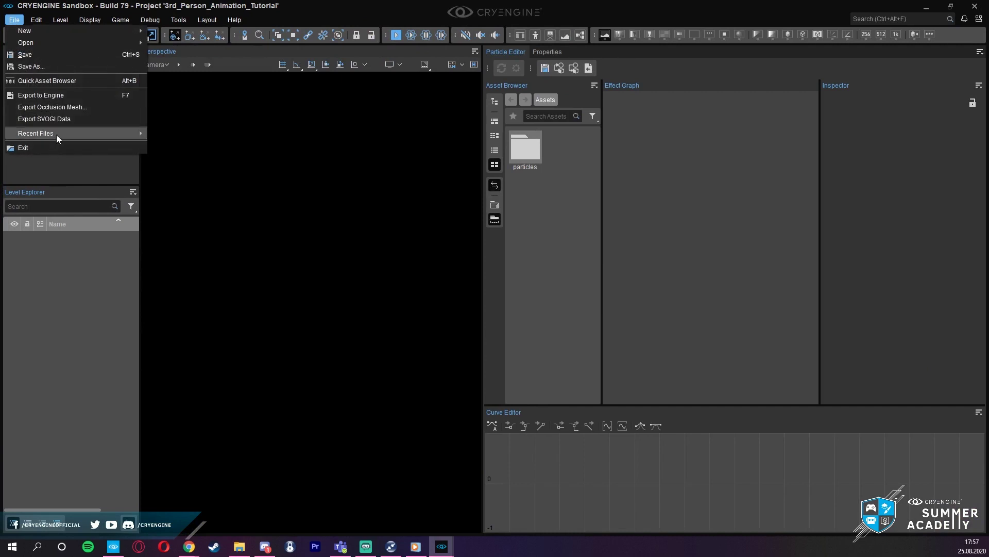
pyautogui.click(240, 133)
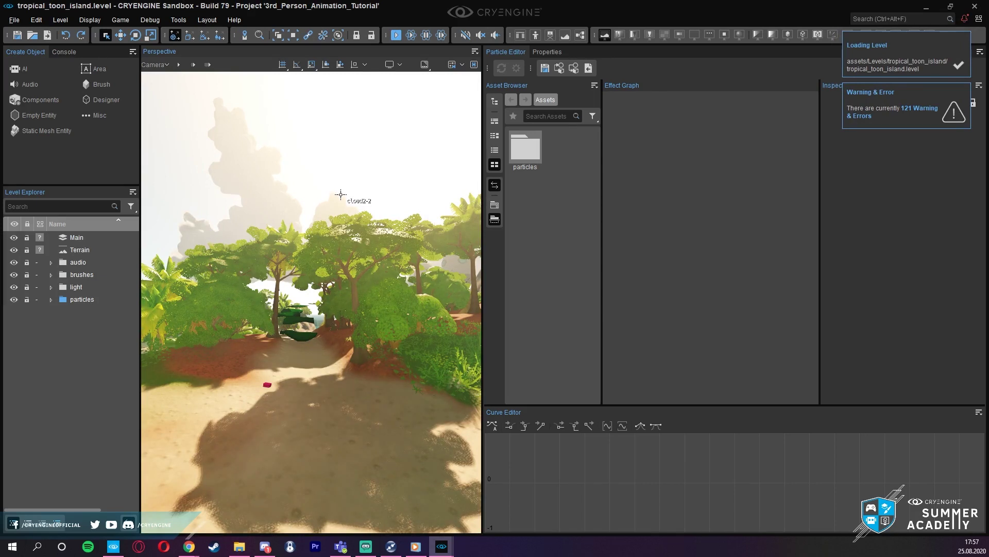
# - Open the leaves_falling_palm effect from particles/environment and show its Motion: Physics settings
pyautogui.doubleClick(526, 150)
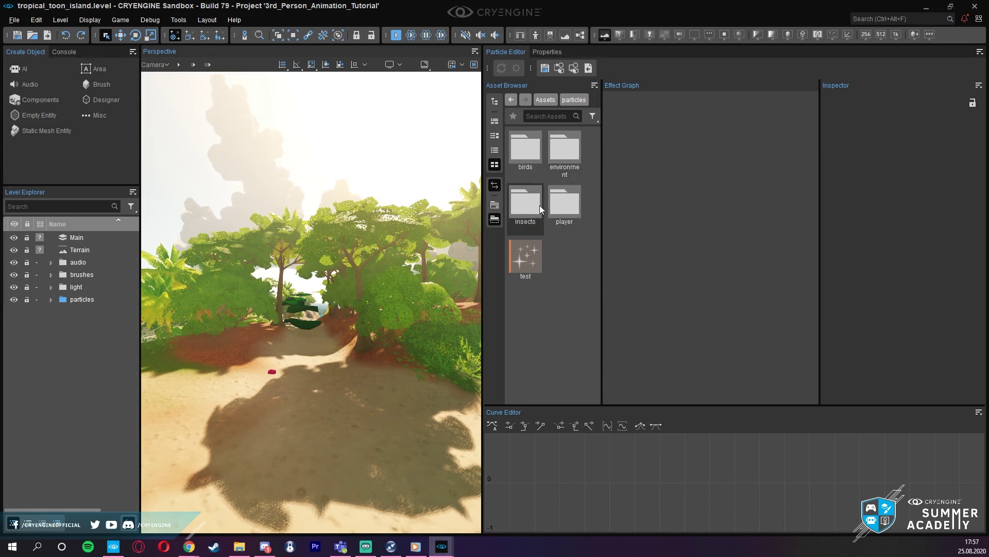
pyautogui.doubleClick(572, 150)
pyautogui.doubleClick(528, 149)
pyautogui.scroll(-2, 748, 229)
pyautogui.click(692, 132)
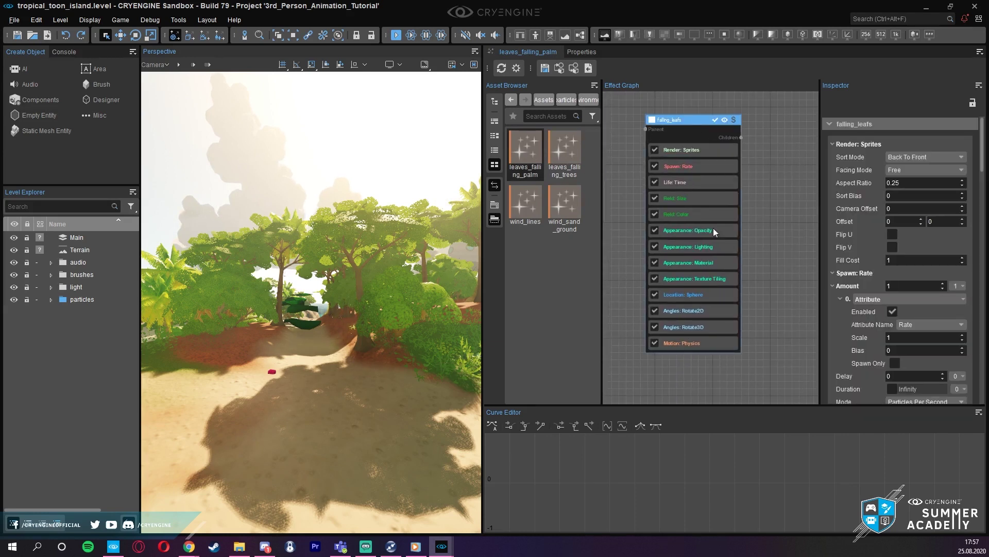
pyautogui.click(701, 341)
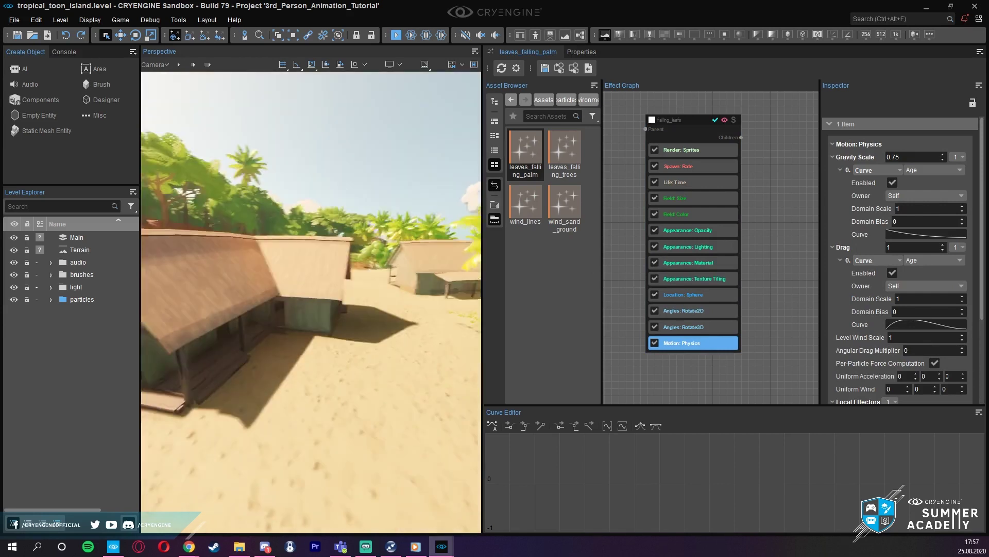
# - Place the leaves_falling_palm effect at the base of the beach palm and show the viewport helpers
pyautogui.press('w')
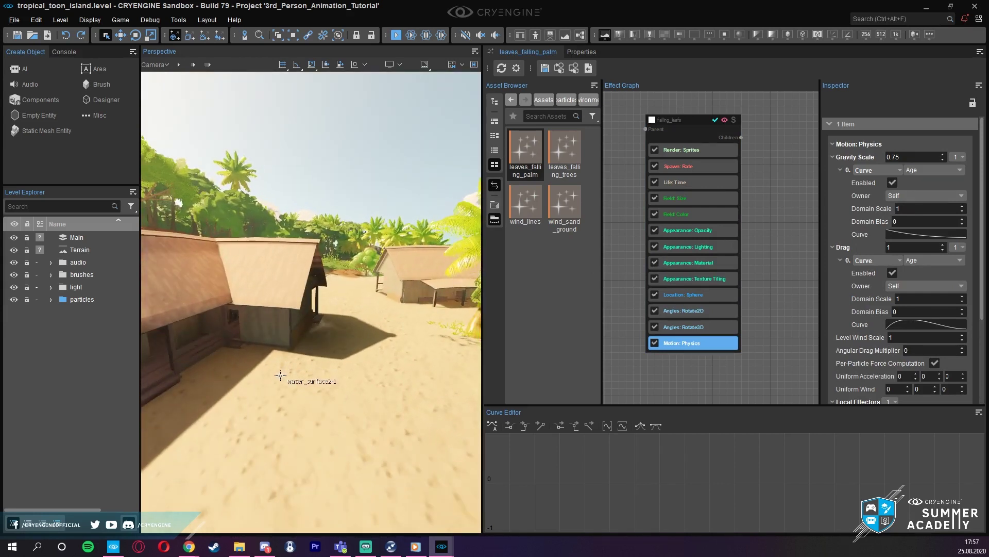
pyautogui.press('w')
pyautogui.moveTo(248, 350); pyautogui.dragTo(413, 335, button='right')
pyautogui.scroll(1, 248, 351)
pyautogui.press('w')
pyautogui.moveTo(310, 335); pyautogui.dragTo(413, 309, button='right')
pyautogui.scroll(1, 397, 325)
pyautogui.press('w')
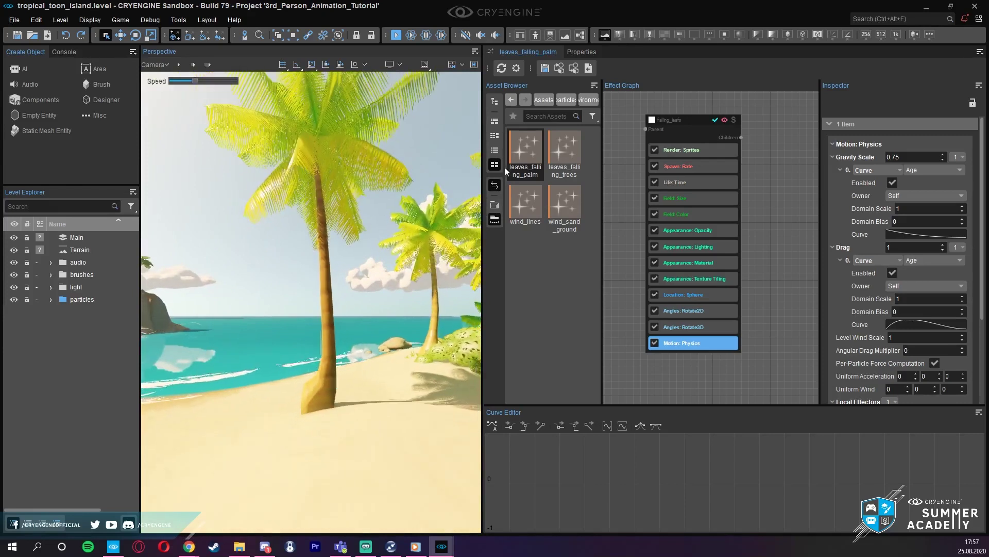
pyautogui.moveTo(526, 151); pyautogui.dragTo(309, 471)
pyautogui.moveTo(319, 416); pyautogui.dragTo(320, 414)
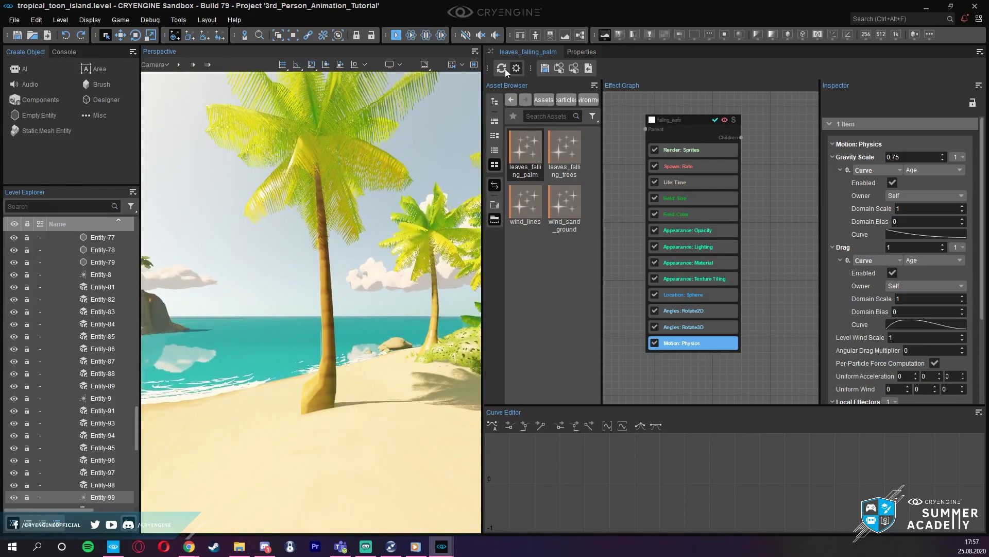
pyautogui.click(475, 66)
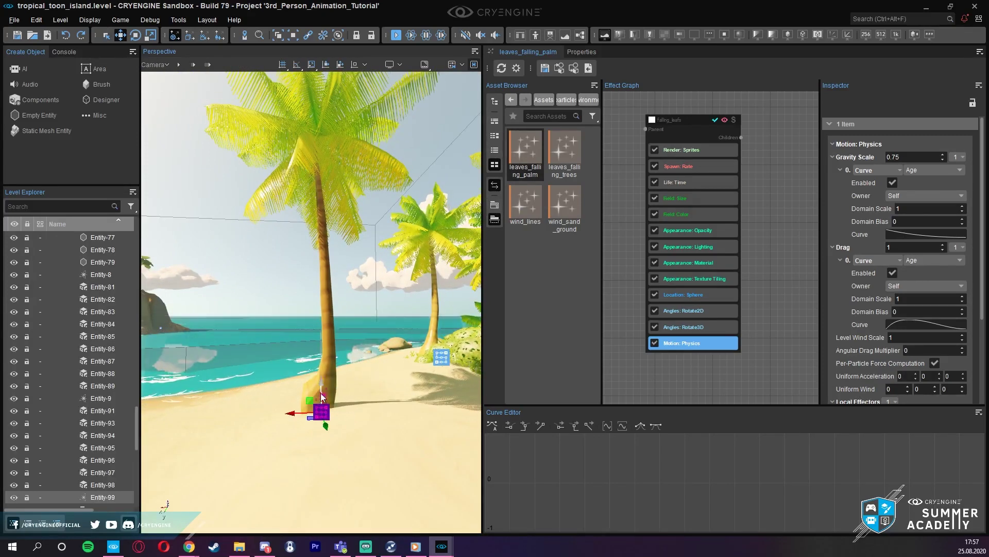
# - Raise the placed emitter into the palm's crown and set the Spawn: Rate Amount to 3
pyautogui.moveTo(352, 134)
pyautogui.mouseDown(button='right')
pyautogui.moveTo(364, 121)
pyautogui.moveTo(319, 154)
pyautogui.moveTo(345, 137)
pyautogui.moveTo(376, 139)
pyautogui.moveTo(351, 133)
pyautogui.mouseUp(button='right')
pyautogui.press('w')
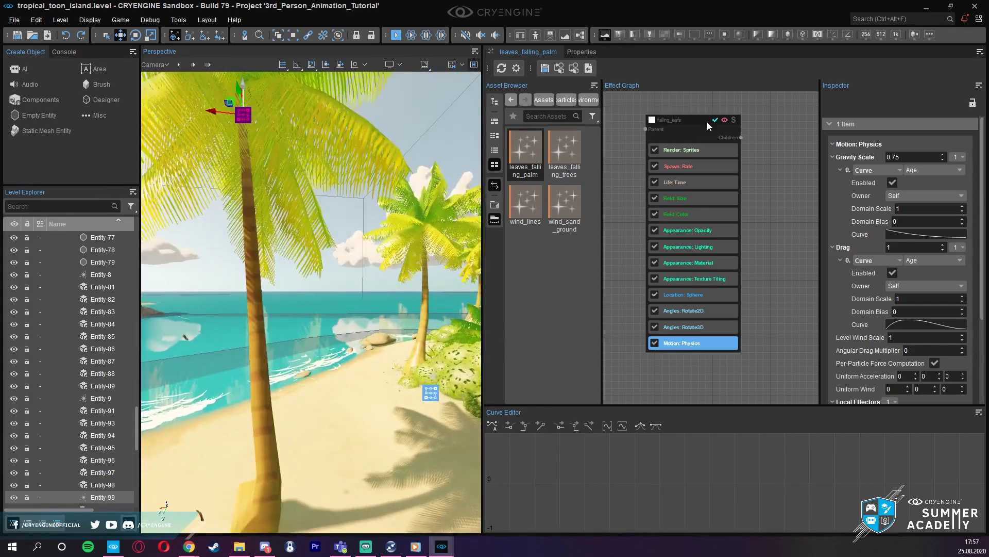
pyautogui.click(693, 166)
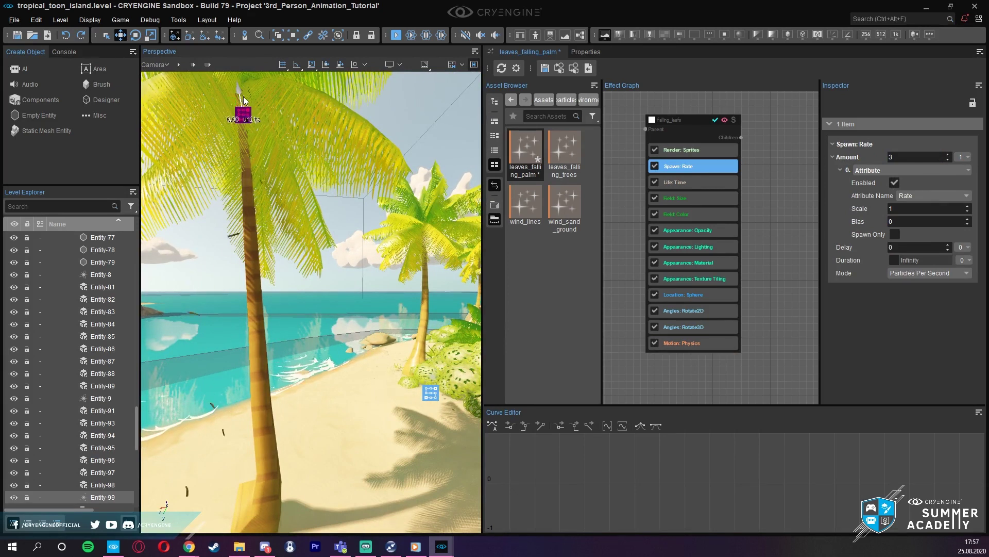
pyautogui.moveTo(334, 246); pyautogui.dragTo(370, 289, button='right')
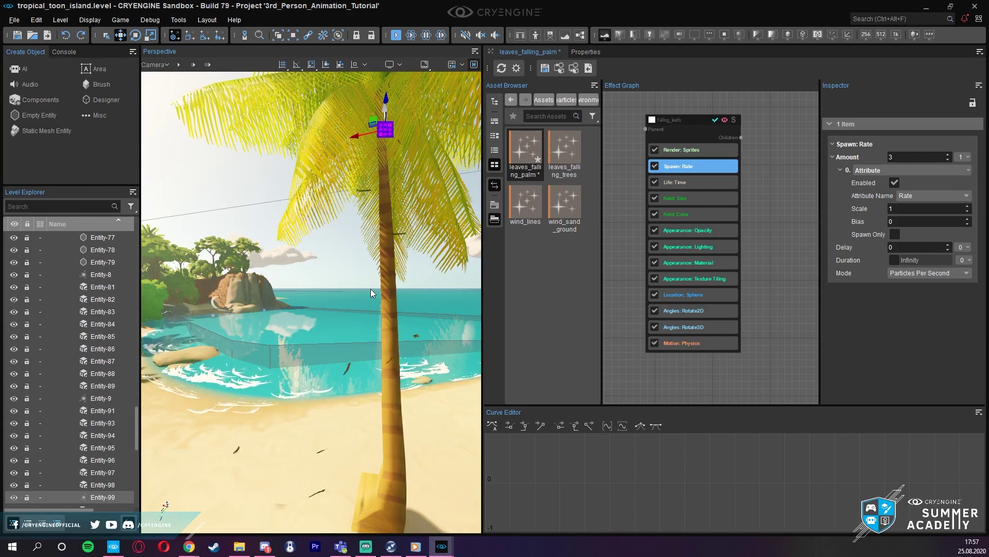
pyautogui.moveTo(370, 289); pyautogui.dragTo(303, 316, button='right')
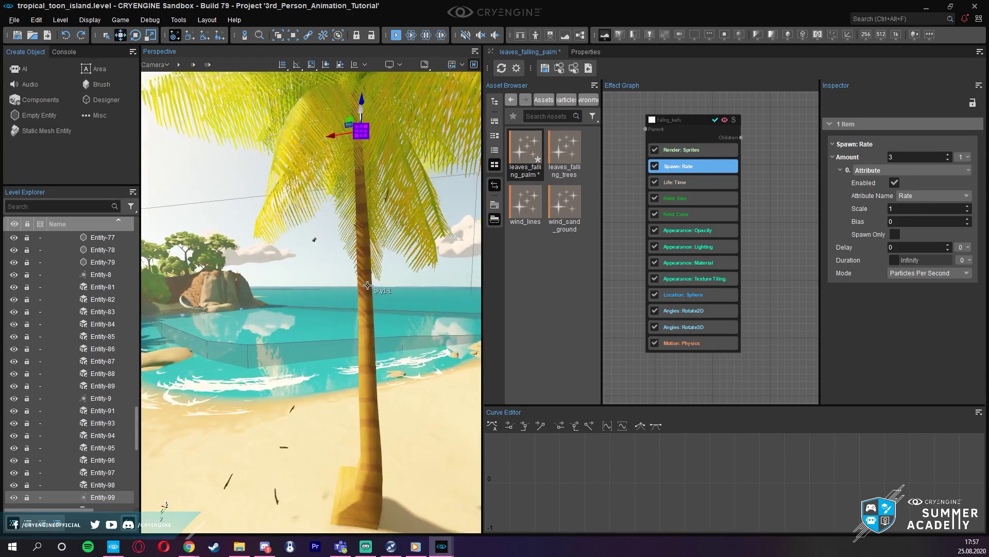
pyautogui.click(303, 317)
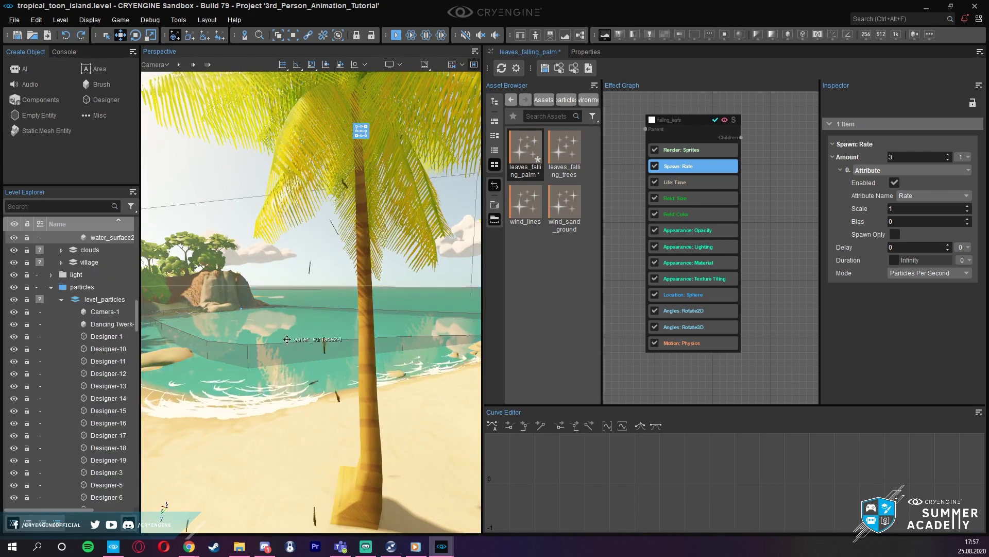
pyautogui.click(276, 253)
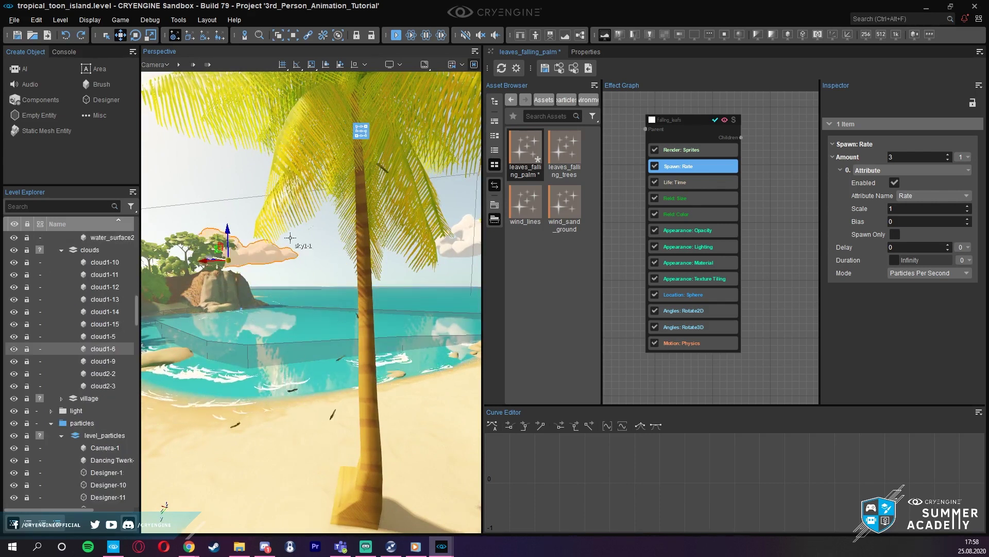
pyautogui.click(285, 241)
pyautogui.moveTo(240, 400); pyautogui.dragTo(331, 314, button='right')
pyautogui.click(306, 346)
pyautogui.press('w')
pyautogui.press('s')
pyautogui.press('Delete')
pyautogui.press('s')
pyautogui.press('a')
pyautogui.press('s')
pyautogui.hotkey('ctrl', 'z')
pyautogui.press('w')
pyautogui.press('s')
pyautogui.click(338, 328)
pyautogui.press('s')
pyautogui.press('s')
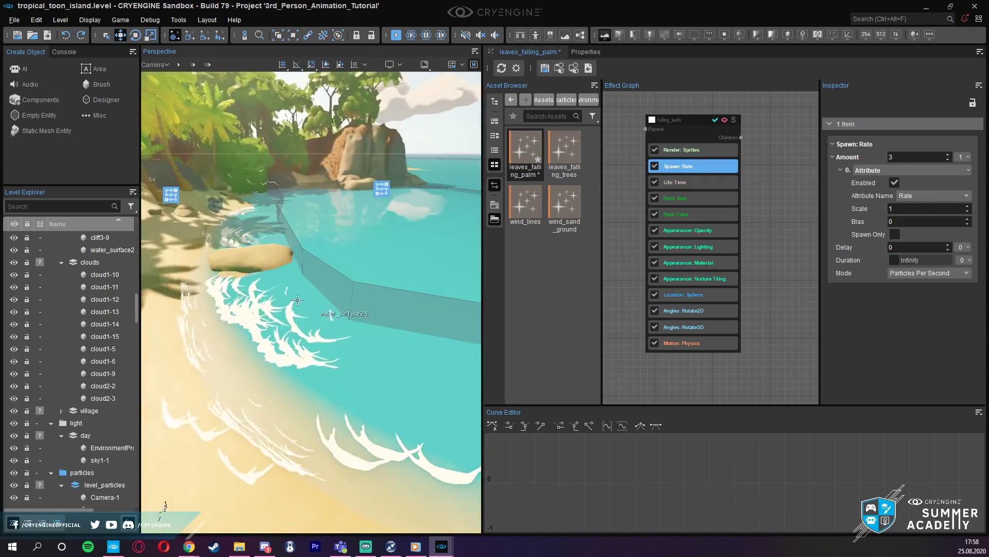
# - Try to draw an area shape across the sand beside the water
pyautogui.press('s')
pyautogui.moveTo(279, 295); pyautogui.dragTo(217, 282, button='right')
pyautogui.press('s')
pyautogui.press('d')
pyautogui.press('s')
pyautogui.press('w')
pyautogui.press('s')
pyautogui.moveTo(255, 323); pyautogui.dragTo(251, 328, button='right')
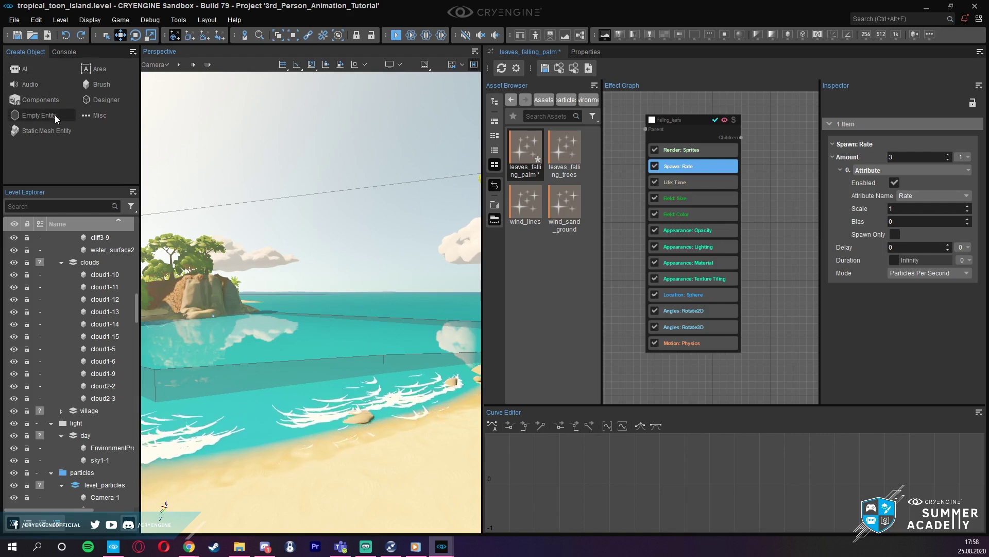
pyautogui.click(96, 69)
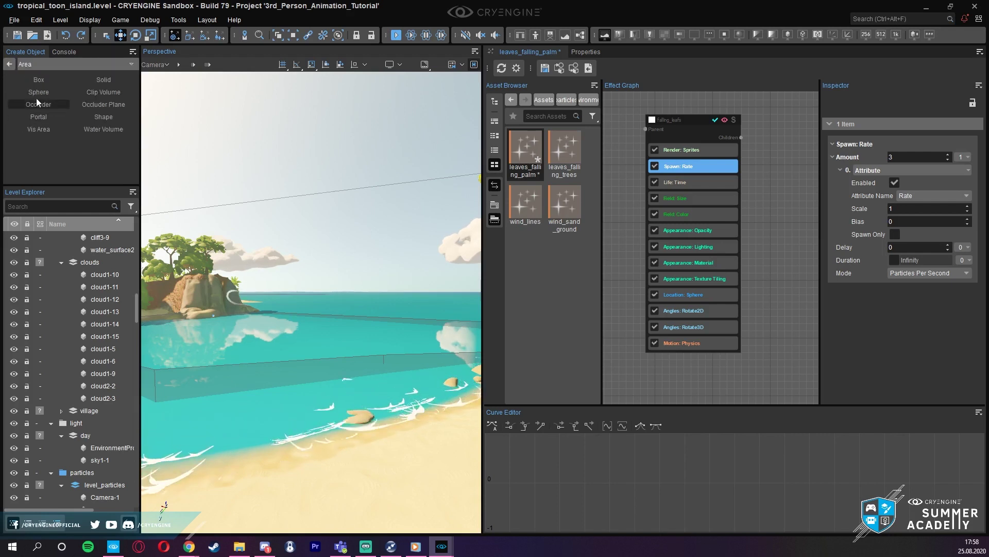
pyautogui.click(103, 116)
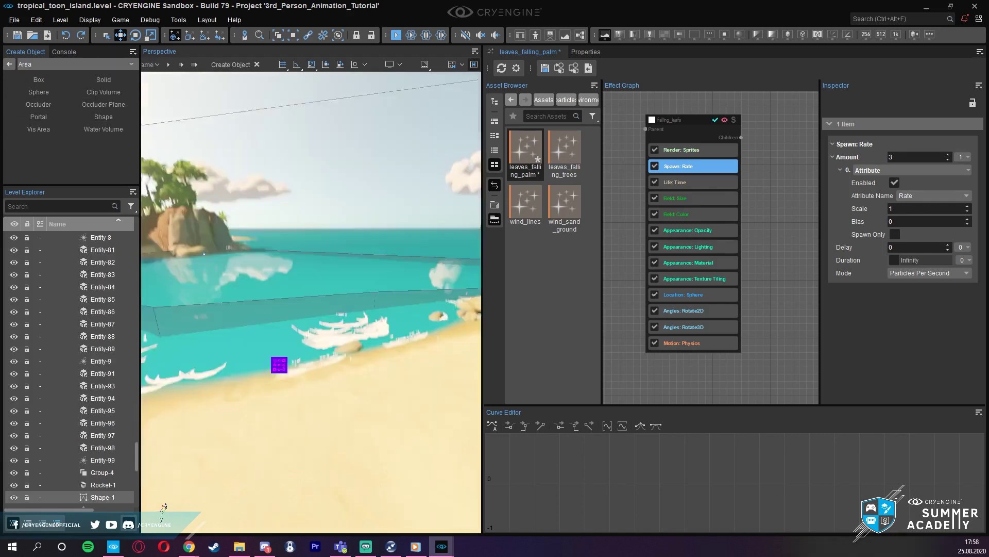
pyautogui.moveTo(281, 345)
pyautogui.mouseDown(button='right')
pyautogui.moveTo(250, 338)
pyautogui.moveTo(190, 287)
pyautogui.mouseUp(button='right')
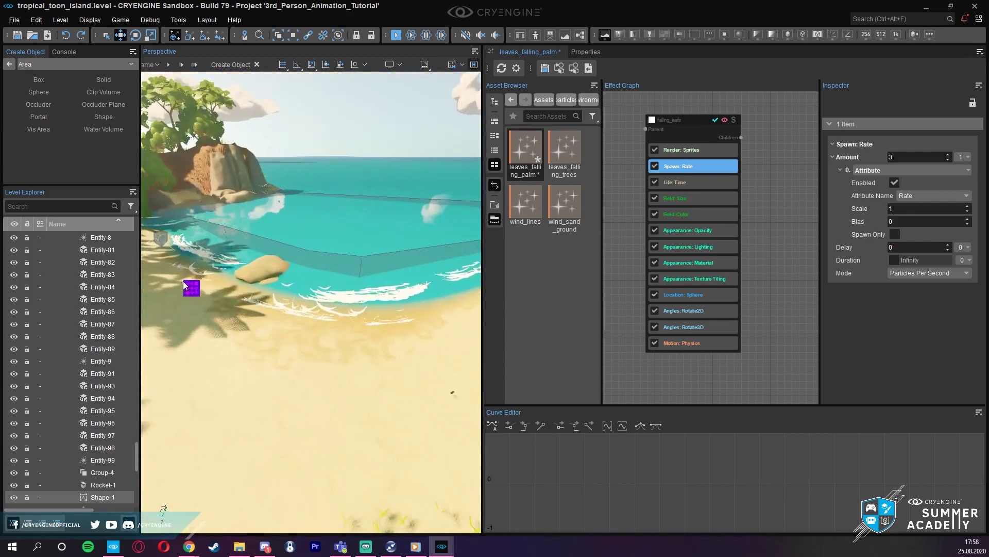
pyautogui.click(349, 320)
pyautogui.scroll(-1, 342, 366)
pyautogui.click(341, 366)
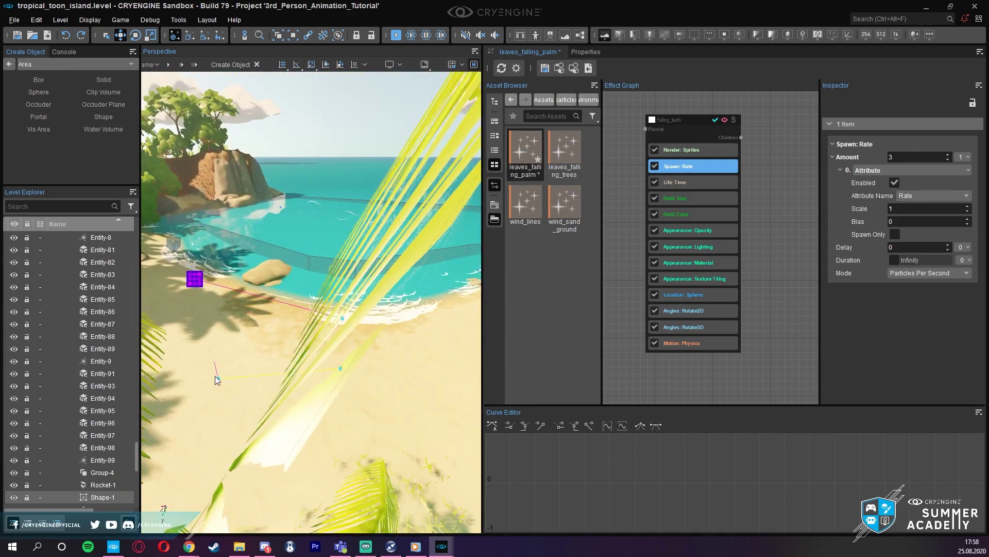
pyautogui.press('Escape')
# - Try to trace the lagoon's beach edge with a new area shape
pyautogui.moveTo(307, 370)
pyautogui.mouseDown(button='right')
pyautogui.moveTo(263, 356)
pyautogui.moveTo(322, 357)
pyautogui.mouseUp(button='right')
pyautogui.scroll(1, 263, 356)
pyautogui.click(113, 129)
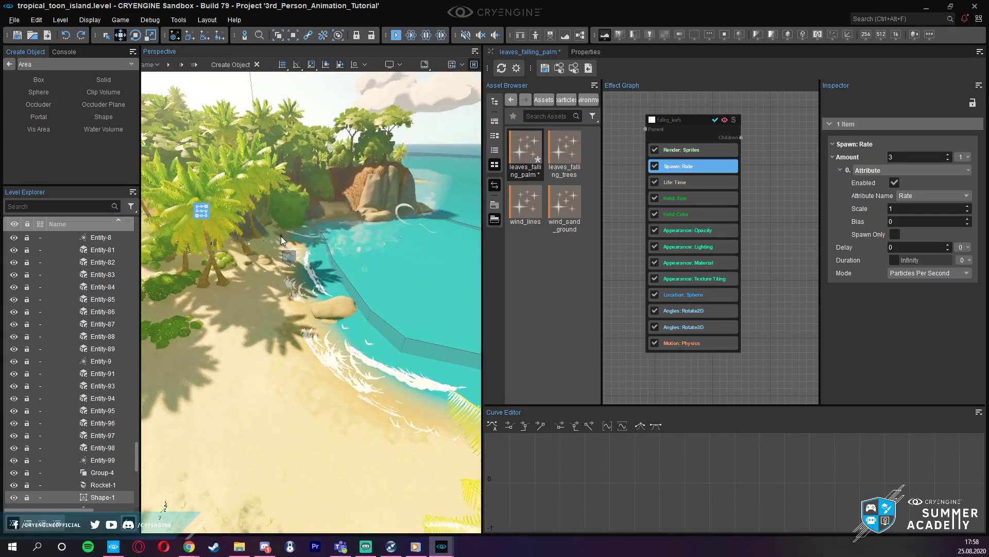
pyautogui.click(314, 267)
pyautogui.moveTo(367, 363); pyautogui.dragTo(329, 369, button='right')
pyautogui.click(331, 384)
pyautogui.click(373, 410)
pyautogui.click(330, 399)
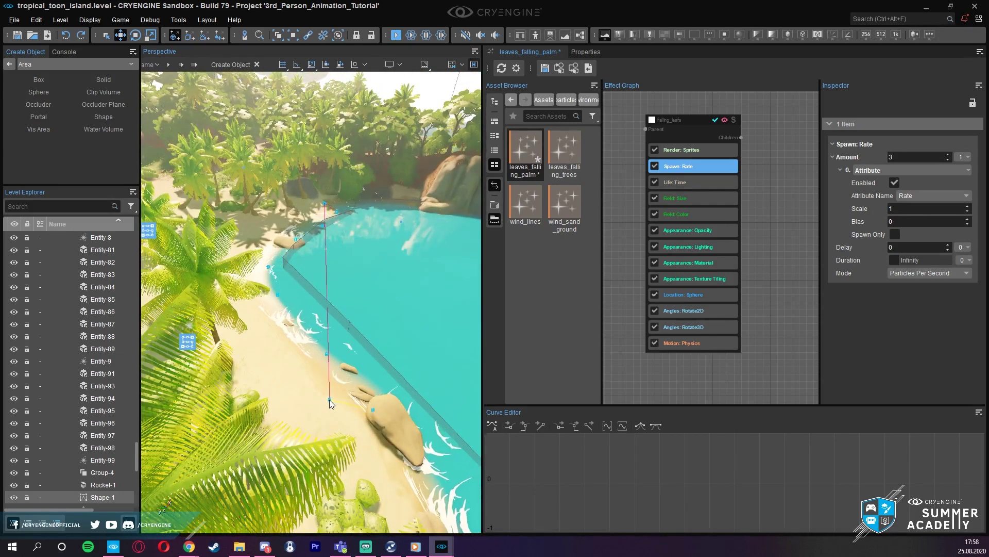
pyautogui.click(267, 345)
pyautogui.click(232, 287)
pyautogui.click(241, 249)
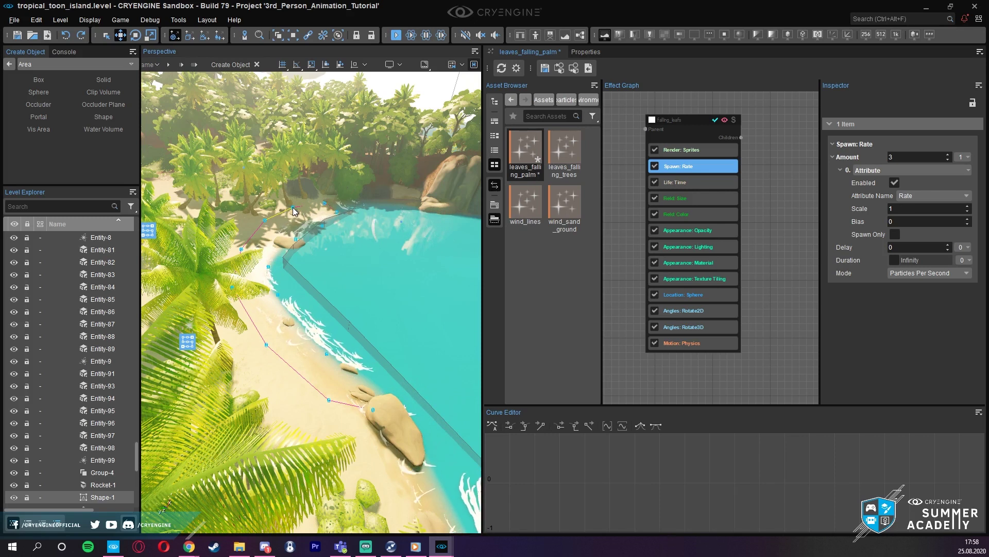
pyautogui.click(294, 208)
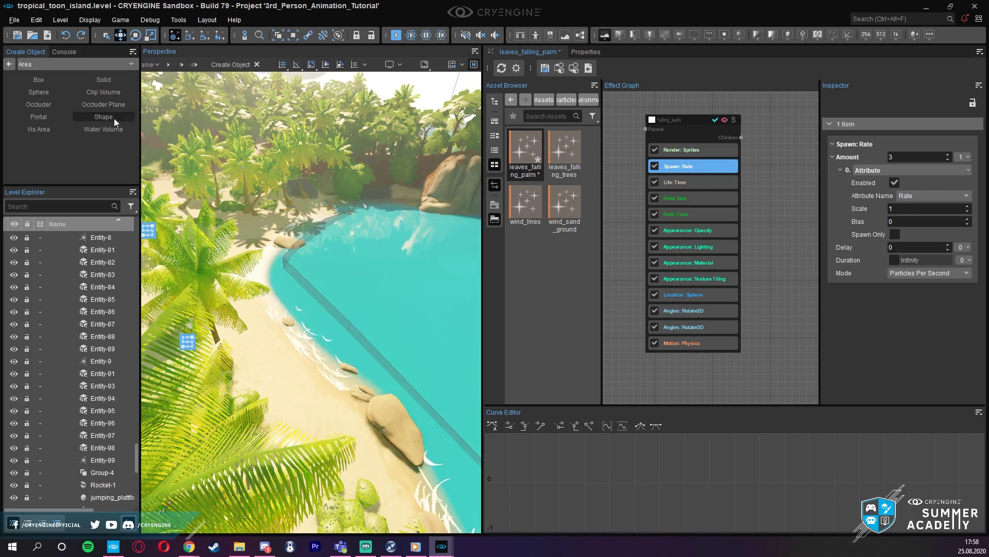
# - Draw an area shape that follows the curved shoreline, from the far end of the lagoon past the rocks on the beach
pyautogui.click(114, 119)
pyautogui.click(326, 213)
pyautogui.click(291, 227)
pyautogui.click(268, 254)
pyautogui.click(264, 295)
pyautogui.click(354, 398)
pyautogui.press('s')
pyautogui.press('d')
pyautogui.click(347, 413)
pyautogui.scroll(4, 305, 310)
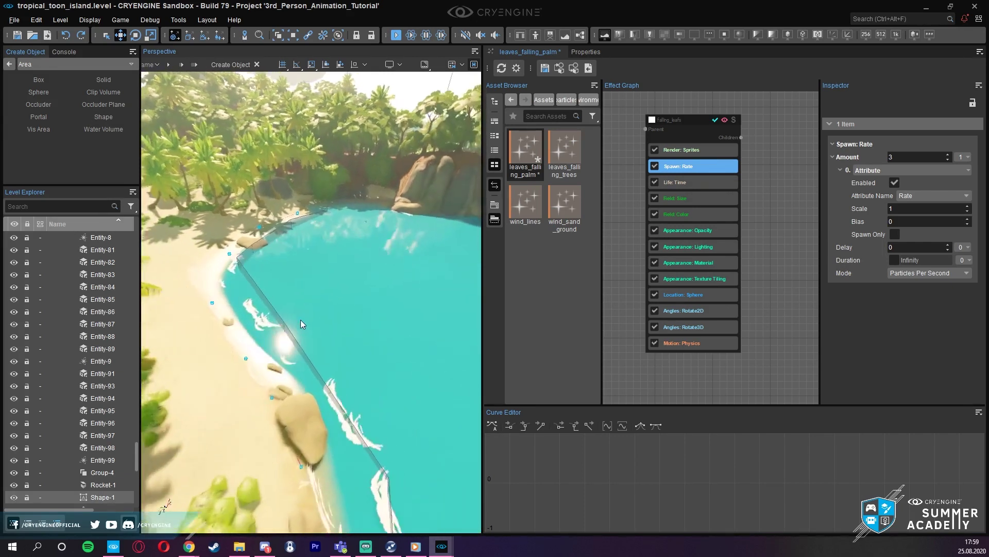
pyautogui.moveTo(301, 320); pyautogui.dragTo(357, 320, button='right')
pyautogui.press('s')
pyautogui.press('s')
pyautogui.press('d')
pyautogui.press('a')
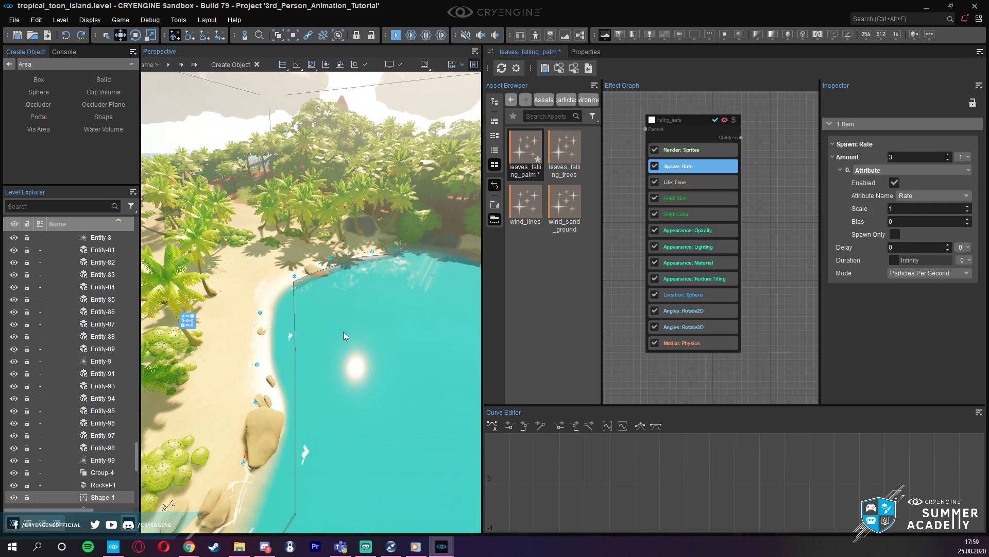
pyautogui.doubleClick(236, 507)
# - Raise the shoreline area shape slightly above the beach
pyautogui.moveTo(236, 506); pyautogui.dragTo(238, 466, button='right')
pyautogui.press('a')
pyautogui.press('s')
pyautogui.press('w')
pyautogui.press('d')
pyautogui.moveTo(298, 262)
pyautogui.mouseDown()
pyautogui.moveTo(299, 243)
pyautogui.moveTo(299, 273)
pyautogui.moveTo(299, 252)
pyautogui.mouseUp()
# - Reset the height of the shoreline area shape and turn off its Closed option
pyautogui.click(586, 51)
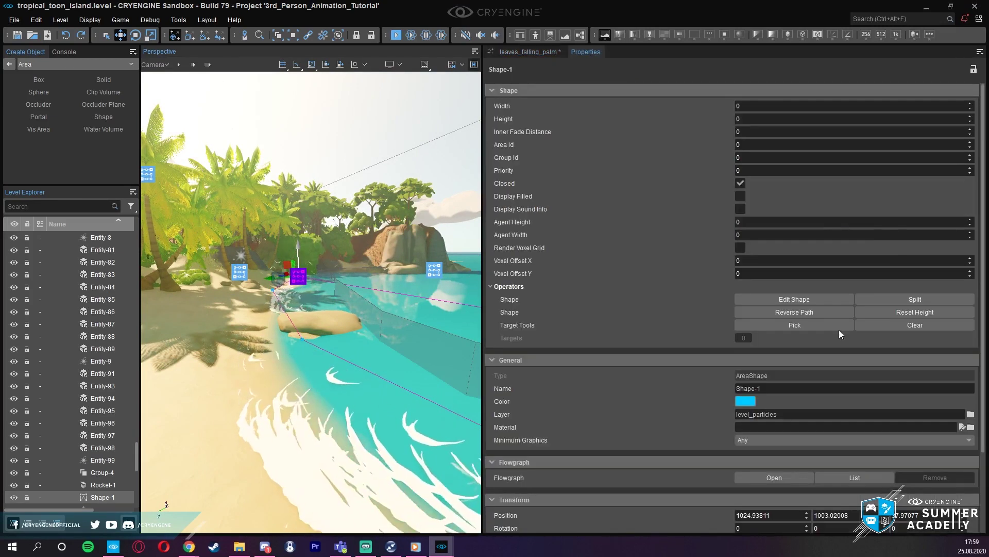
pyautogui.click(930, 312)
pyautogui.moveTo(402, 315)
pyautogui.mouseDown(button='right')
pyautogui.moveTo(453, 320)
pyautogui.moveTo(407, 314)
pyautogui.mouseUp(button='right')
pyautogui.moveTo(274, 326)
pyautogui.mouseDown(button='right')
pyautogui.moveTo(309, 320)
pyautogui.moveTo(314, 330)
pyautogui.moveTo(274, 327)
pyautogui.mouseUp(button='right')
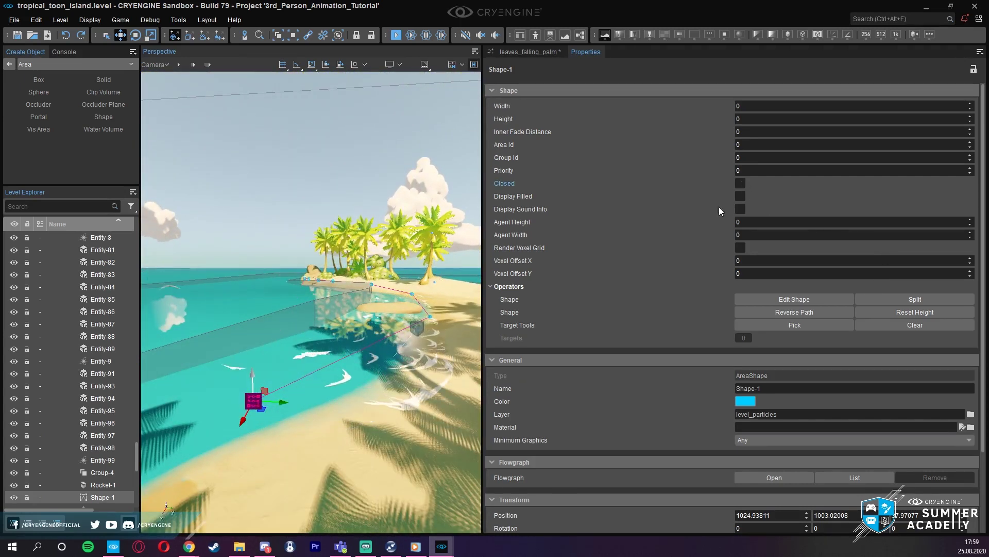
# - Lower the shoreline area shape by about 1.27 units toward the water's edge
pyautogui.moveTo(251, 395); pyautogui.dragTo(263, 414)
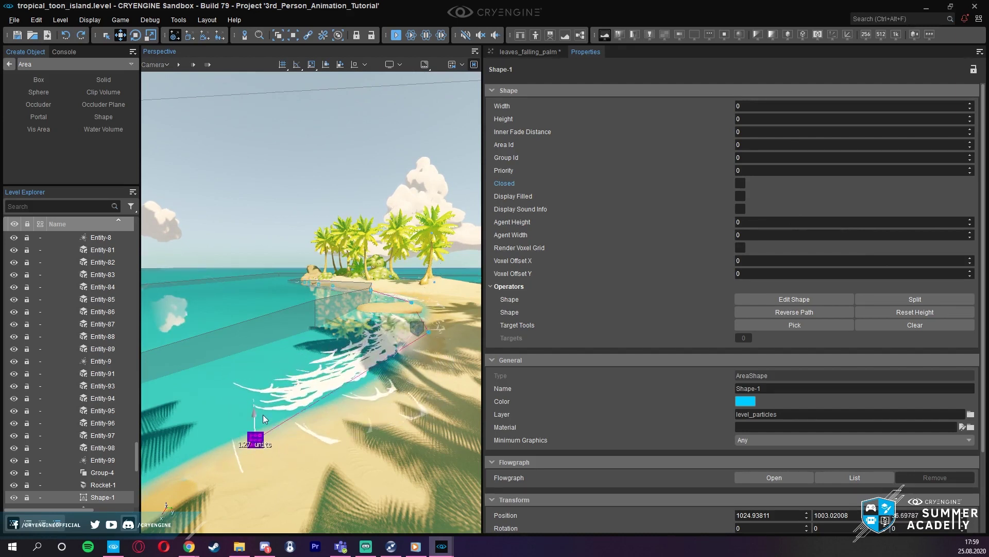
pyautogui.moveTo(263, 414); pyautogui.dragTo(264, 414, button='right')
pyautogui.press('w')
pyautogui.press('d')
pyautogui.moveTo(312, 301); pyautogui.dragTo(245, 302, button='right')
pyautogui.press('s')
pyautogui.press('s')
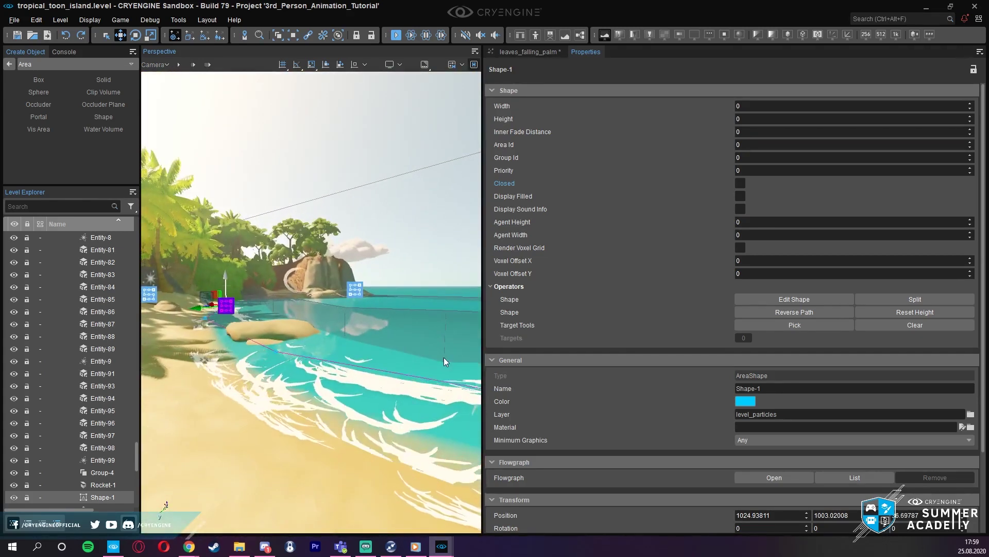
# - Detach the particle effect and Properties panel and dock it again beside a wider viewport
pyautogui.click(175, 19)
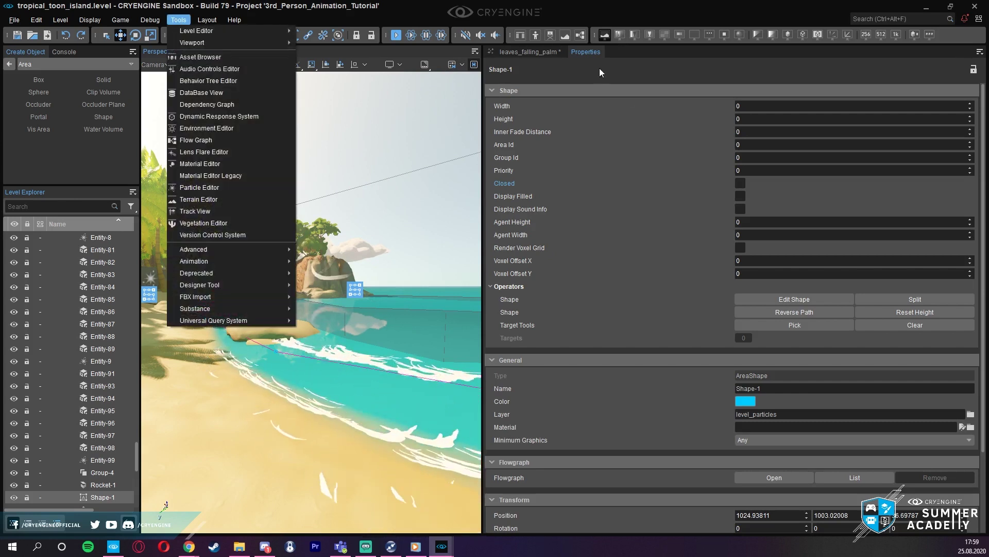
pyautogui.click(623, 55)
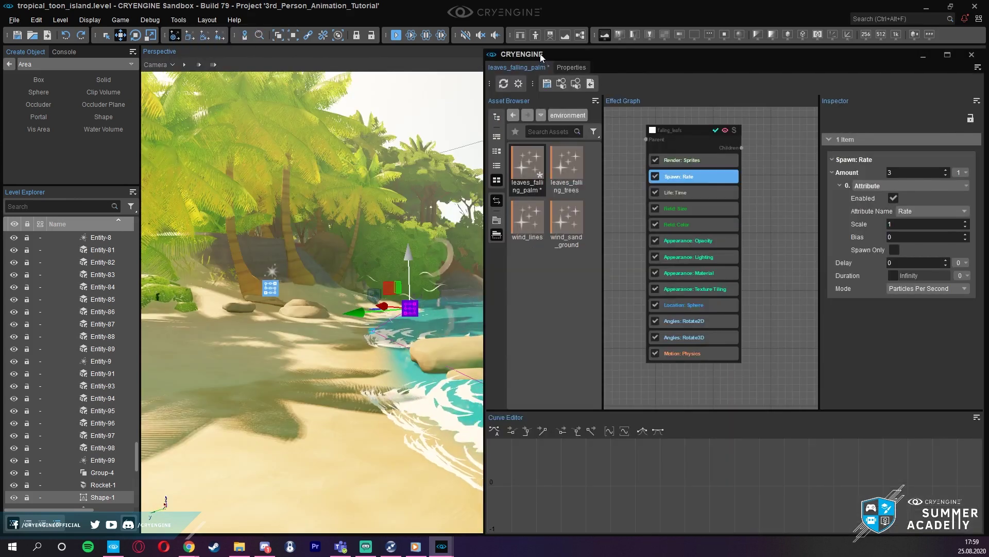
pyautogui.moveTo(540, 54); pyautogui.dragTo(576, 286)
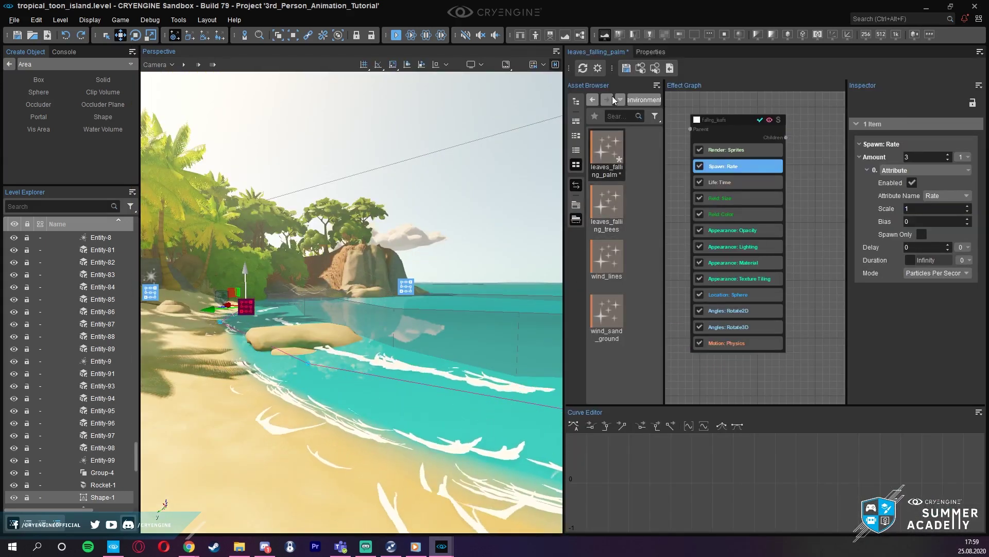
# - Create a particle asset named shoreline in the particles folder and open it for editing
pyautogui.click(595, 100)
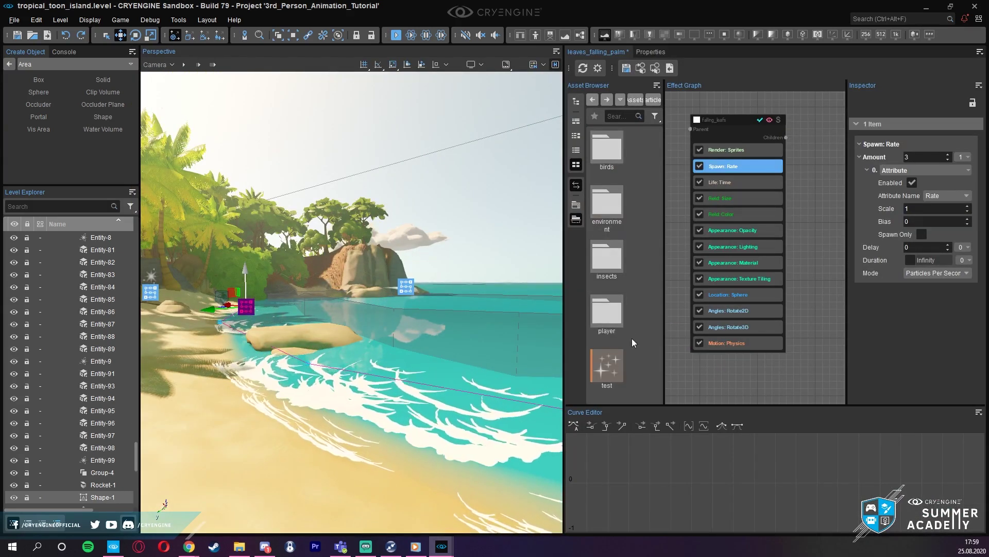
pyautogui.rightClick(641, 307)
pyautogui.moveTo(721, 324)
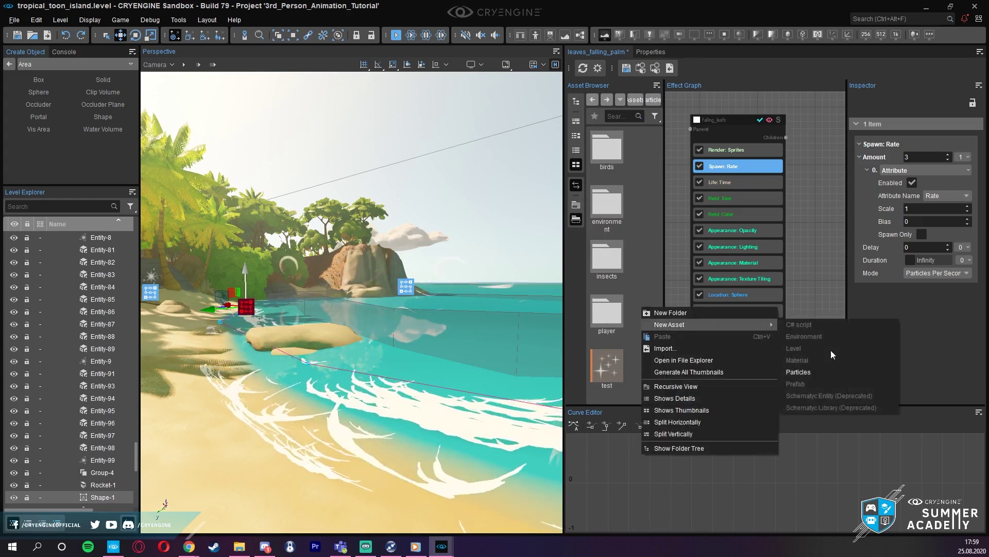
pyautogui.click(804, 371)
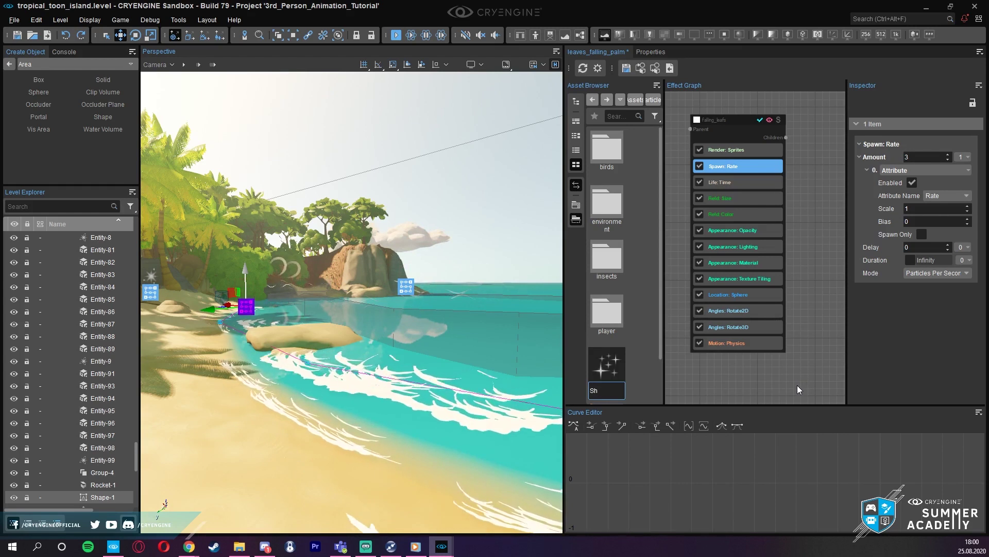
pyautogui.press('Return')
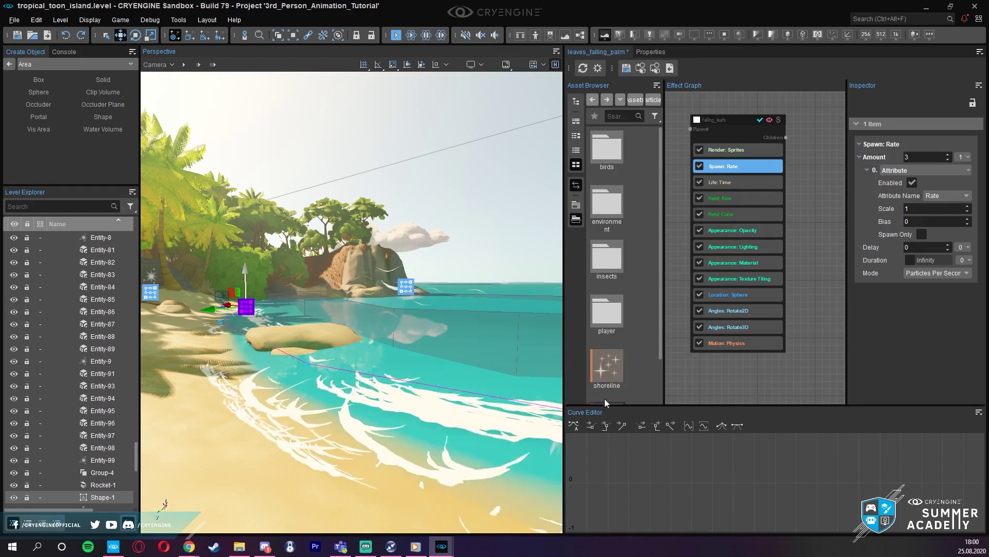
pyautogui.doubleClick(605, 371)
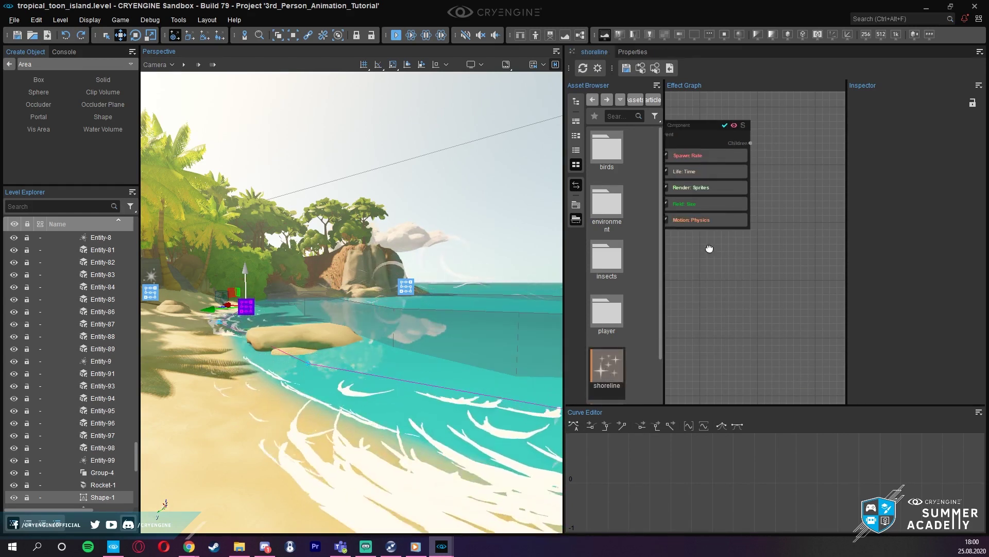
# - Show the feature settings of the shoreline effect's Component and shift its node slightly in the graph
pyautogui.moveTo(412, 288); pyautogui.dragTo(394, 310, button='right')
pyautogui.press('w')
pyautogui.press('s')
pyautogui.press('s')
pyautogui.press('w')
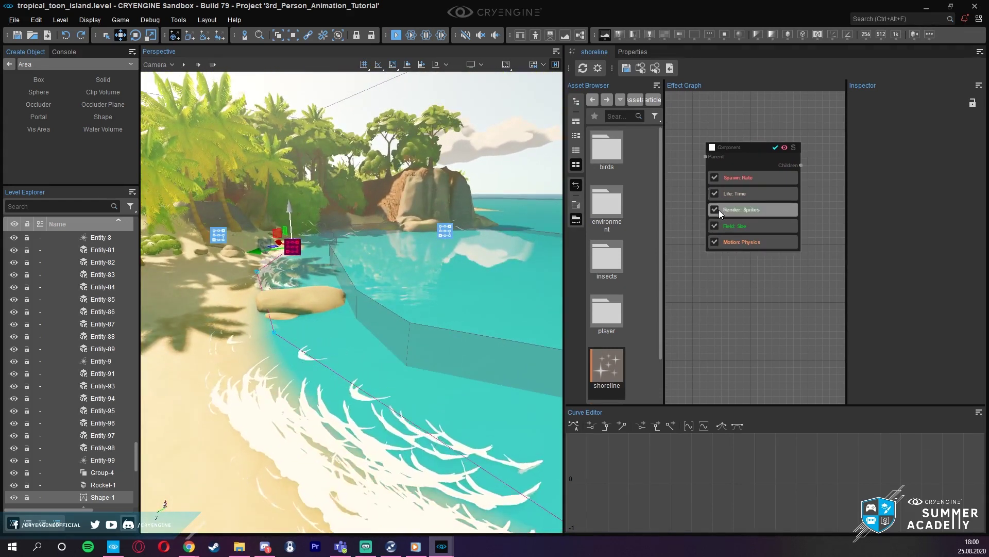
pyautogui.click(751, 147)
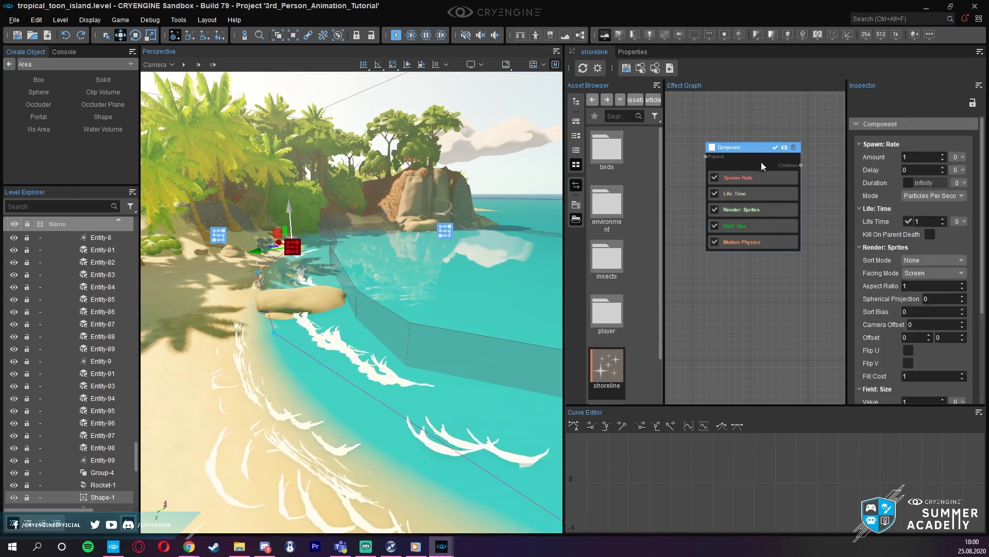
pyautogui.moveTo(742, 147); pyautogui.dragTo(740, 139)
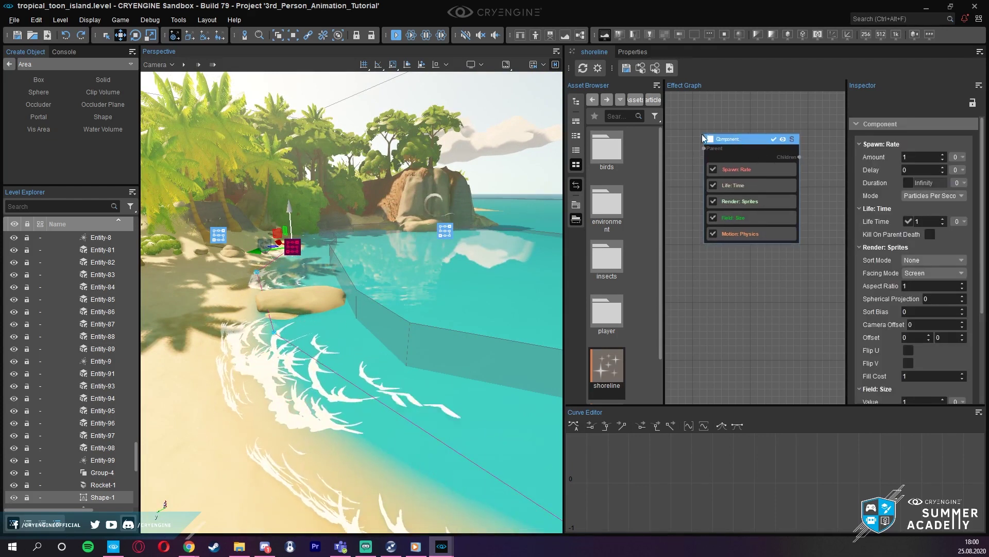
# - Add a Particle Emitter component to the shoreline area shape
pyautogui.click(631, 53)
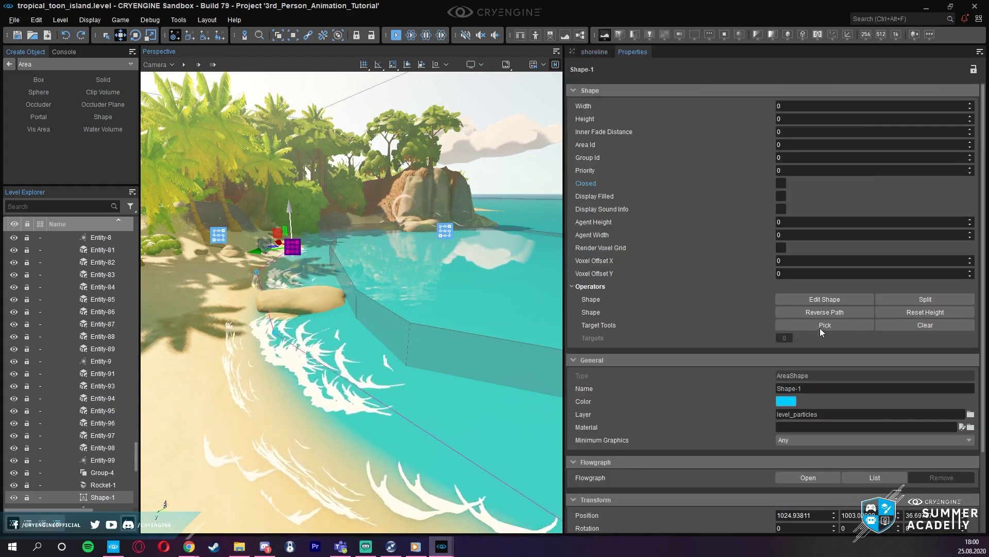
pyautogui.scroll(-3, 746, 378)
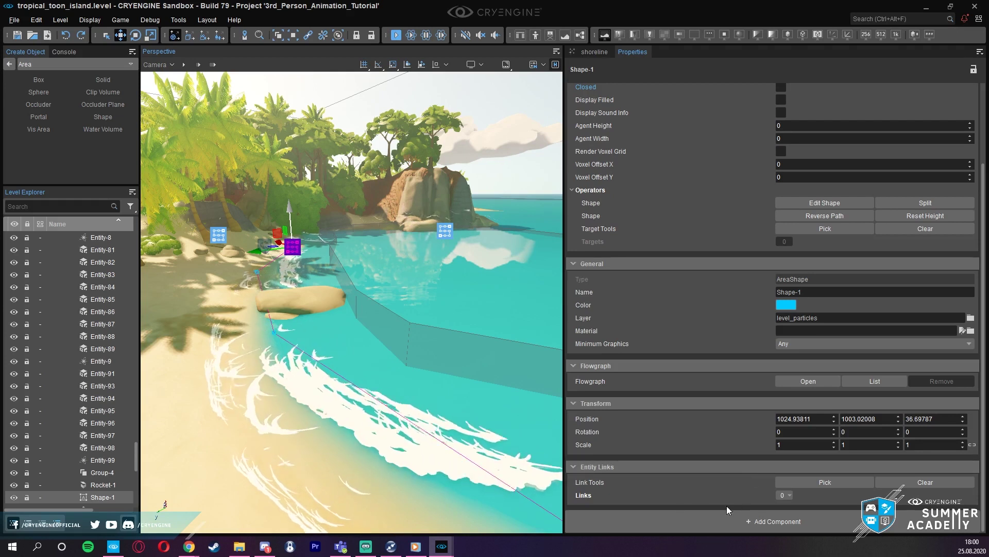
pyautogui.click(773, 520)
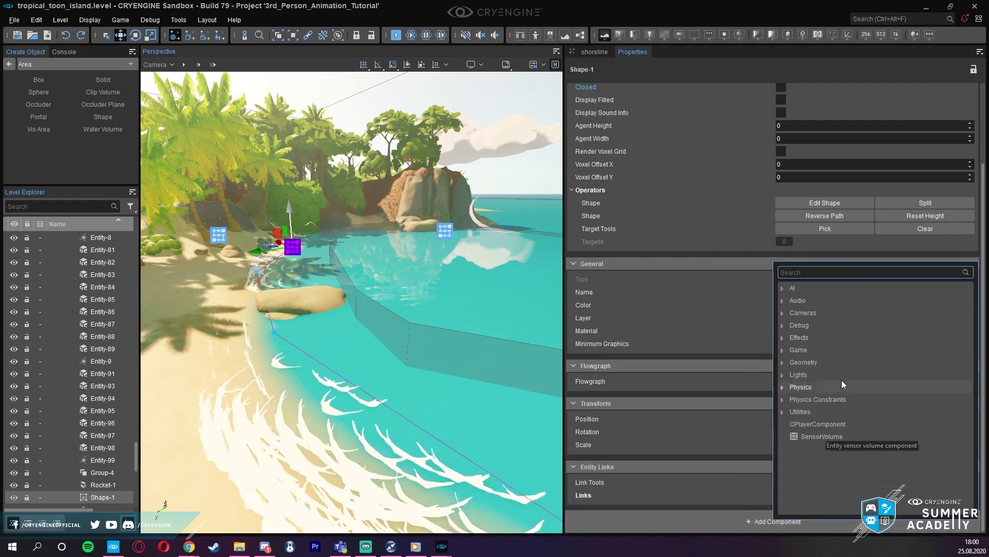
pyautogui.write('par')
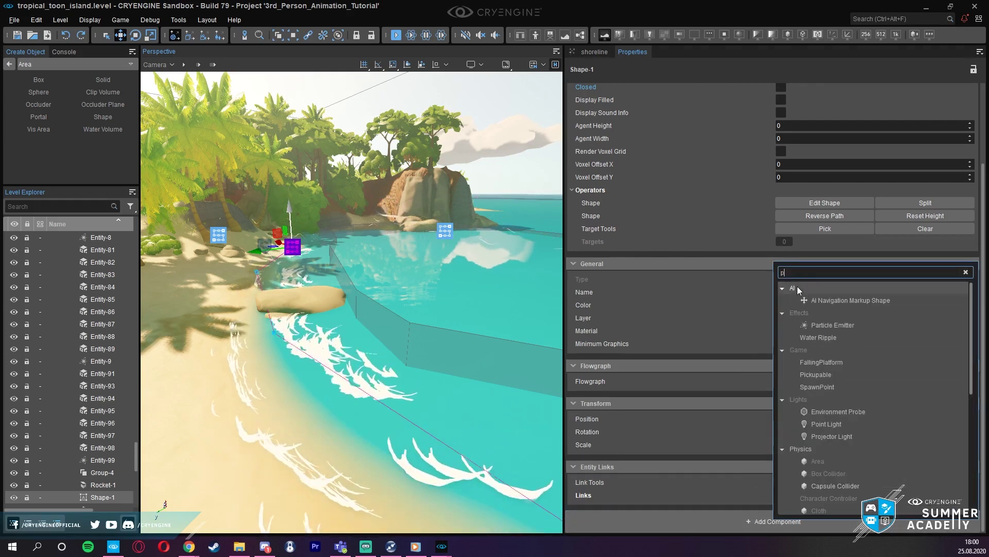
pyautogui.click(822, 298)
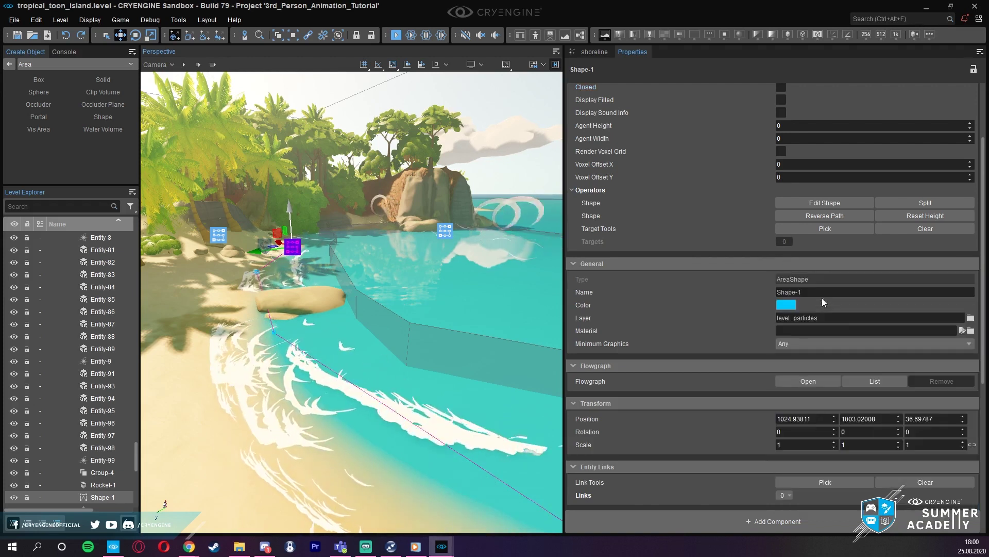
# - Assign the shoreline.pfx effect from the particles folder to the Particle Emitter of the shoreline area shape
pyautogui.scroll(-5, 681, 503)
pyautogui.scroll(-2, 681, 503)
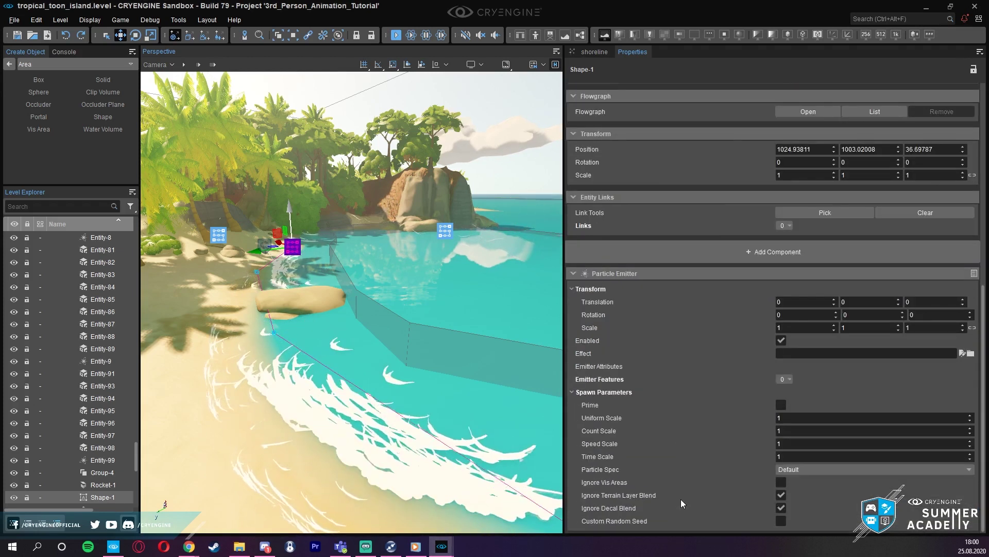
pyautogui.click(971, 353)
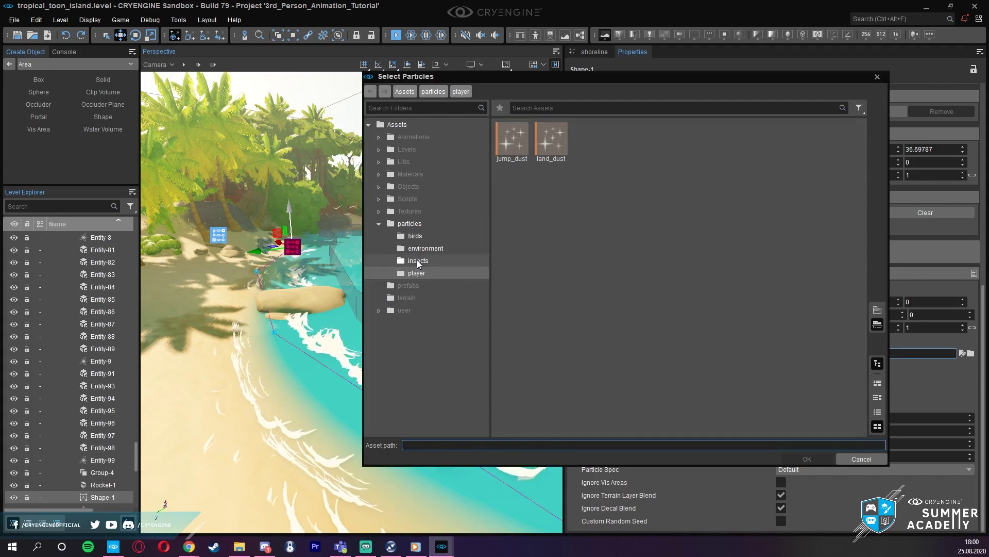
pyautogui.click(409, 224)
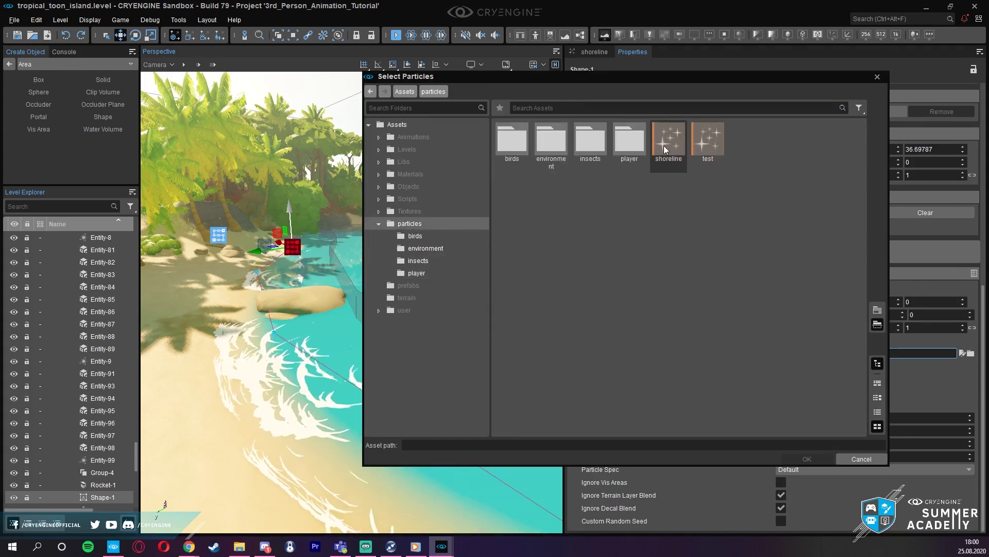
pyautogui.click(807, 460)
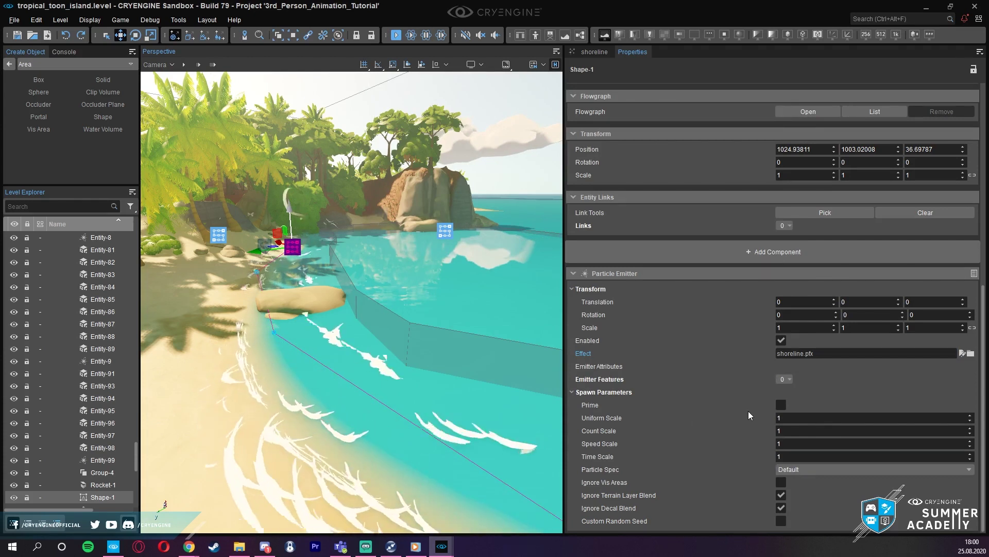
# - Examine the particle emission at the area shape's origin beside the shoreline
pyautogui.press('w')
pyautogui.moveTo(402, 299); pyautogui.dragTo(201, 292, button='right')
pyautogui.press('w')
pyautogui.press('d')
pyautogui.press('a')
pyautogui.press('w')
pyautogui.press('s')
# - Add a Location: Geometry feature to the shoreline effect's Component and show its settings
pyautogui.click(592, 52)
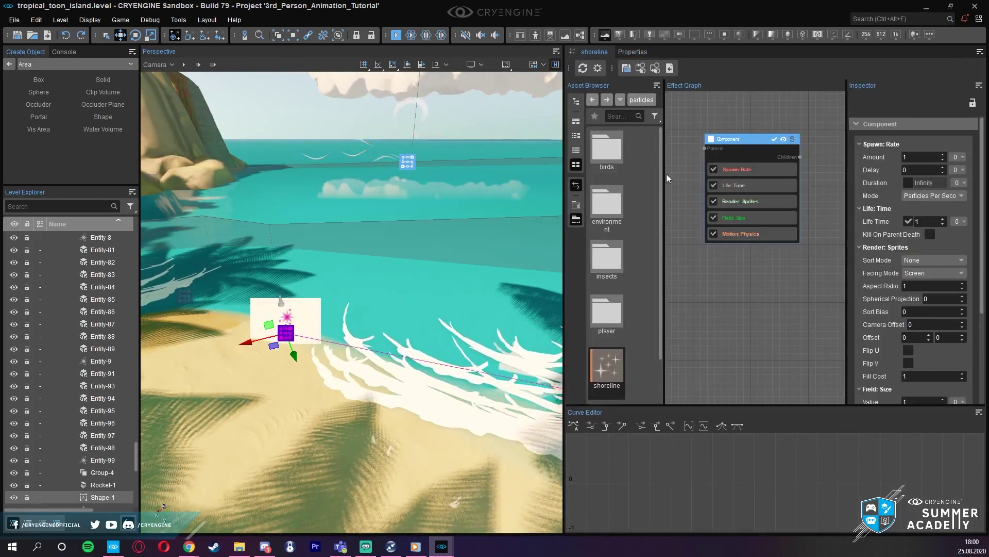
pyautogui.click(734, 301)
pyautogui.moveTo(744, 278); pyautogui.dragTo(733, 288, button='middle')
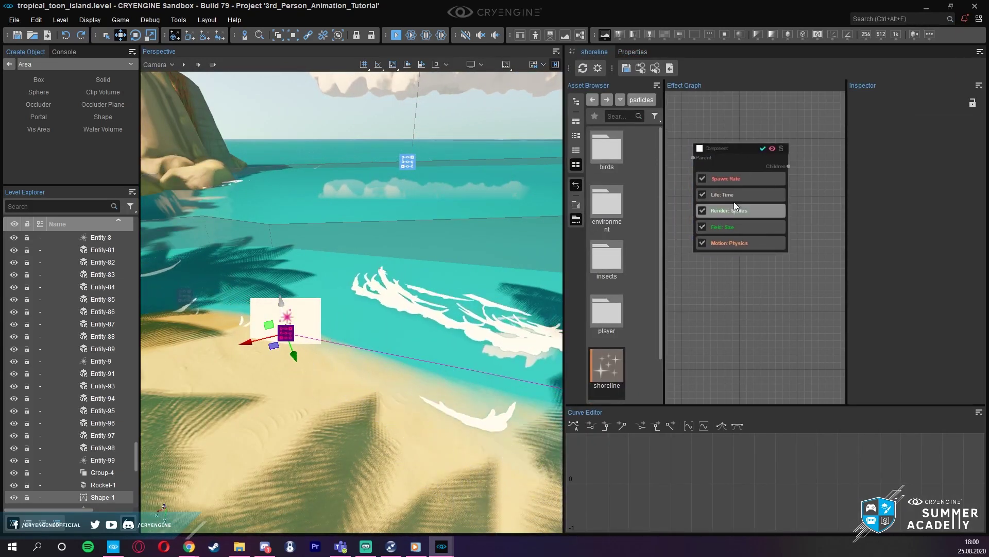
pyautogui.rightClick(737, 177)
pyautogui.moveTo(771, 239)
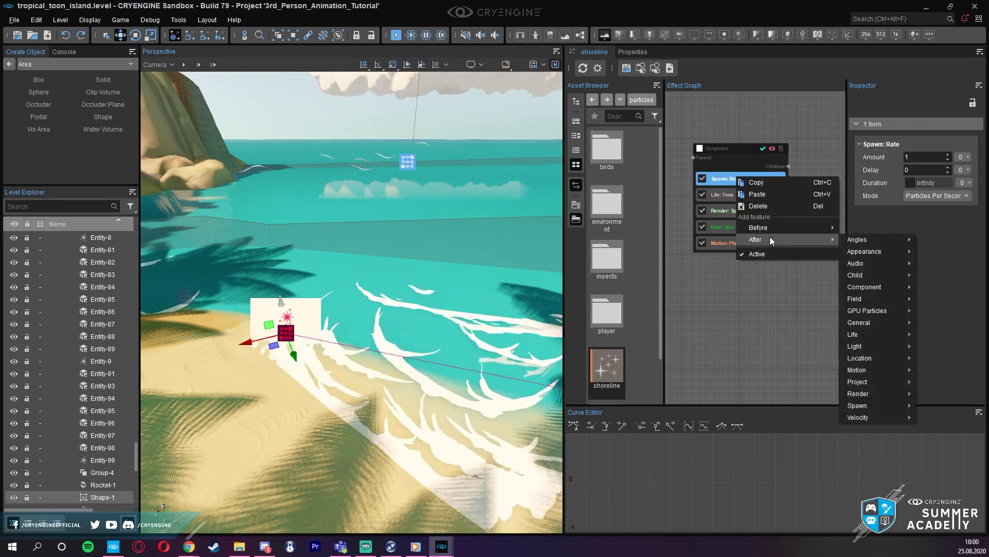
pyautogui.moveTo(870, 358)
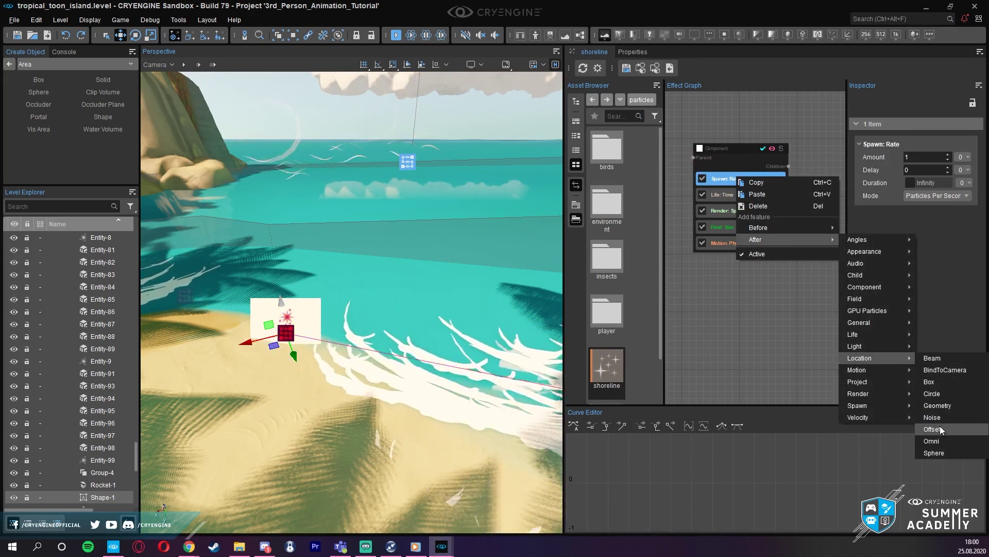
pyautogui.click(938, 405)
pyautogui.click(736, 240)
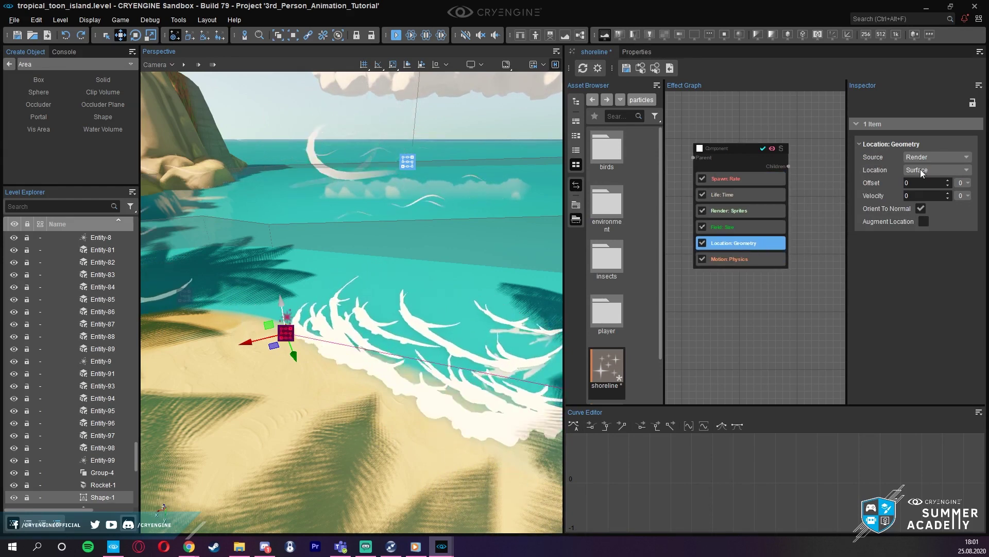
# - Set the Spawn: Rate amount of the shoreline effect to 50 particles per second
pyautogui.moveTo(412, 309); pyautogui.dragTo(352, 310, button='right')
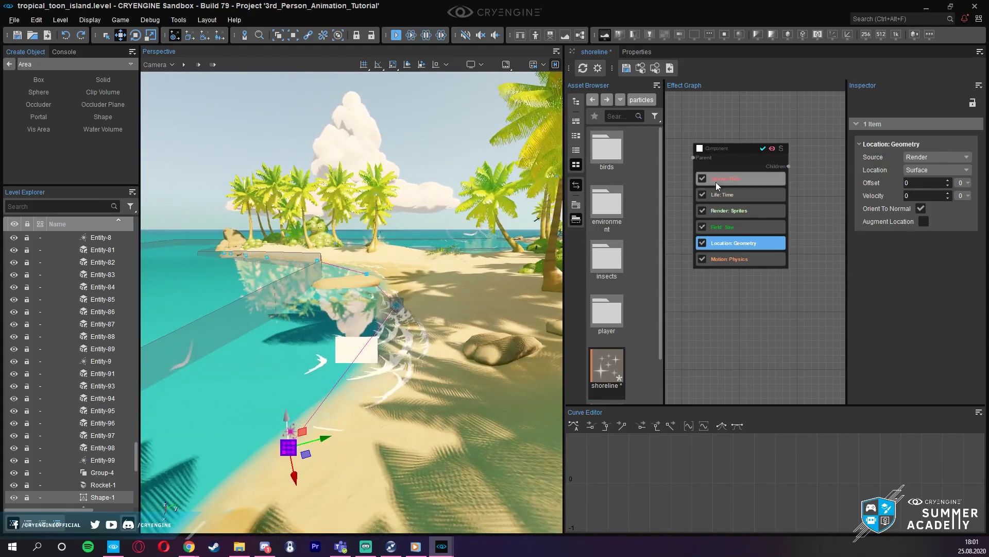
pyautogui.click(749, 179)
pyautogui.click(914, 157)
pyautogui.write('50')
pyautogui.press('Return')
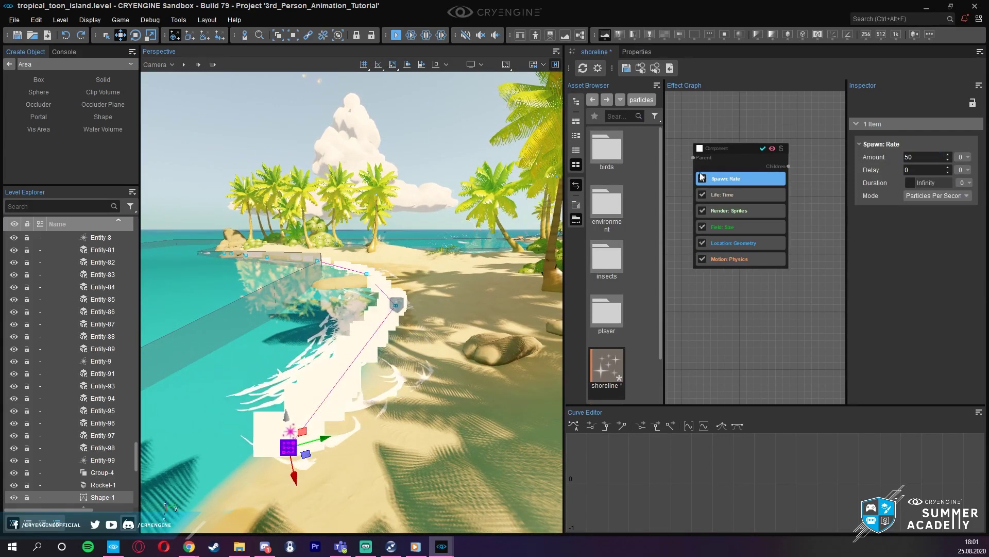
# - Add a Velocity: Directional feature after Location: Geometry and set its second velocity value to 1
pyautogui.moveTo(381, 298); pyautogui.dragTo(464, 306, button='right')
pyautogui.moveTo(344, 307); pyautogui.dragTo(414, 320, button='right')
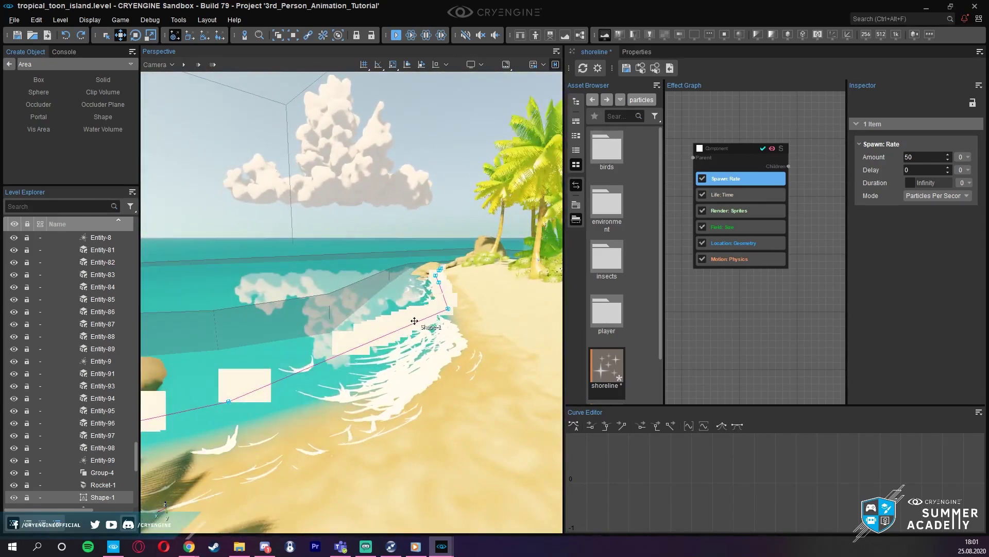
pyautogui.click(736, 243)
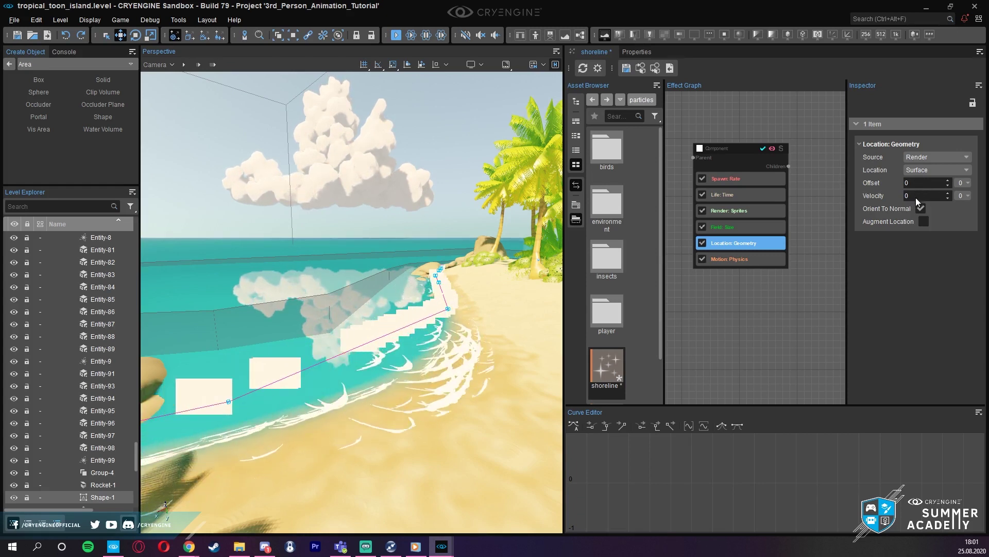
pyautogui.rightClick(734, 242)
pyautogui.moveTo(762, 307)
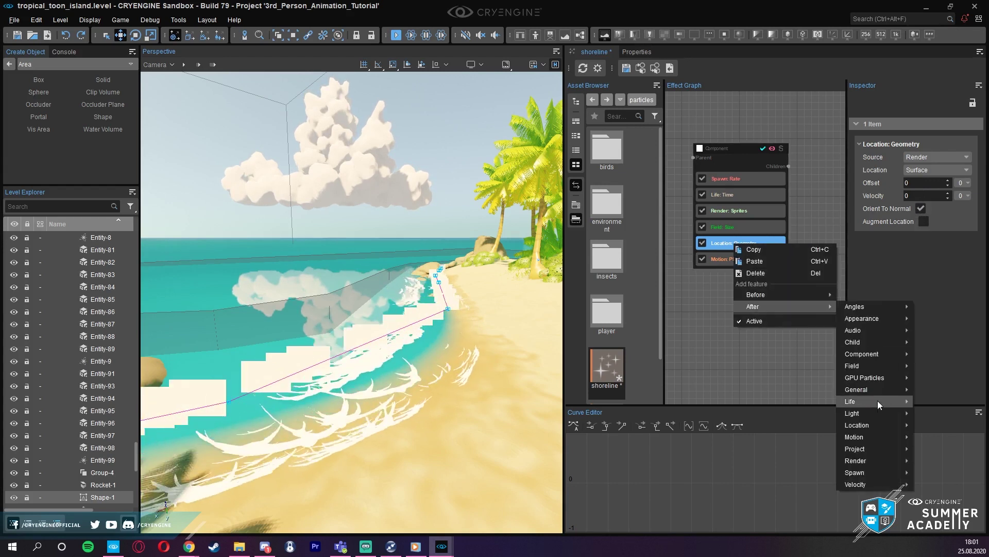
pyautogui.moveTo(876, 485)
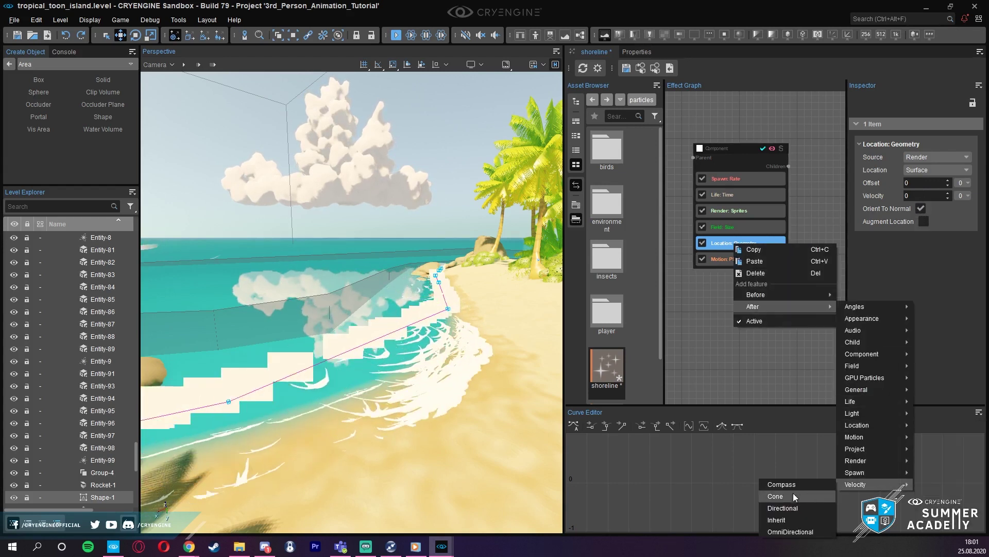
pyautogui.click(793, 509)
pyautogui.click(746, 260)
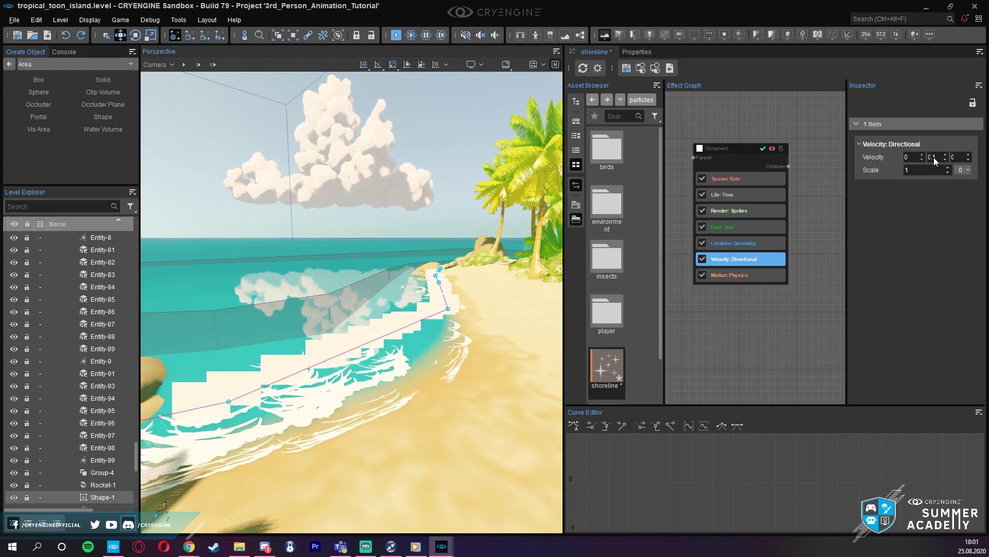
pyautogui.doubleClick(933, 157)
pyautogui.write('1')
# - Examine how the moving particles follow the area shape along the shoreline from several viewpoints
pyautogui.moveTo(371, 268); pyautogui.dragTo(415, 265, button='right')
pyautogui.press('w')
pyautogui.press('s')
pyautogui.moveTo(371, 328); pyautogui.dragTo(273, 312, button='right')
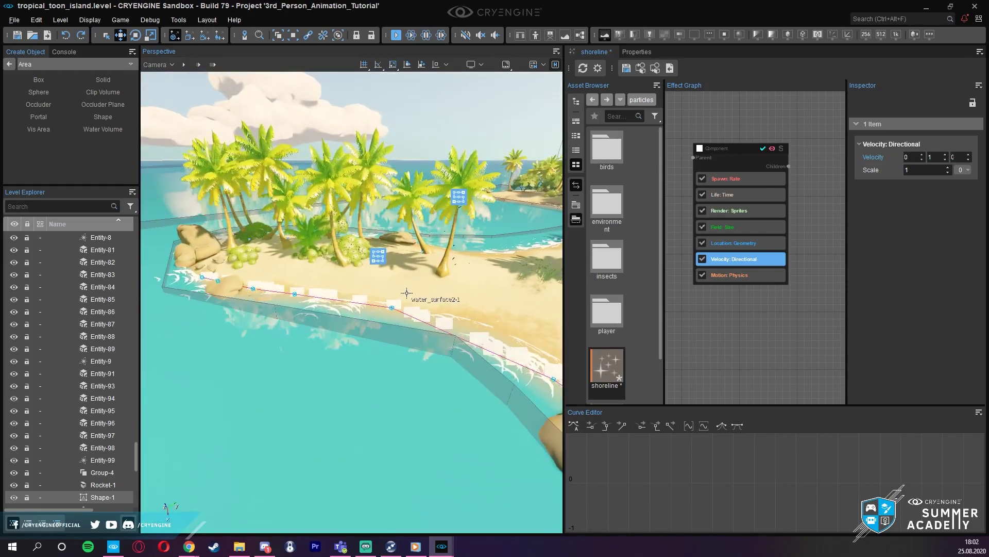
pyautogui.moveTo(403, 293); pyautogui.dragTo(419, 295, button='right')
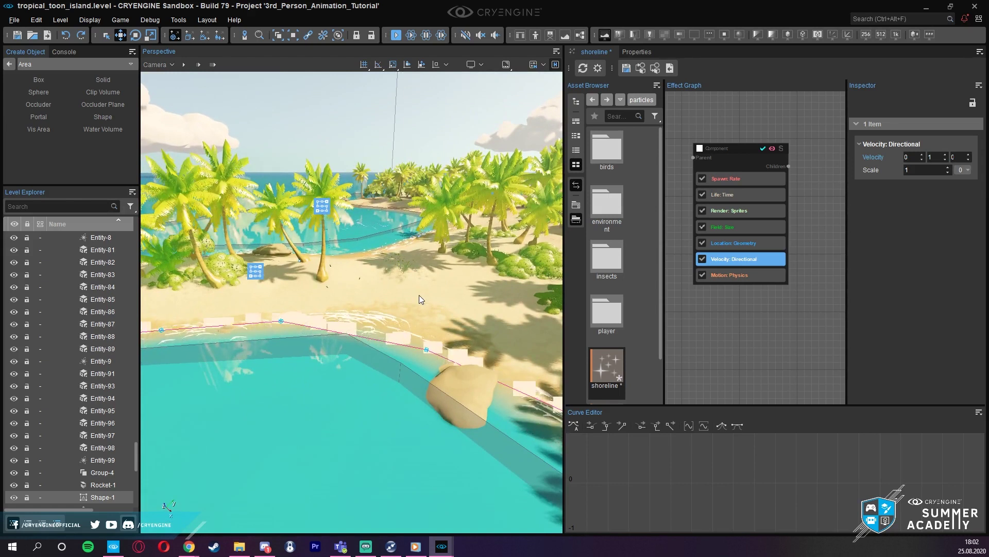
pyautogui.click(425, 350)
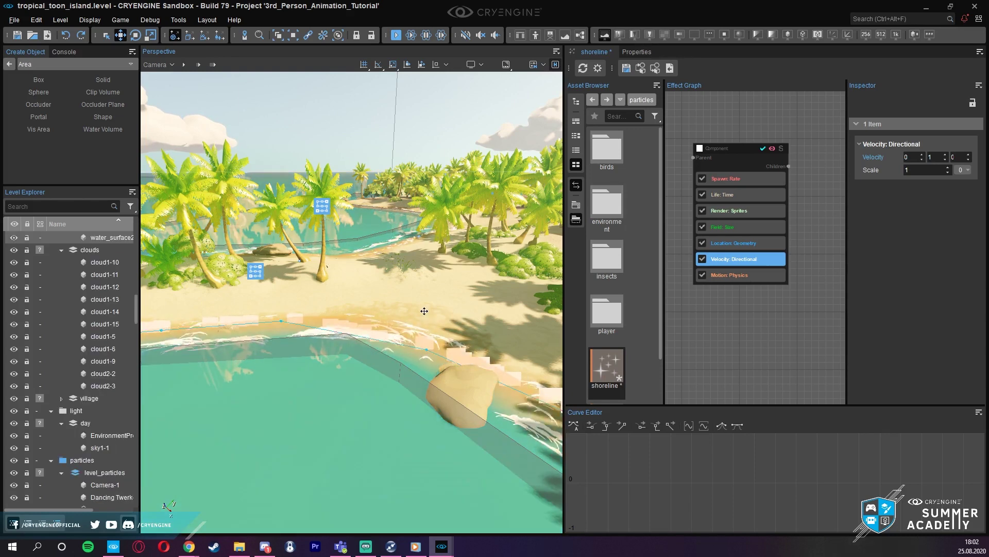
pyautogui.press('w')
pyautogui.moveTo(453, 271); pyautogui.dragTo(371, 257, button='right')
pyautogui.press('s')
pyautogui.moveTo(479, 319); pyautogui.dragTo(443, 301, button='right')
pyautogui.moveTo(443, 301); pyautogui.dragTo(444, 333, button='middle')
pyautogui.press('s')
pyautogui.moveTo(444, 301); pyautogui.dragTo(443, 335, button='right')
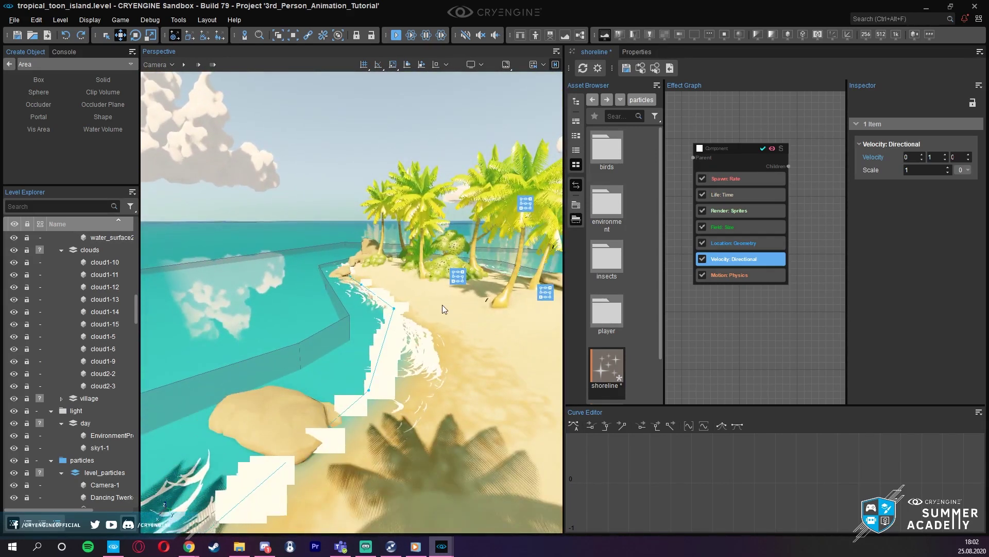
pyautogui.moveTo(442, 305)
pyautogui.mouseDown(button='right')
pyautogui.moveTo(428, 306)
pyautogui.moveTo(442, 305)
pyautogui.mouseUp(button='right')
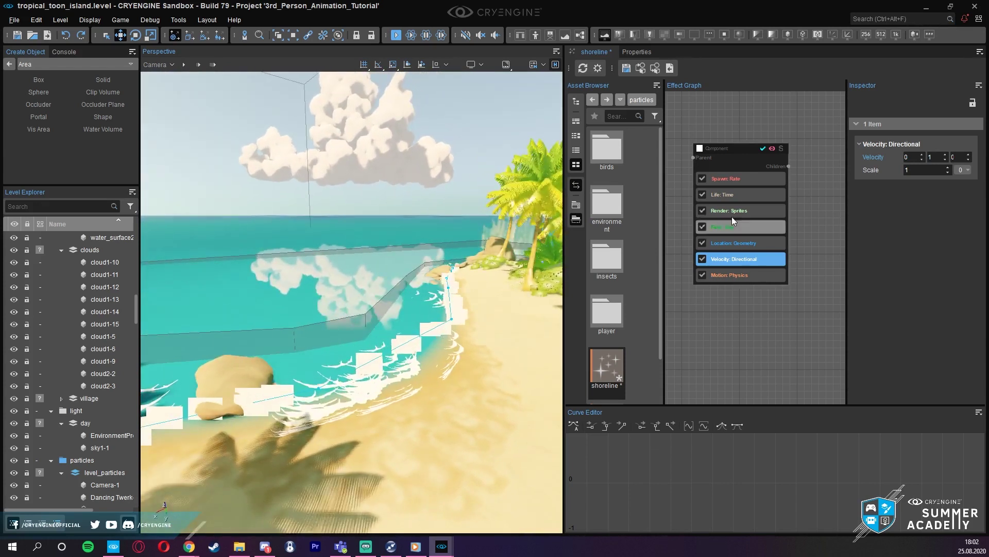
# - Try the Velocity facing mode on the Render: Sprites feature
pyautogui.click(735, 179)
pyautogui.rightClick(746, 182)
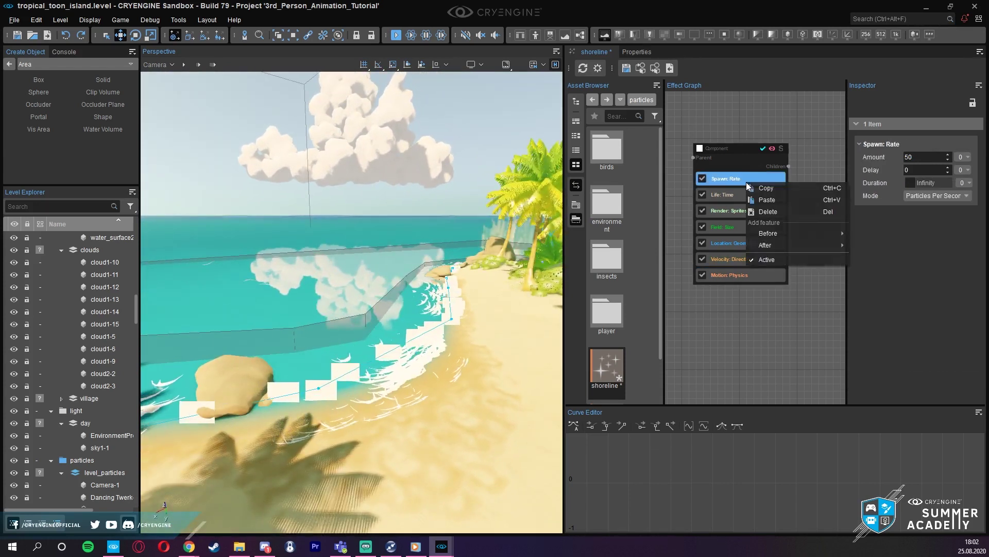
pyautogui.click(731, 211)
pyautogui.click(911, 171)
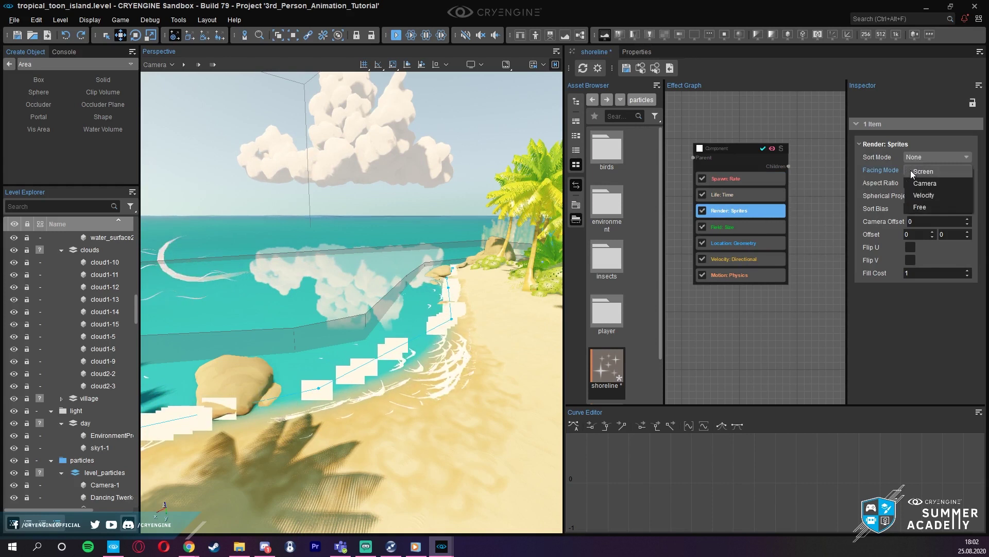
pyautogui.click(927, 196)
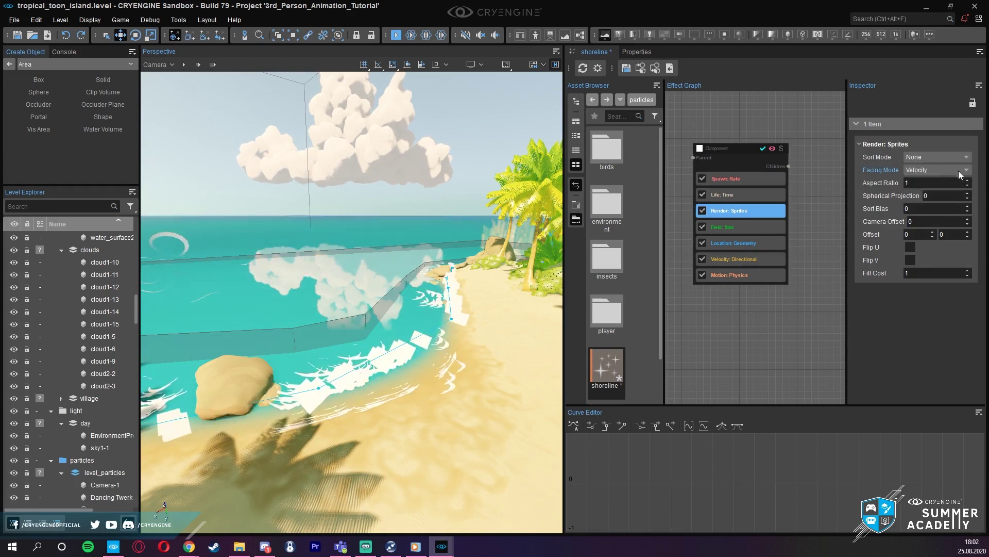
pyautogui.click(932, 169)
pyautogui.click(936, 176)
# - Set the Facing Mode of the Render: Sprites feature to Free and inspect the sprites along the beach
pyautogui.click(936, 170)
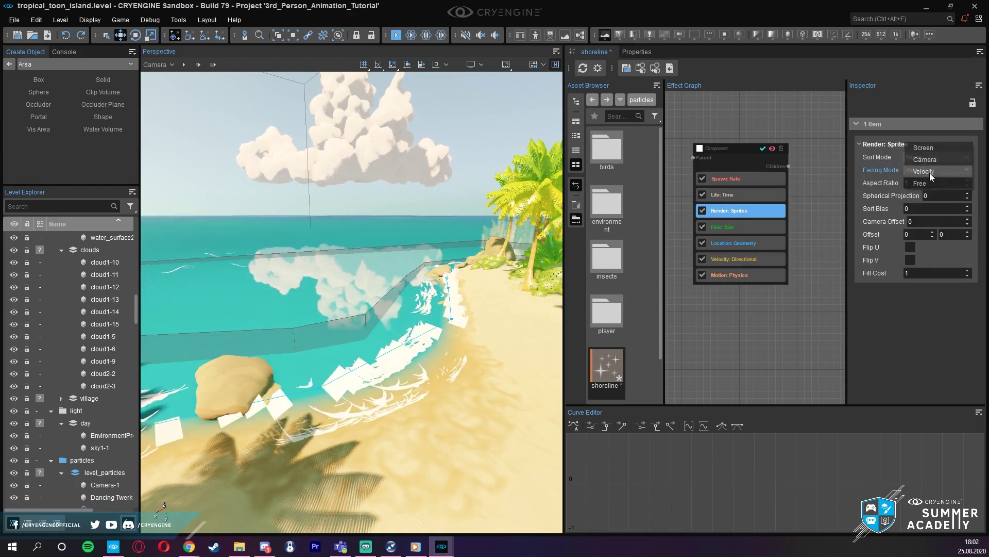
pyautogui.click(932, 183)
pyautogui.moveTo(351, 302); pyautogui.dragTo(299, 294, button='right')
pyautogui.moveTo(299, 392); pyautogui.dragTo(425, 396, button='right')
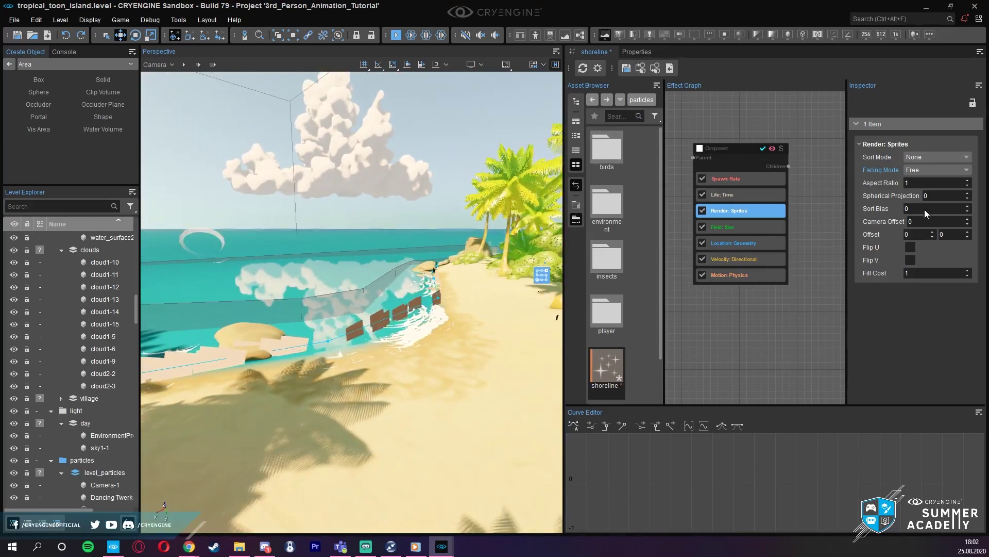
# - Add an Angles: Align feature after Render: Sprites and show its settings
pyautogui.rightClick(734, 213)
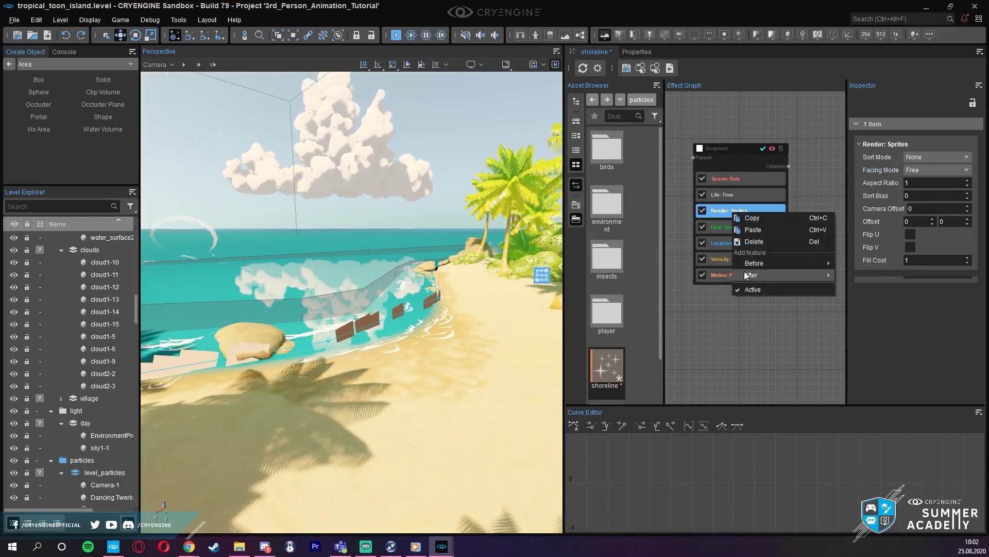
pyautogui.moveTo(758, 275)
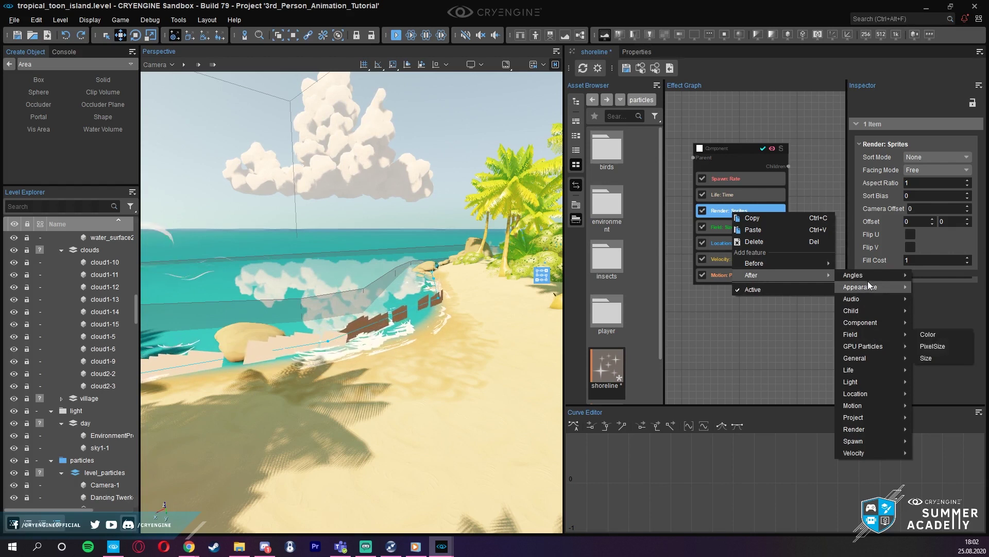
pyautogui.moveTo(868, 299)
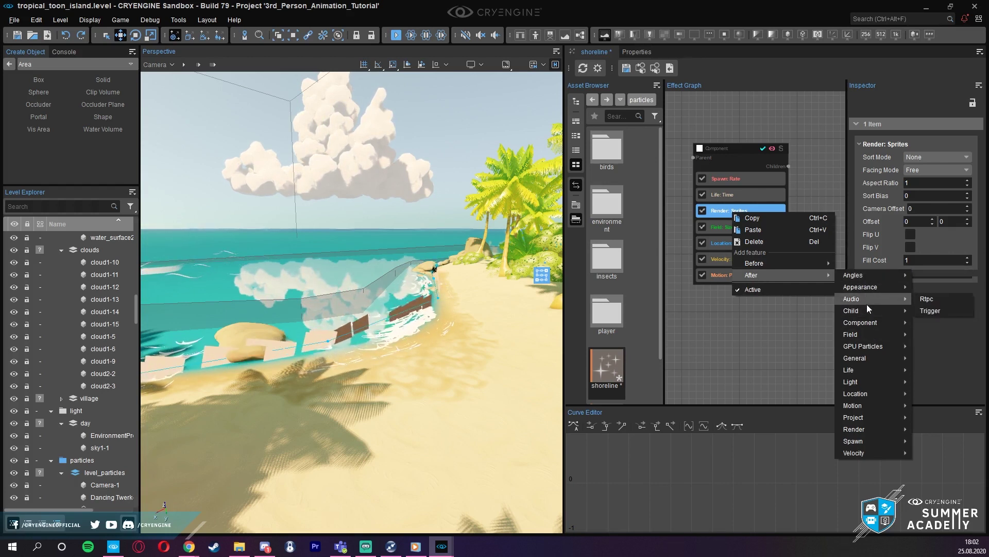
pyautogui.moveTo(897, 276)
pyautogui.click(928, 275)
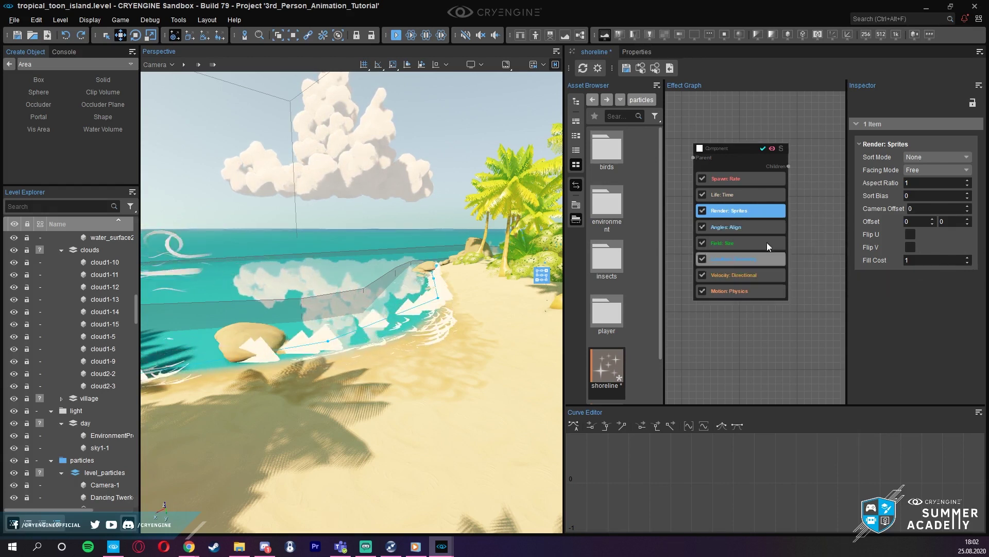
pyautogui.click(736, 228)
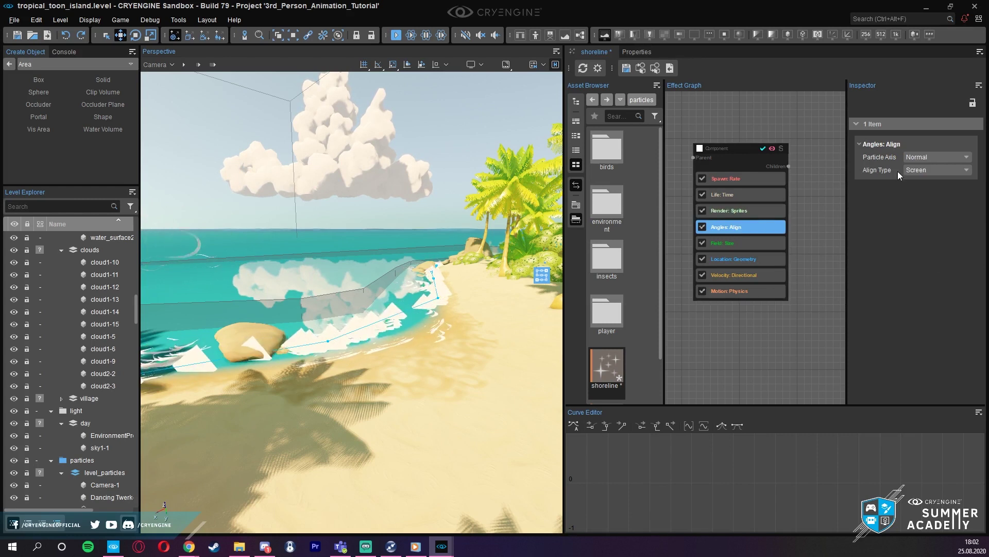
# - Set the Align Type of the Angles: Align feature to World, keeping Normal as the particle axis, and inspect the sprites
pyautogui.click(922, 157)
pyautogui.click(913, 170)
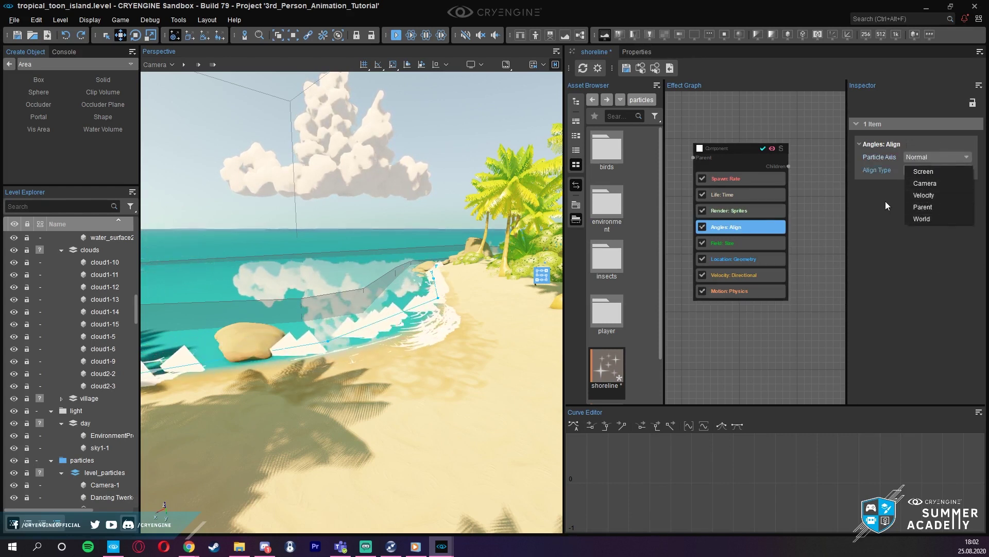
pyautogui.press('w')
pyautogui.moveTo(484, 295)
pyautogui.mouseDown(button='right')
pyautogui.moveTo(526, 299)
pyautogui.moveTo(551, 330)
pyautogui.moveTo(554, 309)
pyautogui.moveTo(510, 302)
pyautogui.moveTo(521, 351)
pyautogui.moveTo(495, 340)
pyautogui.moveTo(484, 297)
pyautogui.mouseUp(button='right')
pyautogui.press('s')
# - Add a second Angles: Align feature directly after the existing one and show its settings
pyautogui.rightClick(726, 228)
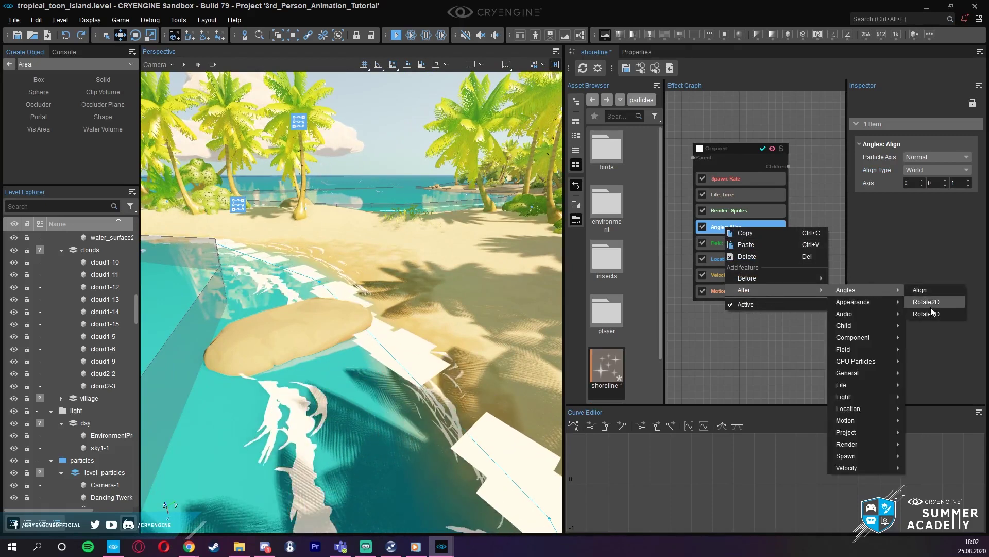
pyautogui.click(928, 292)
pyautogui.click(763, 243)
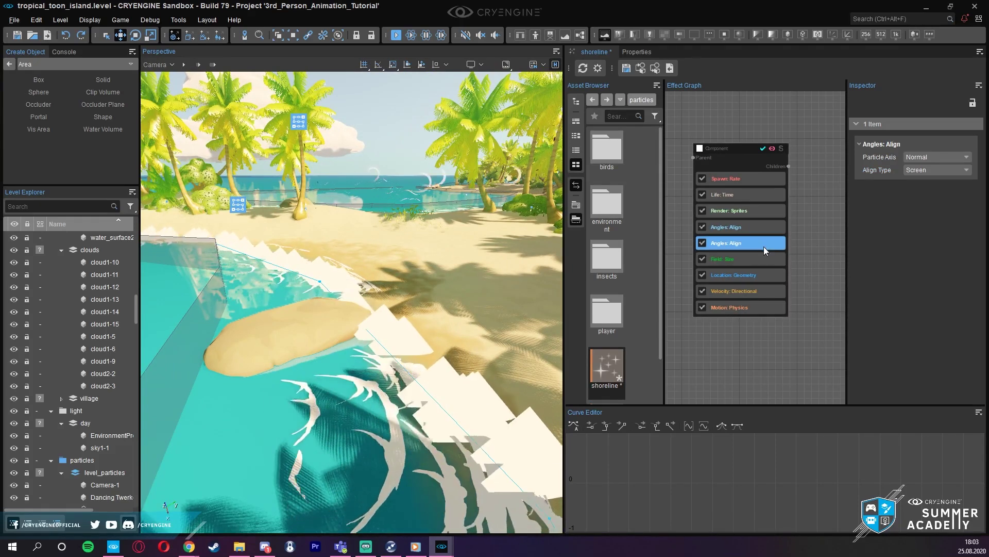
# - Set the second Angles: Align feature's Particle Axis to Forward and Align Type to Velocity, and inspect the sprites along the beach
pyautogui.click(923, 172)
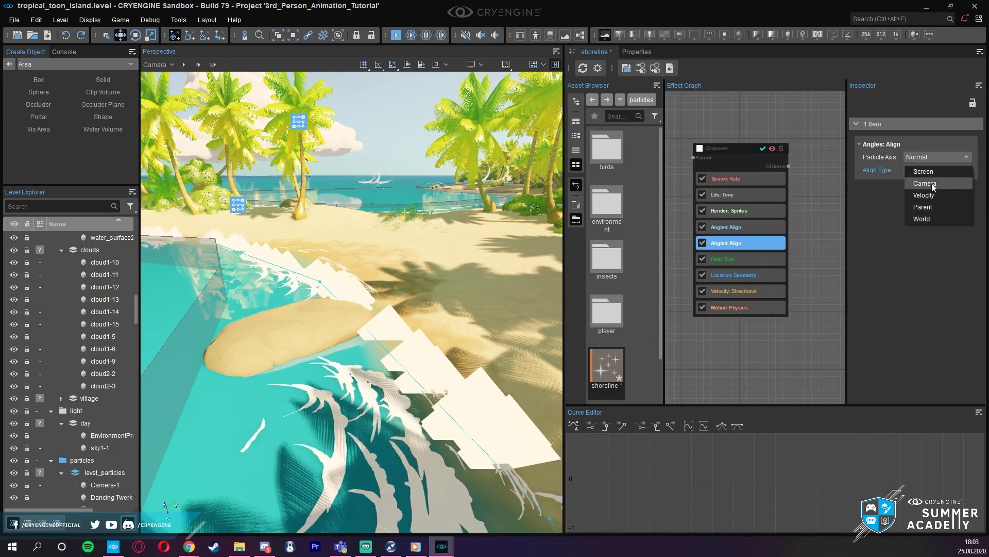
pyautogui.click(924, 172)
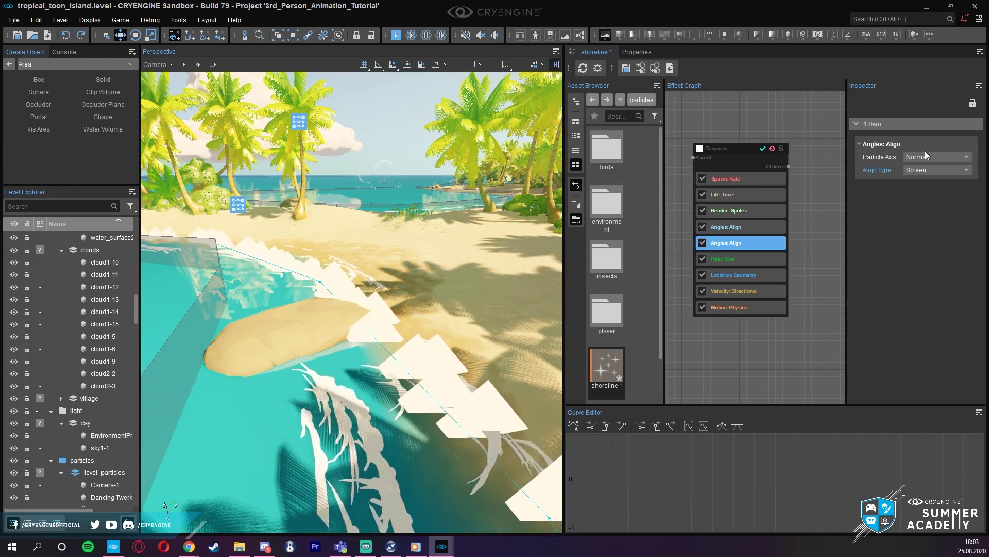
pyautogui.click(925, 157)
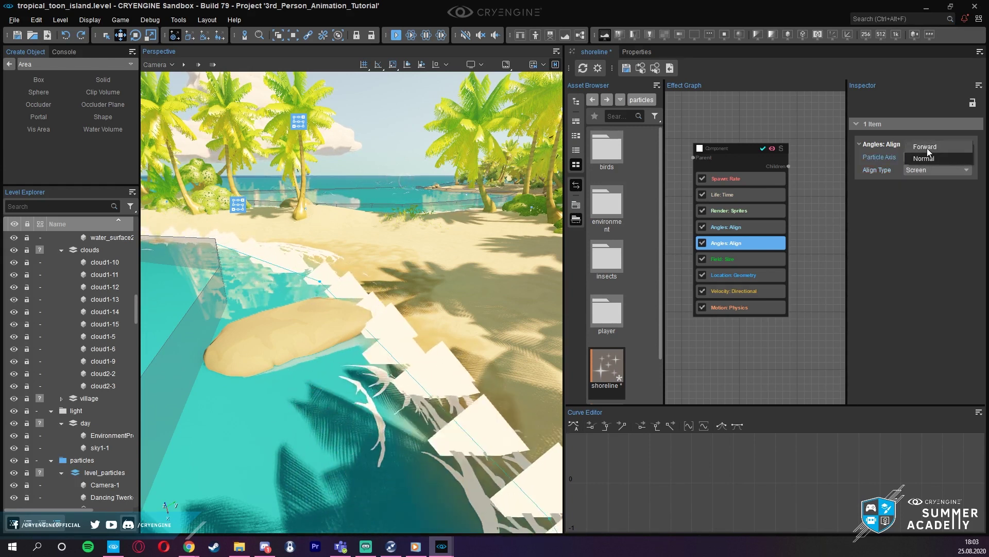
pyautogui.click(927, 147)
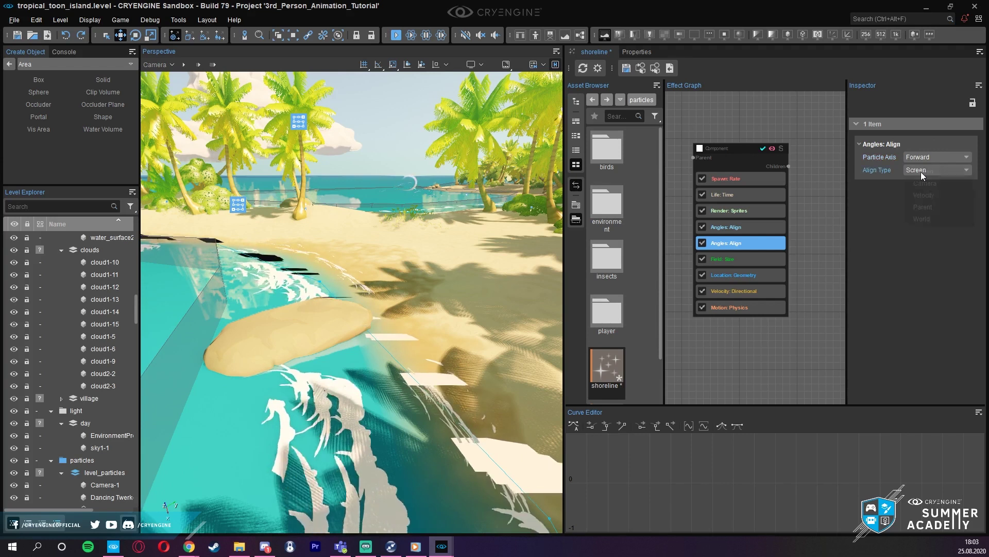
pyautogui.click(920, 172)
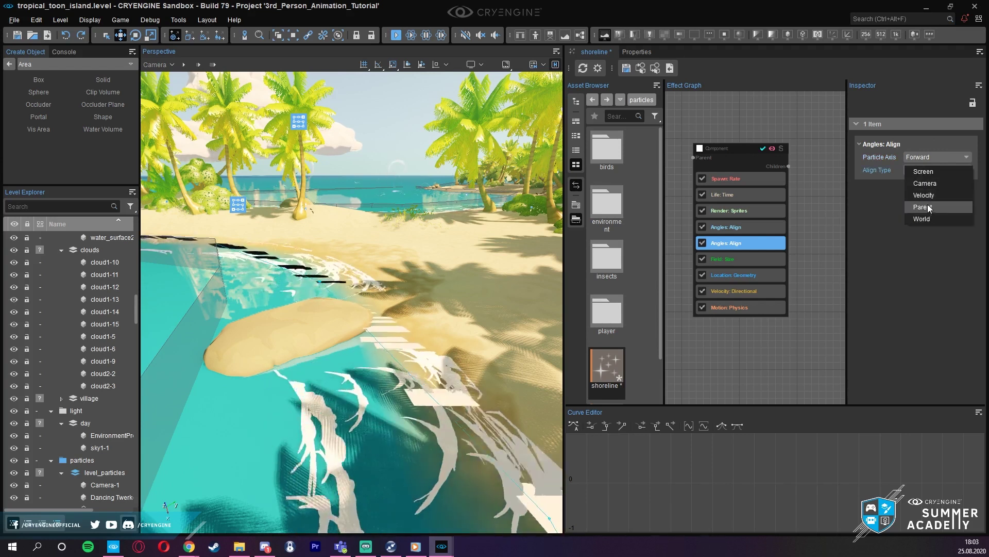
pyautogui.click(925, 195)
pyautogui.moveTo(438, 309); pyautogui.dragTo(360, 330, button='right')
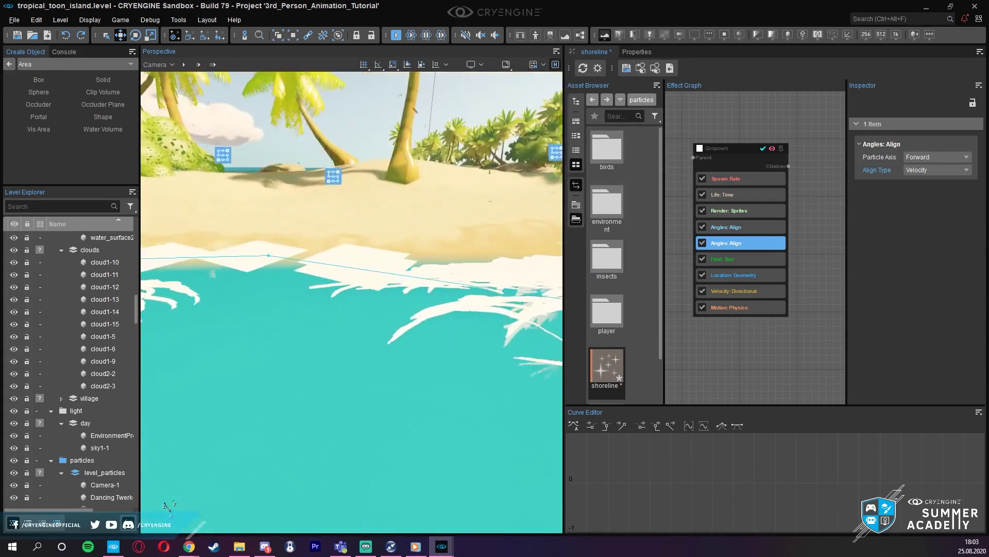
pyautogui.moveTo(376, 310)
pyautogui.mouseDown(button='right')
pyautogui.moveTo(398, 311)
pyautogui.moveTo(333, 310)
pyautogui.moveTo(366, 312)
pyautogui.moveTo(365, 322)
pyautogui.mouseUp(button='right')
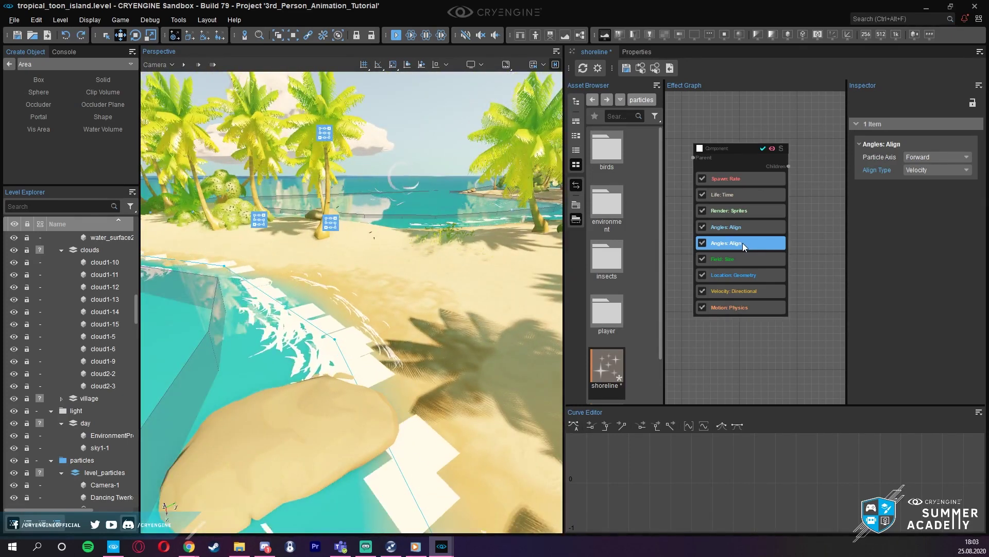
# - Add an Appearance: Material feature before Location: Geometry and show its settings
pyautogui.rightClick(743, 274)
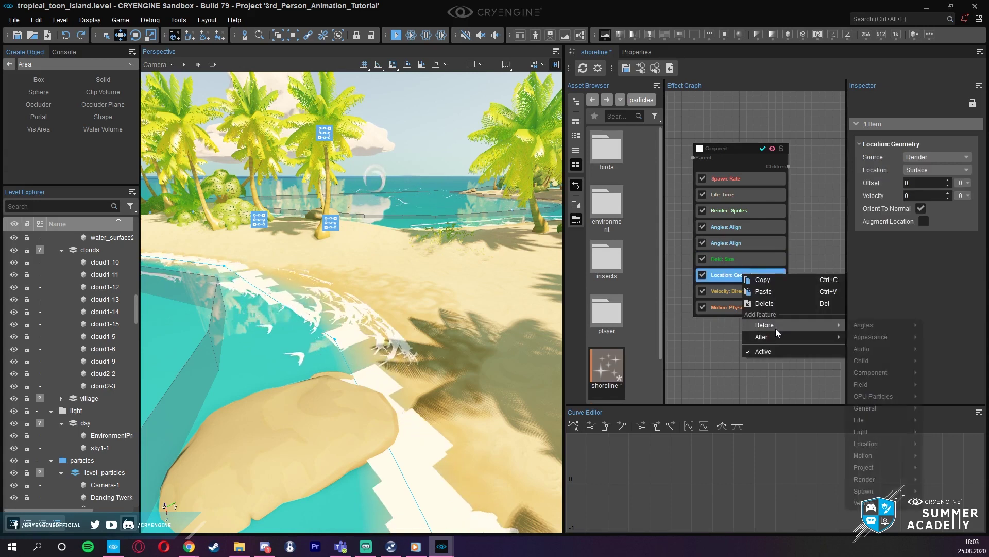
pyautogui.moveTo(776, 326)
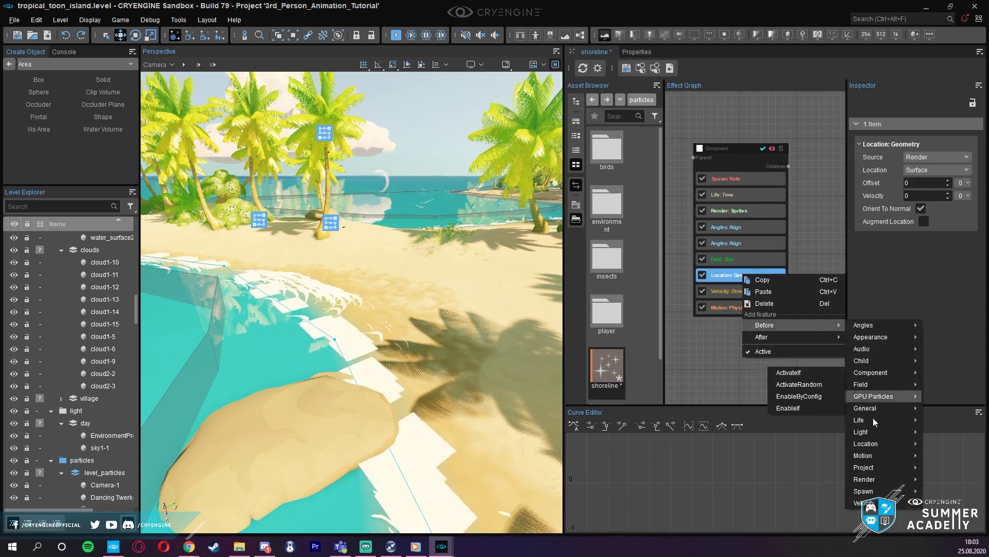
pyautogui.moveTo(866, 451)
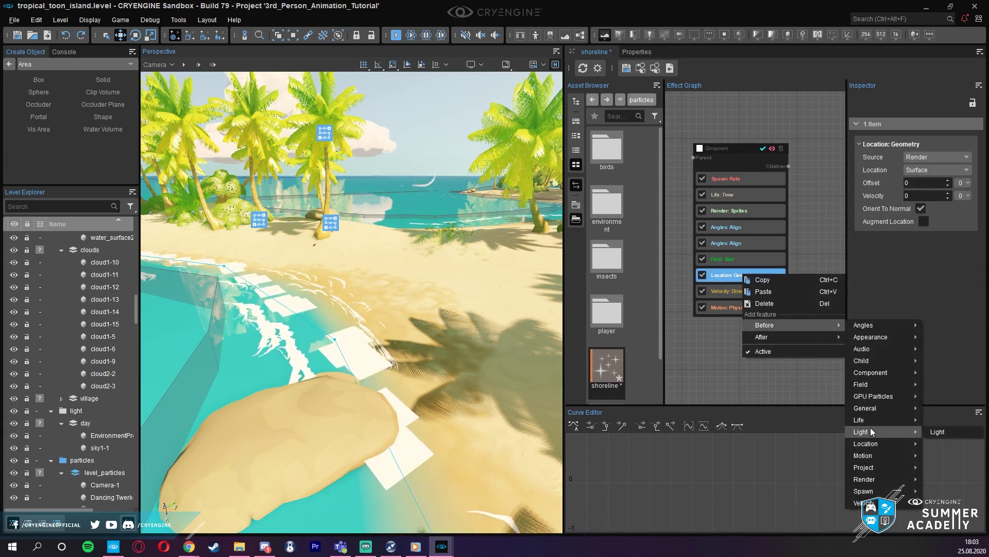
pyautogui.moveTo(861, 481)
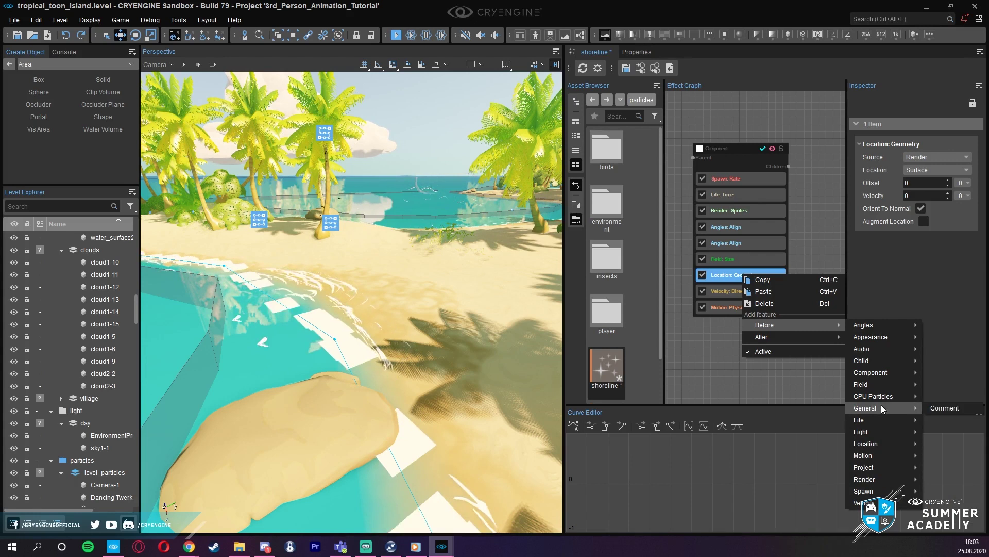
pyautogui.moveTo(879, 337)
pyautogui.click(803, 350)
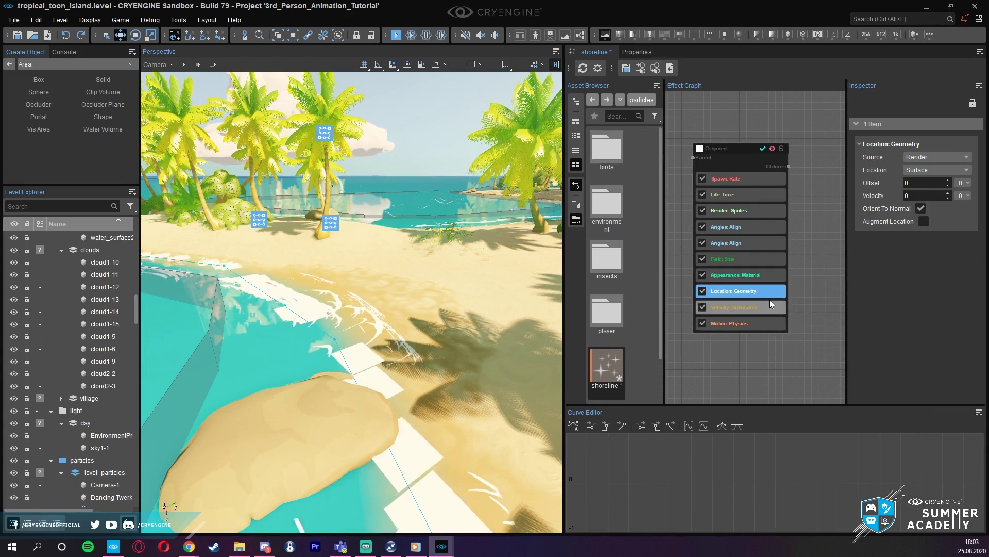
pyautogui.click(759, 274)
# - Assign the wave1 texture from the project assets to the Appearance: Material feature
pyautogui.click(968, 171)
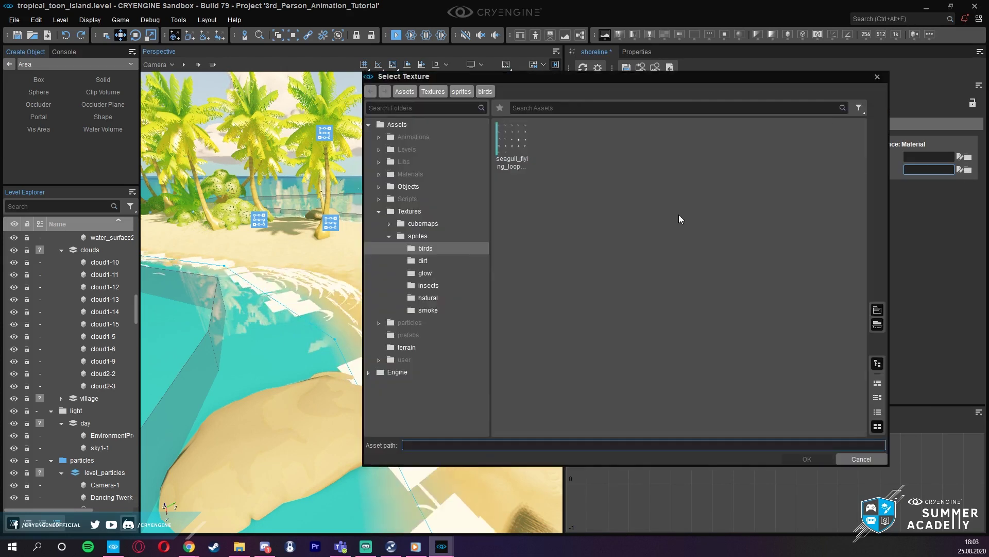
pyautogui.click(379, 212)
pyautogui.click(399, 212)
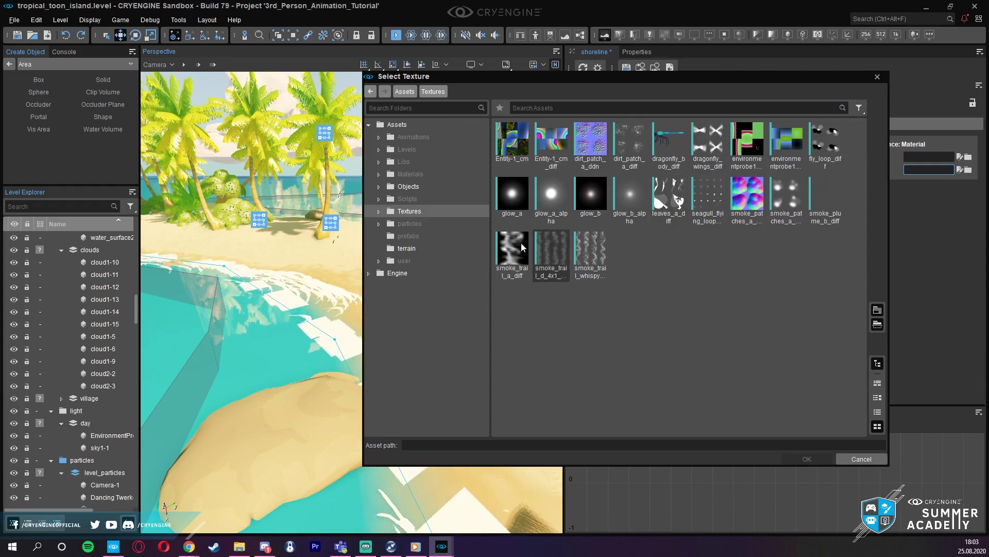
pyautogui.click(422, 248)
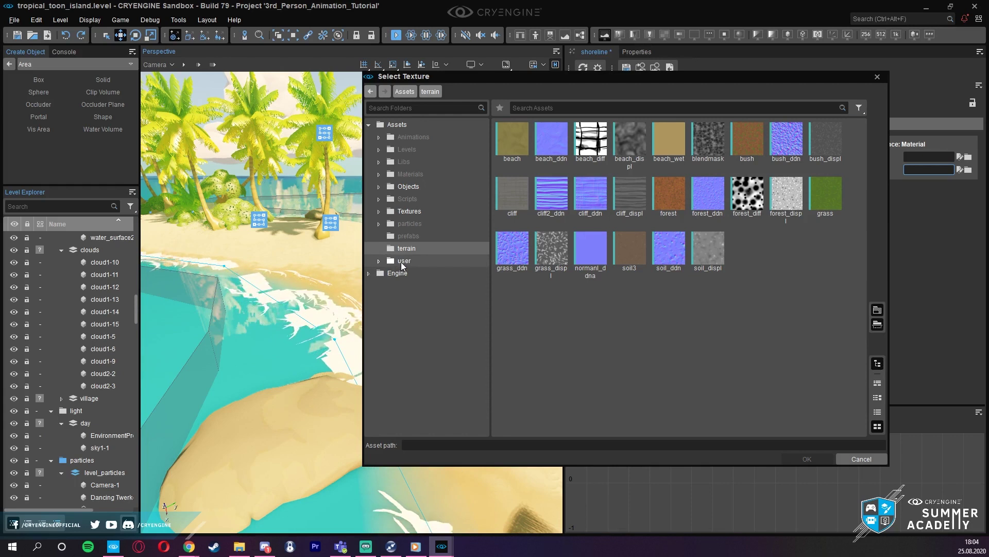
pyautogui.click(396, 125)
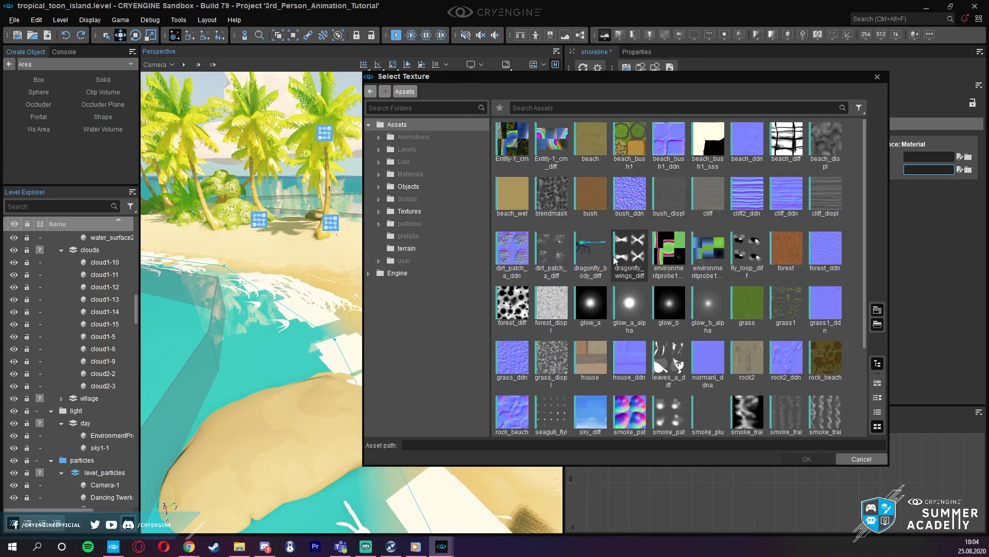
pyautogui.moveTo(866, 236); pyautogui.dragTo(855, 339)
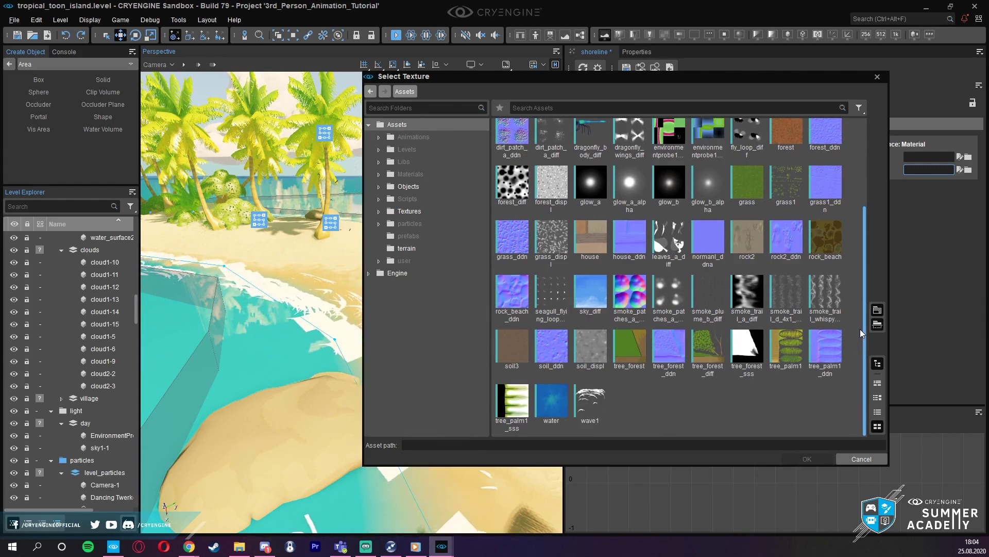
pyautogui.scroll(1, 857, 301)
pyautogui.scroll(1, 858, 301)
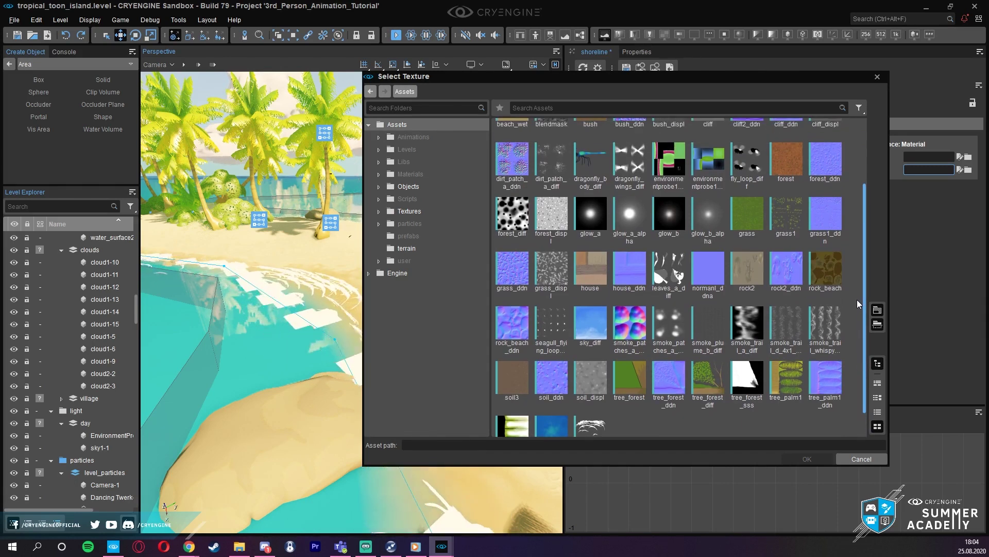
pyautogui.scroll(-1, 858, 304)
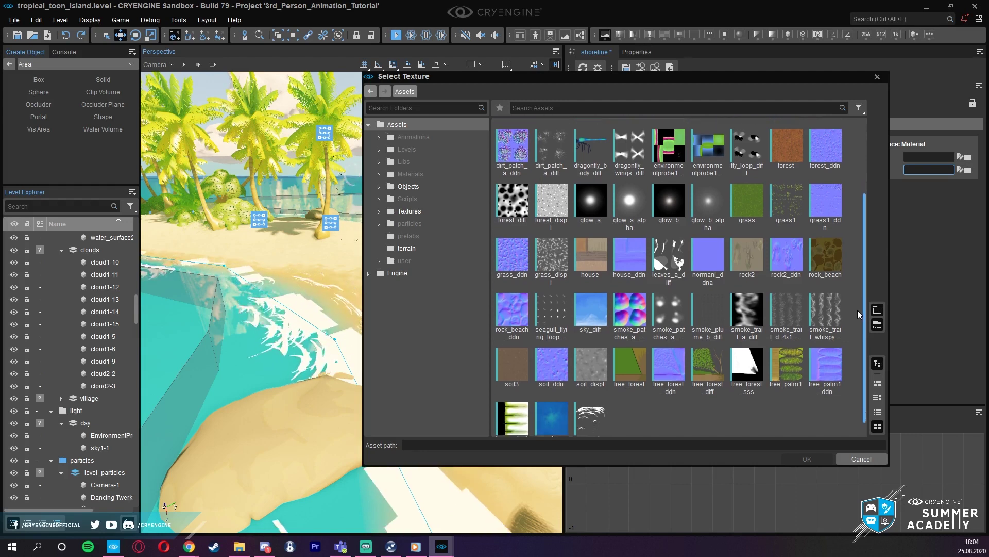
pyautogui.click(590, 410)
pyautogui.click(807, 459)
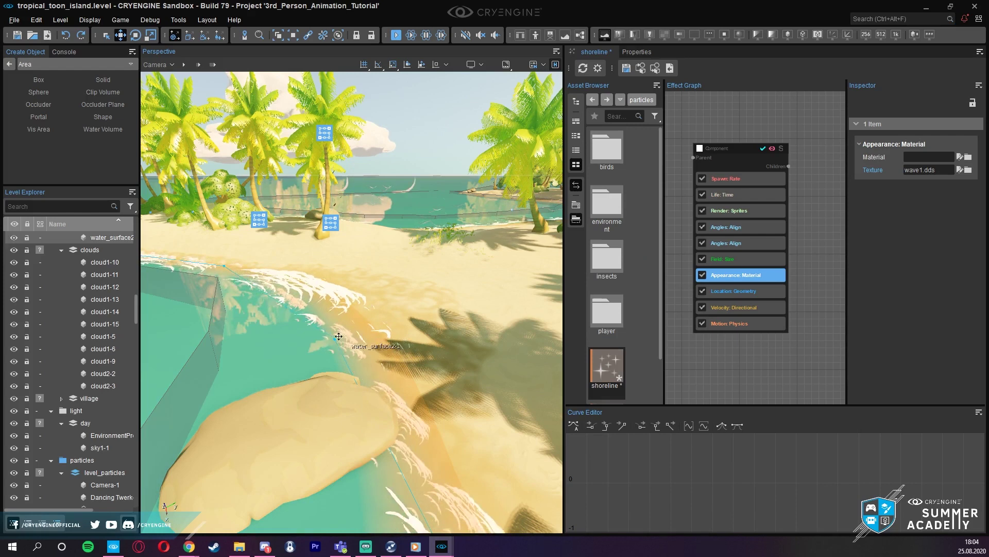
# - Select the area shape on the beach and inspect the wave sprites emitted along it
pyautogui.moveTo(430, 342)
pyautogui.mouseDown(button='right')
pyautogui.moveTo(479, 381)
pyautogui.moveTo(536, 382)
pyautogui.moveTo(495, 384)
pyautogui.moveTo(436, 353)
pyautogui.mouseUp(button='right')
pyautogui.click(334, 373)
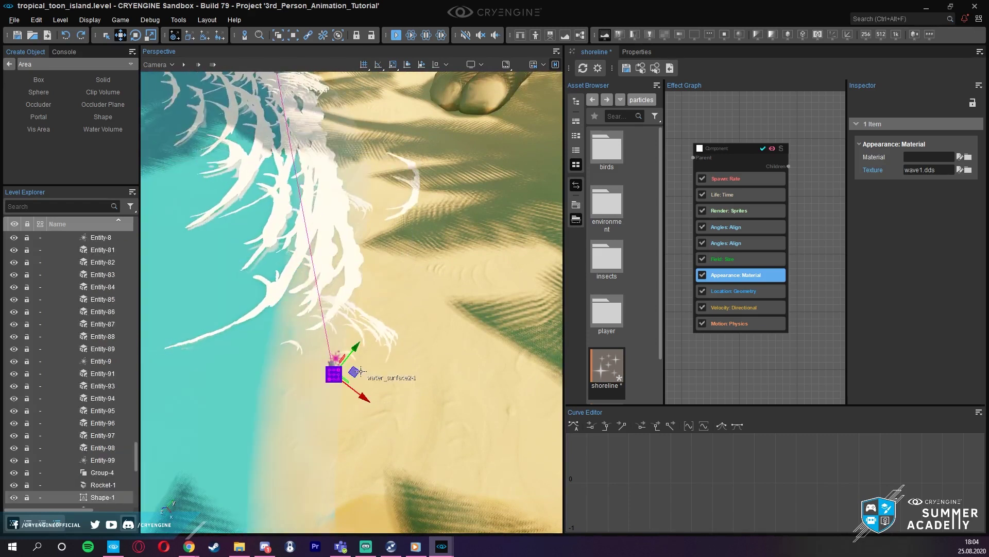
pyautogui.scroll(-3, 354, 375)
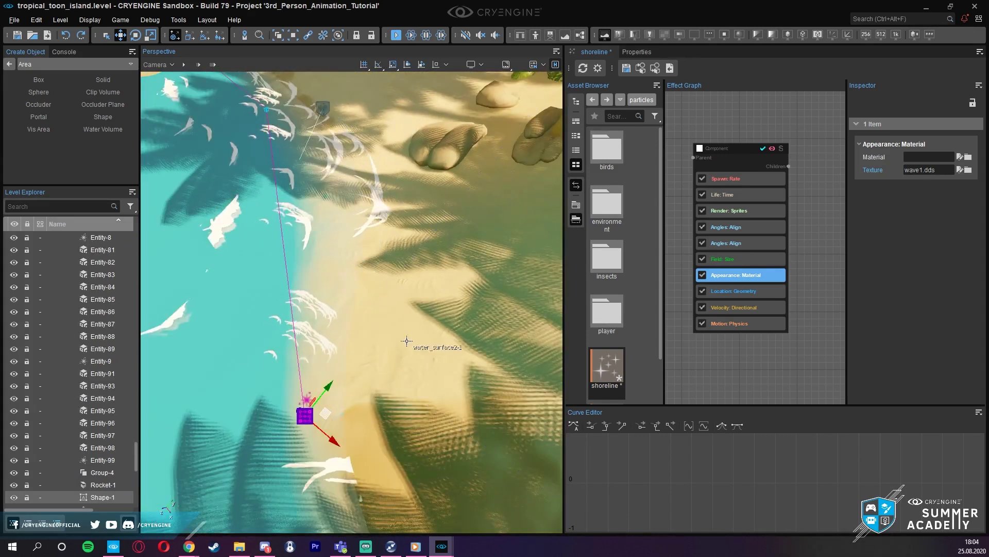
# - Move the Field: Size feature directly below Render: Sprites and set its value to 5
pyautogui.click(742, 196)
pyautogui.rightClick(738, 193)
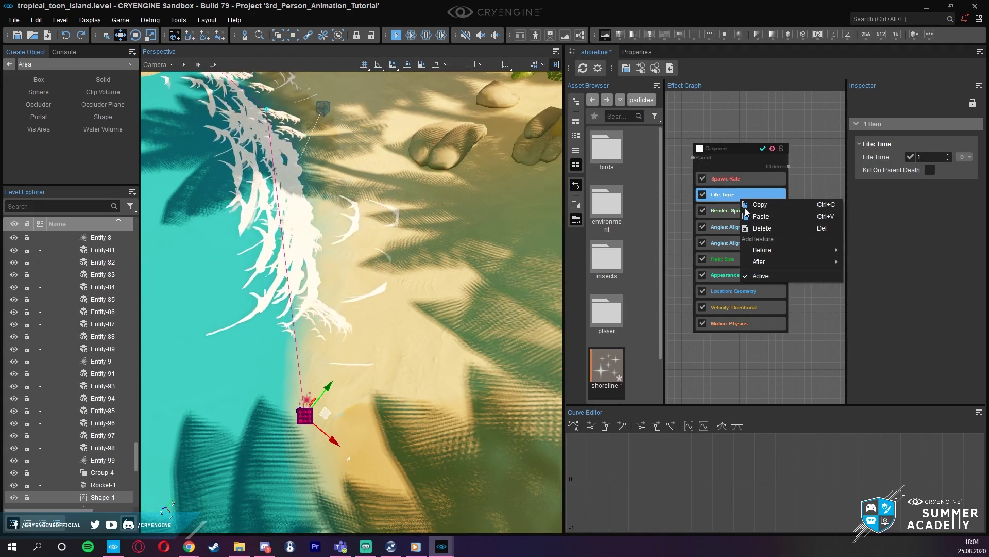
pyautogui.moveTo(784, 253)
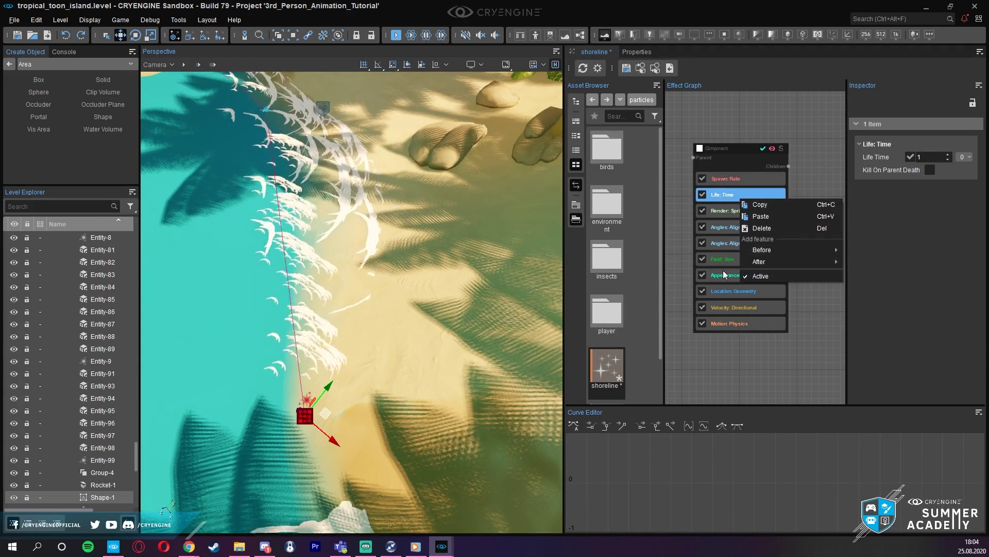
pyautogui.click(716, 245)
pyautogui.moveTo(726, 259); pyautogui.dragTo(736, 227)
pyautogui.doubleClick(925, 156)
pyautogui.write('5')
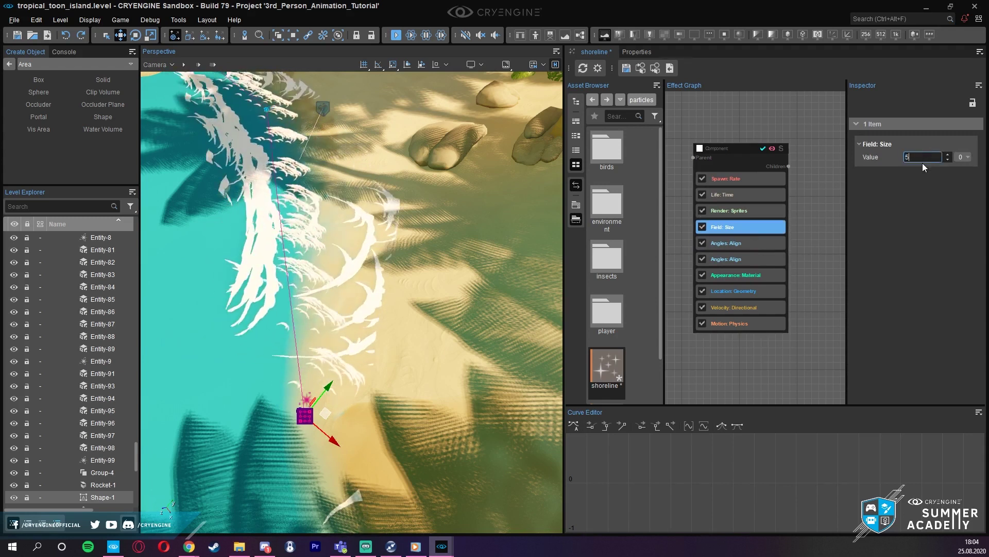
pyautogui.press('Return')
# - Set the Amount of the Spawn: Rate feature to 20 and inspect the waves along the shoreline
pyautogui.press('s')
pyautogui.moveTo(304, 291); pyautogui.dragTo(309, 186, button='right')
pyautogui.click(743, 178)
pyautogui.doubleClick(916, 158)
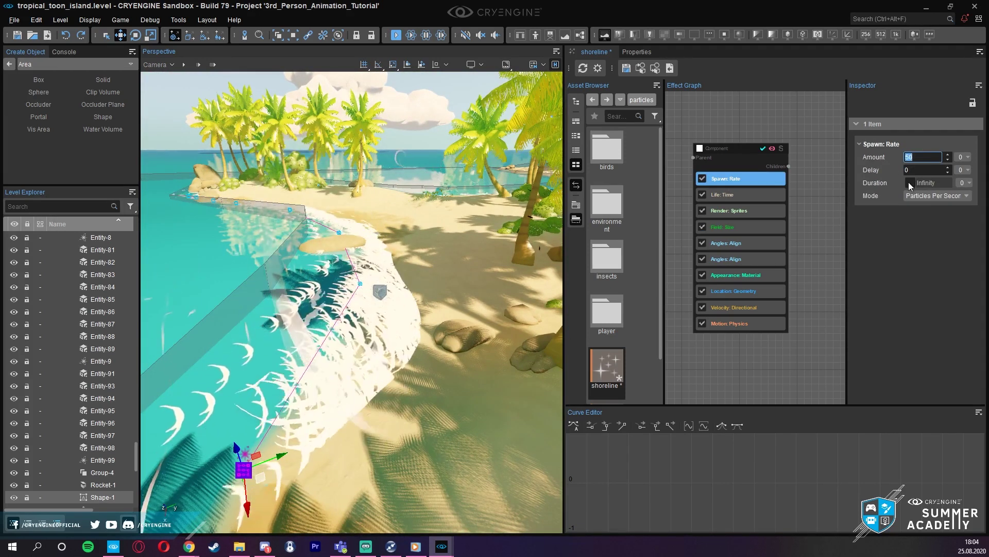
pyautogui.write('20')
pyautogui.press('Return')
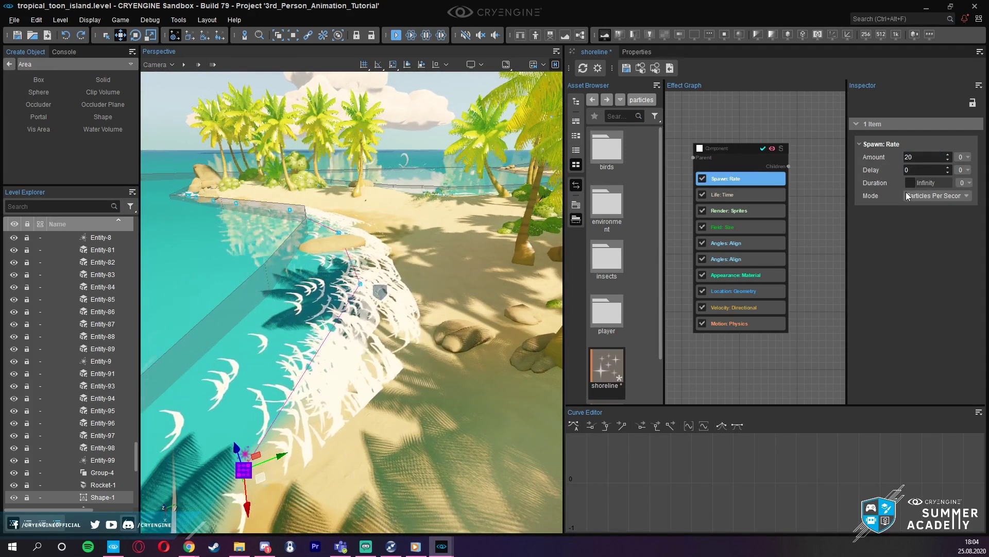
pyautogui.moveTo(298, 340); pyautogui.dragTo(432, 318, button='right')
pyautogui.moveTo(417, 307); pyautogui.dragTo(424, 287)
pyautogui.moveTo(424, 287); pyautogui.dragTo(392, 304, button='right')
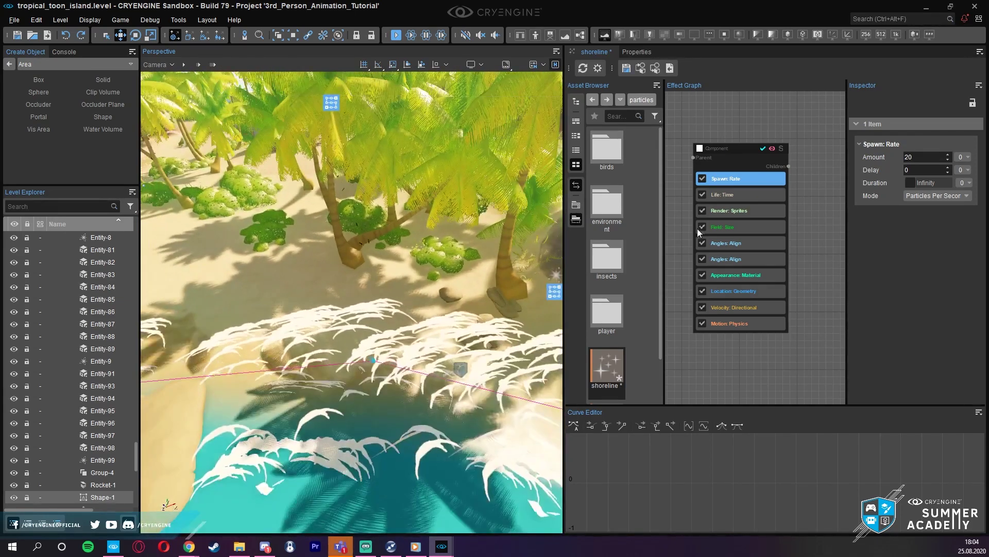
# - Set the particle life time in the Life: Time feature to 3
pyautogui.click(743, 196)
pyautogui.doubleClick(931, 156)
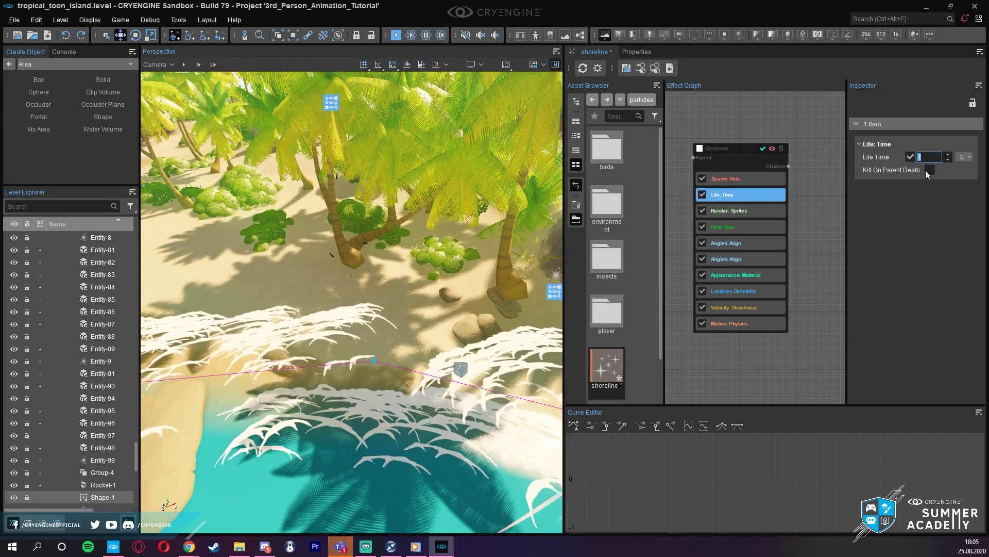
pyautogui.write('3')
pyautogui.press('Return')
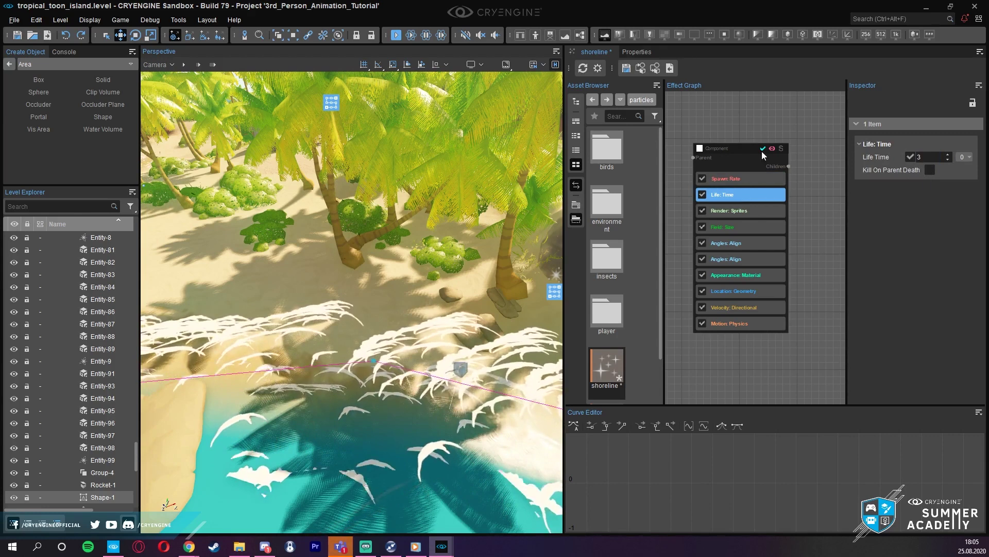
# - Examine the shoreline foam particles along the beach and around the sandbank from several viewpoints
pyautogui.press('s')
pyautogui.moveTo(373, 326); pyautogui.dragTo(407, 330, button='right')
pyautogui.press('w')
pyautogui.moveTo(350, 314); pyautogui.dragTo(365, 296, button='right')
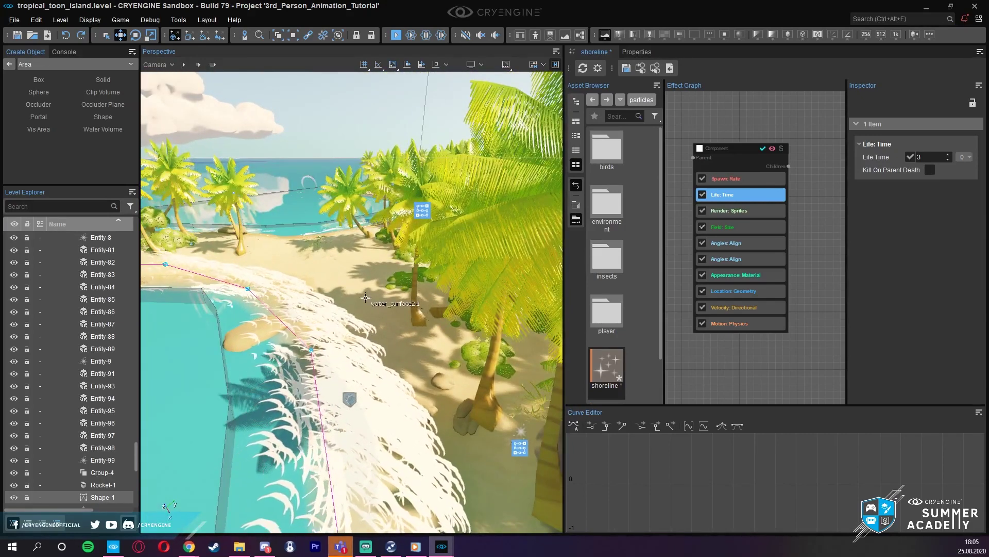
pyautogui.moveTo(308, 247); pyautogui.dragTo(296, 233, button='middle')
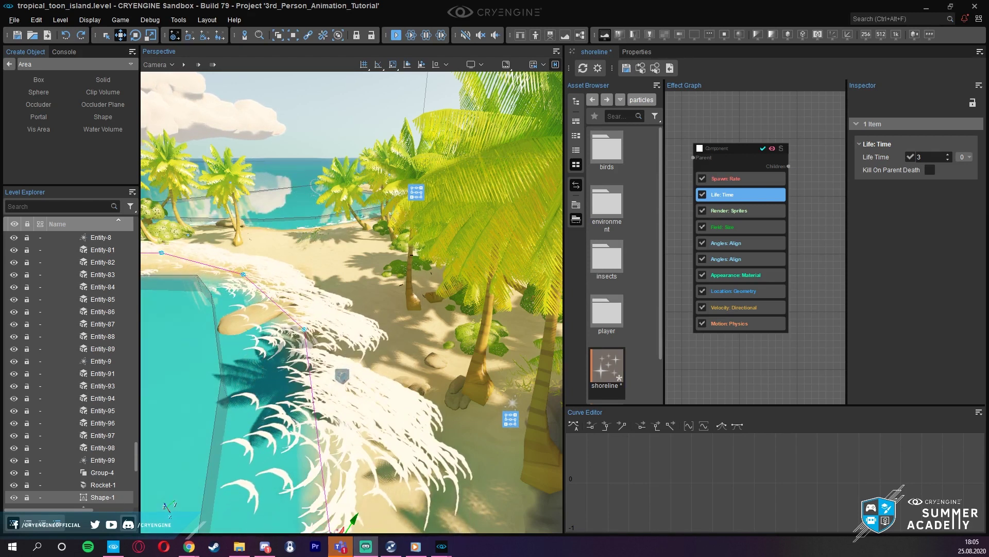
pyautogui.moveTo(253, 250); pyautogui.dragTo(232, 243, button='right')
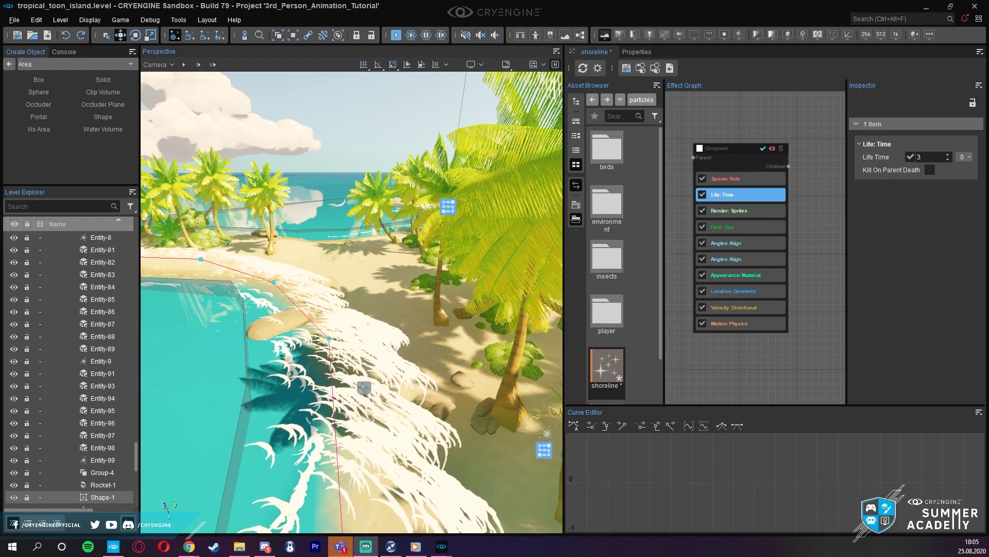
pyautogui.moveTo(400, 187); pyautogui.dragTo(398, 183, button='right')
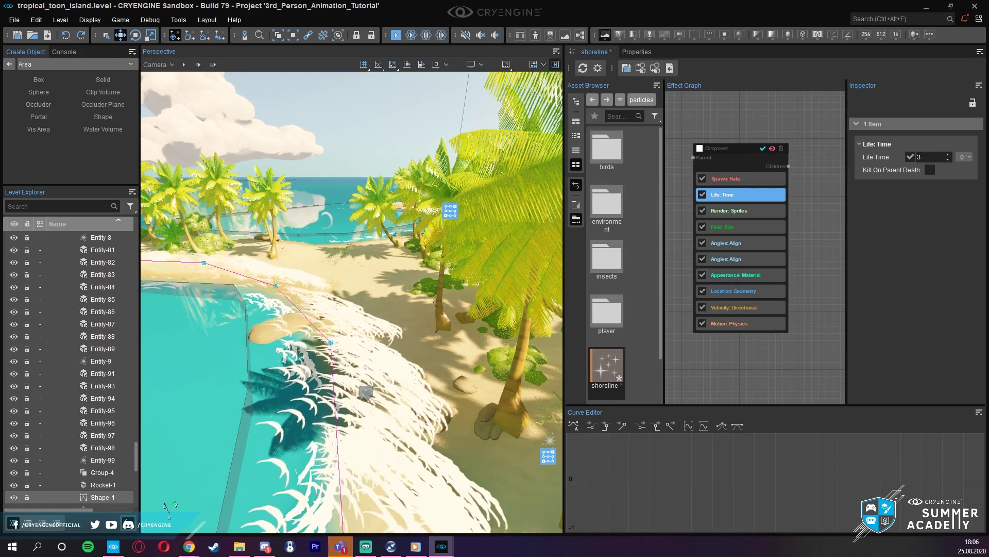
pyautogui.moveTo(397, 198); pyautogui.dragTo(366, 200, button='right')
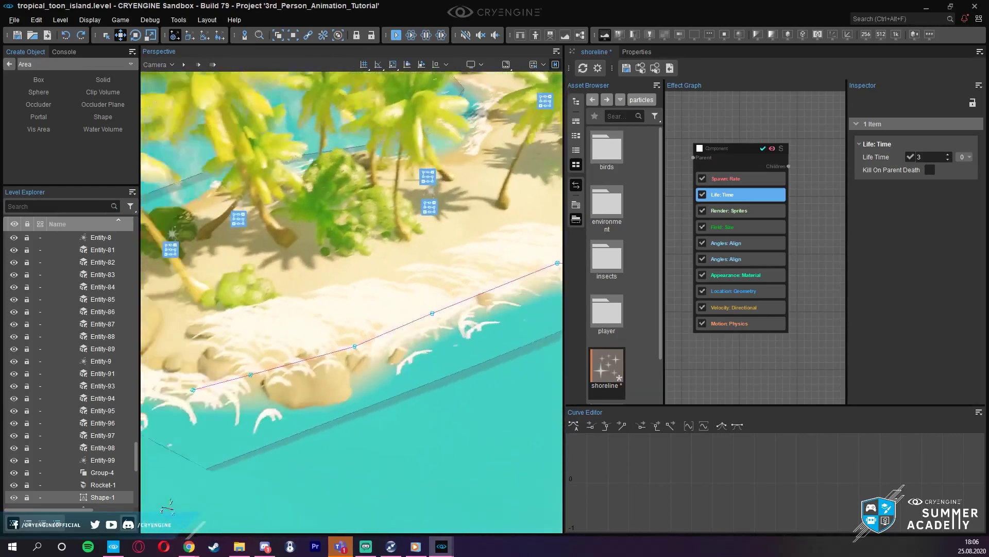
pyautogui.moveTo(340, 237); pyautogui.dragTo(281, 235, button='right')
pyautogui.moveTo(369, 399); pyautogui.dragTo(437, 353, button='right')
pyautogui.moveTo(371, 404); pyautogui.dragTo(349, 413)
pyautogui.hotkey('ctrl', 'z')
pyautogui.hotkey('ctrl', 'z')
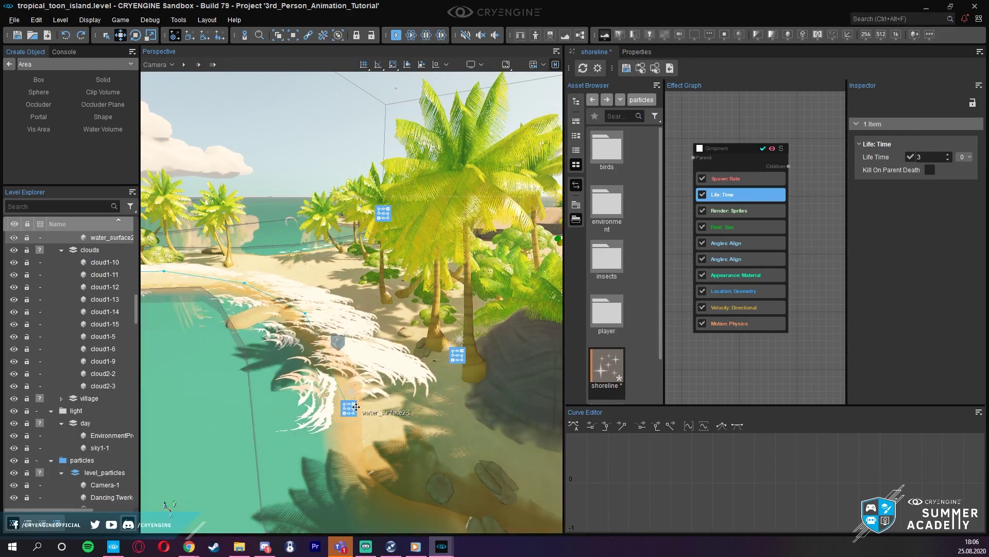
# - Move the foam's area shape away from the beach and out into the water
pyautogui.press('s')
pyautogui.moveTo(346, 419); pyautogui.dragTo(259, 445)
pyautogui.moveTo(239, 422); pyautogui.dragTo(233, 475, button='middle')
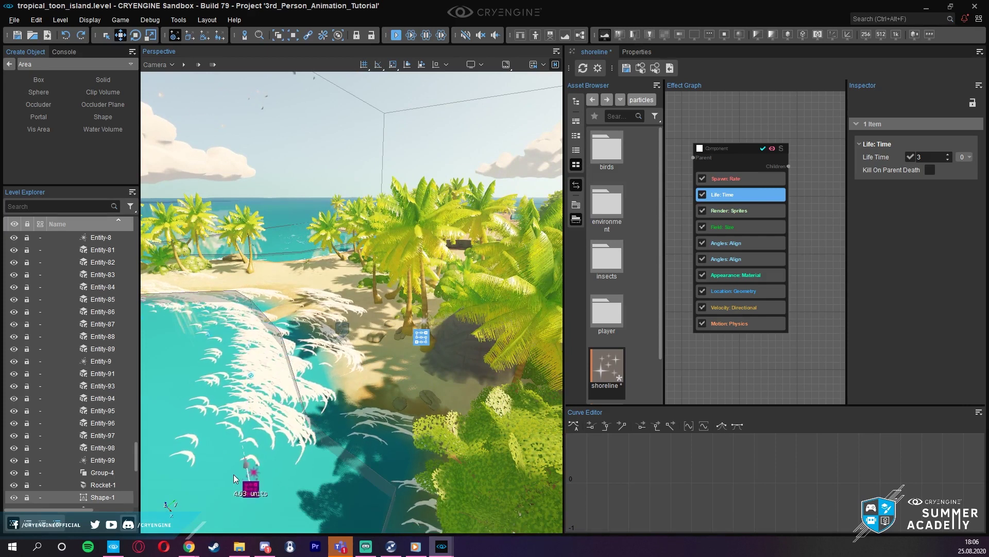
# - Try a Spawn Rate amount of 3 for the shoreline effect and settle on 5 particles per second
pyautogui.click(772, 211)
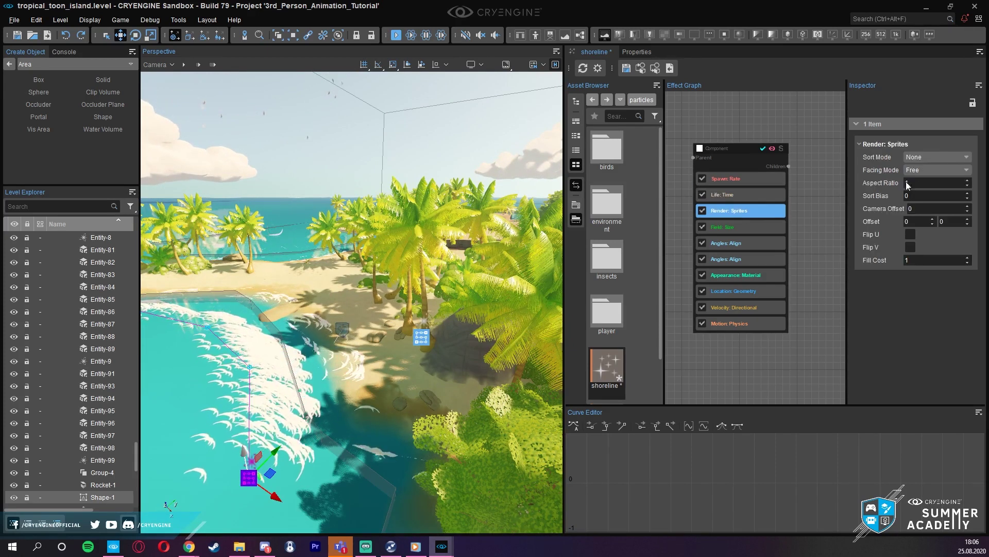
pyautogui.click(740, 179)
pyautogui.doubleClick(917, 158)
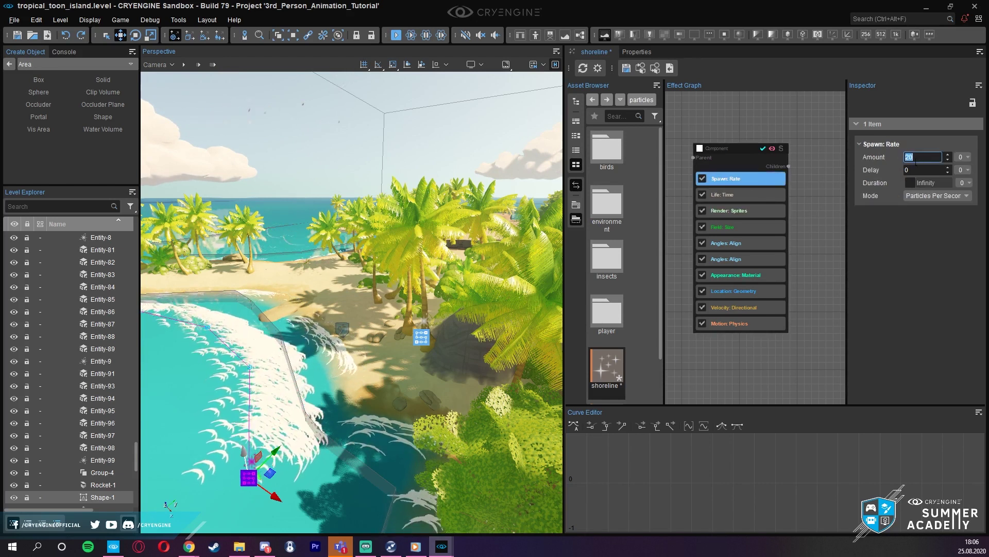
pyautogui.write('3')
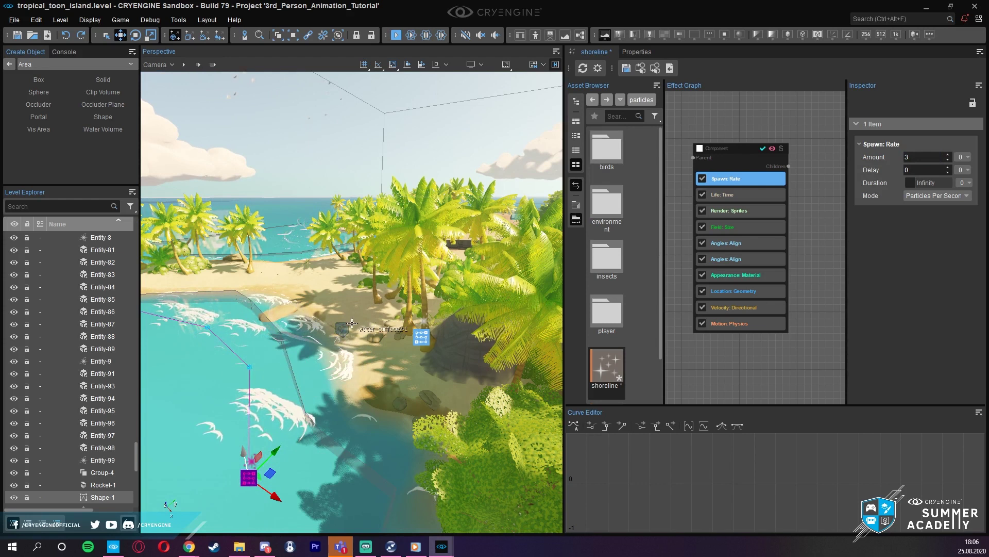
pyautogui.doubleClick(917, 158)
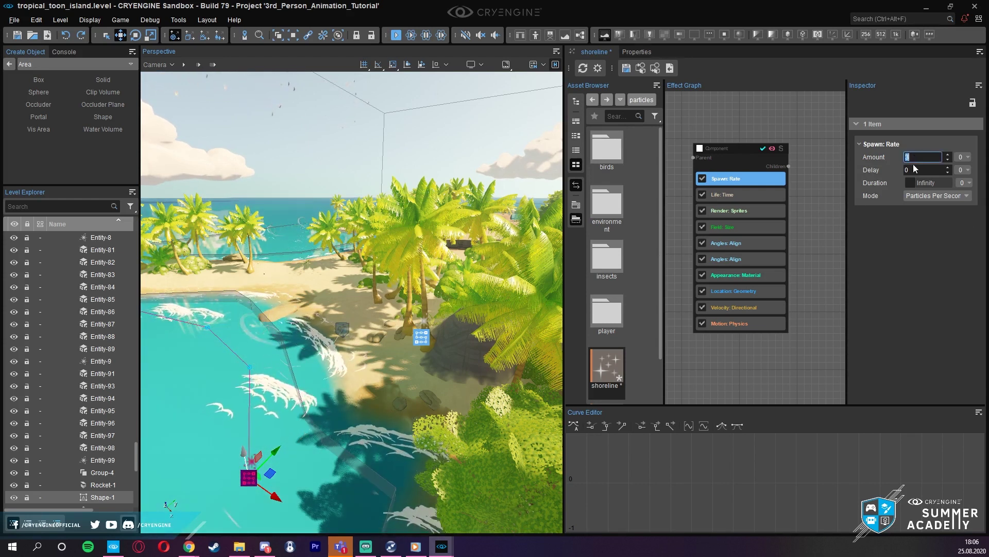
pyautogui.write('5')
pyautogui.press('Return')
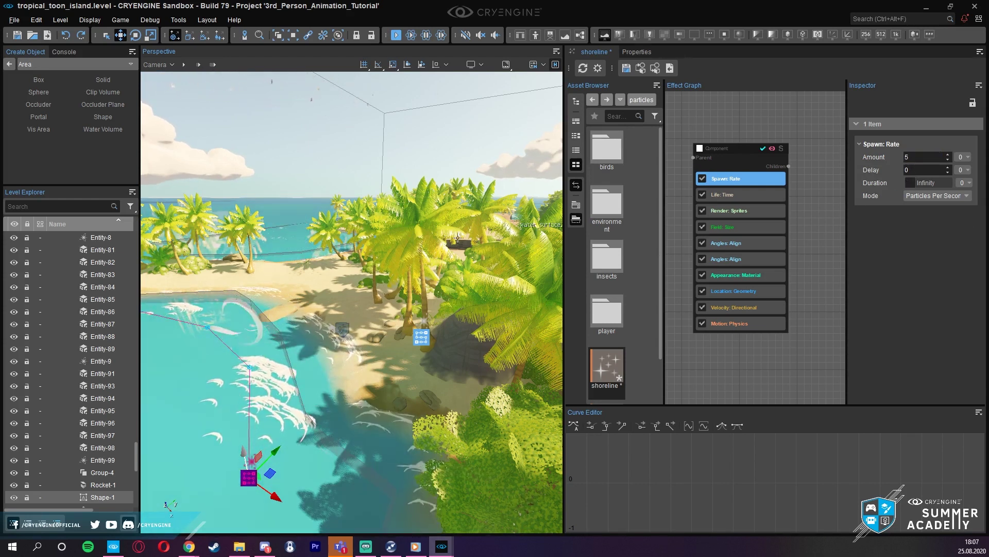
# - Examine the thinned-out foam waves around the bay, both near the water surface and from above
pyautogui.press('a')
pyautogui.moveTo(412, 252); pyautogui.dragTo(456, 266, button='right')
pyautogui.press('w')
pyautogui.moveTo(544, 213); pyautogui.dragTo(544, 213, button='right')
pyautogui.moveTo(322, 323); pyautogui.dragTo(323, 323, button='right')
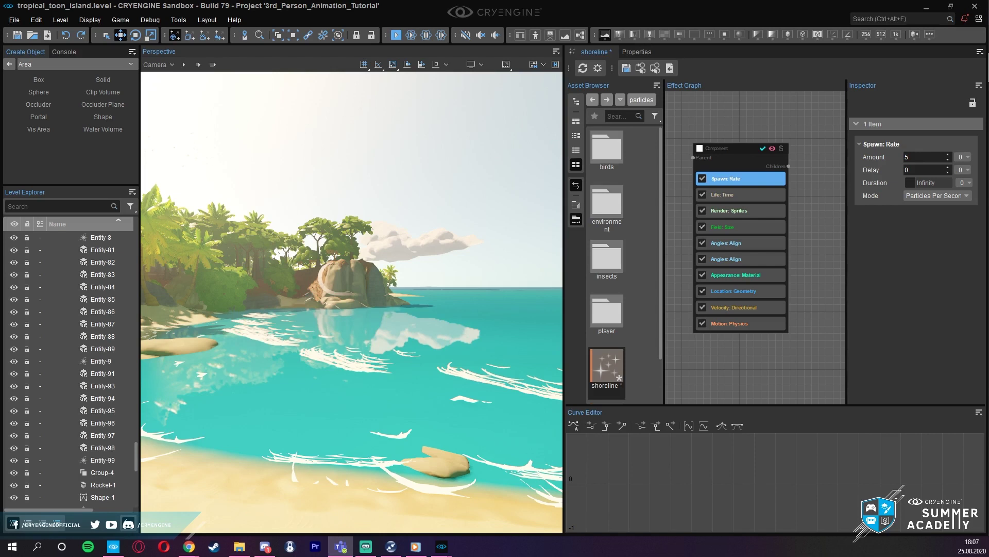
pyautogui.moveTo(416, 313); pyautogui.dragTo(316, 317, button='right')
pyautogui.press('s')
pyautogui.press('d')
pyautogui.press('s')
pyautogui.press('d')
pyautogui.press('w')
pyautogui.press('s')
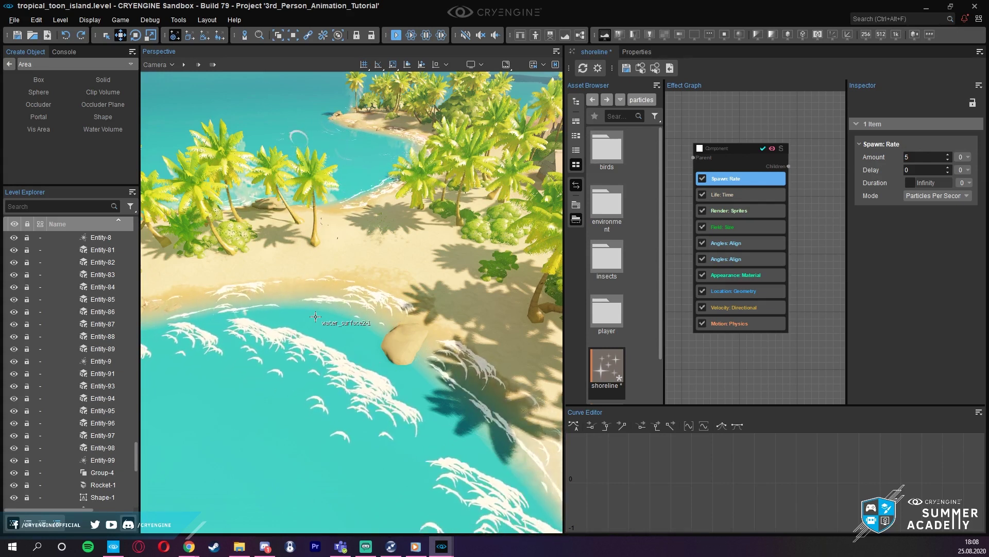
pyautogui.moveTo(324, 227)
pyautogui.mouseDown(button='right')
pyautogui.moveTo(298, 225)
pyautogui.moveTo(309, 240)
pyautogui.mouseUp(button='right')
pyautogui.moveTo(331, 289); pyautogui.dragTo(353, 211, button='right')
pyautogui.press('w')
pyautogui.press('d')
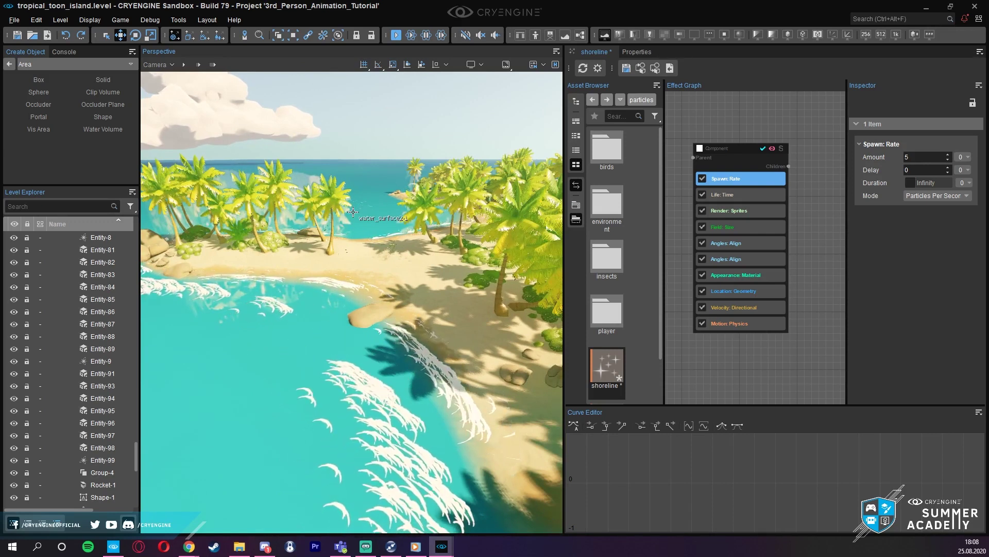
pyautogui.moveTo(363, 215); pyautogui.dragTo(373, 191, button='middle')
pyautogui.moveTo(373, 191); pyautogui.dragTo(356, 264, button='right')
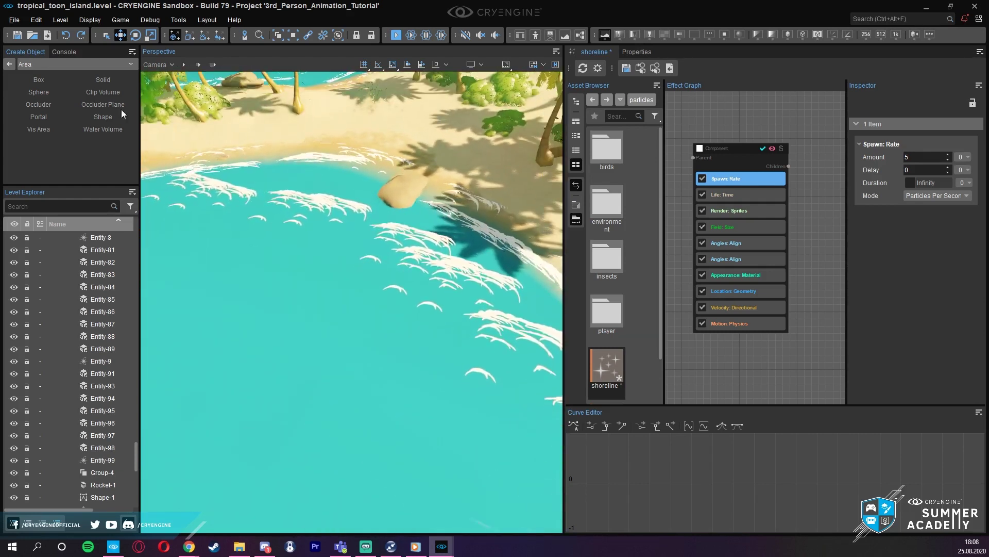
# - Turn off screen space reflections by setting the console variable r_SSReflections to 0, and return to the object creation list
pyautogui.click(58, 51)
pyautogui.click(35, 178)
pyautogui.write('ssr')
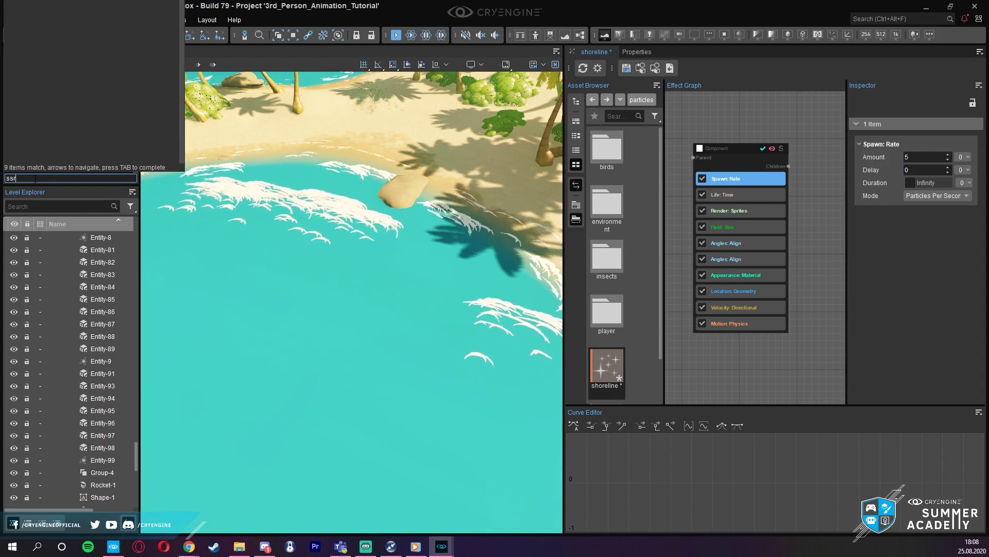
pyautogui.write('0')
pyautogui.press('Return')
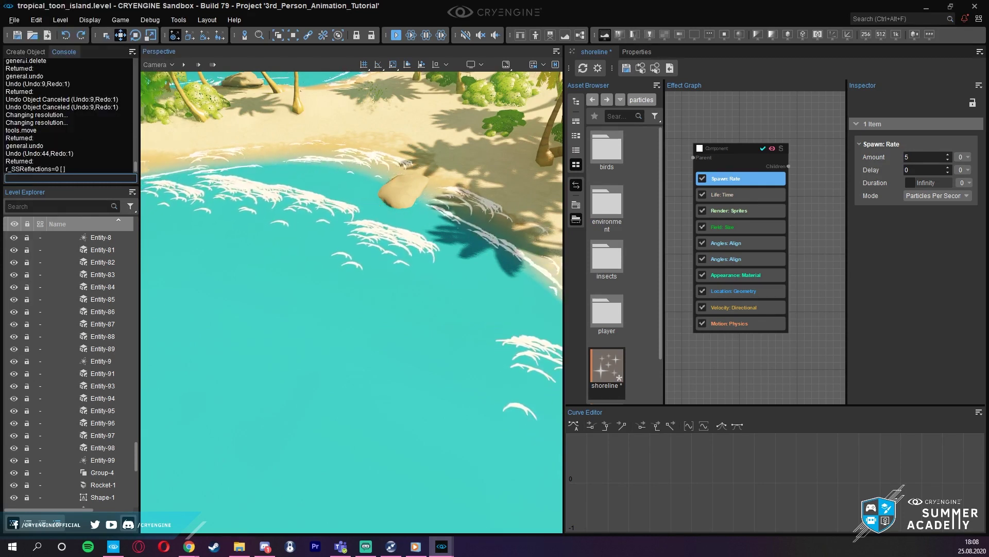
pyautogui.click(26, 52)
# - Examine how the foam and water along the beach look without screen space reflections
pyautogui.moveTo(258, 165); pyautogui.dragTo(237, 113, button='right')
pyautogui.press('s')
pyautogui.moveTo(166, 82)
pyautogui.mouseDown(button='right')
pyautogui.moveTo(149, 82)
pyautogui.moveTo(176, 94)
pyautogui.moveTo(202, 73)
pyautogui.moveTo(181, 72)
pyautogui.mouseUp(button='right')
pyautogui.press('w')
pyautogui.press('s')
pyautogui.press('w')
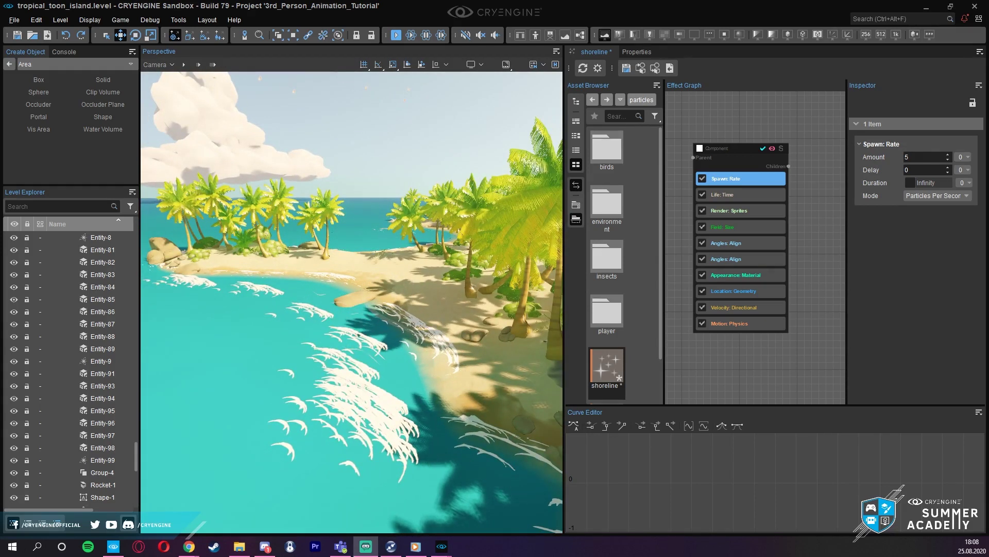
pyautogui.moveTo(264, 252); pyautogui.dragTo(269, 240, button='right')
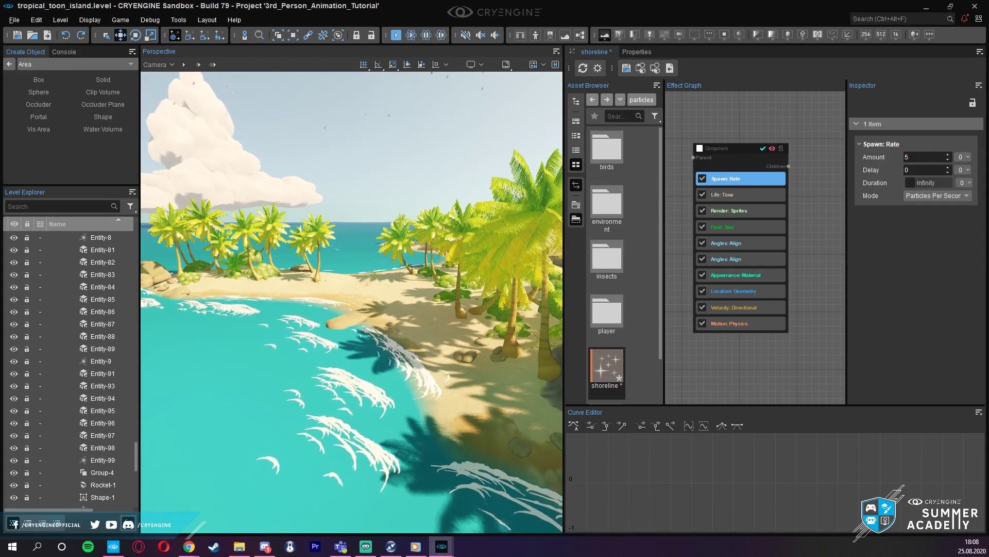
pyautogui.moveTo(384, 269); pyautogui.dragTo(394, 278, button='right')
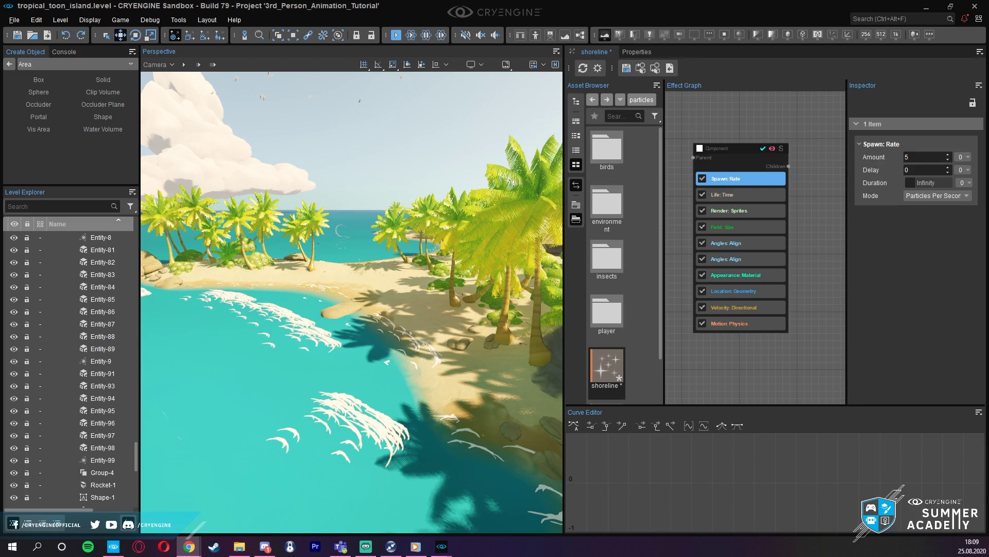
# - Switch to the Chrome window with the GalaxSys Sample Project marketplace page and show it in full screen
pyautogui.click(189, 547)
pyautogui.moveTo(338, 58)
pyautogui.press('F11')
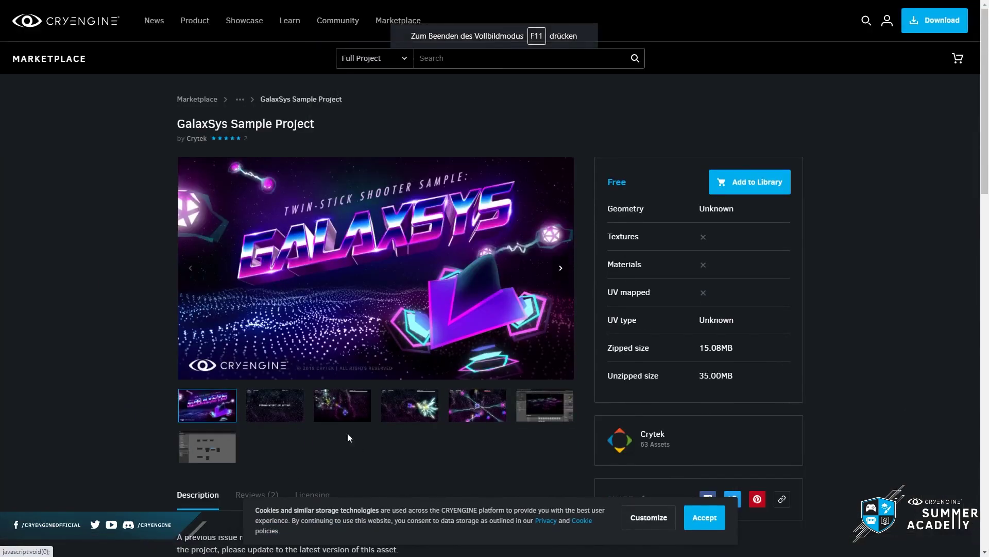
# - View the GalaxSys gallery images up to the editor screenshot, and return to the fifth image with the lightning beams
pyautogui.click(280, 414)
pyautogui.click(323, 414)
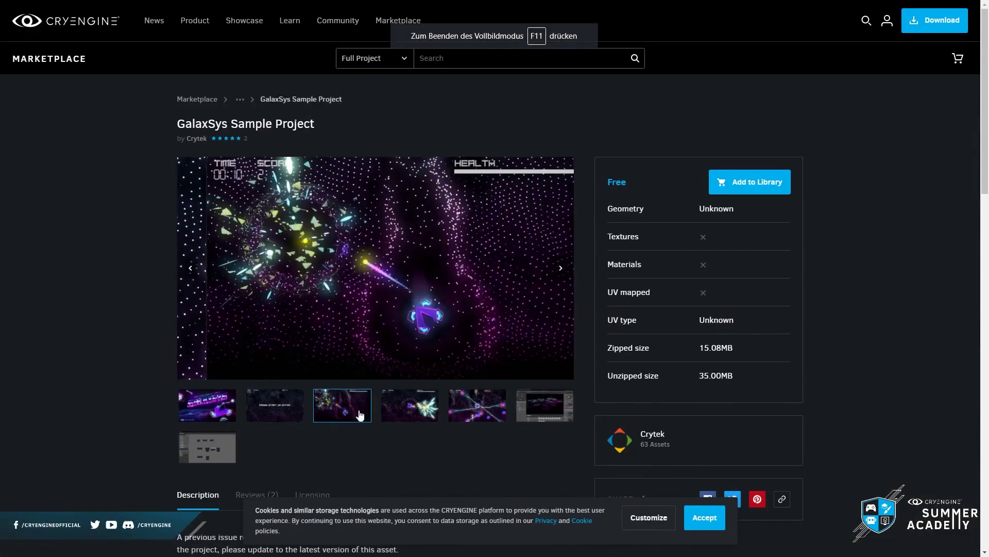
pyautogui.click(395, 409)
pyautogui.click(477, 410)
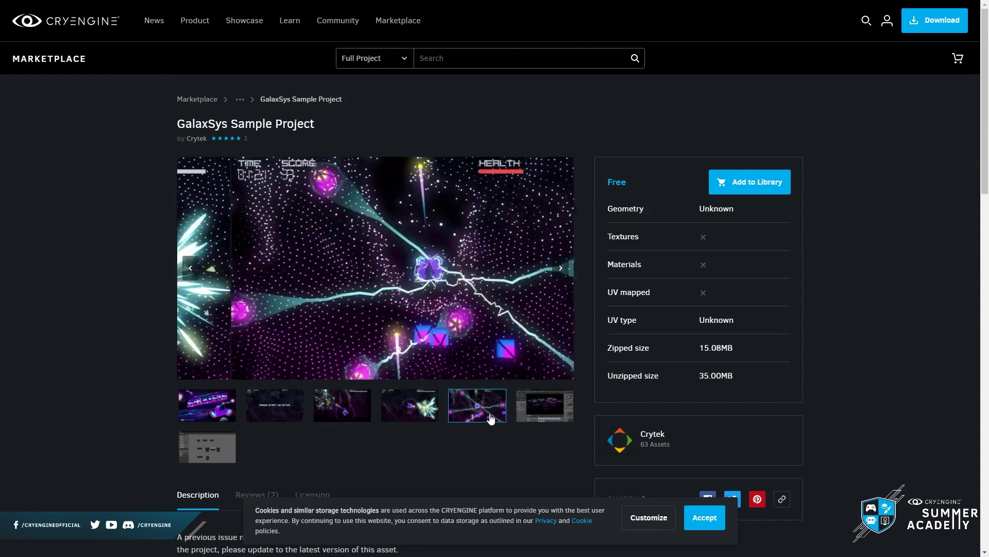
pyautogui.click(535, 419)
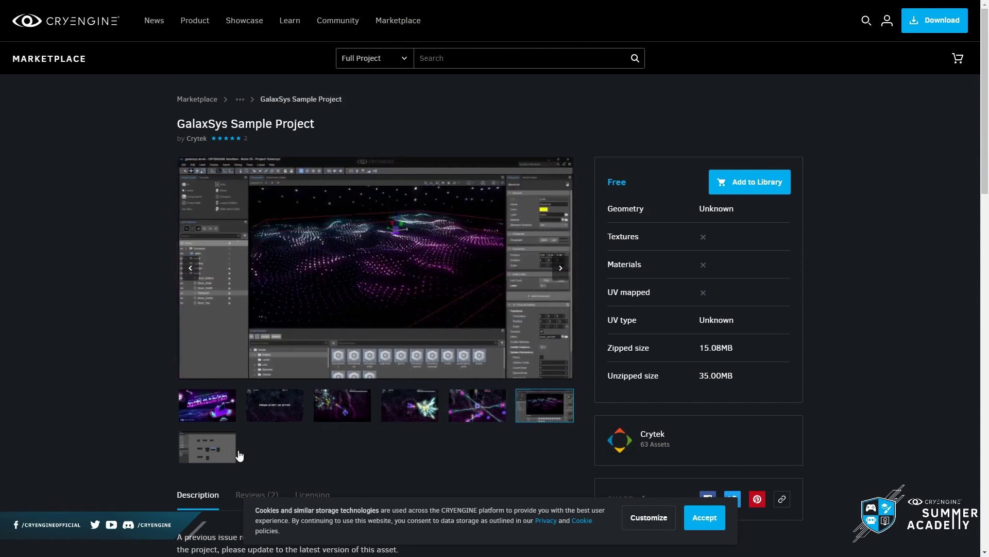
pyautogui.click(472, 421)
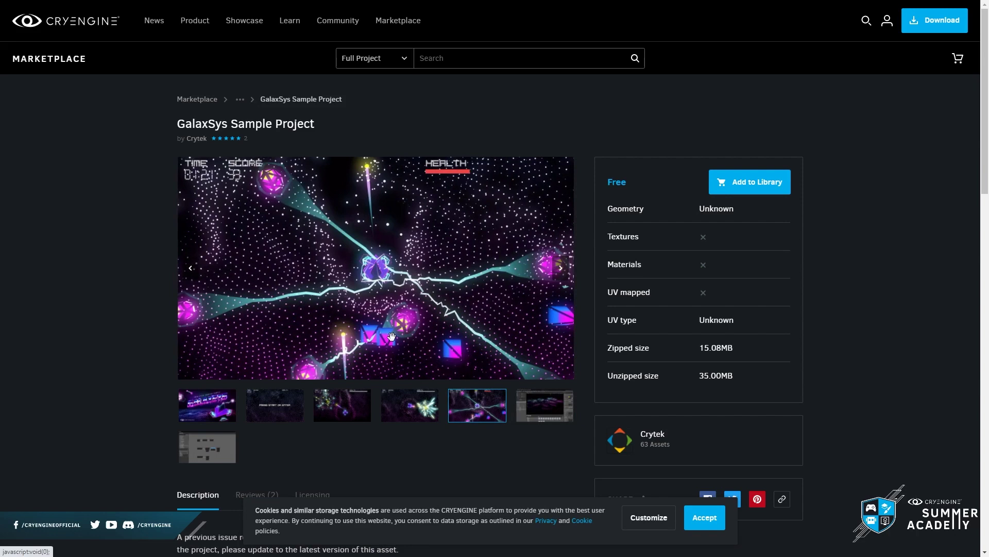
# - Leave full screen, show the page address and go back through the gallery images to the GalaxSys title image
pyautogui.press('F11')
pyautogui.click(186, 27)
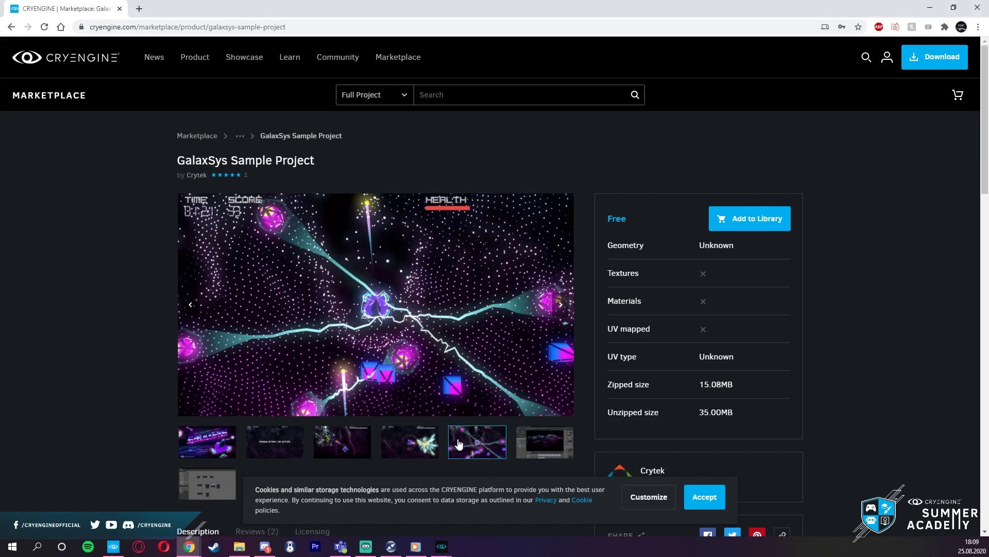
pyautogui.click(410, 442)
pyautogui.click(342, 442)
pyautogui.click(275, 441)
pyautogui.click(228, 446)
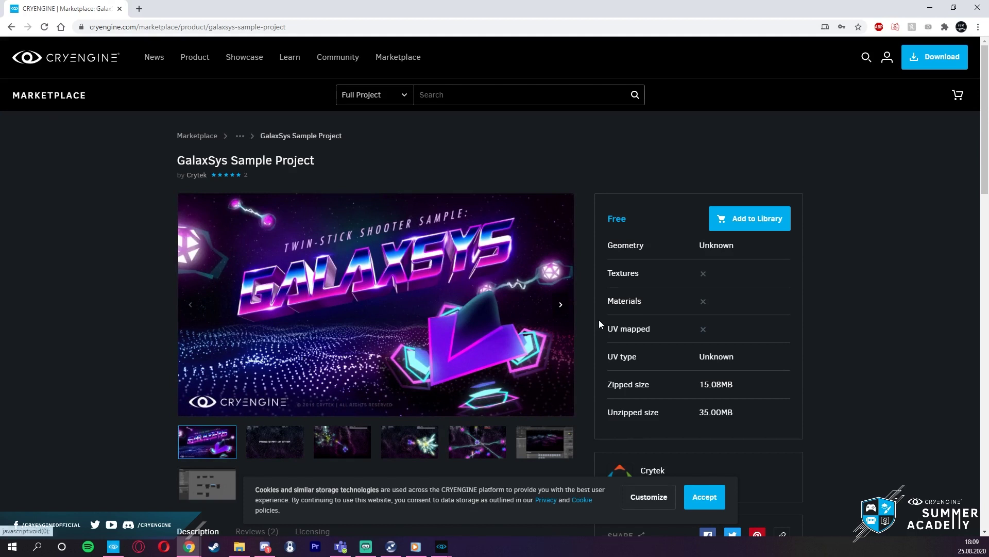
# - Show the second gallery image and accept the site's cookies
pyautogui.click(561, 310)
pyautogui.scroll(-3, 526, 376)
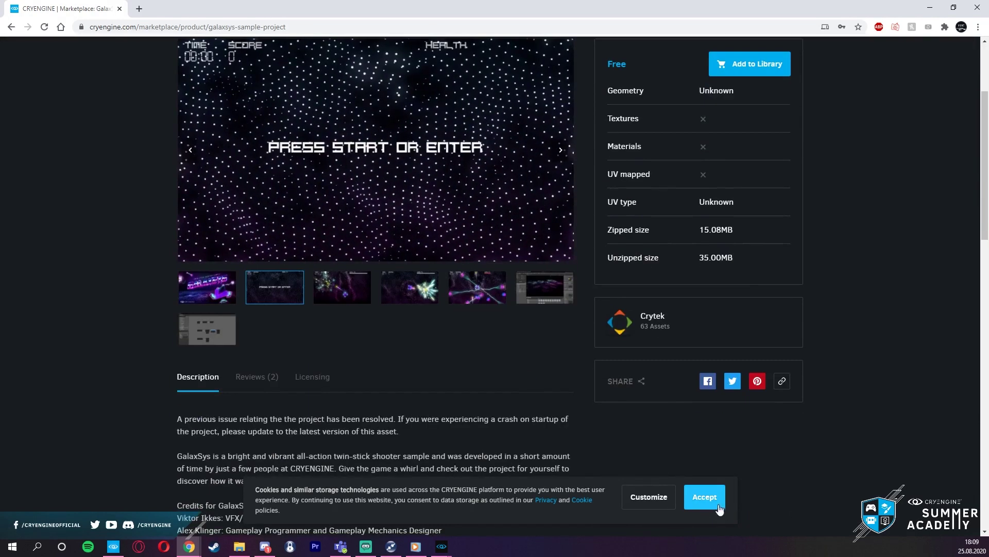
pyautogui.click(704, 497)
# - Skim the GalaxSys project description, credits and documentation links, and return to the page's beginning
pyautogui.scroll(-3, 385, 443)
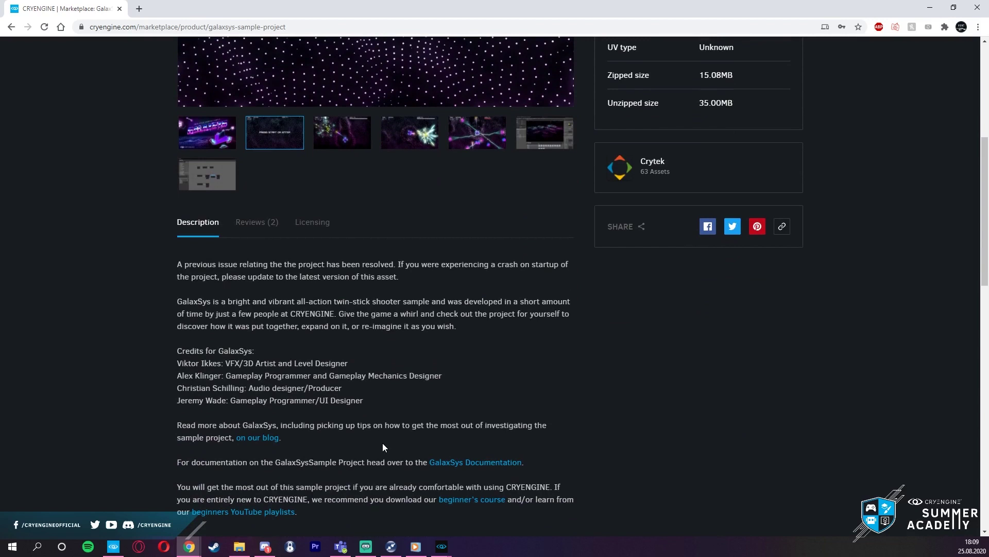
pyautogui.scroll(-2, 376, 429)
pyautogui.scroll(8, 363, 427)
pyautogui.scroll(-8, 360, 427)
pyautogui.scroll(-5, 362, 413)
pyautogui.scroll(13, 363, 415)
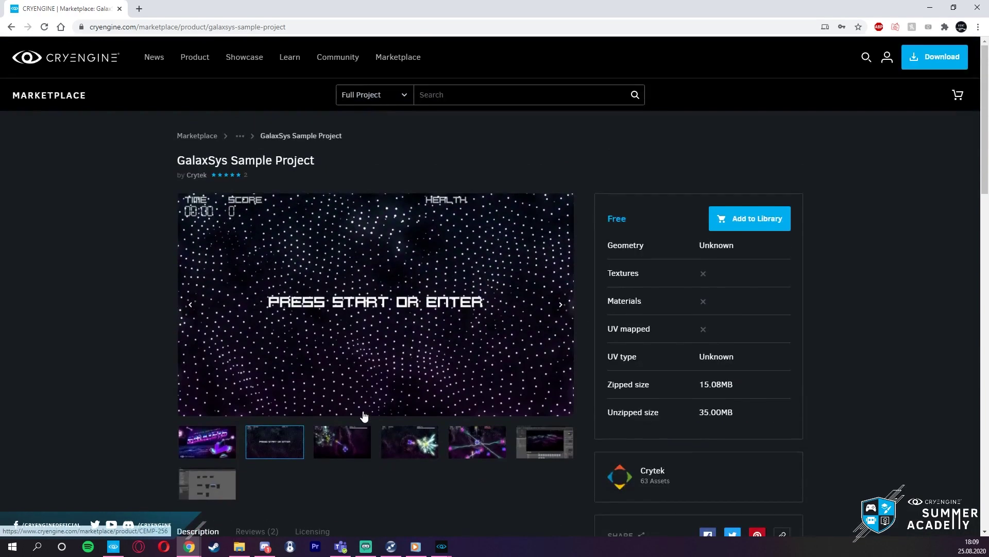
# - Look through the GalaxSys gameplay and editor images back and forth, and finish on the title image
pyautogui.click(327, 447)
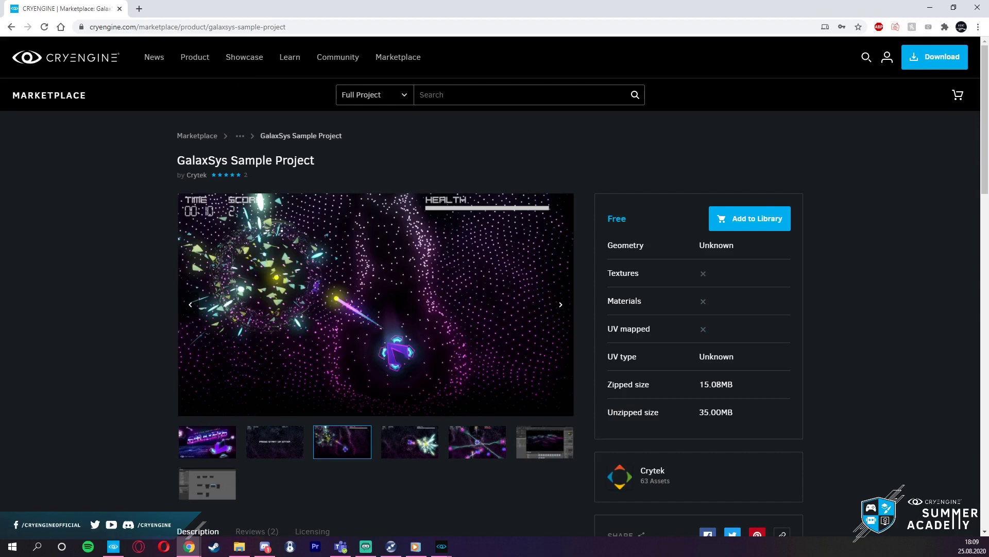
pyautogui.click(397, 449)
pyautogui.click(466, 449)
pyautogui.click(531, 447)
pyautogui.click(504, 449)
pyautogui.click(392, 453)
pyautogui.click(338, 452)
pyautogui.click(289, 454)
pyautogui.click(436, 442)
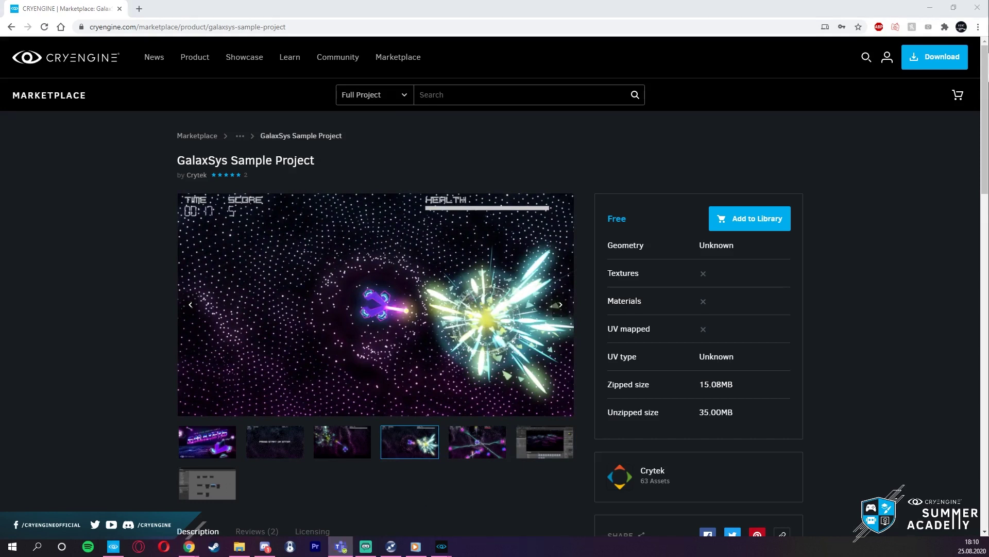
pyautogui.click(477, 445)
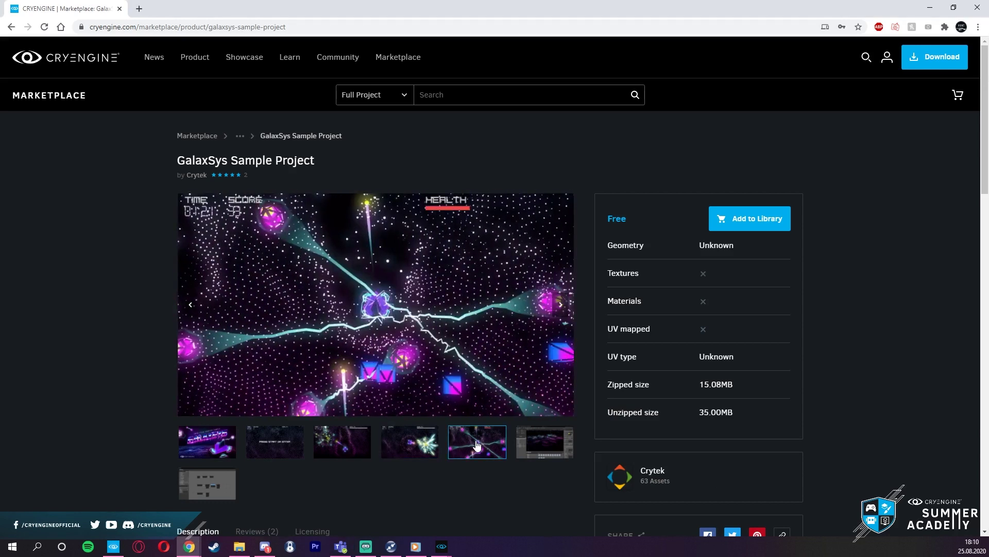
pyautogui.click(212, 446)
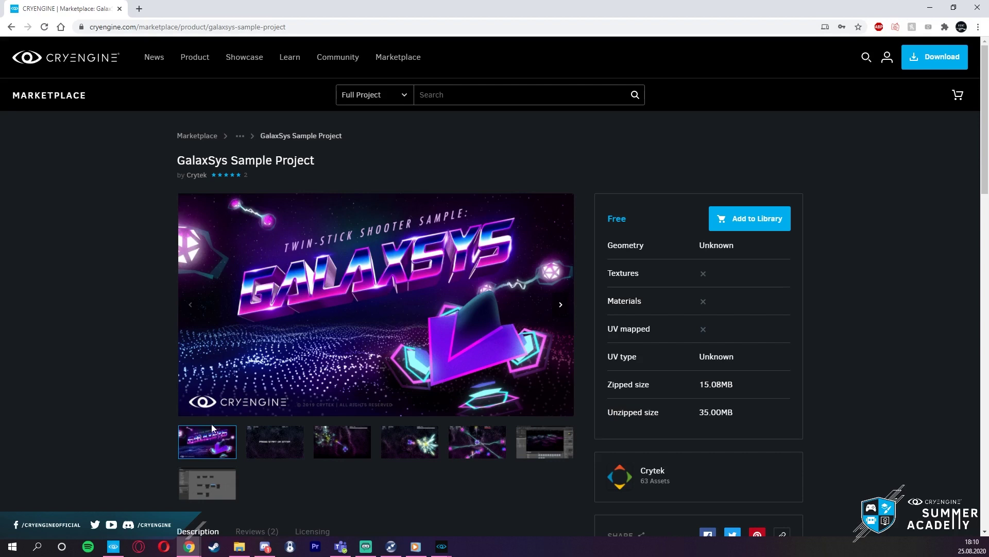
# - Show the GalaxSys menu and gameplay images once more and return to the title image
pyautogui.click(276, 453)
pyautogui.click(347, 446)
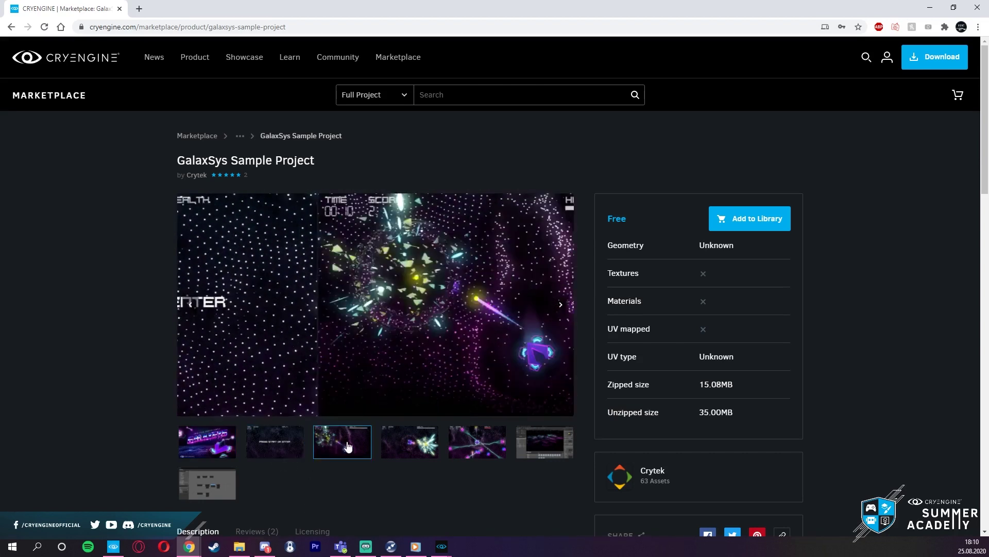
pyautogui.click(387, 447)
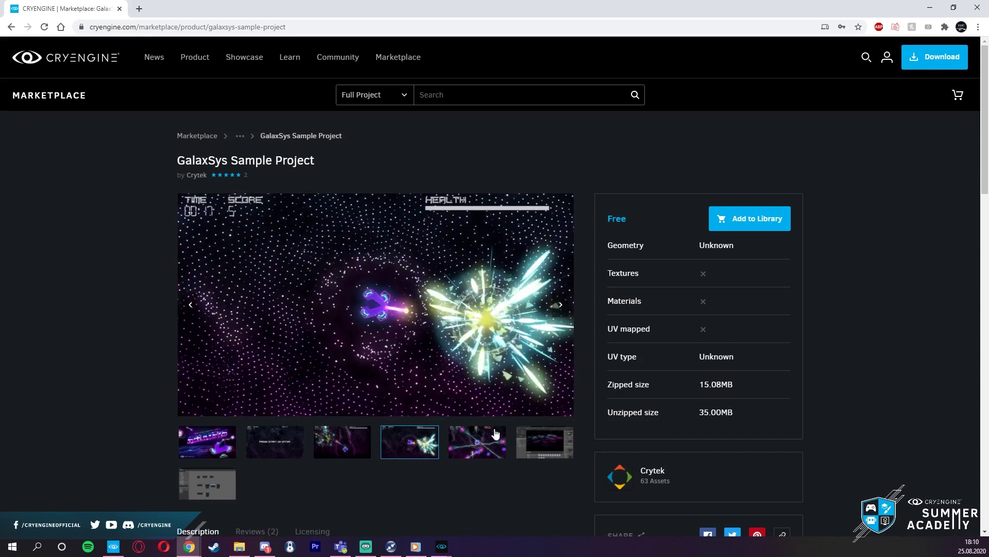
pyautogui.click(235, 453)
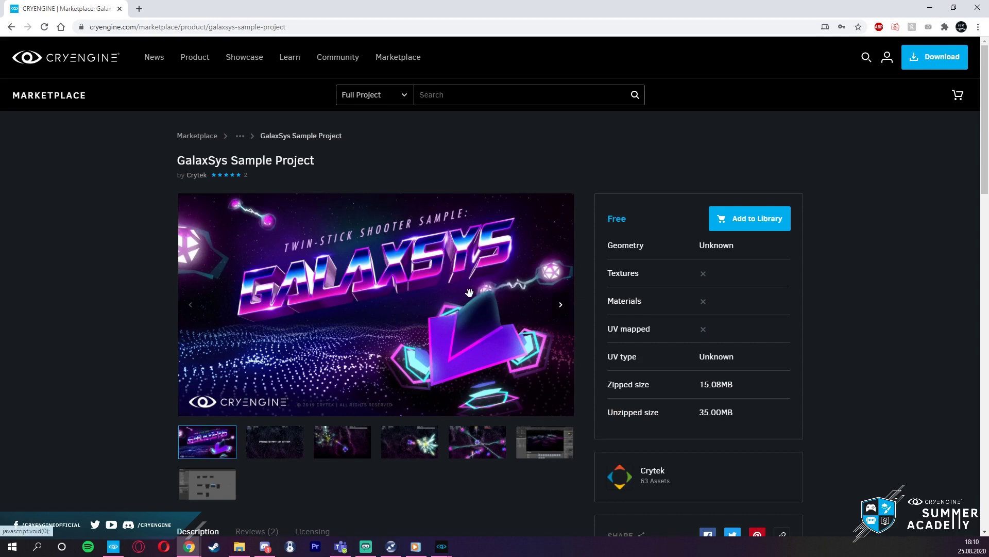
# - Leave the browser and switch back to the tropical island level in CRYENGINE
pyautogui.click(973, 9)
pyautogui.moveTo(430, 280)
pyautogui.mouseDown(button='right')
pyautogui.moveTo(415, 295)
pyautogui.moveTo(442, 276)
pyautogui.moveTo(428, 281)
pyautogui.mouseUp(button='right')
pyautogui.press('w')
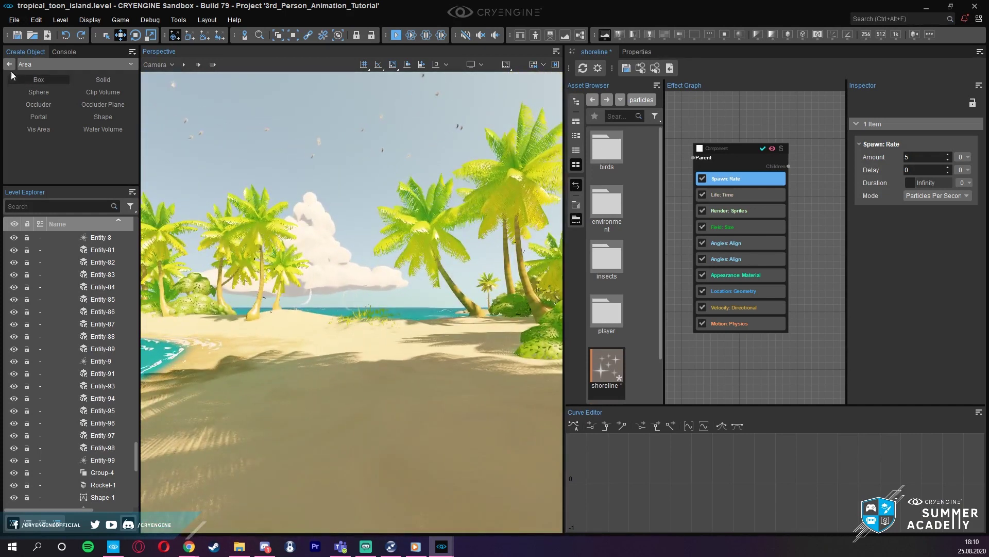
# - Add a default mesh component to the shoreline effect graph, placed to the right of the existing component
pyautogui.click(758, 129)
pyautogui.moveTo(785, 157); pyautogui.dragTo(767, 159, button='middle')
pyautogui.scroll(-1, 767, 153)
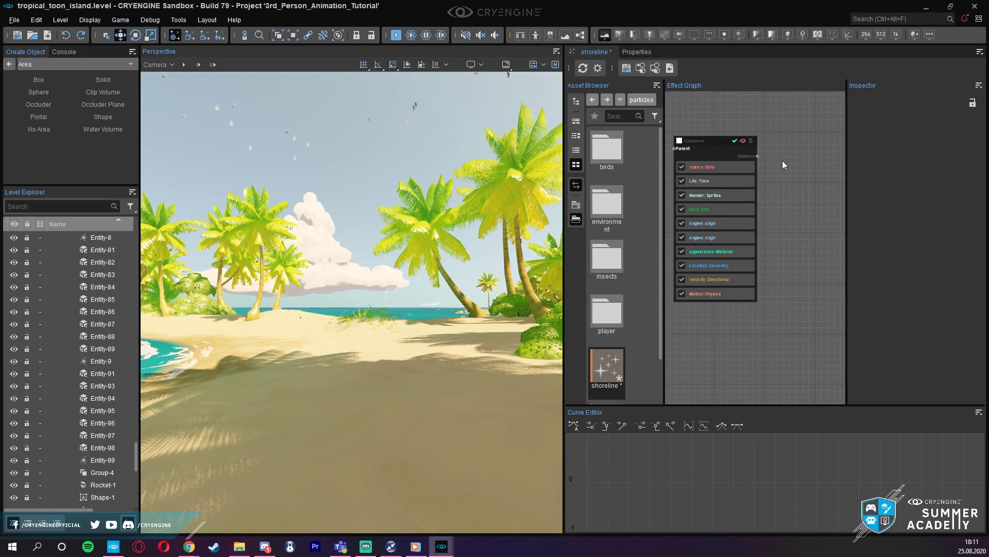
pyautogui.rightClick(783, 164)
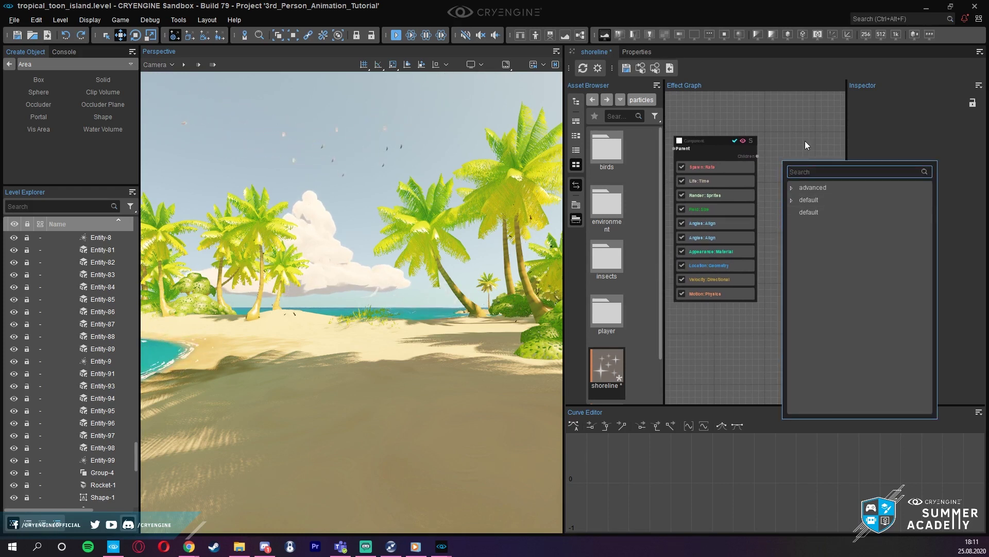
pyautogui.click(792, 200)
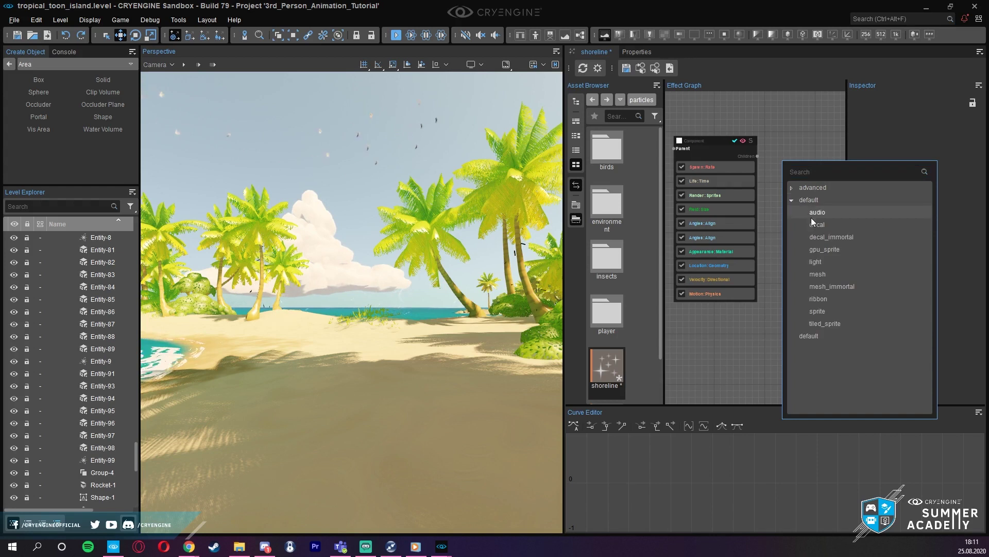
pyautogui.click(826, 274)
pyautogui.click(791, 157)
pyautogui.moveTo(791, 158); pyautogui.dragTo(786, 150)
pyautogui.moveTo(793, 307); pyautogui.dragTo(737, 312, button='middle')
pyautogui.scroll(1, 743, 291)
pyautogui.moveTo(740, 145); pyautogui.dragTo(754, 144)
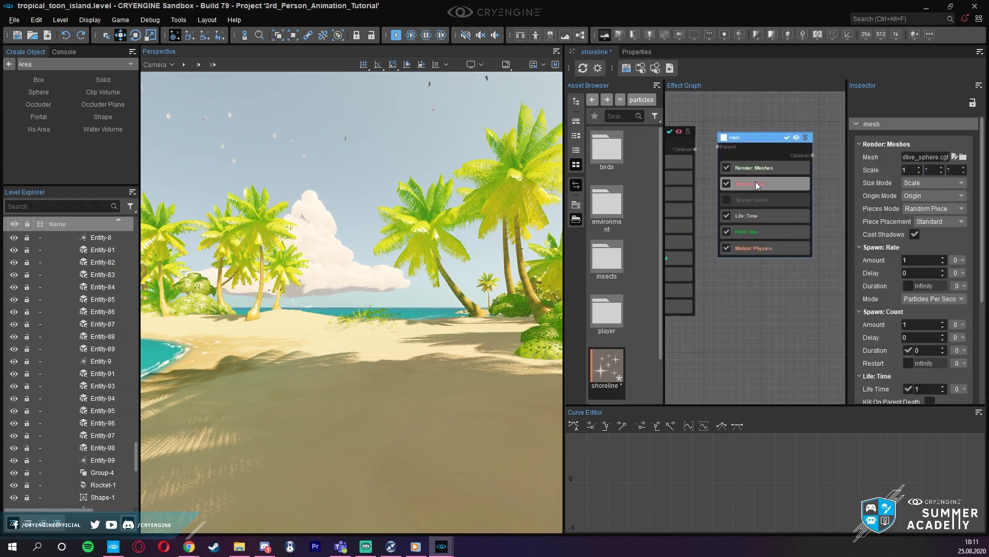
# - Assign the boat1 object from the project's Objects/house folder as the mesh component's render mesh
pyautogui.click(767, 168)
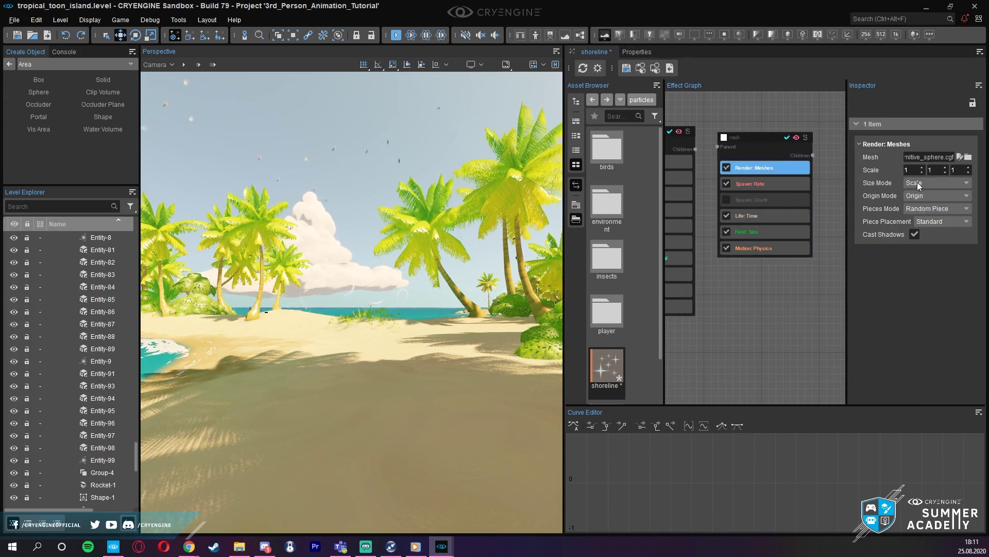
pyautogui.click(969, 157)
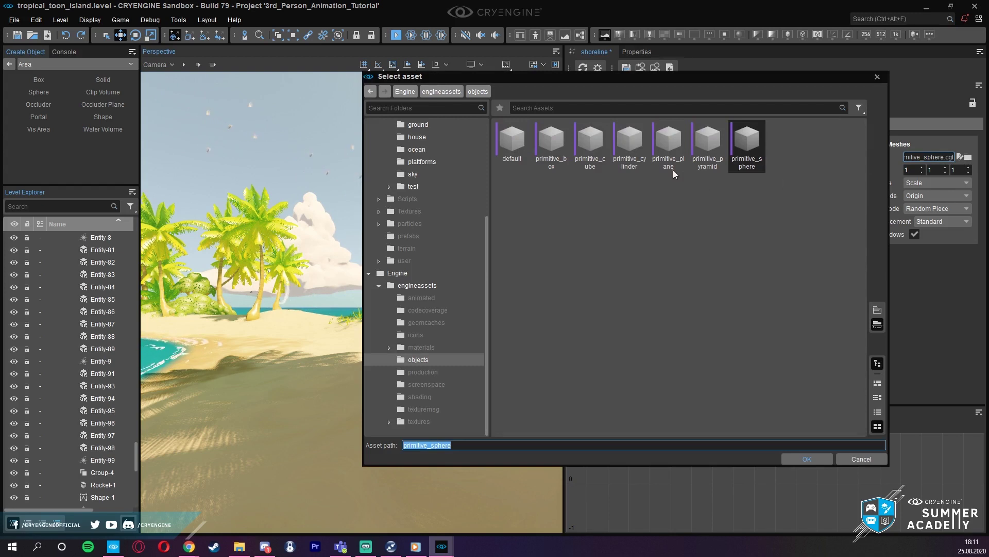
pyautogui.scroll(4, 407, 271)
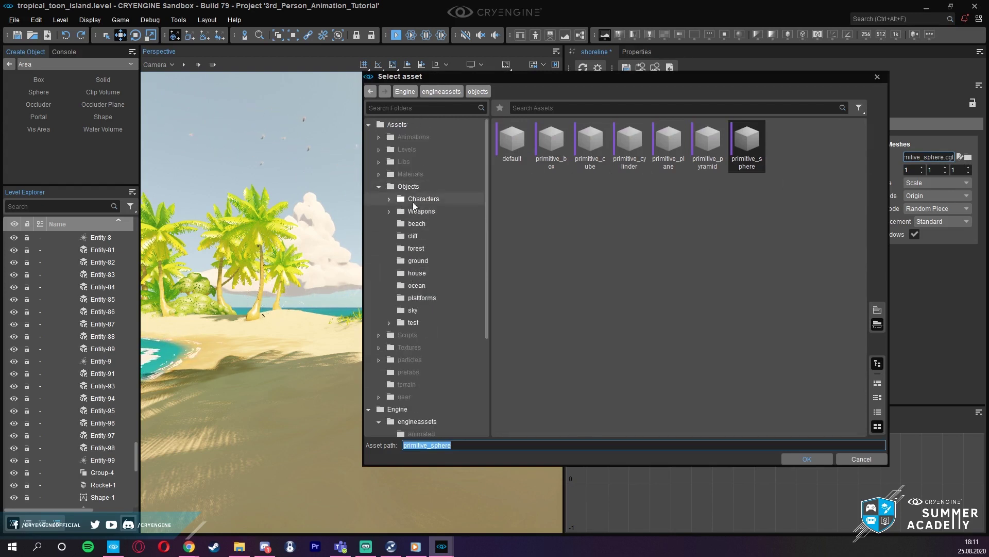
pyautogui.click(413, 187)
pyautogui.click(419, 274)
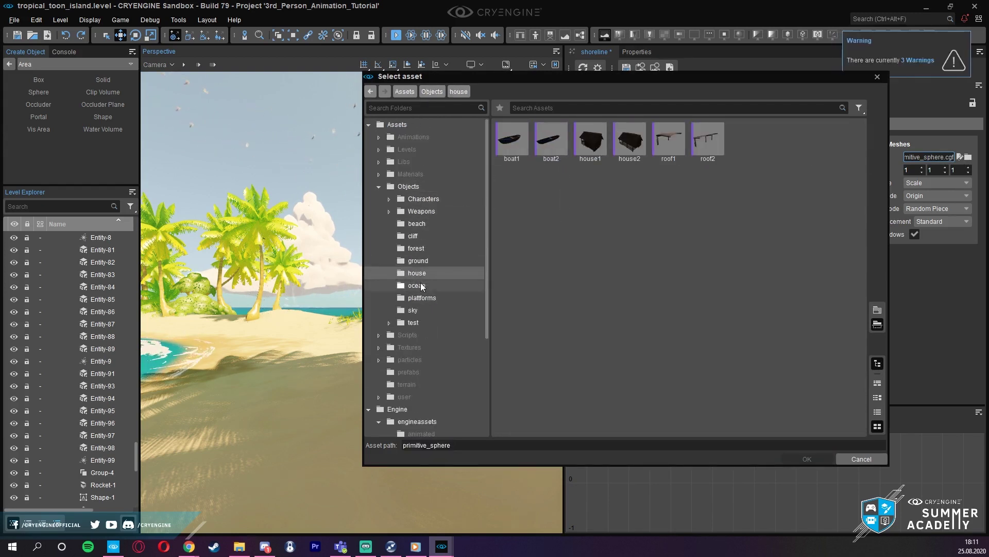
pyautogui.click(418, 286)
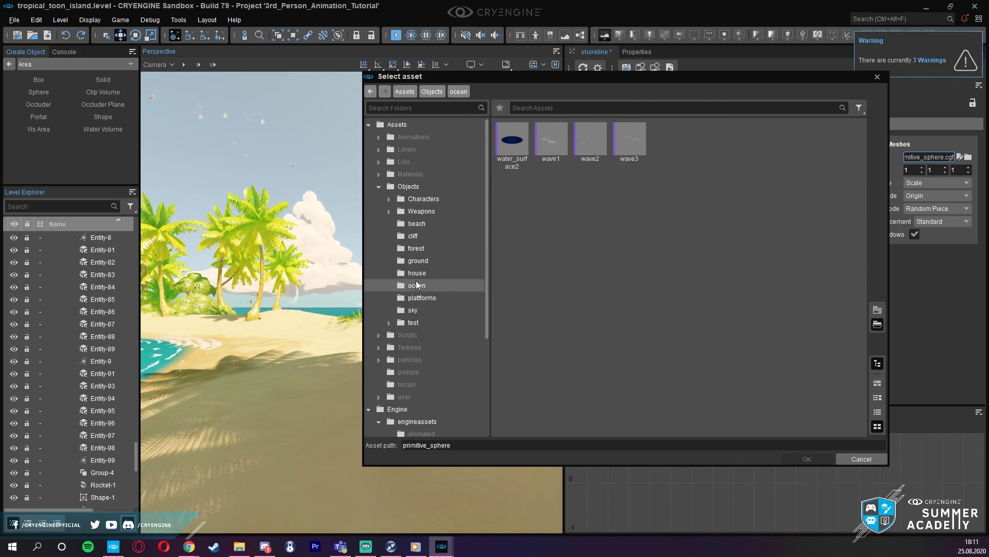
pyautogui.click(416, 275)
pyautogui.doubleClick(514, 138)
pyautogui.moveTo(745, 309); pyautogui.dragTo(770, 310, button='middle')
pyautogui.click(759, 314)
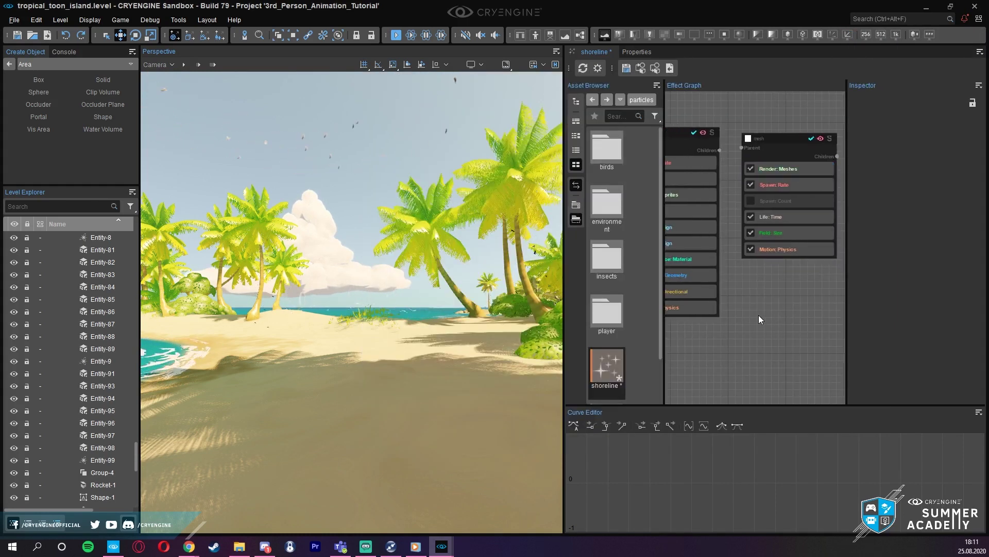
# - Bring the spawned boat into view over the water and set the mesh component's gravity scale to 0.1
pyautogui.moveTo(351, 302); pyautogui.dragTo(232, 278, button='right')
pyautogui.press('w')
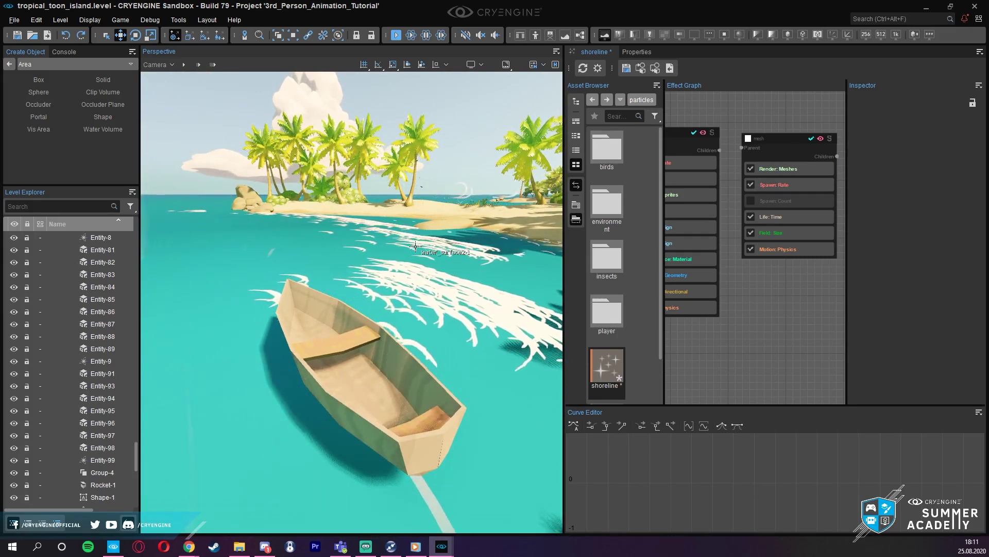
pyautogui.moveTo(415, 247); pyautogui.dragTo(441, 231, button='right')
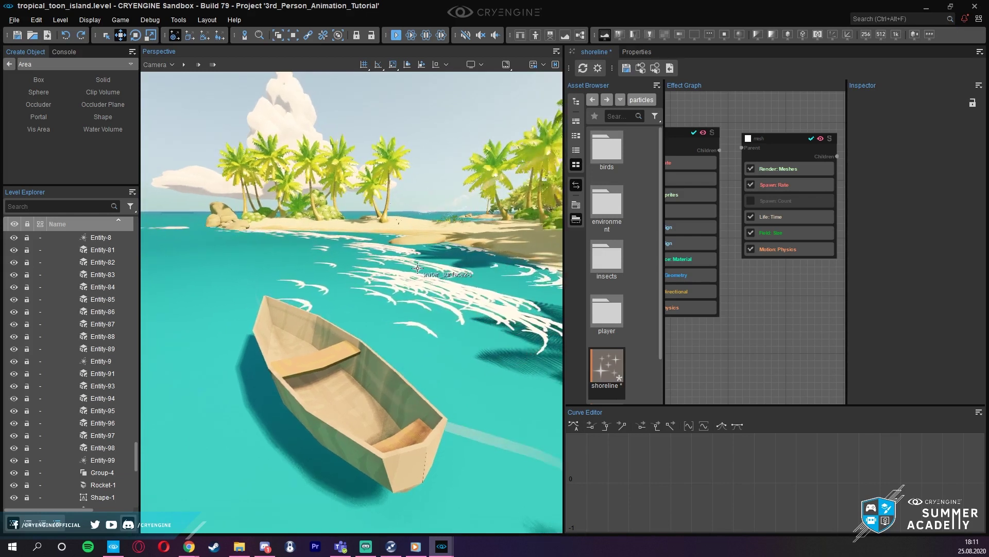
pyautogui.click(786, 253)
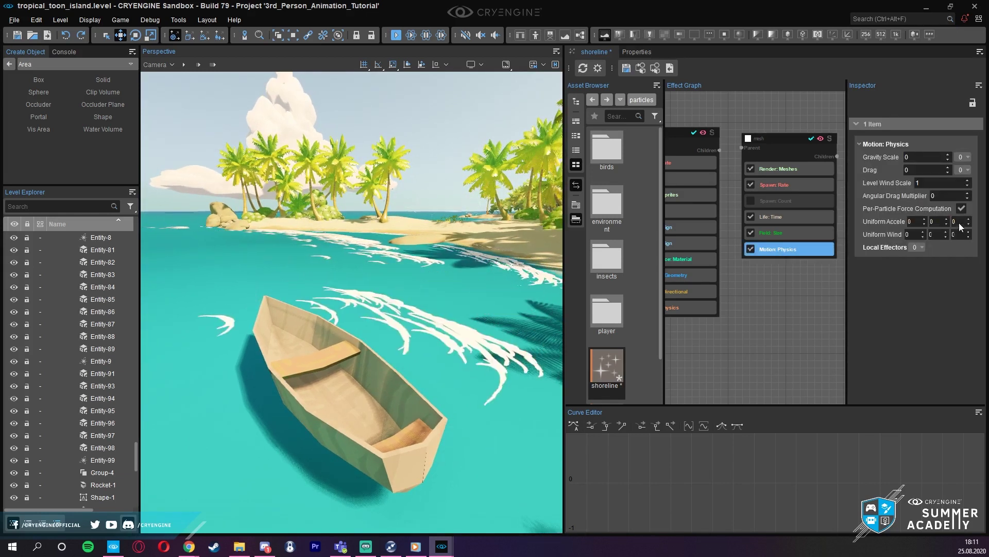
pyautogui.click(948, 154)
pyautogui.click(948, 154)
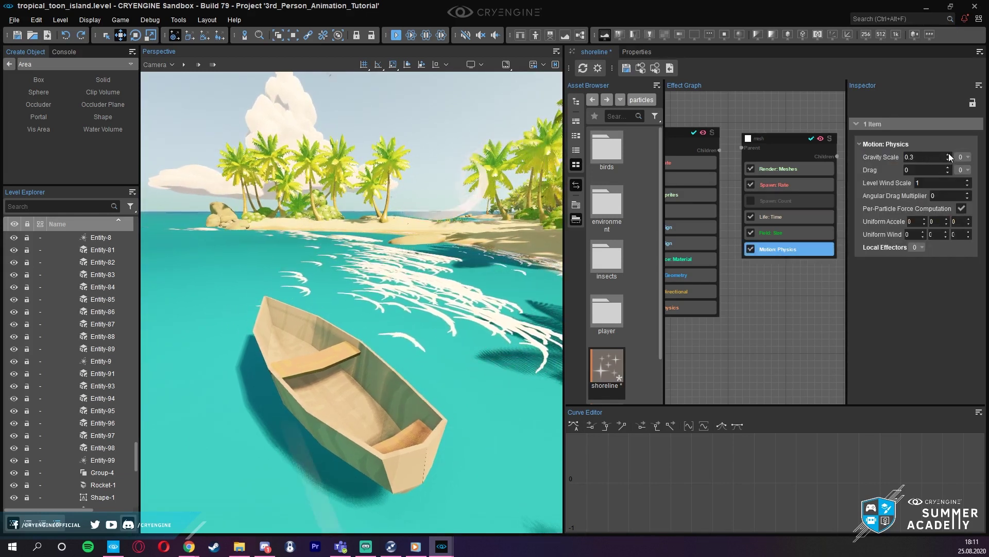
pyautogui.click(947, 159)
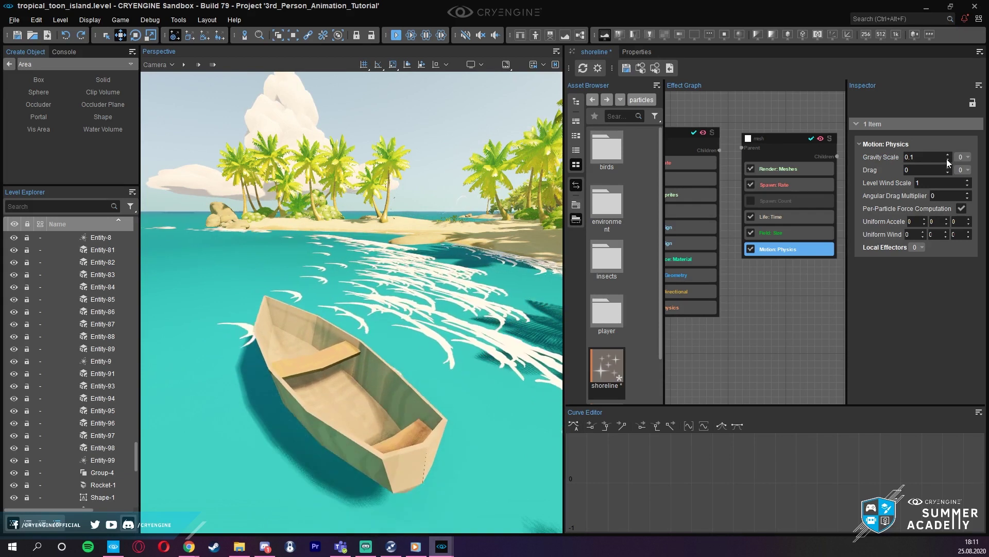
# - Try a spawn rate amount of 5 on the boat mesh component, and return it to 1
pyautogui.click(789, 185)
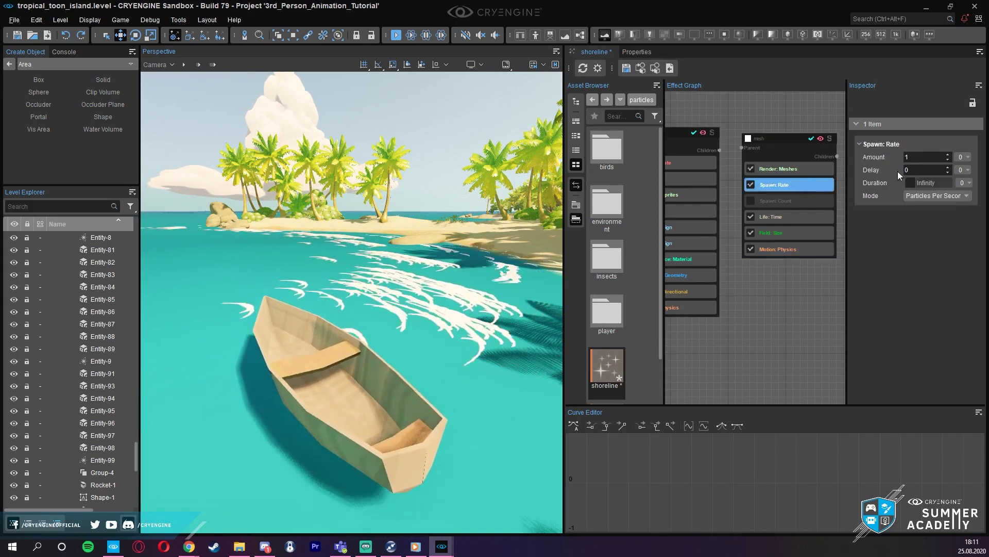
pyautogui.doubleClick(920, 158)
pyautogui.write('5')
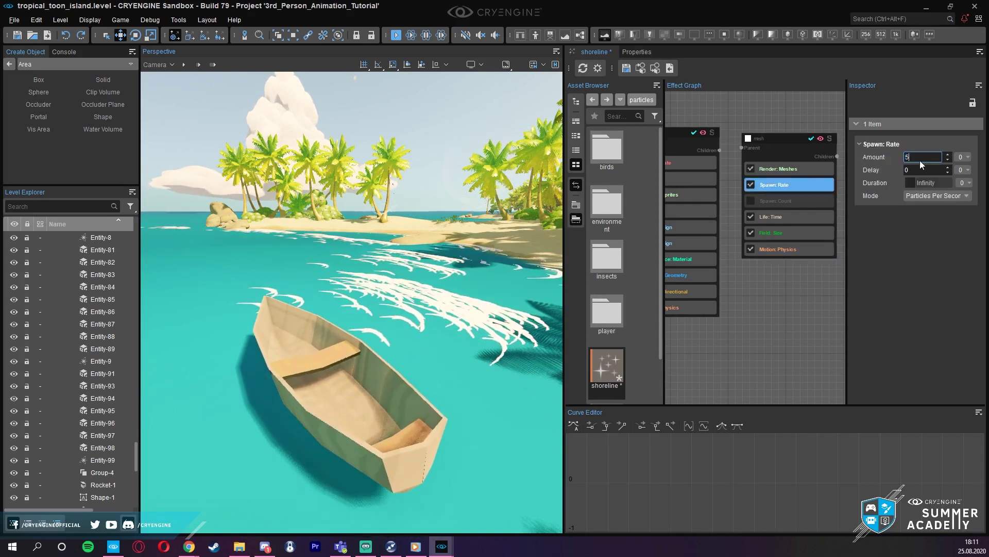
pyautogui.write('0')
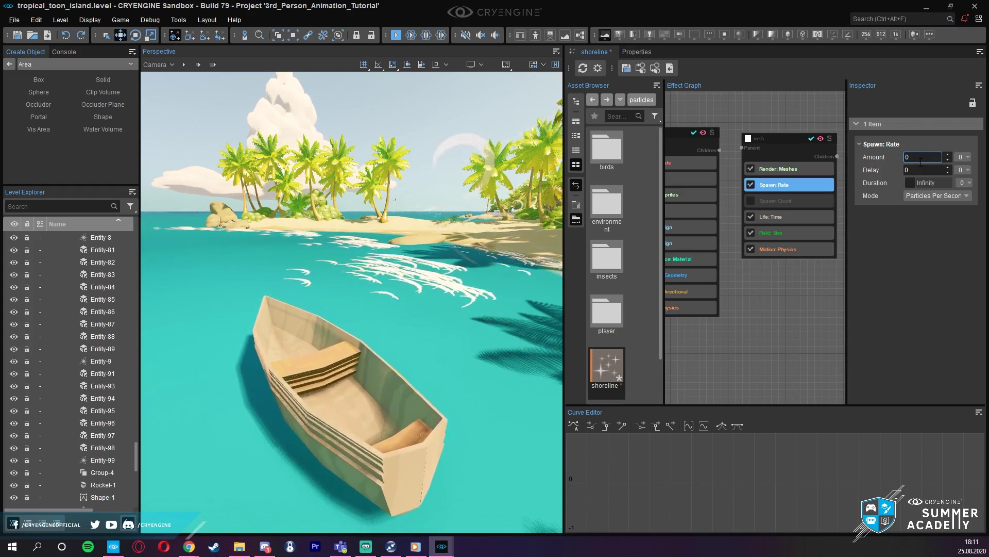
pyautogui.press('BackSpace')
pyautogui.write('1')
pyautogui.press('Return')
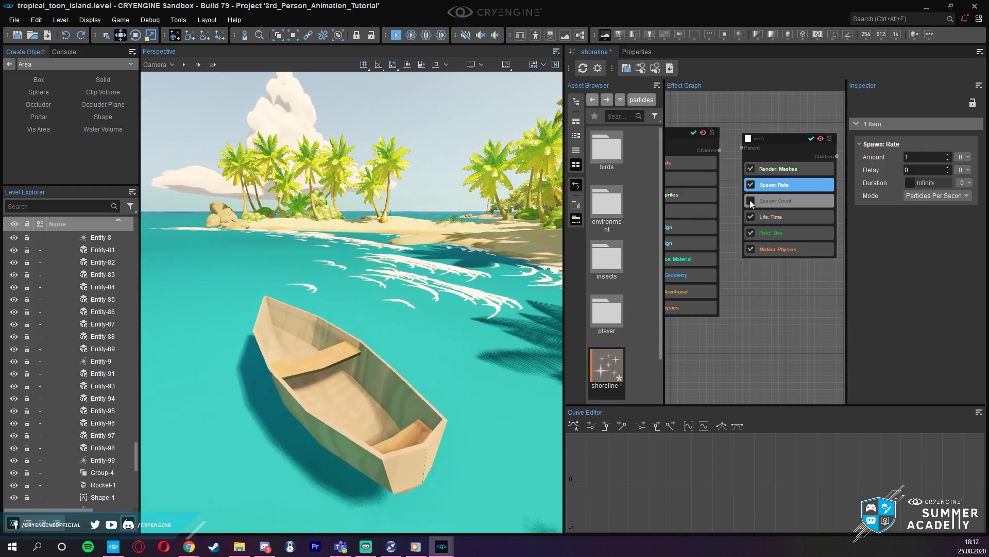
# - Set the boat mesh component's particle life time to 2 and look over the spawned boats
pyautogui.click(769, 216)
pyautogui.doubleClick(923, 157)
pyautogui.write('2')
pyautogui.press('Return')
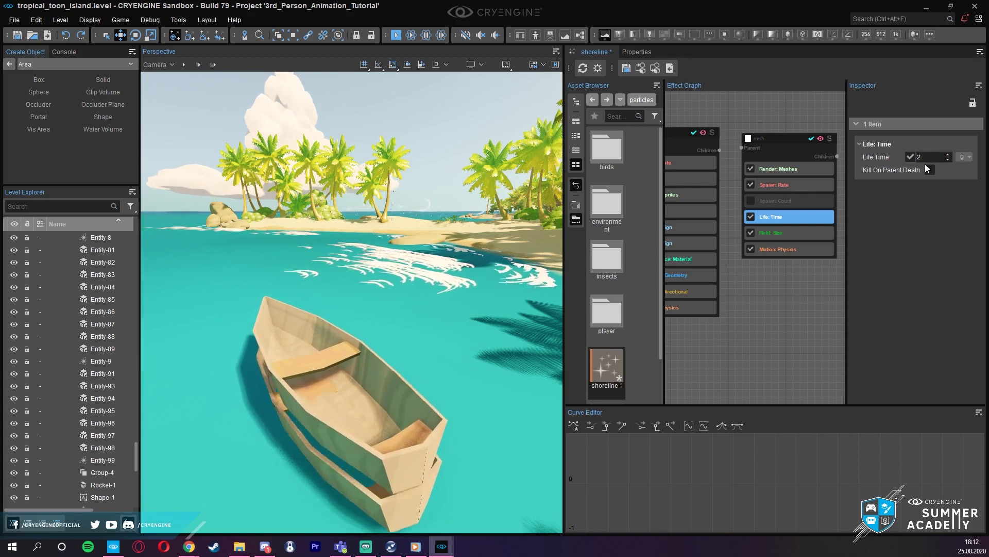
pyautogui.moveTo(292, 435); pyautogui.dragTo(377, 458, button='right')
pyautogui.press('s')
pyautogui.press('w')
pyautogui.moveTo(438, 438); pyautogui.dragTo(382, 406, button='right')
pyautogui.press('d')
pyautogui.press('a')
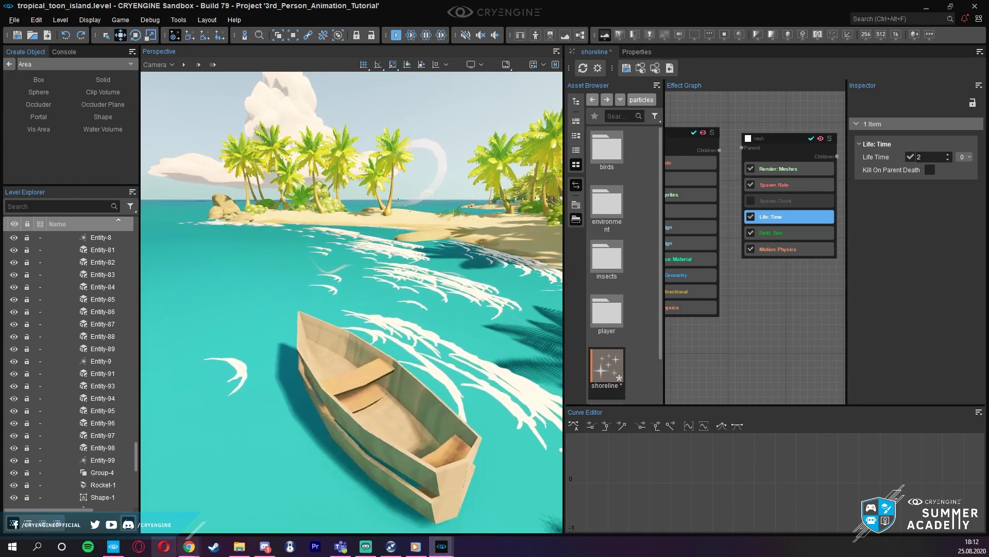
# - Search Windows for Paint 3D, open it and maximize its window
pyautogui.click(36, 550)
pyautogui.write('point3d')
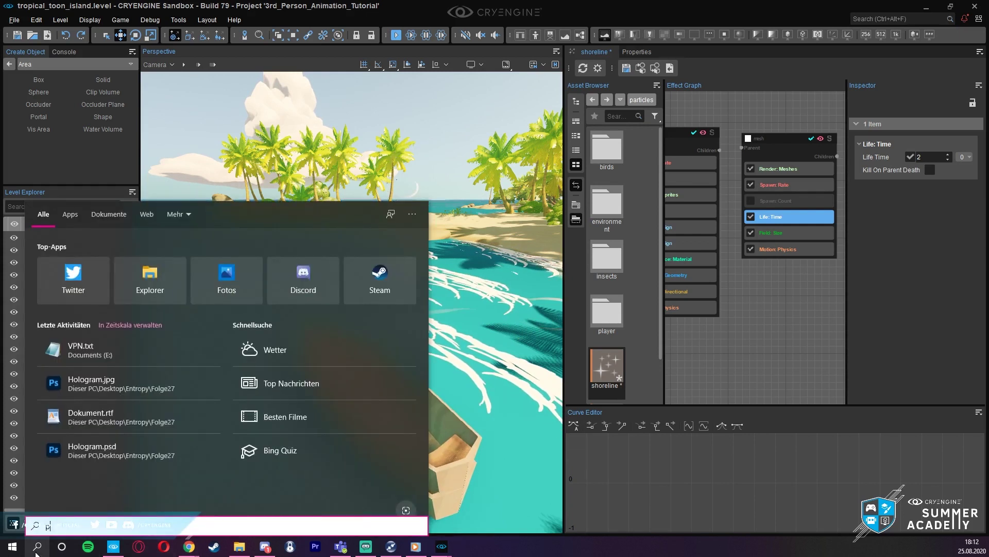
pyautogui.press('BackSpace')
pyautogui.press('BackSpace')
pyautogui.press('BackSpace')
pyautogui.press('BackSpace')
pyautogui.press('BackSpace')
pyautogui.press('BackSpace')
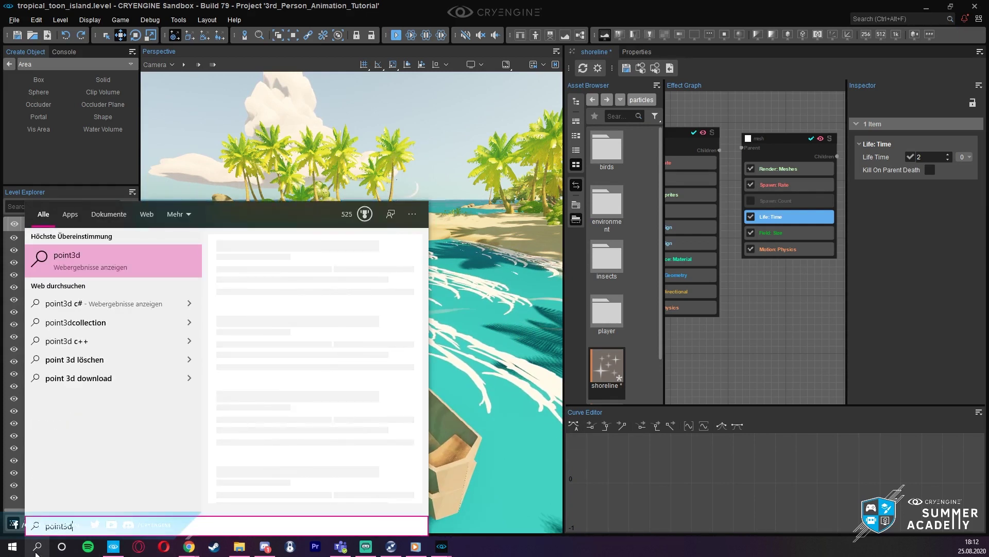
pyautogui.write('aint')
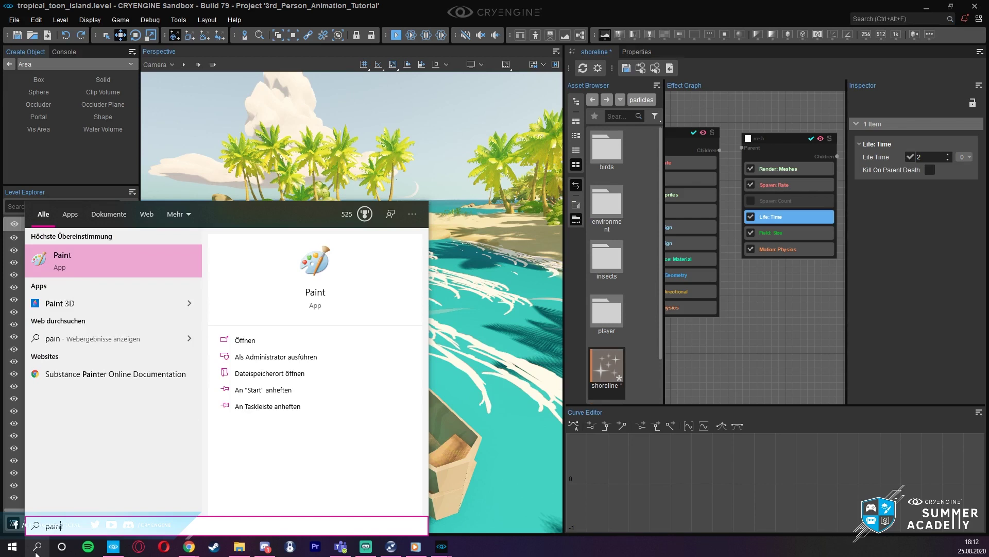
pyautogui.write('3')
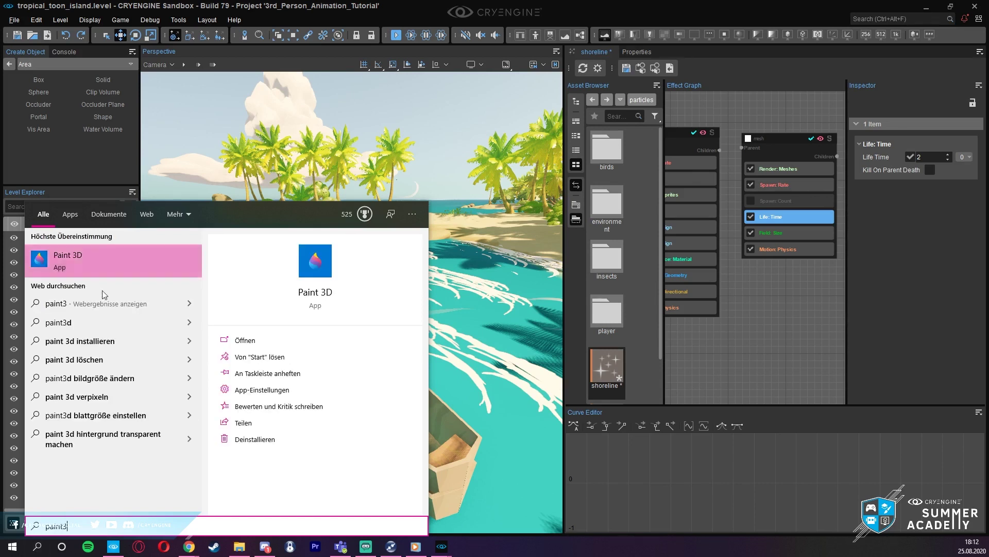
pyautogui.click(112, 262)
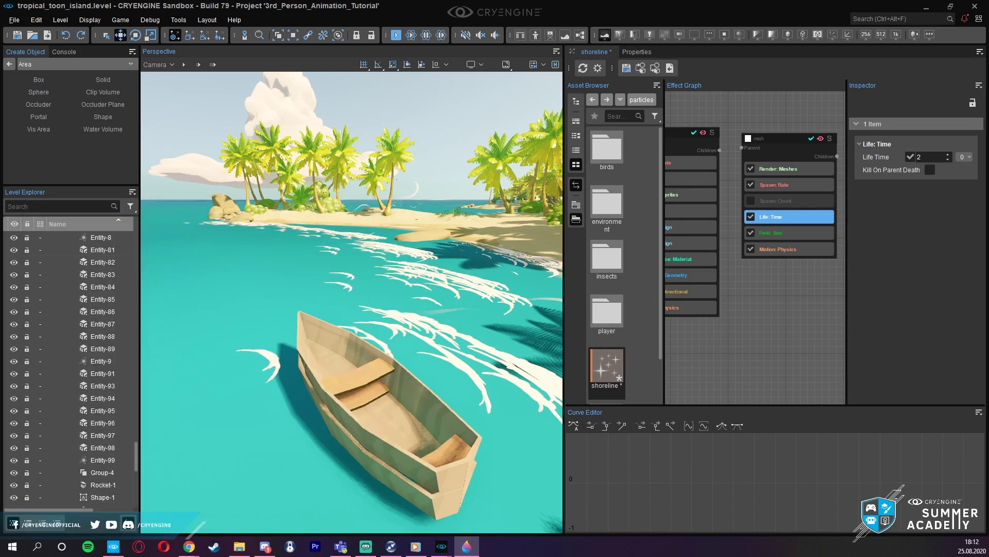
pyautogui.moveTo(459, 0)
pyautogui.mouseDown()
pyautogui.moveTo(545, 170)
pyautogui.moveTo(551, 41)
pyautogui.mouseUp()
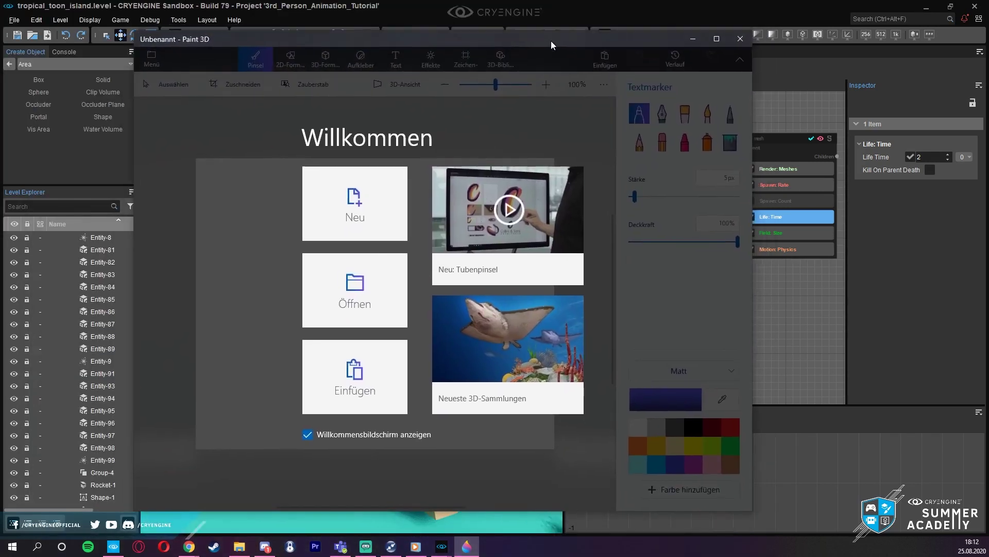
pyautogui.doubleClick(551, 42)
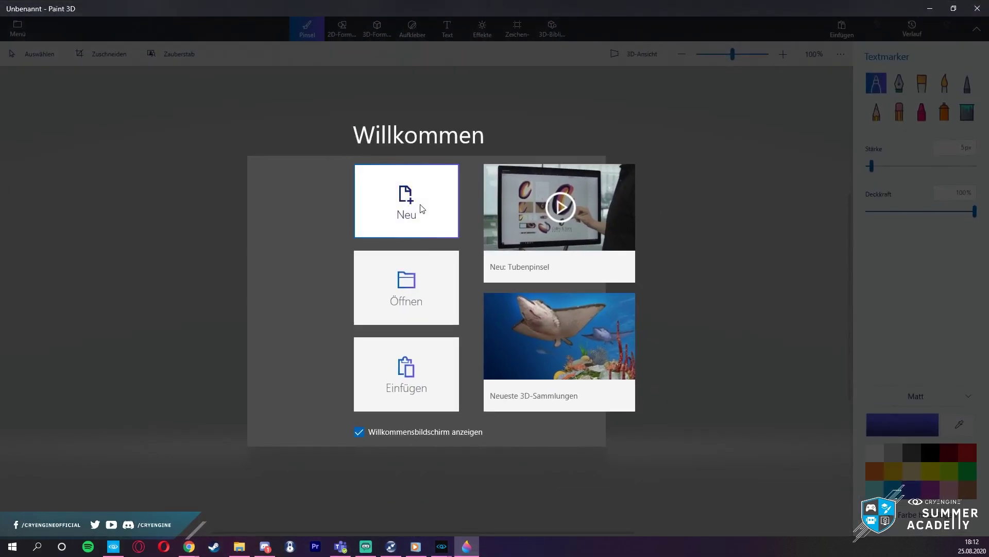
# - Start a new project and place a large 3D cat model on the canvas
pyautogui.click(421, 207)
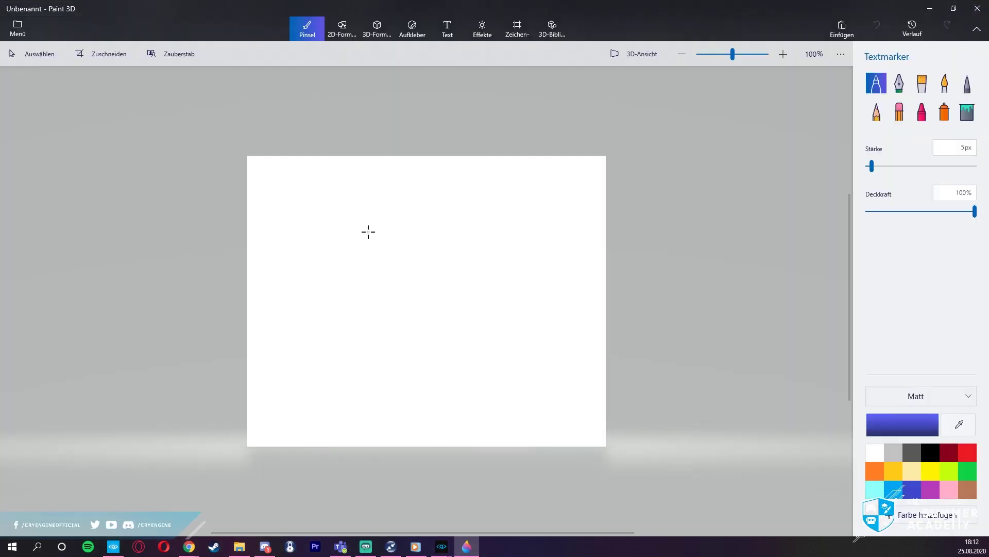
pyautogui.click(381, 29)
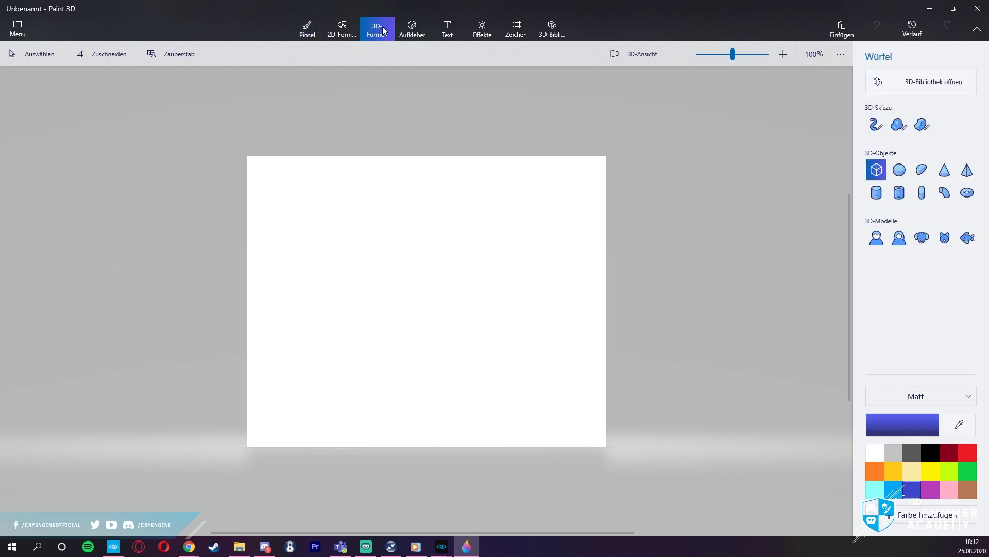
pyautogui.click(946, 242)
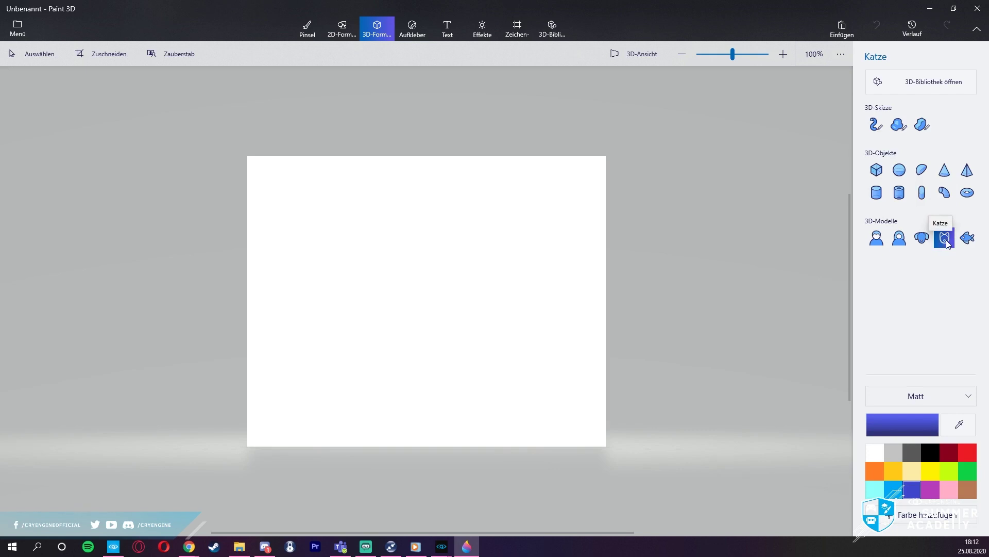
pyautogui.click(413, 275)
pyautogui.moveTo(452, 354); pyautogui.dragTo(554, 431)
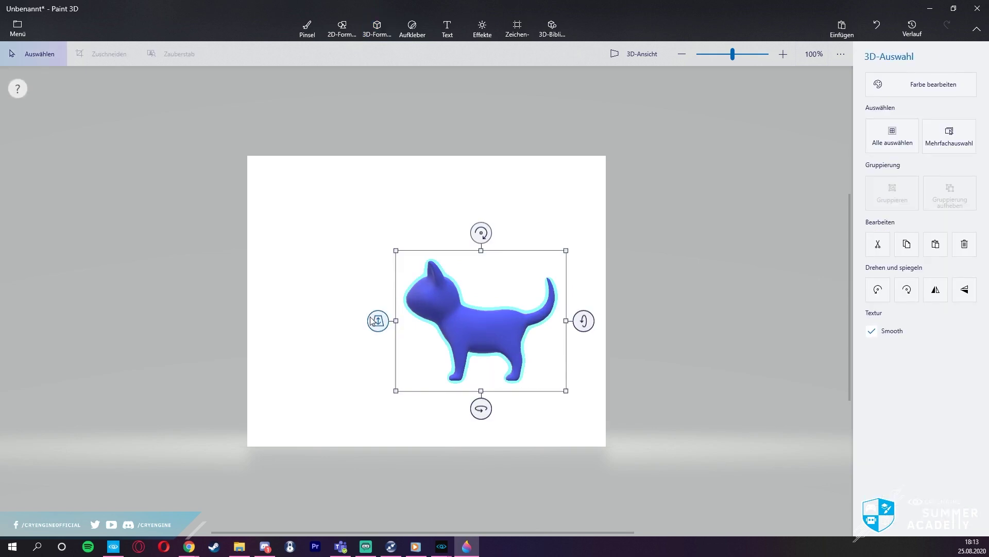
# - Turn the cat about its vertical axis and save the model as a new file
pyautogui.moveTo(484, 417); pyautogui.dragTo(542, 432)
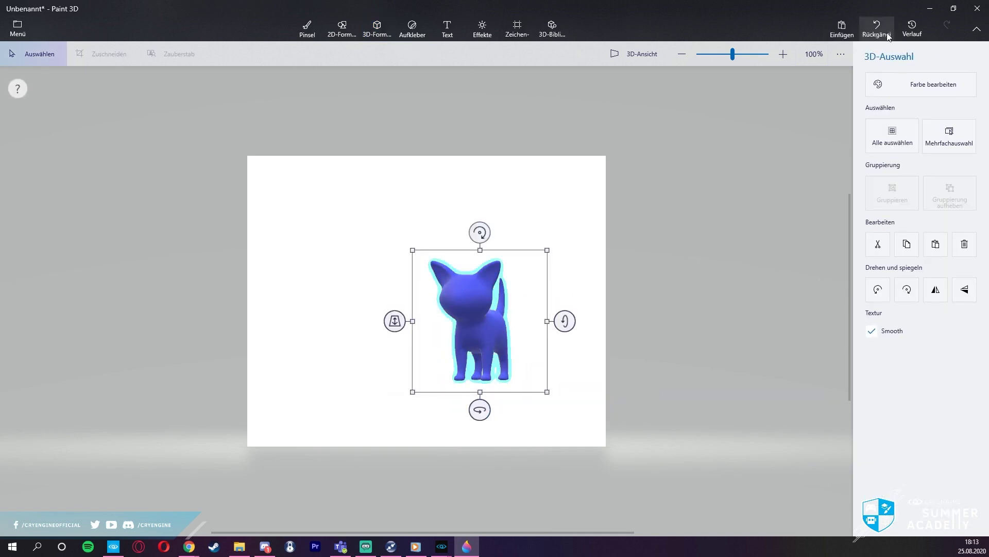
pyautogui.click(14, 30)
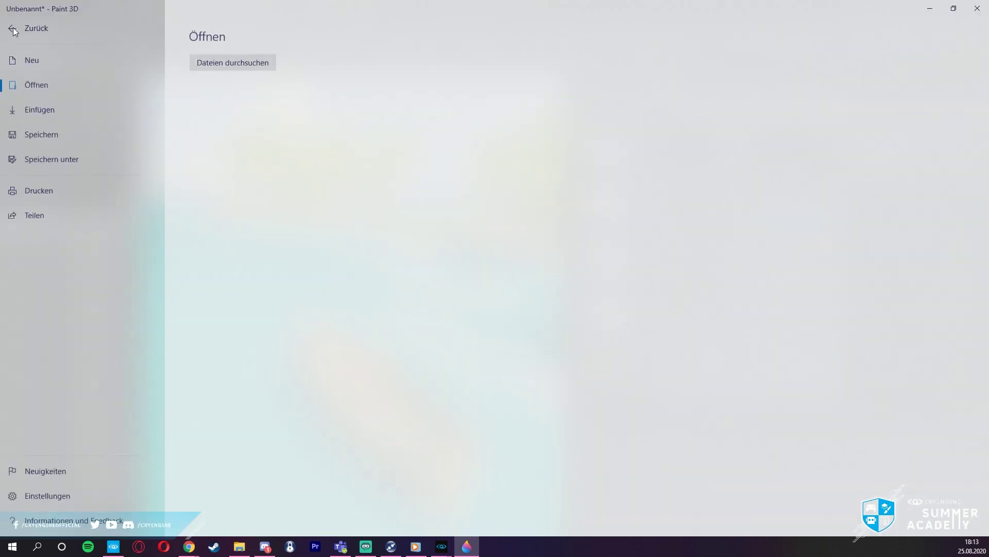
pyautogui.click(45, 160)
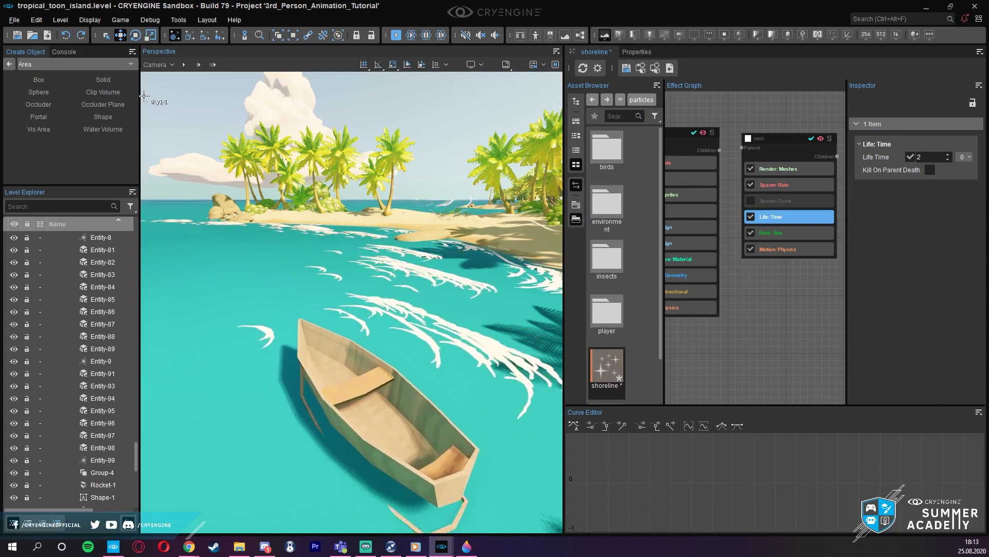
# - Switch to CRYENGINE, open an Asset Browser and dock it below the perspective viewport
pyautogui.click(179, 20)
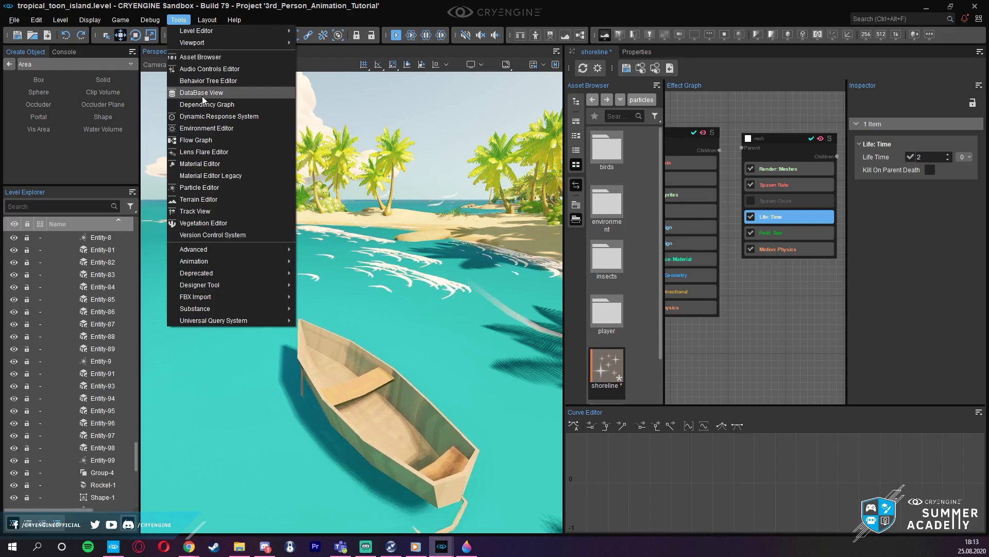
pyautogui.click(228, 61)
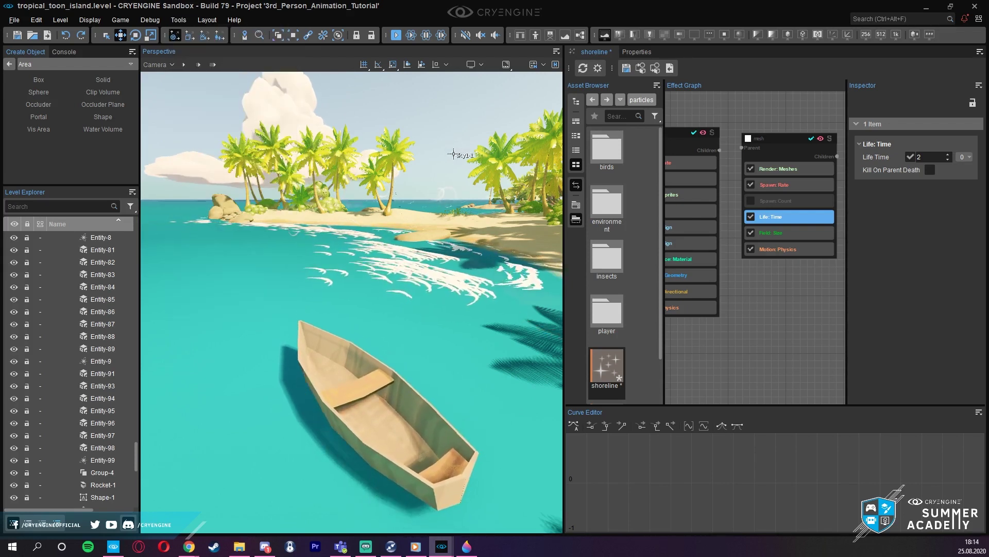
pyautogui.moveTo(540, 137); pyautogui.dragTo(350, 304)
# - Create a folder named Awesome_Kadse inside the Objects asset folder
pyautogui.click(185, 344)
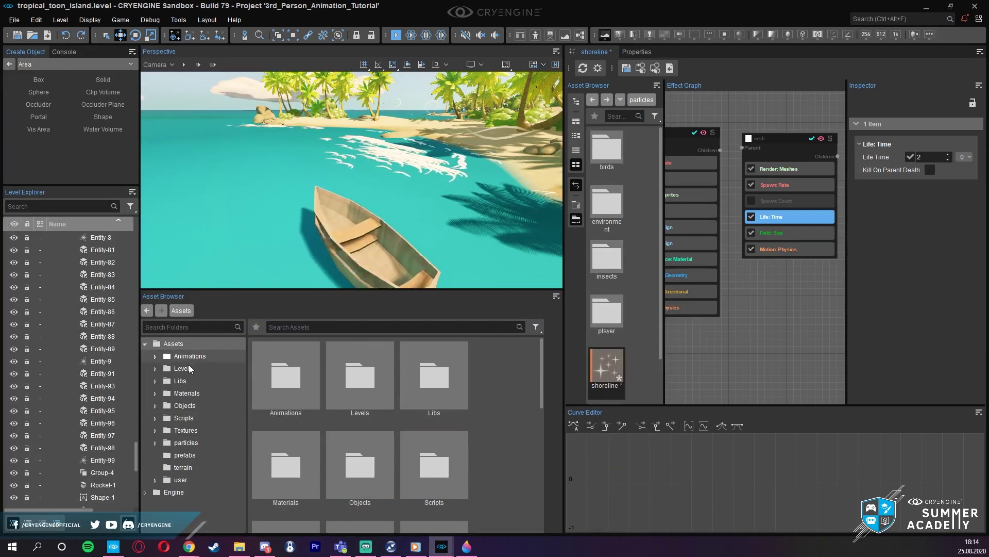
pyautogui.scroll(-5, 484, 397)
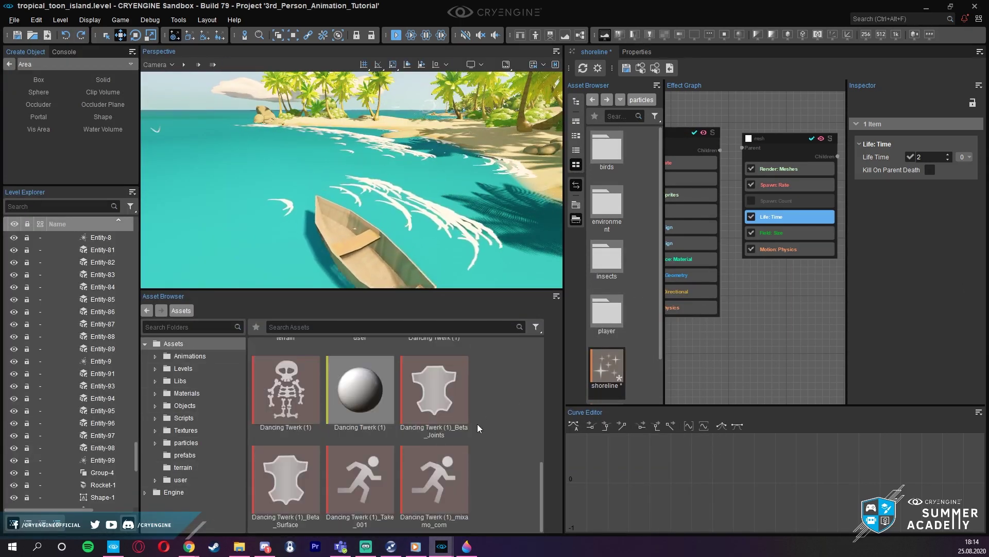
pyautogui.click(189, 406)
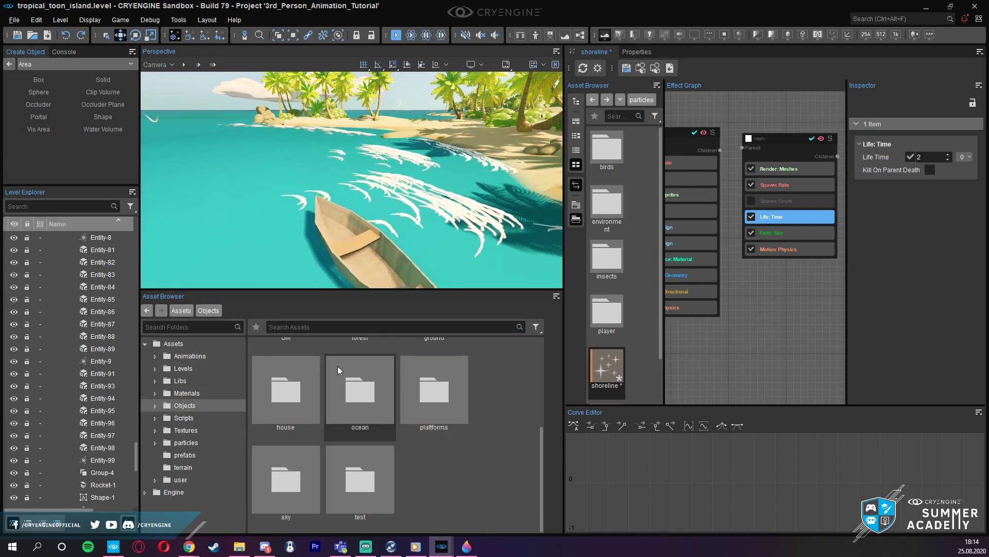
pyautogui.rightClick(471, 485)
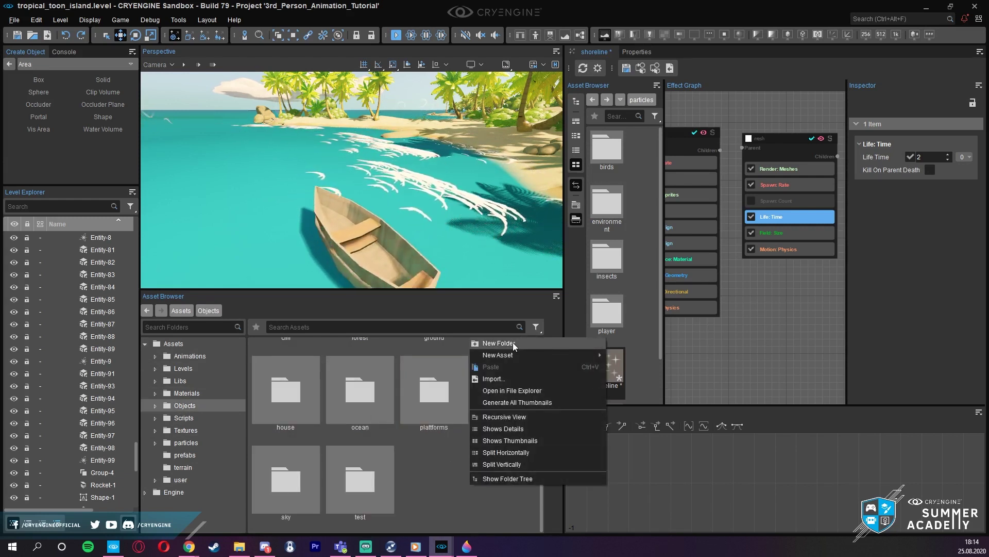
pyautogui.click(513, 342)
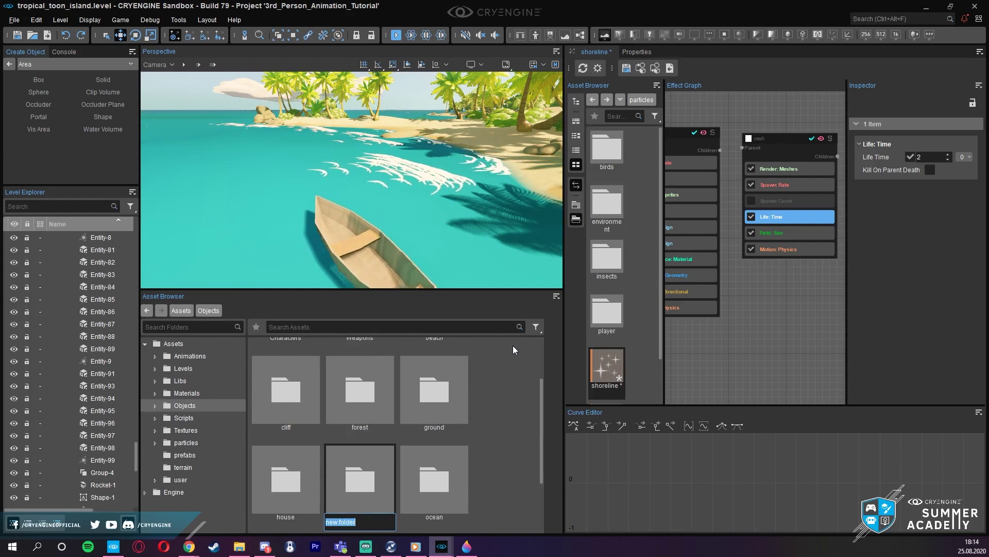
pyautogui.write('Awesome_Kadse')
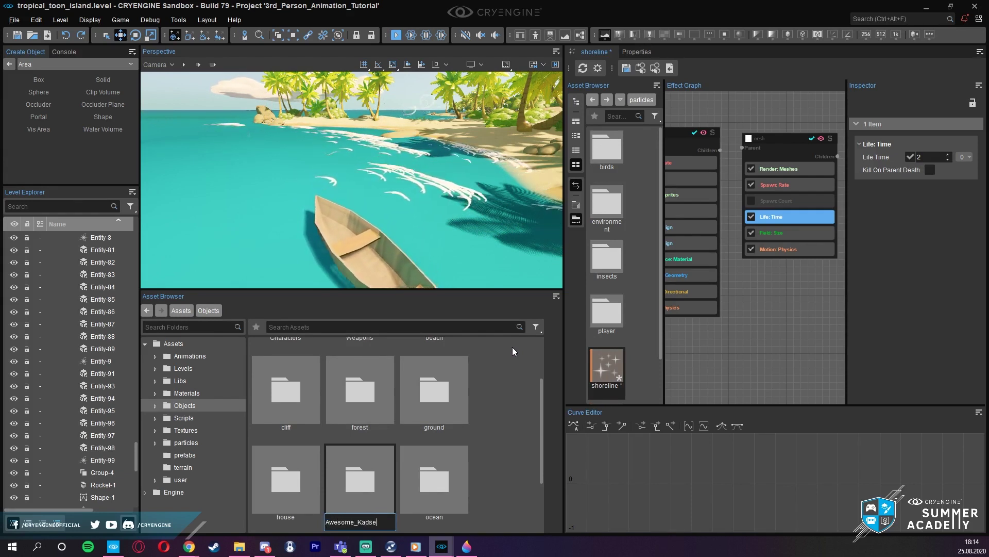
# - Open the awesome_kadse folder under Objects and import CatFFS.fbx from the desktop into it
pyautogui.click(185, 442)
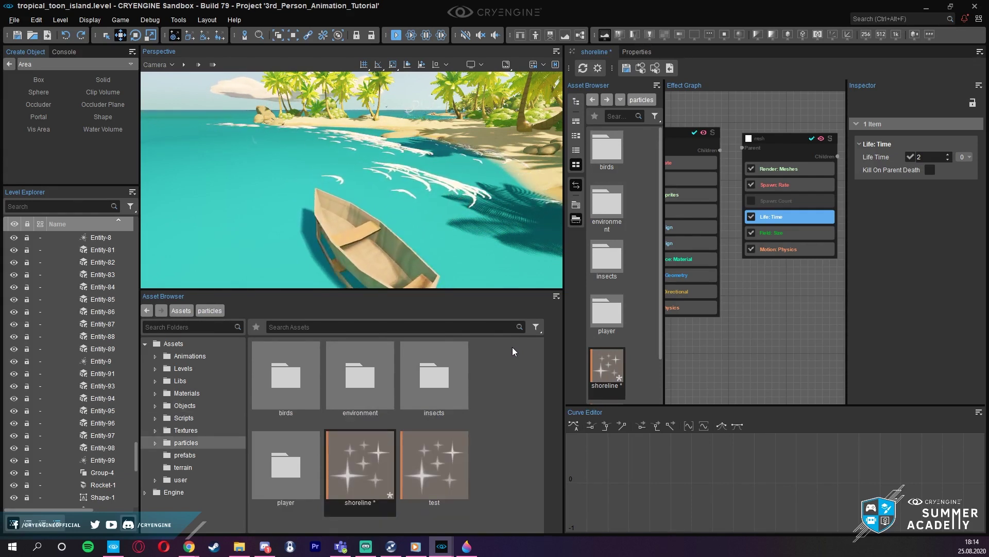
pyautogui.click(155, 406)
pyautogui.scroll(-2, 172, 438)
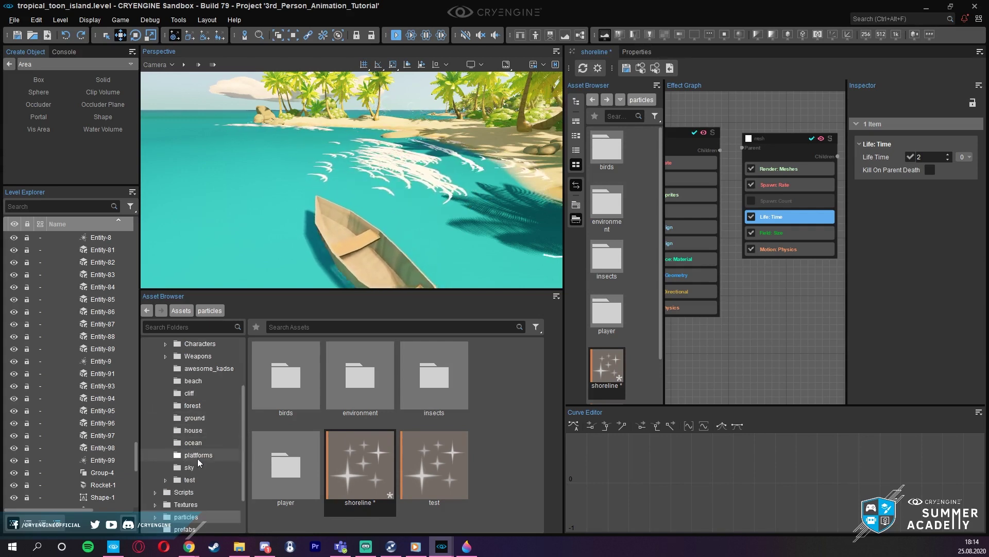
pyautogui.scroll(1, 204, 464)
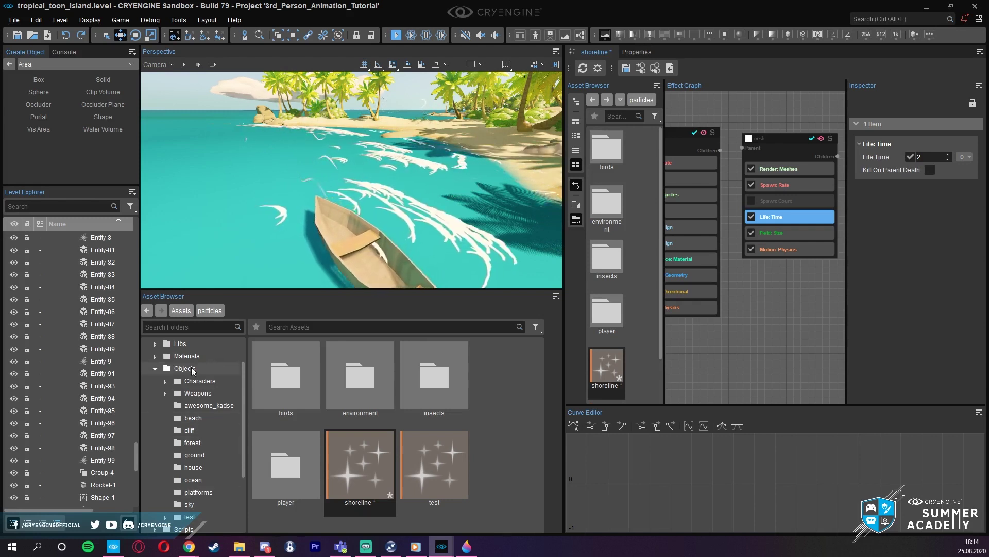
pyautogui.click(192, 369)
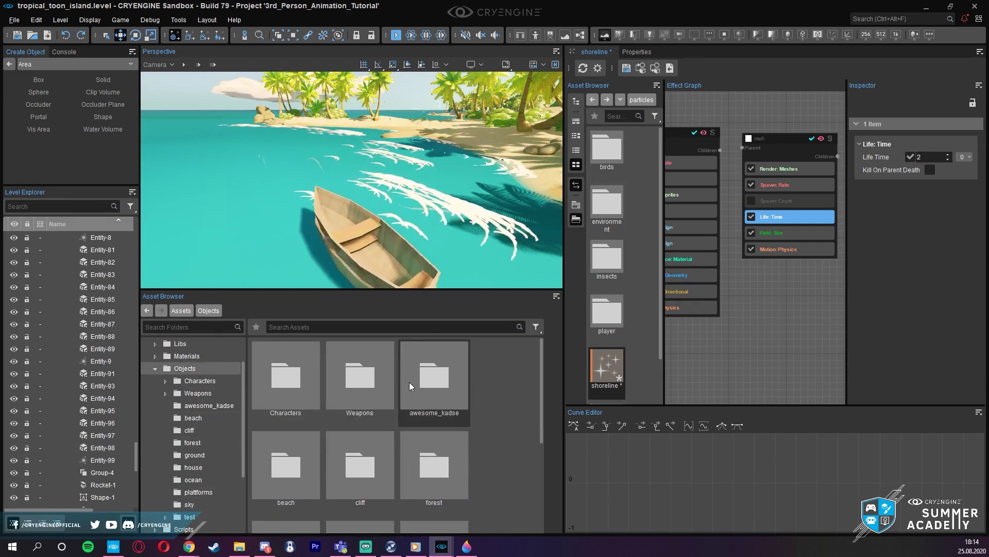
pyautogui.doubleClick(423, 376)
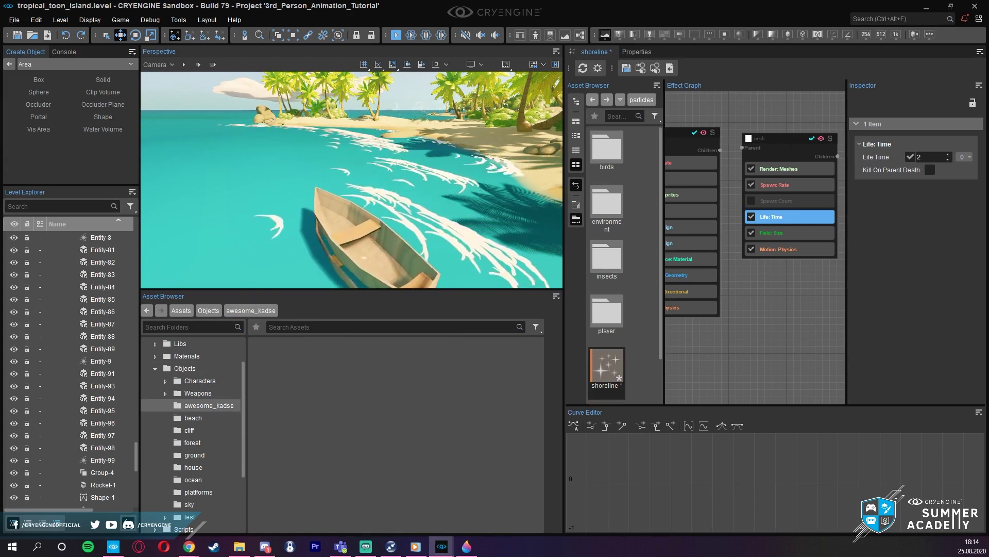
pyautogui.moveTo(327, 477); pyautogui.dragTo(352, 442)
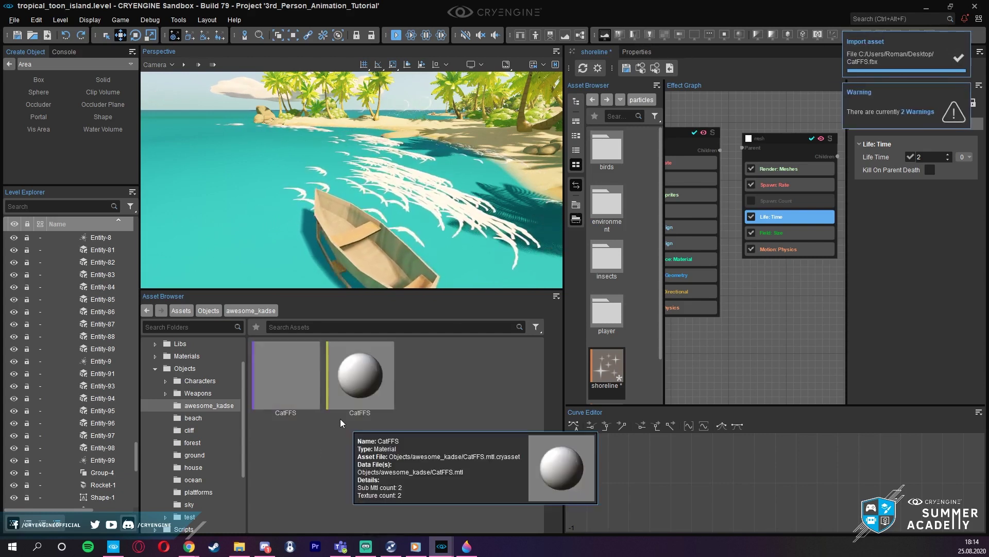
# - Place the CatFFS mesh on the beach and try to enlarge it with the Scale tool
pyautogui.moveTo(353, 207); pyautogui.dragTo(345, 178, button='right')
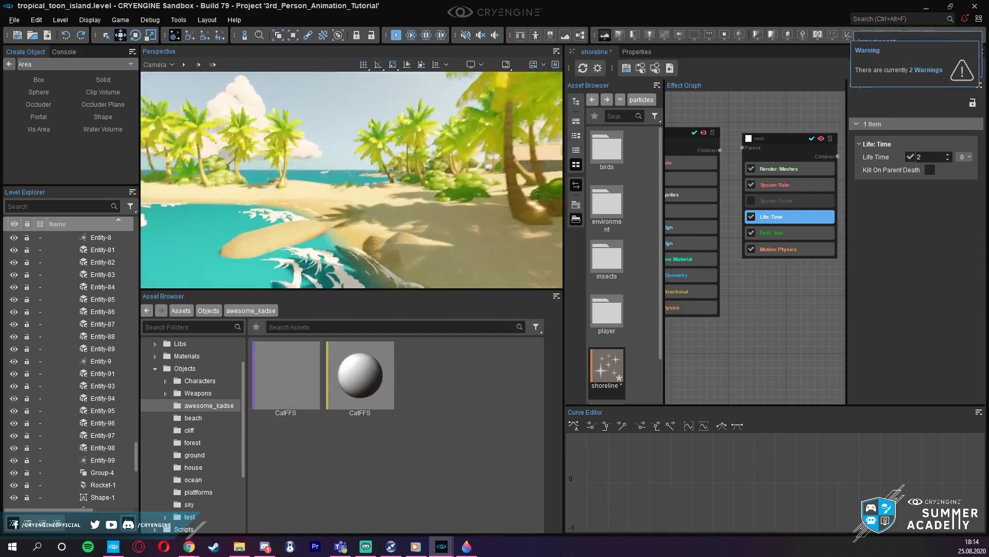
pyautogui.moveTo(280, 370); pyautogui.dragTo(393, 249)
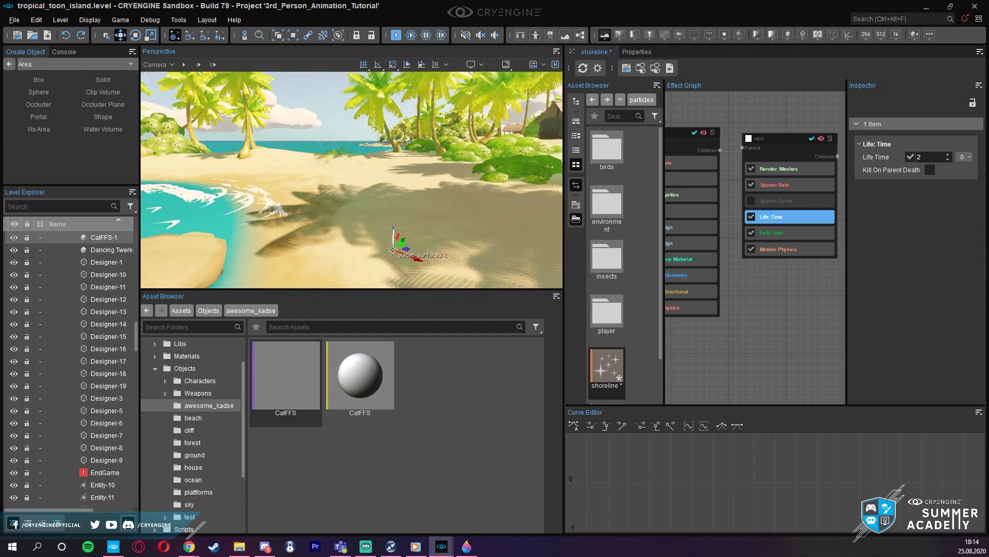
pyautogui.moveTo(387, 96); pyautogui.dragTo(386, 94)
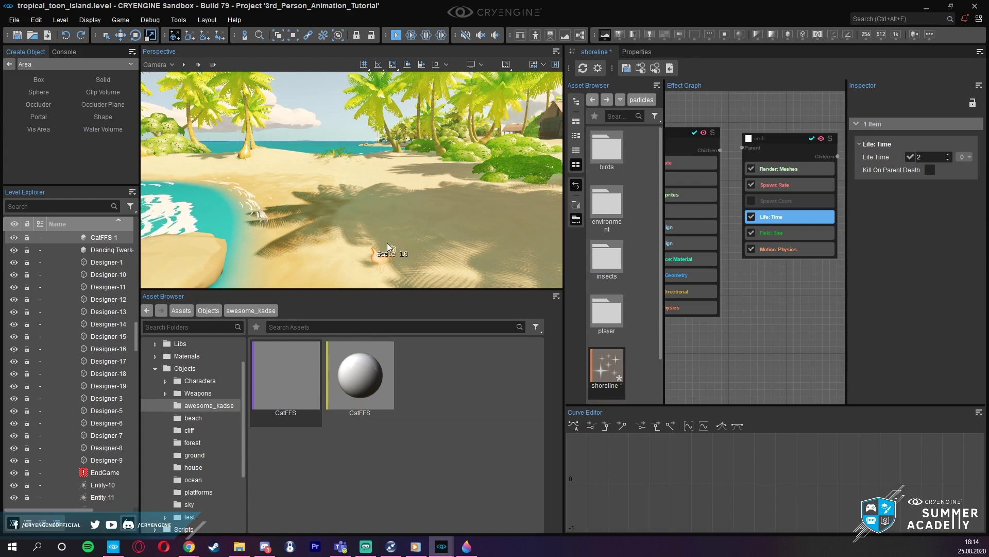
pyautogui.press('2')
pyautogui.moveTo(396, 240); pyautogui.dragTo(403, 180)
pyautogui.press('s')
pyautogui.moveTo(402, 181); pyautogui.dragTo(337, 346, button='right')
# - Delete the placed cat object from the beach
pyautogui.click(400, 199)
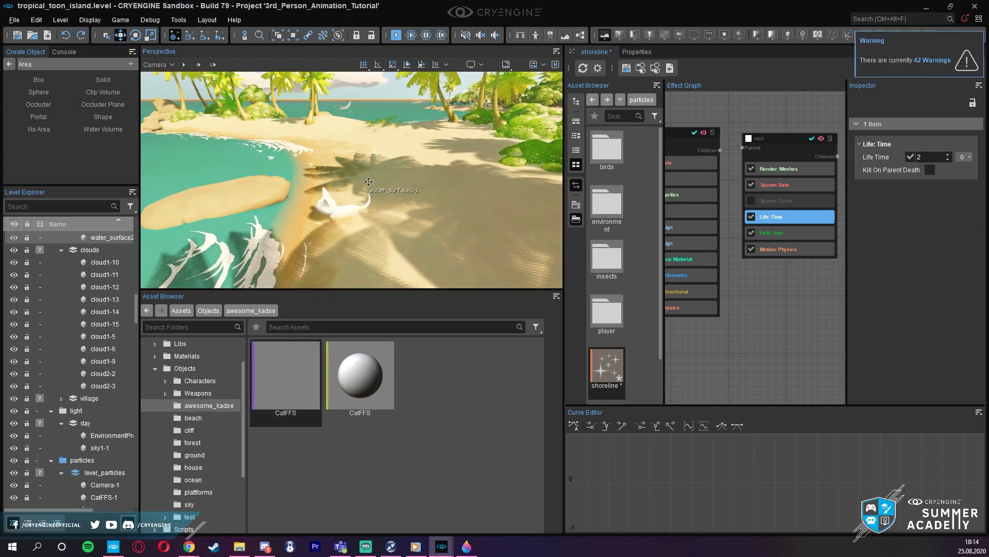
pyautogui.click(338, 209)
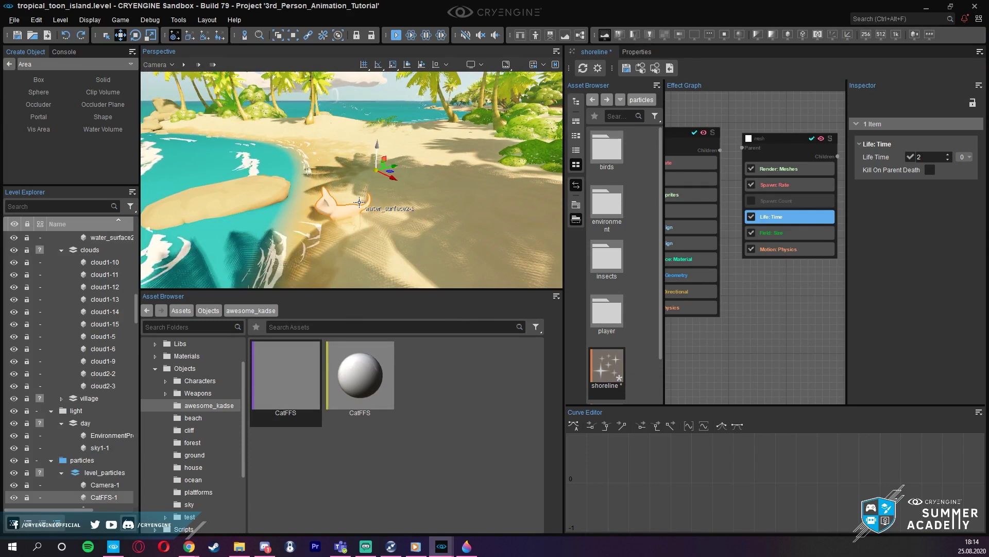
pyautogui.press('Delete')
# - Open the CatFFS mesh, set its conversion unit to meters, then save and close it
pyautogui.doubleClick(304, 370)
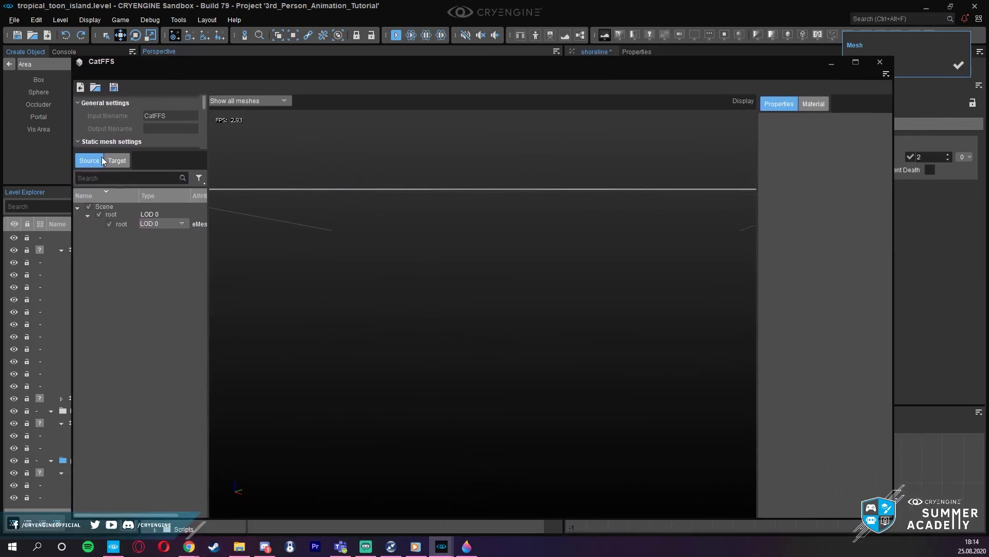
pyautogui.moveTo(179, 158); pyautogui.dragTo(163, 293)
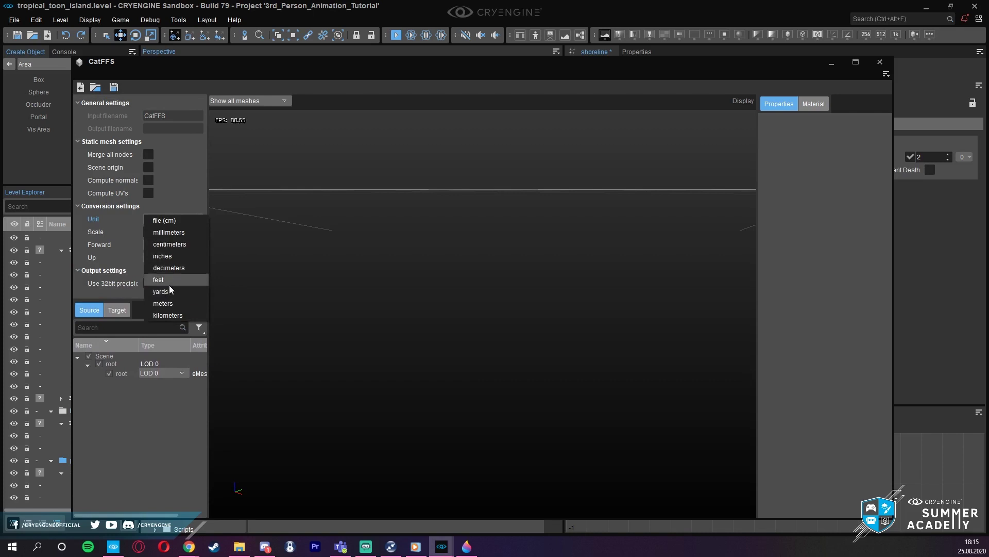
pyautogui.click(172, 303)
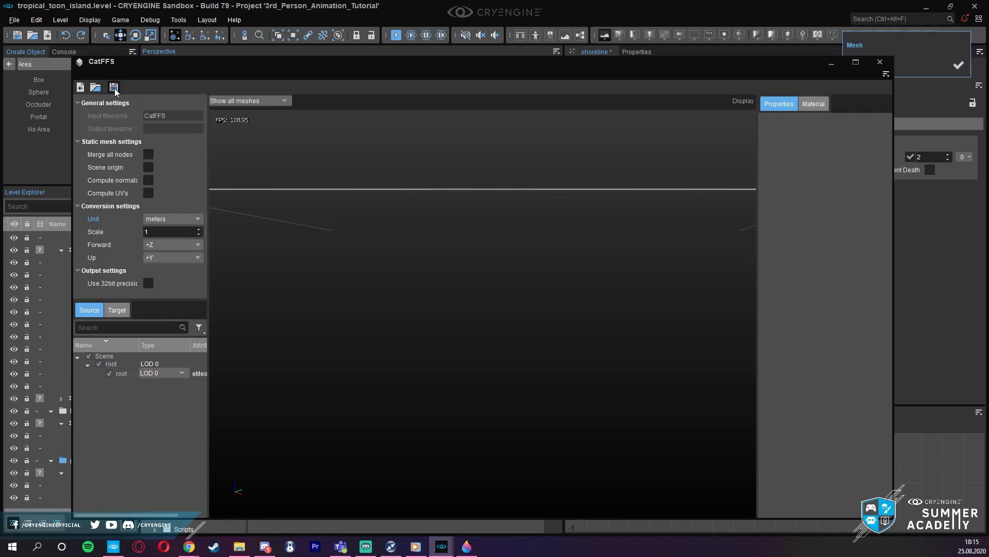
pyautogui.click(113, 88)
pyautogui.click(879, 63)
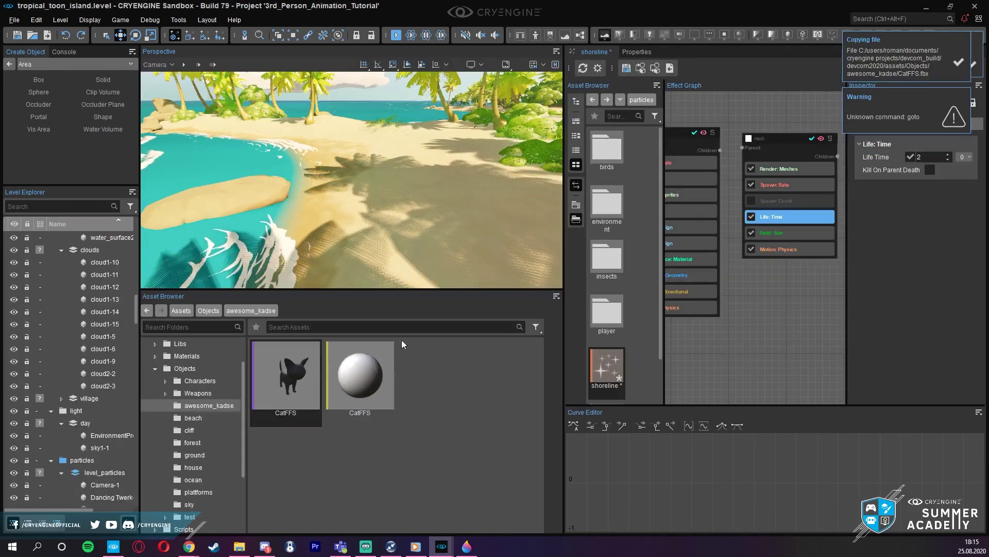
# - Place the reimported CatFFS mesh on the sand beside the water and adjust its height
pyautogui.moveTo(391, 223); pyautogui.dragTo(379, 236)
pyautogui.moveTo(381, 236); pyautogui.dragTo(488, 167, button='right')
pyautogui.press('w')
pyautogui.moveTo(469, 195); pyautogui.dragTo(484, 138)
pyautogui.moveTo(484, 138); pyautogui.dragTo(335, 176, button='right')
pyautogui.press('4')
pyautogui.moveTo(332, 175); pyautogui.dragTo(334, 144)
pyautogui.moveTo(334, 144); pyautogui.dragTo(288, 119, button='right')
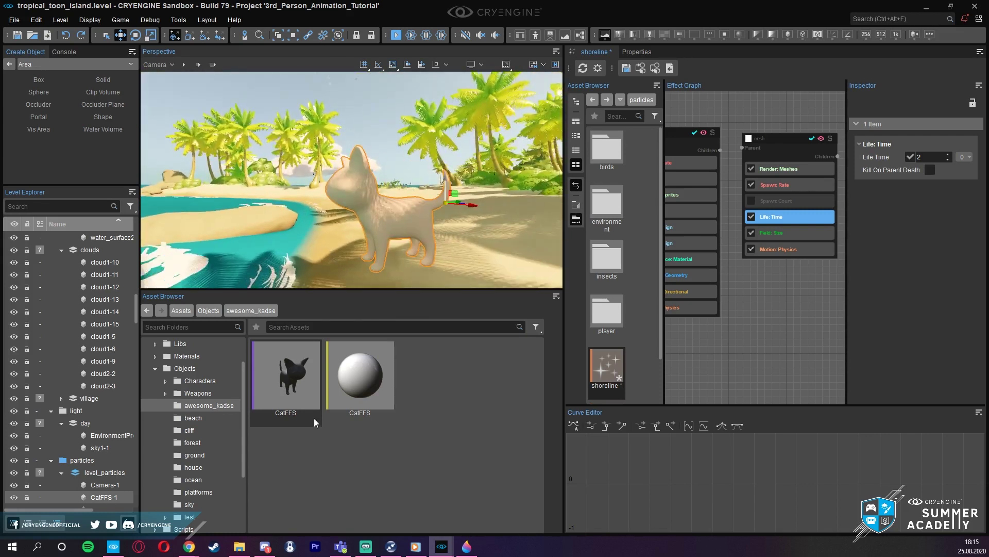
# - Set the diffuse color of the CatFFS material's Material_50 to purple and its smoothness to 0, and save the material
pyautogui.doubleClick(338, 393)
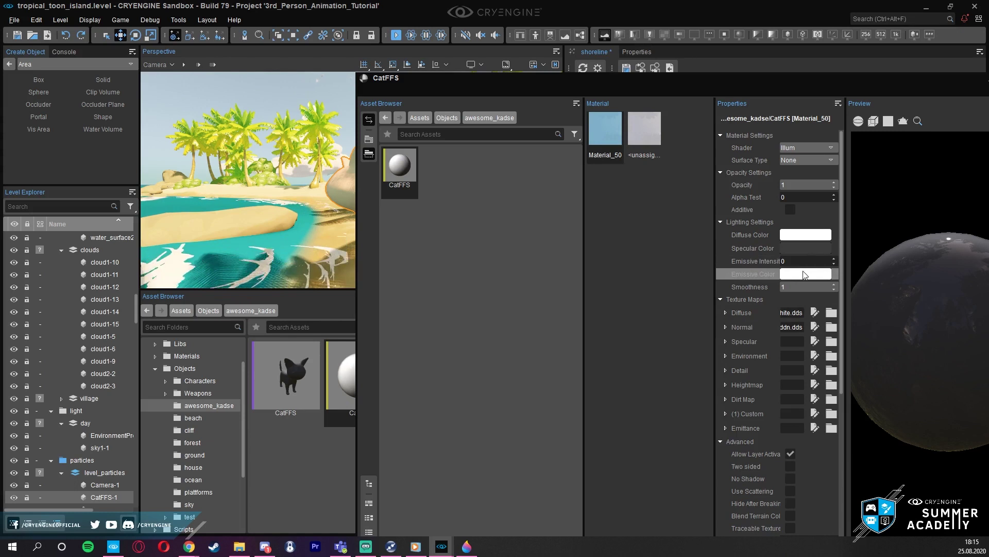
pyautogui.click(806, 235)
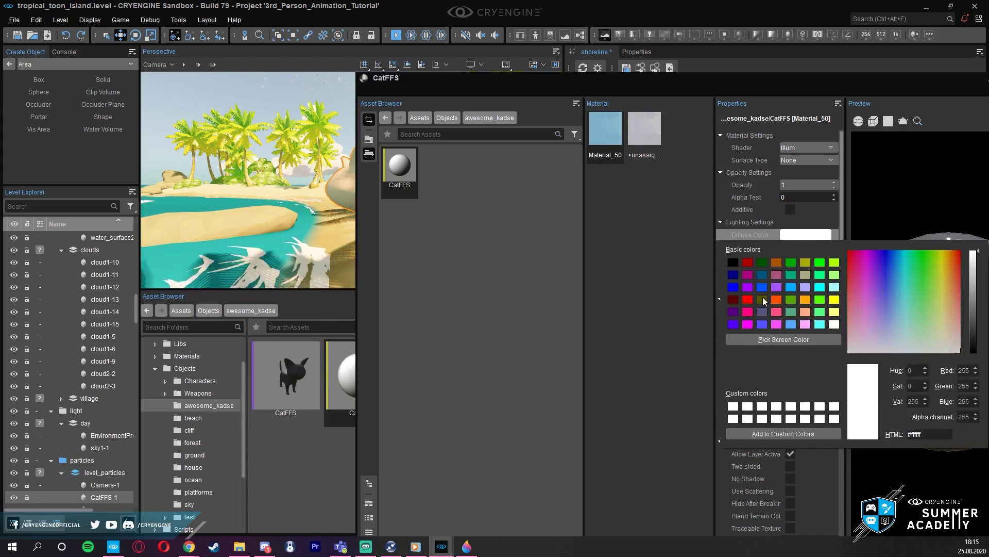
pyautogui.click(748, 287)
pyautogui.click(634, 207)
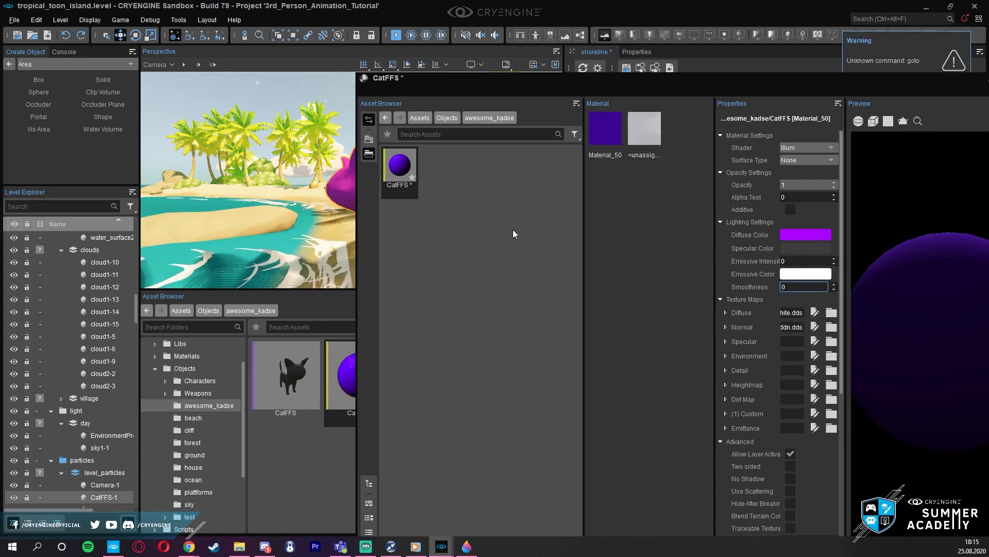
pyautogui.rightClick(398, 157)
pyautogui.click(428, 211)
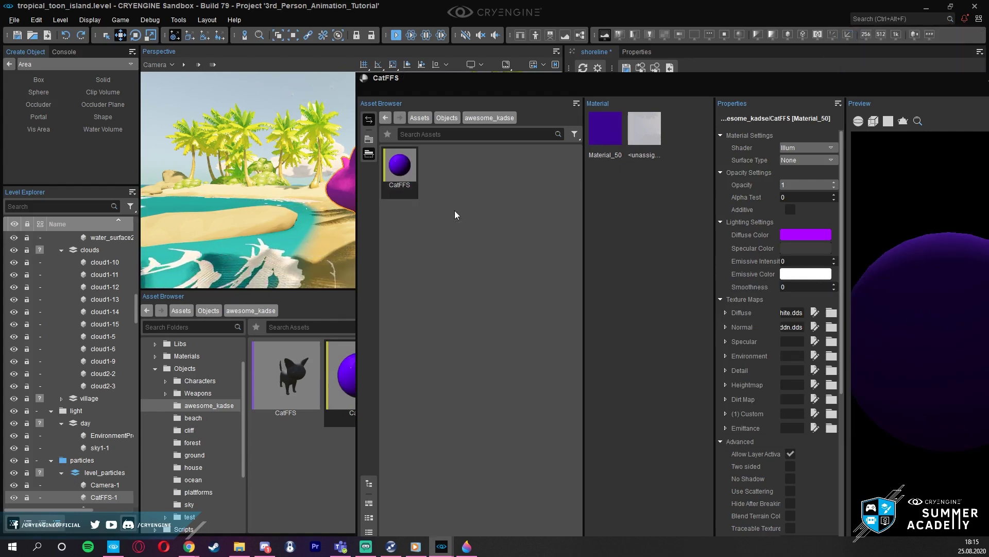
# - Reopen the CatFFS material, raise Material_50's smoothness to about 0.81, and save the material
pyautogui.click(988, 79)
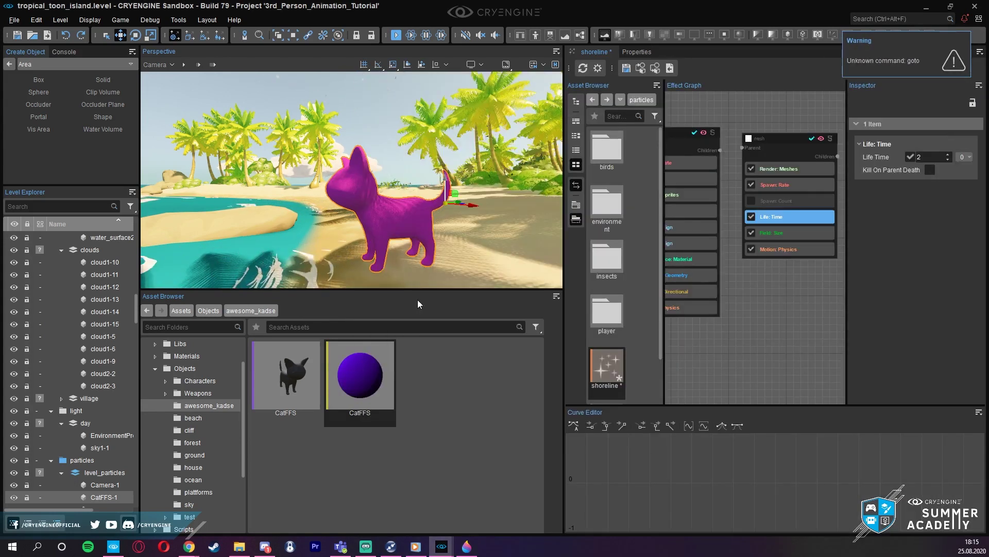
pyautogui.doubleClick(356, 364)
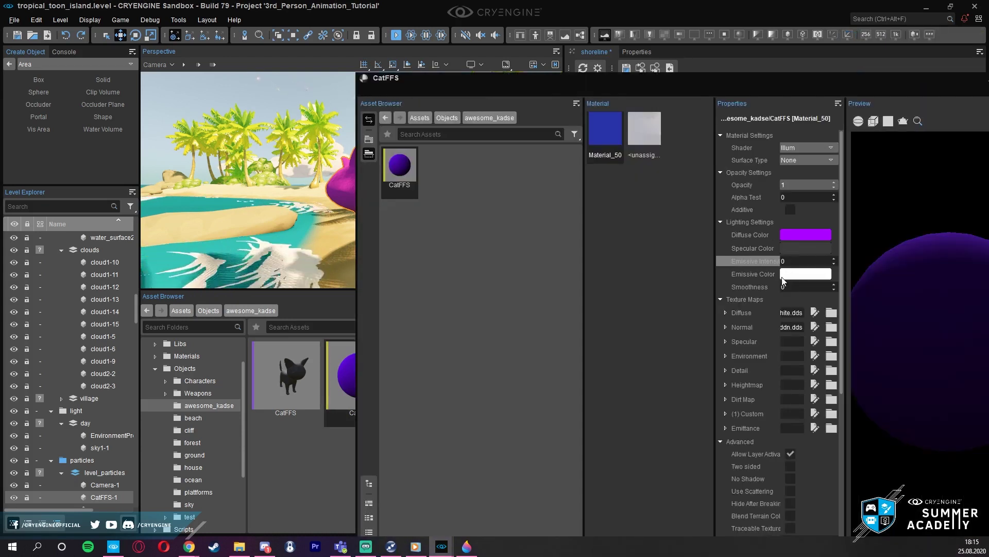
pyautogui.moveTo(822, 287); pyautogui.dragTo(802, 287)
pyautogui.hotkey('ctrl', 's')
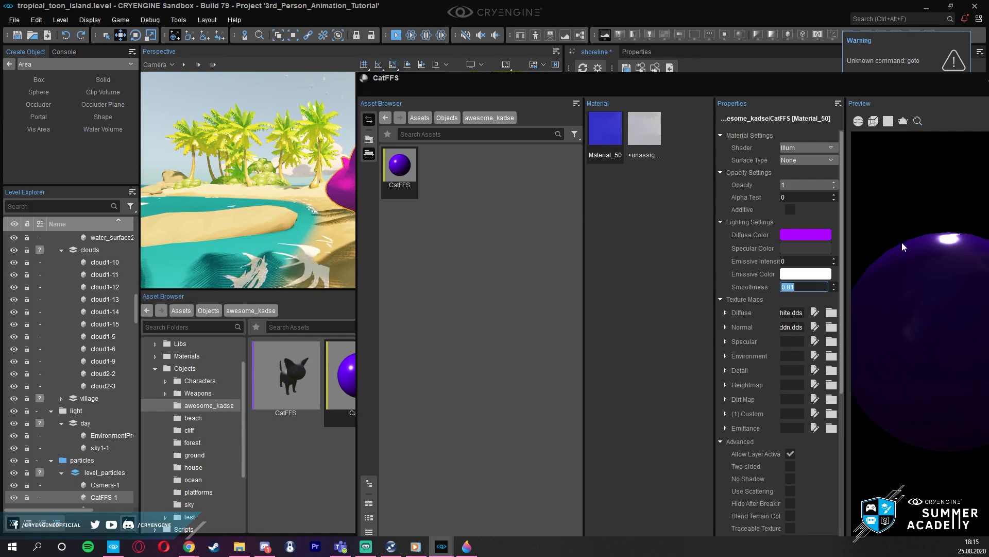
# - Move the purple cat a short distance across the sand, away from the water
pyautogui.click(330, 257)
pyautogui.moveTo(507, 203); pyautogui.dragTo(374, 202, button='right')
pyautogui.scroll(1, 350, 207)
pyautogui.click(357, 194)
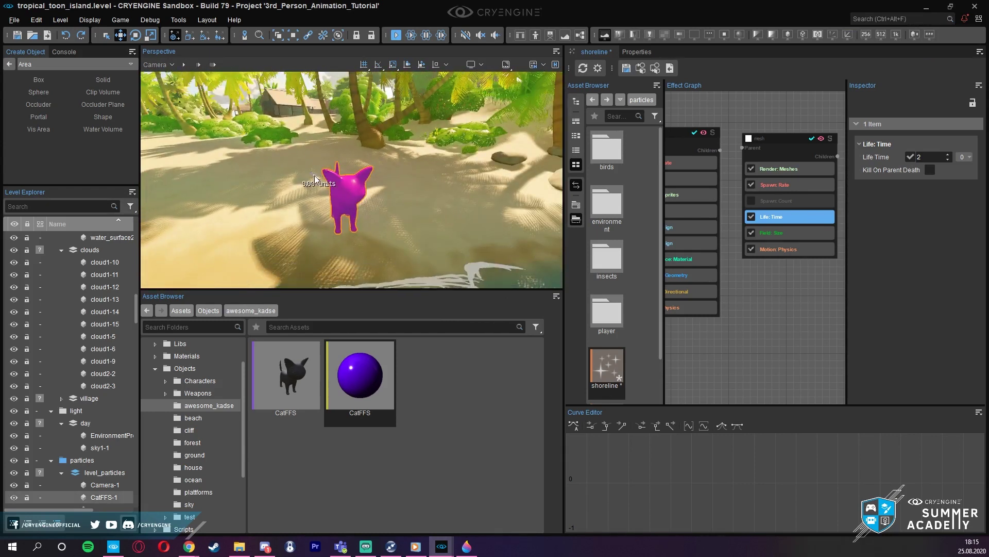
pyautogui.moveTo(323, 169); pyautogui.dragTo(316, 164)
# - Set the mesh of the shoreline effect's Render: Meshes feature to CatFFS from the awesome_kadse folder
pyautogui.click(788, 169)
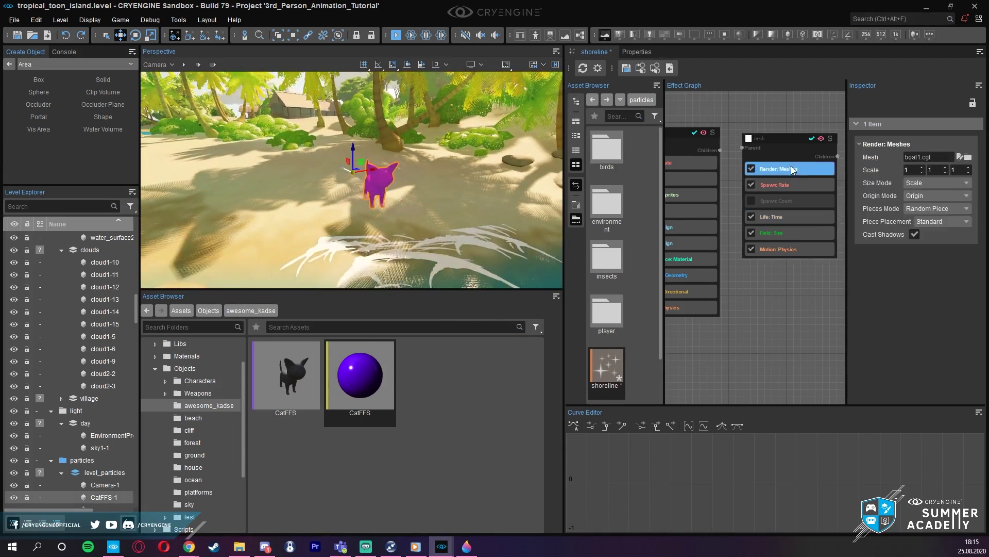
pyautogui.click(968, 158)
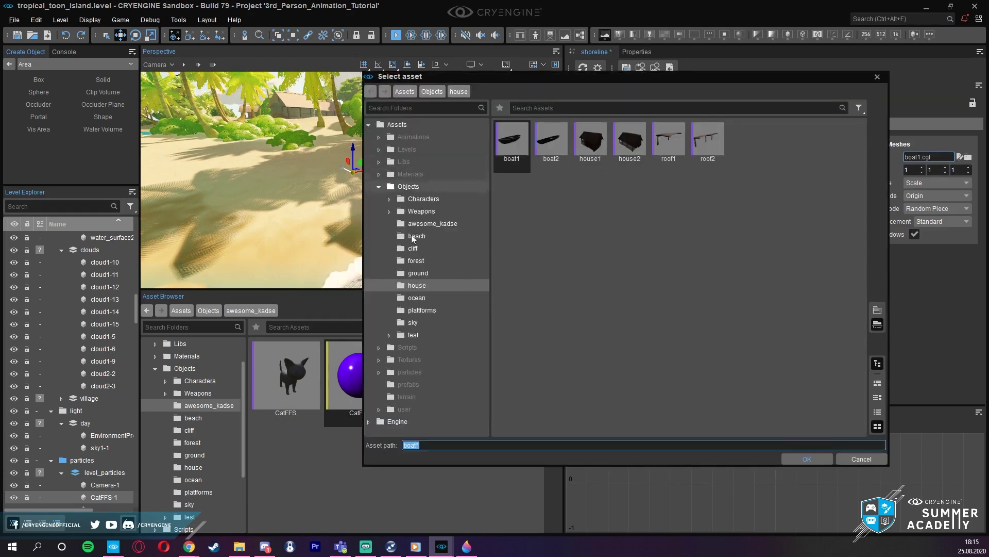
pyautogui.click(423, 223)
pyautogui.doubleClick(514, 143)
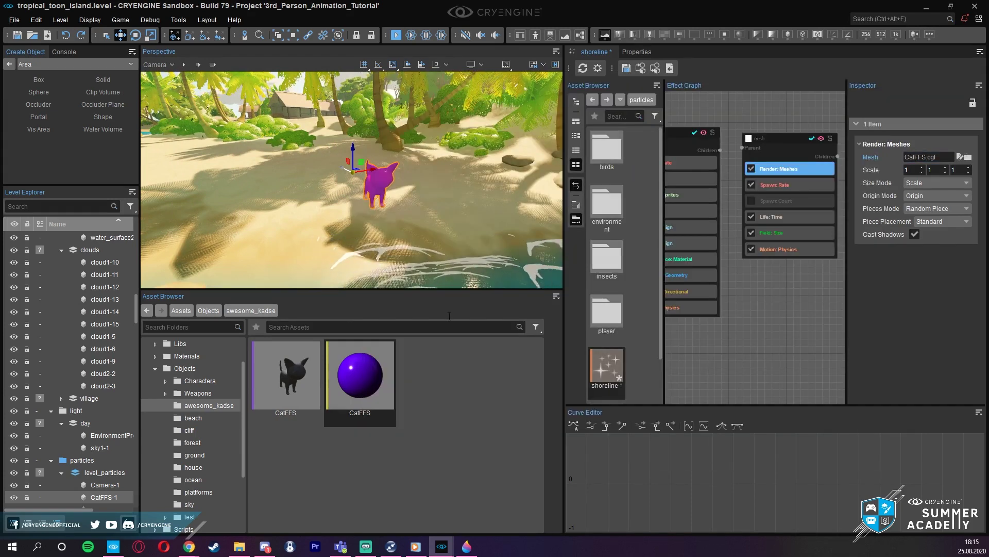
pyautogui.moveTo(330, 198); pyautogui.dragTo(470, 192, button='right')
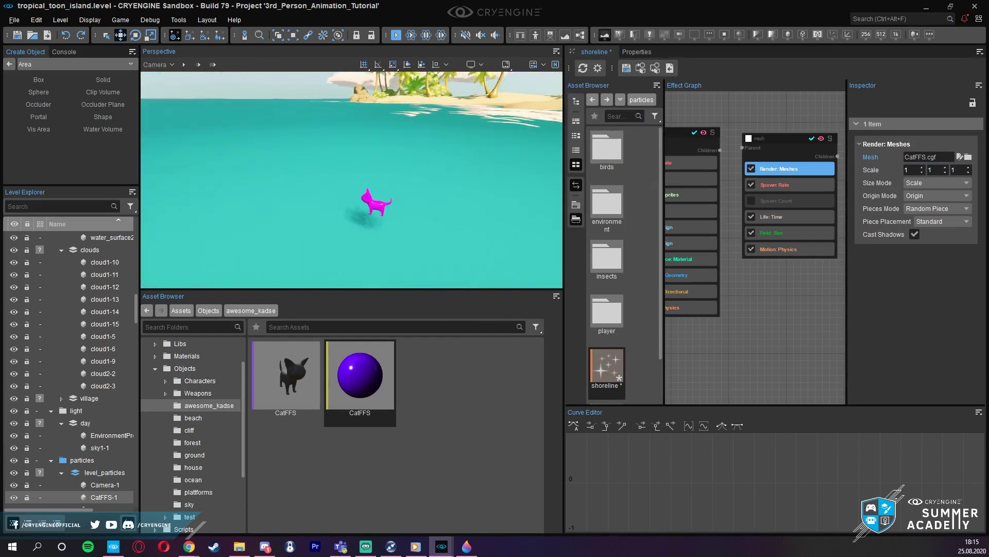
# - Set the Field: Size value of the shoreline effect's mesh component to 5
pyautogui.click(791, 233)
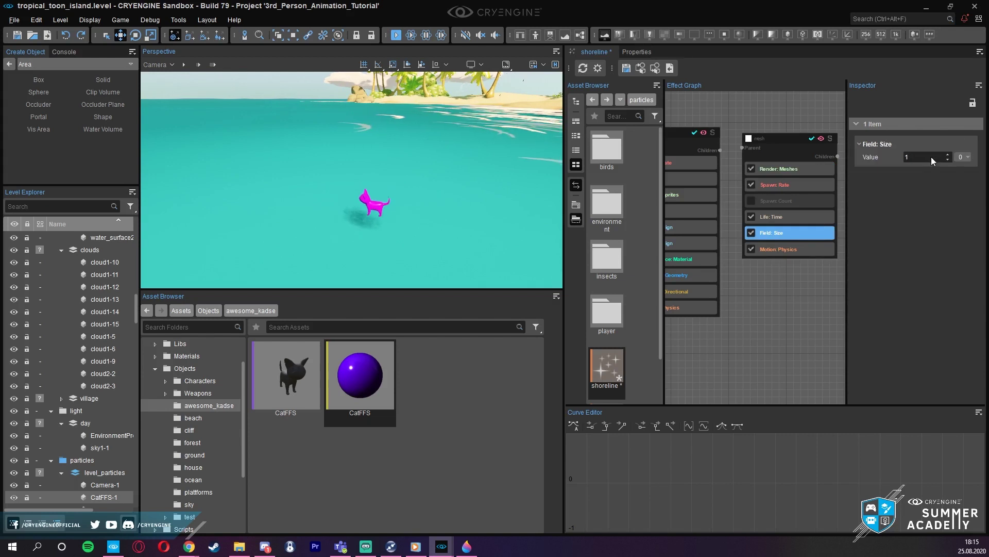
pyautogui.press('Return')
pyautogui.moveTo(366, 202); pyautogui.dragTo(366, 203, button='right')
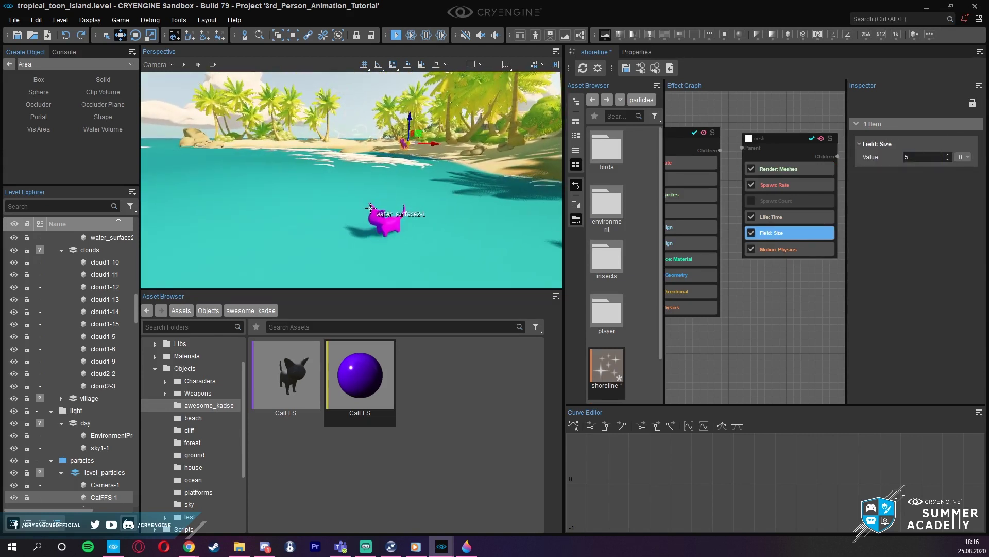
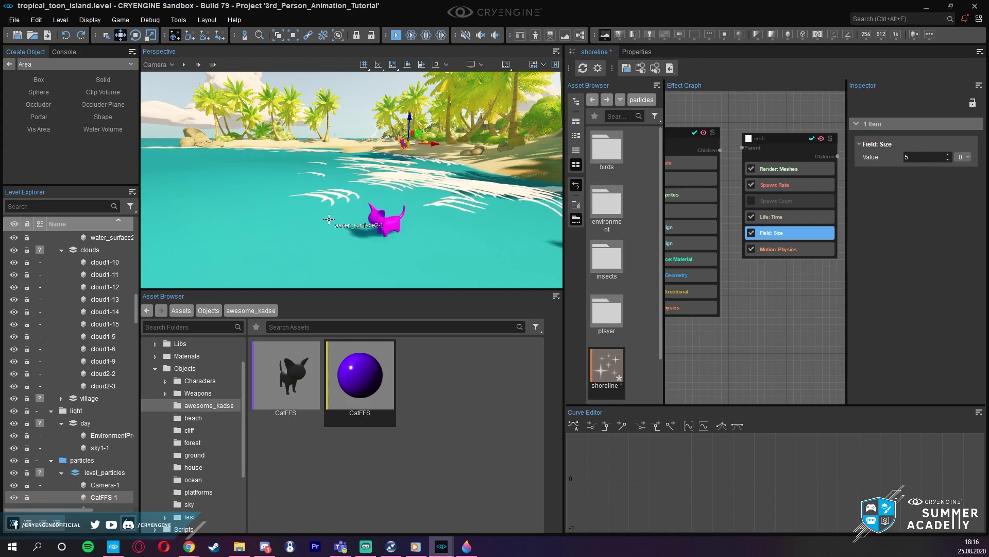
# - Examine the cat mesh particles on the water up close and review the shoreline effect's components
pyautogui.press('d')
pyautogui.moveTo(408, 263); pyautogui.dragTo(426, 245, button='right')
pyautogui.press('a')
pyautogui.press('w')
pyautogui.moveTo(370, 206); pyautogui.dragTo(373, 212, button='right')
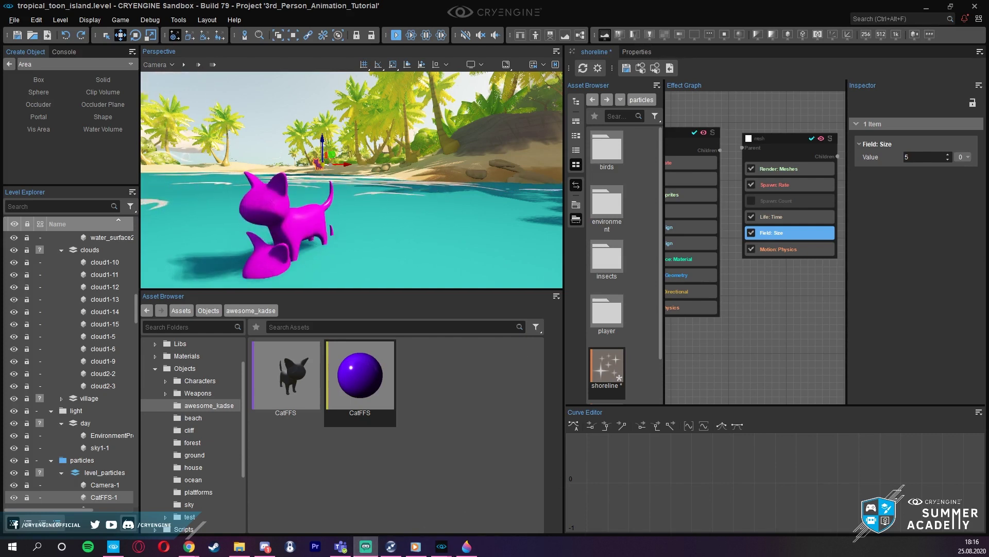
pyautogui.moveTo(412, 170); pyautogui.dragTo(382, 176, button='right')
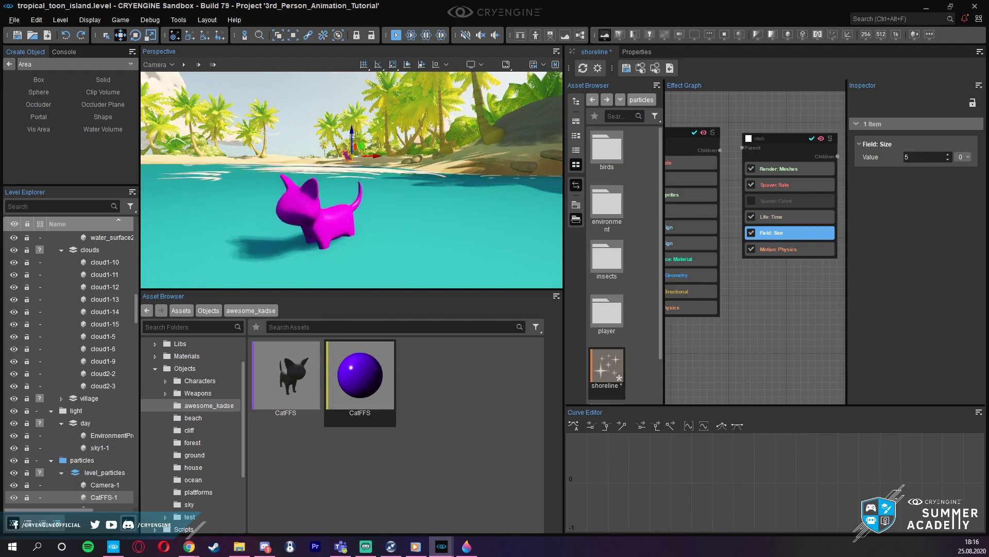
pyautogui.hotkey('alt', 'Tab')
pyautogui.moveTo(732, 319)
pyautogui.mouseDown(button='middle')
pyautogui.moveTo(747, 320)
pyautogui.moveTo(734, 318)
pyautogui.mouseUp(button='middle')
pyautogui.moveTo(464, 206); pyautogui.dragTo(433, 205, button='right')
pyautogui.scroll(-3, 803, 285)
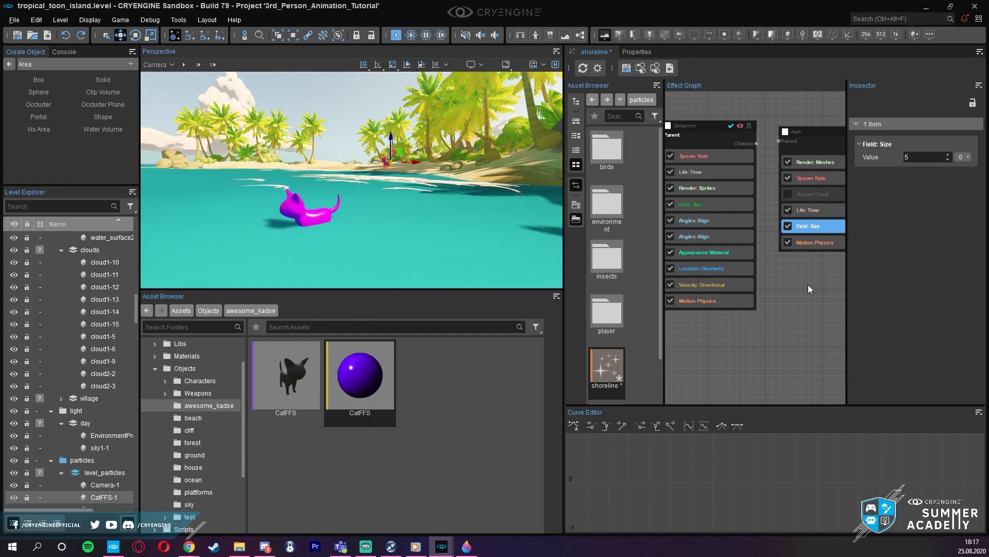
pyautogui.moveTo(778, 294); pyautogui.dragTo(780, 293, button='middle')
pyautogui.moveTo(781, 353); pyautogui.dragTo(772, 345, button='middle')
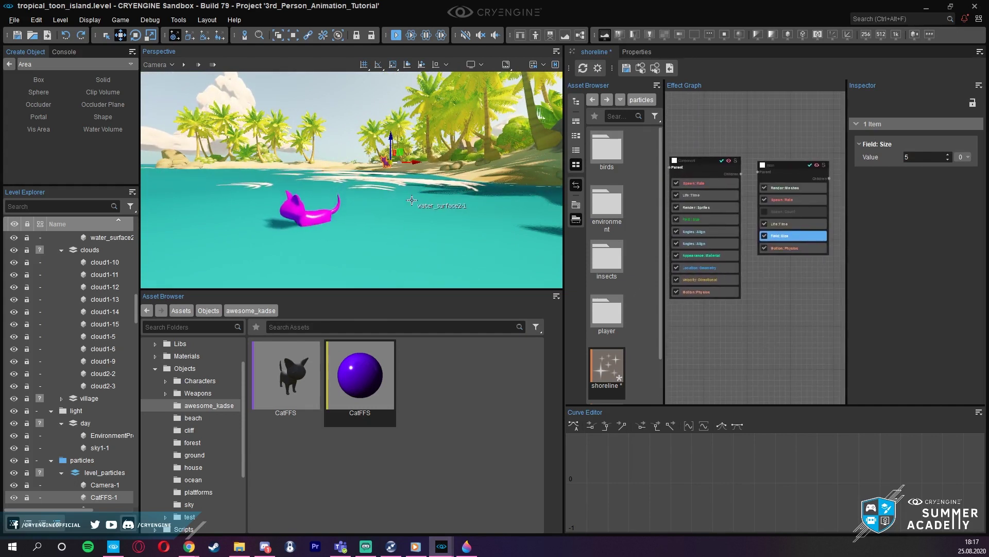
# - Create a new particle effect named gadsewithfur in the particles folder
pyautogui.press('w')
pyautogui.moveTo(404, 199)
pyautogui.mouseDown(button='right')
pyautogui.moveTo(404, 191)
pyautogui.moveTo(384, 189)
pyautogui.moveTo(472, 190)
pyautogui.moveTo(507, 203)
pyautogui.moveTo(413, 186)
pyautogui.mouseUp(button='right')
pyautogui.scroll(-2, 384, 189)
pyautogui.click(412, 187)
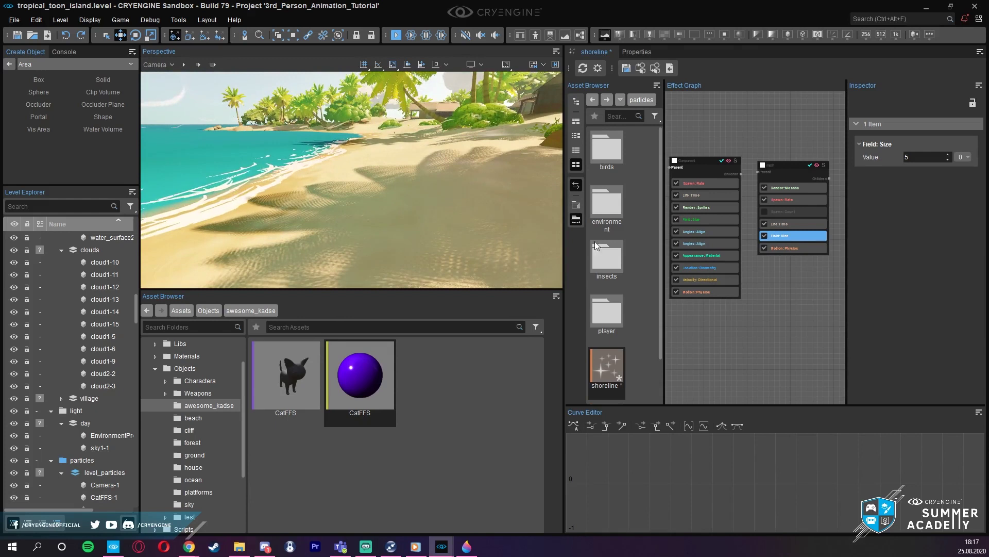
pyautogui.scroll(-2, 641, 365)
pyautogui.rightClick(648, 340)
pyautogui.moveTo(713, 361)
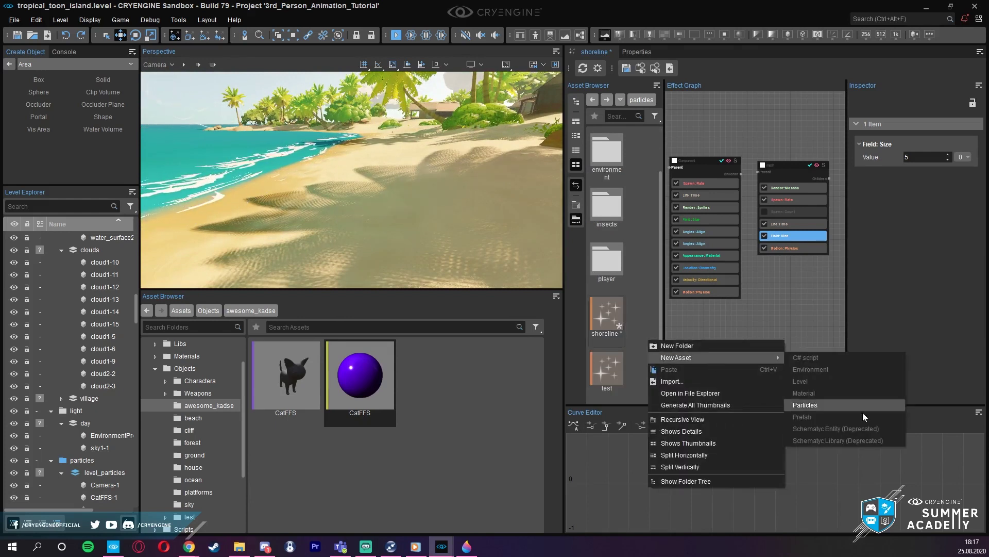
pyautogui.click(830, 409)
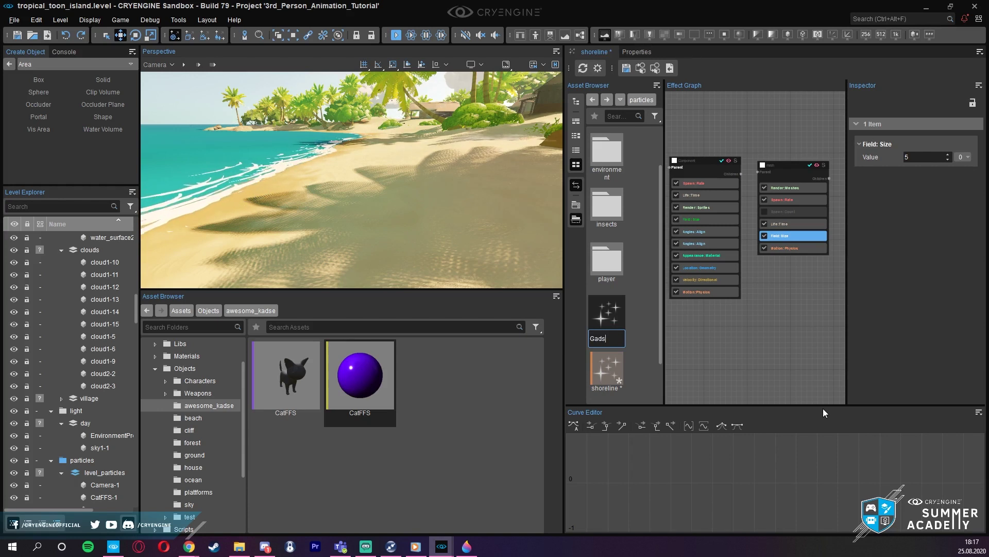
pyautogui.write('gadseWithFUr')
pyautogui.press('Return')
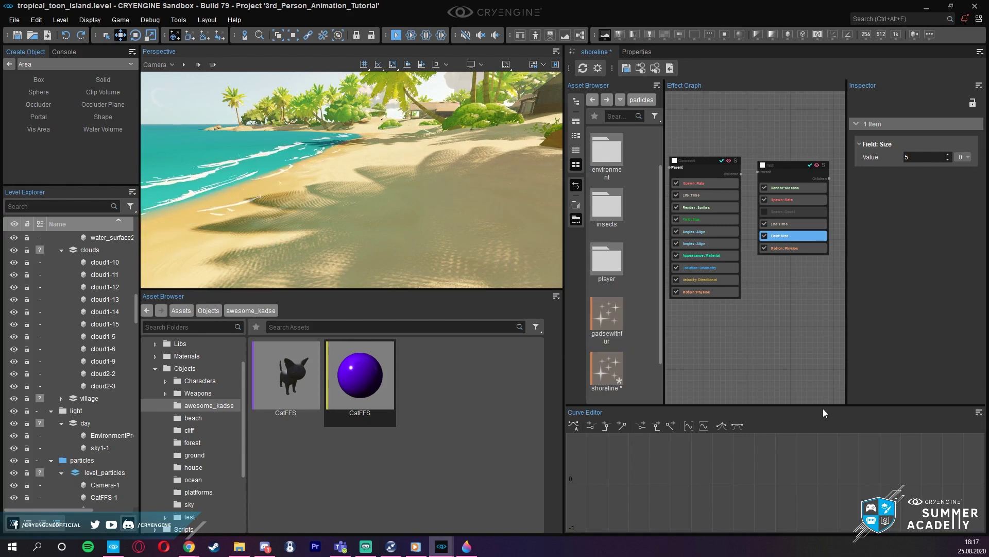
# - Open the gadsewithfur effect, add a default mesh component, and remove the original sprite component
pyautogui.doubleClick(604, 317)
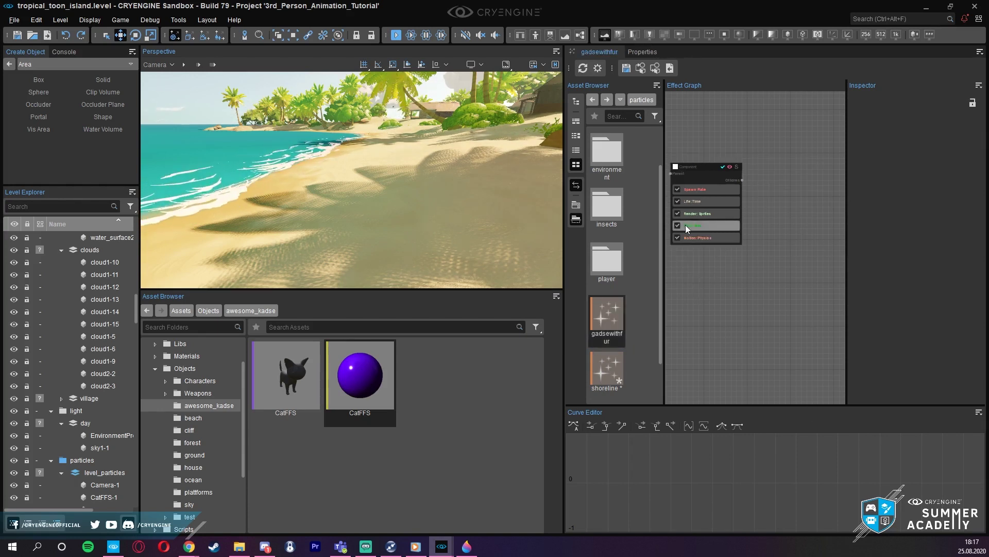
pyautogui.scroll(3, 720, 184)
pyautogui.click(701, 175)
pyautogui.scroll(-2, 694, 156)
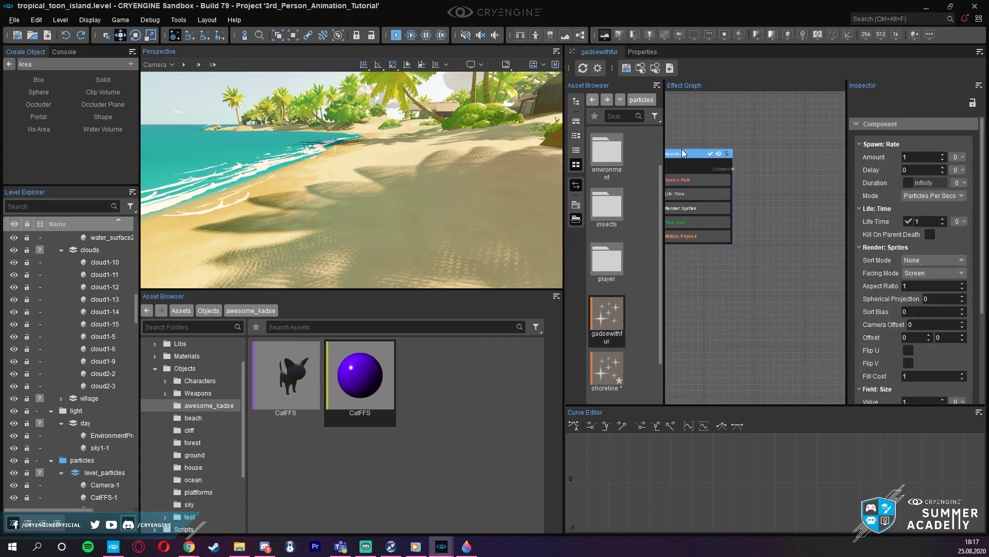
pyautogui.rightClick(786, 152)
pyautogui.click(796, 193)
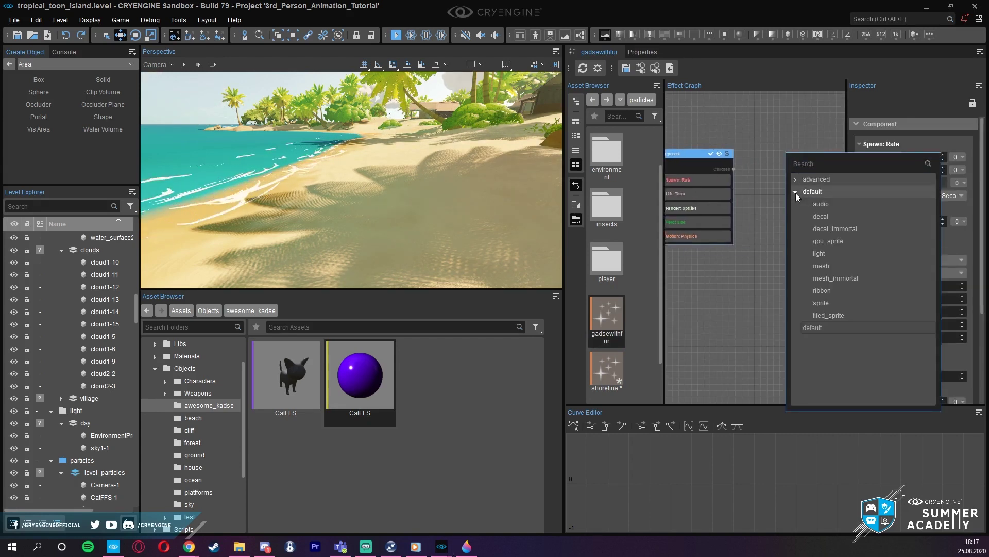
pyautogui.click(824, 266)
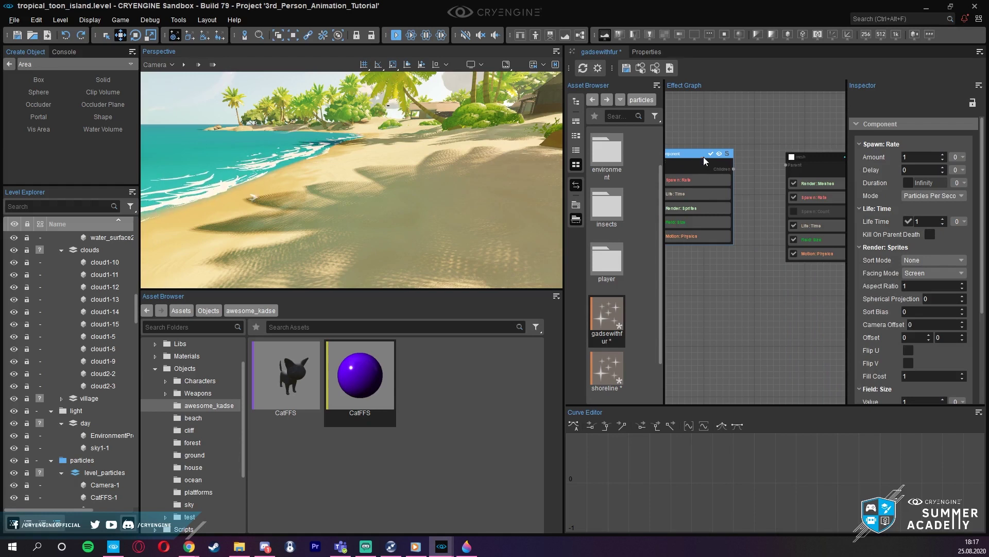
pyautogui.moveTo(803, 158); pyautogui.dragTo(707, 150)
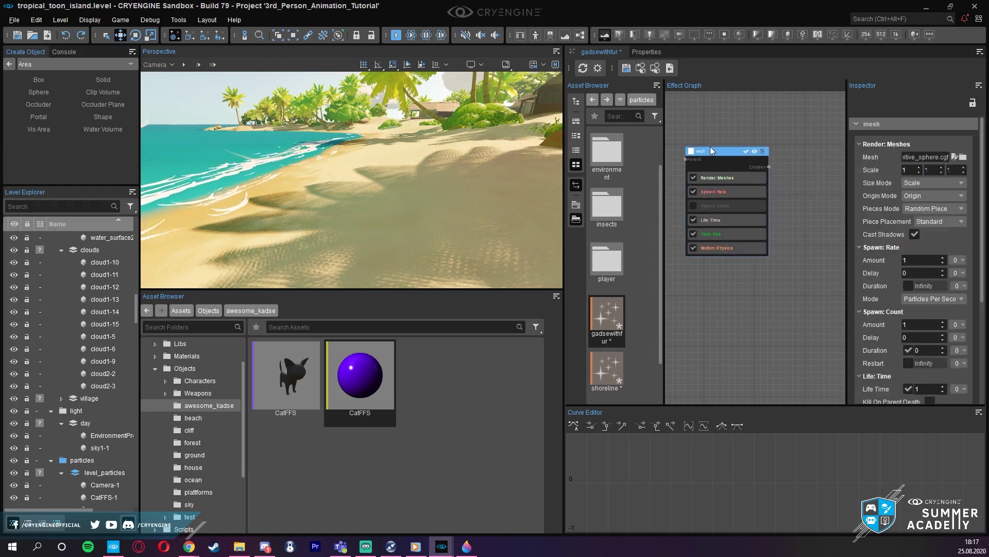
# - Replace the mesh component with a default mesh_immortal component
pyautogui.click(713, 152)
pyautogui.press('Delete')
pyautogui.rightClick(701, 145)
pyautogui.click(712, 182)
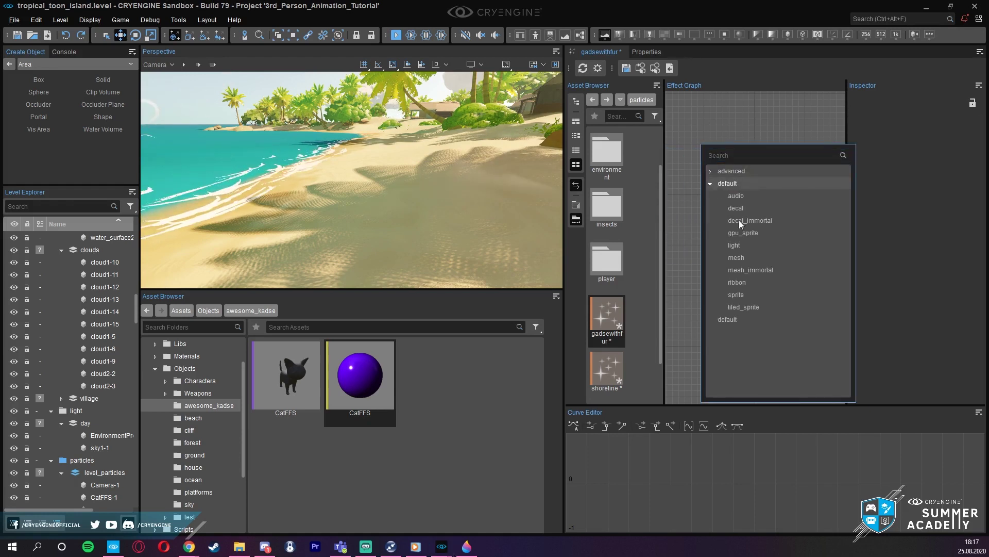
pyautogui.click(762, 269)
pyautogui.click(720, 154)
pyautogui.scroll(2, 719, 219)
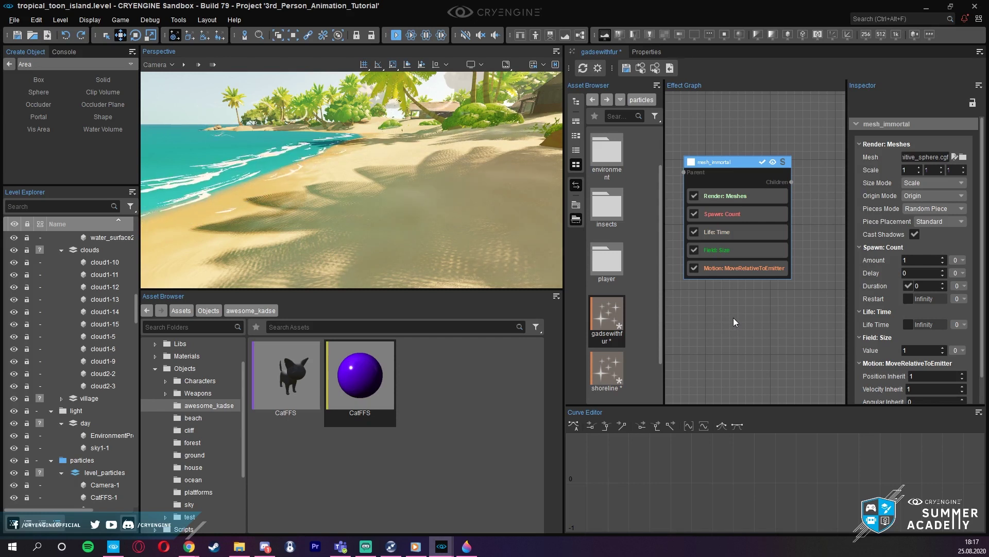
# - Set the mesh_immortal component's render mesh to CatFFS from the awesome_kadse folder
pyautogui.click(743, 214)
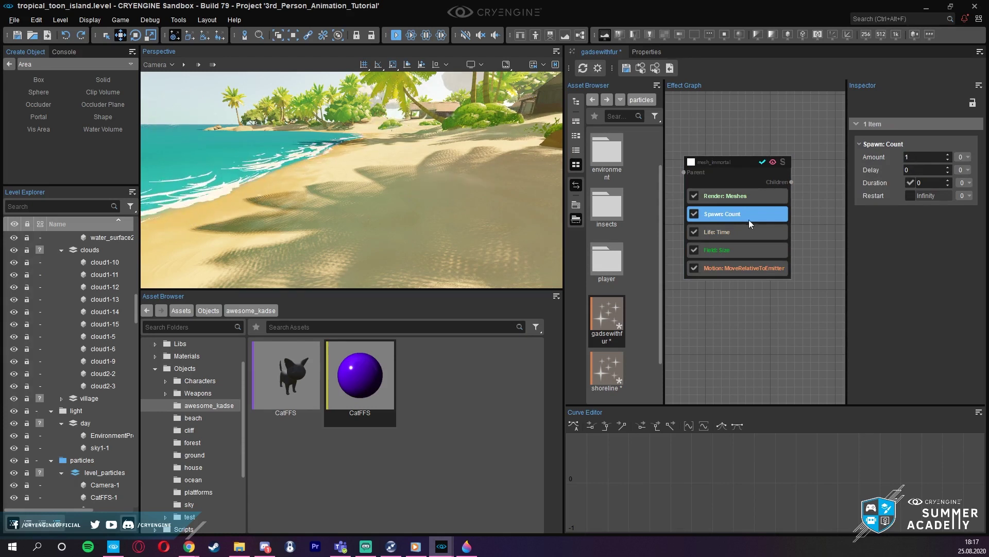
pyautogui.click(779, 195)
pyautogui.click(969, 157)
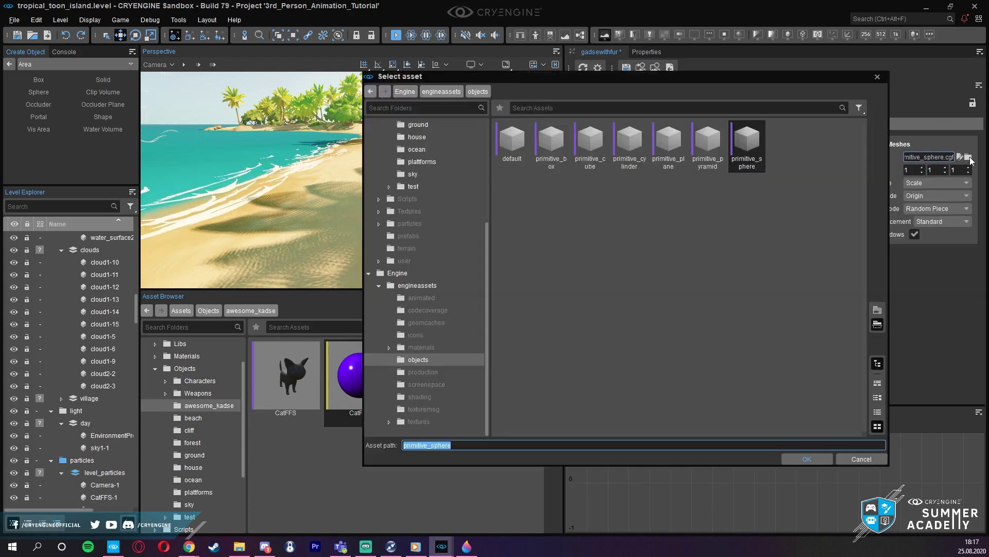
pyautogui.scroll(3, 418, 236)
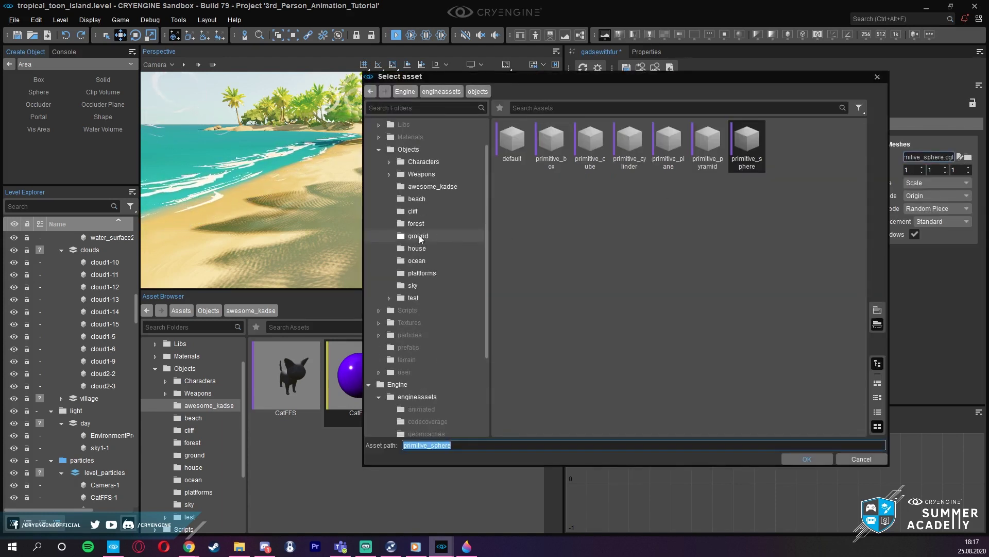
pyautogui.click(430, 186)
pyautogui.doubleClick(515, 139)
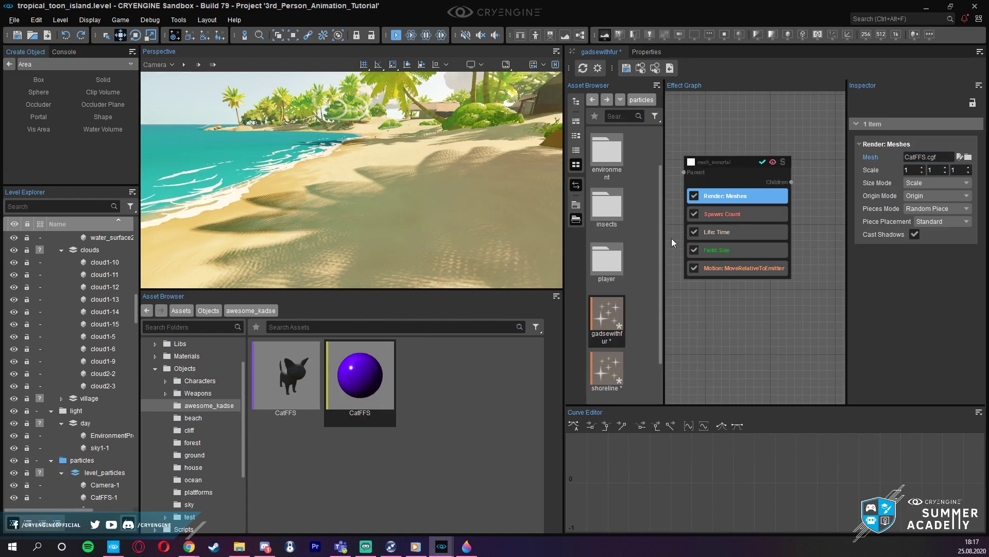
pyautogui.click(811, 196)
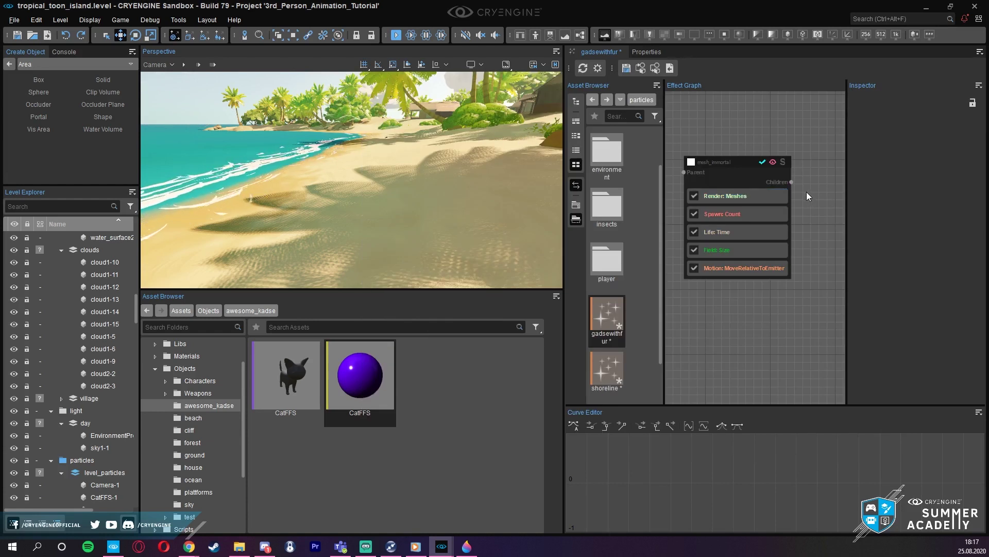
# - Set the mesh_immortal component's Field: Size value to 5
pyautogui.click(738, 226)
pyautogui.click(752, 251)
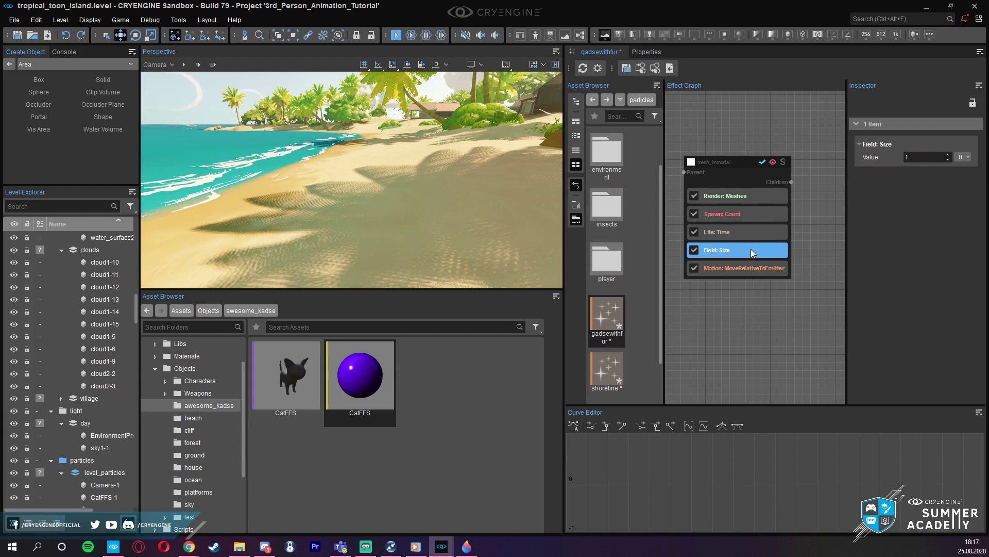
pyautogui.doubleClick(910, 156)
pyautogui.write('5')
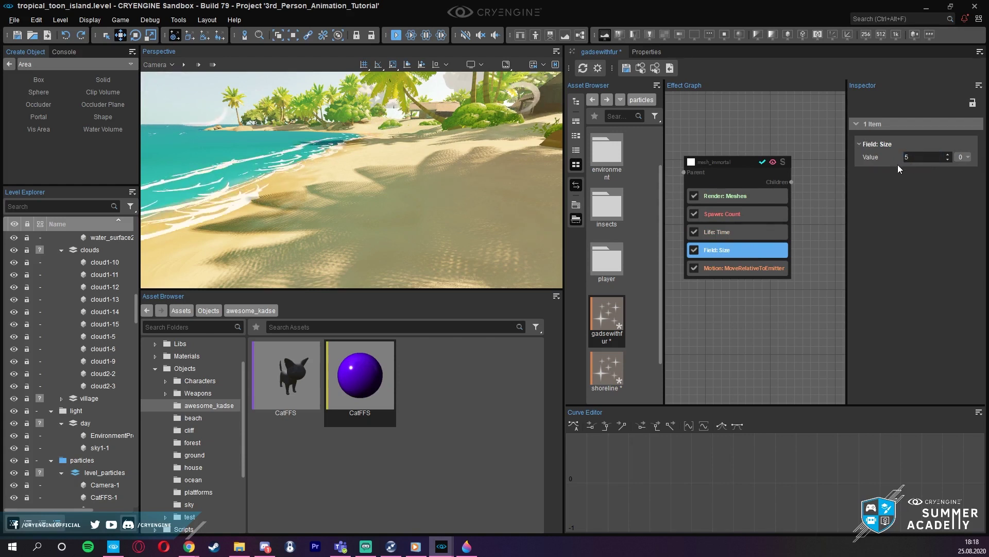
pyautogui.click(813, 235)
# - Place the gadsewithfur effect on the beach sand and view the cat from the front
pyautogui.moveTo(611, 313); pyautogui.dragTo(389, 177)
pyautogui.moveTo(388, 176)
pyautogui.mouseDown(button='right')
pyautogui.moveTo(388, 222)
pyautogui.moveTo(373, 191)
pyautogui.moveTo(304, 168)
pyautogui.moveTo(232, 162)
pyautogui.moveTo(304, 203)
pyautogui.moveTo(278, 211)
pyautogui.moveTo(281, 193)
pyautogui.moveTo(245, 195)
pyautogui.moveTo(281, 196)
pyautogui.moveTo(273, 199)
pyautogui.moveTo(390, 165)
pyautogui.mouseUp(button='right')
pyautogui.press('d')
pyautogui.scroll(-1, 352, 179)
pyautogui.press('s')
pyautogui.press('w')
pyautogui.press('s')
pyautogui.press('d')
pyautogui.press('a')
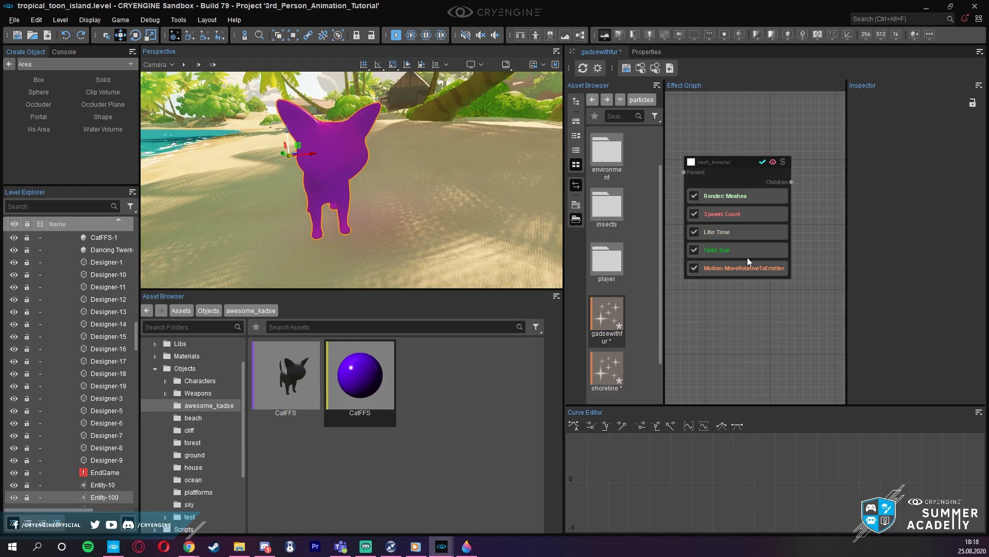
# - Add a default component to the gadsewithfur effect graph and move its Render: Sprites feature above Spawn: Rate
pyautogui.rightClick(740, 292)
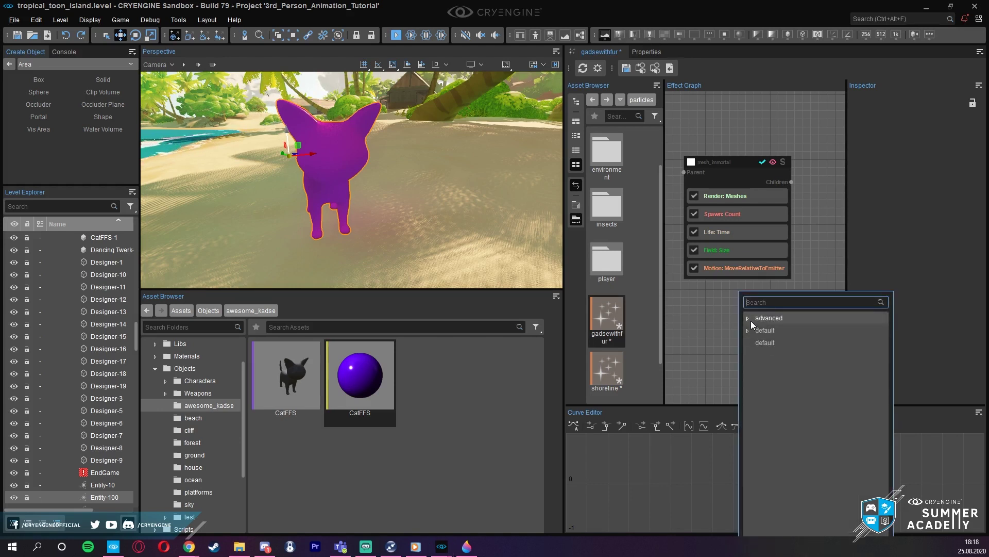
pyautogui.click(764, 343)
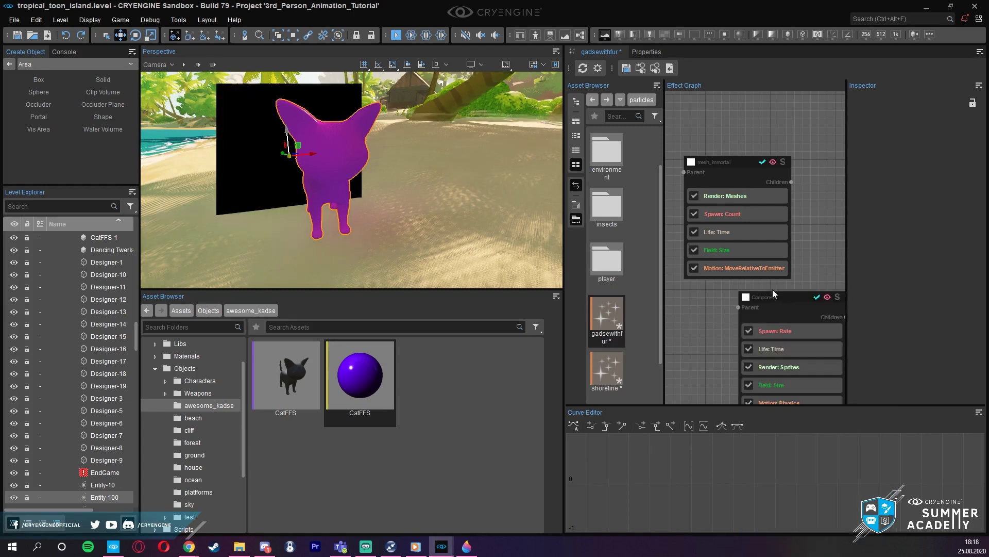
pyautogui.moveTo(796, 139); pyautogui.dragTo(723, 138, button='middle')
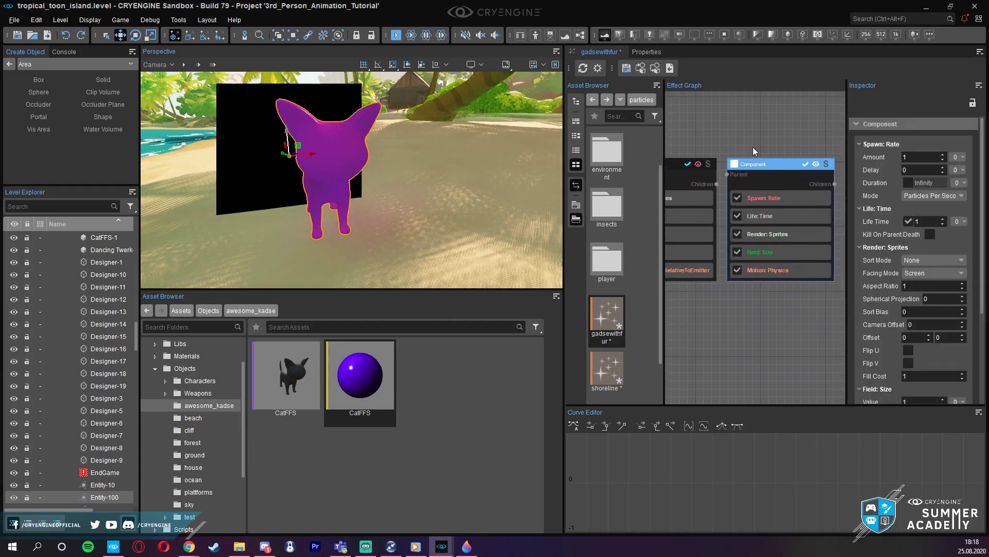
pyautogui.moveTo(771, 238); pyautogui.dragTo(769, 203)
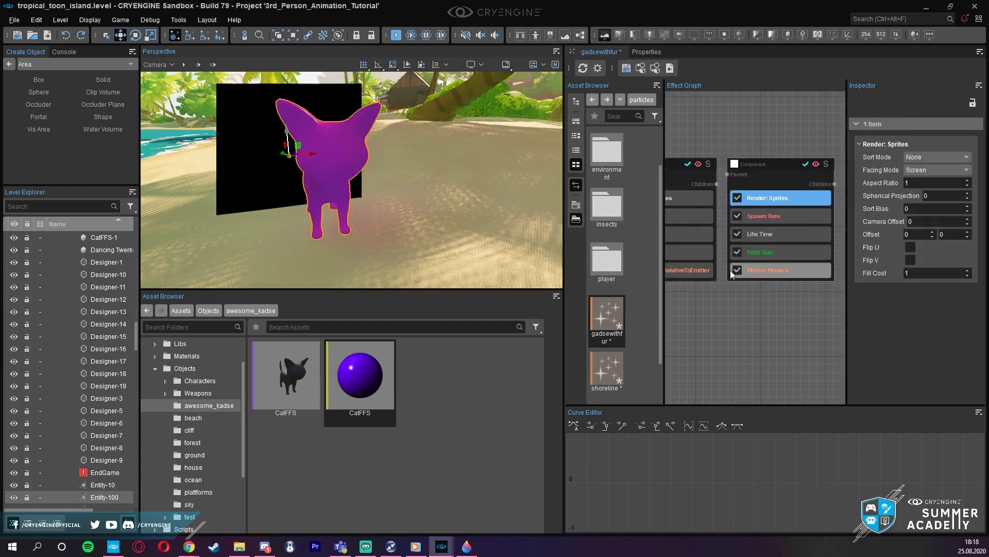
# - Connect the mesh_immortal component's Children output to the new sprite component's Parent input
pyautogui.moveTo(770, 163); pyautogui.dragTo(789, 162)
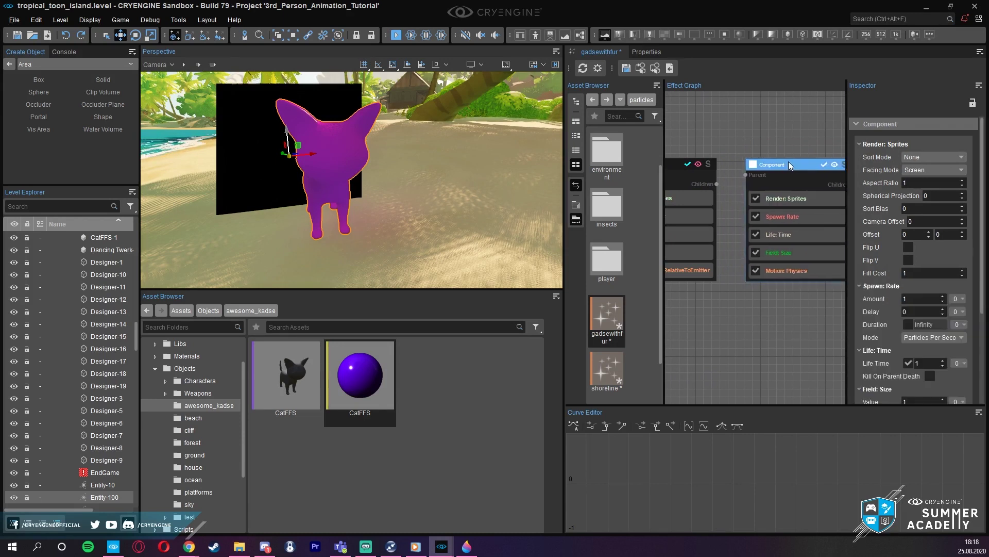
pyautogui.moveTo(688, 188); pyautogui.dragTo(773, 172)
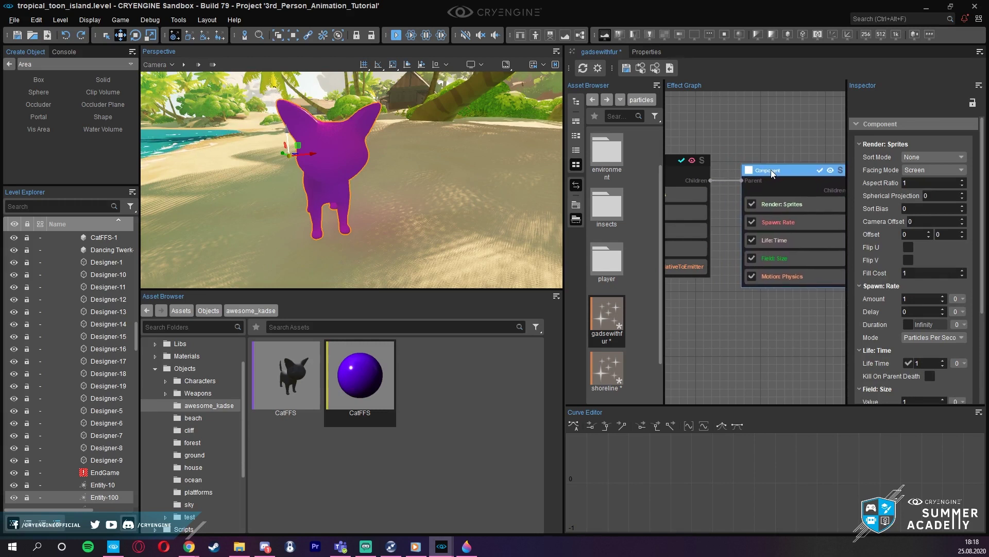
pyautogui.click(763, 137)
pyautogui.scroll(-3, 728, 151)
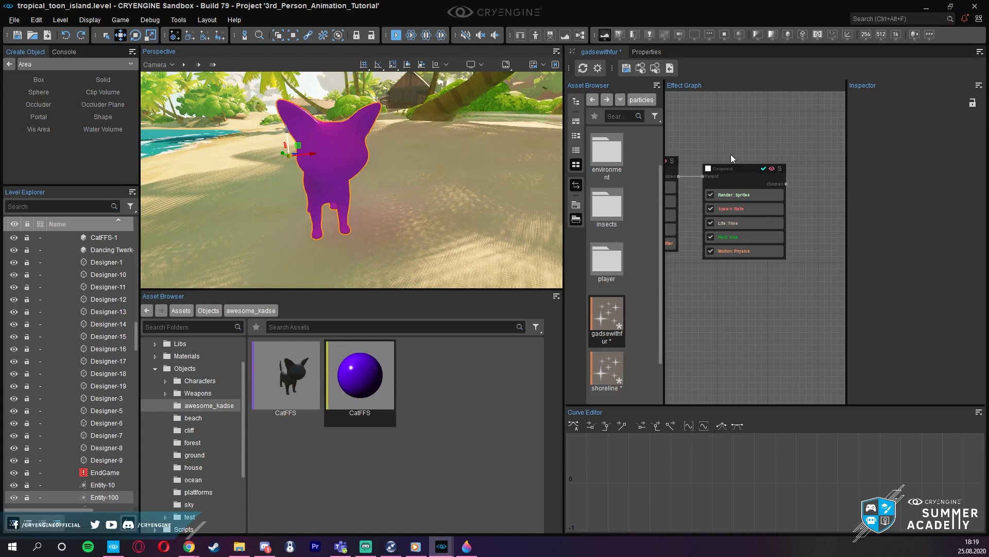
# - Add a Location: Geometry feature to the sprite component and place it between Render: Sprites and Spawn: Rate
pyautogui.moveTo(762, 129)
pyautogui.mouseDown(button='middle')
pyautogui.moveTo(798, 117)
pyautogui.moveTo(722, 120)
pyautogui.moveTo(753, 129)
pyautogui.mouseUp(button='middle')
pyautogui.click(770, 159)
pyautogui.scroll(1, 725, 158)
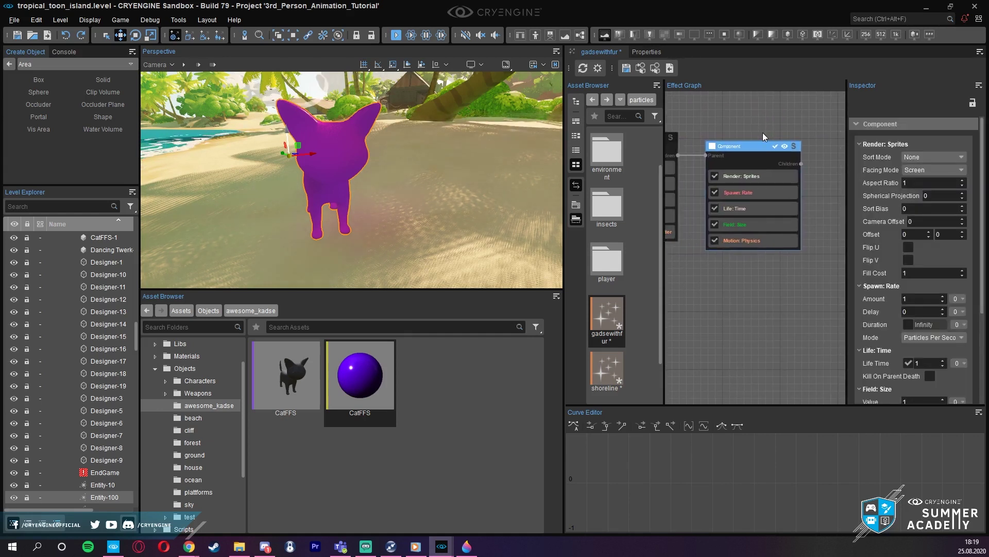
pyautogui.scroll(1, 756, 217)
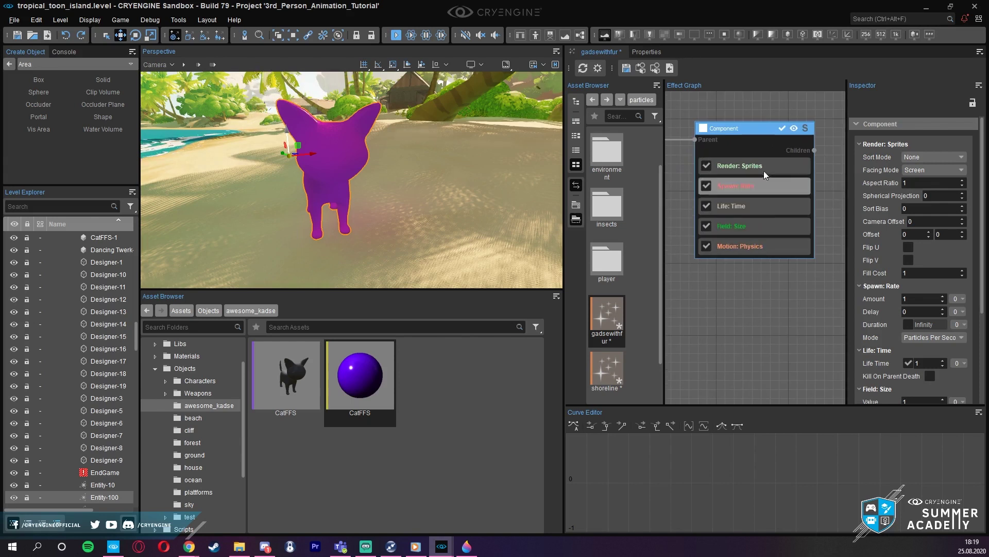
pyautogui.click(761, 184)
pyautogui.rightClick(752, 181)
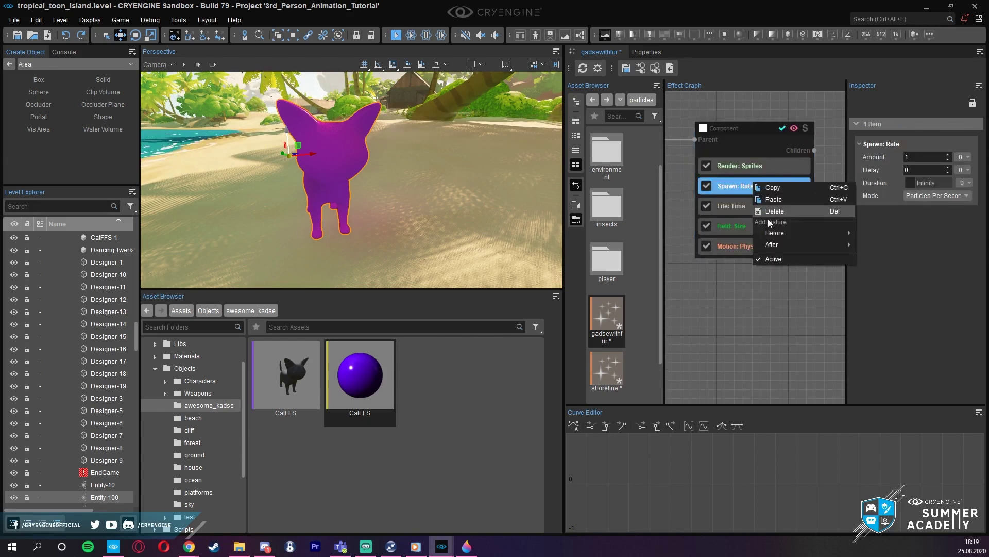
pyautogui.moveTo(824, 244)
pyautogui.moveTo(899, 330)
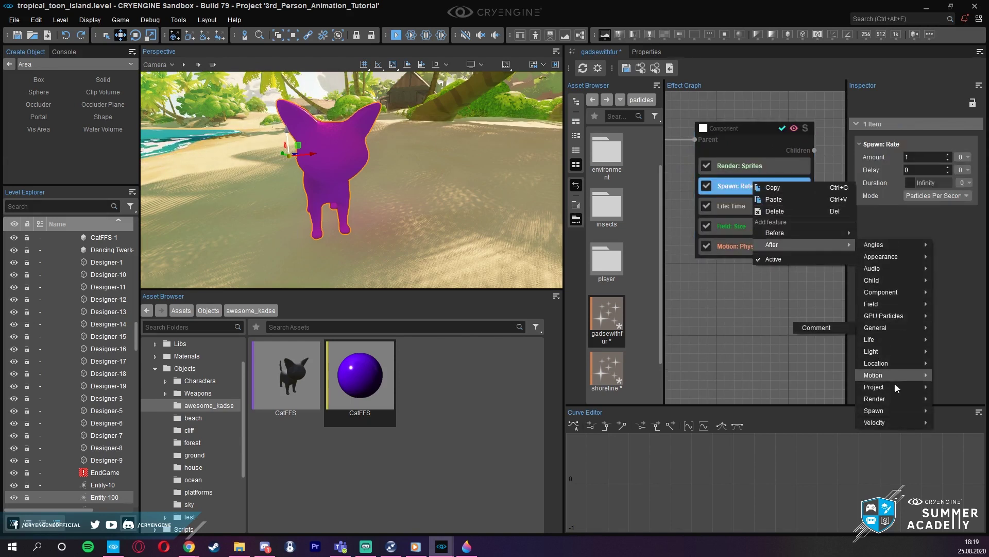
pyautogui.moveTo(887, 398)
pyautogui.moveTo(886, 367)
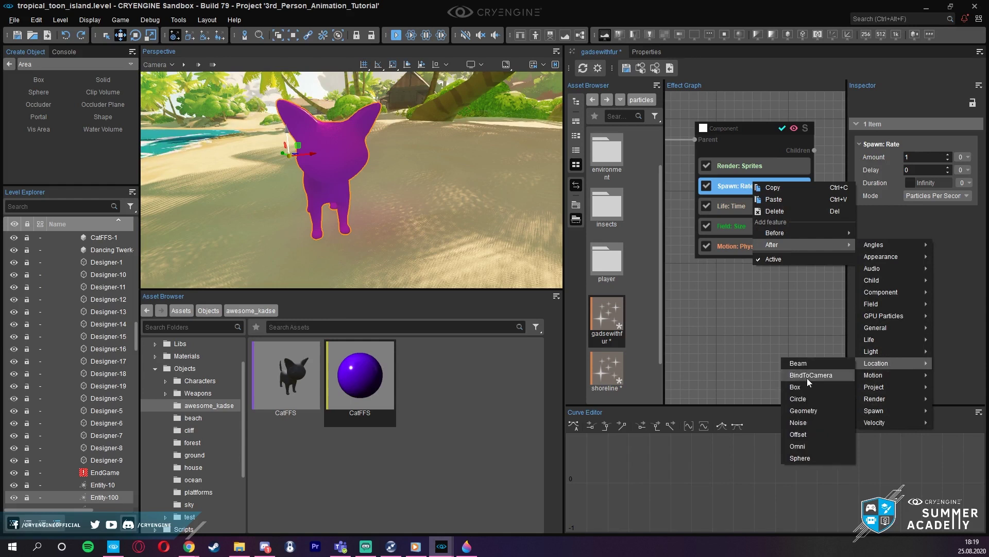
pyautogui.click(809, 410)
pyautogui.moveTo(758, 206); pyautogui.dragTo(758, 190)
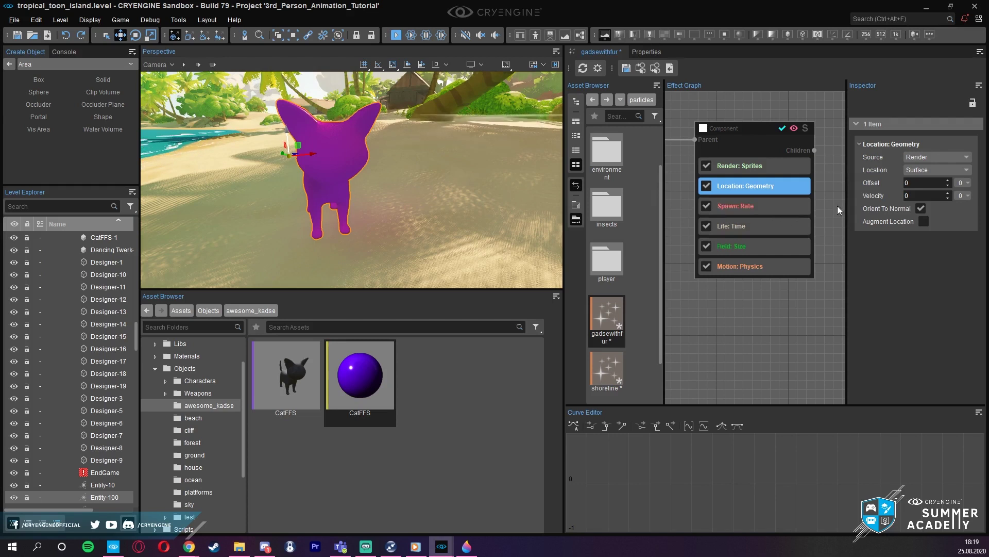
# - Set the sprite component's Spawn: Rate amount to 50
pyautogui.click(751, 206)
pyautogui.click(907, 157)
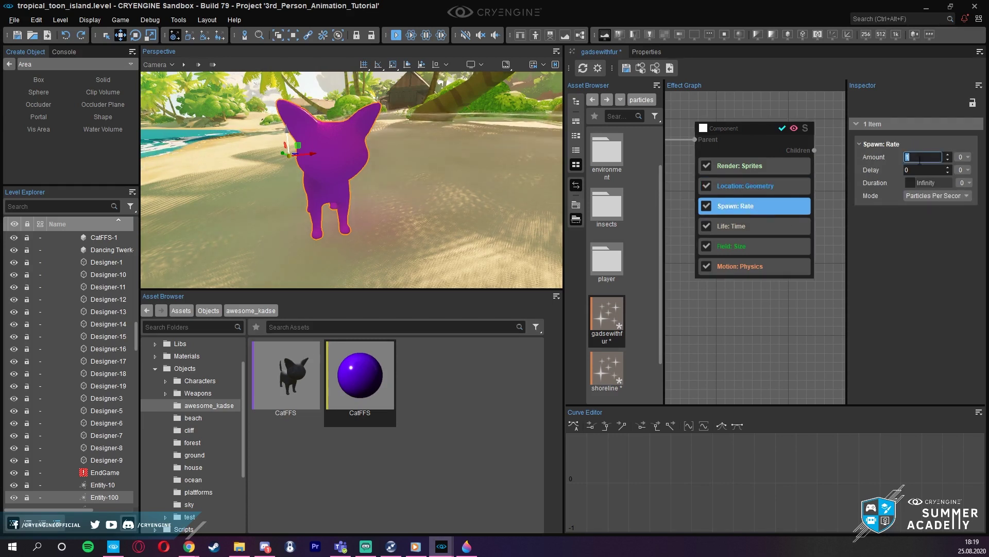
pyautogui.write('50')
pyautogui.press('Return')
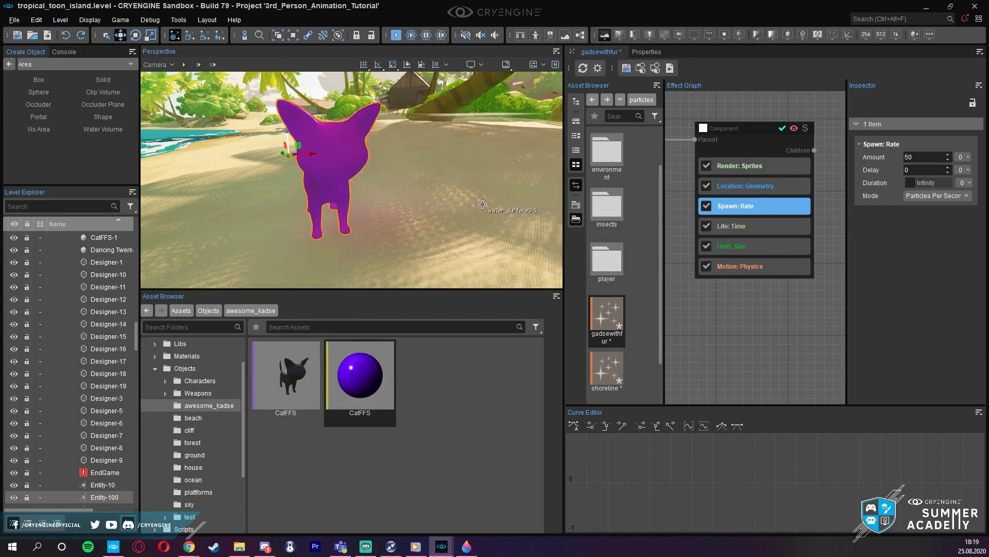
# - Restart the cat's particle emitter by disabling and re-enabling it in the entity's properties
pyautogui.moveTo(465, 190); pyautogui.dragTo(538, 193, button='right')
pyautogui.moveTo(756, 327); pyautogui.dragTo(760, 332, button='middle')
pyautogui.moveTo(856, 117); pyautogui.dragTo(775, 113, button='middle')
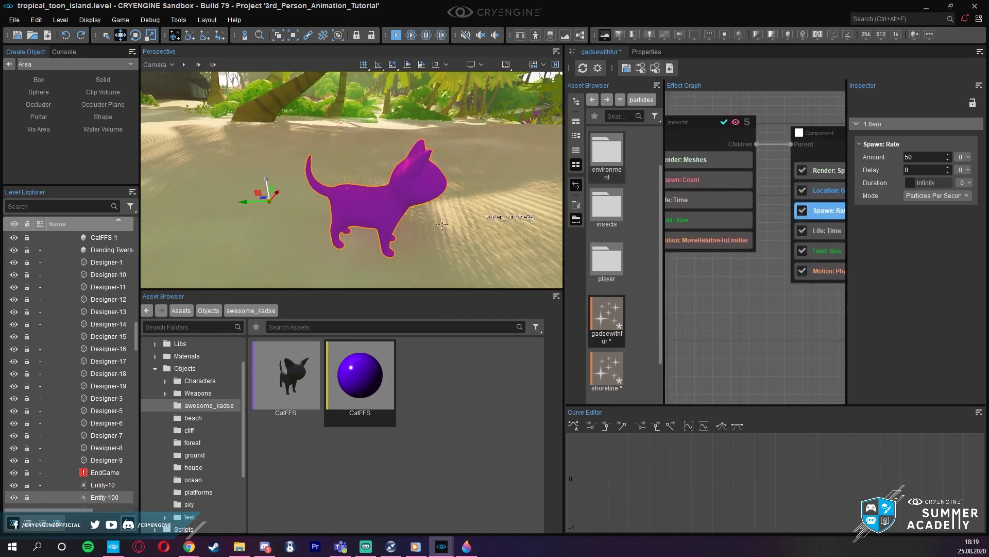
pyautogui.click(651, 54)
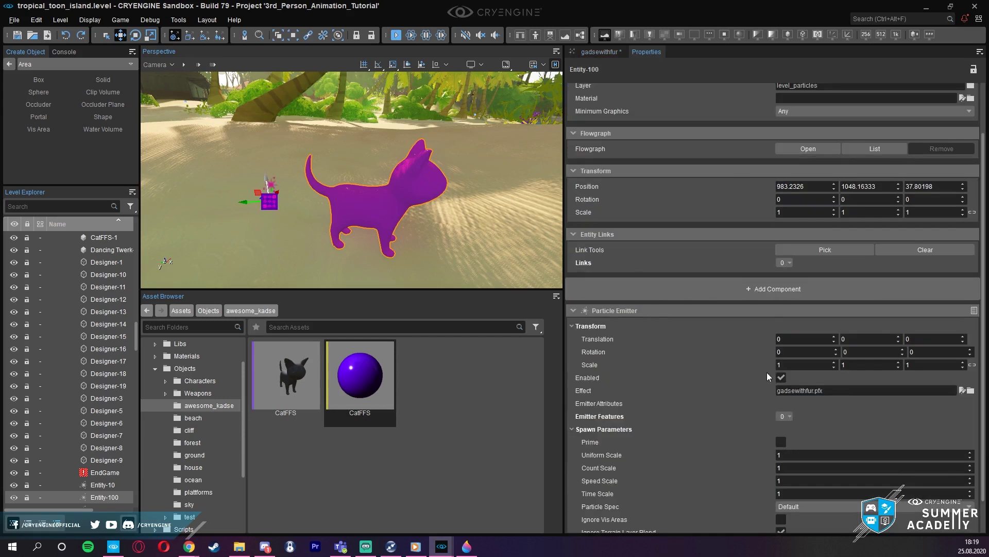
pyautogui.scroll(-1, 770, 360)
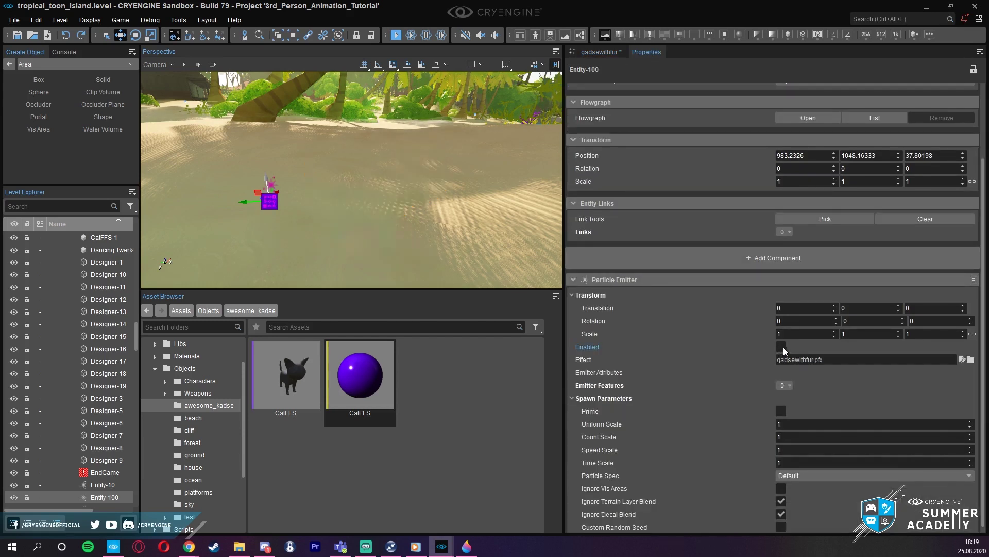
pyautogui.click(782, 348)
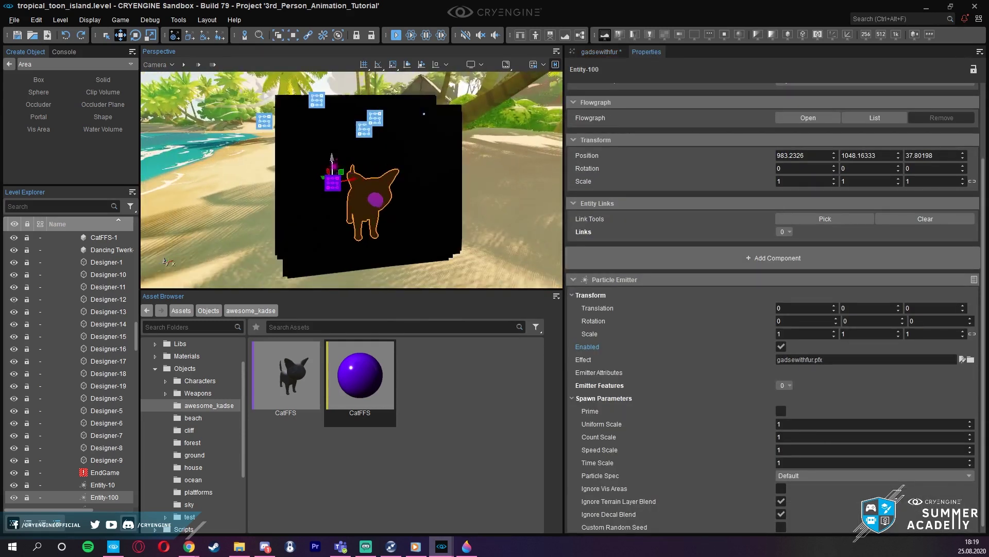
# - Return to the gadsewithfur effect and set the sprite component's Field: Size value to 0.1
pyautogui.click(601, 51)
pyautogui.moveTo(742, 292); pyautogui.dragTo(684, 292, button='middle')
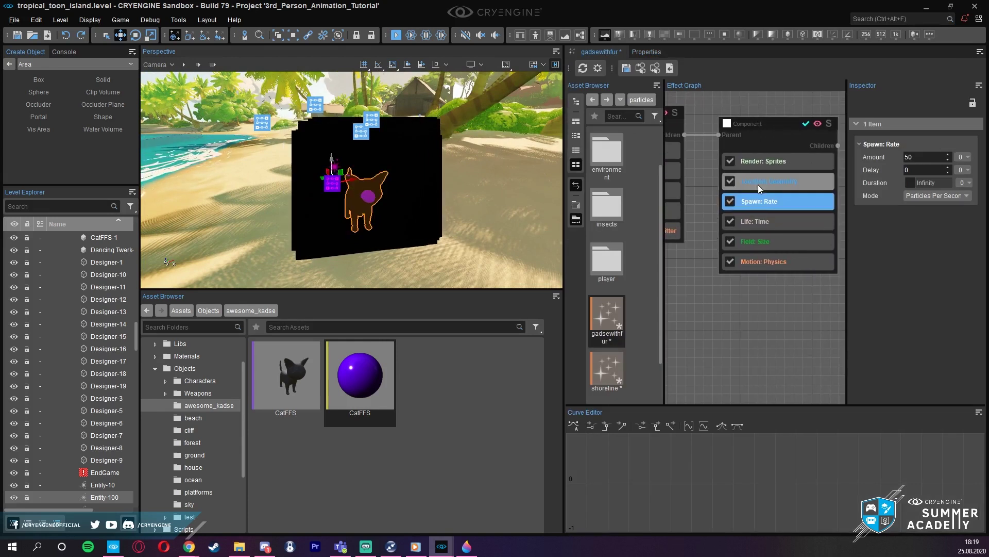
pyautogui.click(763, 241)
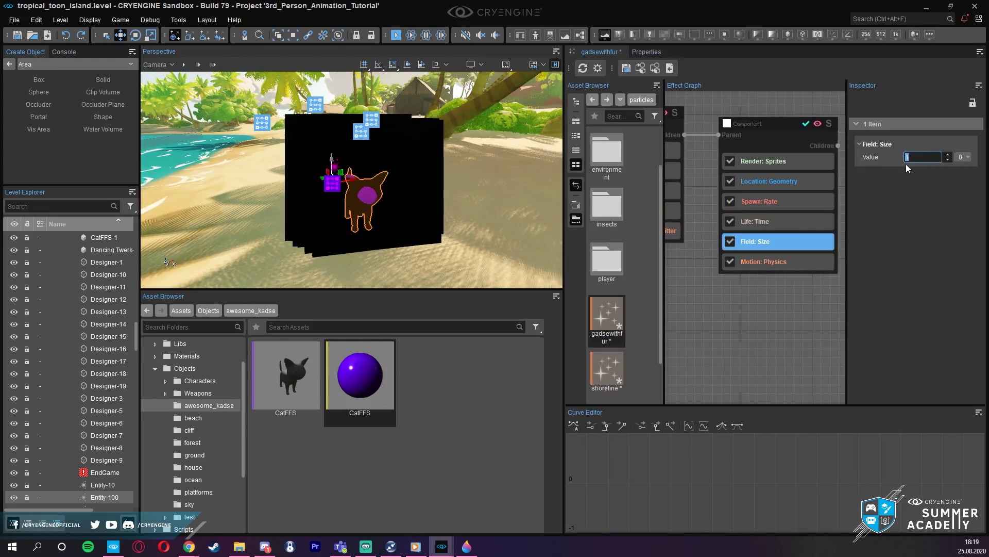
pyautogui.write('0.1')
pyautogui.press('Return')
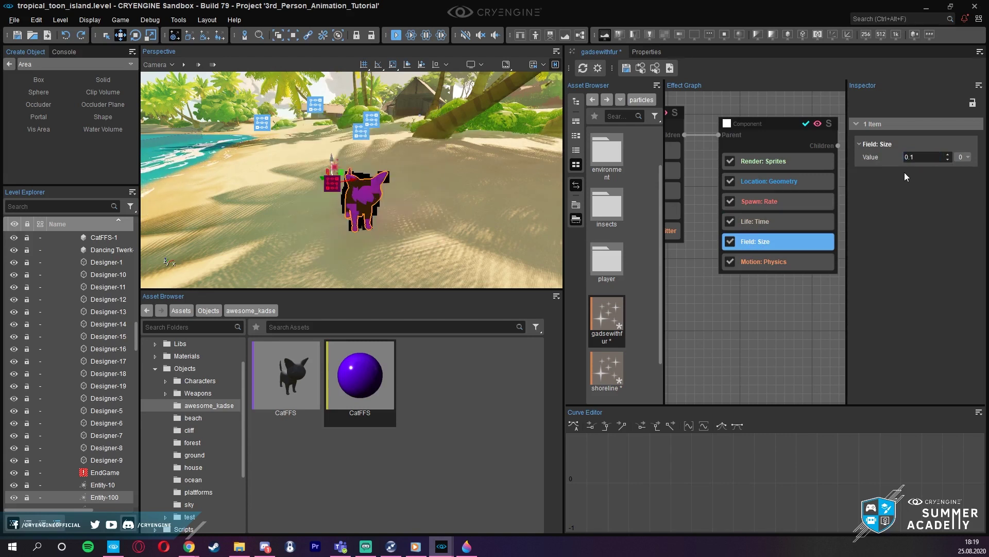
# - Add an Appearance: Material feature after Spawn: Rate in the sprite component and select it
pyautogui.press('w')
pyautogui.moveTo(329, 90); pyautogui.dragTo(273, 108, button='right')
pyautogui.press('s')
pyautogui.press('a')
pyautogui.rightClick(767, 200)
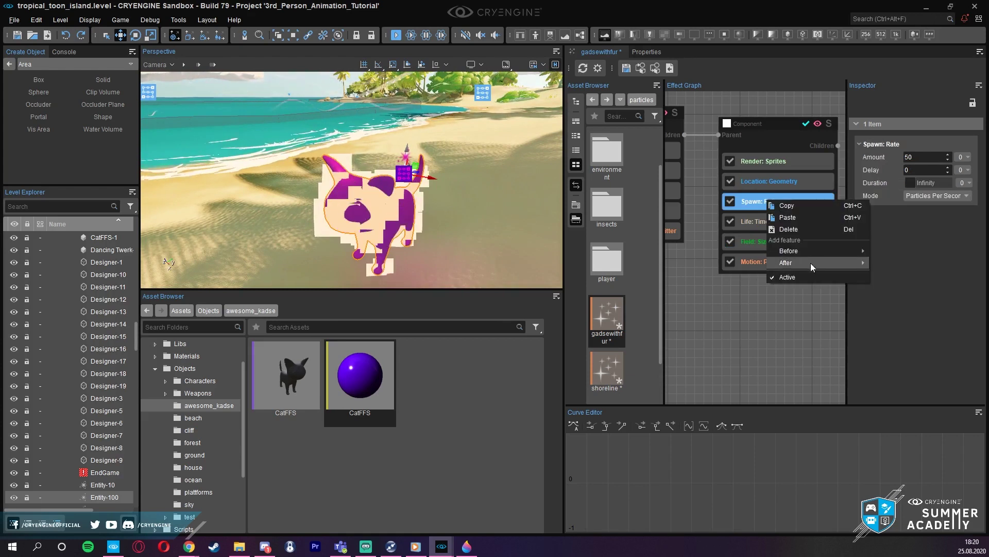
pyautogui.moveTo(811, 263)
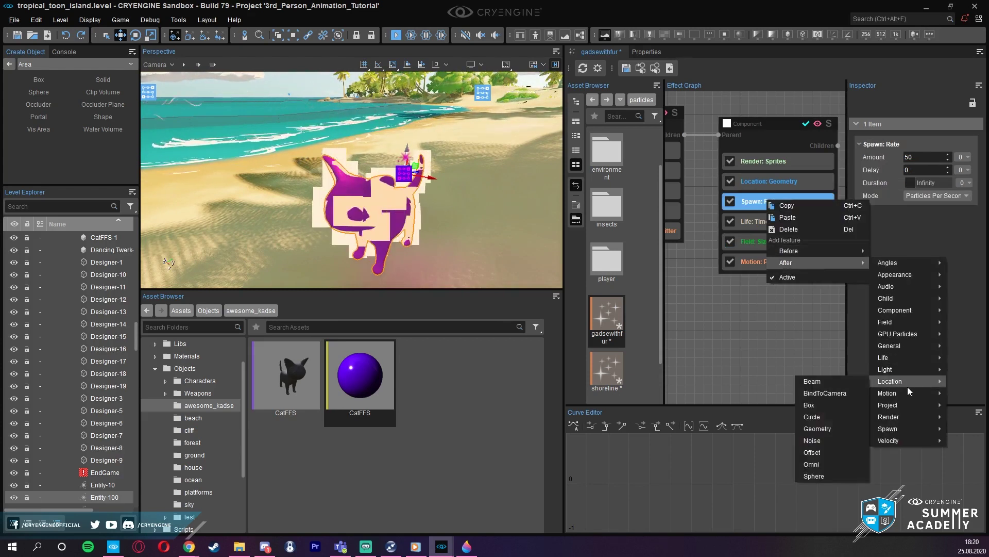
pyautogui.moveTo(904, 276)
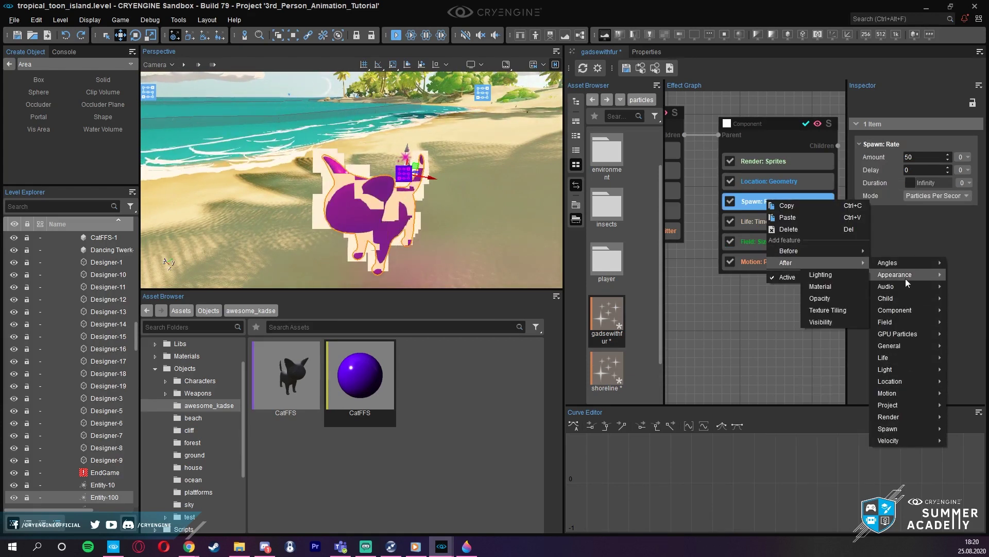
pyautogui.click(825, 286)
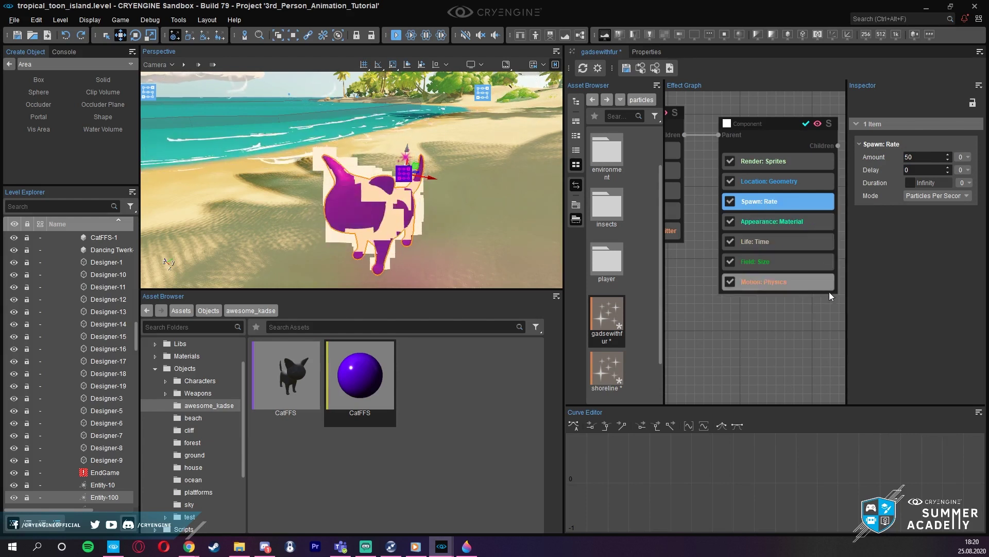
pyautogui.click(793, 222)
# - Examine the project's texture assets for the Appearance: Material texture and close the selection without choosing one
pyautogui.click(968, 171)
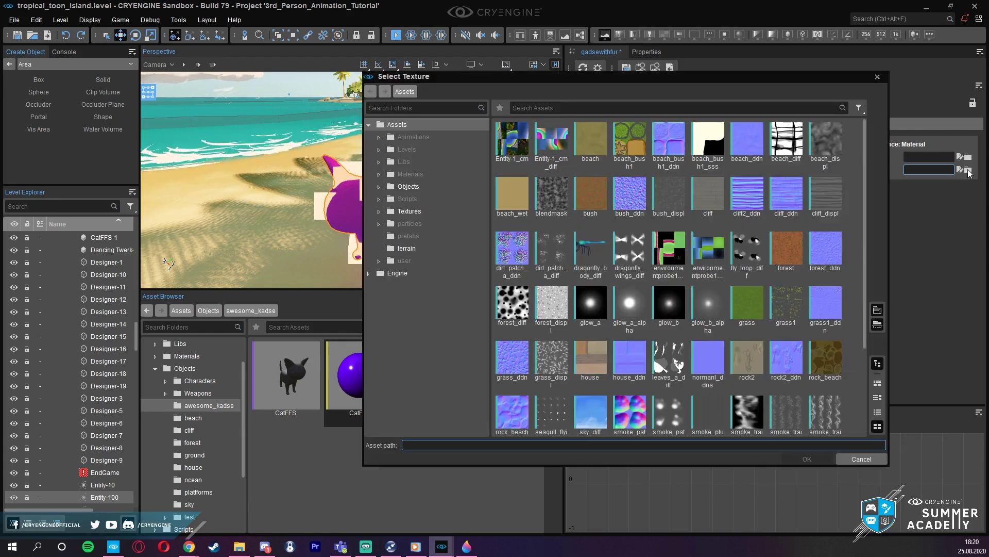
pyautogui.scroll(-3, 621, 280)
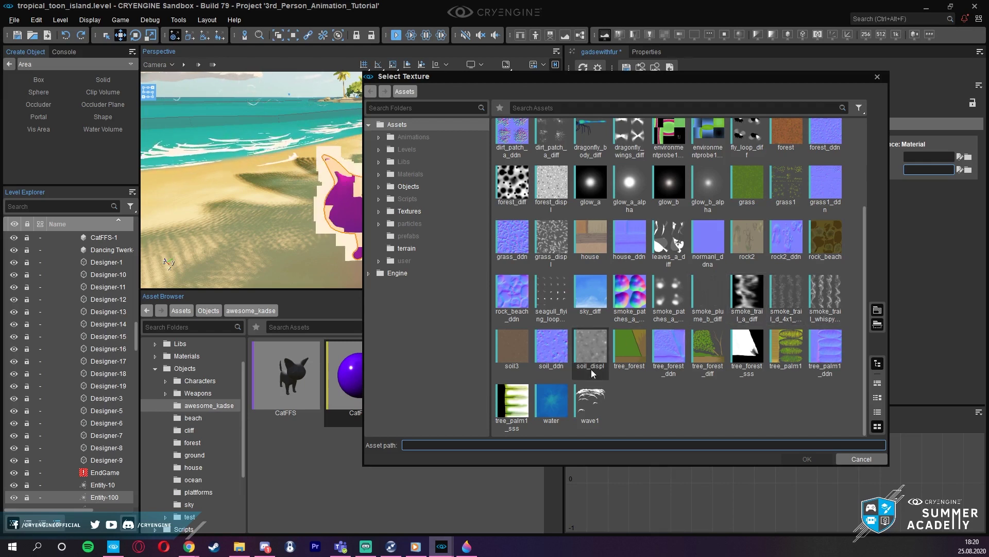
pyautogui.scroll(3, 619, 351)
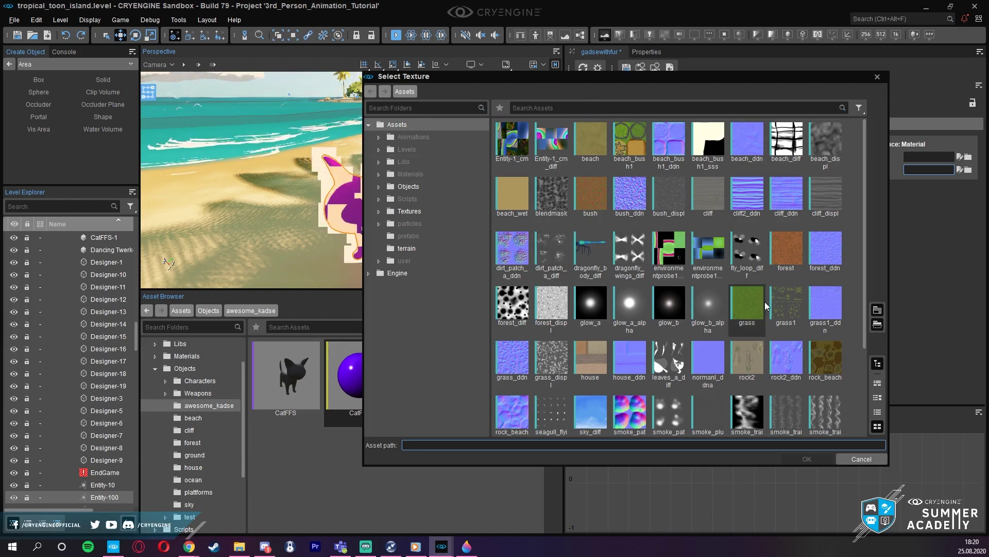
pyautogui.scroll(-3, 765, 308)
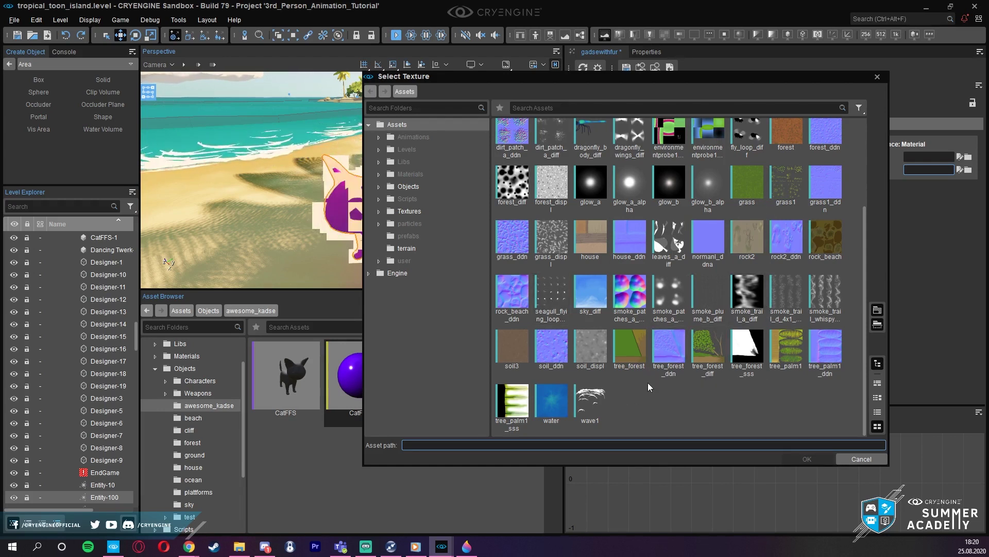
pyautogui.scroll(2, 648, 381)
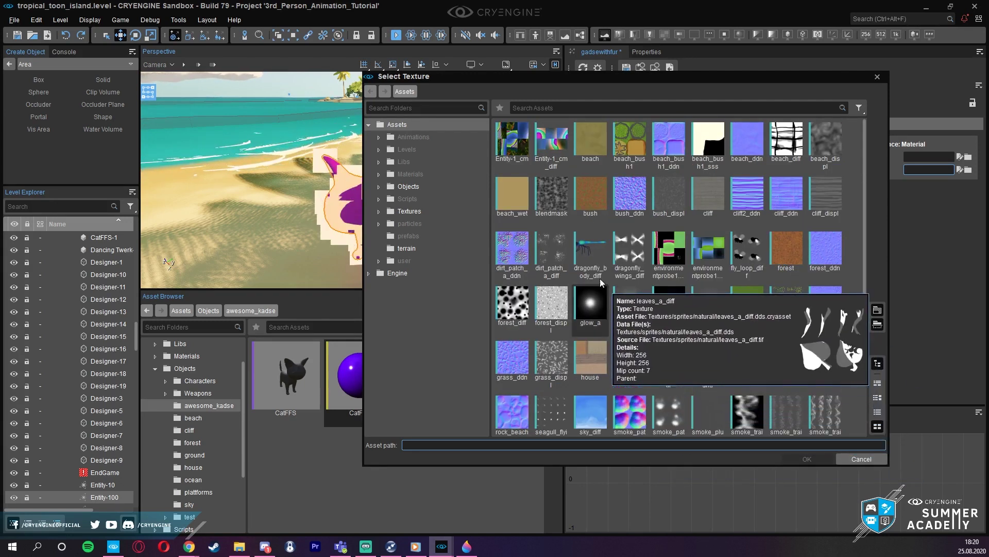
pyautogui.moveTo(549, 249)
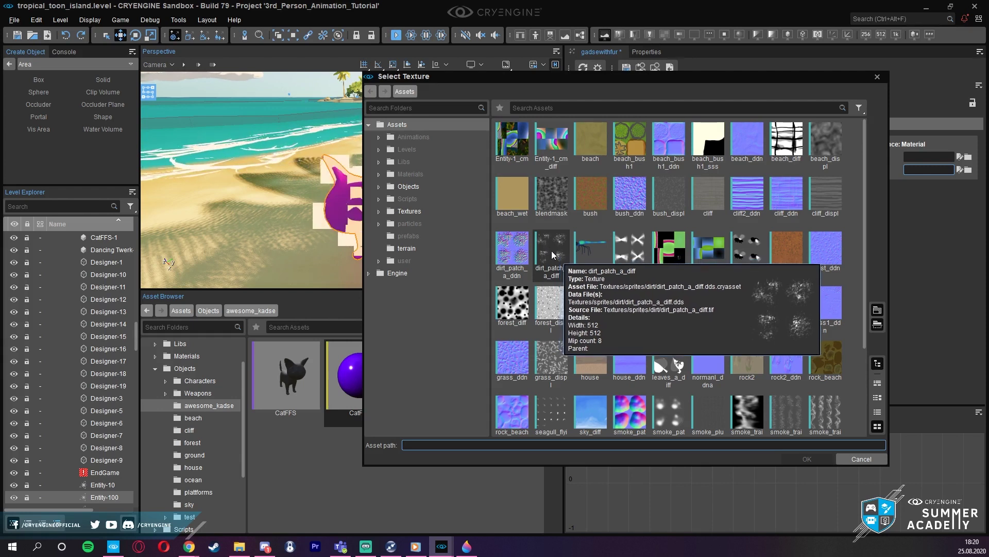
pyautogui.click(862, 459)
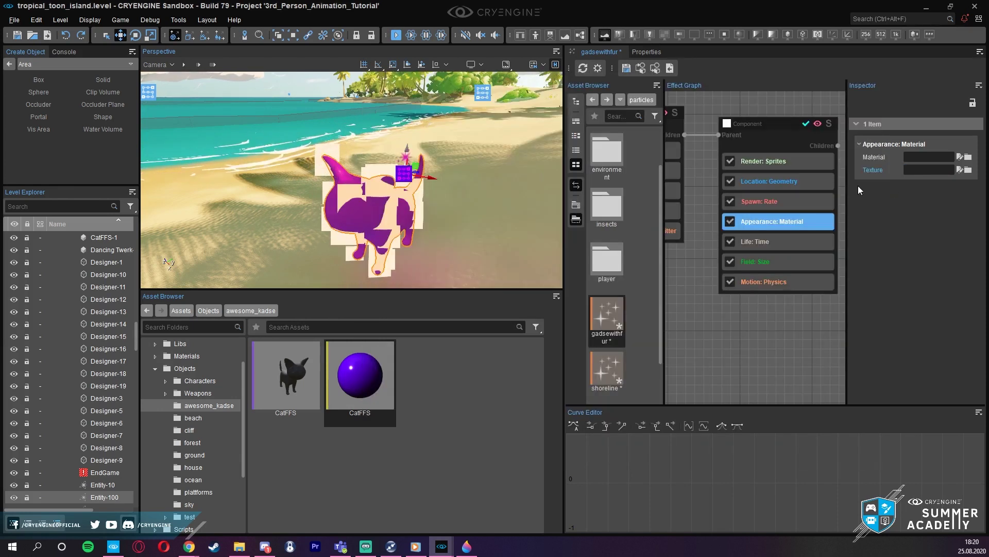
# - Deactivate the sprite component's Appearance: Material feature and show the Render: Sprites settings
pyautogui.rightClick(762, 224)
pyautogui.press('Escape')
pyautogui.click(769, 204)
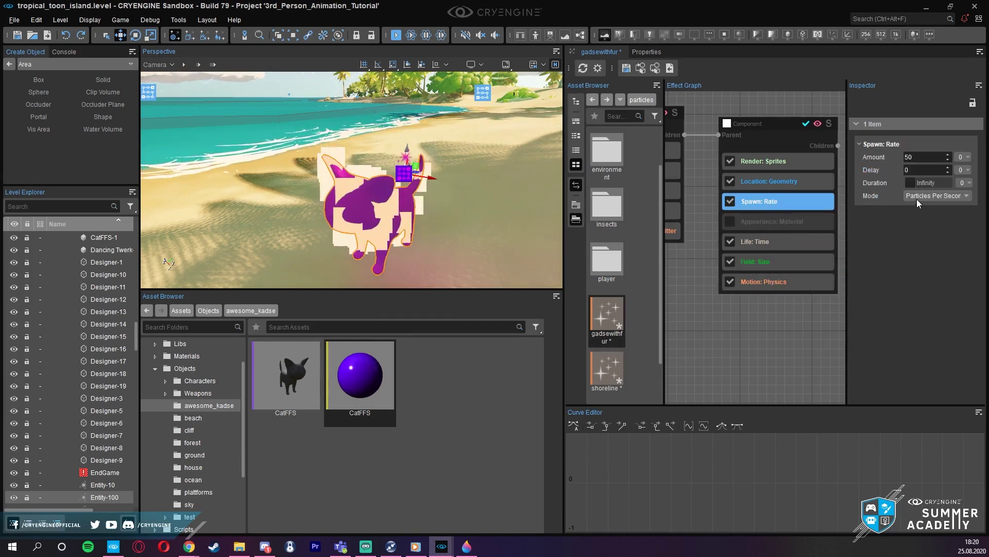
pyautogui.click(786, 161)
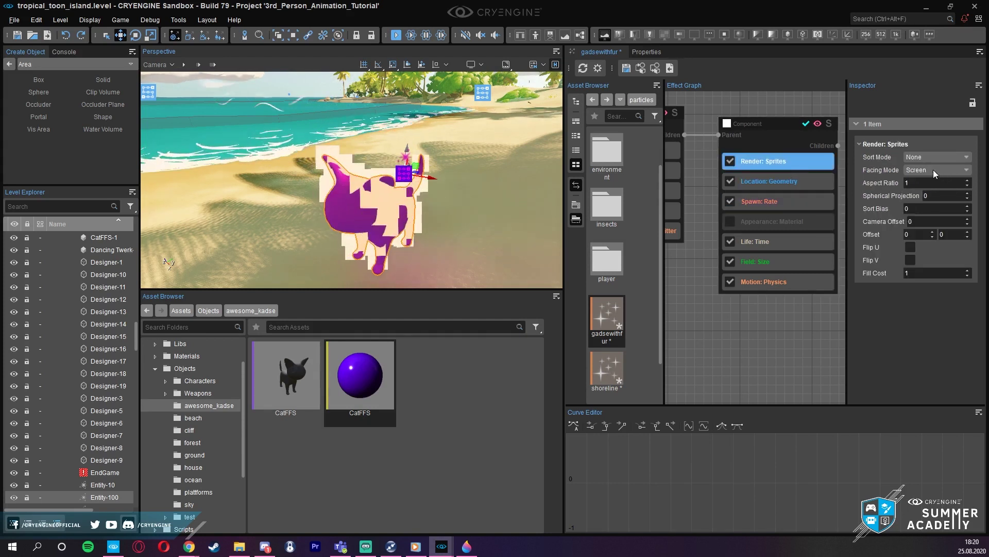
# - Set the Render: Sprites feature's Aspect Ratio to 0.05 and its Facing Mode to Free
pyautogui.click(914, 183)
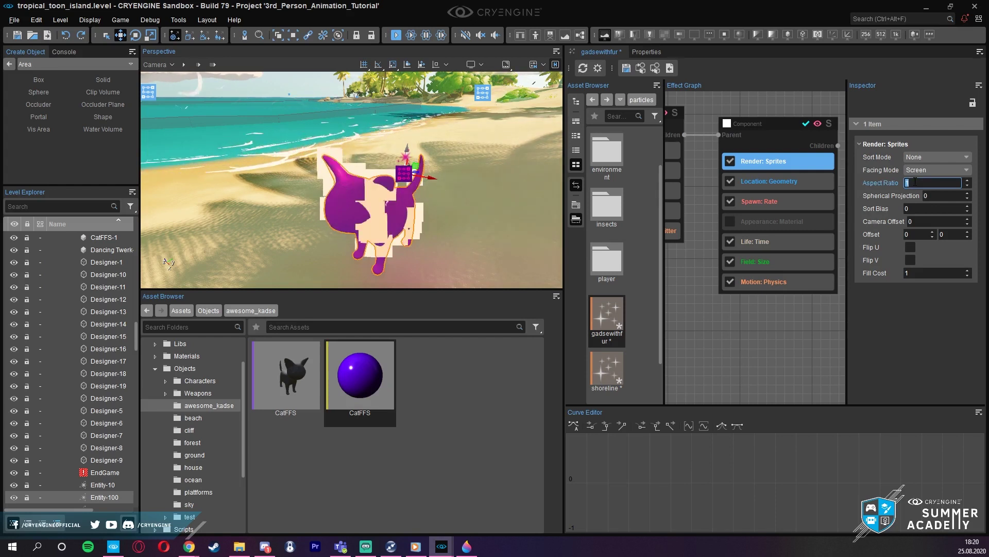
pyautogui.write('0.01')
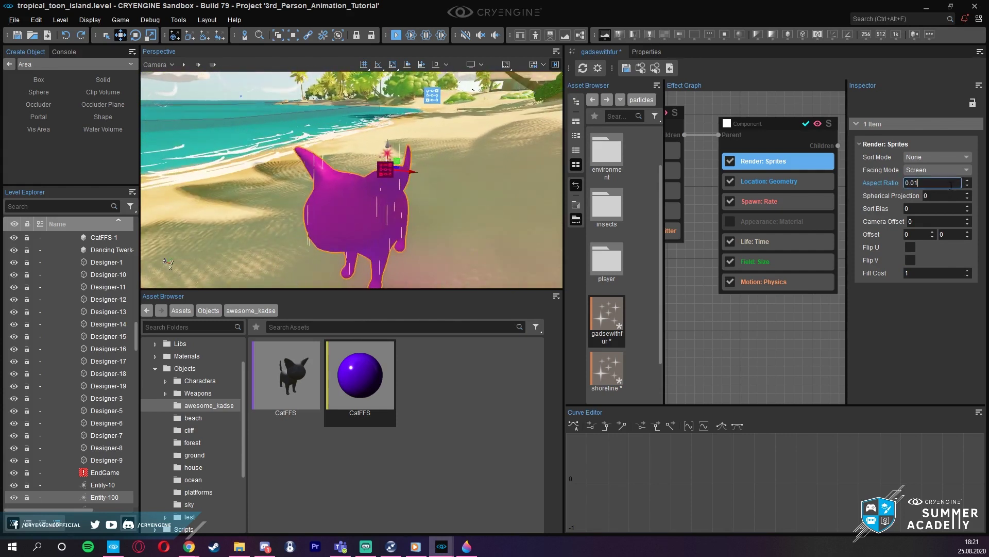
pyautogui.write('5')
pyautogui.press('Return')
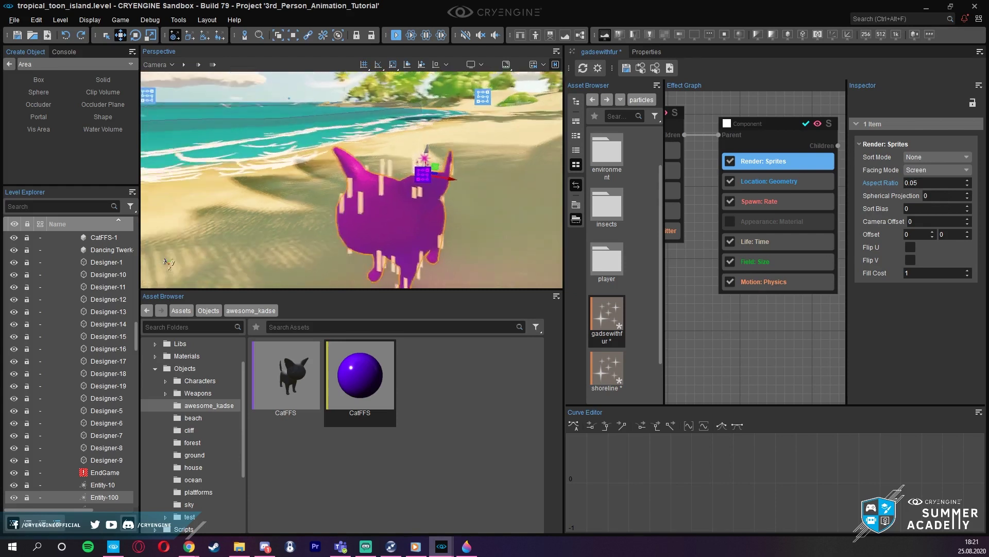
pyautogui.click(931, 172)
pyautogui.click(911, 209)
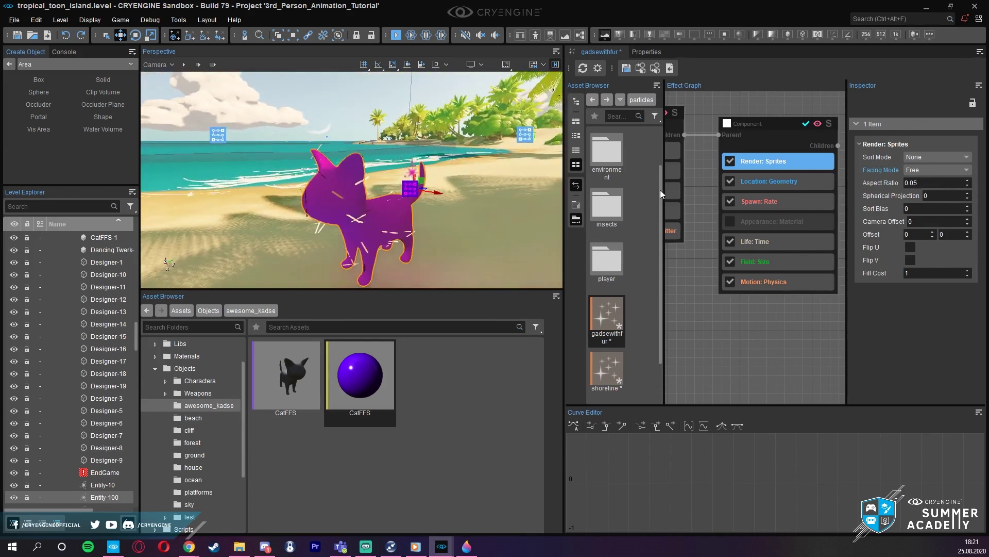
# - Set the Spawn: Rate amount to 500 and restart Entity-100's particle emitter through its Enabled property, returning to the gadsewithfur effect
pyautogui.click(755, 201)
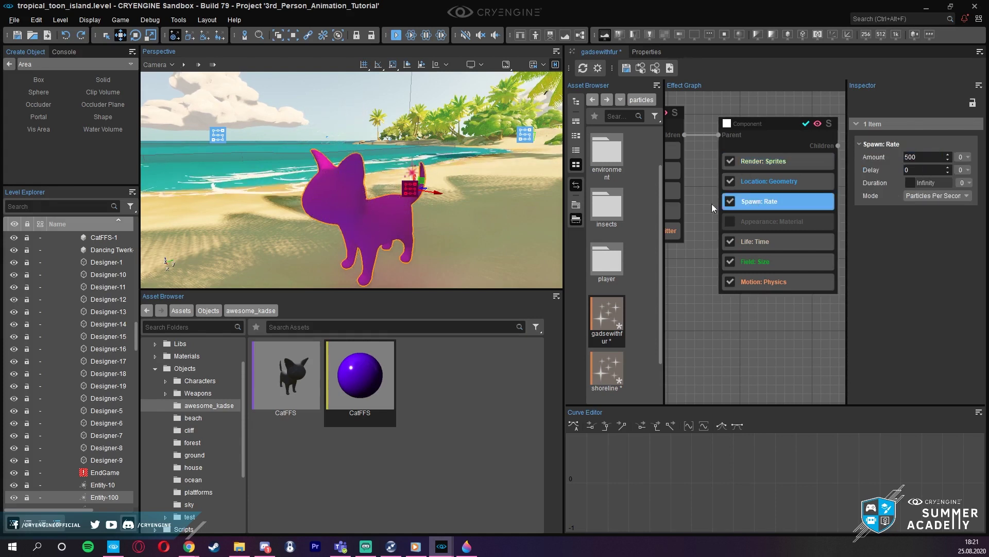
pyautogui.moveTo(360, 180); pyautogui.dragTo(314, 180, button='right')
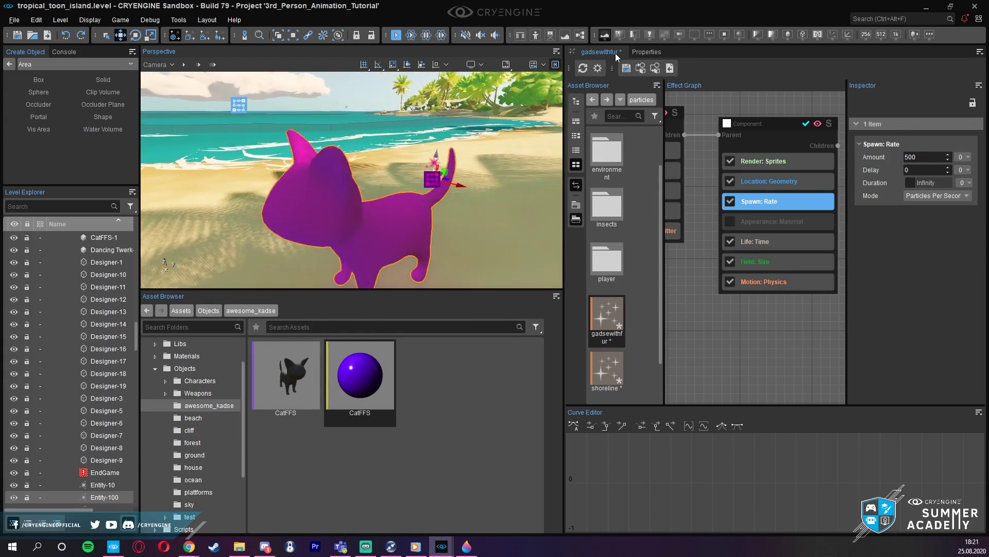
pyautogui.click(646, 52)
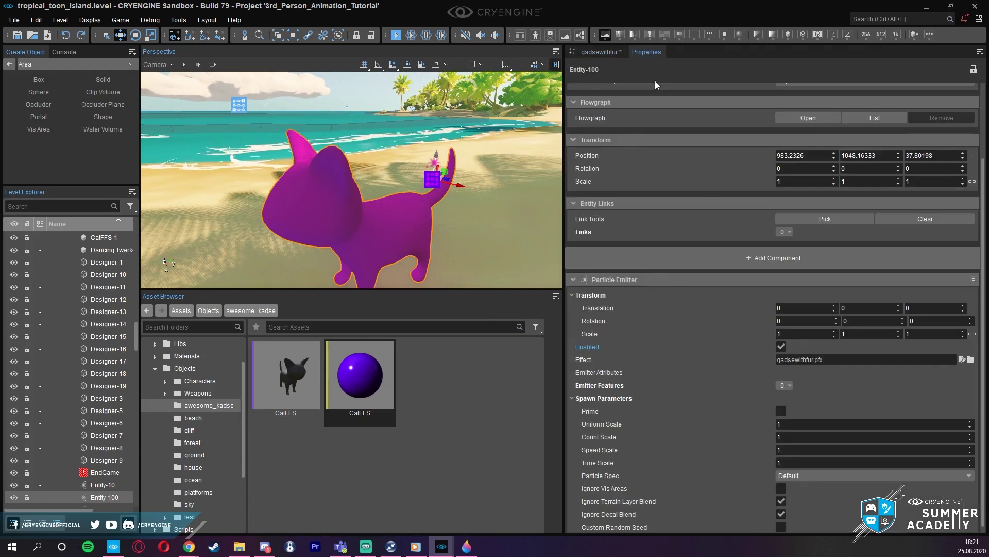
pyautogui.click(780, 346)
pyautogui.click(584, 51)
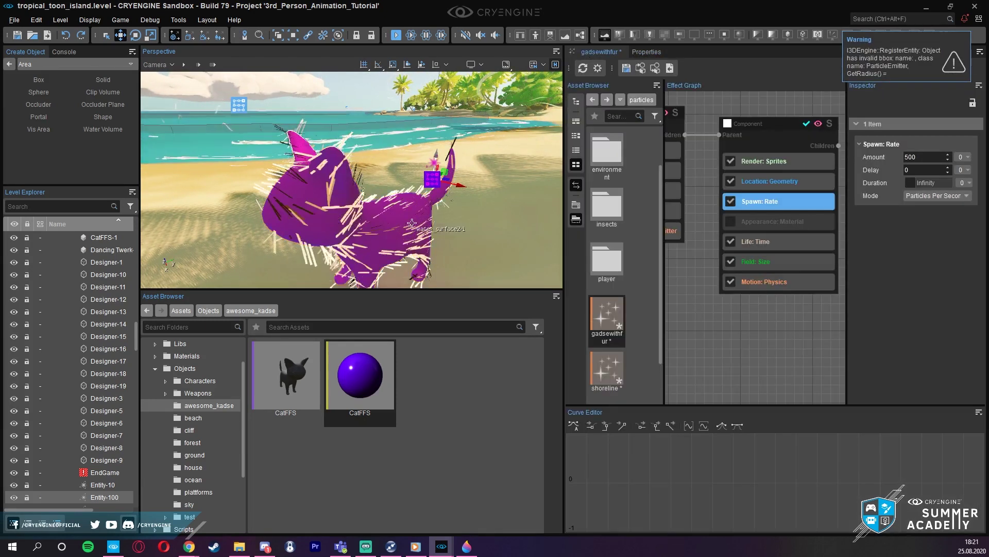
# - Examine the fur sprites on the cat mesh in the viewport from several angles and distances
pyautogui.moveTo(412, 223); pyautogui.dragTo(438, 171, button='right')
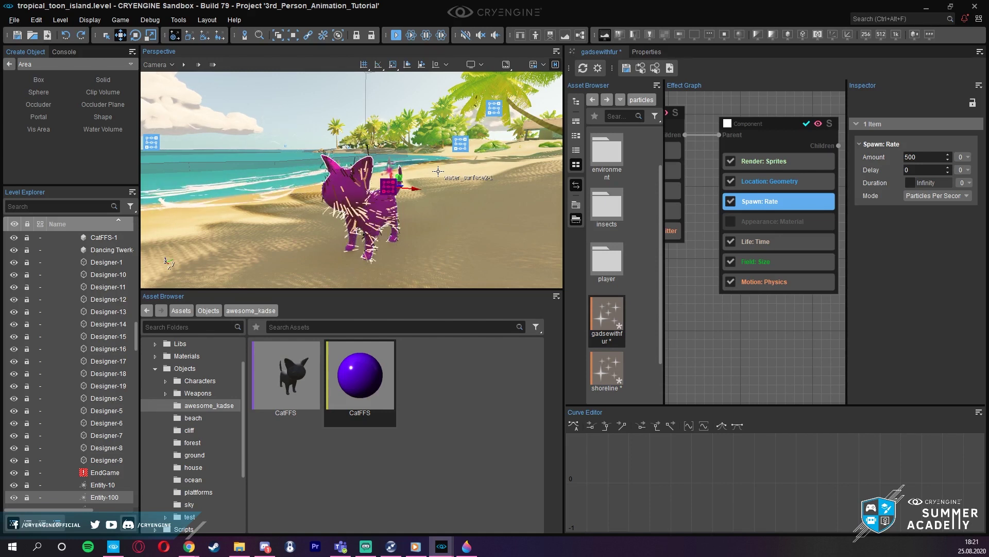
pyautogui.press('w')
pyautogui.moveTo(438, 171); pyautogui.dragTo(415, 175, button='right')
pyautogui.press('s')
pyautogui.press('s')
pyautogui.scroll(-1, 434, 174)
pyautogui.press('a')
pyautogui.scroll(-1, 433, 174)
pyautogui.press('d')
# - Try the Edges, Volume and Vertices locations in the sprite component's Location: Geometry feature and settle on Edges
pyautogui.moveTo(771, 125); pyautogui.dragTo(767, 123)
pyautogui.moveTo(766, 353); pyautogui.dragTo(729, 363, button='right')
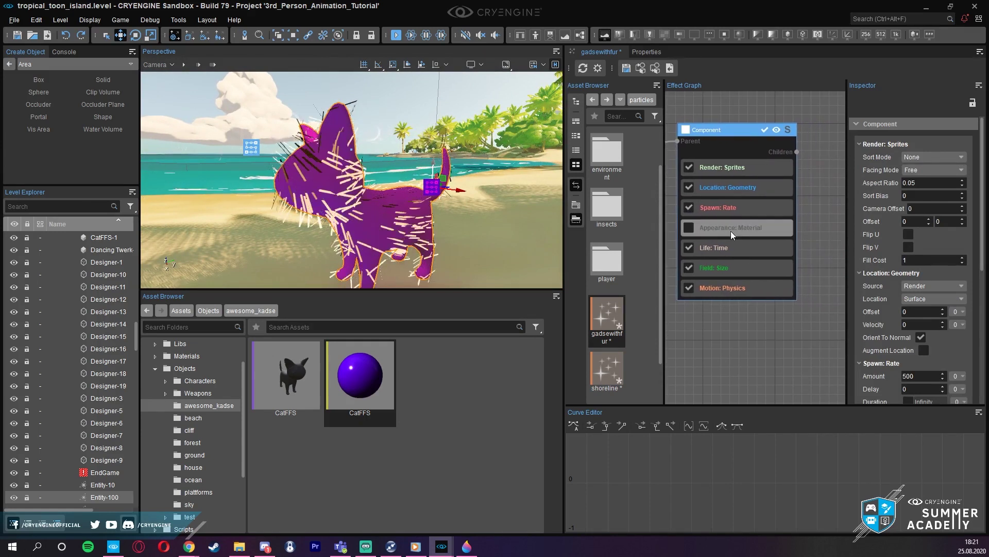
pyautogui.click(745, 171)
pyautogui.click(746, 186)
pyautogui.click(922, 169)
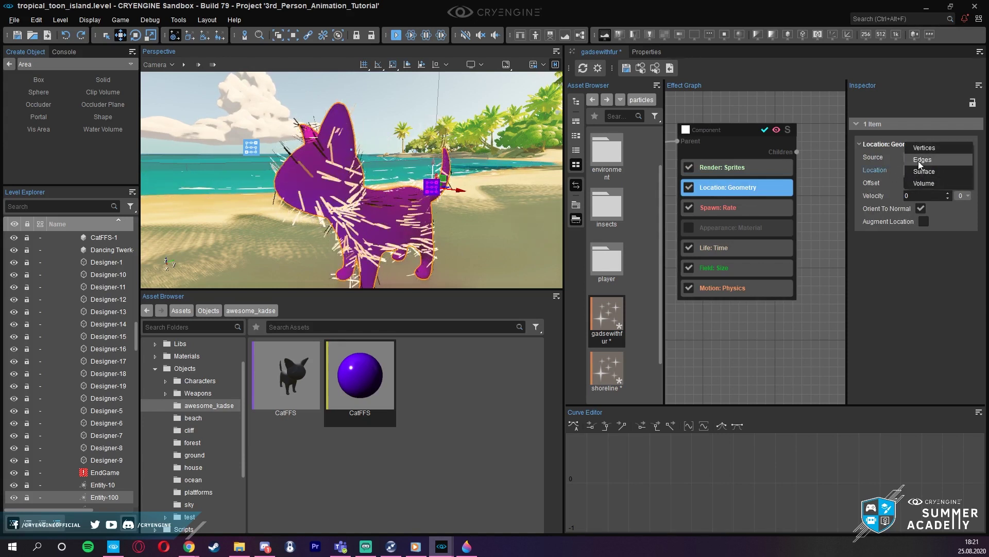
pyautogui.click(911, 160)
pyautogui.click(916, 170)
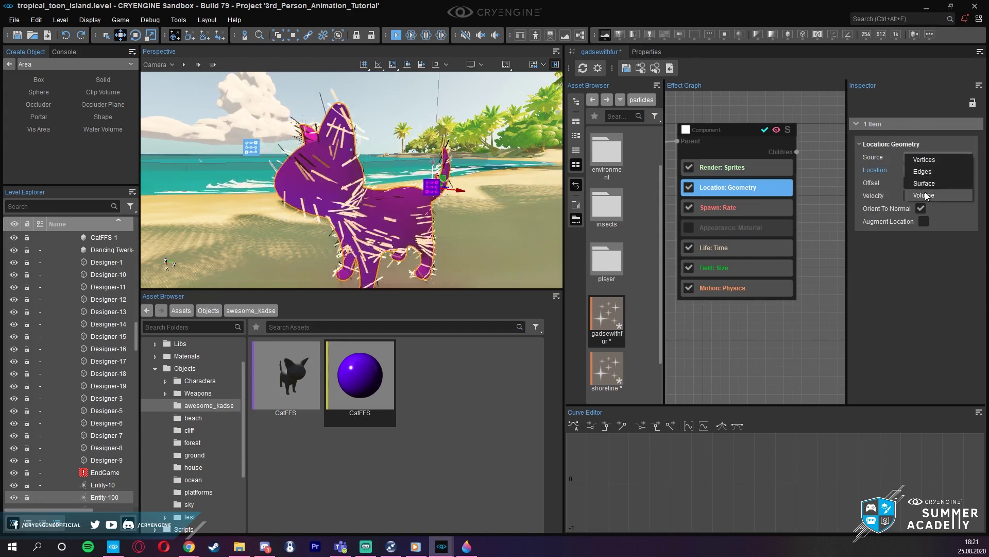
pyautogui.click(918, 194)
pyautogui.click(918, 172)
pyautogui.click(925, 136)
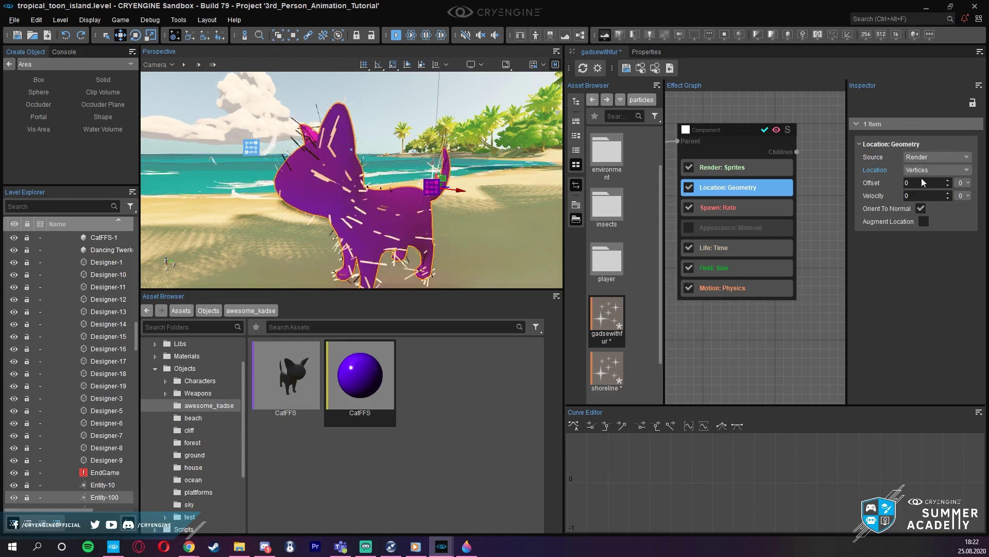
pyautogui.click(921, 171)
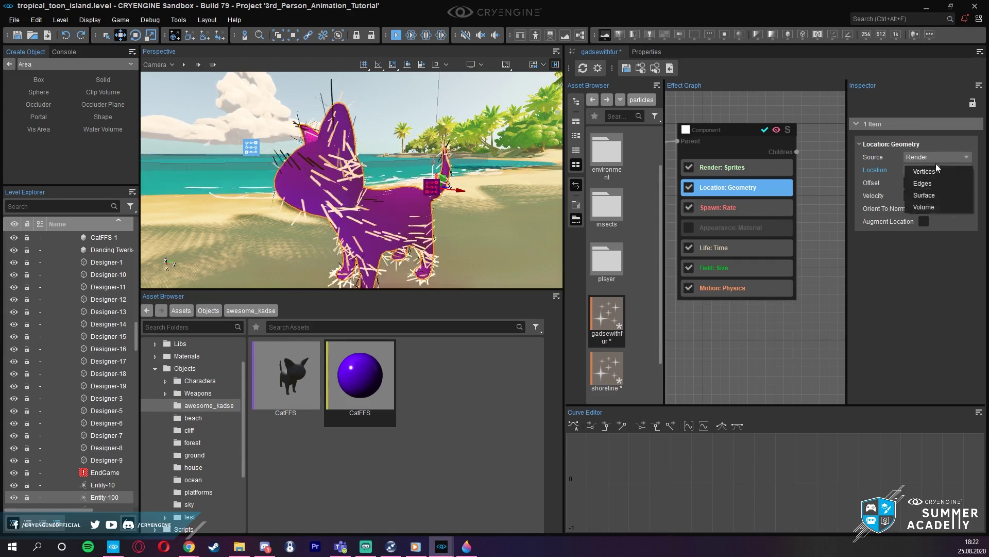
pyautogui.click(921, 185)
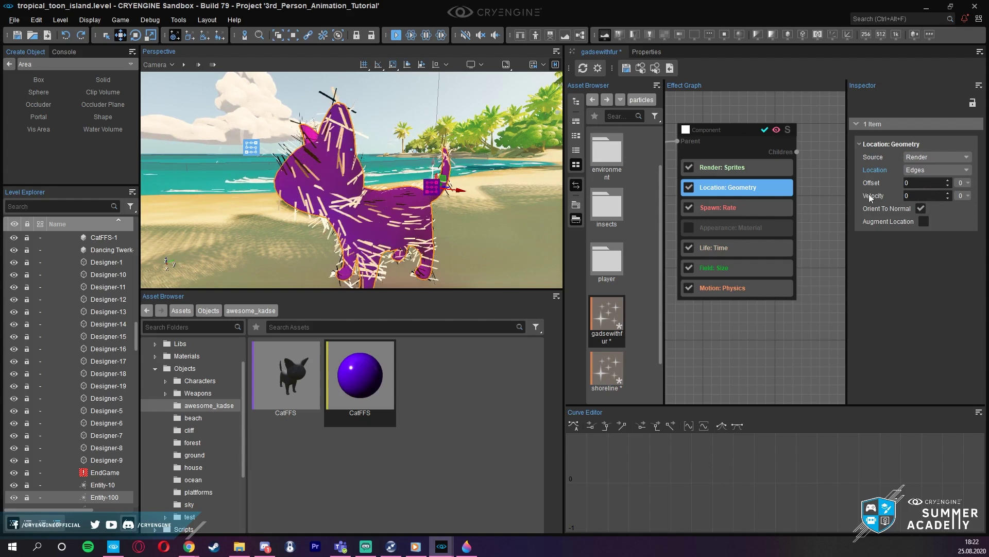
# - Show the Motion: Physics settings and move the furred cat to another spot on the beach
pyautogui.click(732, 286)
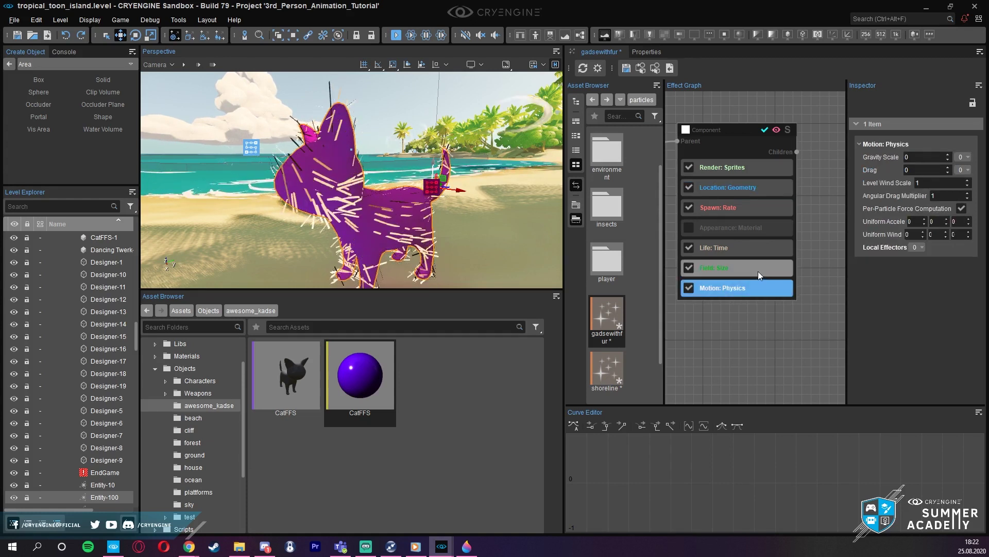
pyautogui.moveTo(463, 180); pyautogui.dragTo(259, 201, button='right')
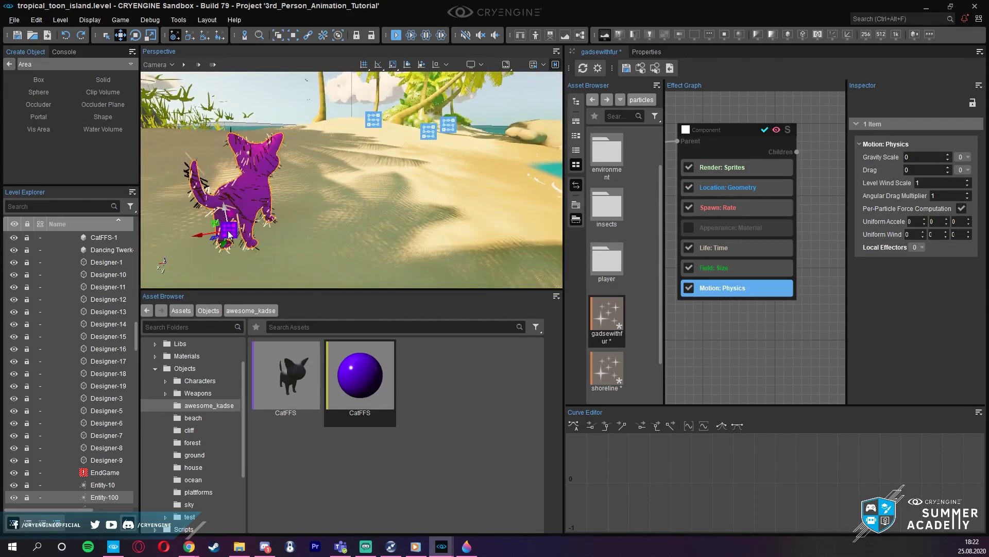
pyautogui.moveTo(534, 221); pyautogui.dragTo(562, 178)
pyautogui.moveTo(560, 178); pyautogui.dragTo(621, 174, button='right')
# - Set the Spawn: Rate amount to 5000 and restart the particle emitter through its Enabled property, returning to the effect
pyautogui.click(737, 207)
pyautogui.click(941, 157)
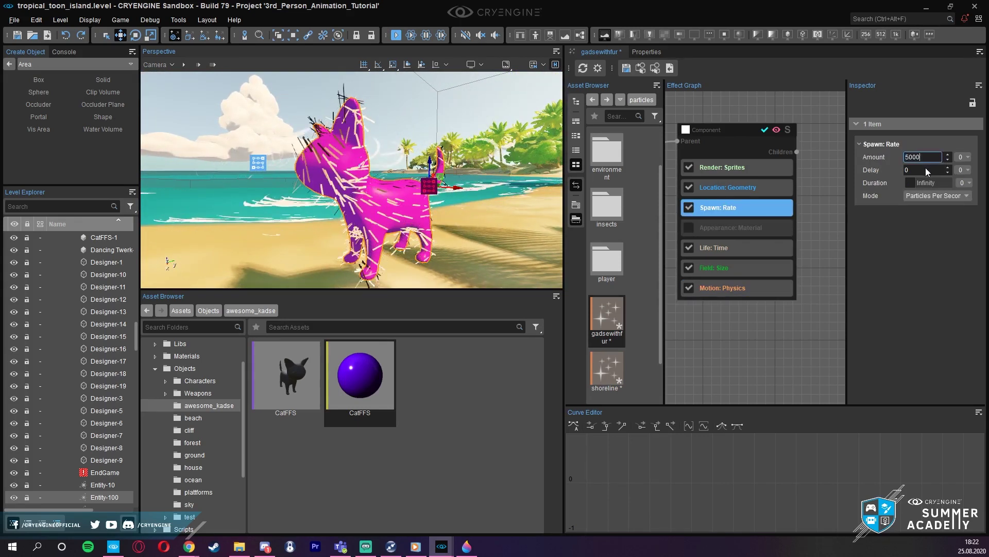
pyautogui.click(646, 52)
pyautogui.click(782, 347)
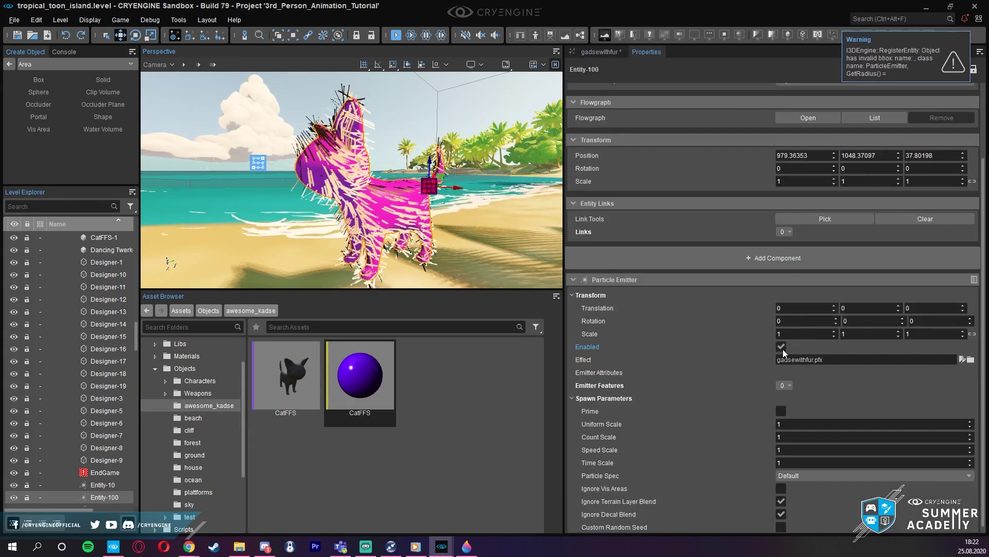
pyautogui.click(600, 51)
# - Add an Appearance: Lighting feature after Spawn: Rate in the sprite component and select it
pyautogui.moveTo(438, 180); pyautogui.dragTo(515, 178, button='right')
pyautogui.click(304, 173)
pyautogui.moveTo(304, 173)
pyautogui.mouseDown(button='right')
pyautogui.moveTo(293, 150)
pyautogui.moveTo(307, 163)
pyautogui.mouseUp(button='right')
pyautogui.press('w')
pyautogui.press('s')
pyautogui.click(335, 173)
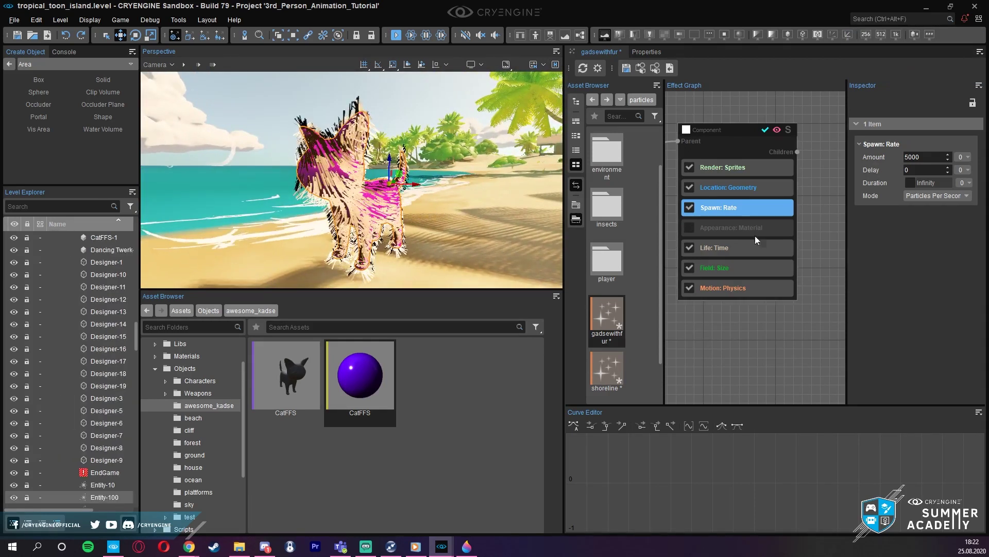
pyautogui.rightClick(745, 209)
pyautogui.moveTo(780, 260)
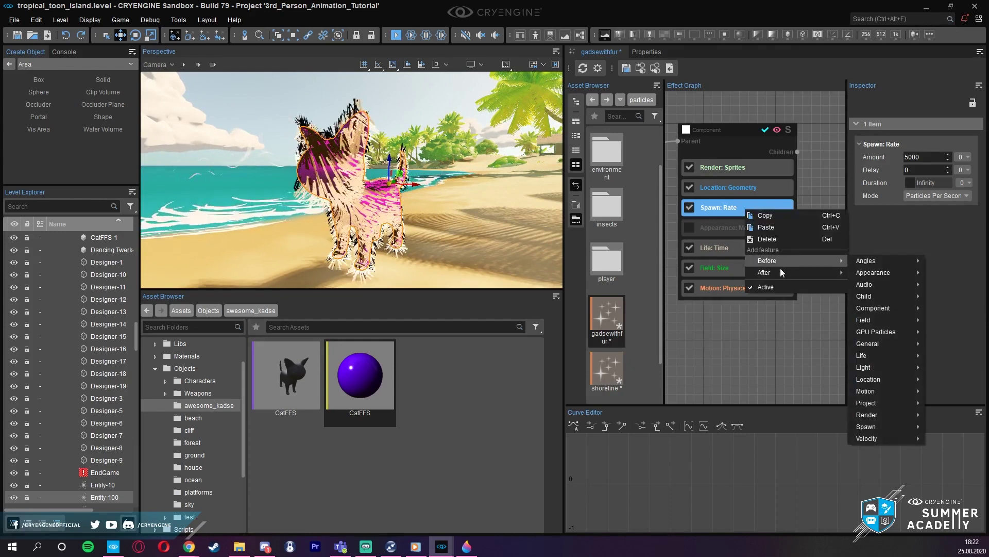
pyautogui.moveTo(886, 382)
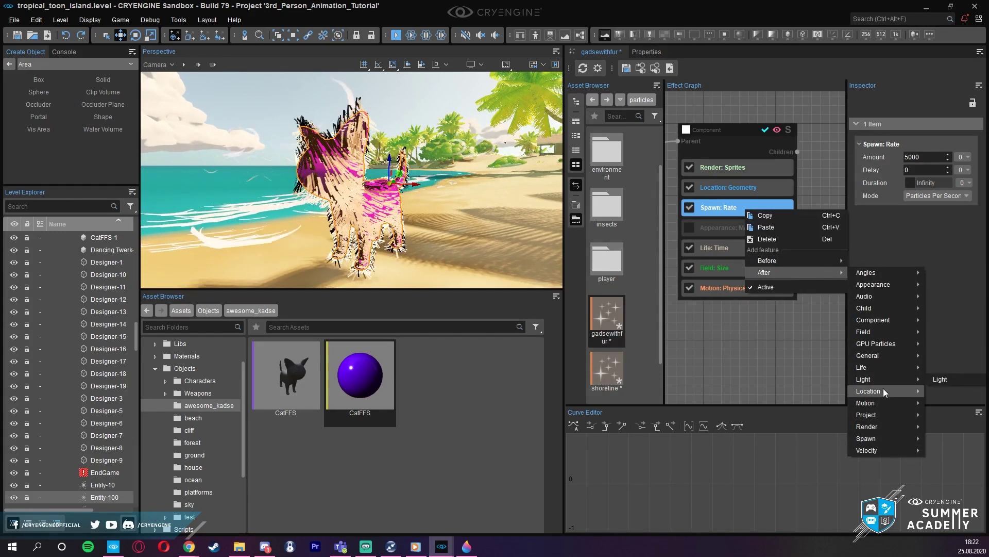
pyautogui.moveTo(874, 285)
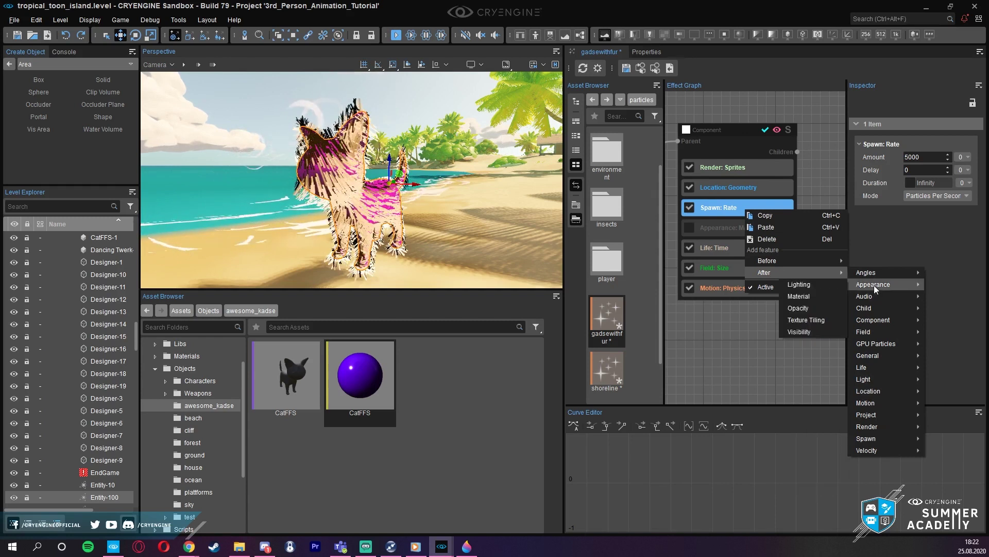
pyautogui.click(808, 287)
pyautogui.click(724, 227)
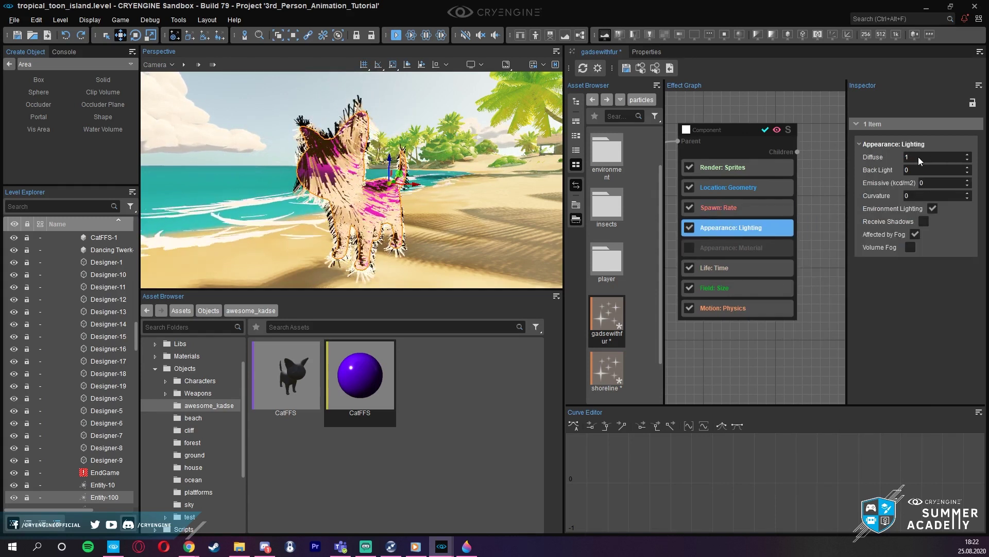
# - Set the Appearance: Lighting feature's Back Light to 0.5 and inspect the fur's shading on the cat
pyautogui.click(921, 168)
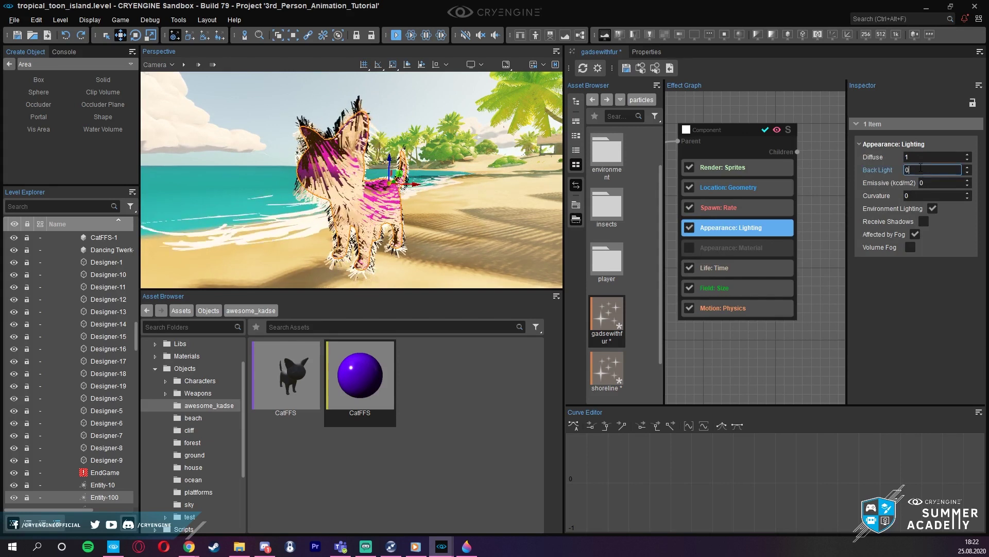
pyautogui.moveTo(458, 149); pyautogui.dragTo(445, 151, button='right')
pyautogui.click(404, 121)
pyautogui.moveTo(404, 121)
pyautogui.mouseDown(button='right')
pyautogui.moveTo(421, 123)
pyautogui.moveTo(390, 118)
pyautogui.moveTo(416, 120)
pyautogui.mouseUp(button='right')
pyautogui.press('d')
pyautogui.moveTo(446, 193); pyautogui.dragTo(369, 193, button='right')
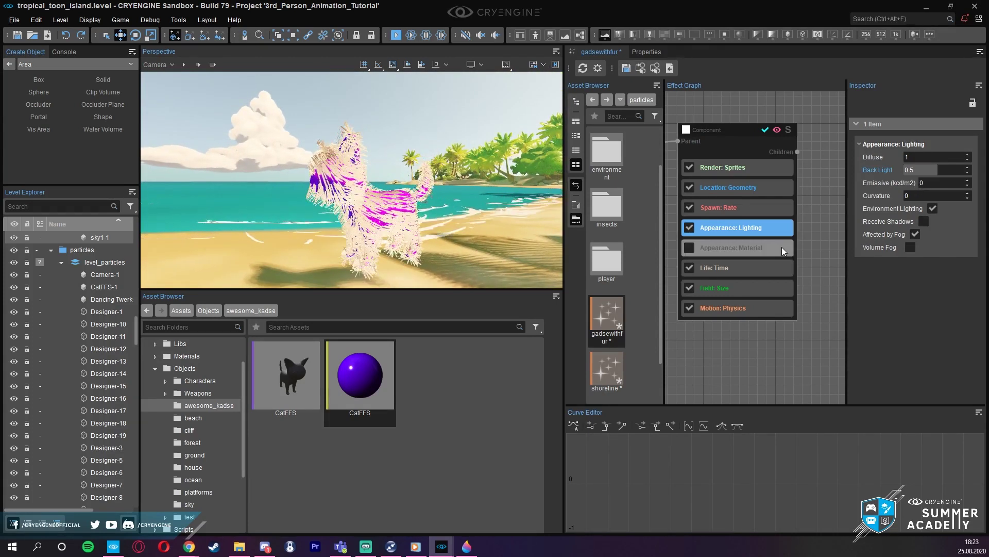
# - Move the Field: Size feature directly below Spawn: Rate and add a Field: Color feature after it
pyautogui.rightClick(760, 227)
pyautogui.moveTo(730, 288); pyautogui.dragTo(743, 239)
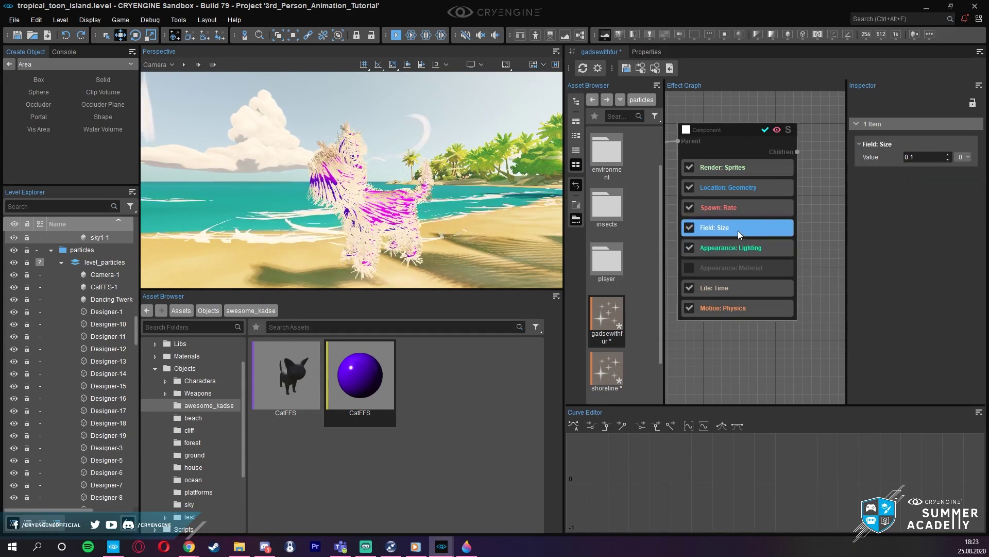
pyautogui.rightClick(738, 230)
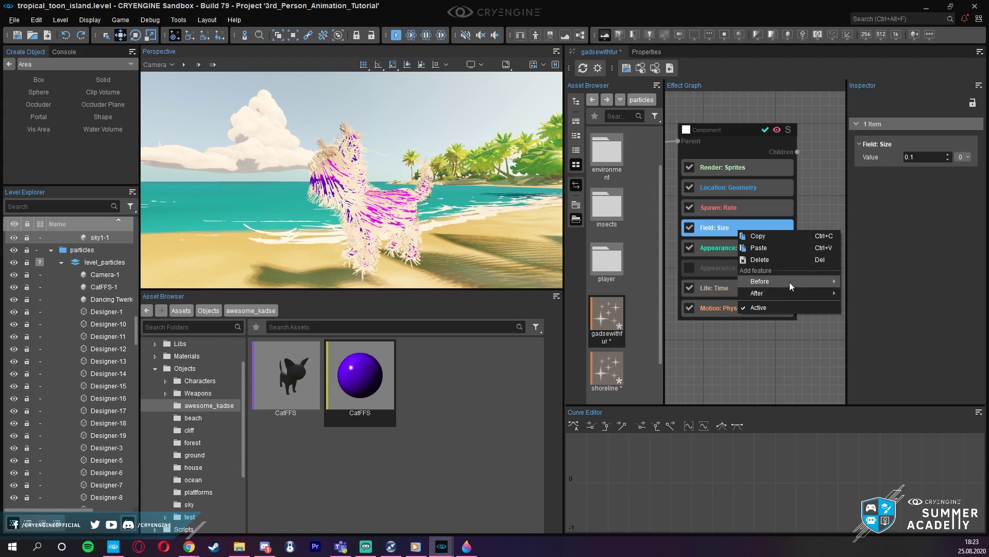
pyautogui.moveTo(793, 294)
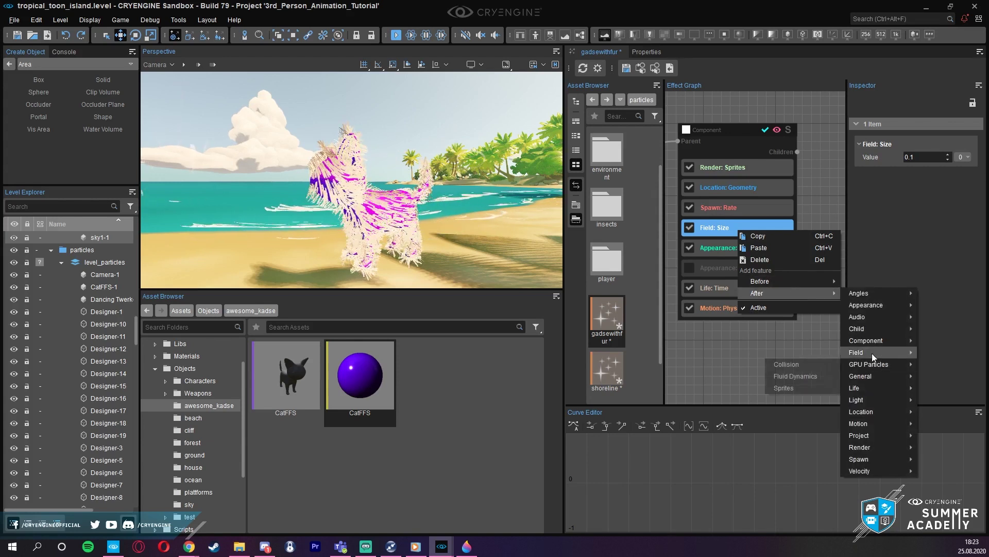
pyautogui.moveTo(869, 352)
pyautogui.click(948, 355)
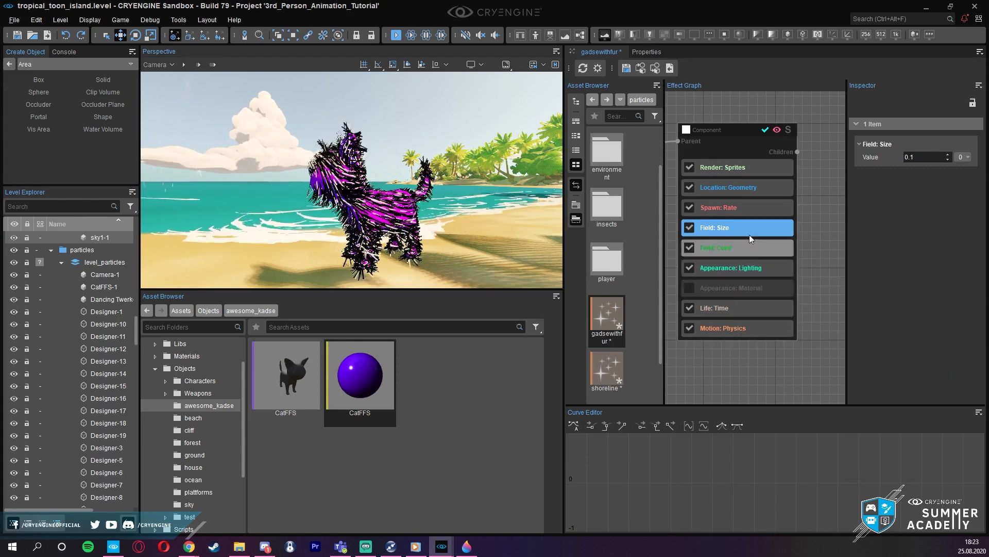
# - Set the Field: Color feature's color to purple to match the cat
pyautogui.click(727, 248)
pyautogui.click(892, 157)
pyautogui.click(835, 189)
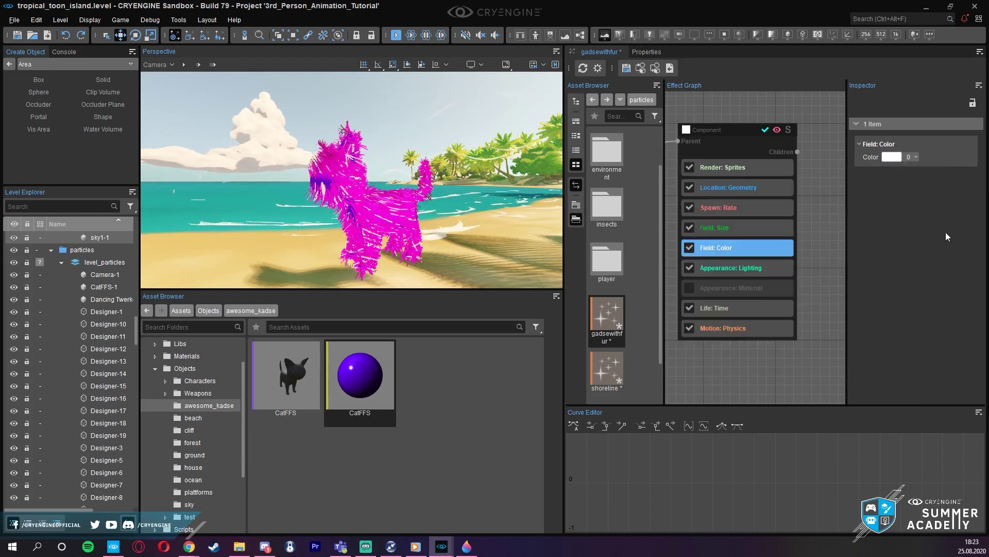
pyautogui.click(954, 208)
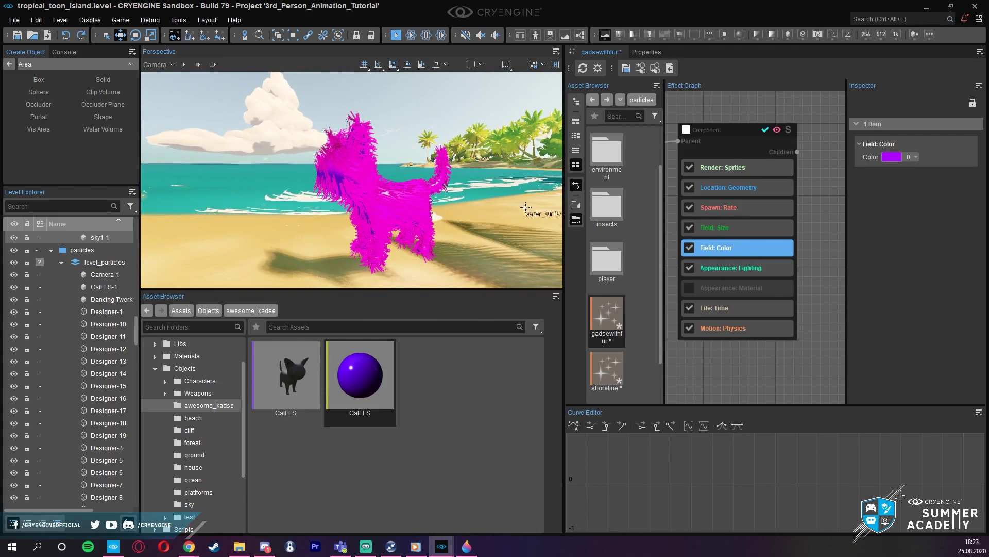
# - Set the Spawn: Rate feature's amount to 50000 particles per second
pyautogui.click(733, 206)
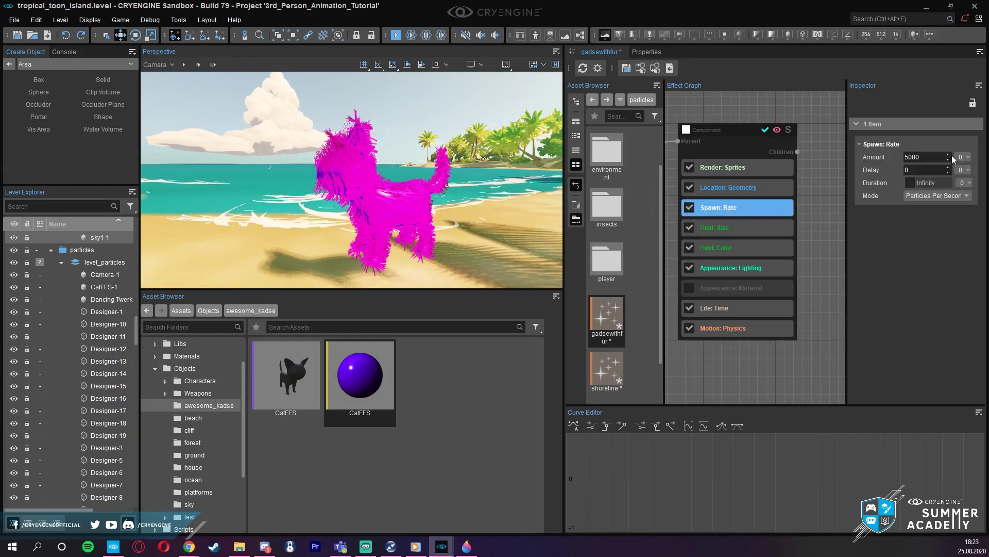
pyautogui.write('50000')
pyautogui.press('Return')
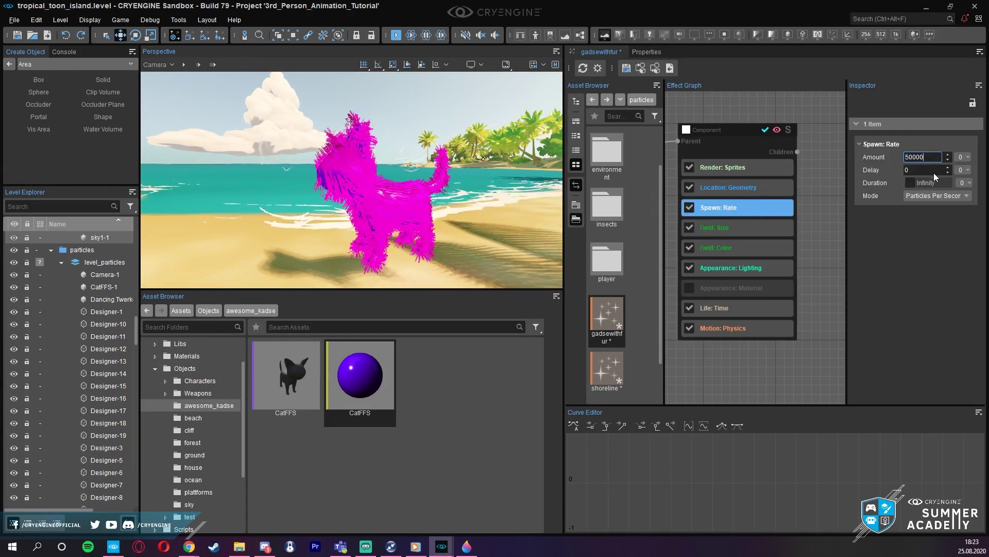
# - Restart the cat's fur particle emitter by disabling and re-enabling it, and inspect the fur density from several angles
pyautogui.click(648, 52)
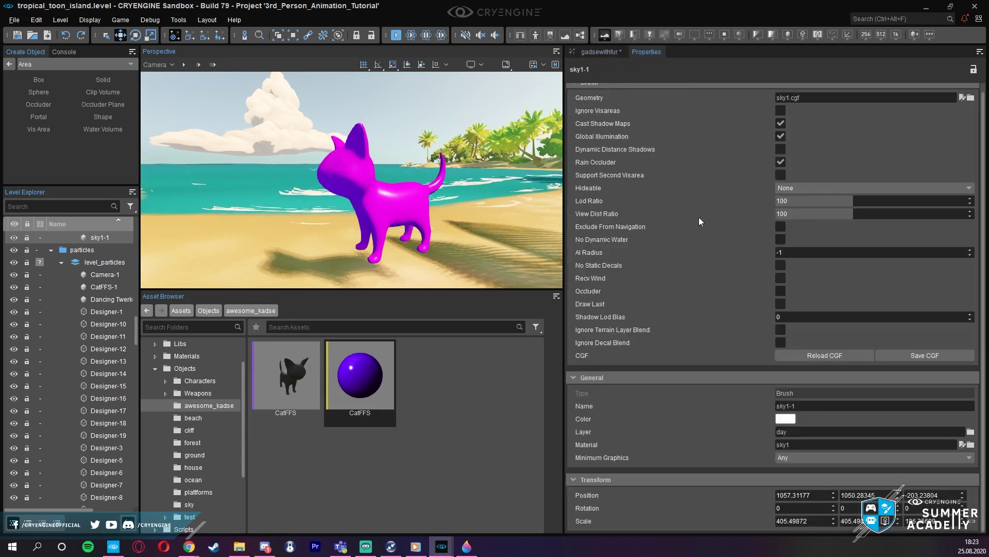
pyautogui.click(365, 200)
pyautogui.click(436, 185)
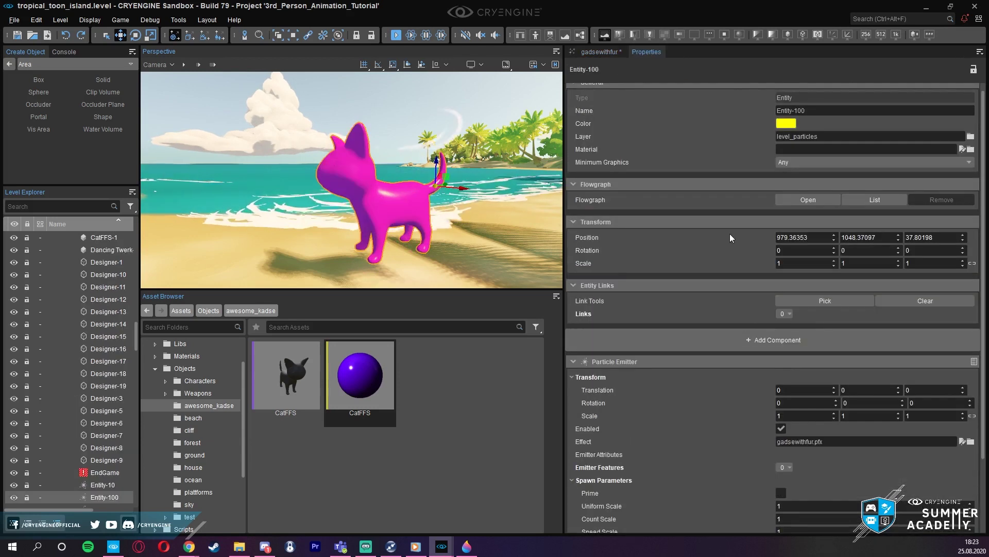
pyautogui.click(781, 431)
pyautogui.click(781, 429)
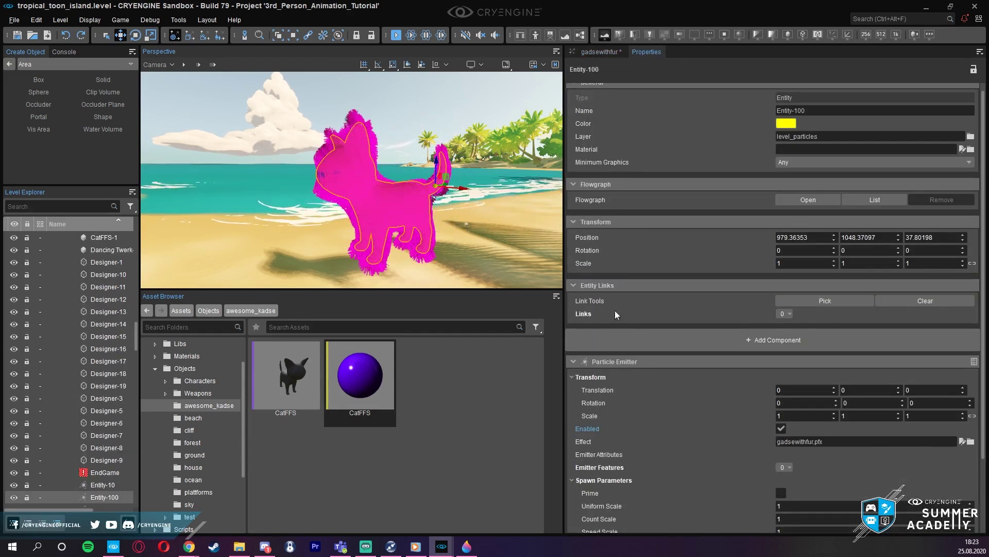
pyautogui.click(430, 114)
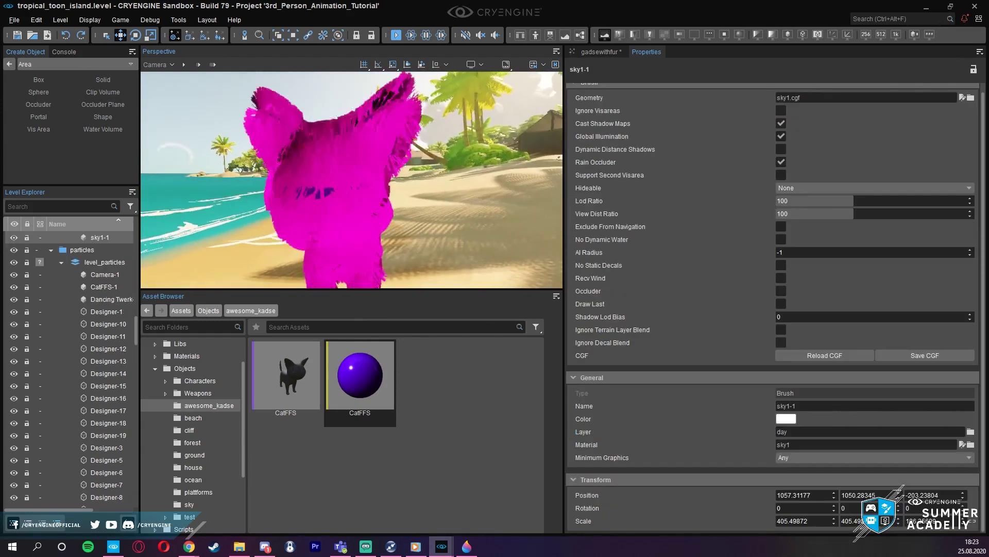
pyautogui.moveTo(431, 114); pyautogui.dragTo(376, 121, button='right')
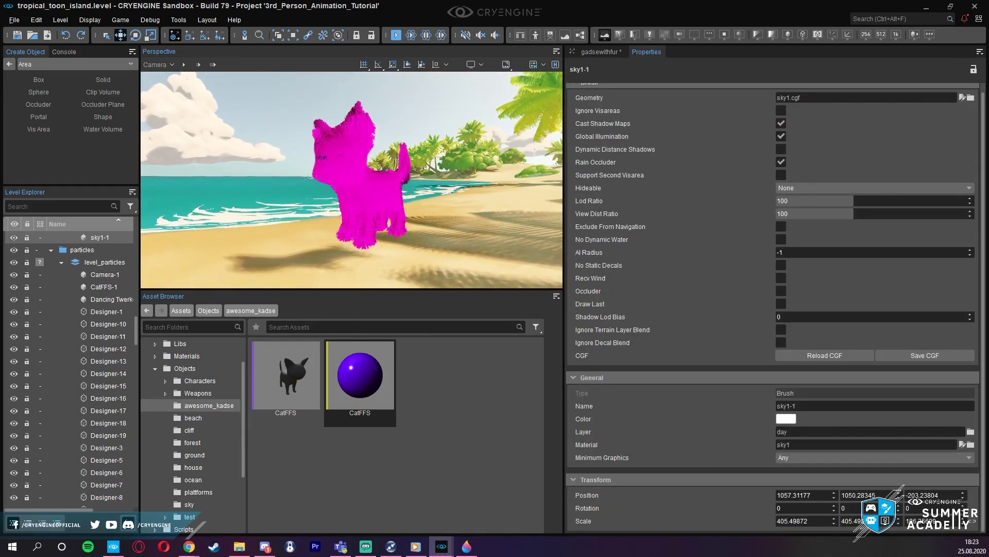
pyautogui.moveTo(422, 172); pyautogui.dragTo(433, 168, button='right')
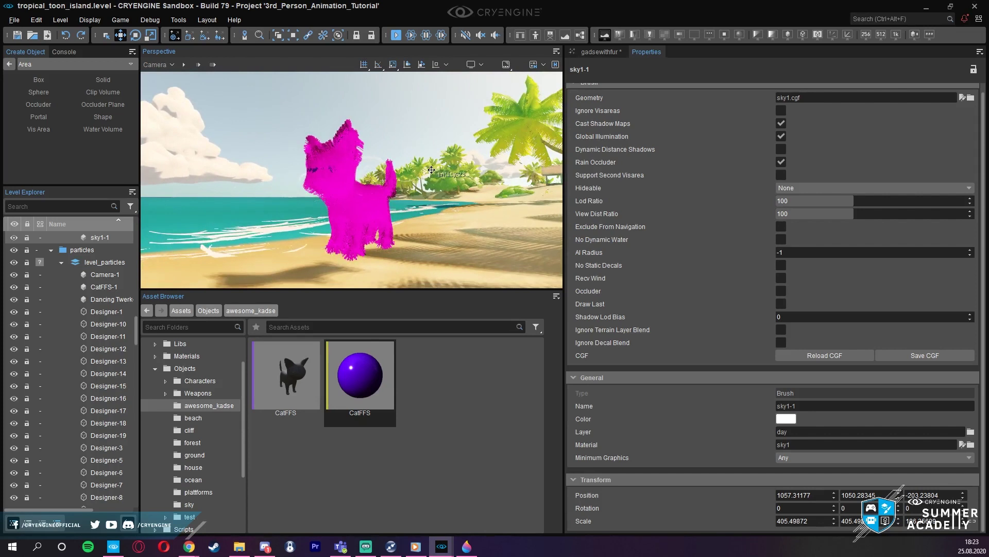
# - Set the gadsewithfur effect's Spawn: Rate amount to 10000
pyautogui.click(607, 52)
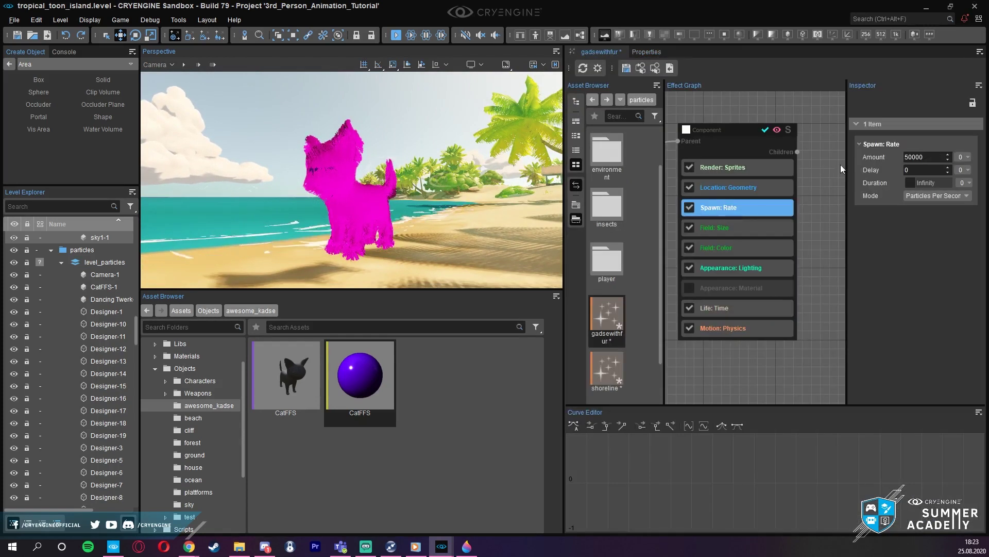
pyautogui.press('w')
pyautogui.moveTo(402, 167)
pyautogui.mouseDown(button='right')
pyautogui.moveTo(378, 173)
pyautogui.moveTo(407, 173)
pyautogui.mouseUp(button='right')
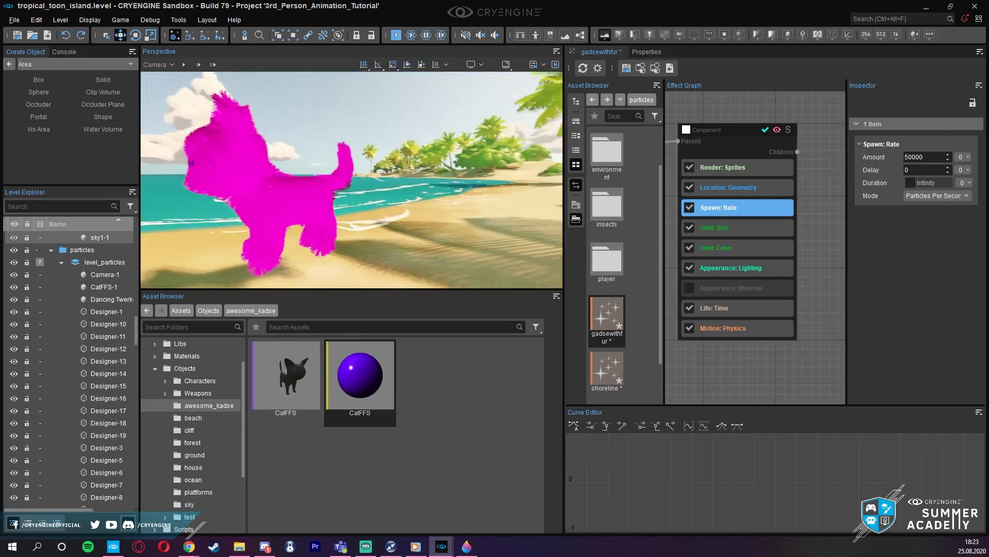
pyautogui.doubleClick(927, 157)
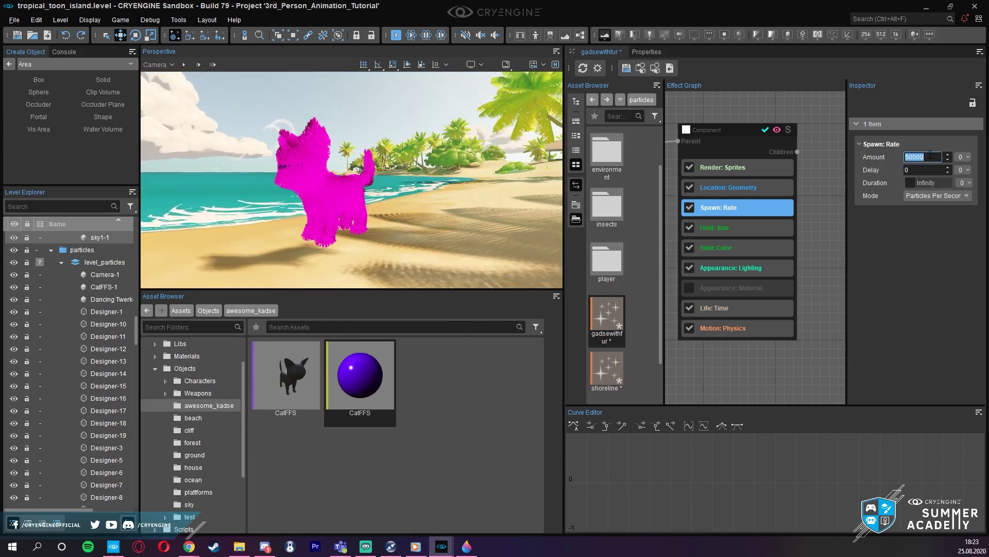
pyautogui.write('10000')
pyautogui.press('Return')
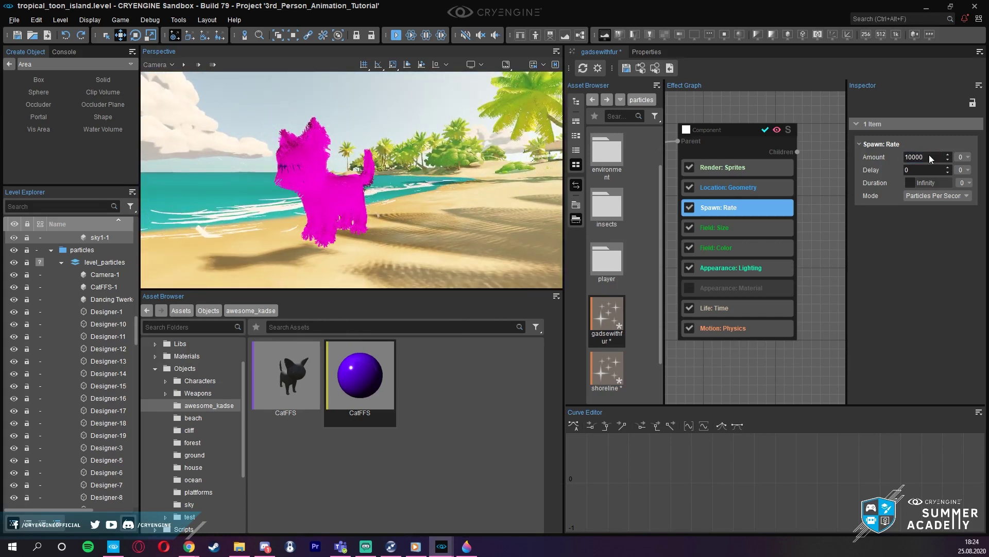
# - Disable and re-enable the Particle Emitter on the cat's Entity-100 to restart the fur effect
pyautogui.click(643, 52)
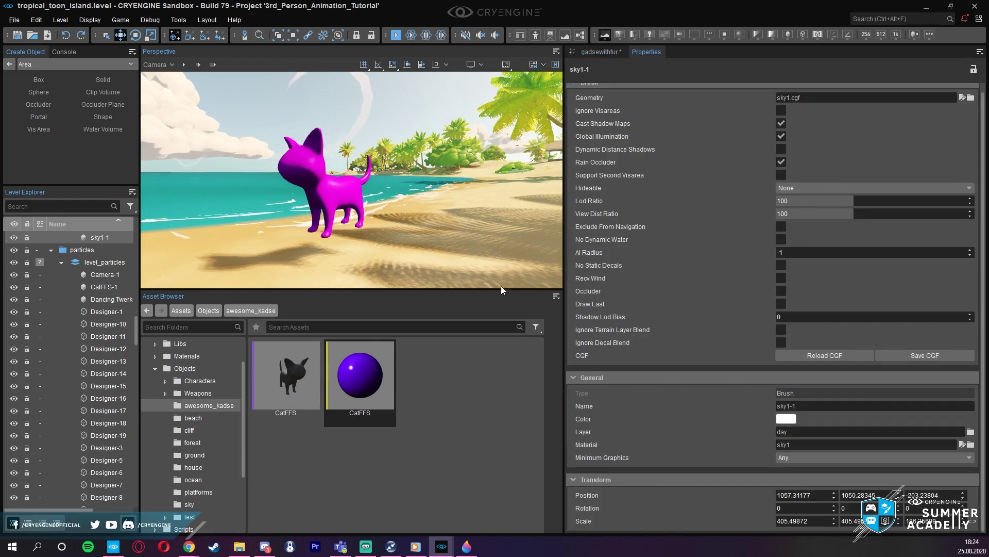
pyautogui.click(278, 168)
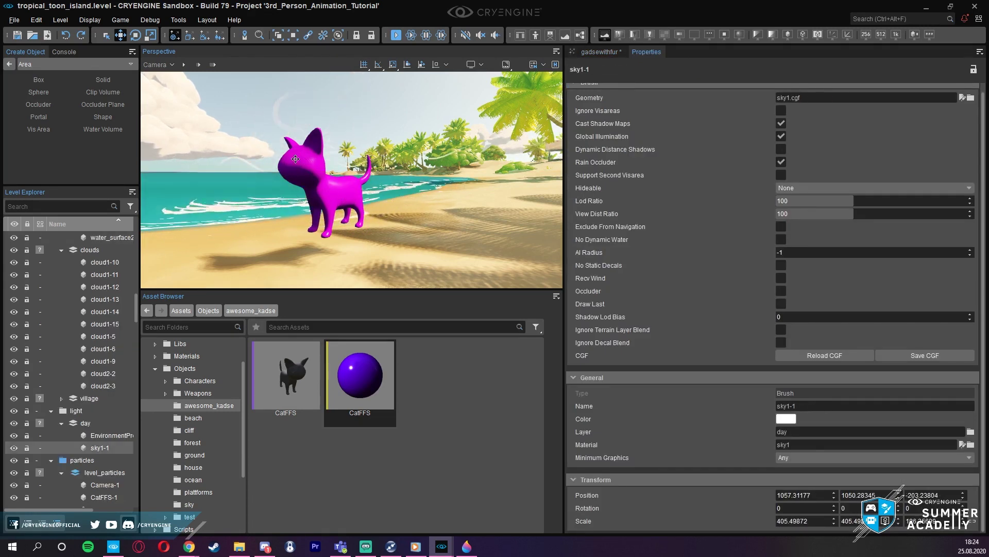
pyautogui.click(782, 429)
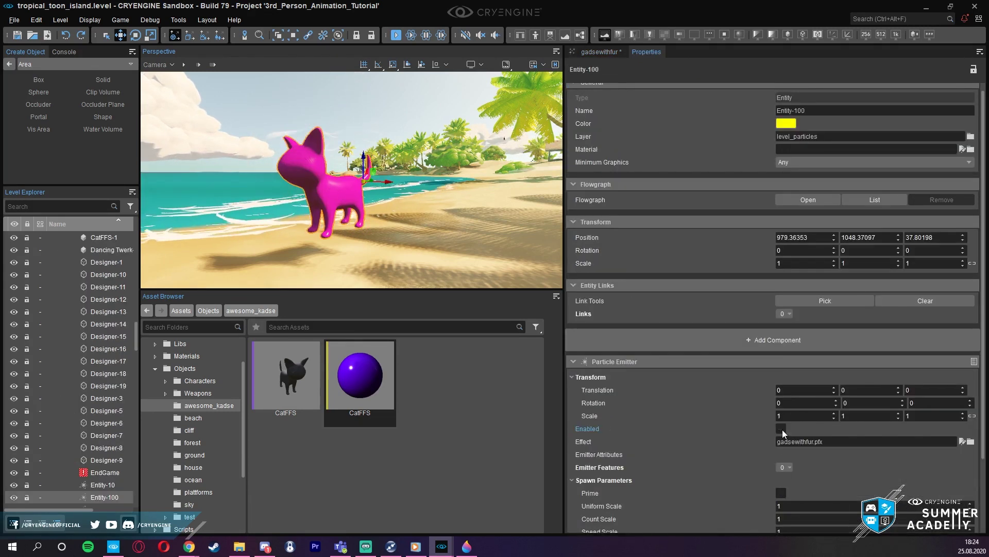
pyautogui.click(782, 429)
# - Examine the fur's coverage and strand length on the cat from different distances and angles
pyautogui.moveTo(412, 206); pyautogui.dragTo(420, 199, button='right')
pyautogui.click(410, 133)
pyautogui.moveTo(410, 132); pyautogui.dragTo(490, 153, button='right')
pyautogui.keyDown('alt'); pyautogui.moveTo(330, 153); pyautogui.dragTo(432, 171, button='middle'); pyautogui.keyUp('alt')
pyautogui.press('s')
pyautogui.moveTo(432, 171); pyautogui.dragTo(425, 161, button='right')
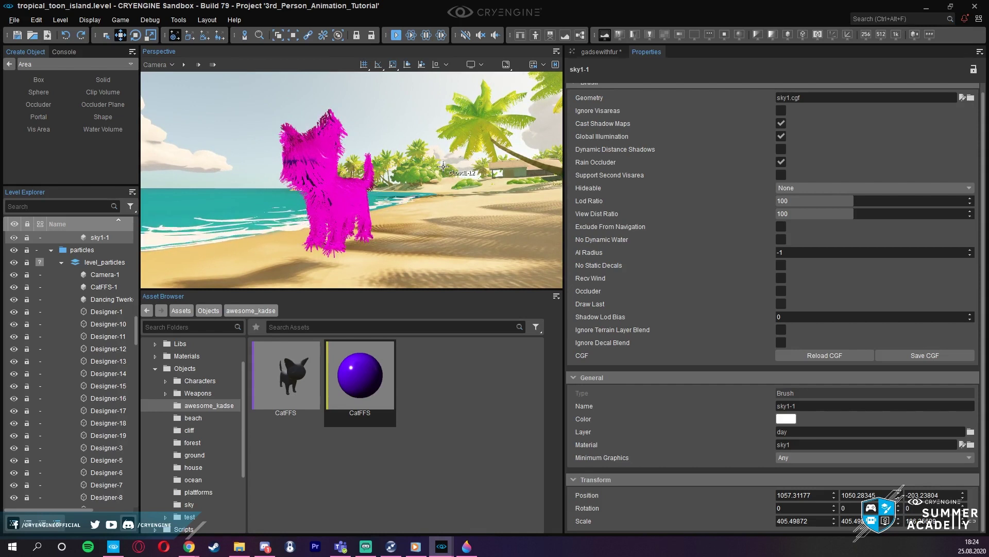
pyautogui.moveTo(443, 167); pyautogui.dragTo(459, 166, button='right')
pyautogui.press('w')
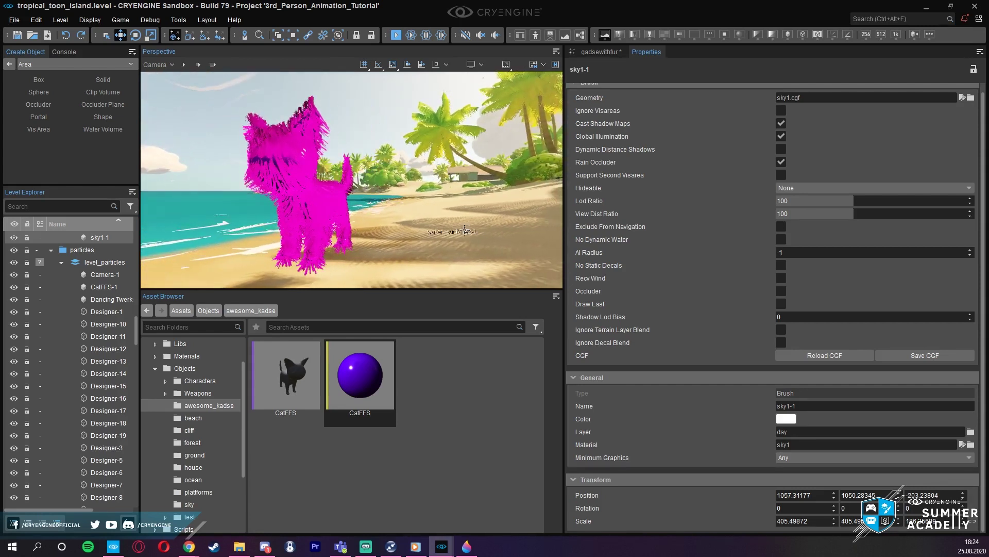
# - Play the level and run the character up to and around the furry cat, and leave game mode
pyautogui.hotkey('ctrl', 'g')
pyautogui.press('w')
pyautogui.press('w')
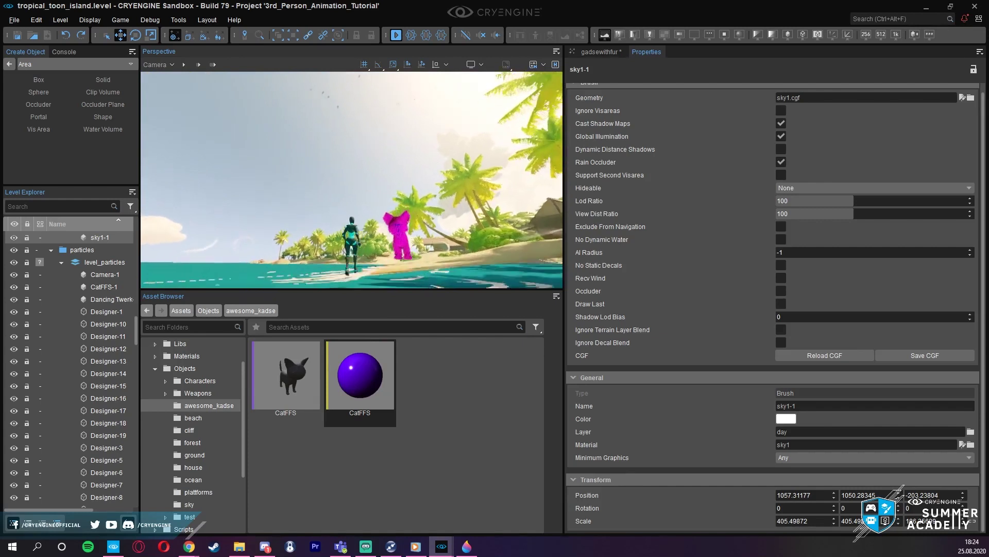
pyautogui.press('w')
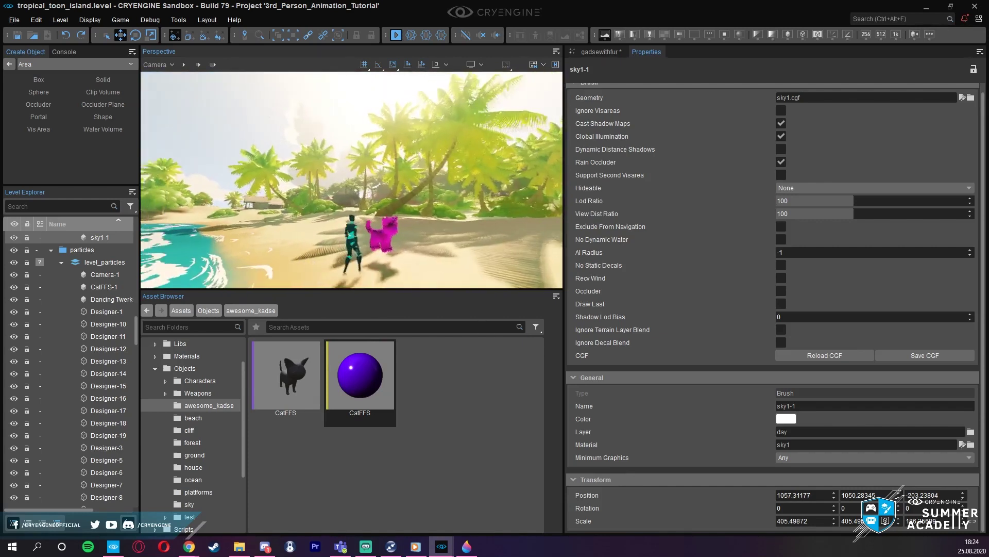
pyautogui.press('w')
pyautogui.press('w')
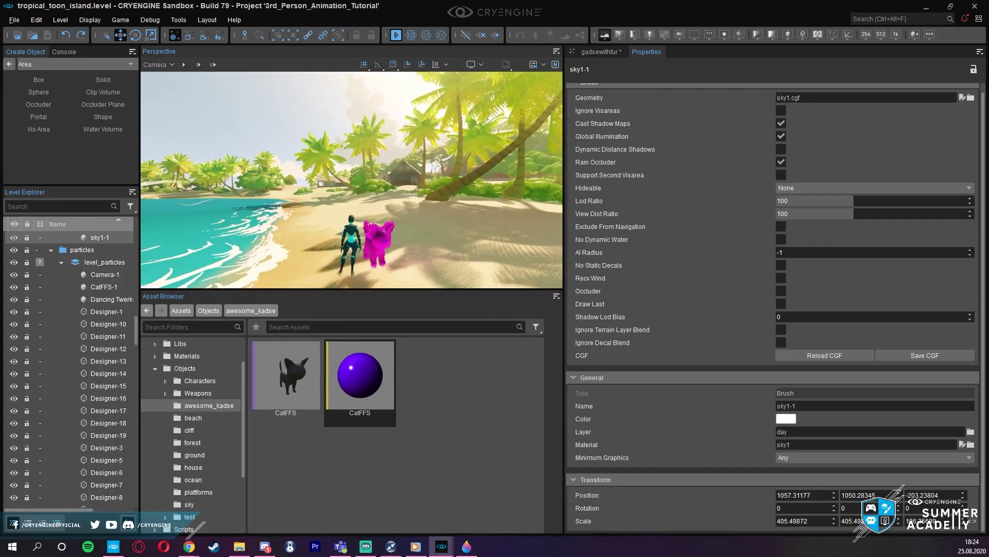
pyautogui.press('s')
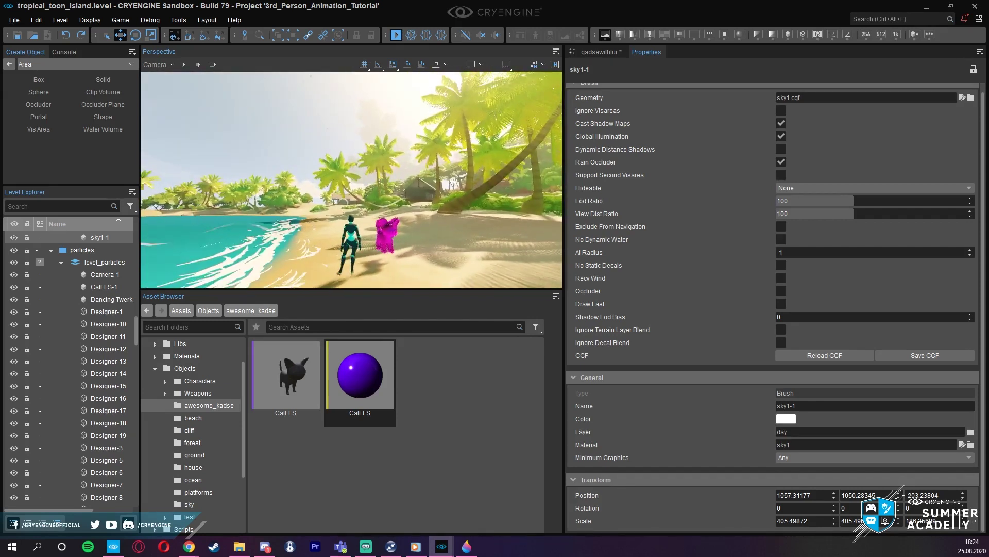
pyautogui.press('w')
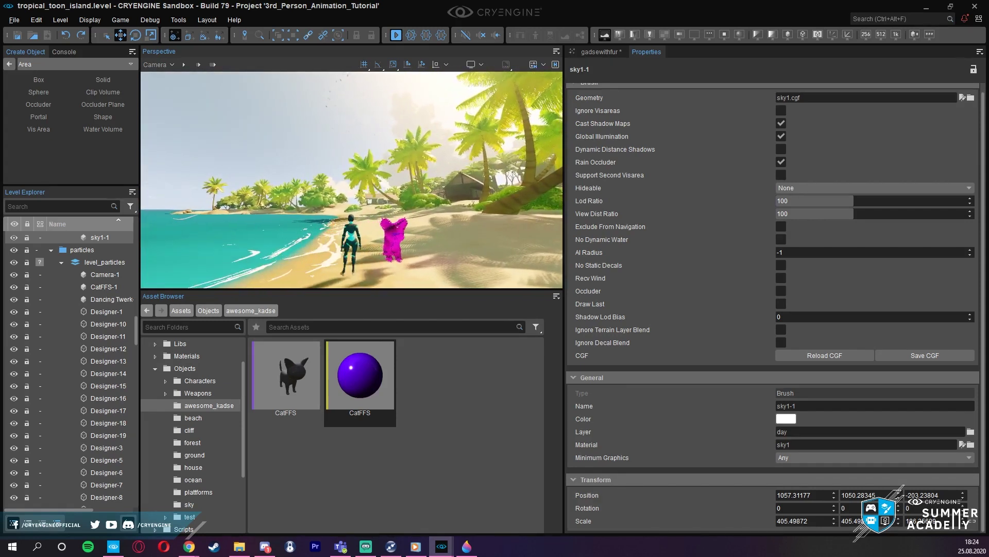
pyautogui.press('w')
pyautogui.press('w')
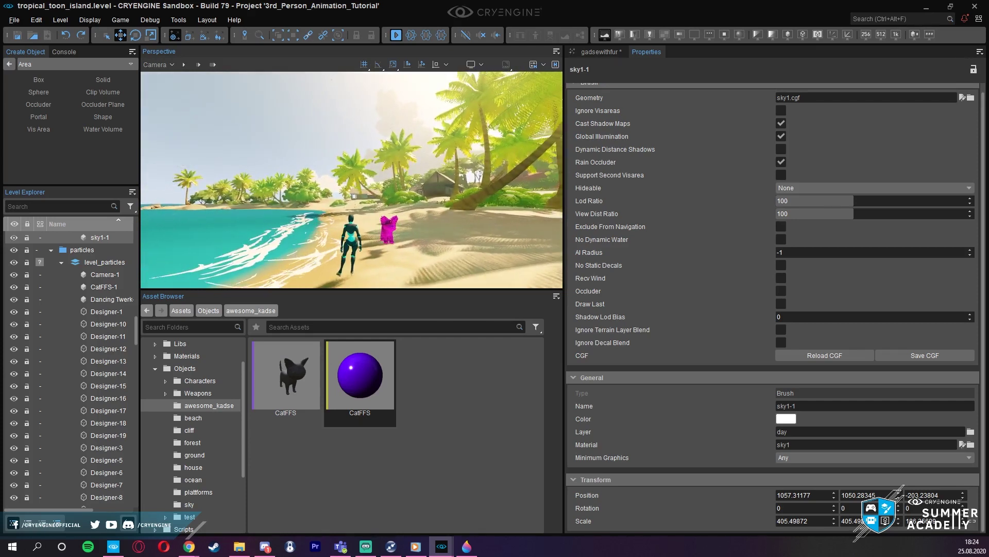
pyautogui.press('w')
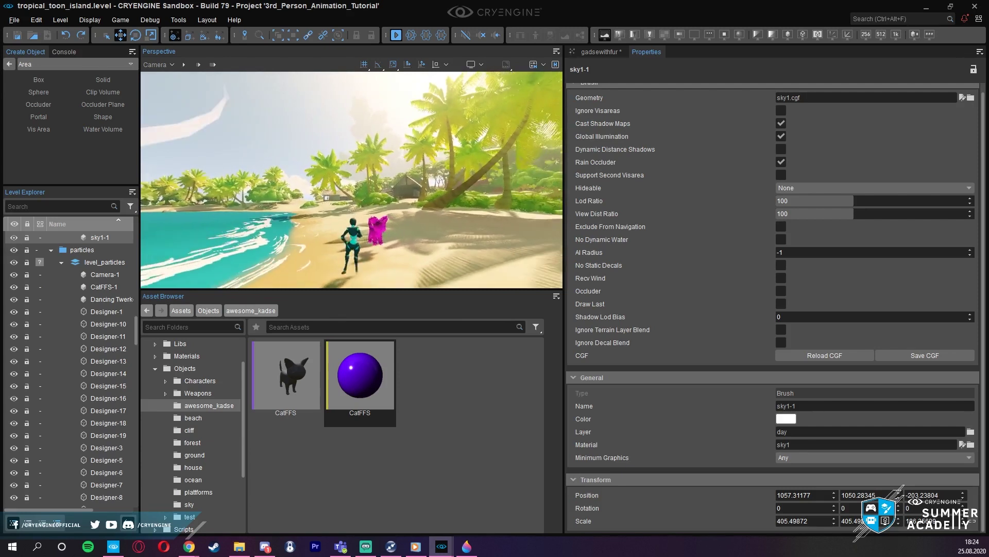
pyautogui.press('Escape')
# - Examine the fur on the cat's head, flank and legs close up and from the side
pyautogui.moveTo(352, 180); pyautogui.dragTo(392, 242, button='right')
pyautogui.press('w')
pyautogui.moveTo(351, 196); pyautogui.dragTo(361, 160, button='right')
pyautogui.scroll(-2, 361, 160)
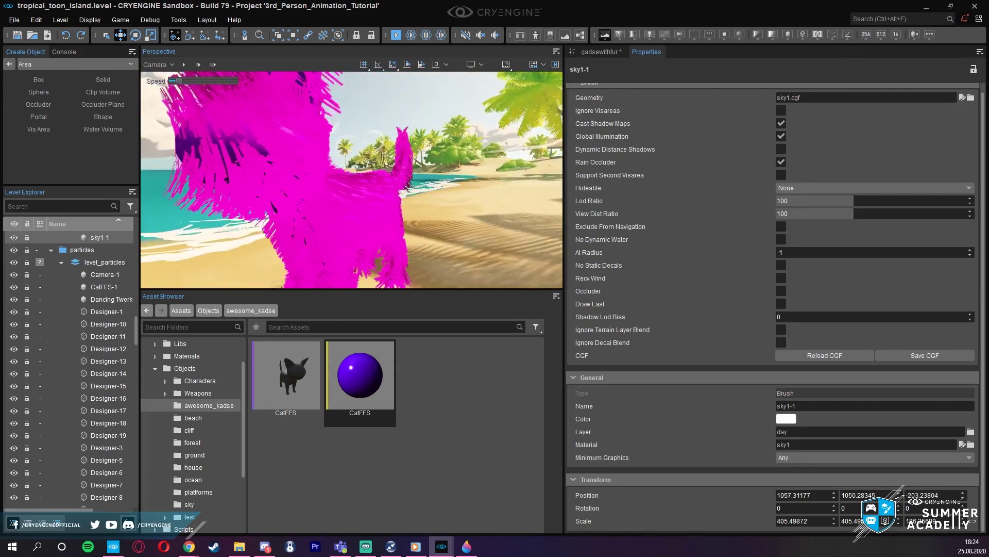
pyautogui.press('s')
pyautogui.click(407, 188)
pyautogui.moveTo(407, 188); pyautogui.dragTo(291, 180, button='right')
pyautogui.press('d')
pyautogui.press('w')
pyautogui.press('s')
pyautogui.press('d')
pyautogui.press('s')
pyautogui.press('w')
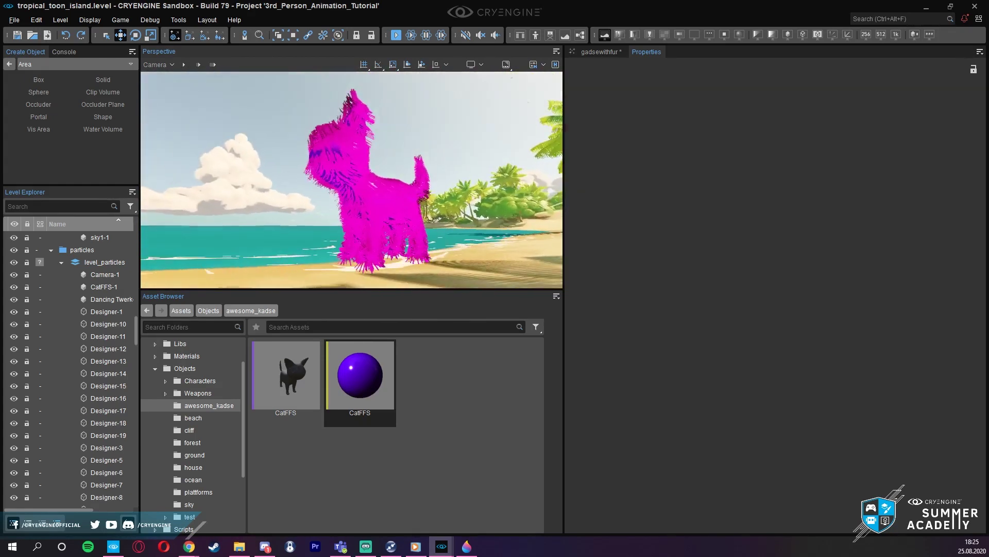
pyautogui.moveTo(456, 192); pyautogui.dragTo(457, 197, button='right')
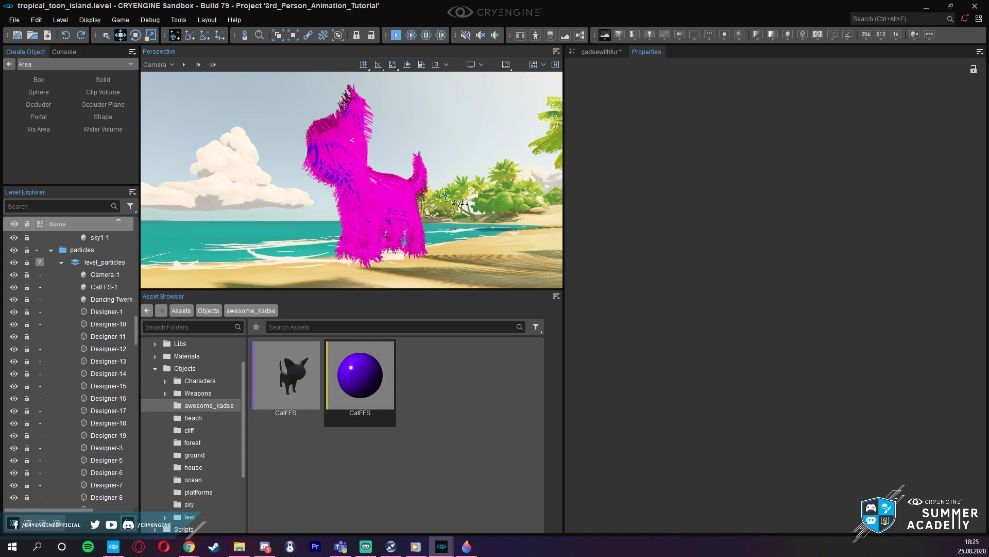
pyautogui.press('a')
pyautogui.moveTo(479, 202)
pyautogui.mouseDown(button='right')
pyautogui.moveTo(508, 227)
pyautogui.moveTo(492, 214)
pyautogui.moveTo(497, 206)
pyautogui.moveTo(554, 207)
pyautogui.moveTo(466, 207)
pyautogui.mouseUp(button='right')
pyautogui.press('s')
pyautogui.press('w')
pyautogui.press('a')
pyautogui.press('s')
pyautogui.press('d')
pyautogui.press('s')
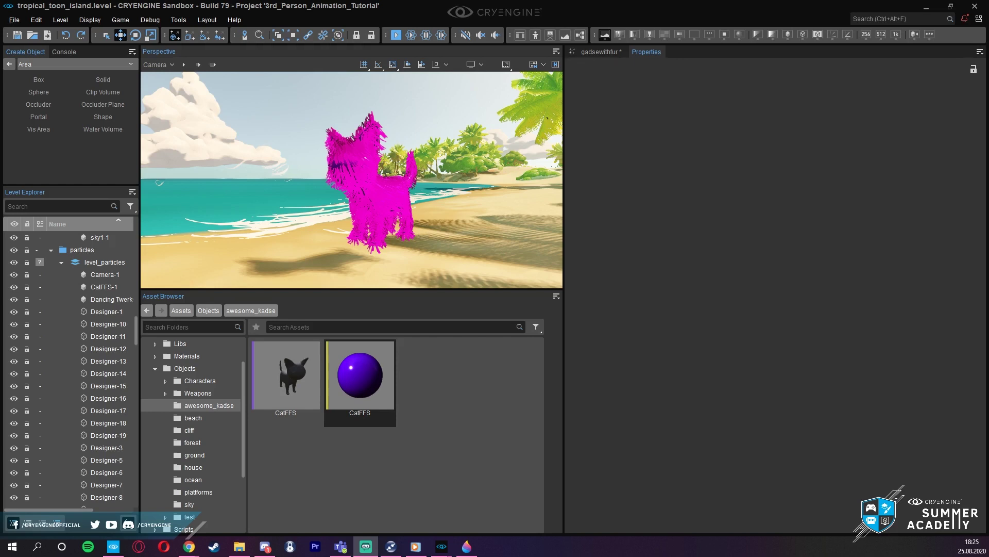
# - Examine how the fur is lit from the cat's far side, facing the palm trees and the sun
pyautogui.moveTo(422, 255); pyautogui.dragTo(423, 255, button='right')
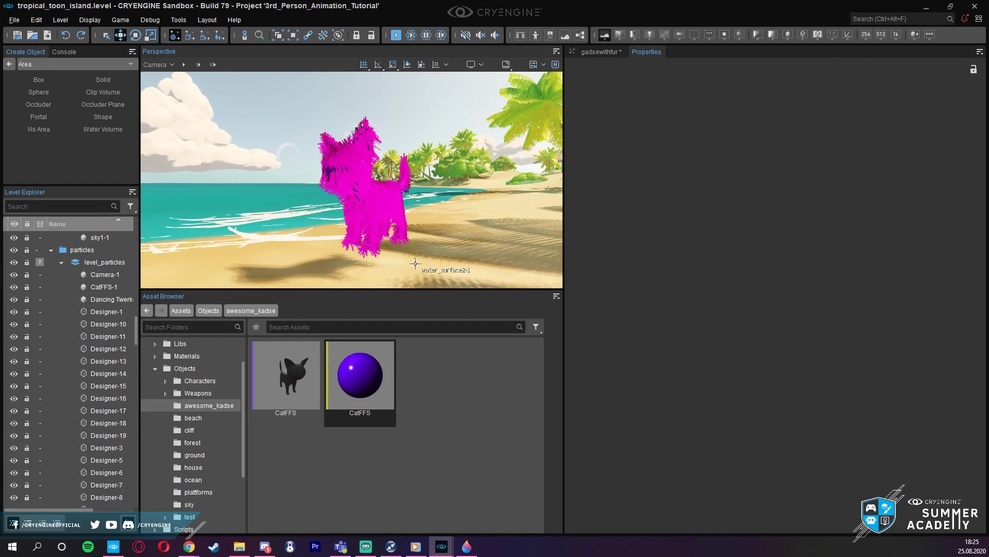
pyautogui.moveTo(435, 220)
pyautogui.mouseDown(button='right')
pyautogui.moveTo(592, 220)
pyautogui.moveTo(433, 214)
pyautogui.mouseUp(button='right')
pyautogui.press('w')
pyautogui.press('a')
pyautogui.press('w')
pyautogui.press('d')
pyautogui.press('s')
pyautogui.moveTo(433, 214); pyautogui.dragTo(431, 195, button='middle')
pyautogui.moveTo(429, 196); pyautogui.dragTo(304, 212, button='right')
pyautogui.press('w')
pyautogui.press('d')
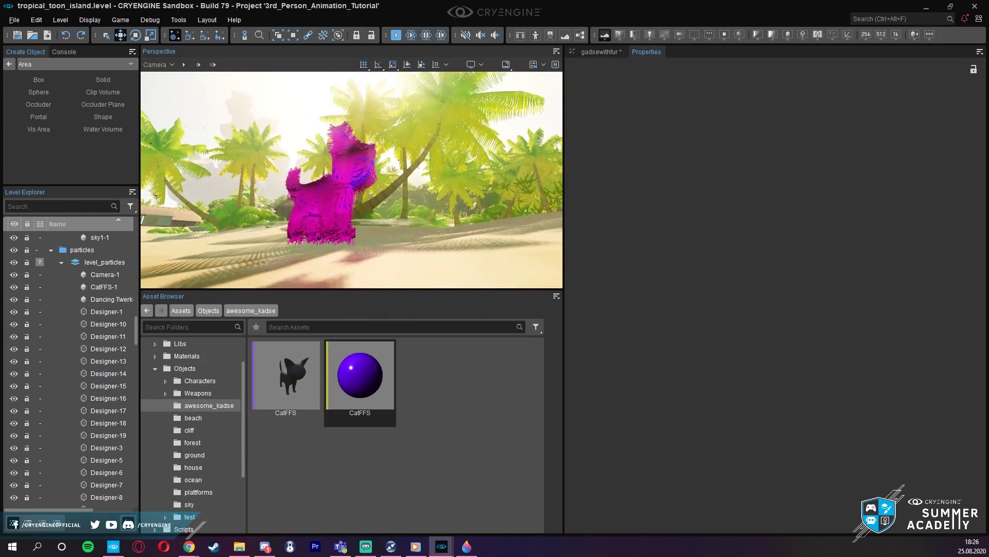
# - Play the level again, run the character in circles around the furry cat to check it from all sides, and leave game mode
pyautogui.hotkey('ctrl', 'g')
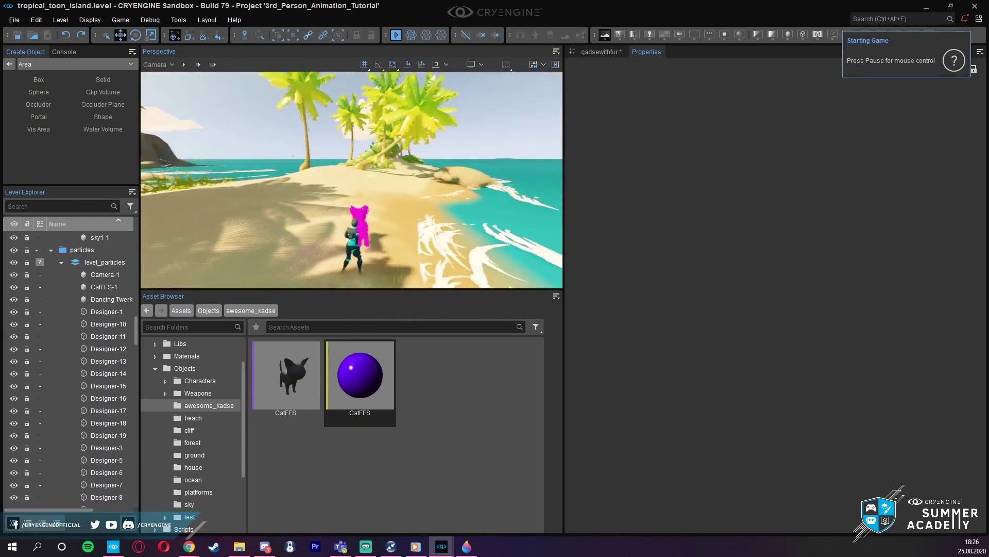
pyautogui.press('w')
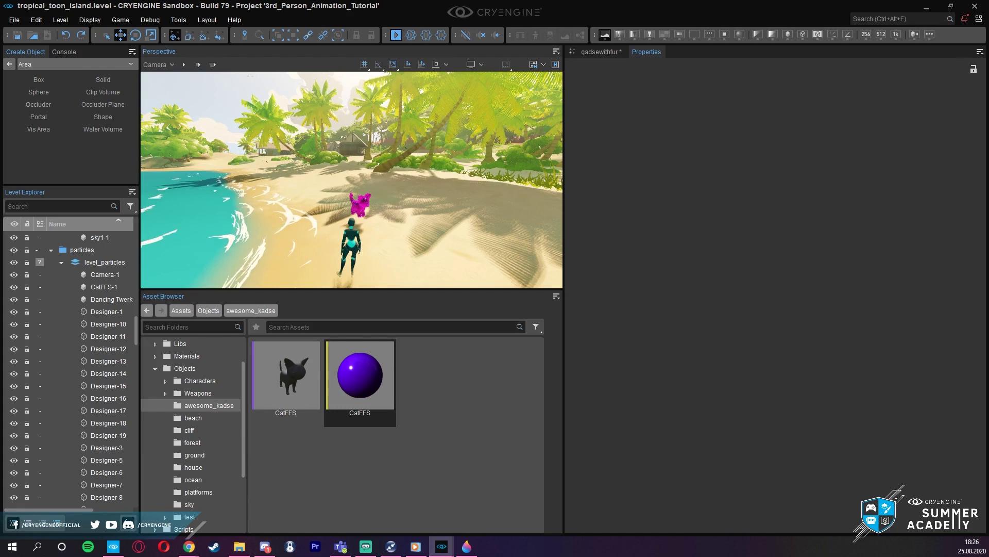
pyautogui.press('w')
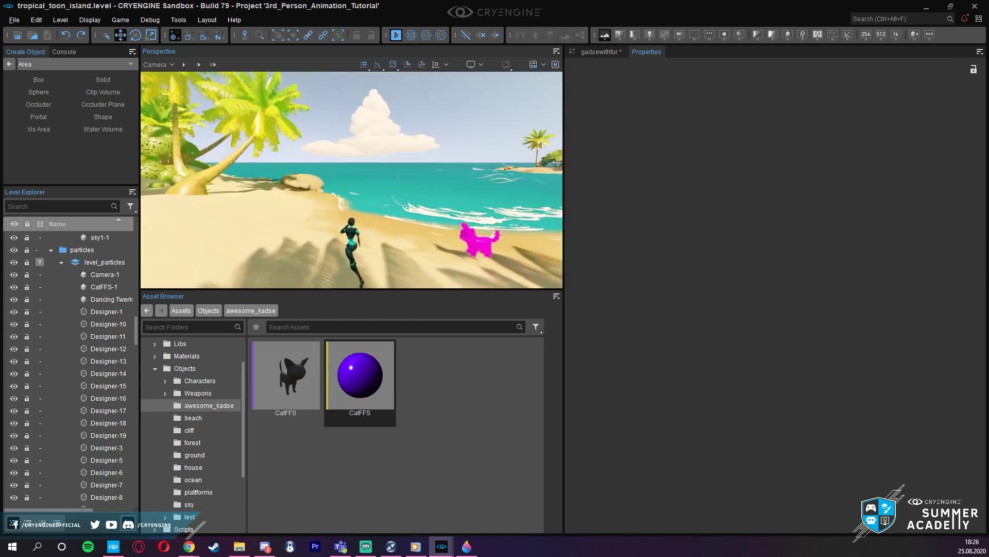
pyautogui.press('w')
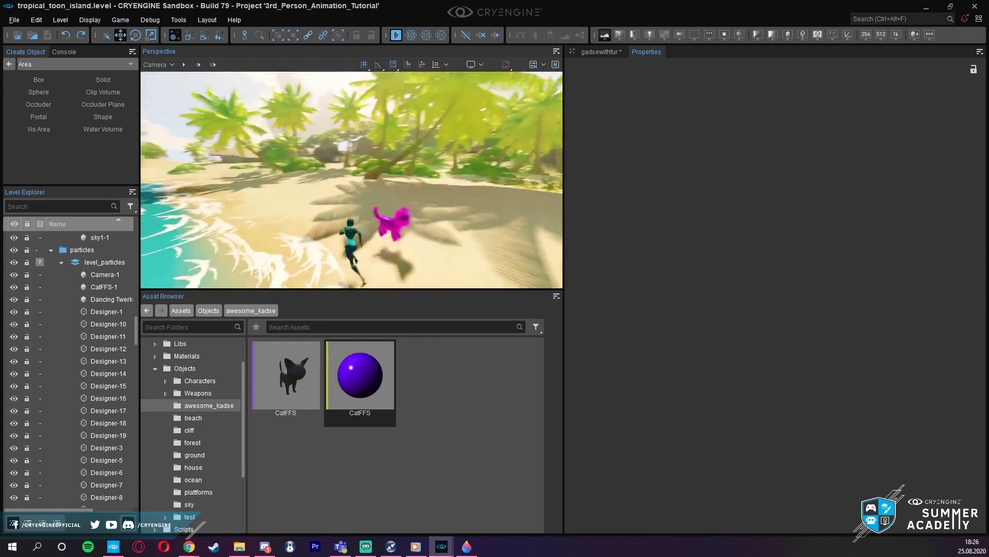
pyautogui.press('w')
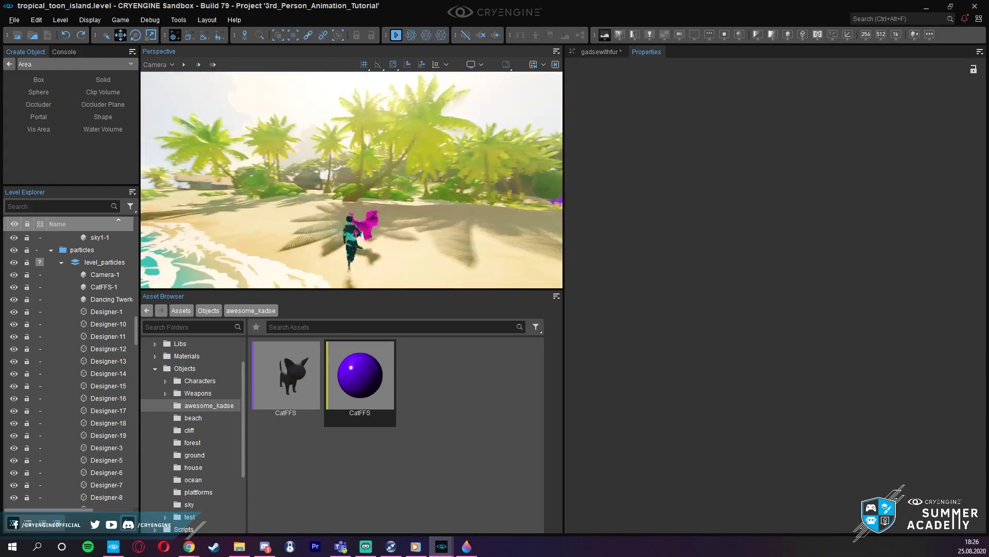
pyautogui.press('w')
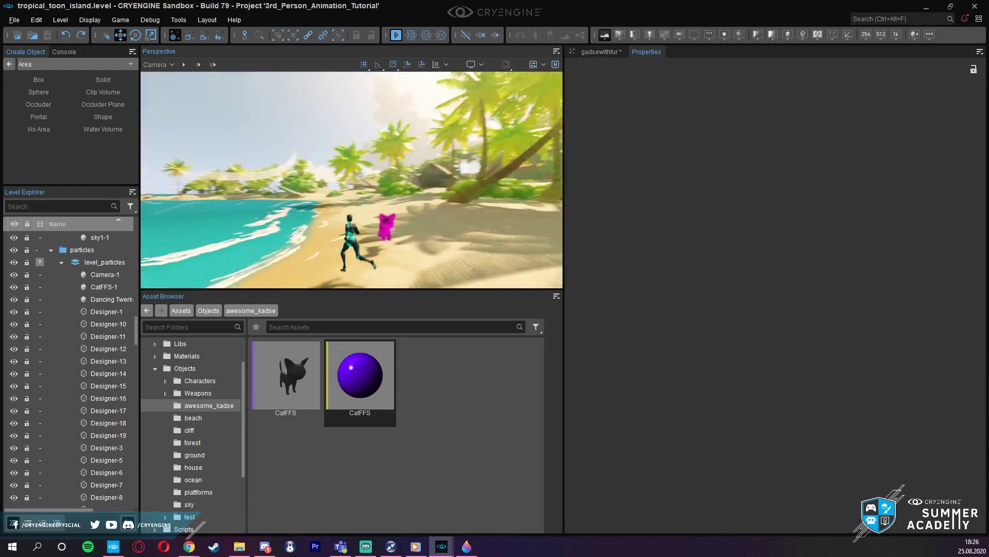
pyautogui.press('w')
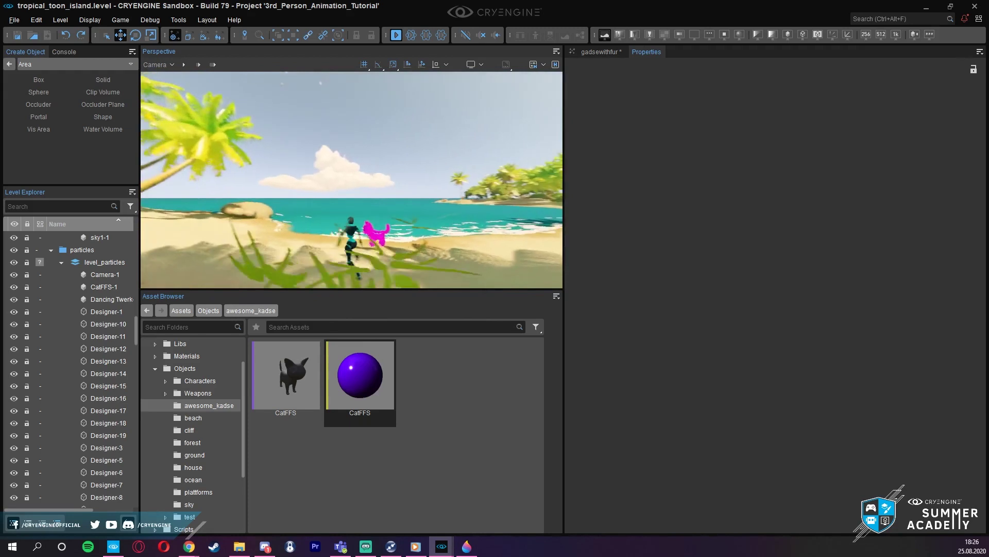
pyautogui.press('w')
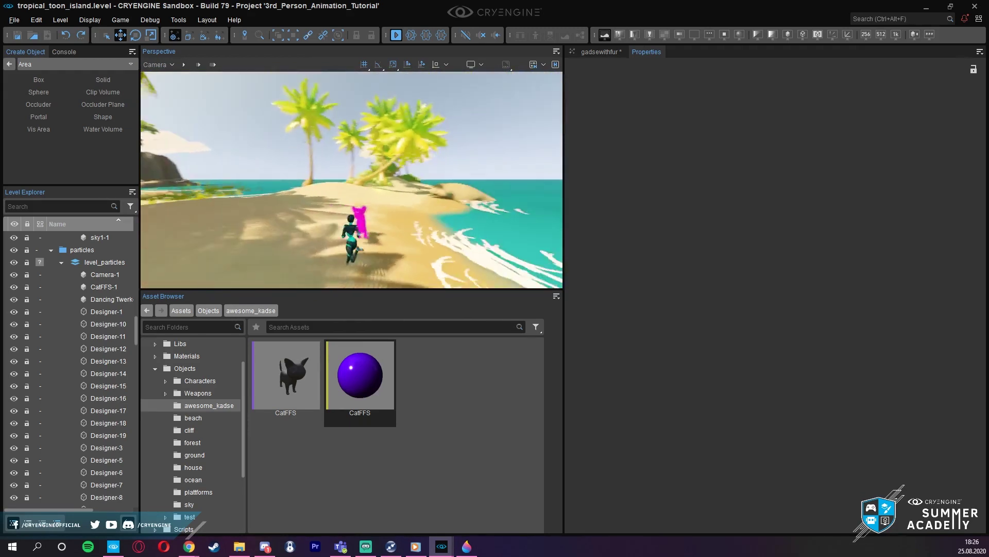
pyautogui.press('w')
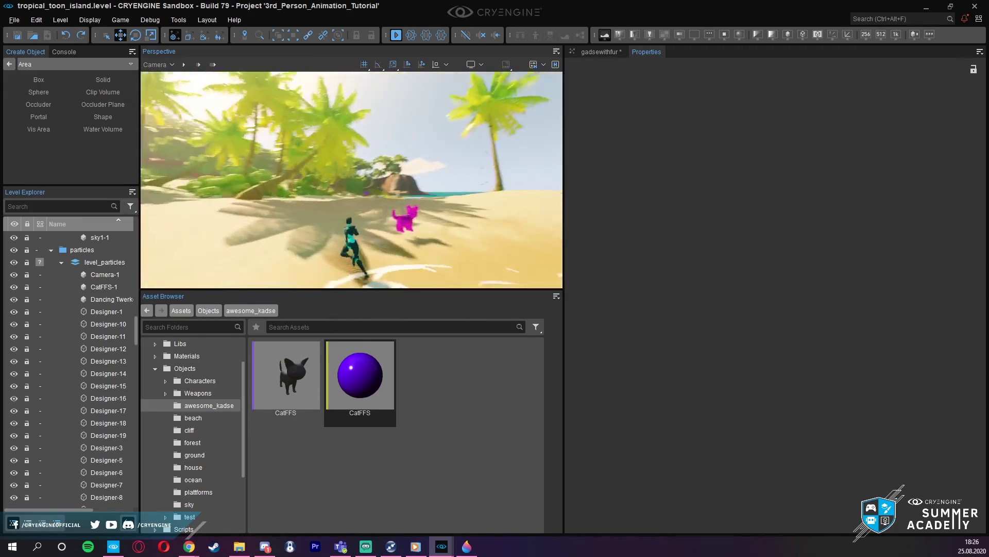
pyautogui.press('w')
pyautogui.press('Escape')
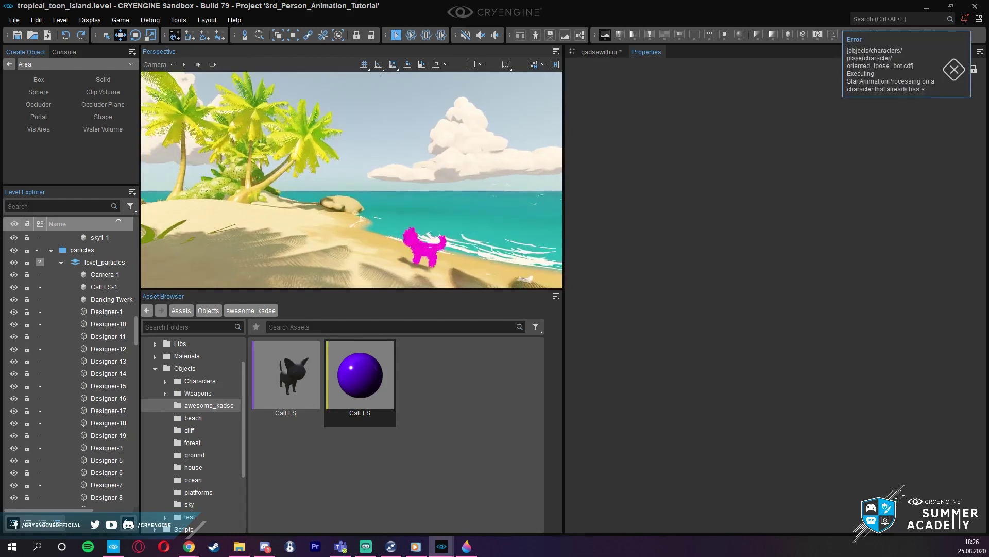
# - Return to the gadsewithfur effect graph and bring its linked components and the particles folder's effects into view
pyautogui.click(602, 52)
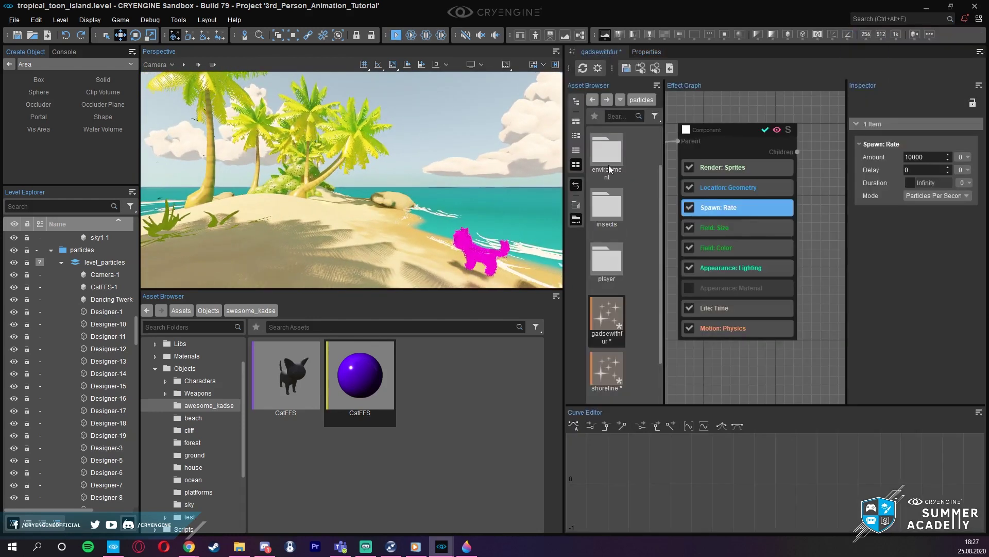
pyautogui.scroll(-3, 787, 249)
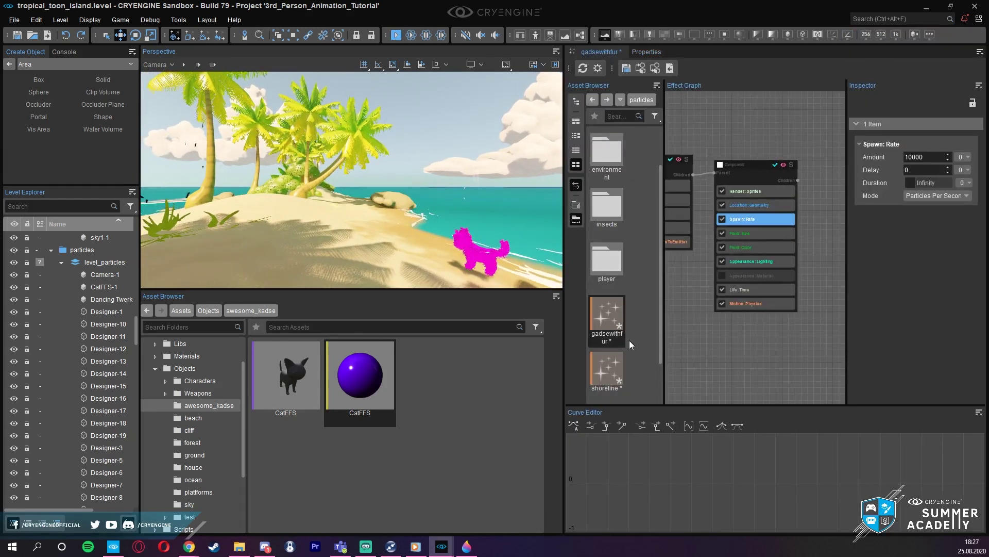
pyautogui.scroll(-1, 629, 340)
pyautogui.moveTo(694, 312); pyautogui.dragTo(719, 311, button='middle')
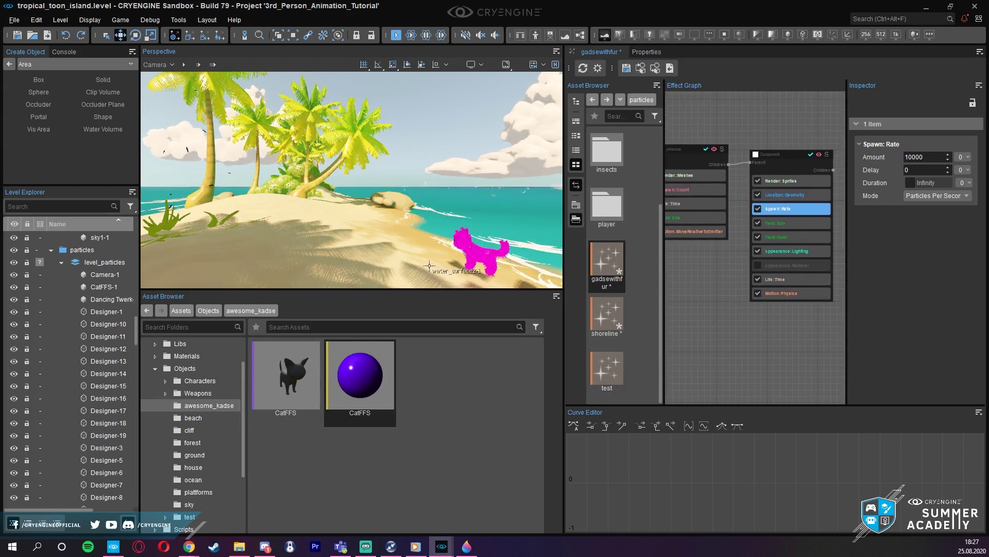
pyautogui.rightClick(726, 308)
pyautogui.click(733, 72)
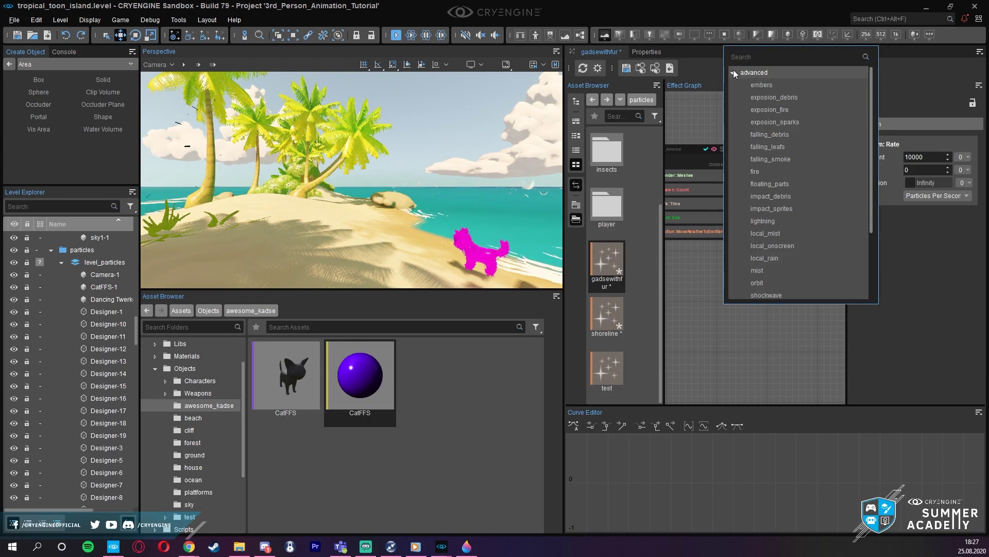
pyautogui.scroll(-1, 761, 182)
pyautogui.scroll(2, 764, 185)
pyautogui.scroll(-3, 764, 185)
pyautogui.click(707, 336)
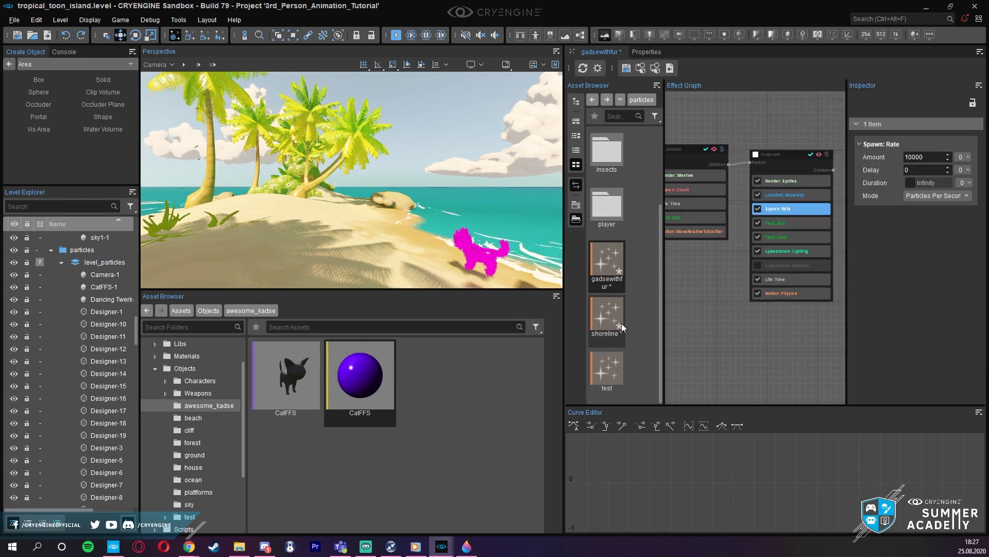
# - Create a new particles asset named FURtherTEsting in the particles folder
pyautogui.rightClick(635, 246)
pyautogui.moveTo(664, 259)
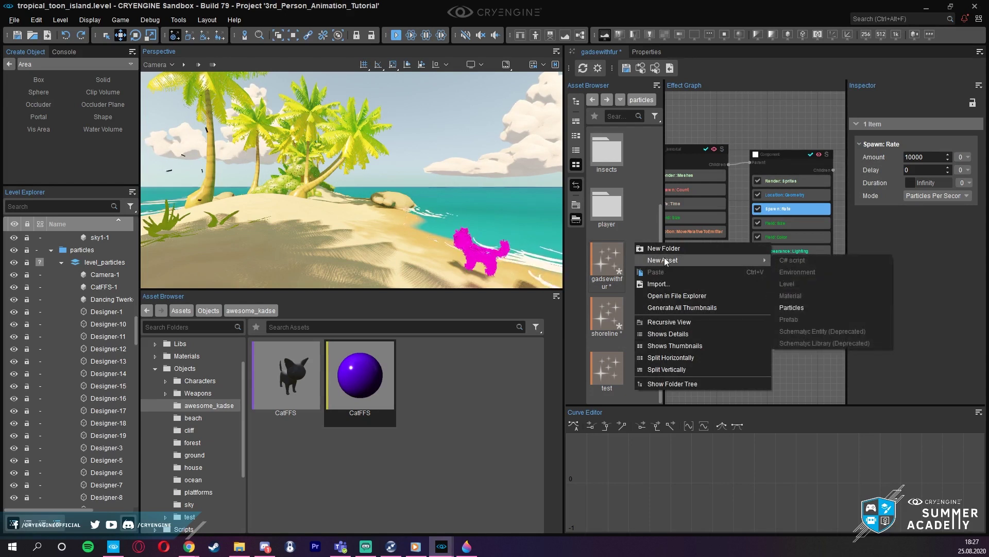
pyautogui.click(792, 307)
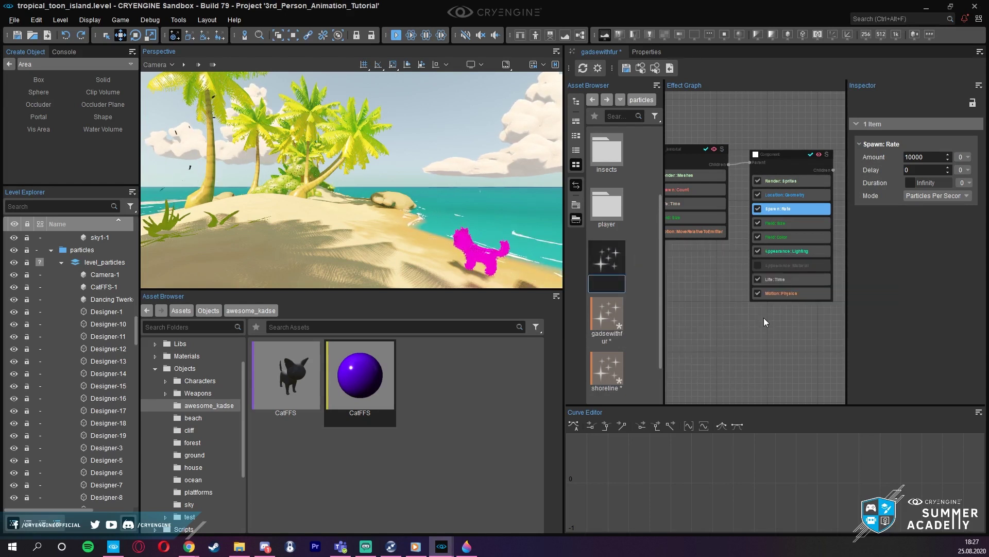
pyautogui.write('FURther')
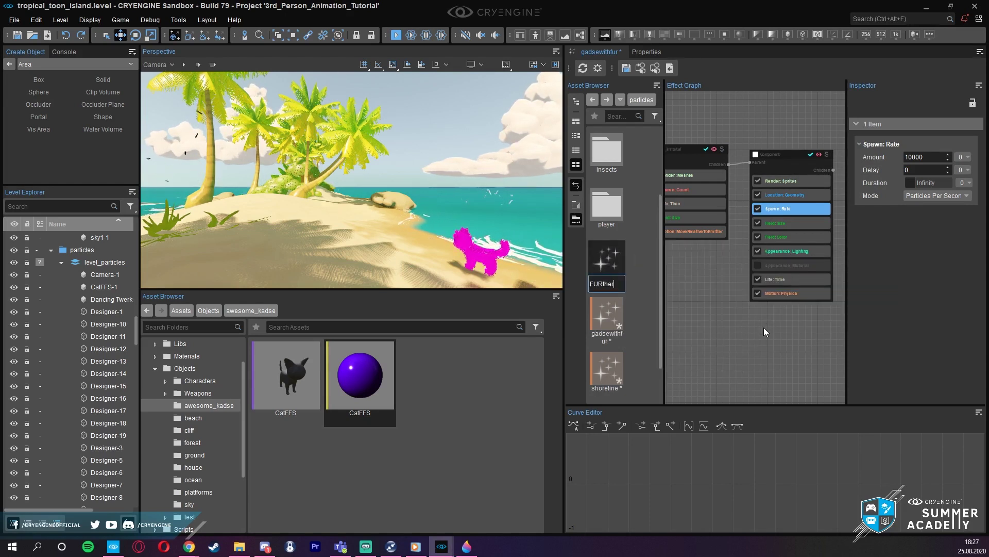
pyautogui.write('TEsting')
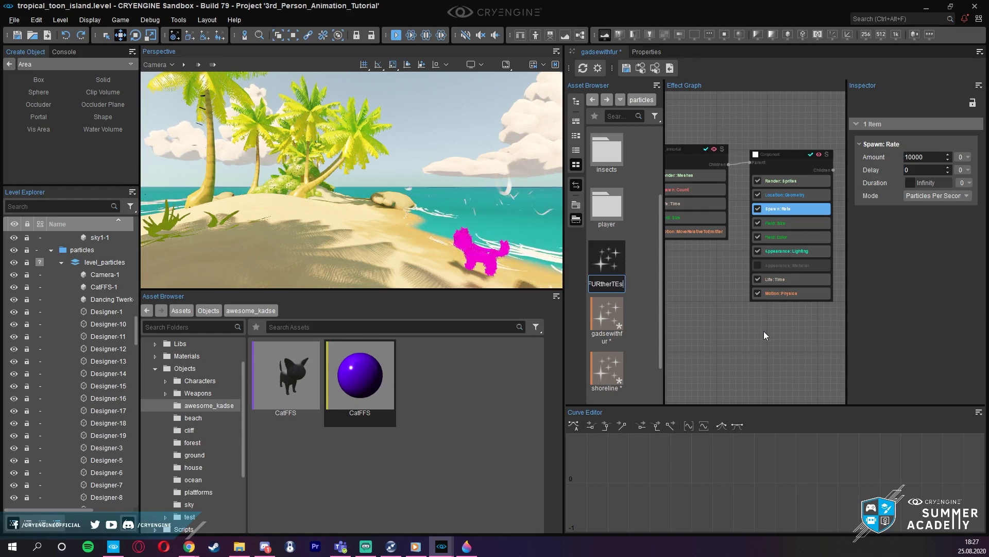
pyautogui.press('Return')
# - Place the furthertesting effect in the level on the sandy beach and open it for editing
pyautogui.moveTo(614, 270); pyautogui.dragTo(316, 214)
pyautogui.press('w')
pyautogui.moveTo(316, 215); pyautogui.dragTo(273, 213, button='right')
pyautogui.scroll(2, 286, 216)
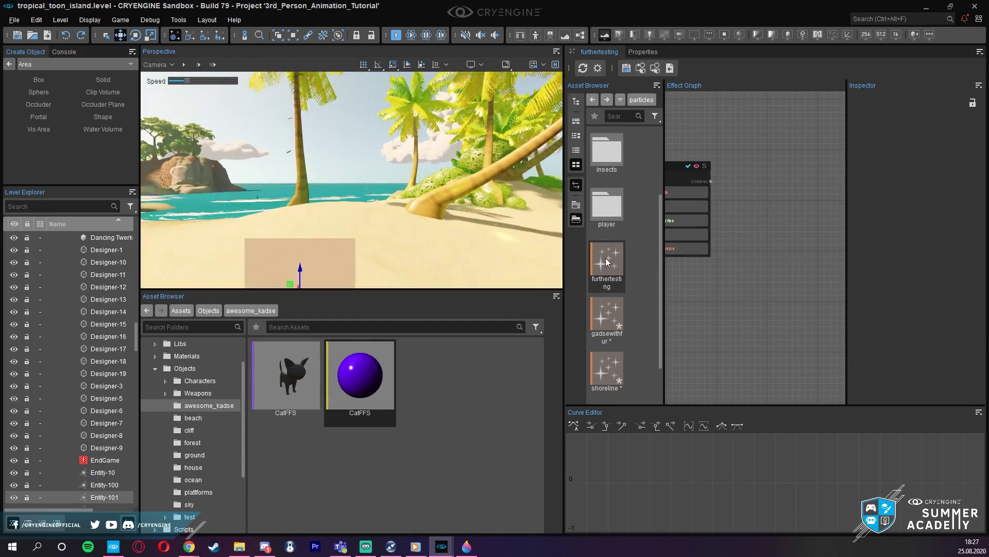
pyautogui.moveTo(382, 191); pyautogui.dragTo(320, 213, button='right')
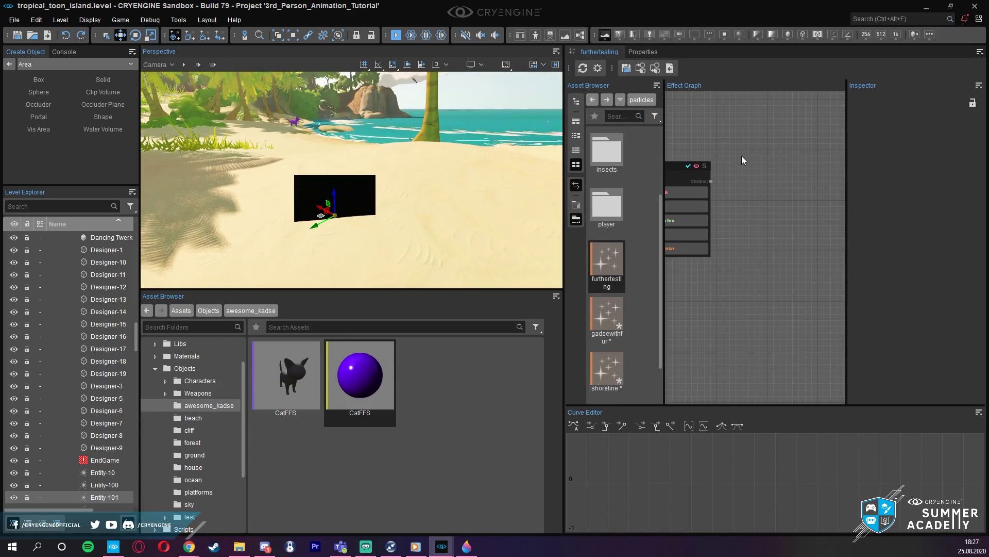
pyautogui.moveTo(333, 199); pyautogui.dragTo(309, 197, button='right')
# - Add the advanced shockwave preset to the furthertesting effect graph, below the default component
pyautogui.scroll(-4, 679, 273)
pyautogui.scroll(2, 703, 279)
pyautogui.rightClick(733, 278)
pyautogui.moveTo(718, 276); pyautogui.dragTo(829, 281, button='right')
pyautogui.moveTo(828, 280); pyautogui.dragTo(820, 261, button='middle')
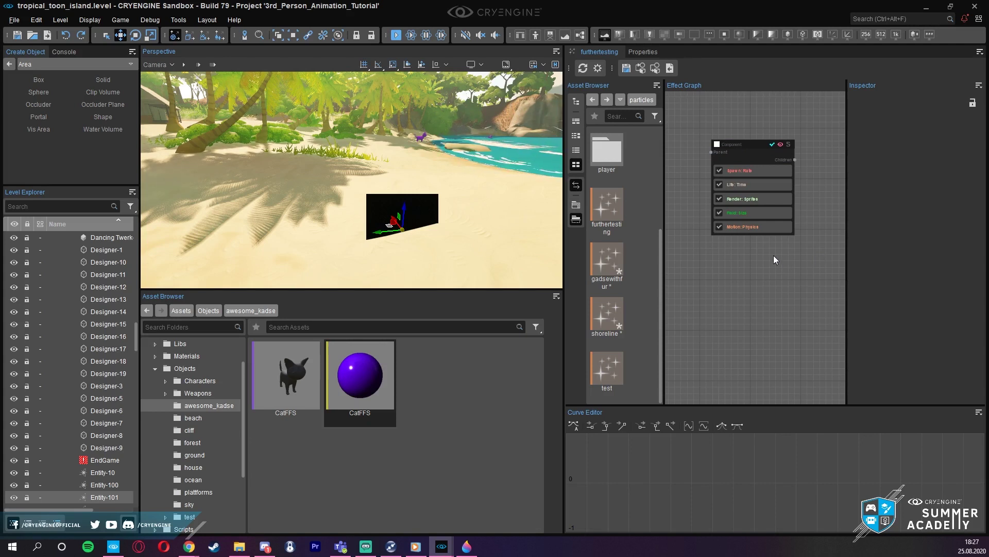
pyautogui.rightClick(747, 253)
pyautogui.click(756, 280)
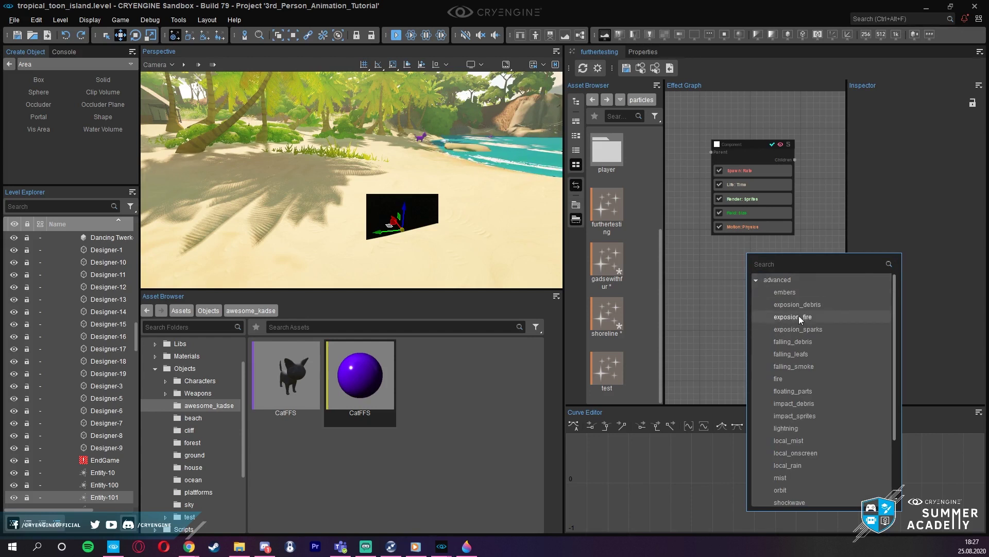
pyautogui.scroll(-2, 788, 356)
pyautogui.click(803, 412)
# - Connect the default component's Children output to the shockwave's Parent input and arrange the two nodes side by side
pyautogui.moveTo(446, 231); pyautogui.dragTo(465, 213, button='right')
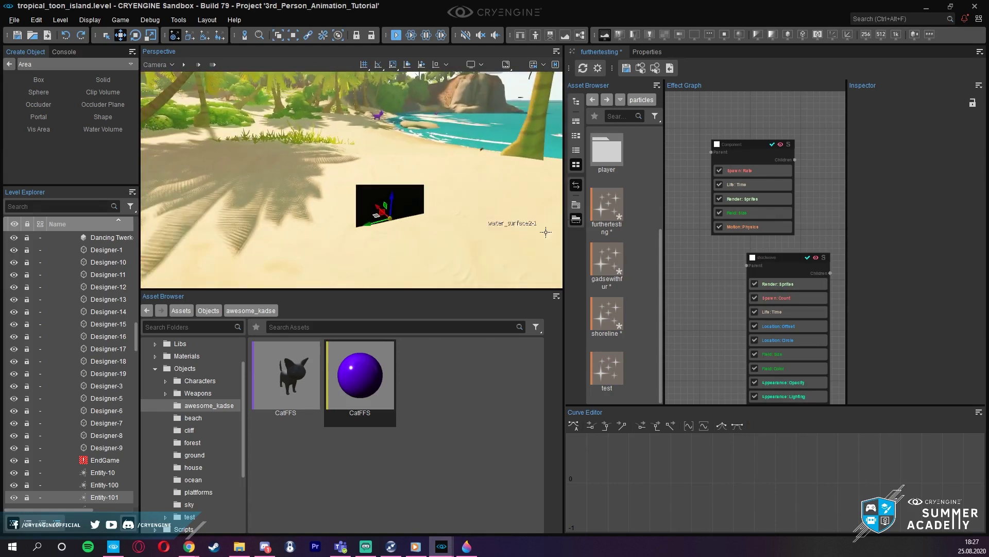
pyautogui.moveTo(791, 257); pyautogui.dragTo(854, 148)
pyautogui.moveTo(819, 118); pyautogui.dragTo(713, 125, button='right')
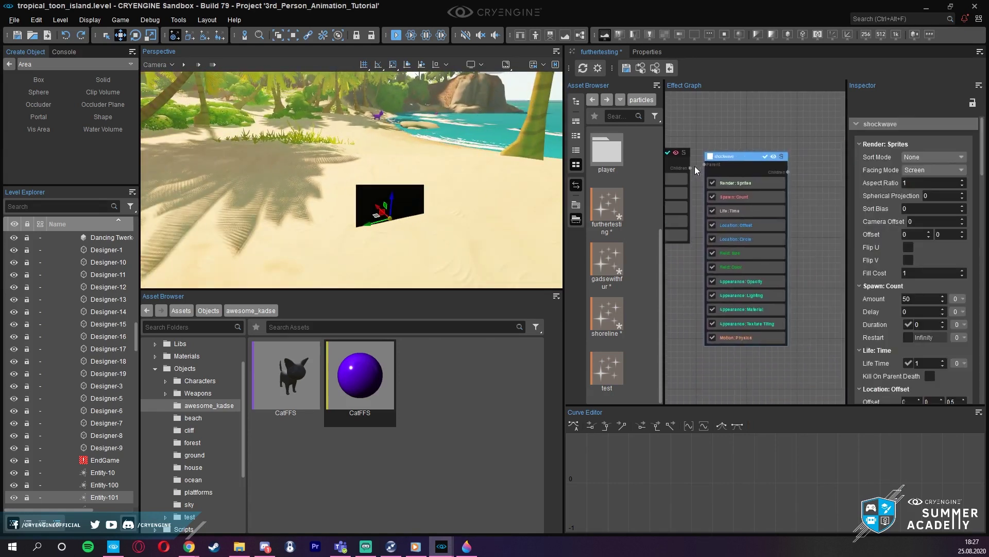
pyautogui.moveTo(690, 167); pyautogui.dragTo(713, 165)
pyautogui.moveTo(722, 133); pyautogui.dragTo(762, 134, button='right')
pyautogui.moveTo(442, 192); pyautogui.dragTo(497, 178, button='right')
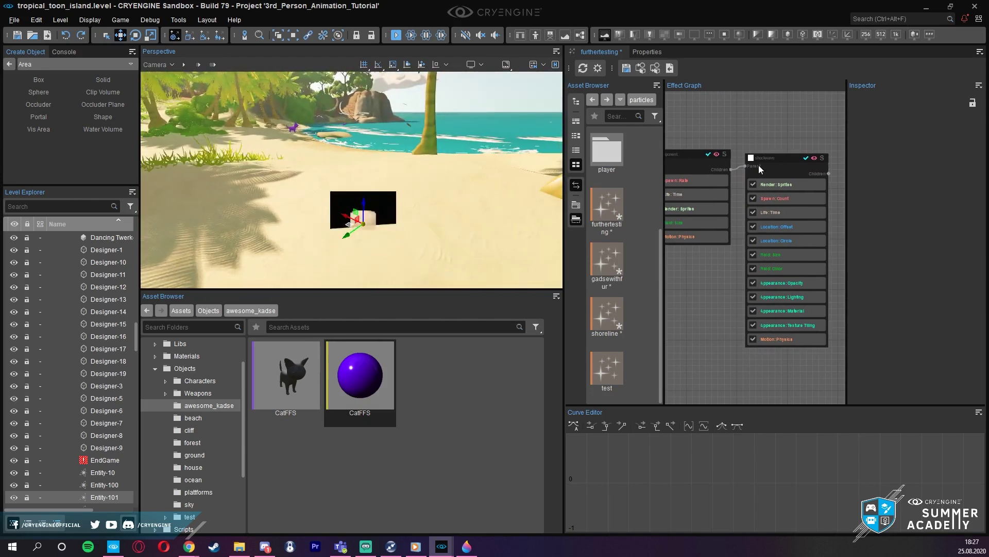
pyautogui.moveTo(763, 159); pyautogui.dragTo(780, 153)
pyautogui.moveTo(685, 154); pyautogui.dragTo(700, 142)
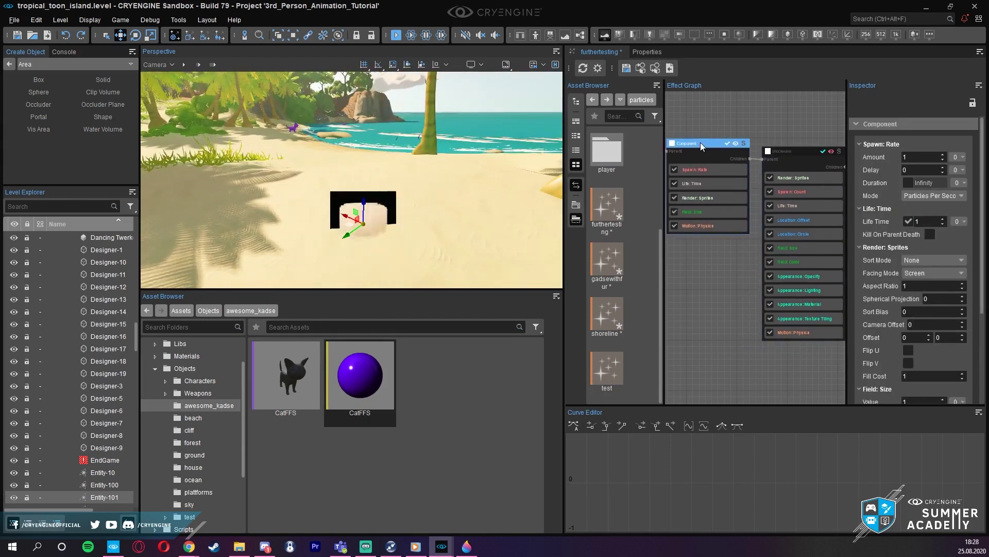
# - Add the advanced water_ribbon preset to the furthertesting effect graph
pyautogui.moveTo(454, 207); pyautogui.dragTo(353, 211, button='right')
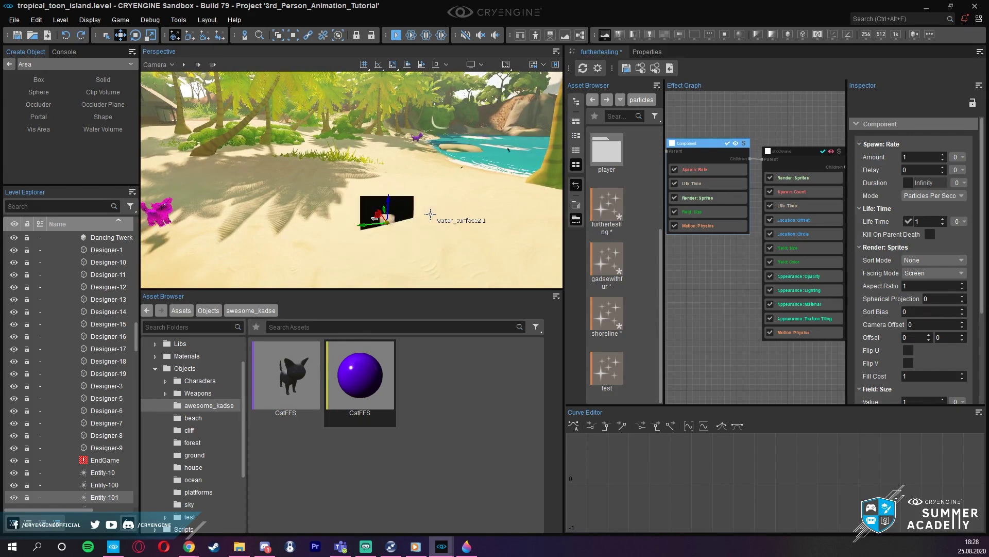
pyautogui.scroll(-3, 752, 257)
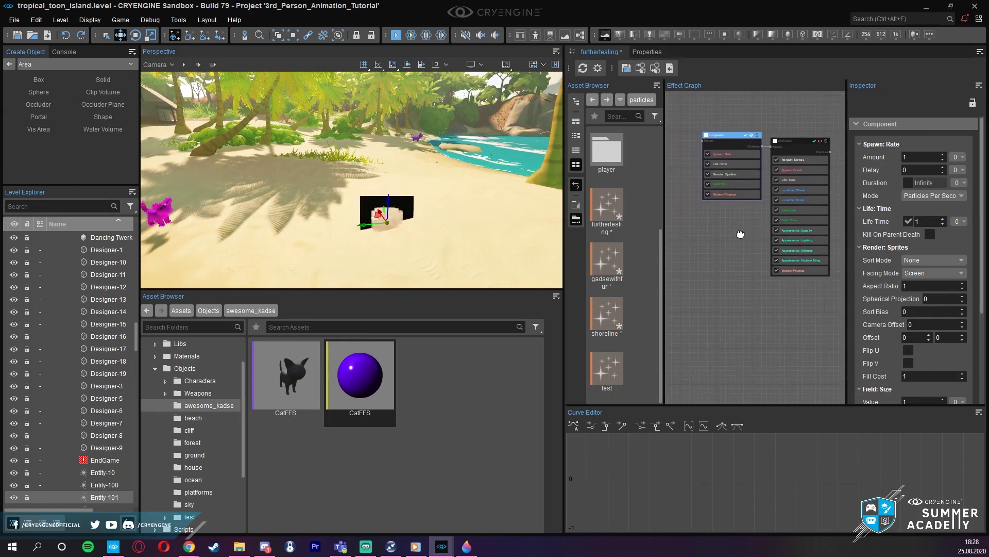
pyautogui.rightClick(750, 262)
pyautogui.click(751, 261)
pyautogui.scroll(-3, 779, 389)
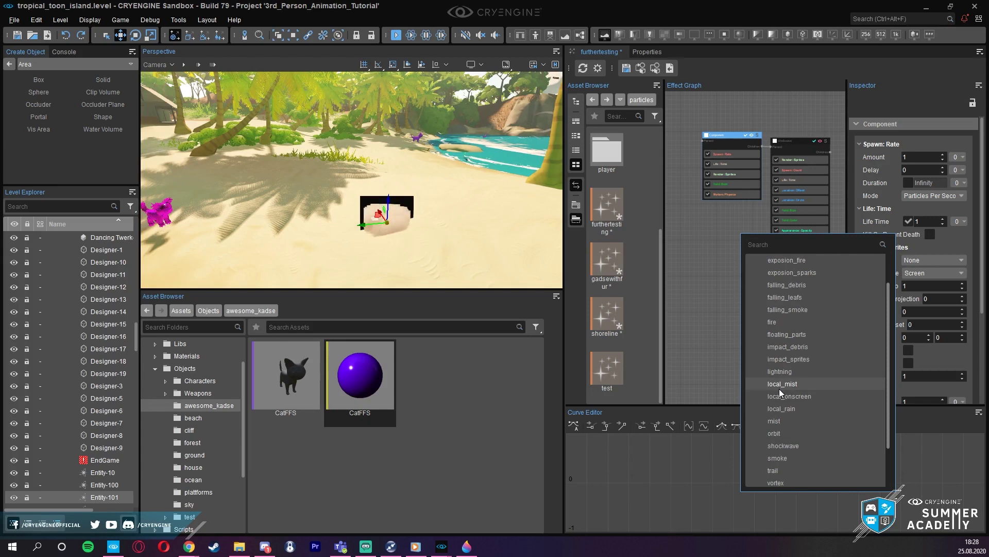
pyautogui.scroll(-1, 788, 459)
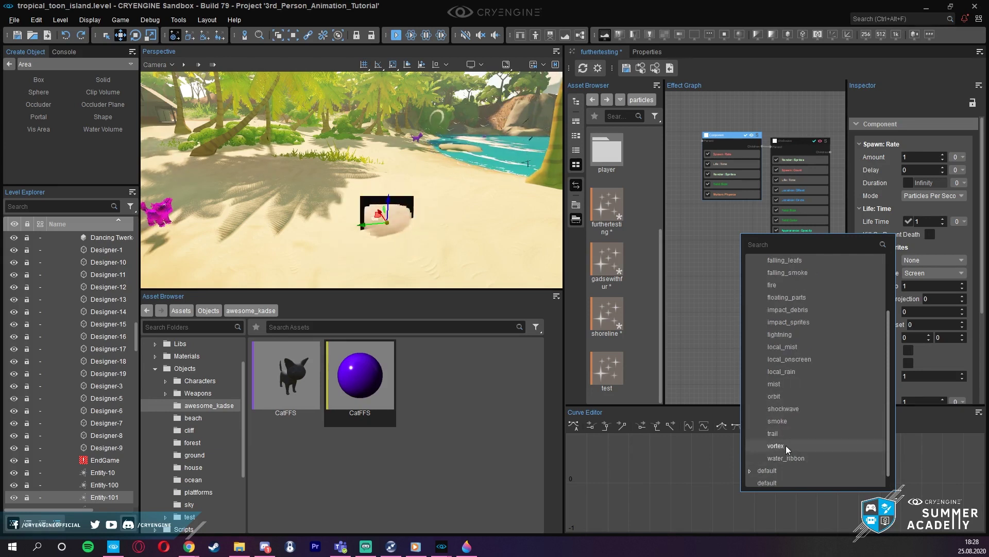
pyautogui.click(790, 456)
# - Move the water_ribbon node beside the shockwave node, connect it as the shockwave's child, and check the effect in the level
pyautogui.moveTo(765, 238); pyautogui.dragTo(795, 307)
pyautogui.moveTo(753, 290); pyautogui.dragTo(697, 303, button='middle')
pyautogui.moveTo(747, 322); pyautogui.dragTo(777, 296)
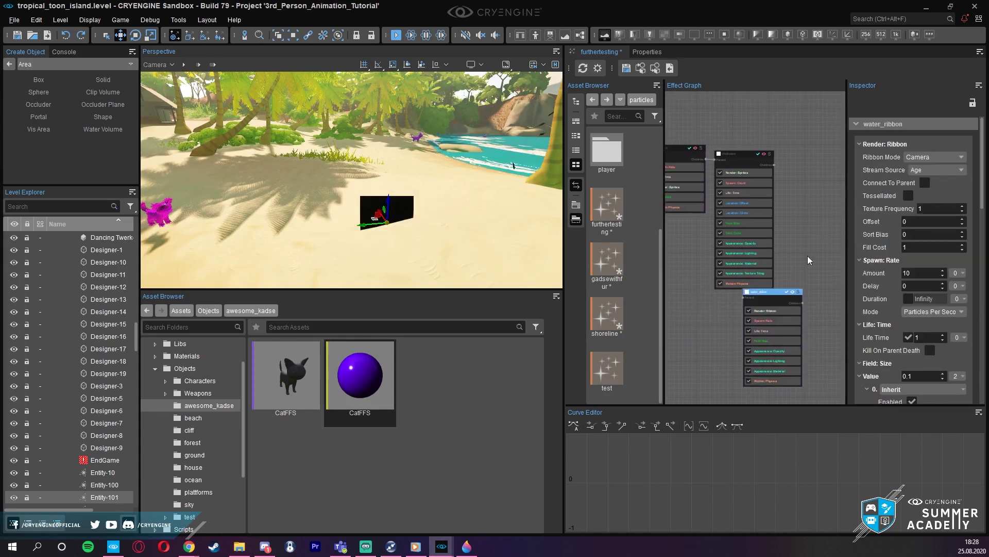
pyautogui.moveTo(808, 257); pyautogui.dragTo(810, 168)
pyautogui.moveTo(689, 235); pyautogui.dragTo(648, 292, button='middle')
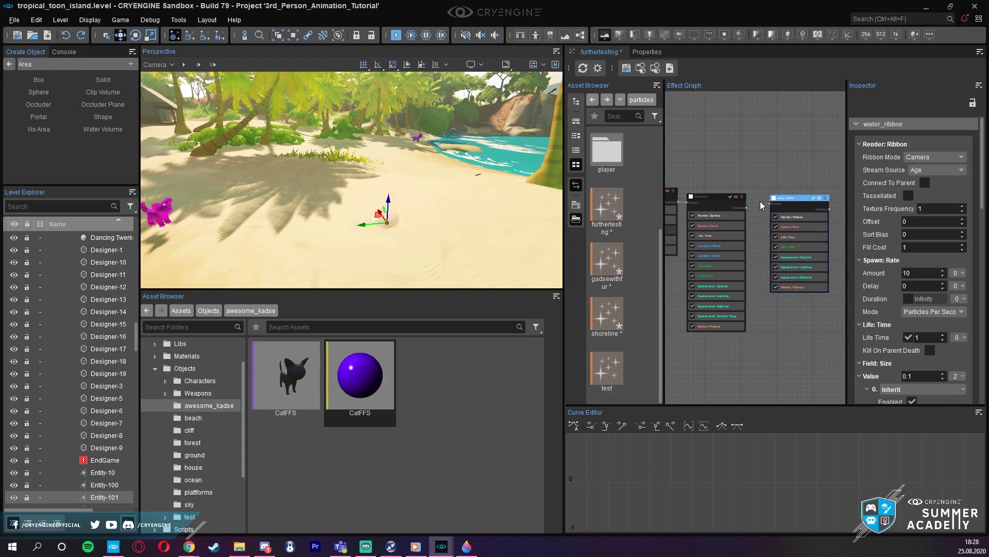
pyautogui.moveTo(747, 208); pyautogui.dragTo(784, 204)
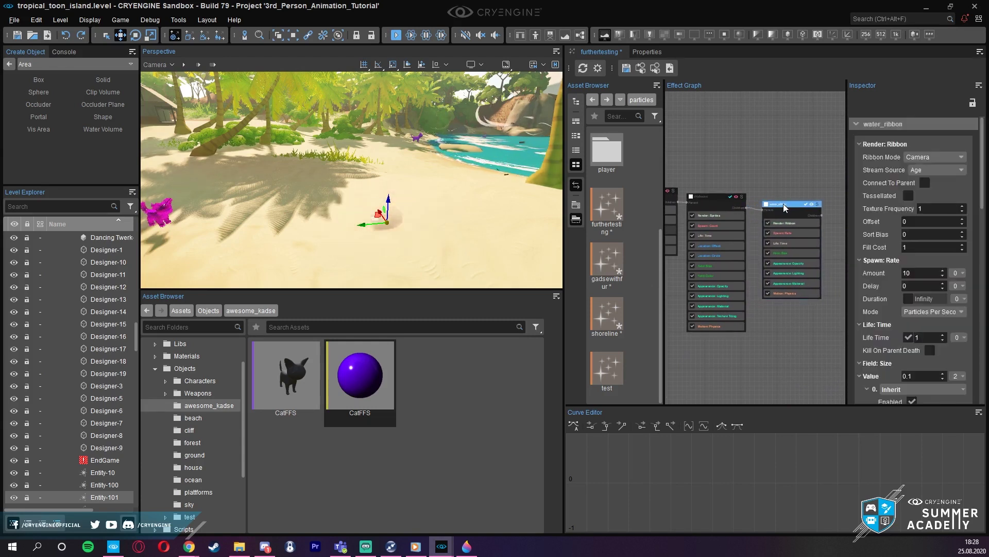
pyautogui.press('w')
pyautogui.moveTo(431, 234); pyautogui.dragTo(426, 213, button='right')
pyautogui.scroll(2, 785, 228)
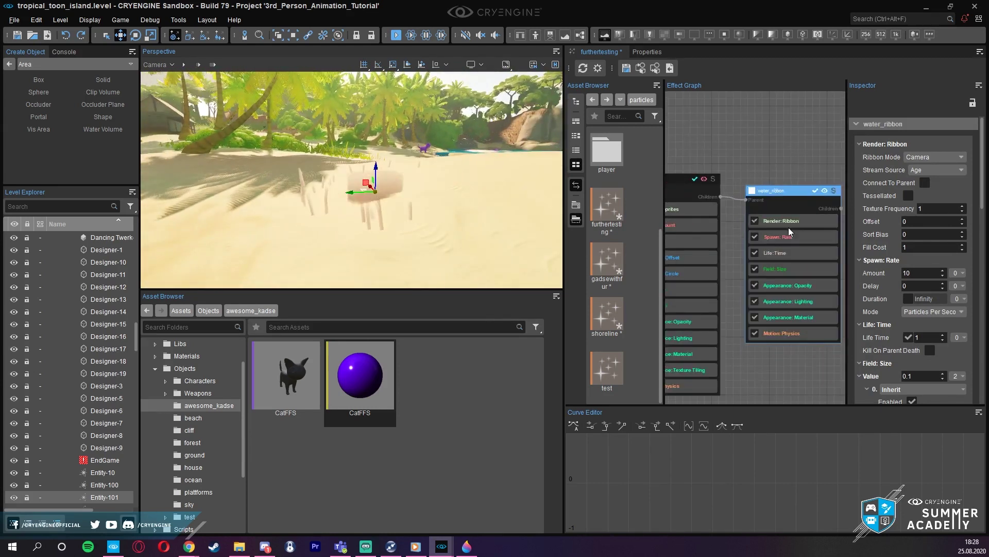
# - Set the water_ribbon's Field: Size value to 0.5
pyautogui.click(784, 269)
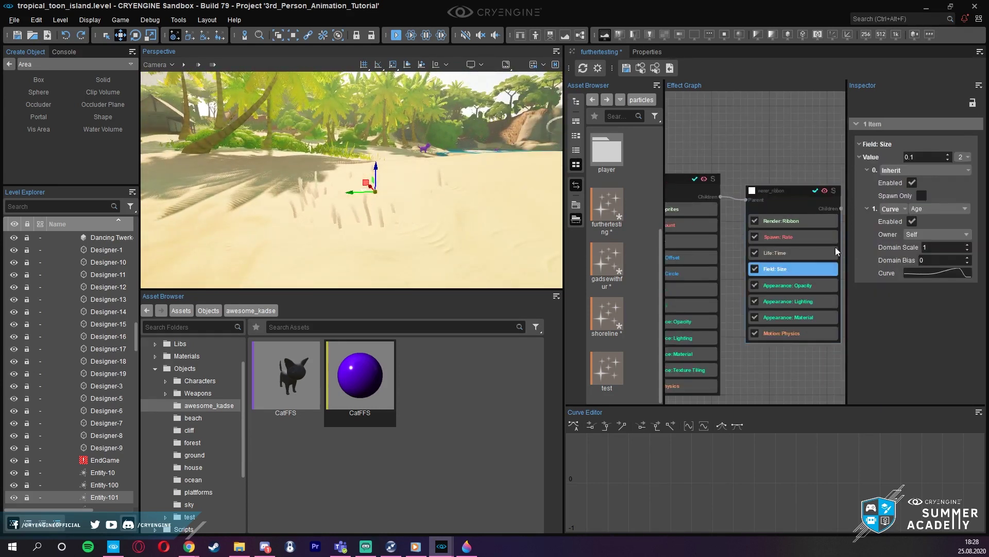
pyautogui.click(950, 153)
pyautogui.click(947, 155)
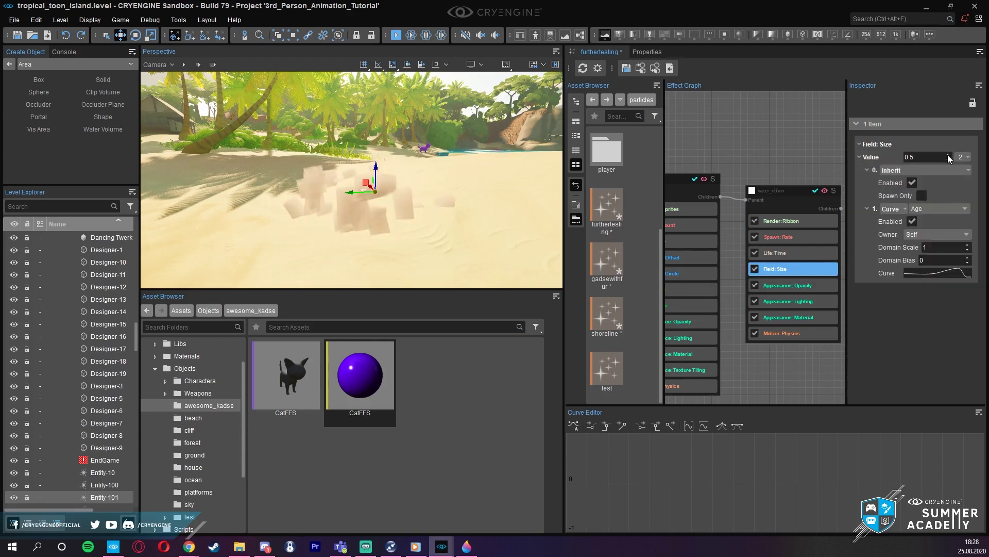
# - Set the water_ribbon's Gravity Scale in Motion: Physics to -1 and check the ribbons in the level
pyautogui.click(803, 332)
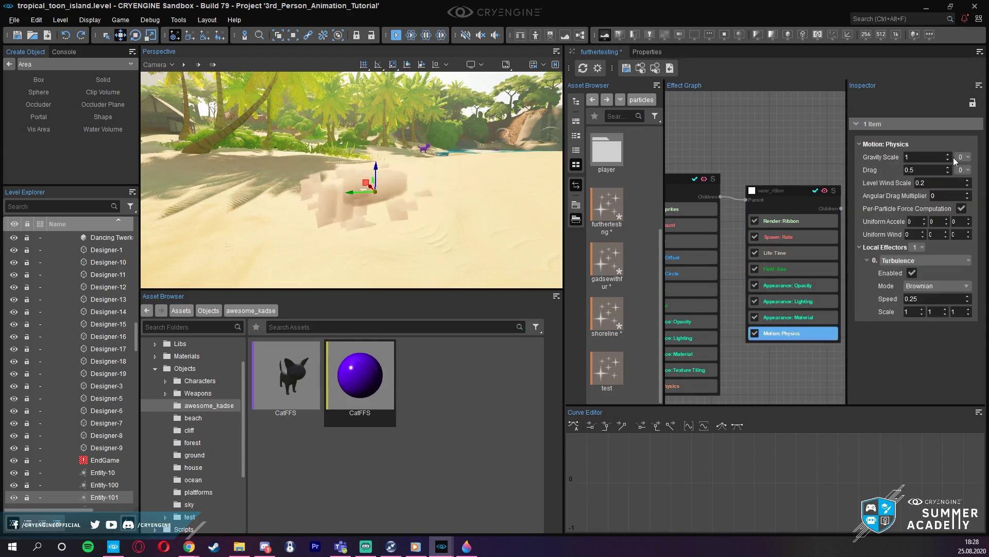
pyautogui.doubleClick(936, 157)
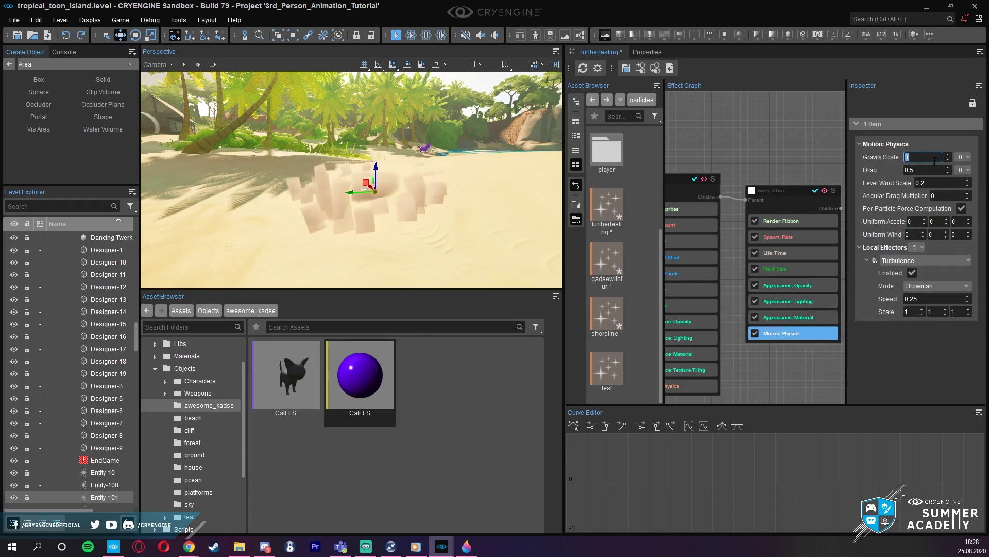
pyautogui.press('s')
pyautogui.moveTo(438, 165); pyautogui.dragTo(420, 167, button='right')
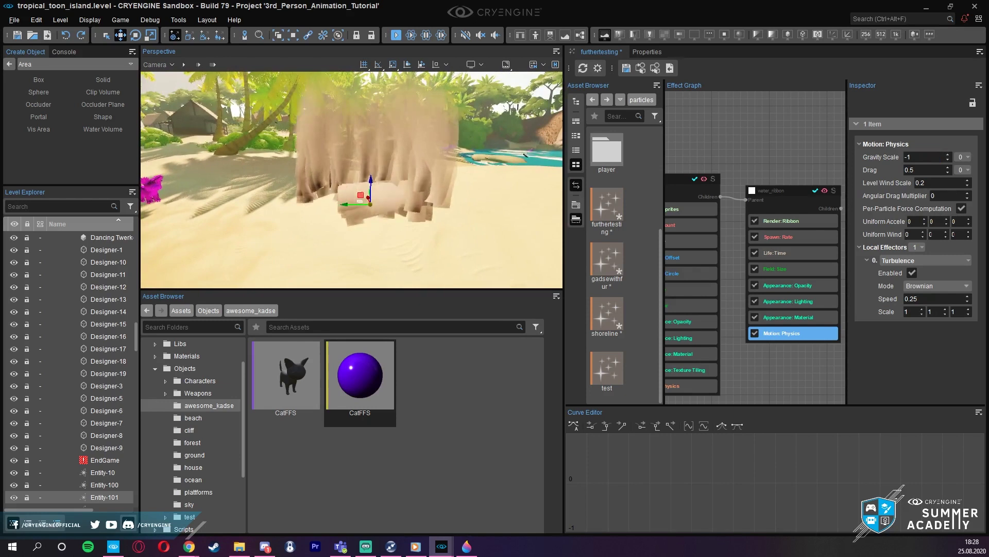
pyautogui.moveTo(428, 199); pyautogui.dragTo(410, 195, button='right')
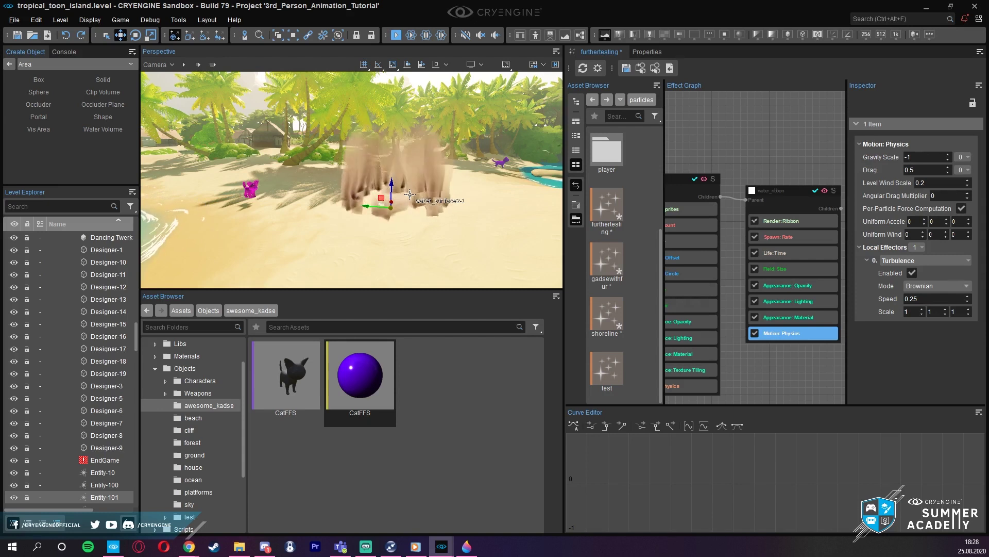
# - Assign the dirt_patch_a_diff texture to the shockwave's Appearance: Material feature
pyautogui.click(732, 148)
pyautogui.moveTo(750, 166); pyautogui.dragTo(754, 158, button='middle')
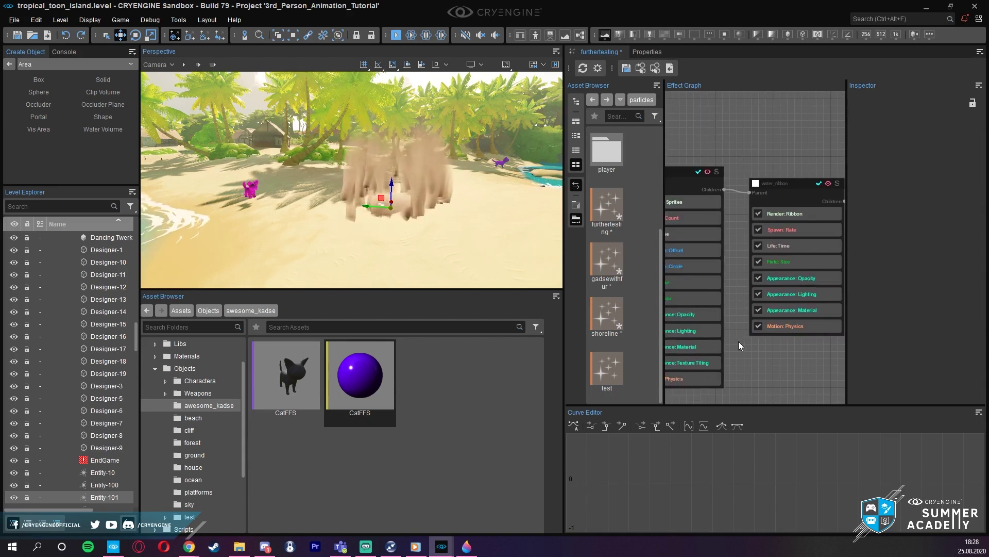
pyautogui.moveTo(740, 345); pyautogui.dragTo(756, 342, button='middle')
pyautogui.click(722, 344)
pyautogui.click(967, 170)
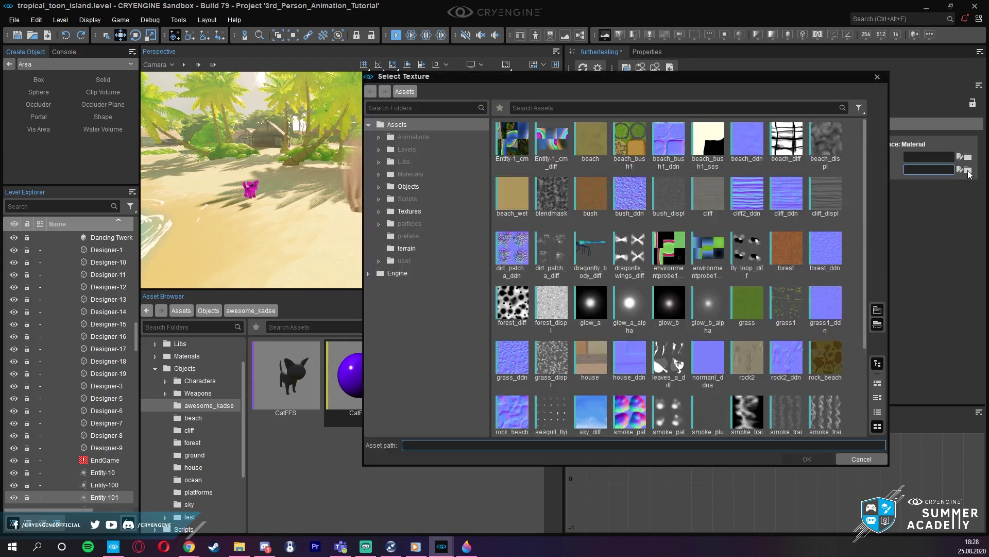
pyautogui.click(632, 298)
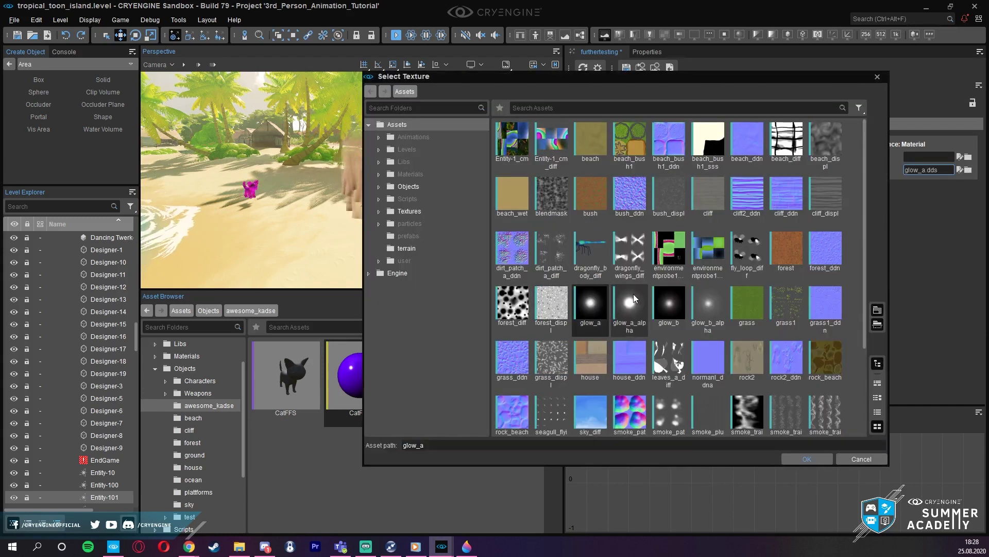
pyautogui.click(554, 251)
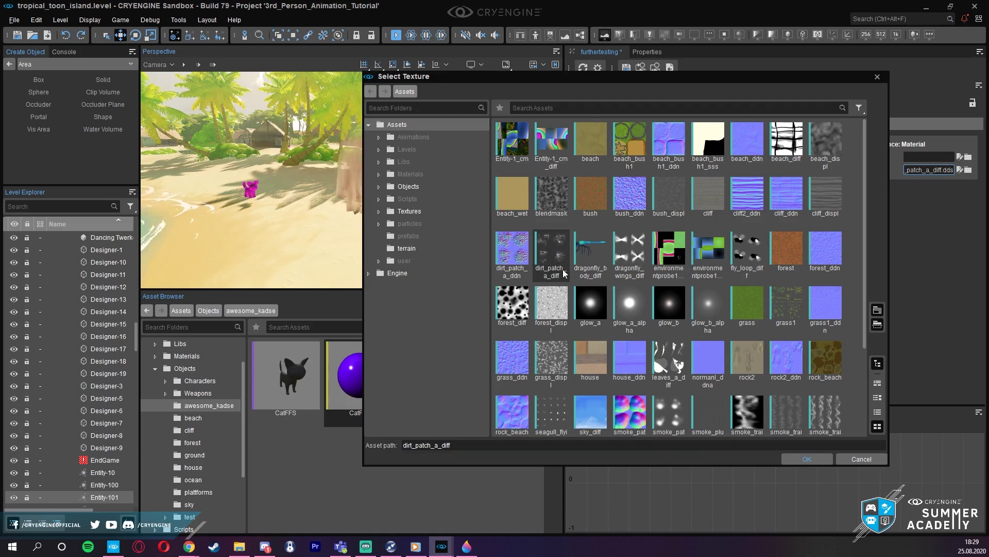
pyautogui.doubleClick(554, 251)
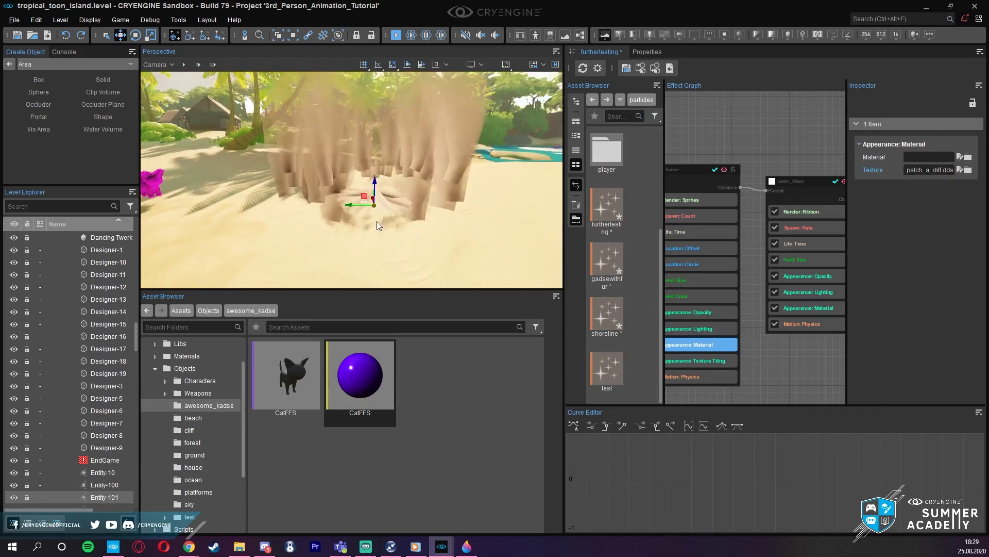
# - Assign the wave1 texture to the water_ribbon's Appearance: Material feature, after trying dirt_patch_a_diff
pyautogui.click(807, 308)
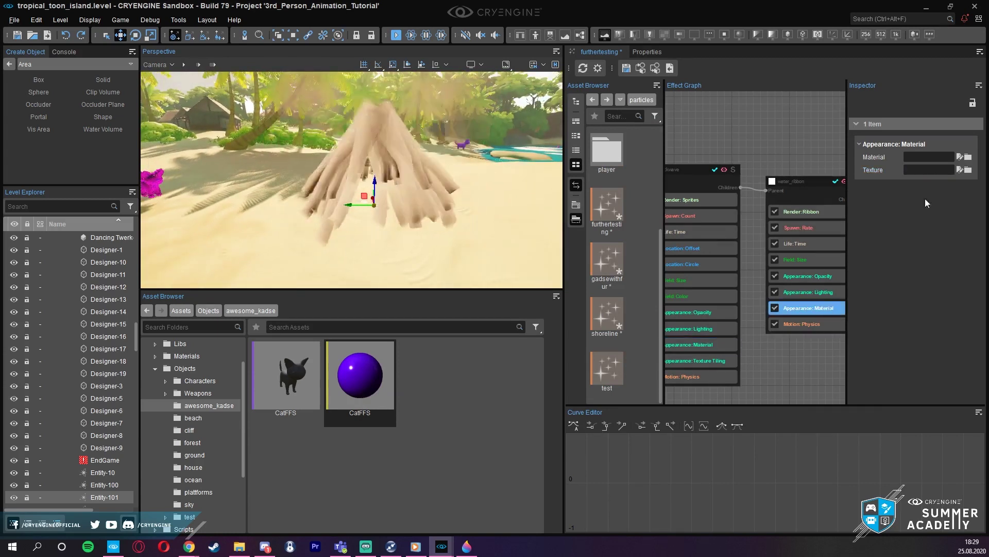
pyautogui.click(968, 170)
pyautogui.click(560, 258)
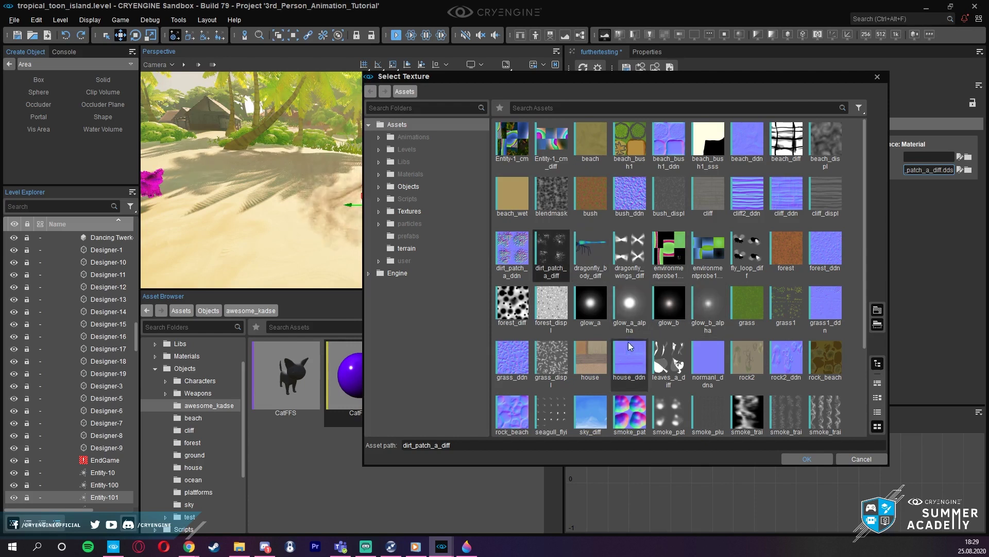
pyautogui.scroll(-2, 688, 304)
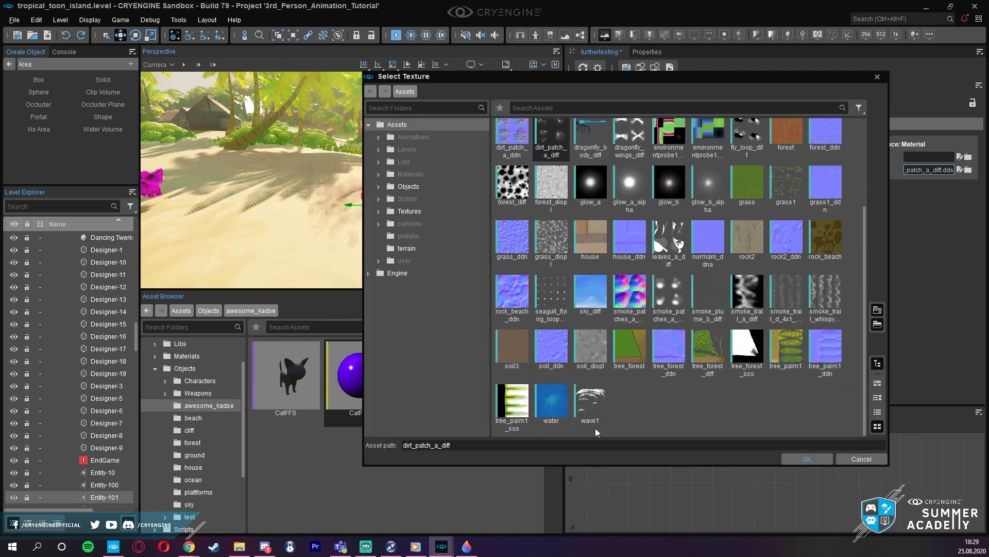
pyautogui.click(590, 405)
pyautogui.scroll(2, 824, 340)
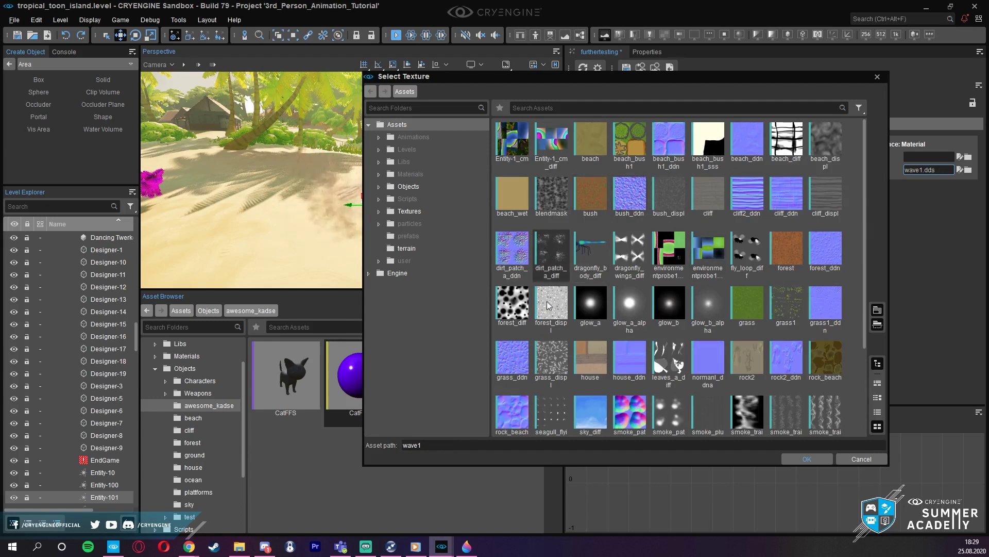
pyautogui.click(877, 459)
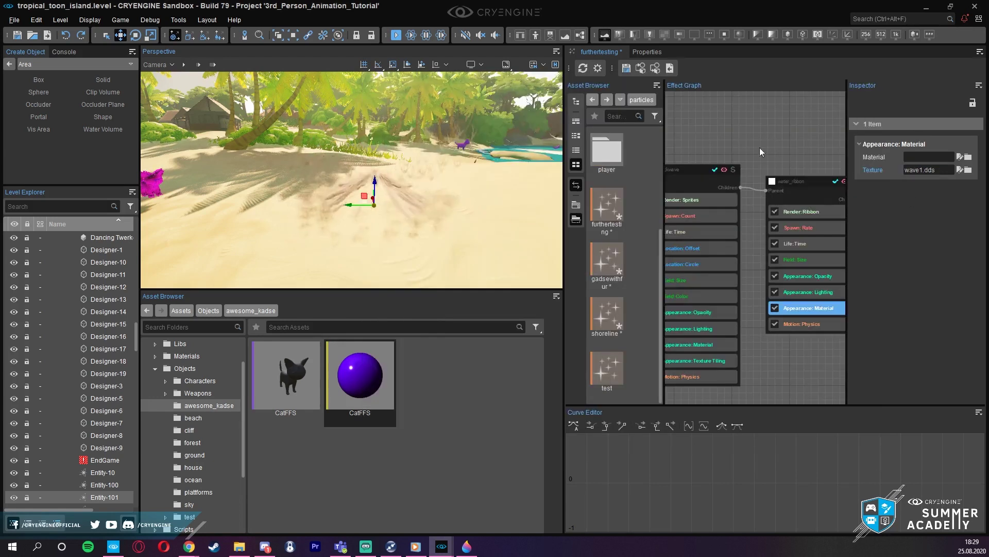
pyautogui.click(809, 228)
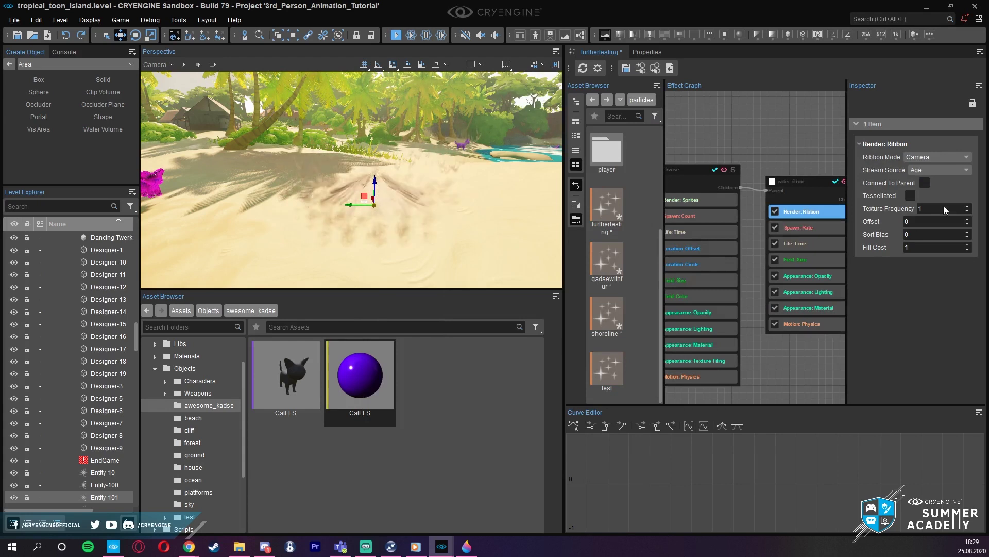
pyautogui.click(797, 228)
pyautogui.click(808, 242)
pyautogui.click(781, 132)
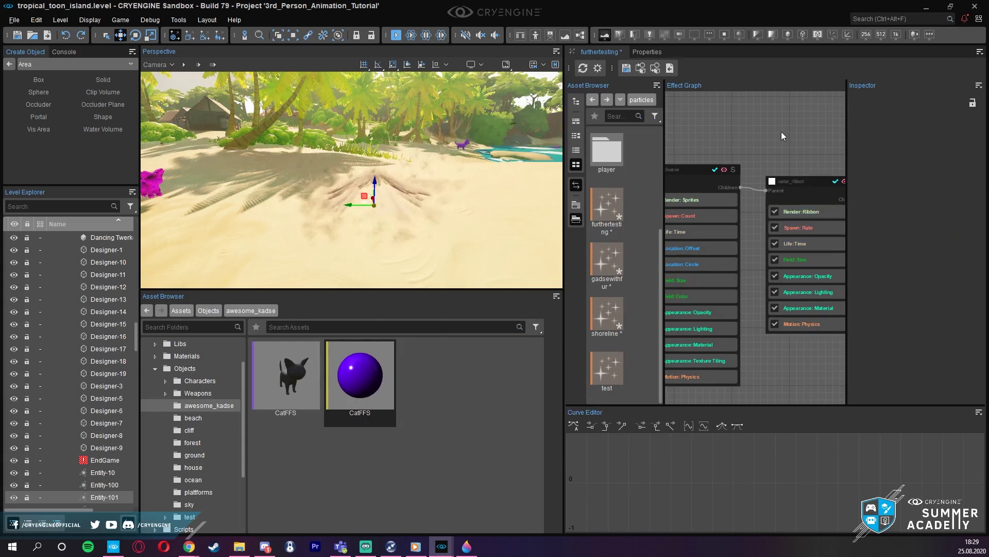
# - Set the shockwave's Field: Color to a bright blue and check the effect in the level
pyautogui.click(706, 180)
pyautogui.click(703, 329)
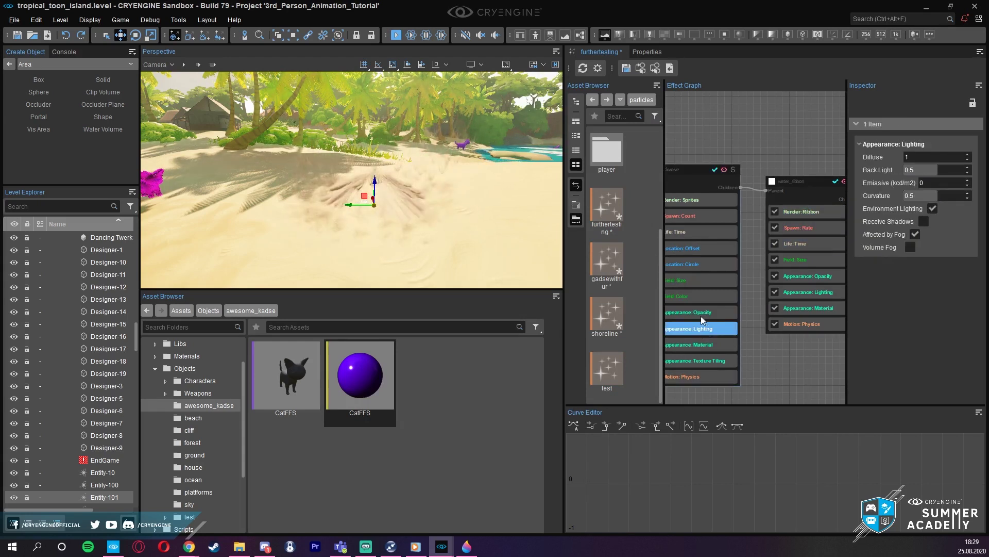
pyautogui.click(689, 280)
pyautogui.click(719, 296)
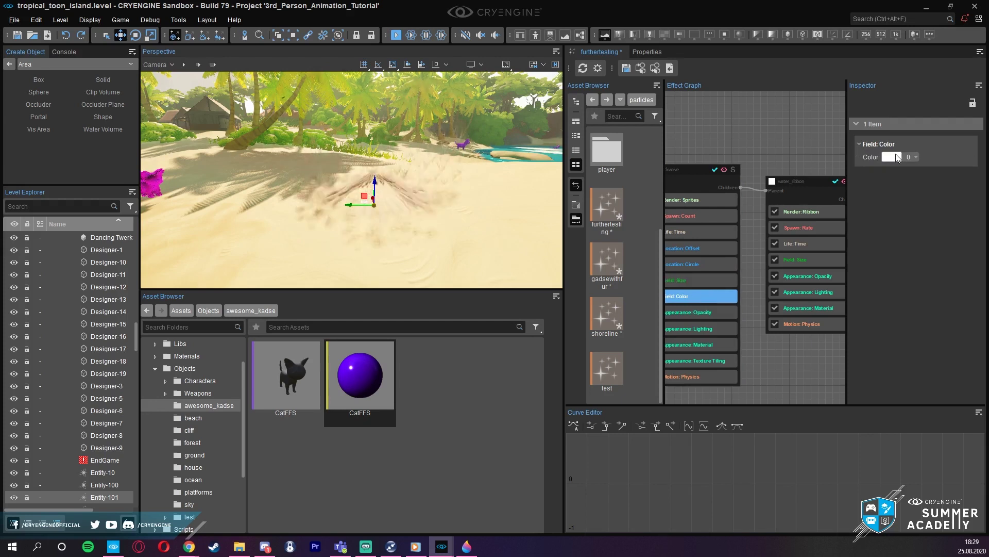
pyautogui.click(896, 155)
pyautogui.click(851, 181)
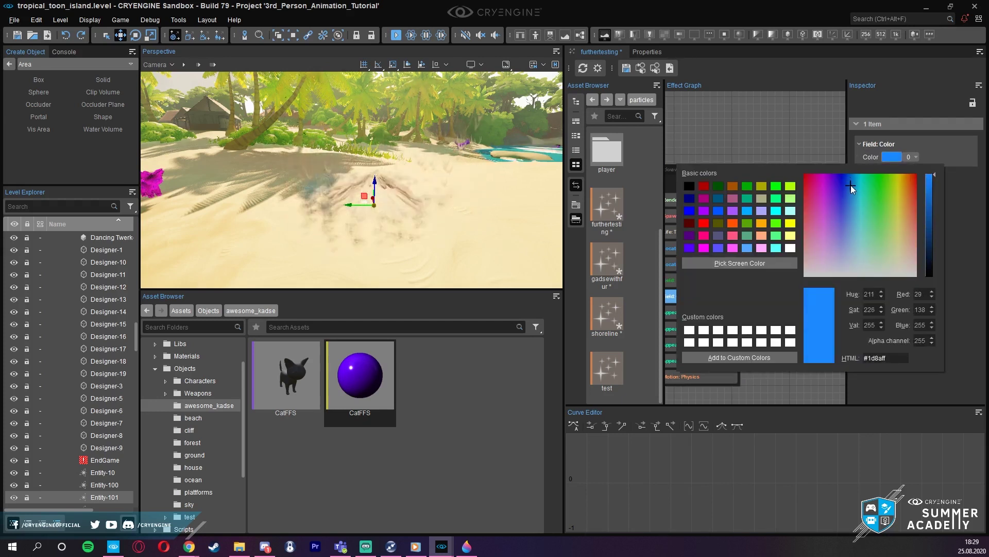
pyautogui.moveTo(852, 185); pyautogui.dragTo(853, 178)
pyautogui.click(931, 149)
pyautogui.click(892, 156)
pyautogui.click(928, 149)
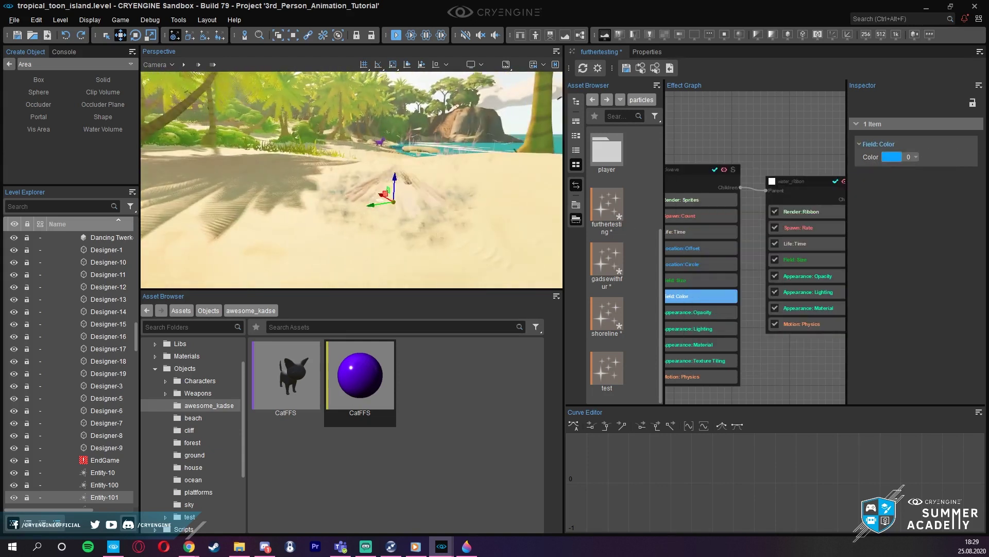
pyautogui.moveTo(351, 179); pyautogui.dragTo(329, 180, button='right')
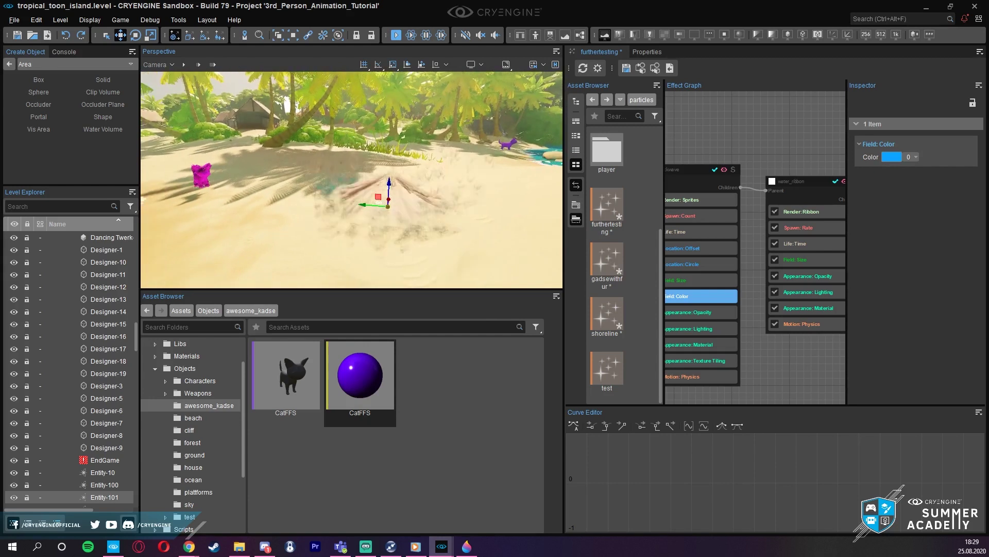
# - Copy the shockwave's blue Field: Color feature into the water_ribbon, place it above Field: Size, and check the effect in the level
pyautogui.moveTo(764, 343); pyautogui.dragTo(796, 314, button='middle')
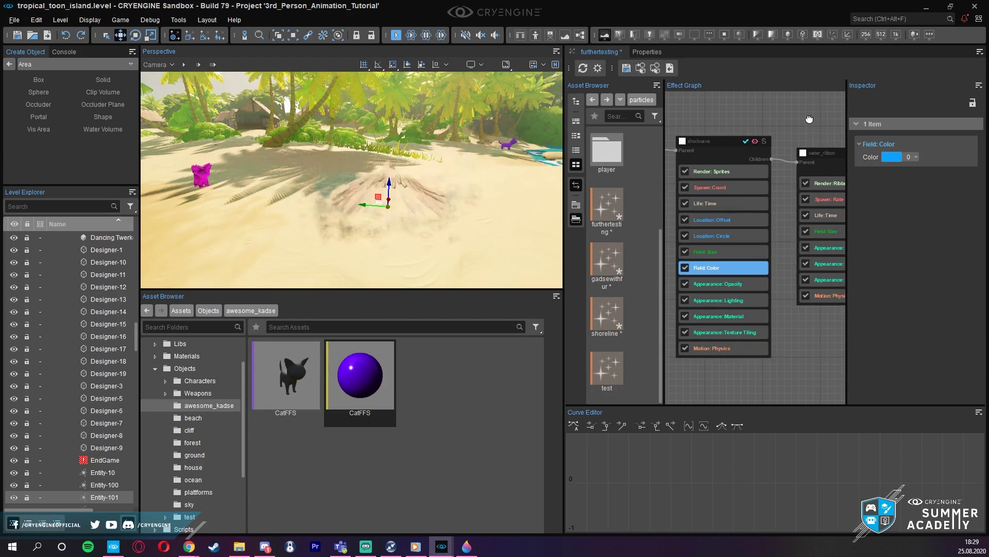
pyautogui.moveTo(810, 119); pyautogui.dragTo(790, 111, button='middle')
pyautogui.click(810, 154)
pyautogui.hotkey('ctrl', 'v')
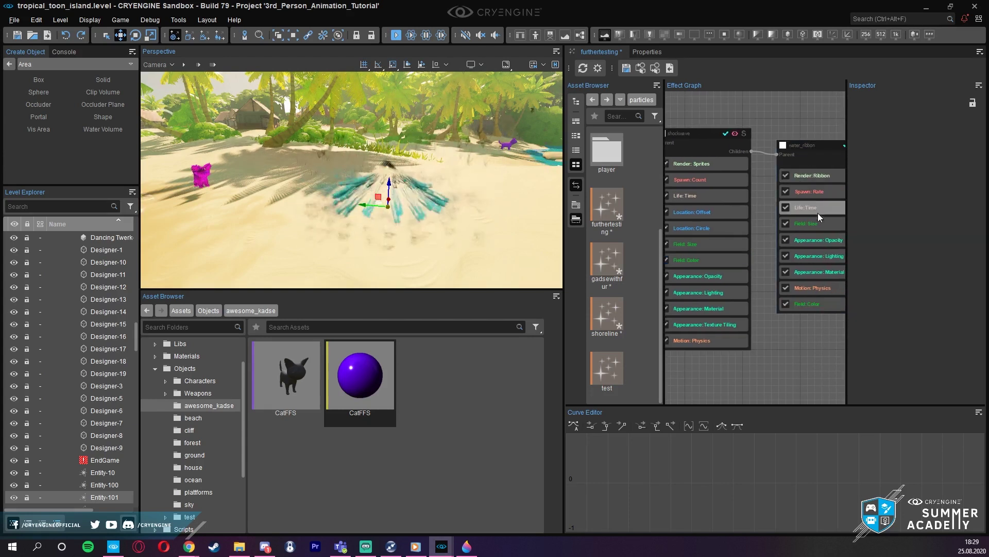
pyautogui.moveTo(817, 305); pyautogui.dragTo(817, 229)
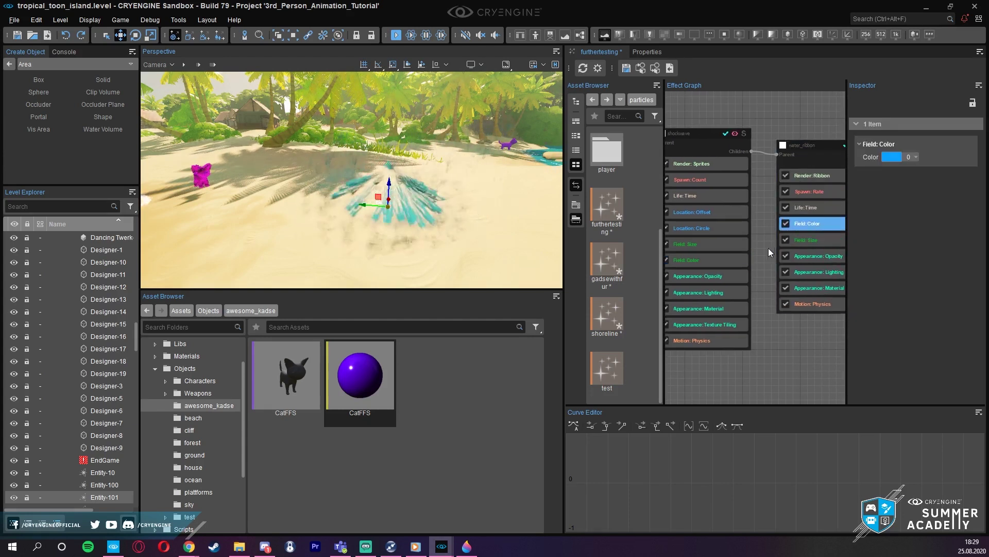
pyautogui.moveTo(407, 180); pyautogui.dragTo(384, 172, button='right')
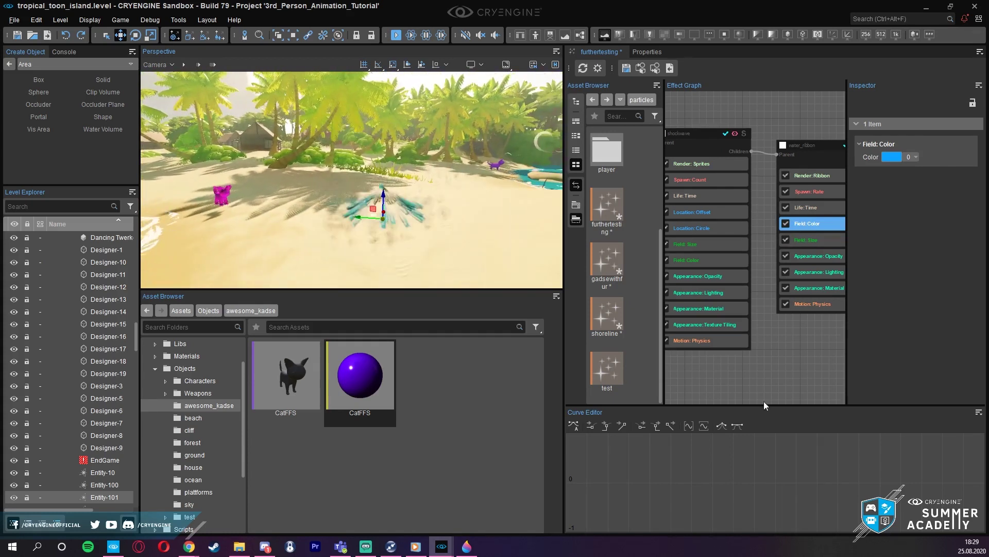
pyautogui.scroll(-3, 752, 394)
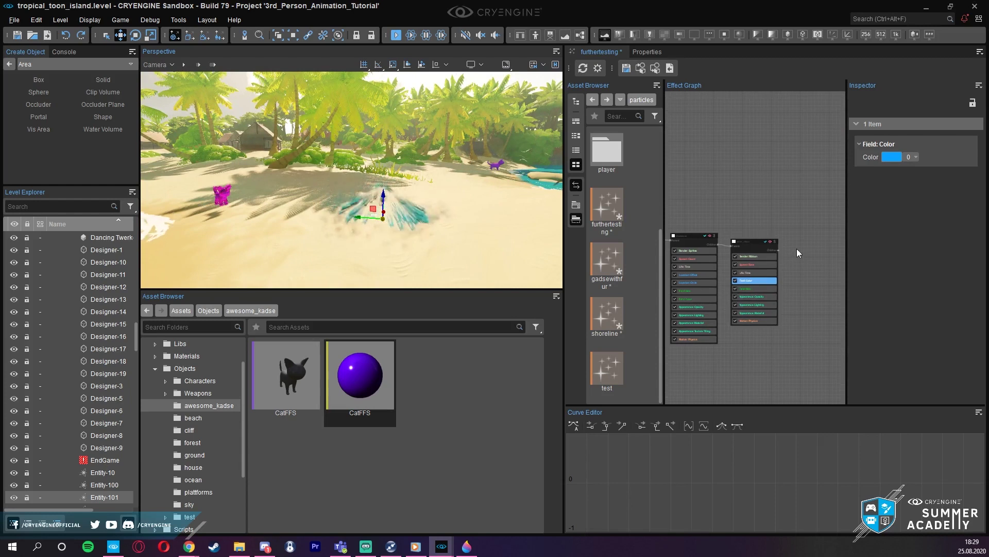
pyautogui.rightClick(796, 248)
pyautogui.click(807, 276)
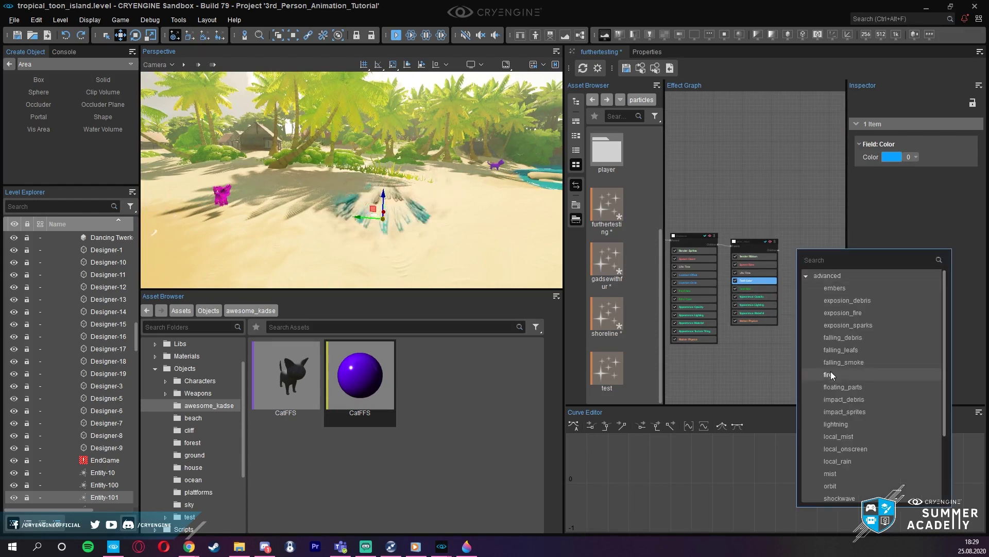
pyautogui.click(804, 171)
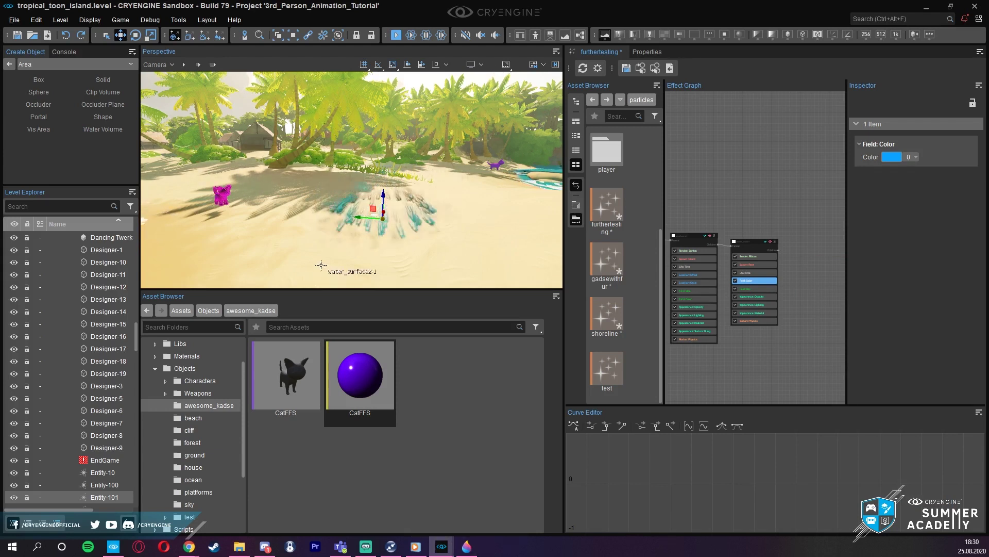
# - Select the EndGame entity instead of the particle emitter and examine the blue effect in the level
pyautogui.moveTo(321, 265)
pyautogui.mouseDown(button='right')
pyautogui.moveTo(306, 278)
pyautogui.moveTo(339, 277)
pyautogui.moveTo(311, 276)
pyautogui.moveTo(324, 275)
pyautogui.mouseUp(button='right')
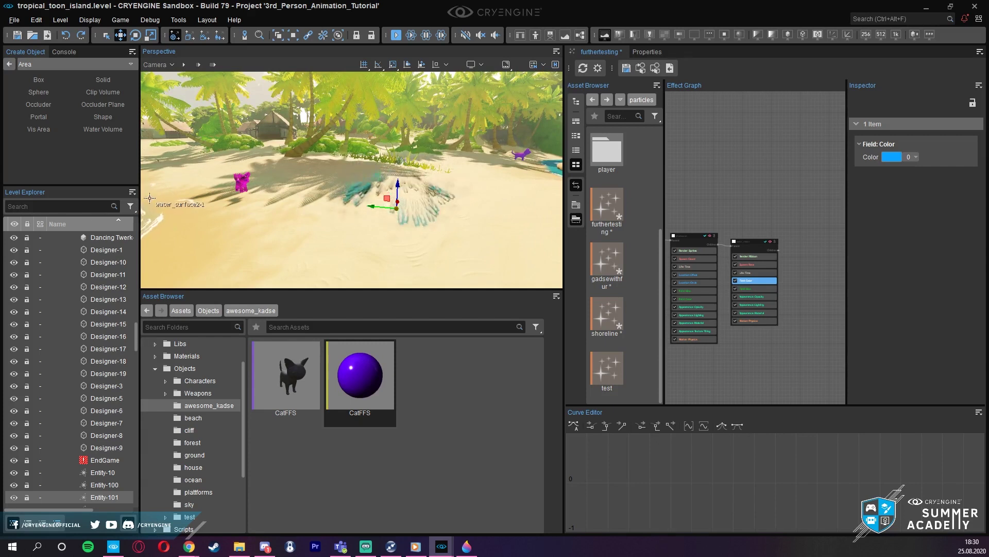
pyautogui.click(98, 460)
pyautogui.moveTo(385, 164); pyautogui.dragTo(352, 216, button='right')
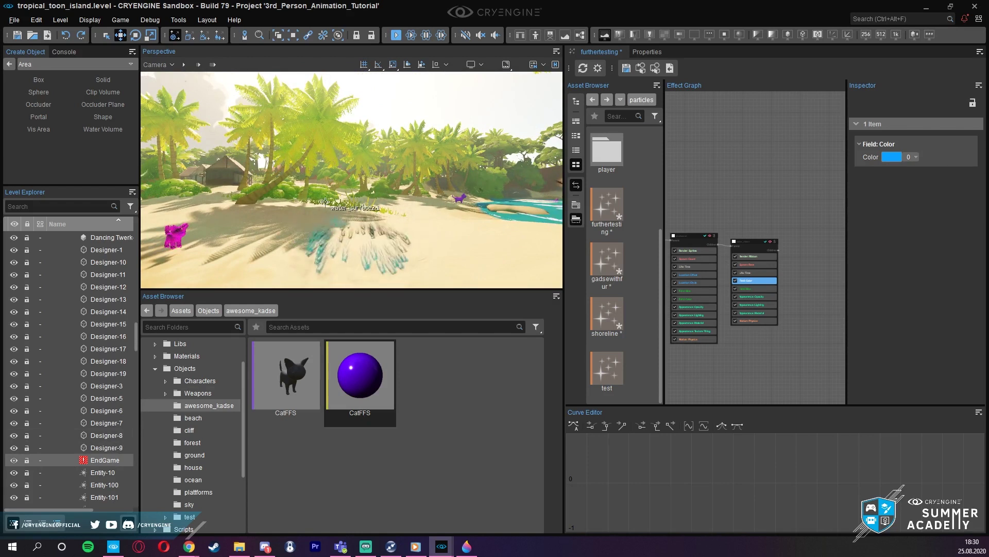
pyautogui.moveTo(324, 202); pyautogui.dragTo(311, 201, button='right')
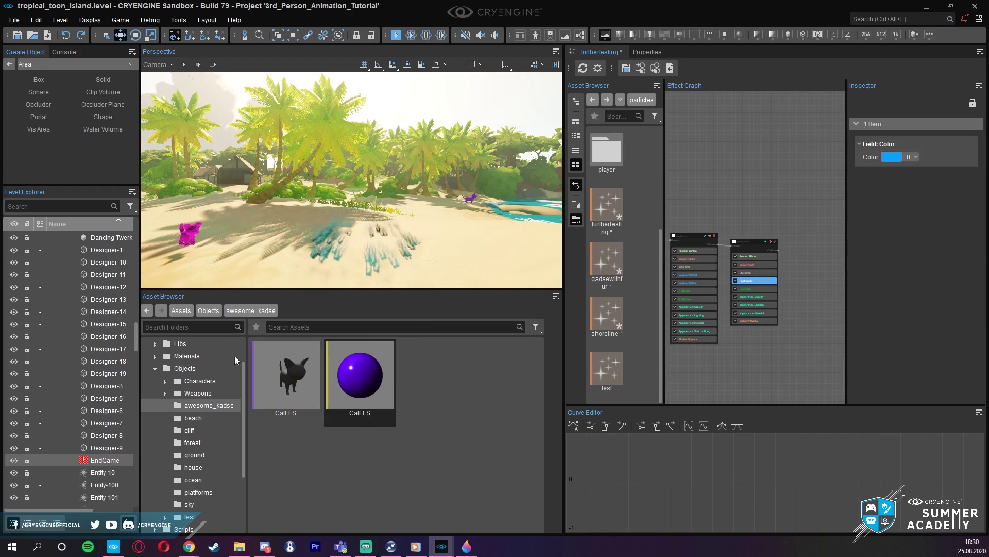
pyautogui.scroll(-1, 68, 351)
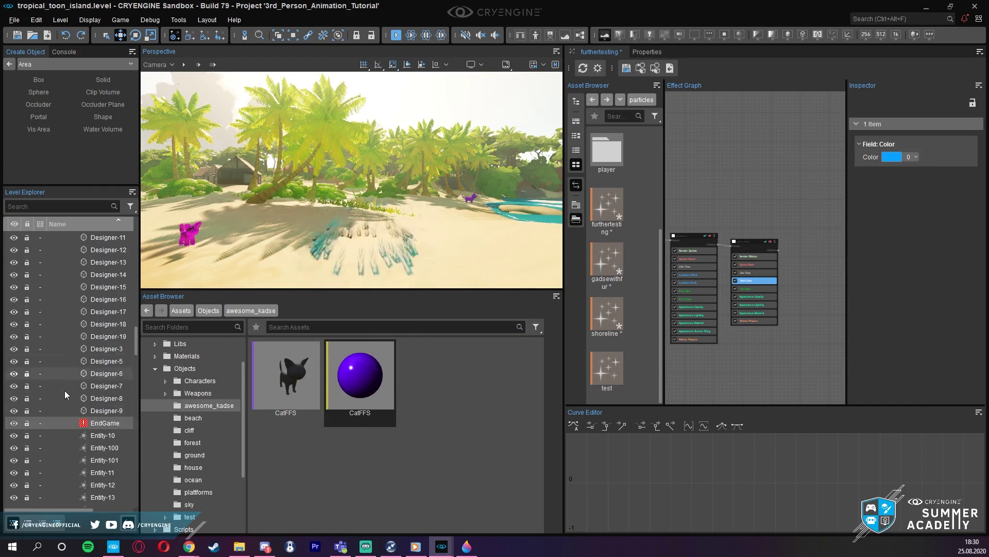
pyautogui.scroll(5, 104, 386)
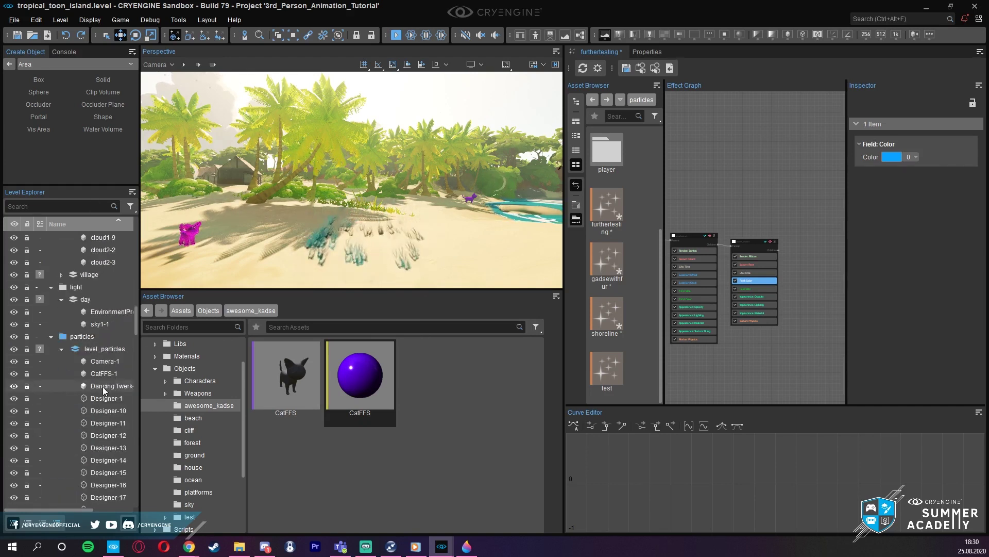
pyautogui.scroll(-5, 76, 392)
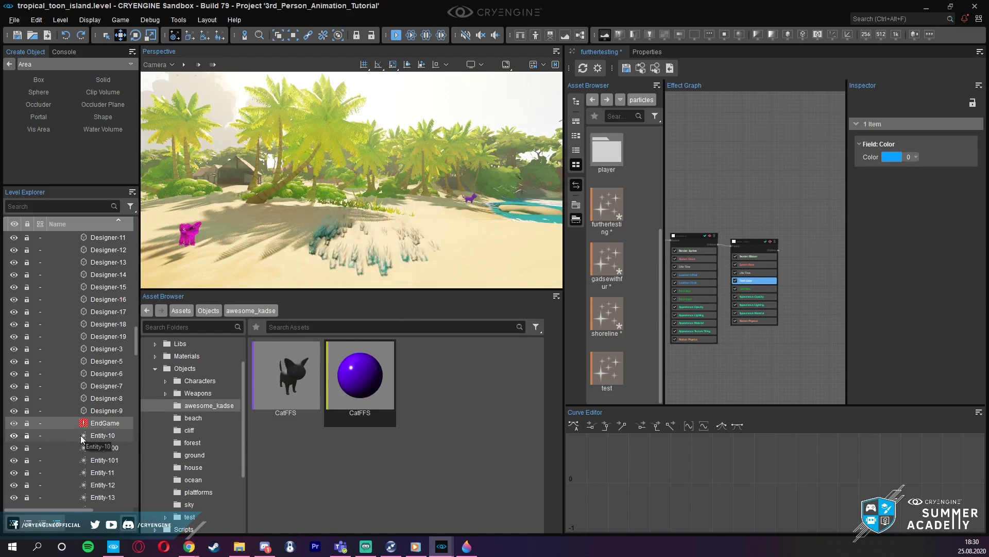
pyautogui.moveTo(396, 202); pyautogui.dragTo(388, 202, button='right')
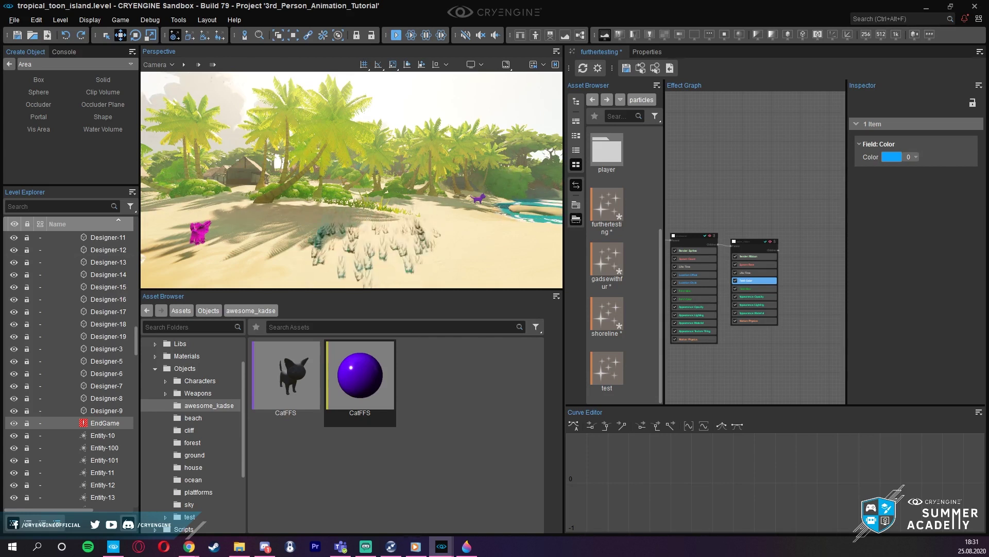
pyautogui.click(265, 546)
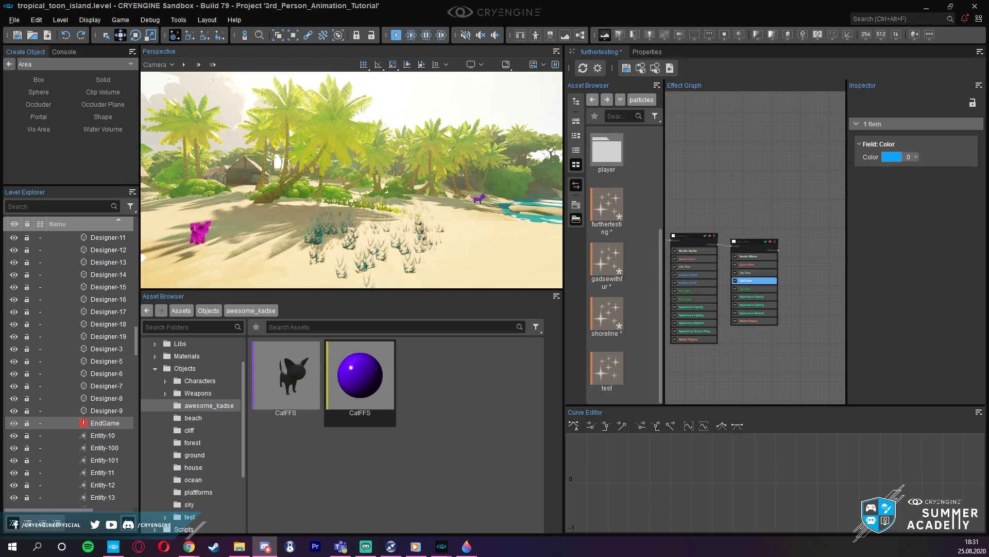
pyautogui.hotkey('alt', 'Tab')
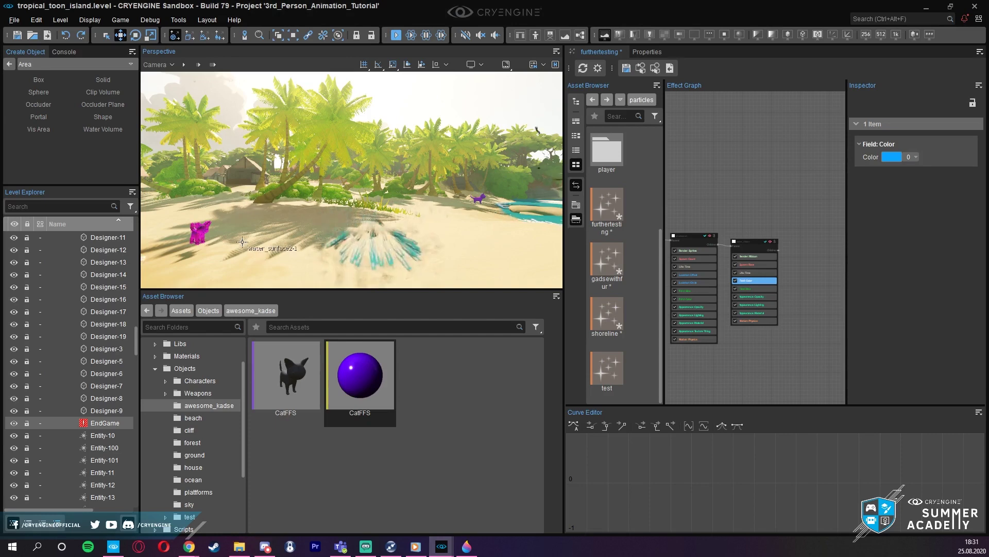
pyautogui.moveTo(241, 243); pyautogui.dragTo(243, 240, button='right')
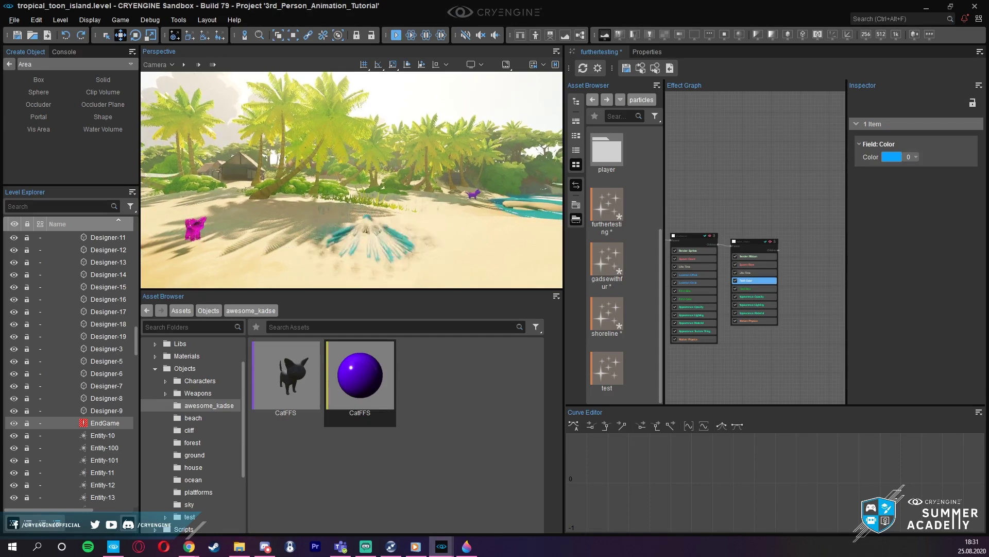
pyautogui.scroll(3, 777, 295)
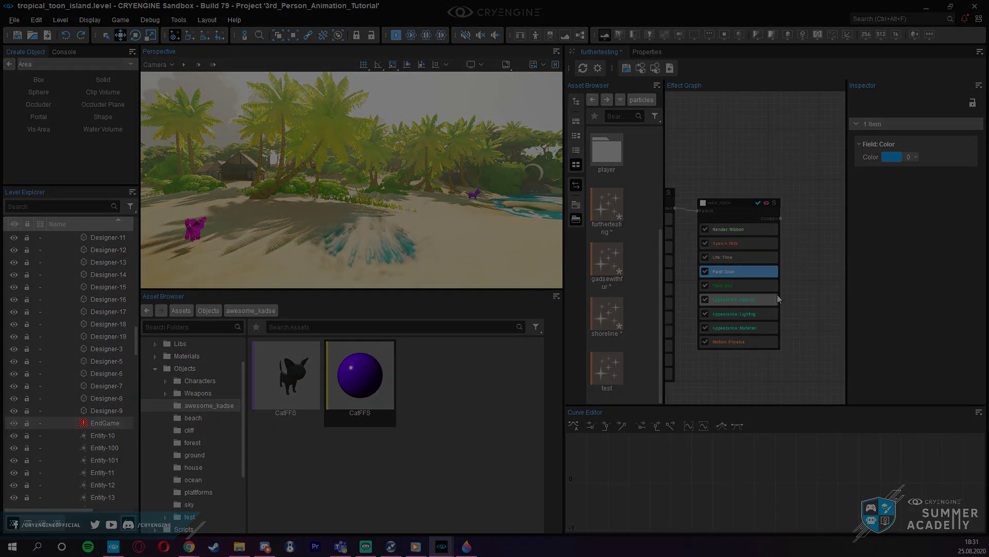